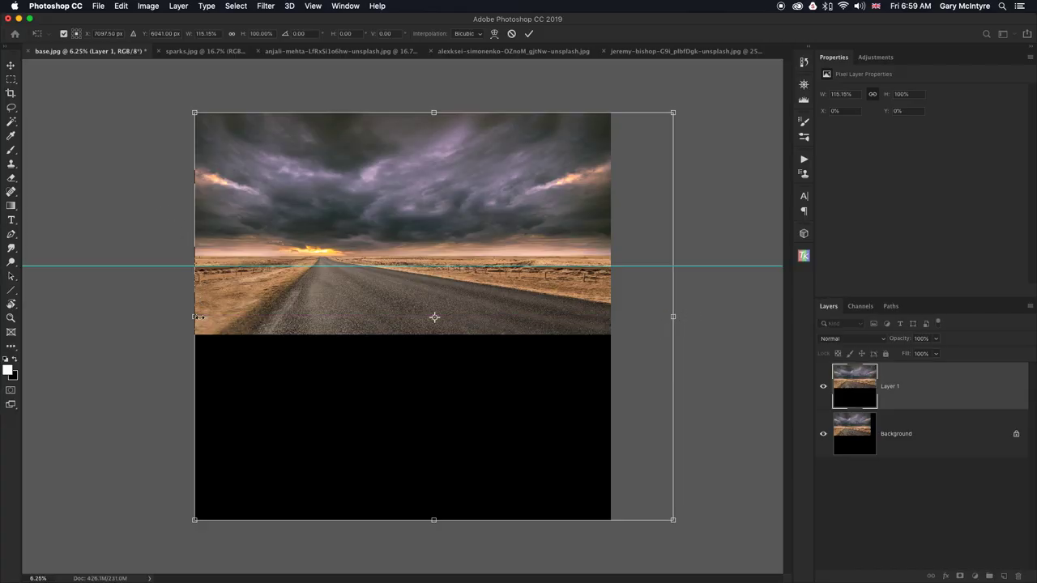
# Finish stretching the road layer to about 116% width and delete the Background layer.
pyautogui.moveTo(193, 317); pyautogui.dragTo(191, 316)
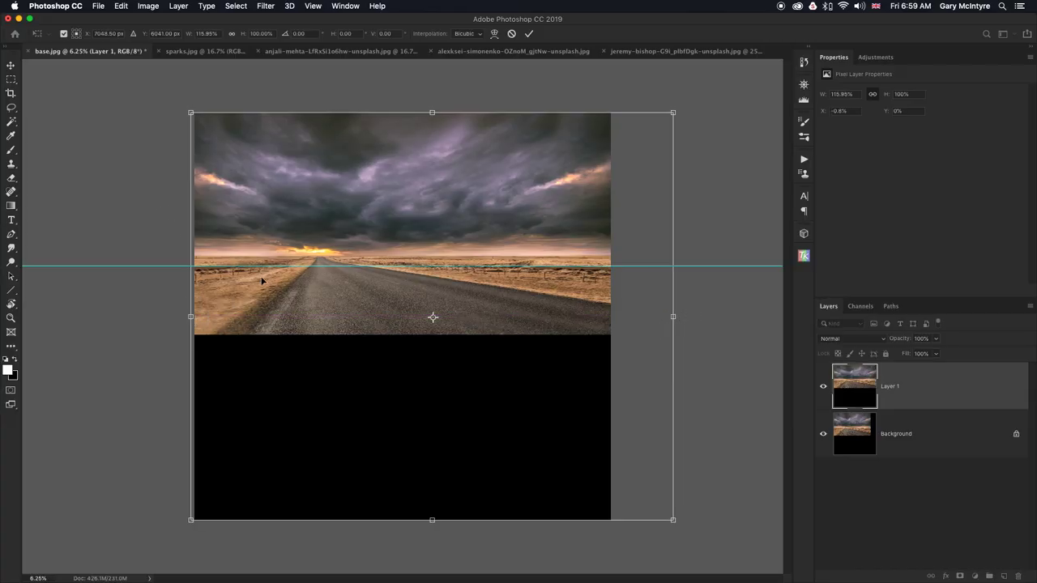
pyautogui.click(528, 37)
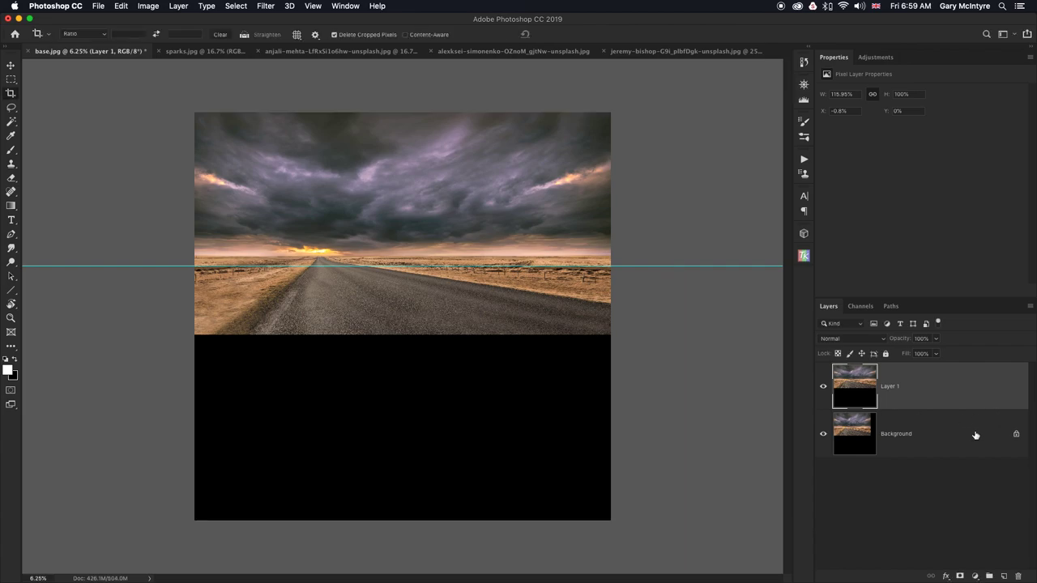
pyautogui.click(973, 435)
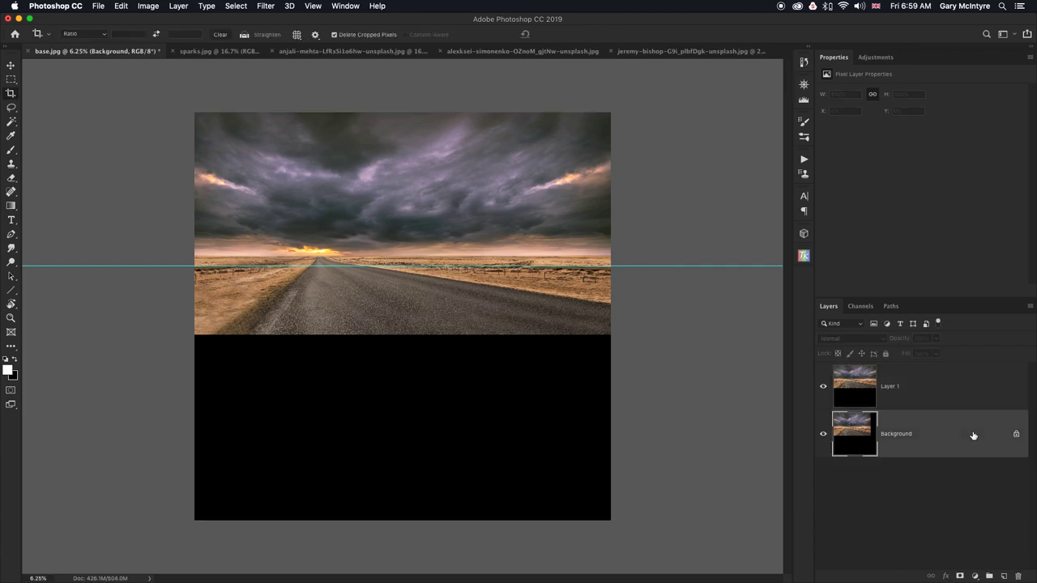
pyautogui.press('Delete')
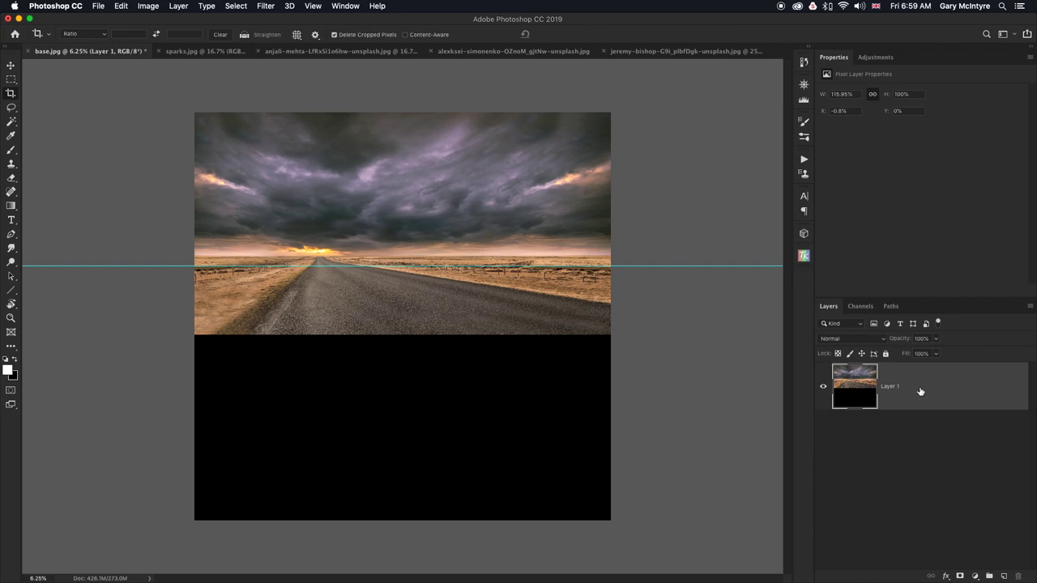
# On a duplicate of Layer 1, delete the black area with the Magic Wand, and hide the original layer.
pyautogui.hotkey('ctrl', 'j')
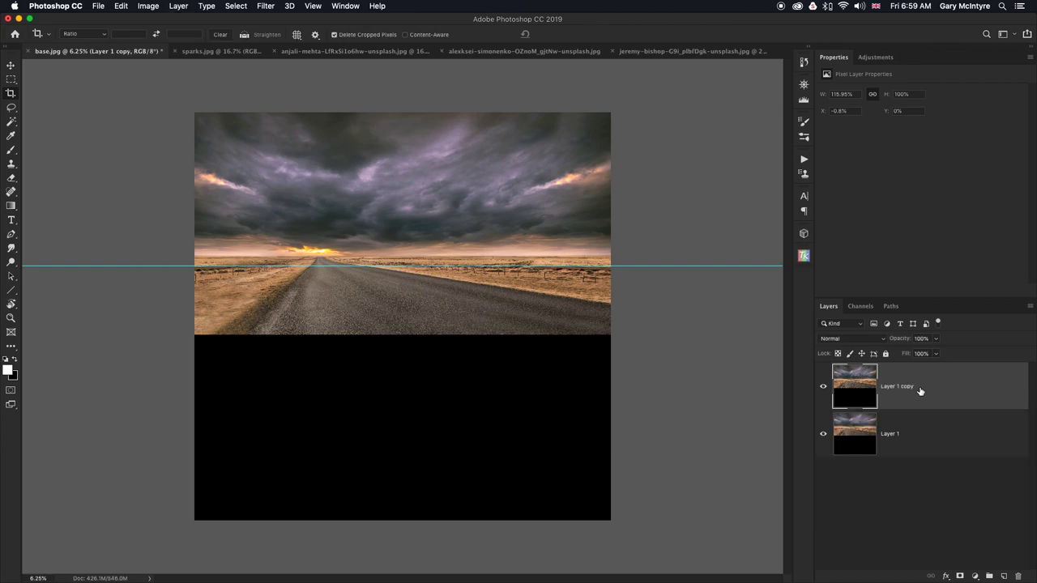
pyautogui.click(11, 123)
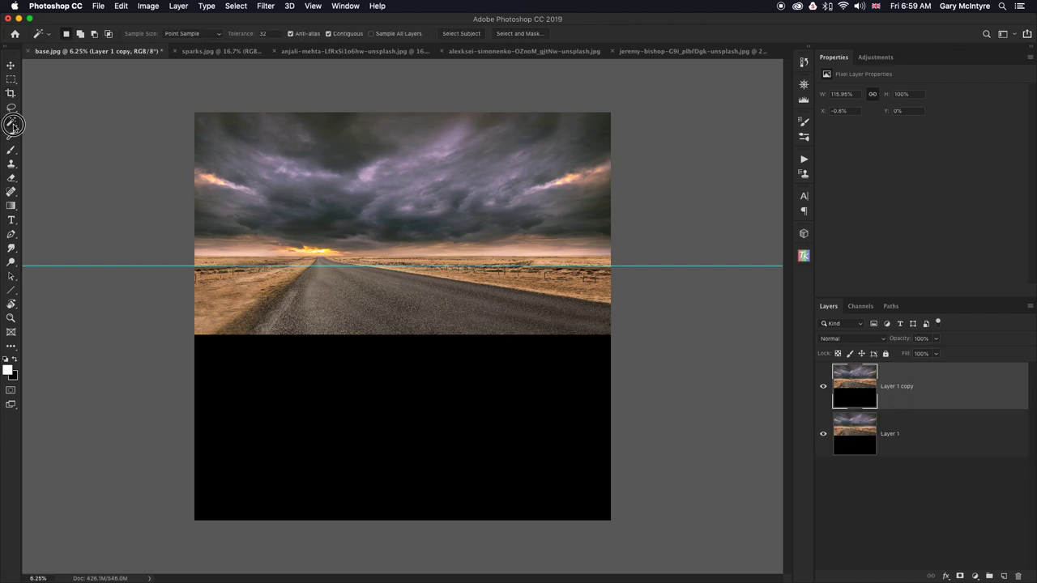
pyautogui.click(41, 134)
pyautogui.press('Delete')
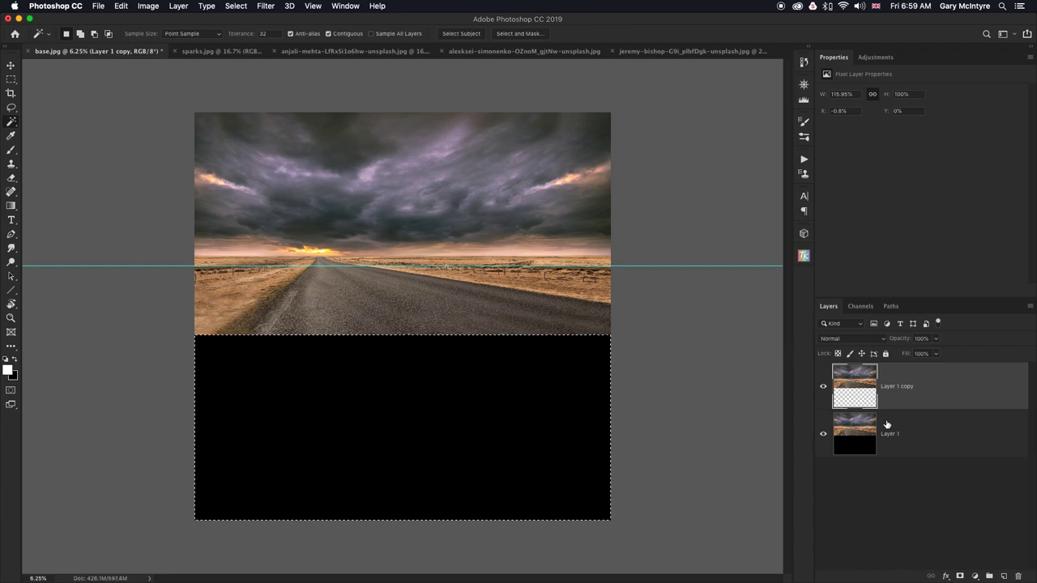
pyautogui.click(823, 436)
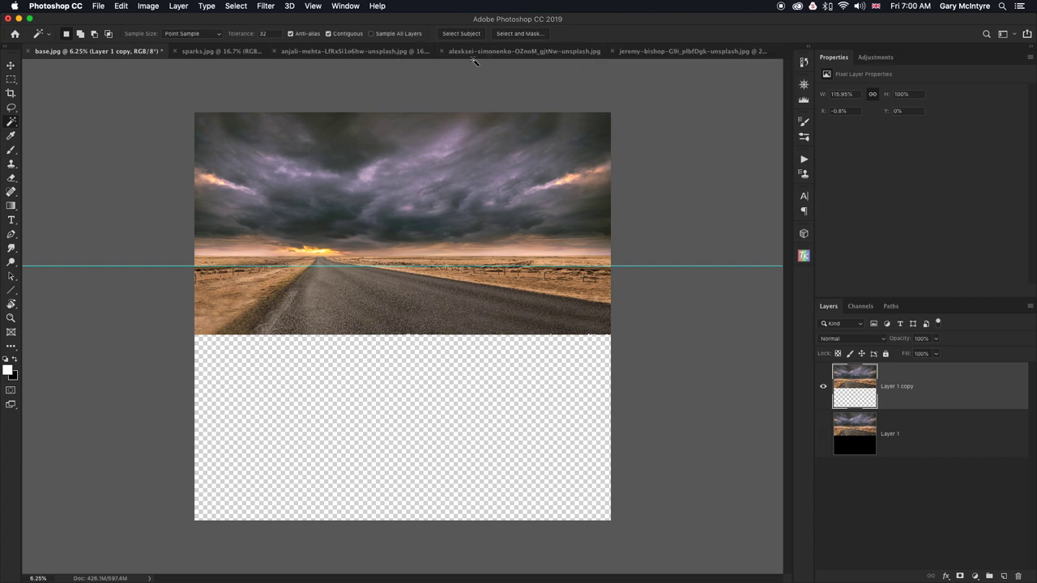
# Copy the dark teal cloud image into base.jpg as a new layer over the transparent lower area.
pyautogui.click(338, 52)
pyautogui.click(481, 51)
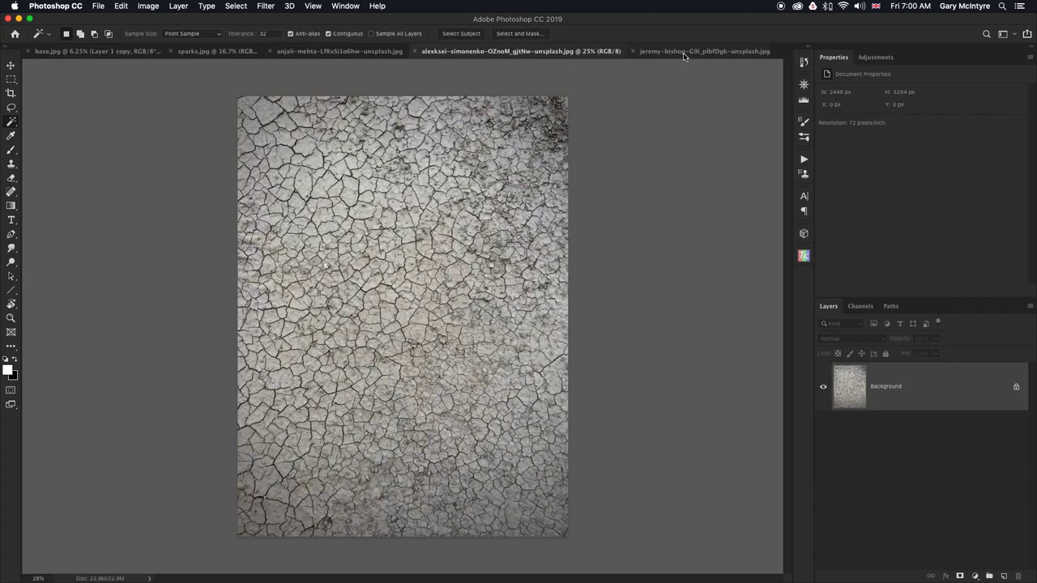
pyautogui.click(683, 53)
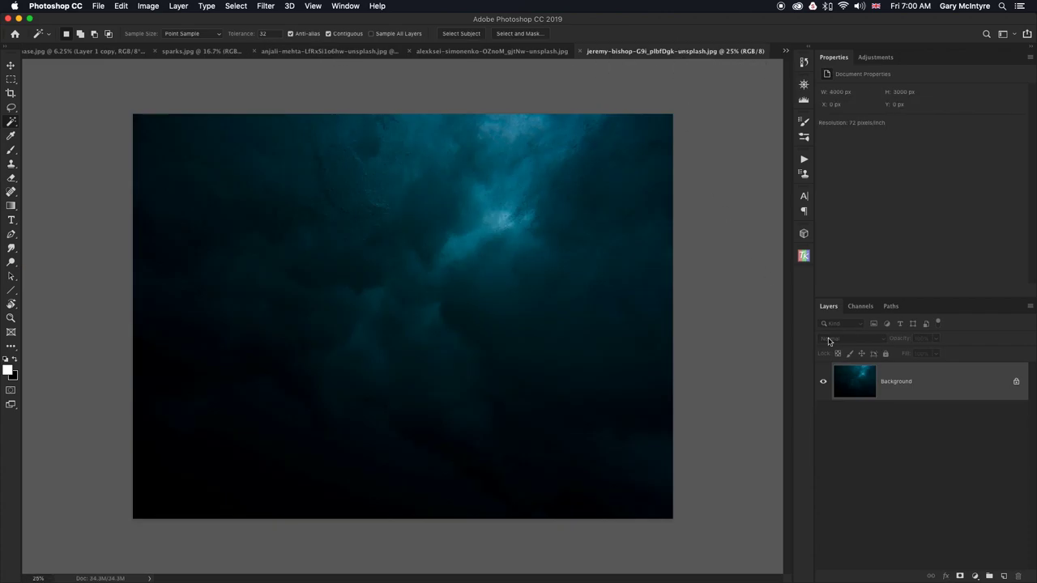
pyautogui.moveTo(867, 387); pyautogui.dragTo(400, 405)
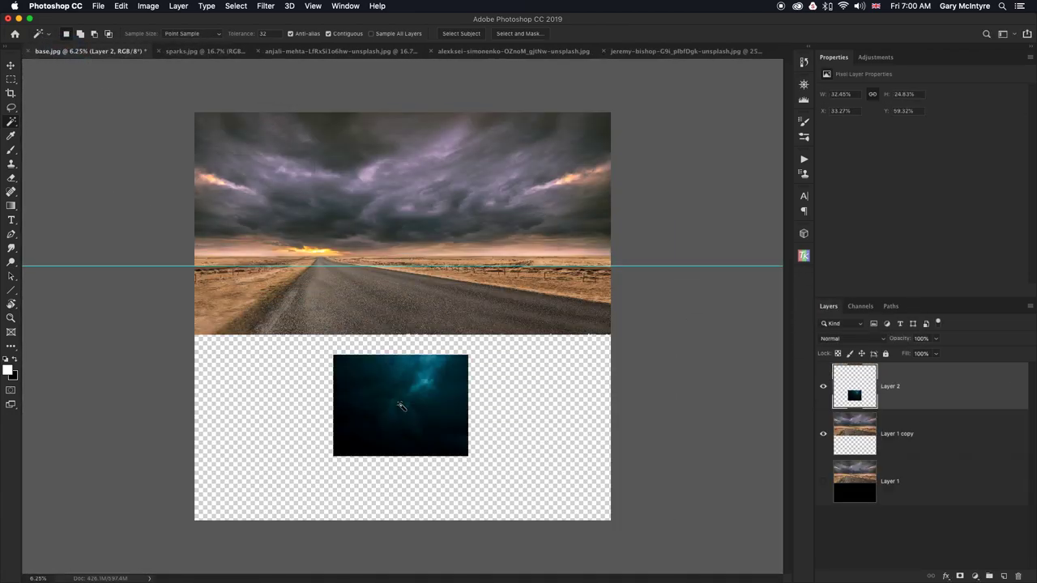
# Enlarge the cloud layer to about 120% of the canvas width and 85% of its height, and place it below Layer 1 copy.
pyautogui.click(948, 396)
pyautogui.press('super+t')
pyautogui.moveTo(468, 355); pyautogui.dragTo(617, 273)
pyautogui.moveTo(333, 456); pyautogui.dragTo(120, 563)
pyautogui.moveTo(504, 501); pyautogui.dragTo(539, 513)
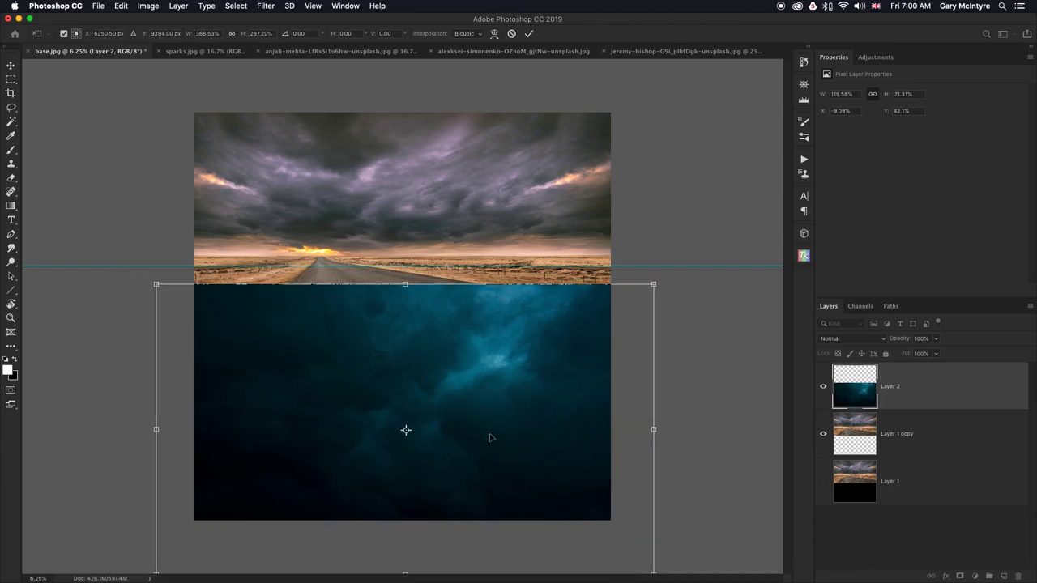
pyautogui.moveTo(405, 286); pyautogui.dragTo(405, 226)
pyautogui.click(528, 33)
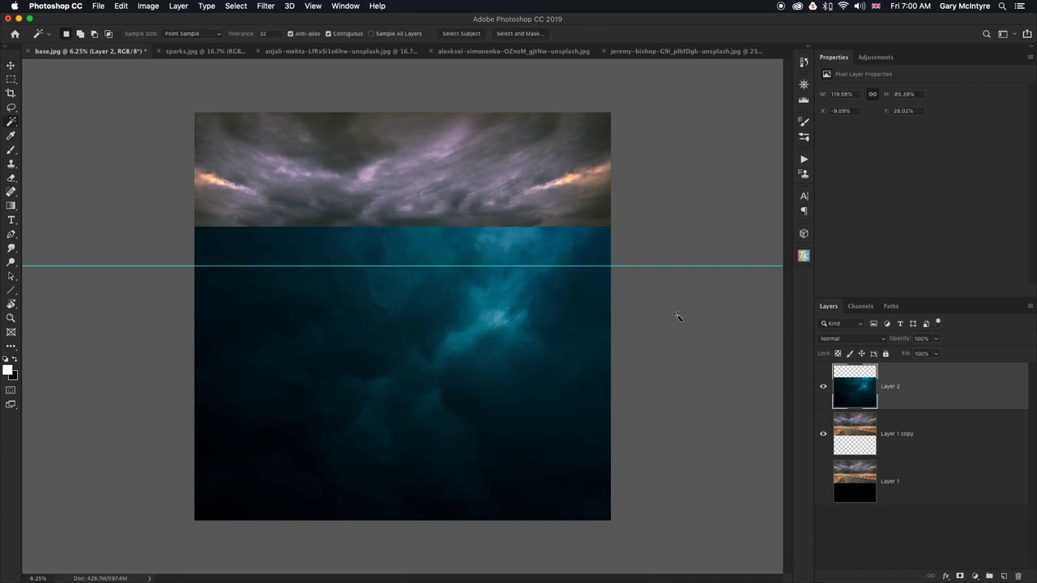
pyautogui.moveTo(932, 388); pyautogui.dragTo(934, 448)
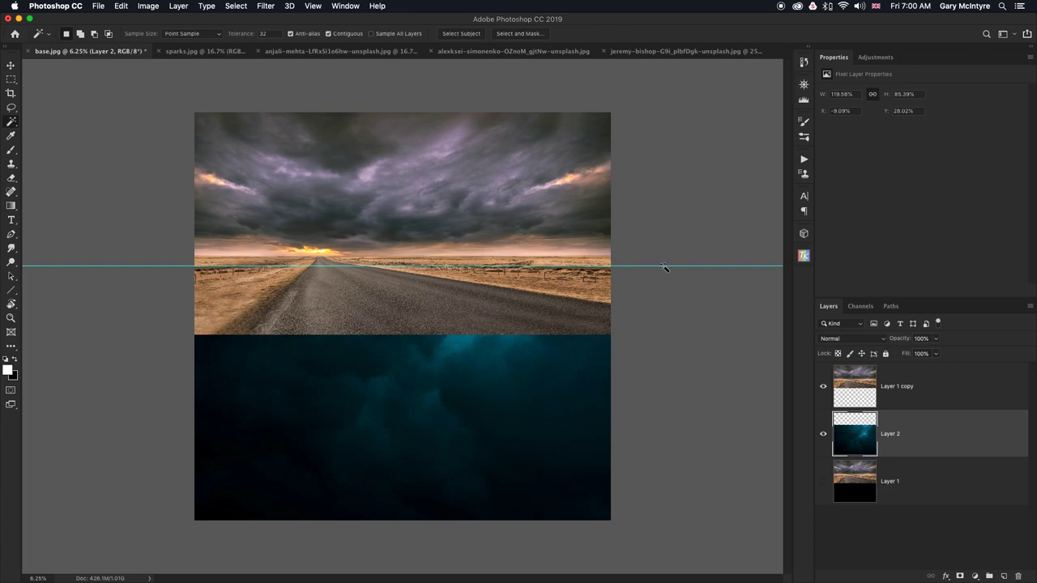
# Show the rulers and toggle the visibility of the horizon guide.
pyautogui.press('super+r')
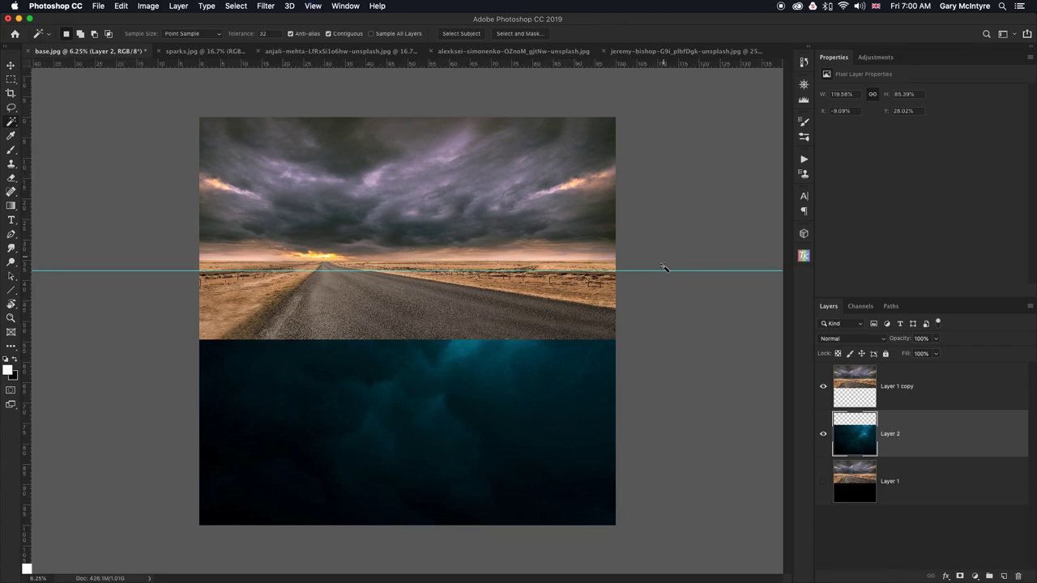
pyautogui.press('super+semicolon')
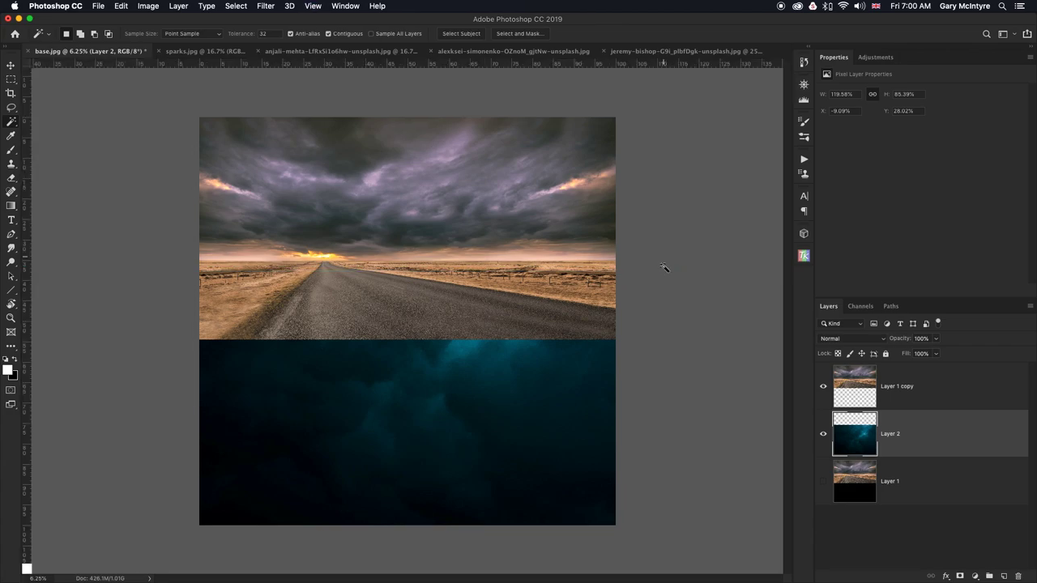
pyautogui.press('super+semicolon')
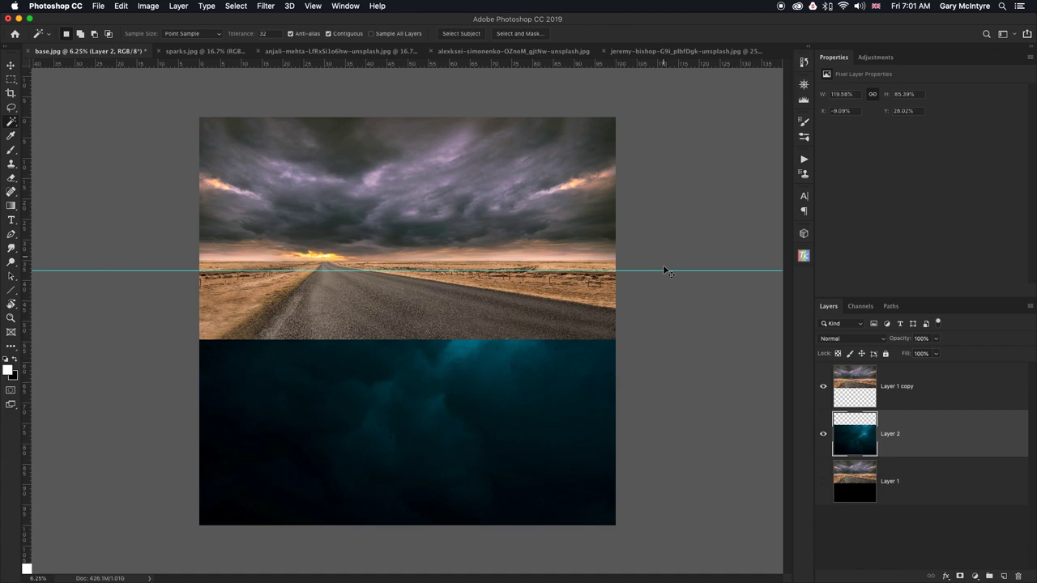
# Copy the blue door image into base.jpg above Layer 1 copy and position it over the far end of the road.
pyautogui.click(939, 398)
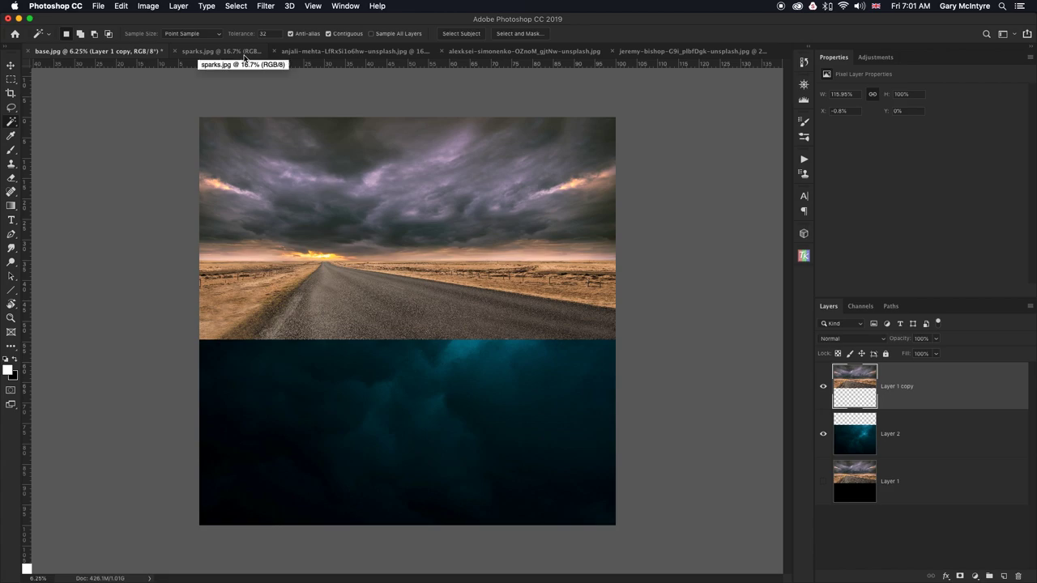
pyautogui.click(328, 52)
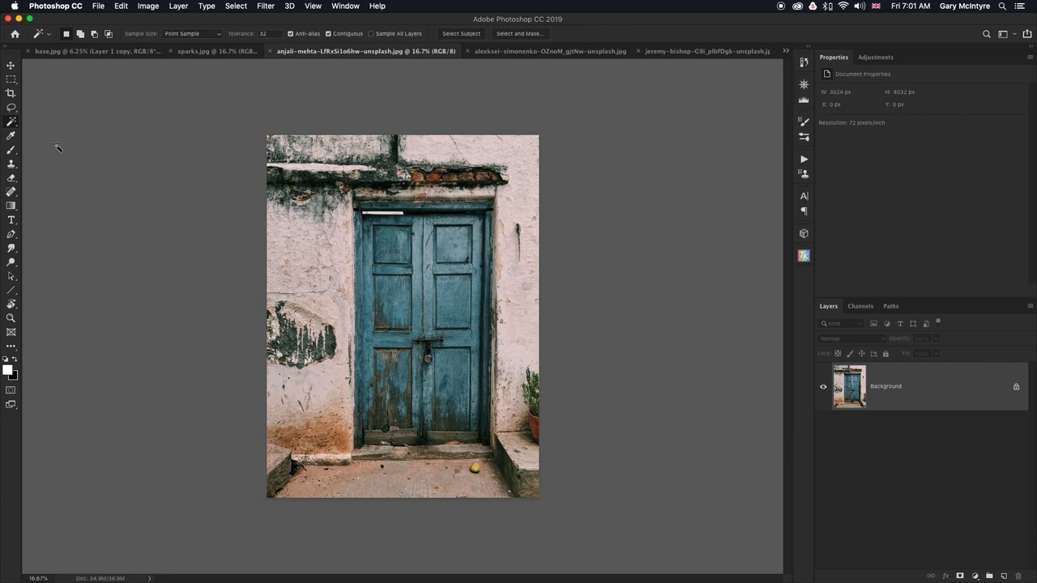
pyautogui.moveTo(903, 404); pyautogui.dragTo(369, 269)
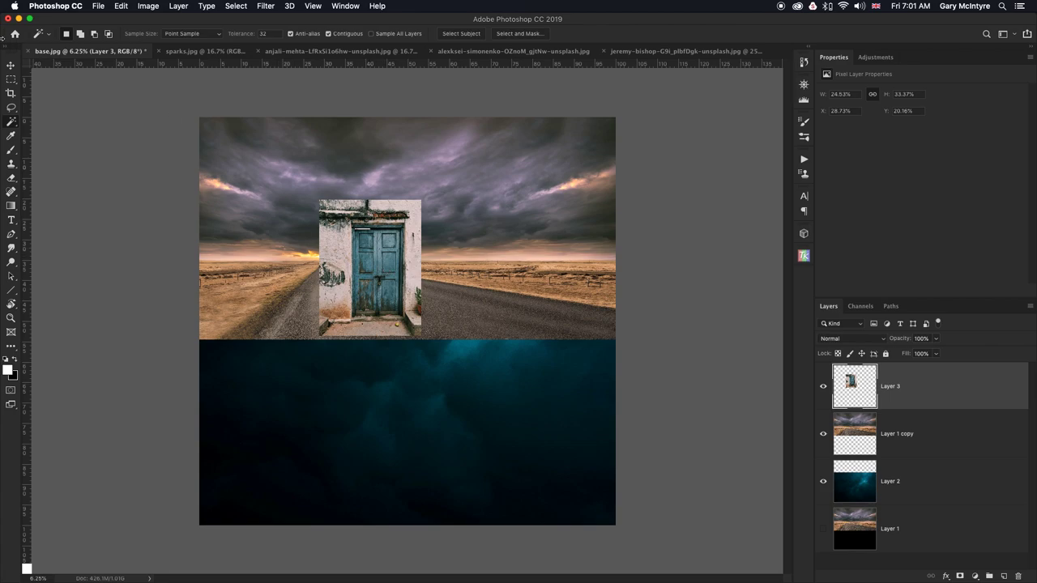
pyautogui.click(12, 66)
pyautogui.moveTo(387, 310); pyautogui.dragTo(341, 267)
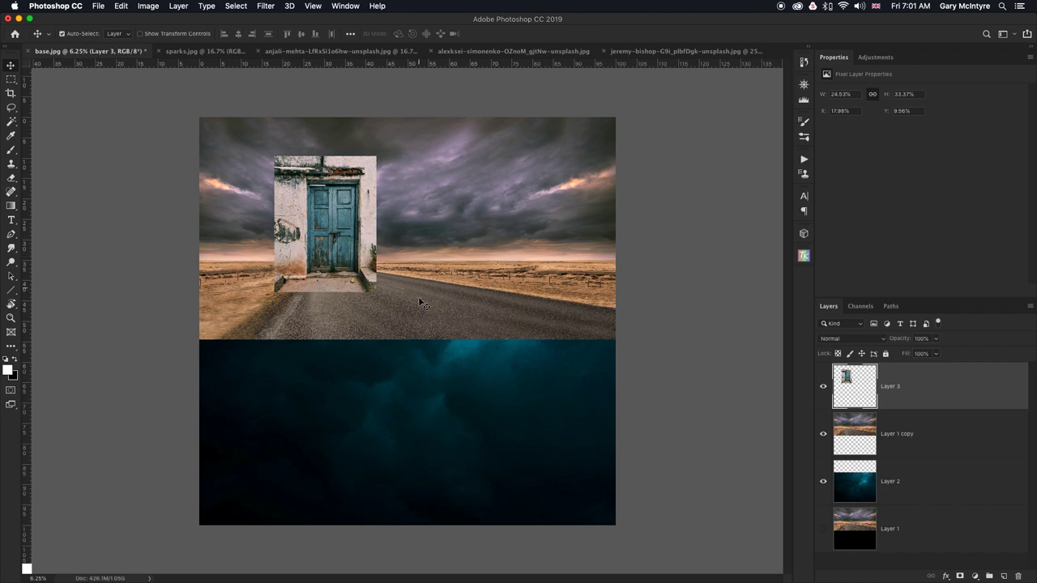
# Scale the door layer to about 156% width and 118% height, and raise it slightly against the horizon guide.
pyautogui.press('super+t')
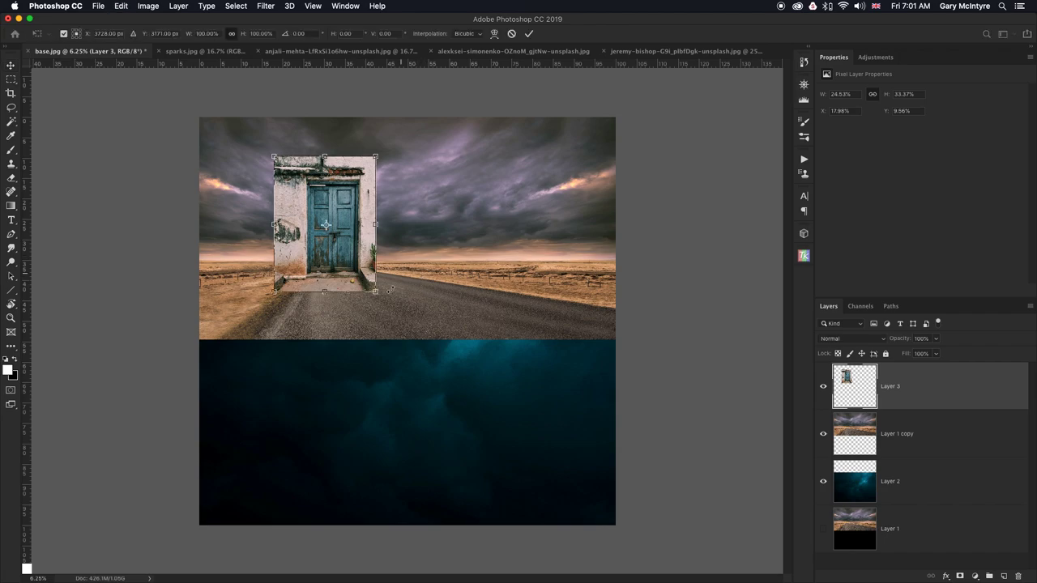
pyautogui.moveTo(375, 293)
pyautogui.mouseDown()
pyautogui.moveTo(434, 317)
pyautogui.moveTo(382, 287)
pyautogui.mouseUp()
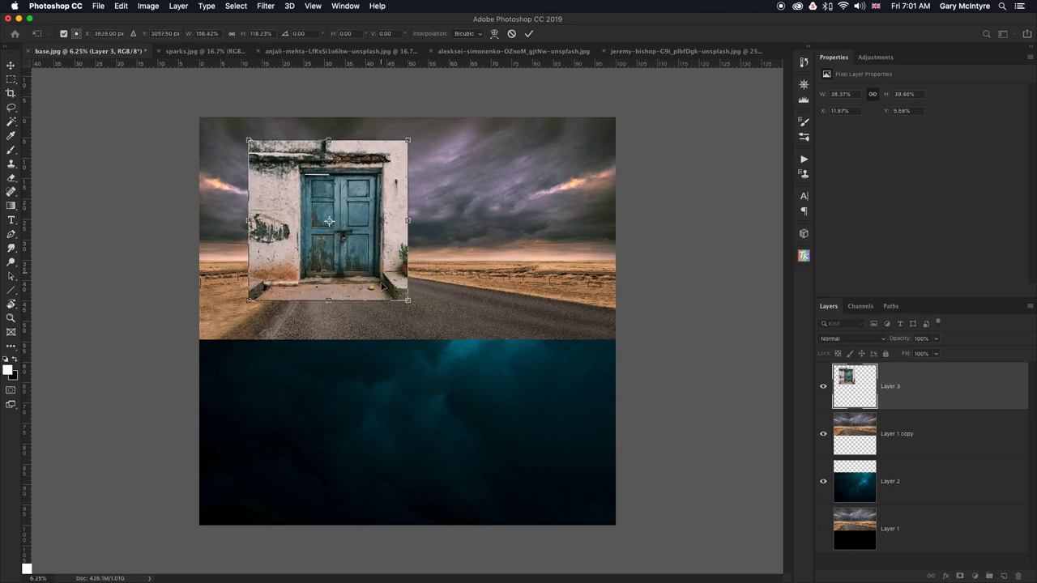
pyautogui.click(528, 33)
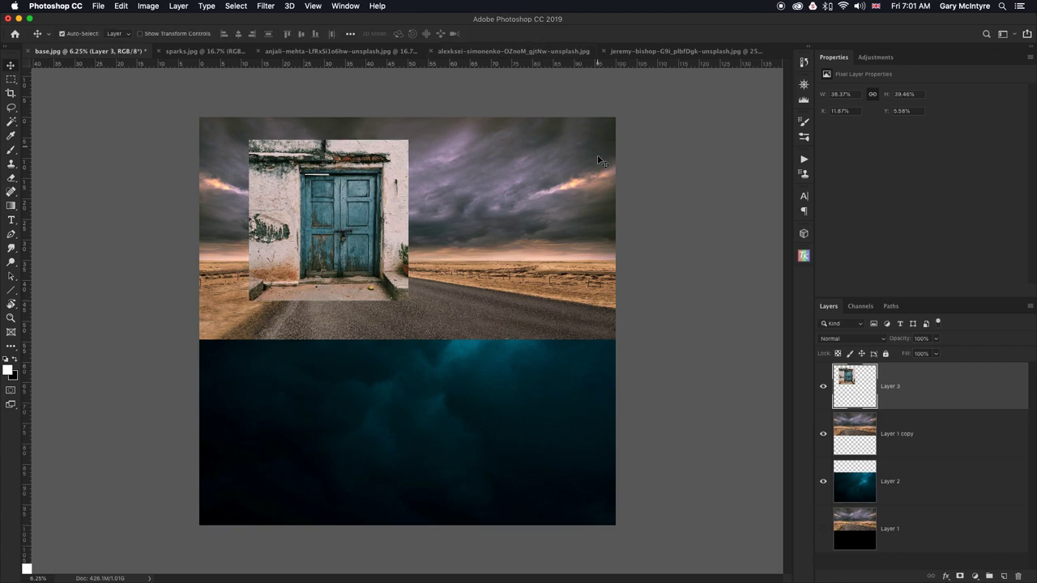
pyautogui.press('super+semicolon')
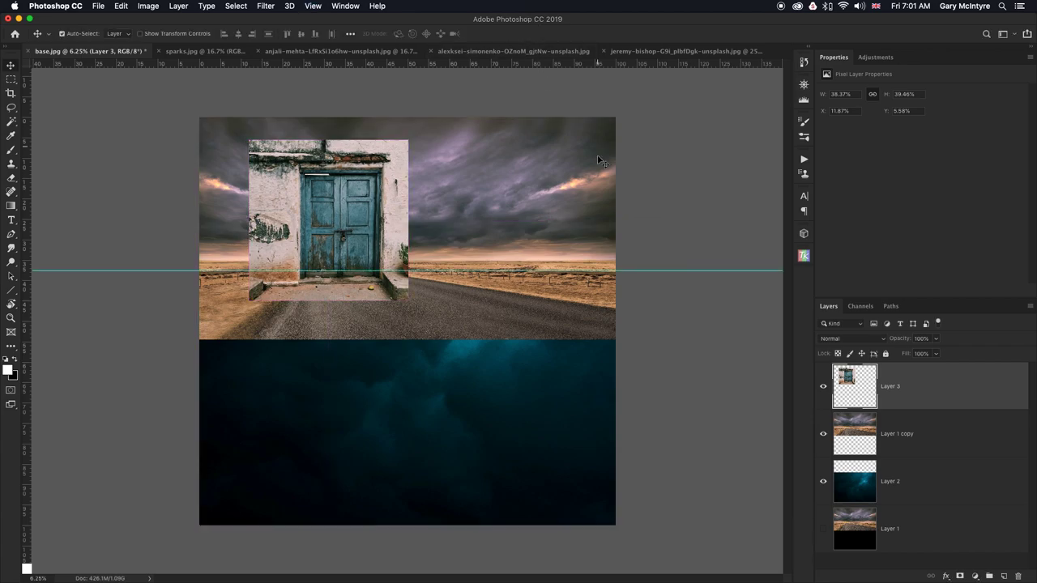
pyautogui.moveTo(371, 252); pyautogui.dragTo(373, 240)
# Start a Polygonal Lasso outline along the top edge of the left door leaf, ending at the centre seam.
pyautogui.press('z')
pyautogui.moveTo(366, 198); pyautogui.dragTo(418, 228)
pyautogui.press('v')
pyautogui.scroll(5, 413, 288)
pyautogui.hscroll(-4, 413, 287)
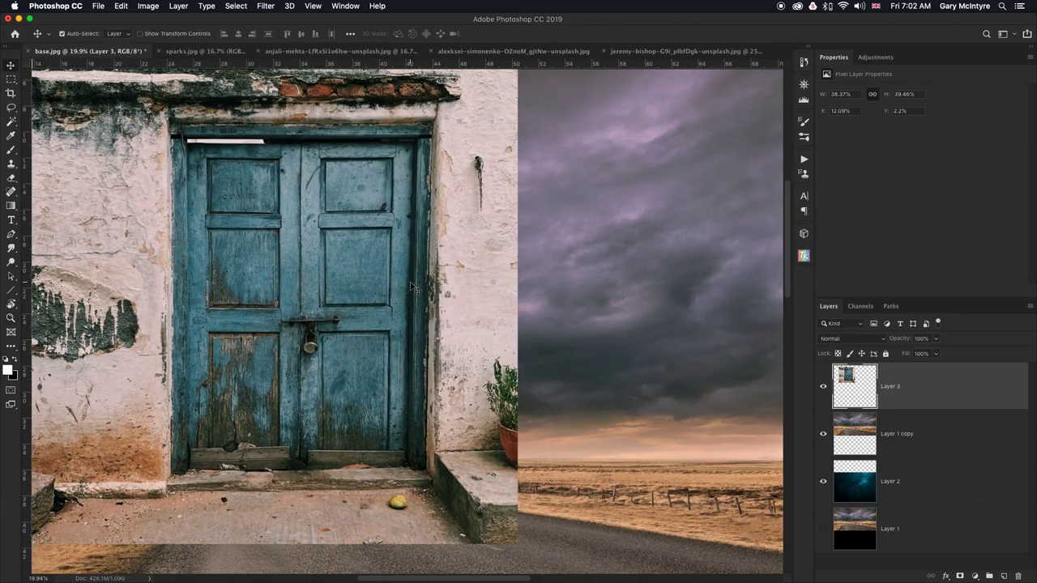
pyautogui.hscroll(-3, 413, 287)
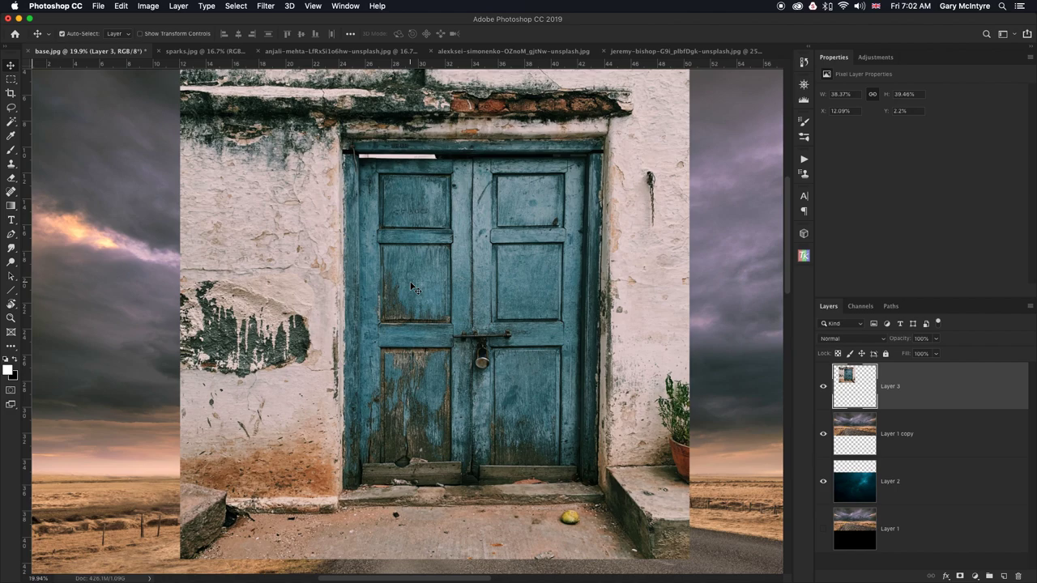
pyautogui.click(12, 110)
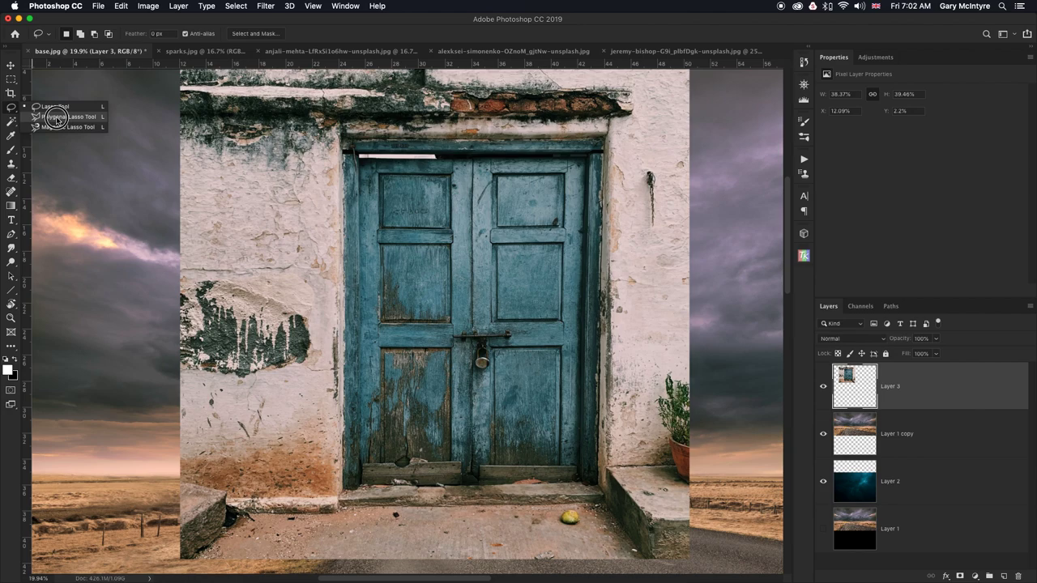
pyautogui.click(56, 117)
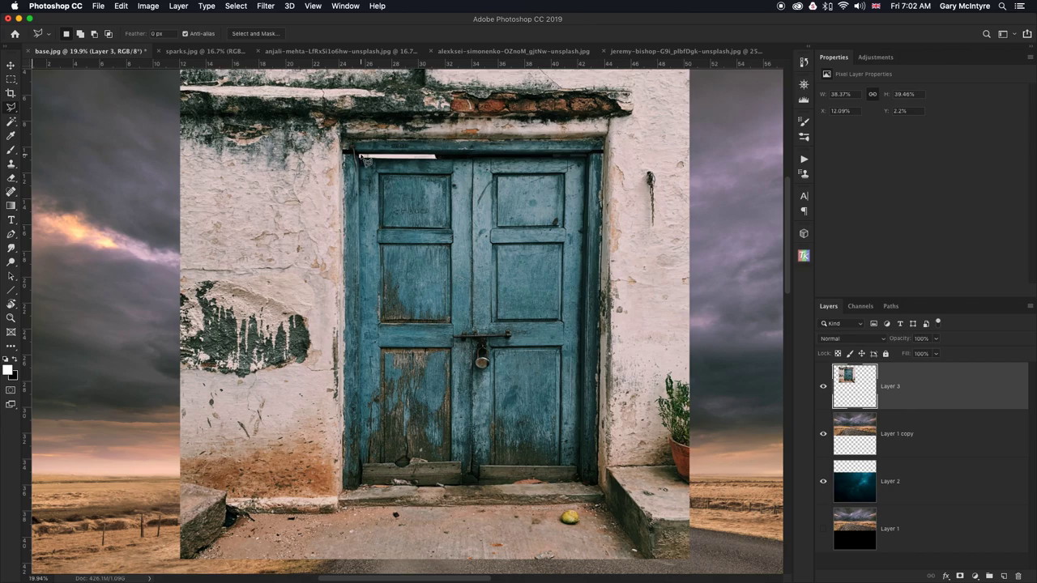
pyautogui.press('z')
pyautogui.moveTo(366, 162); pyautogui.dragTo(410, 162)
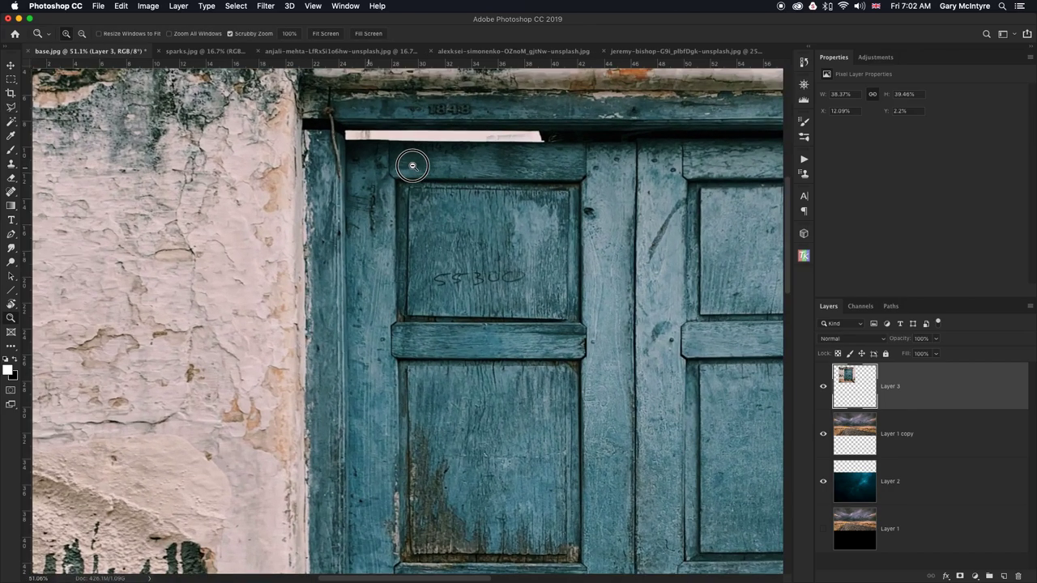
pyautogui.click(348, 135)
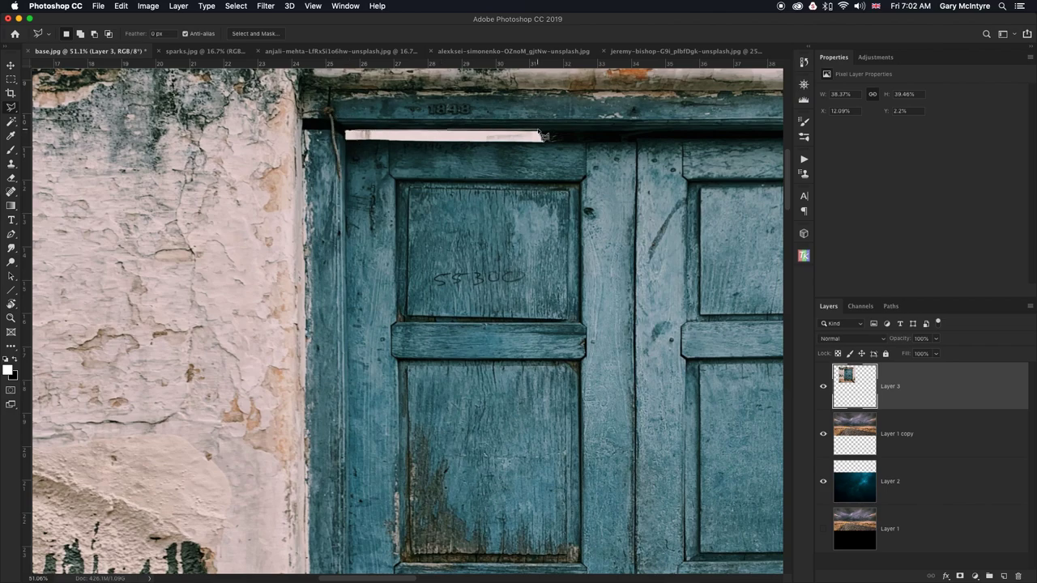
pyautogui.click(637, 133)
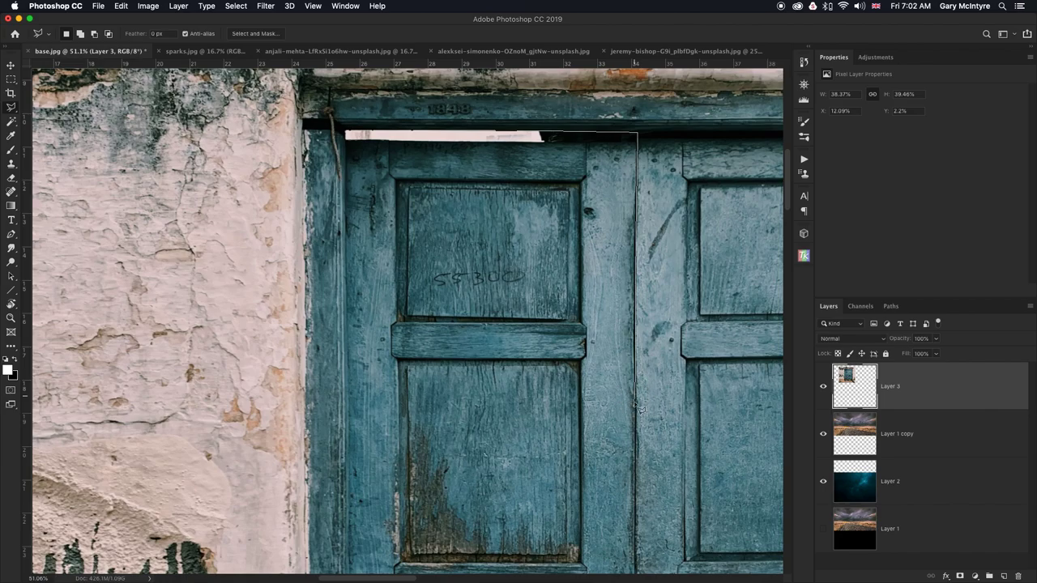
# Continue the Polygonal Lasso outline down the centre seam and along the upper edge of the bolt to its tip.
pyautogui.scroll(-15, 641, 295)
pyautogui.scroll(5, 642, 257)
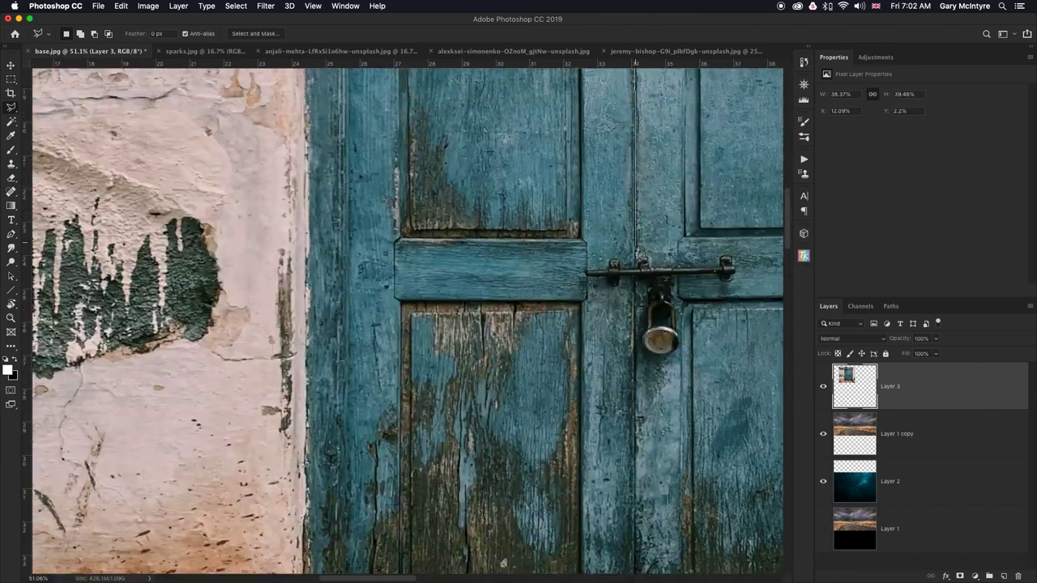
pyautogui.click(622, 271)
pyautogui.click(612, 262)
pyautogui.click(607, 270)
pyautogui.click(587, 275)
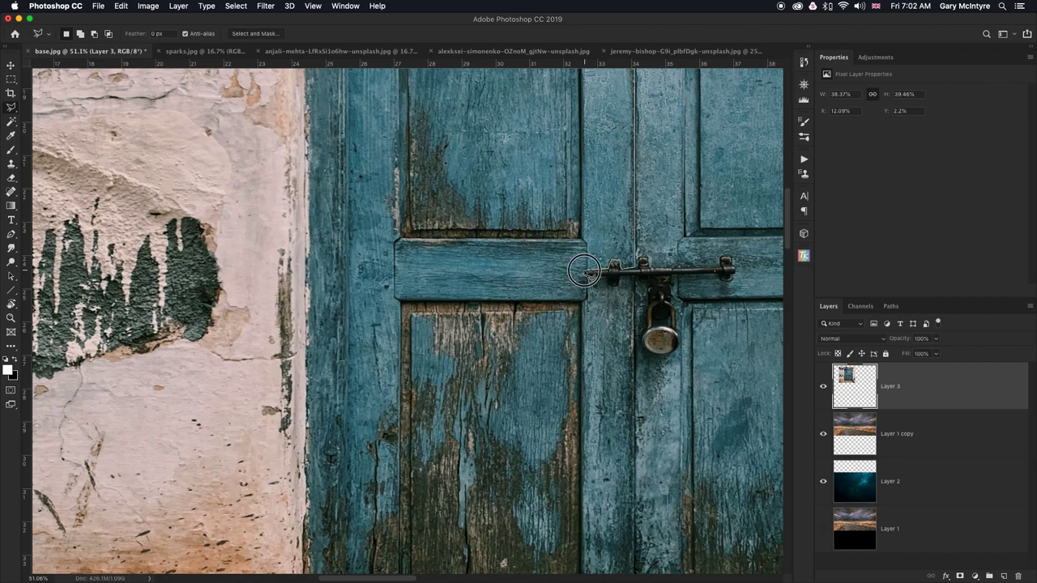
# Trace the lasso outline around the bolt's tip and underside, including its bracket, back to the centre seam.
pyautogui.click(587, 277)
pyautogui.click(587, 277)
pyautogui.click(588, 278)
pyautogui.click(609, 280)
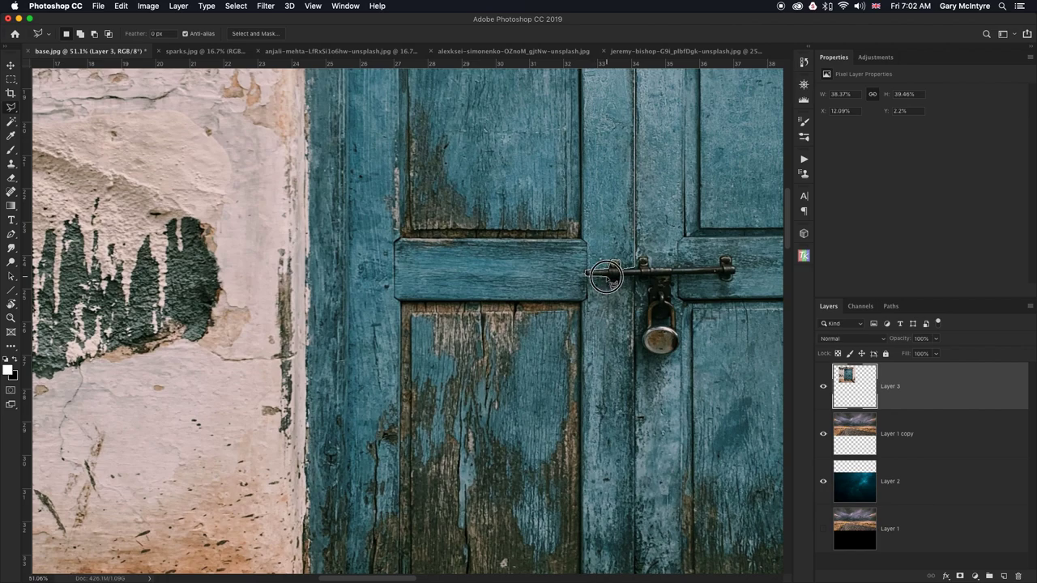
pyautogui.click(609, 283)
pyautogui.click(610, 285)
pyautogui.click(614, 285)
pyautogui.click(618, 286)
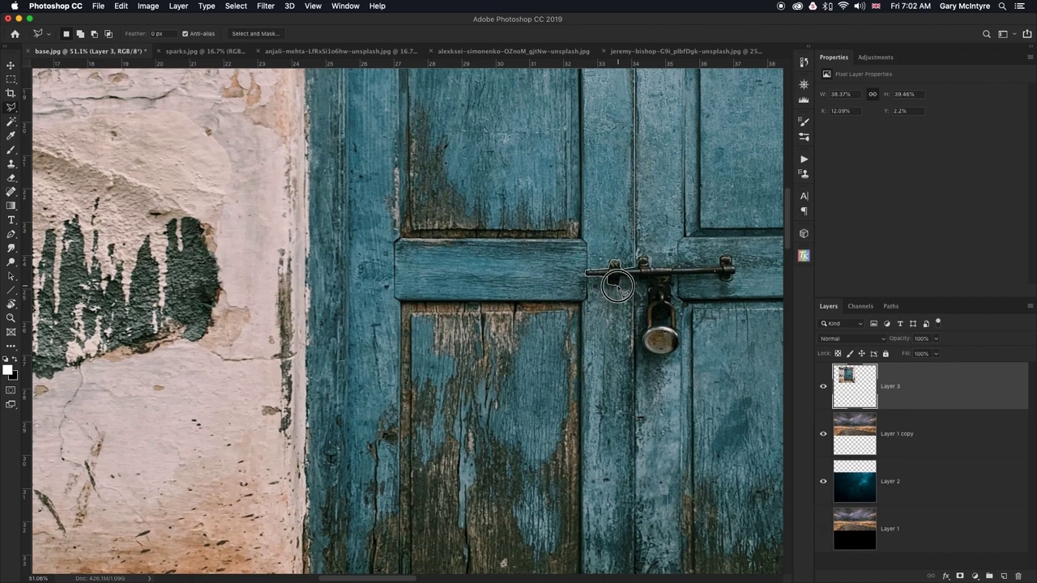
pyautogui.click(639, 282)
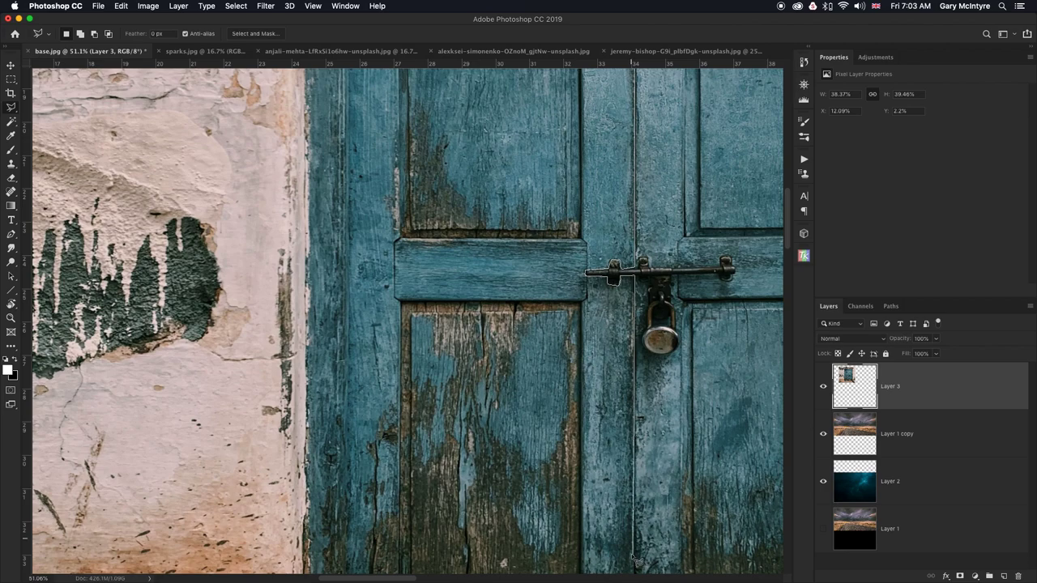
# Extend the lasso outline down the seam to the threshold and along the foot of the left door leaf.
pyautogui.scroll(-5, 637, 560)
pyautogui.scroll(-1, 636, 561)
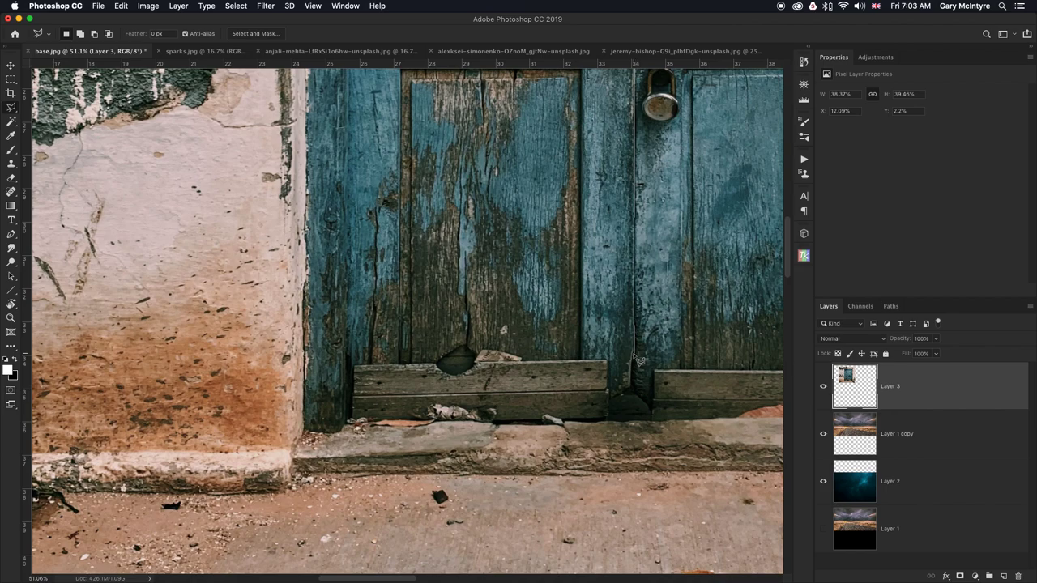
pyautogui.click(631, 366)
pyautogui.click(630, 389)
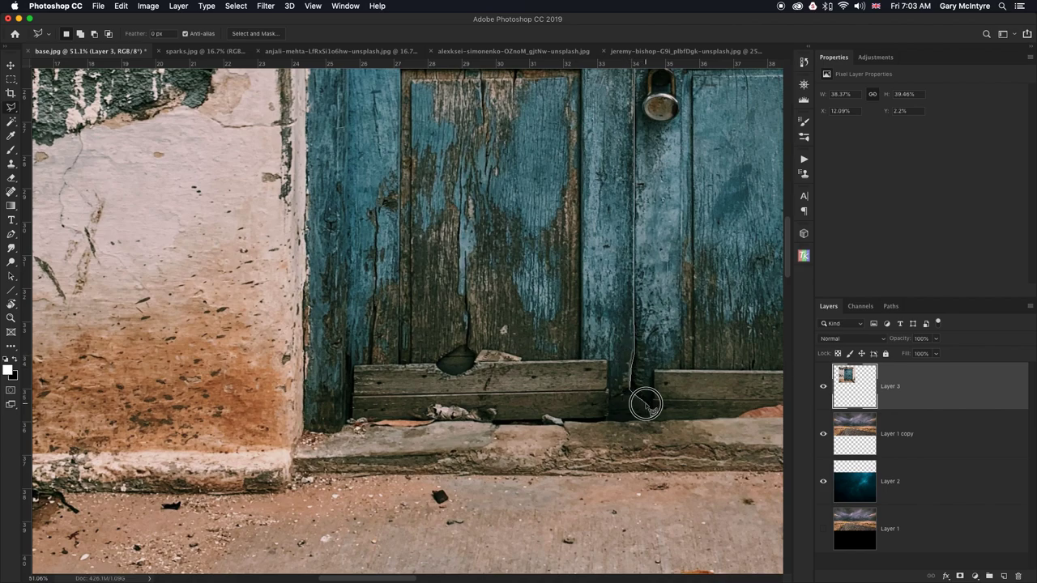
pyautogui.click(650, 412)
pyautogui.click(653, 422)
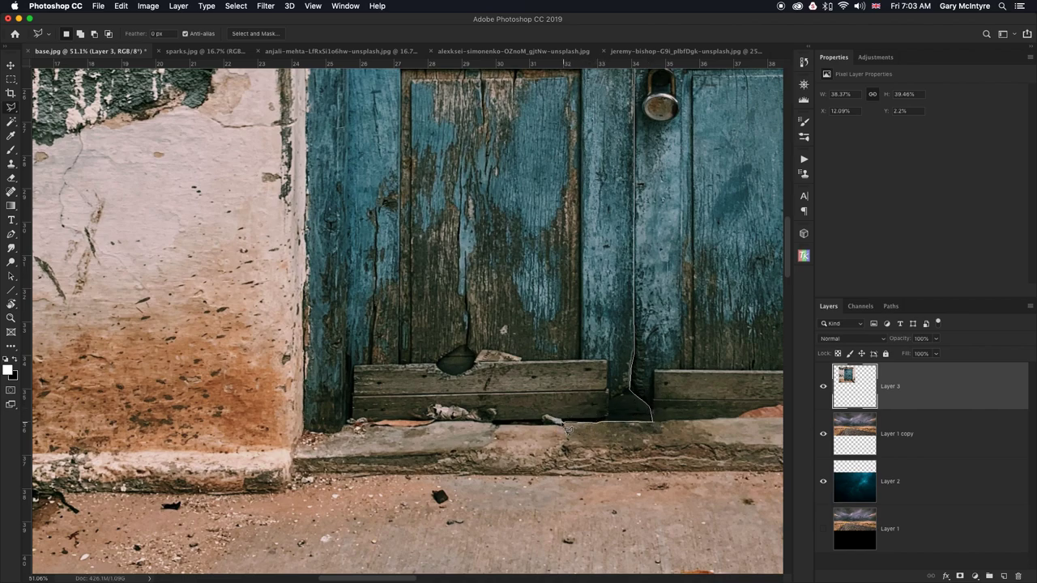
pyautogui.moveTo(547, 420); pyautogui.dragTo(544, 419)
pyautogui.moveTo(506, 430); pyautogui.dragTo(358, 426)
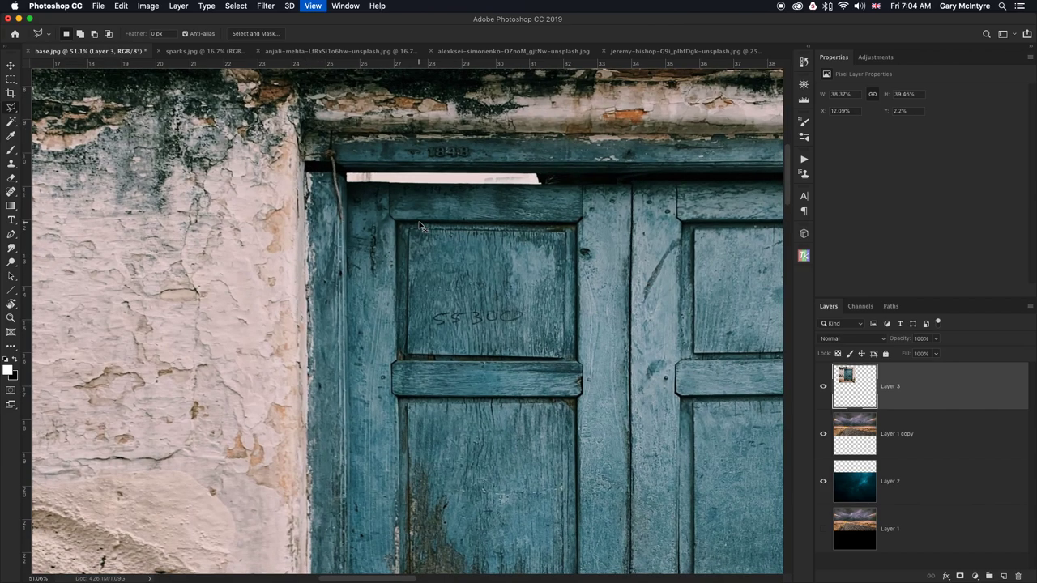
# Delete the selected left door leaf from Layer 3 and deselect.
pyautogui.press('super+minus')
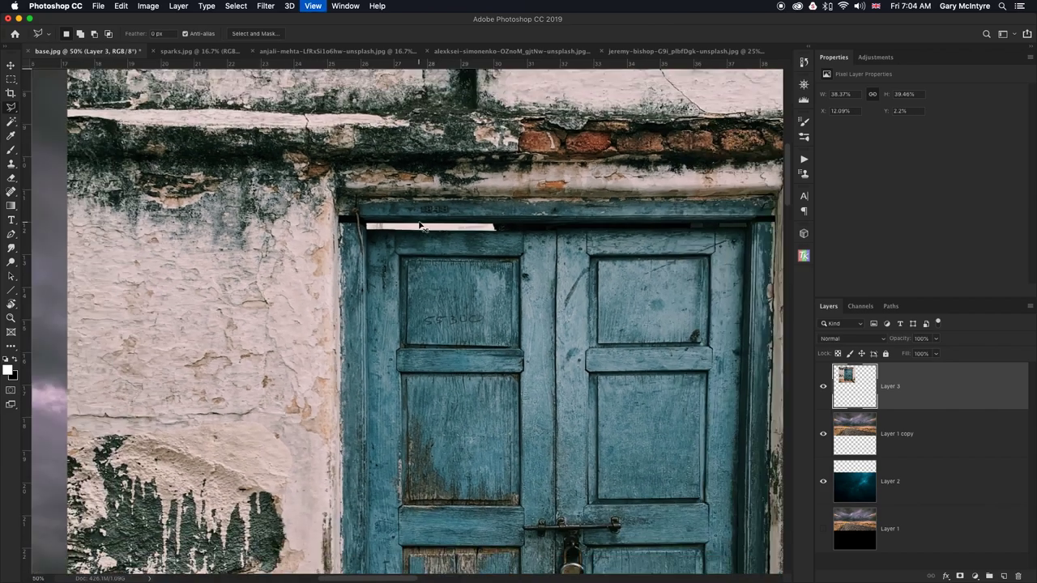
pyautogui.press('super+minus')
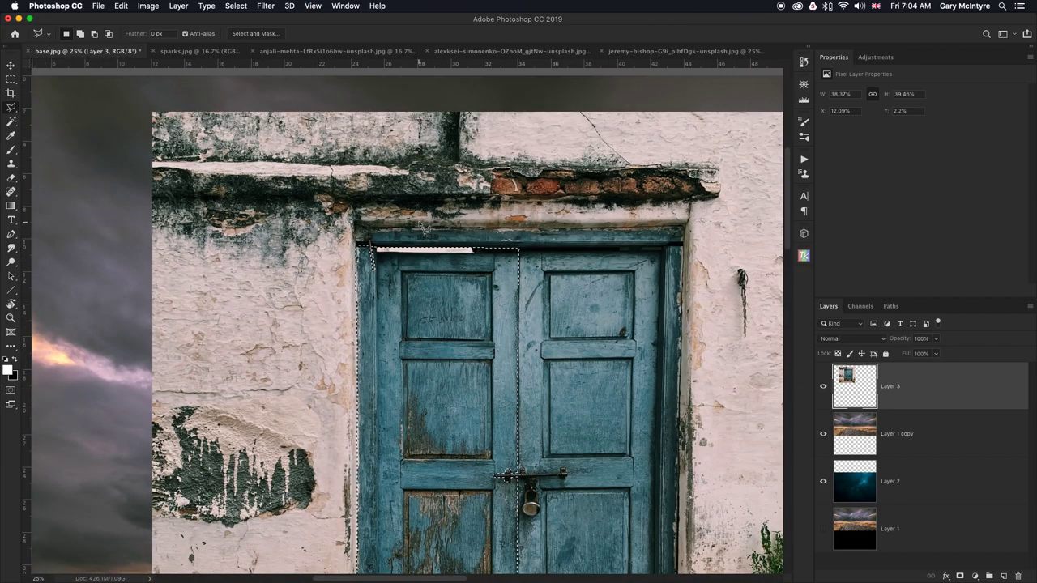
pyautogui.press('BackSpace')
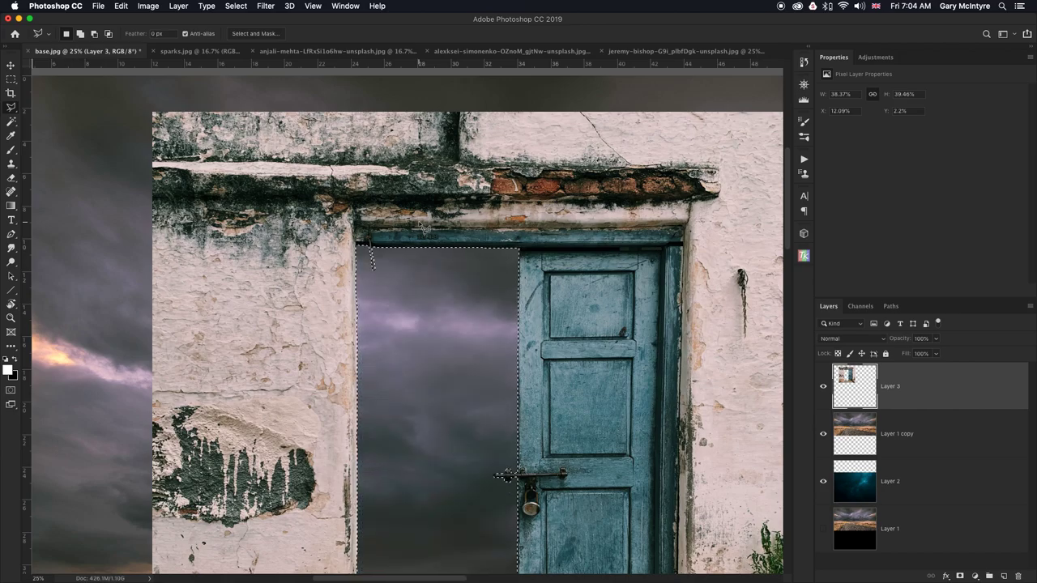
pyautogui.press('super+d')
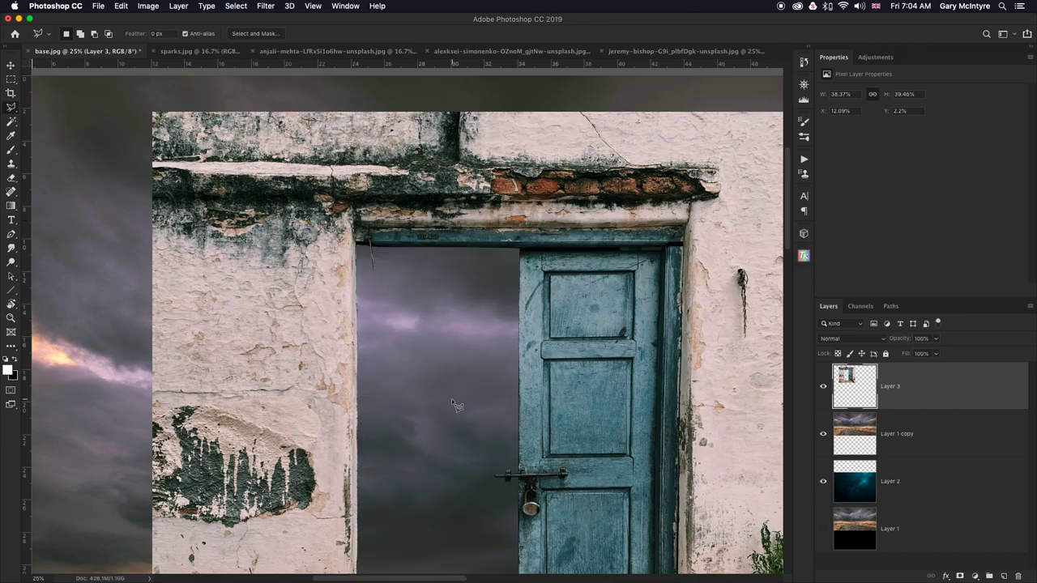
pyautogui.press('super+minus')
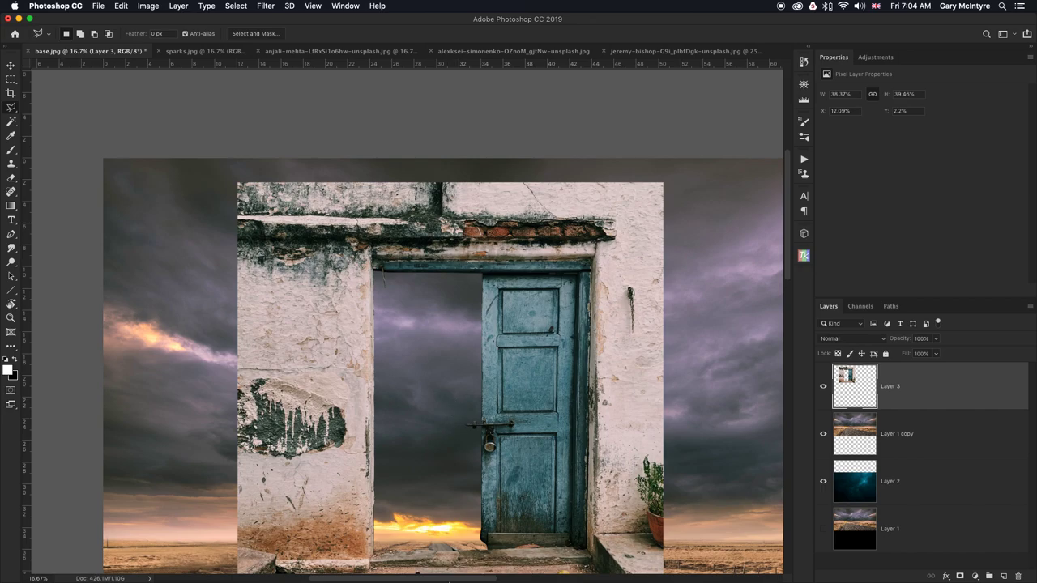
# Outline the wall beside the closed door leaf with a ragged edge along the frame, delete it and deselect.
pyautogui.scroll(-5, 516, 538)
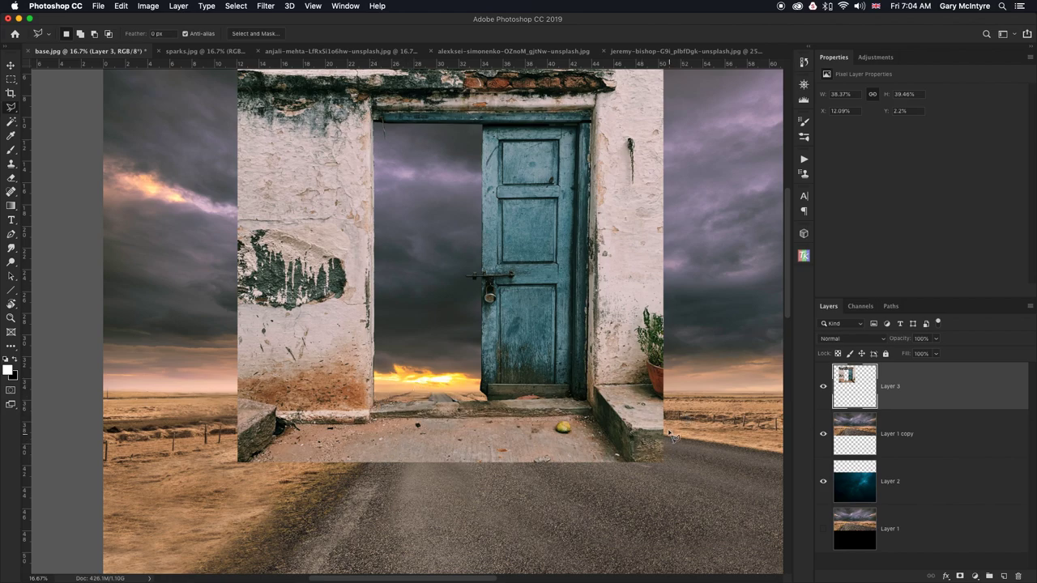
pyautogui.click(601, 421)
pyautogui.scroll(2, 689, 203)
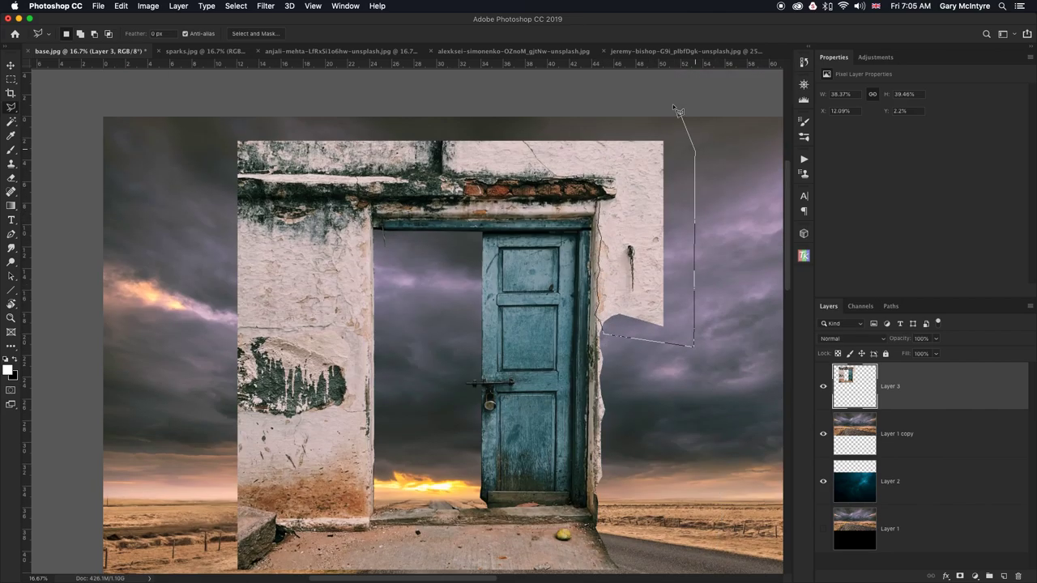
pyautogui.click(601, 202)
pyautogui.press('Delete')
pyautogui.hotkey('ctrl', 'd')
# Outline the wall beside the open doorway, leaving a jagged plaster strip along the frame, then delete it and deselect.
pyautogui.click(350, 205)
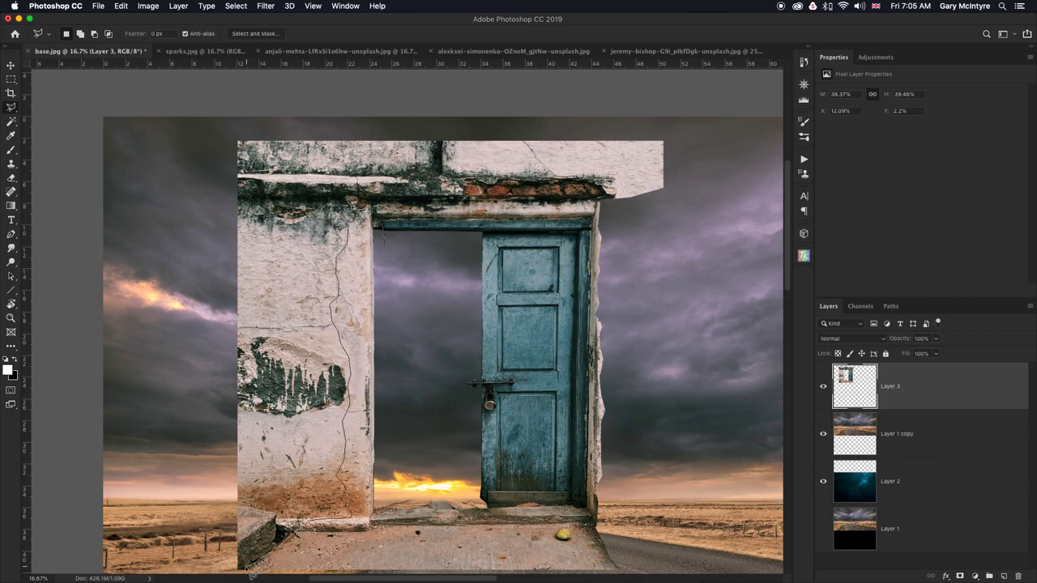
pyautogui.click(351, 205)
pyautogui.press('Delete')
pyautogui.hotkey('ctrl', 'd')
# Outline the wall above the brick ledge over the door, following the ledge's broken edge, and delete it.
pyautogui.click(614, 180)
pyautogui.click(200, 119)
pyautogui.click(698, 129)
pyautogui.click(620, 209)
pyautogui.press('Delete')
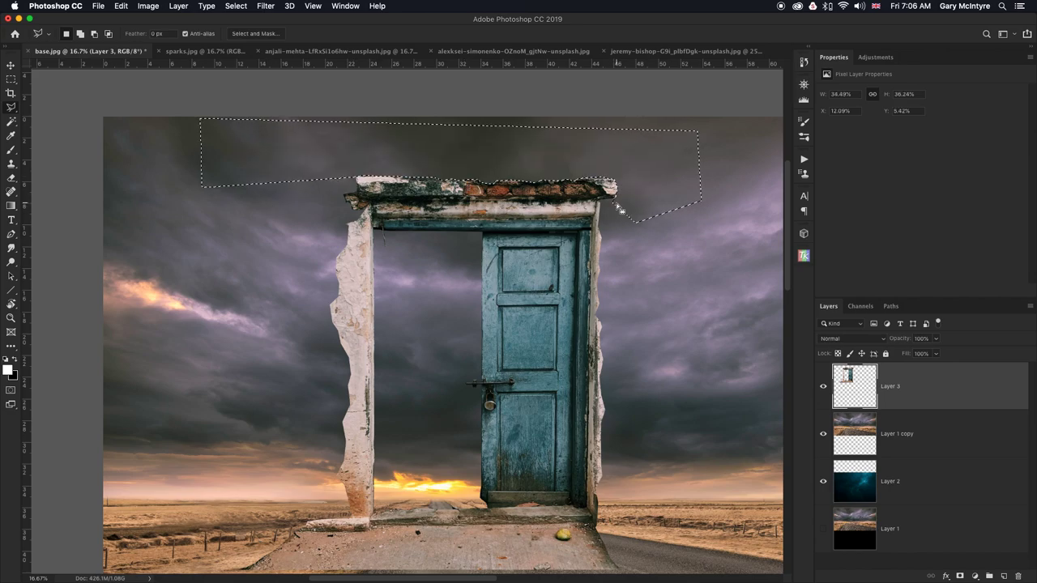
# Select the transparent opening of the doorway with the Magic Wand at tolerance 32.
pyautogui.scroll(-5, 620, 209)
pyautogui.click(11, 123)
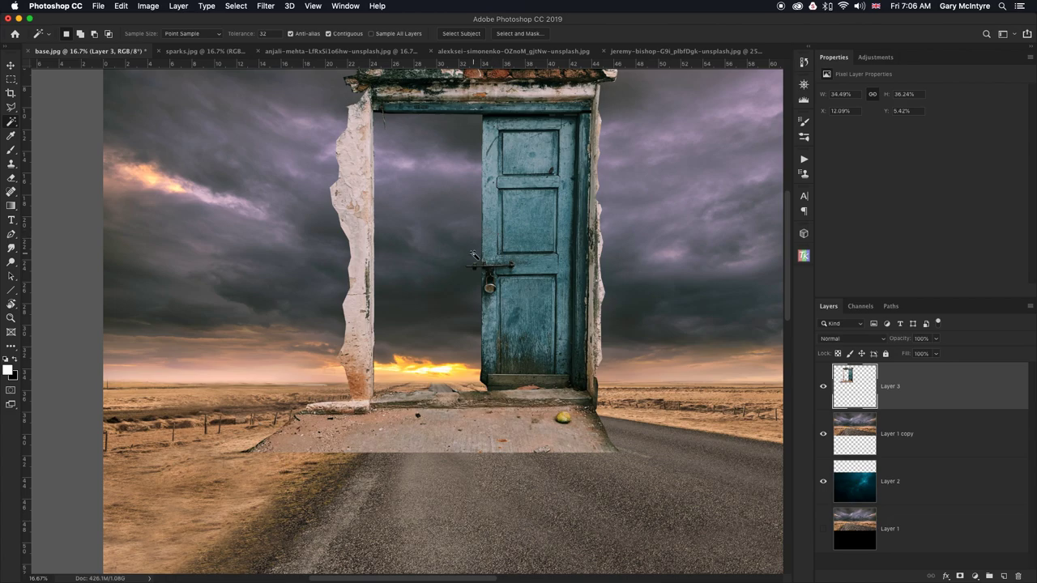
pyautogui.press('z')
pyautogui.moveTo(376, 240); pyautogui.dragTo(418, 238)
pyautogui.press('w')
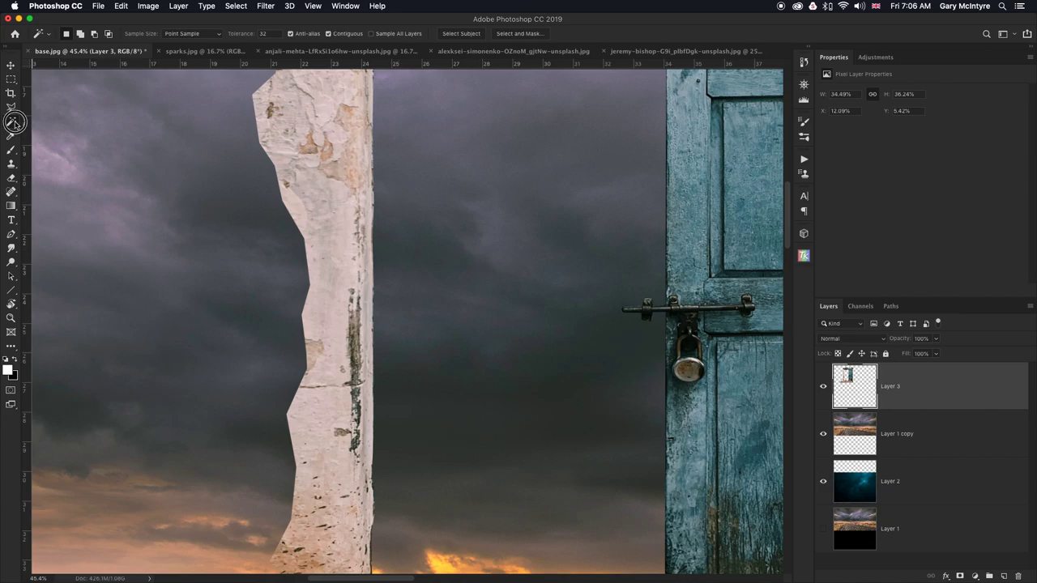
pyautogui.click(489, 289)
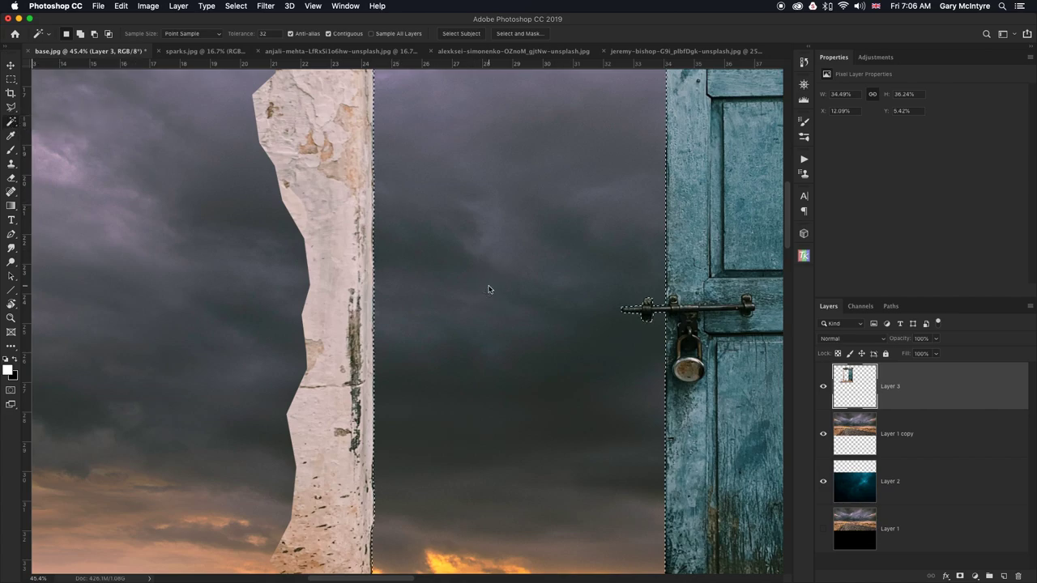
# Expand the doorway selection by 2 pixels.
pyautogui.click(237, 7)
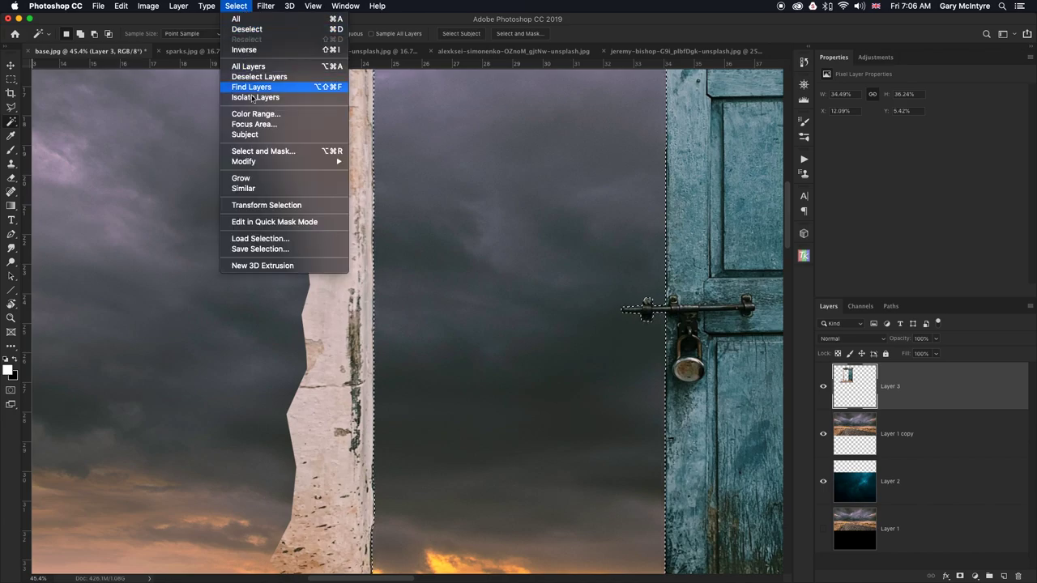
pyautogui.moveTo(269, 164)
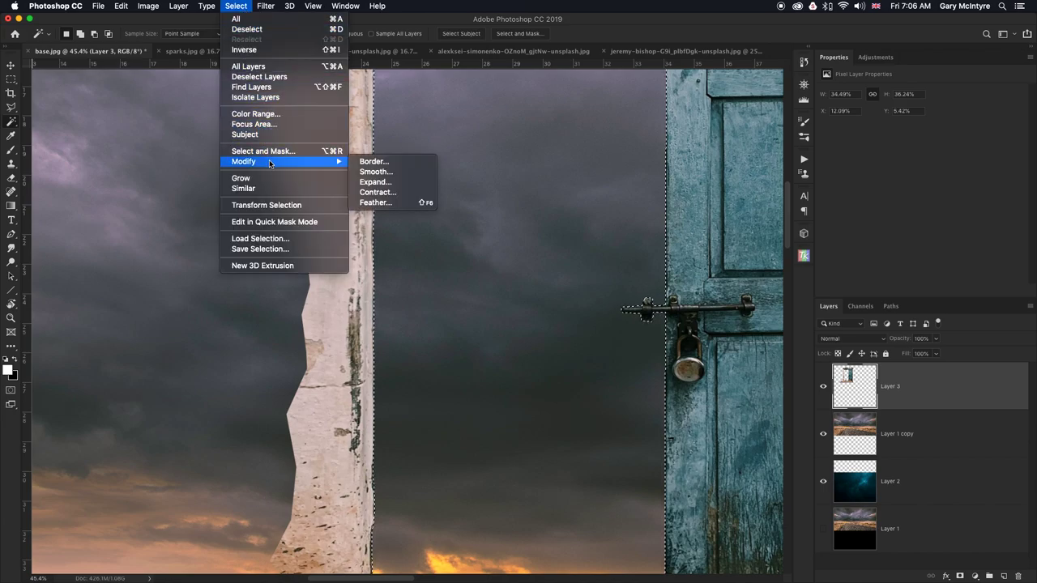
pyautogui.click(375, 183)
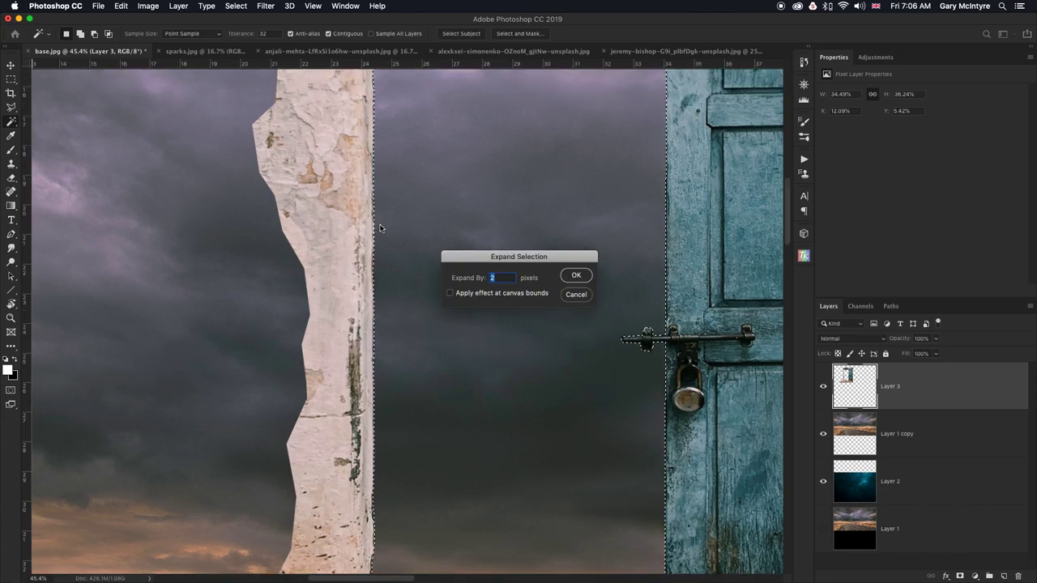
pyautogui.click(573, 279)
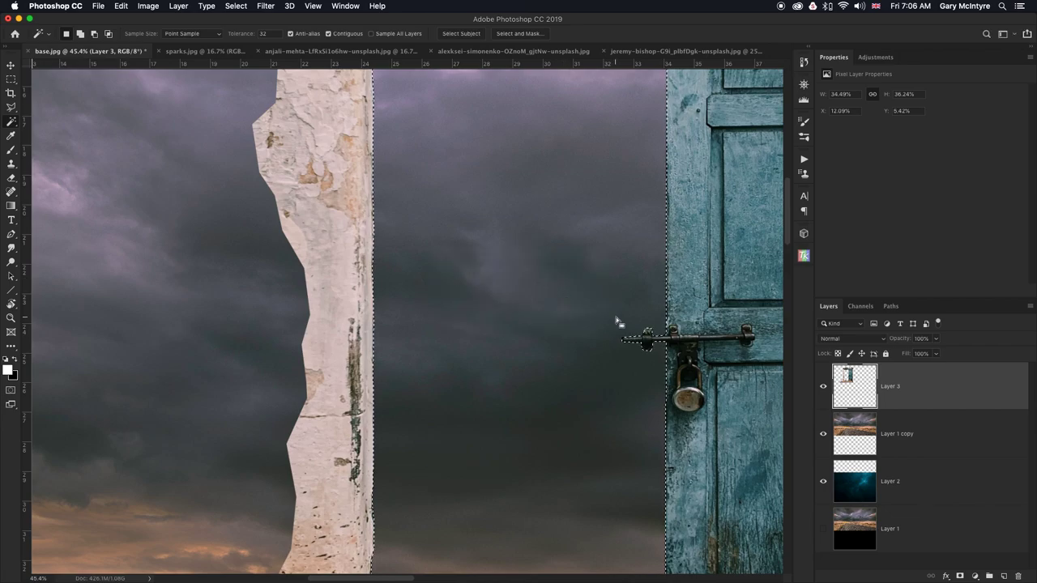
# Feather the expanded doorway selection by 0.5 pixels, then deselect it.
pyautogui.click(236, 7)
pyautogui.moveTo(267, 162)
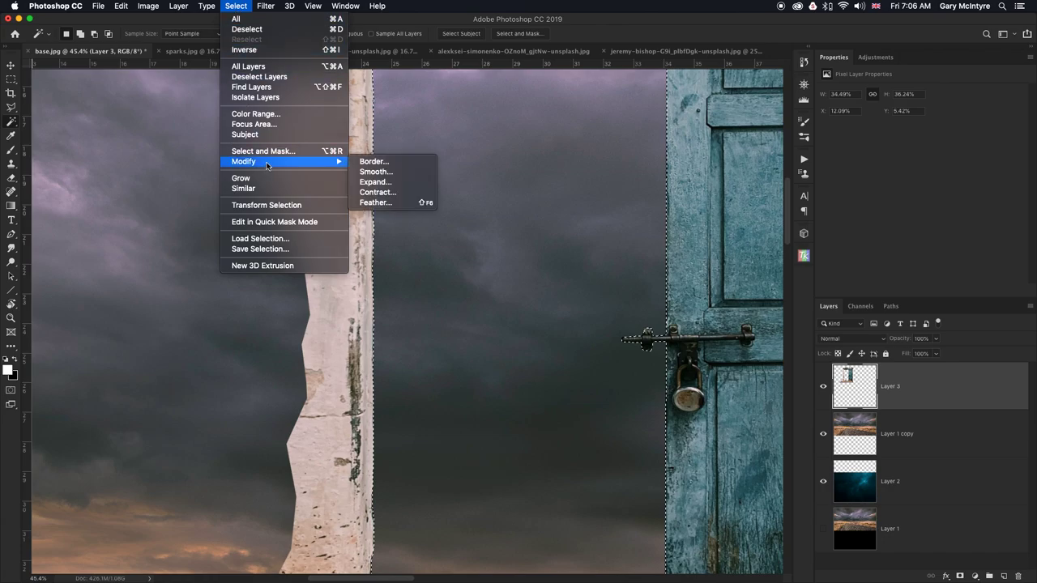
pyautogui.click(381, 203)
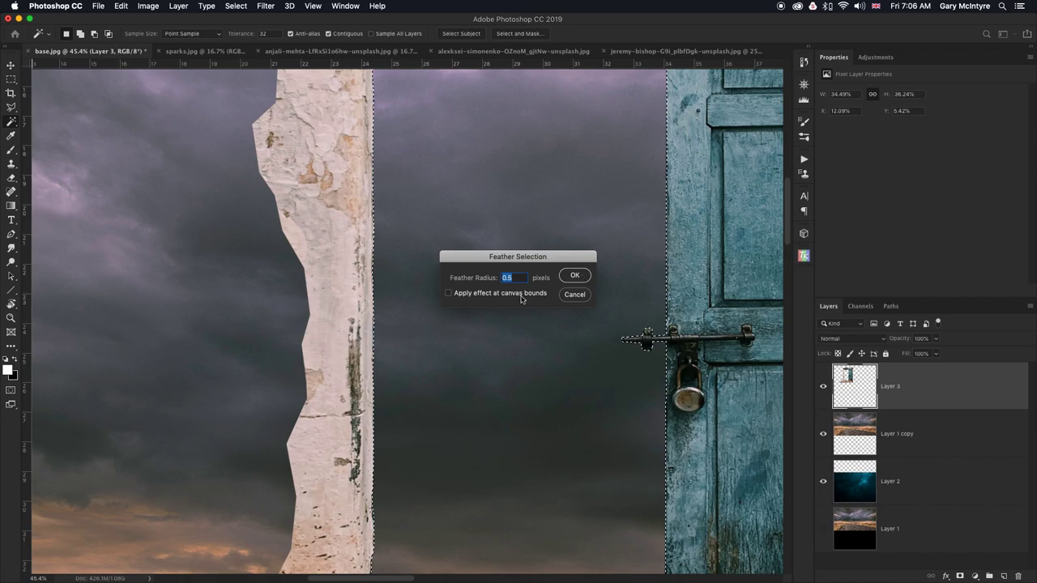
pyautogui.click(575, 275)
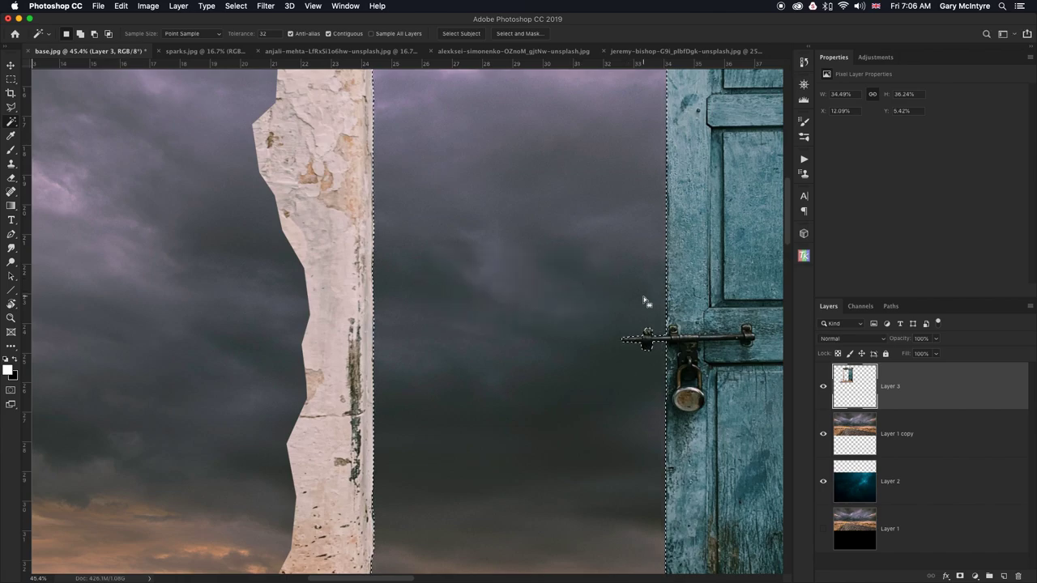
pyautogui.press('super+d')
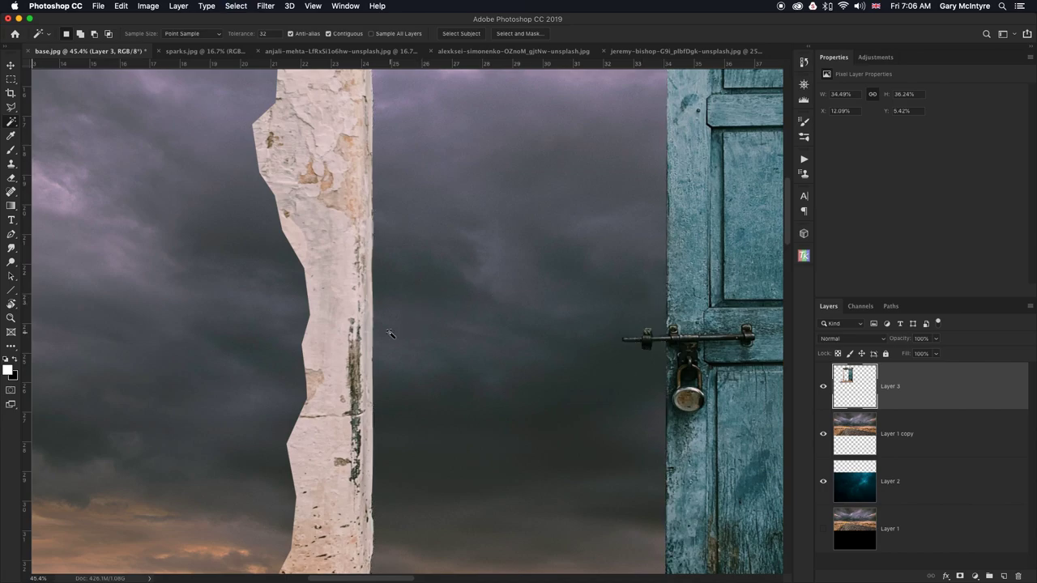
# Reselect the transparent doorway opening with the Magic Wand and expand the selection by 2 pixels.
pyautogui.scroll(-10, 660, 340)
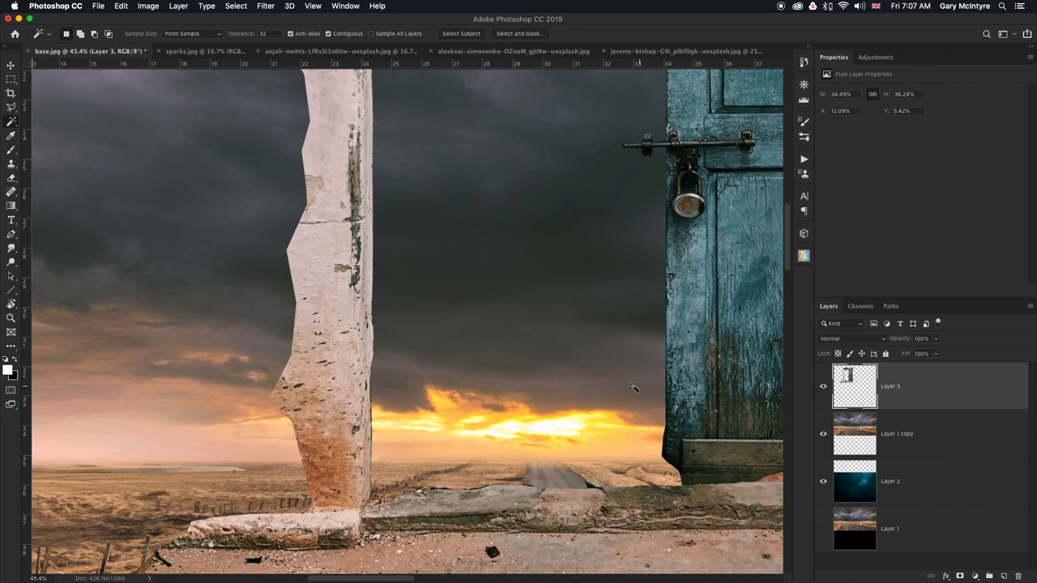
pyautogui.click(462, 230)
pyautogui.click(236, 6)
pyautogui.moveTo(273, 162)
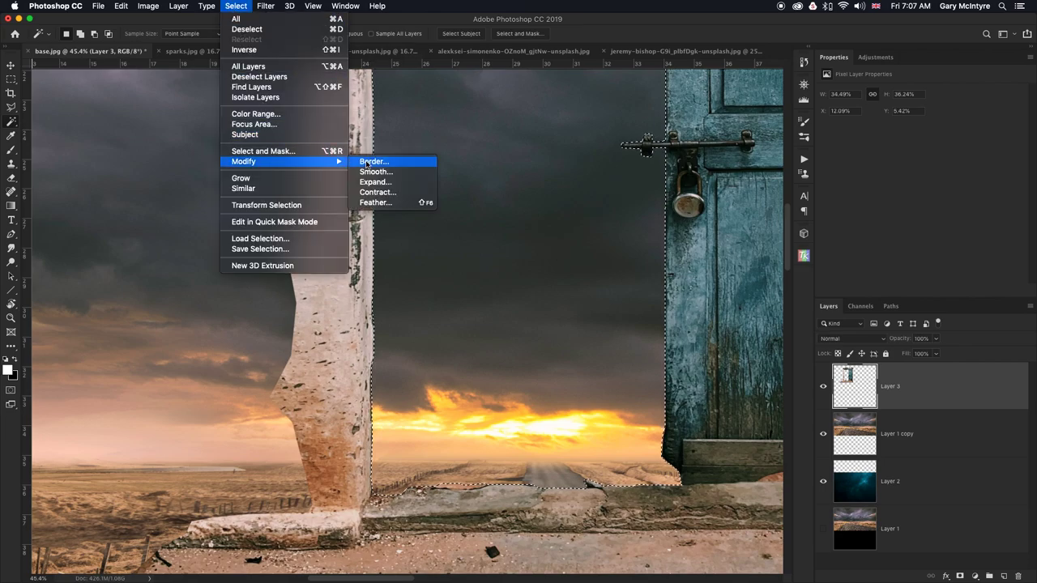
pyautogui.click(399, 183)
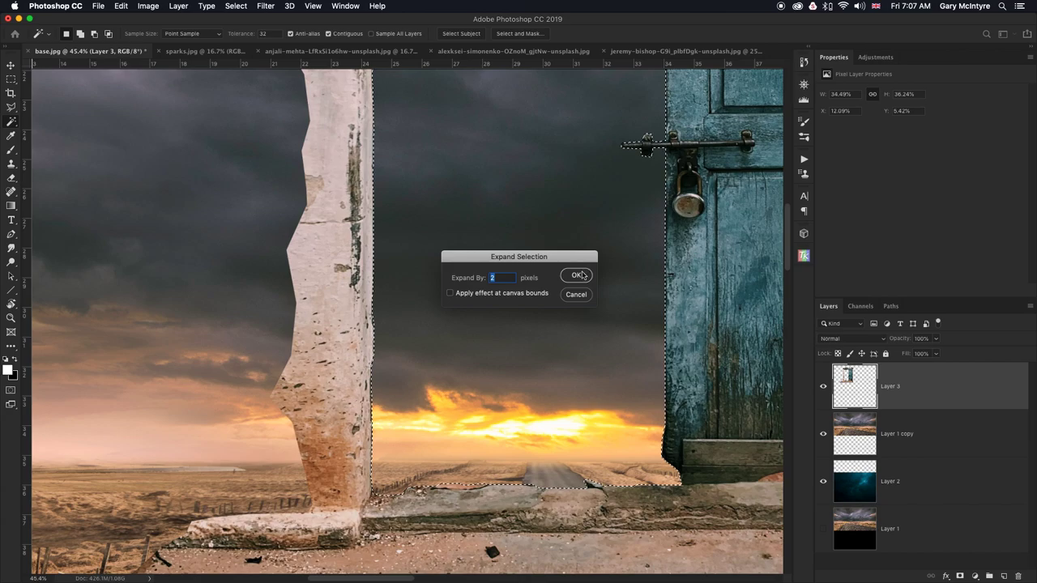
pyautogui.press('Return')
# Feather the expanded doorway selection, accepting the radius already set in the dialog.
pyautogui.click(241, 9)
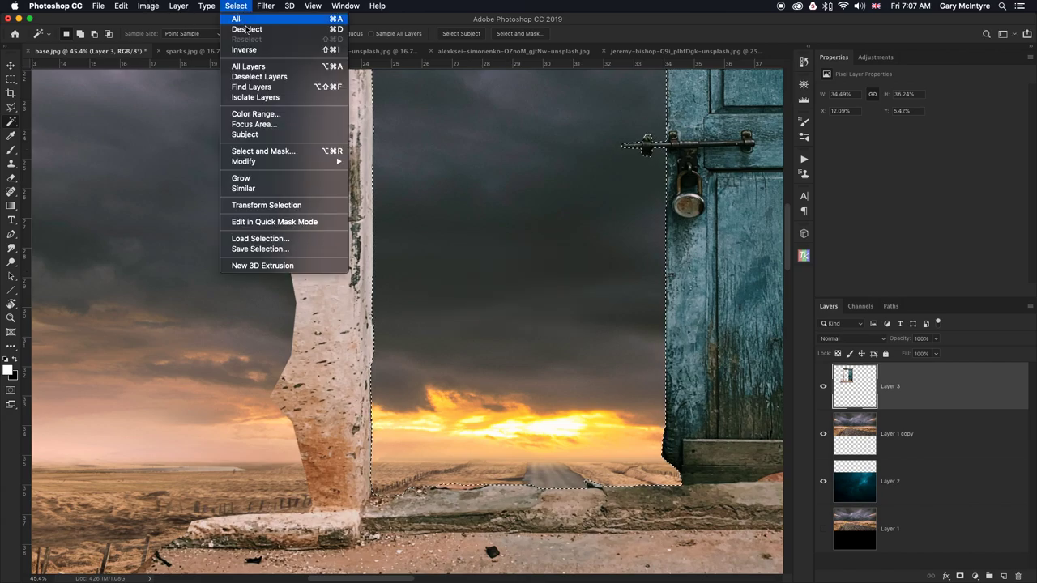
pyautogui.moveTo(340, 159)
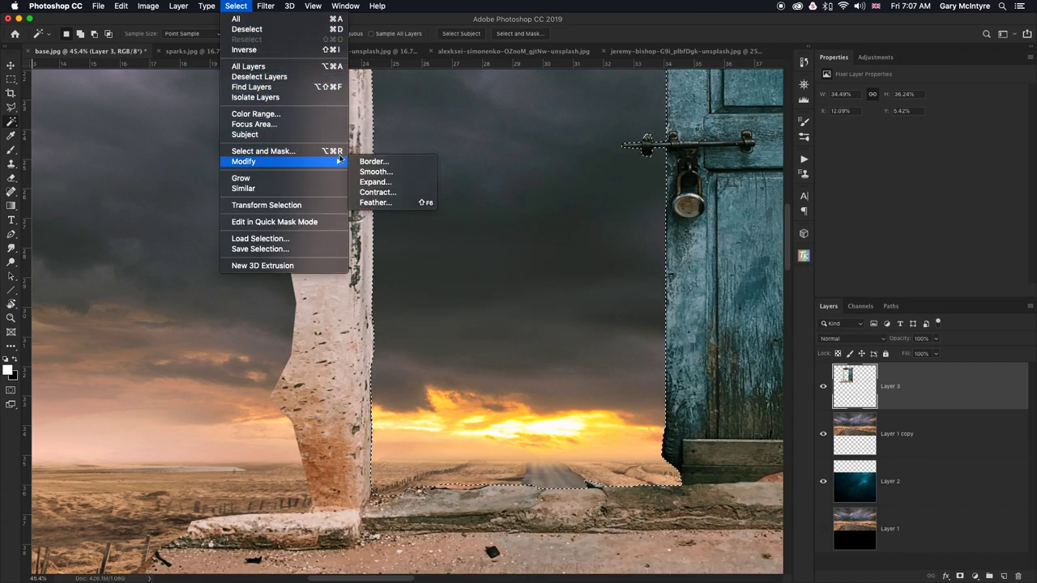
pyautogui.click(376, 203)
pyautogui.click(574, 276)
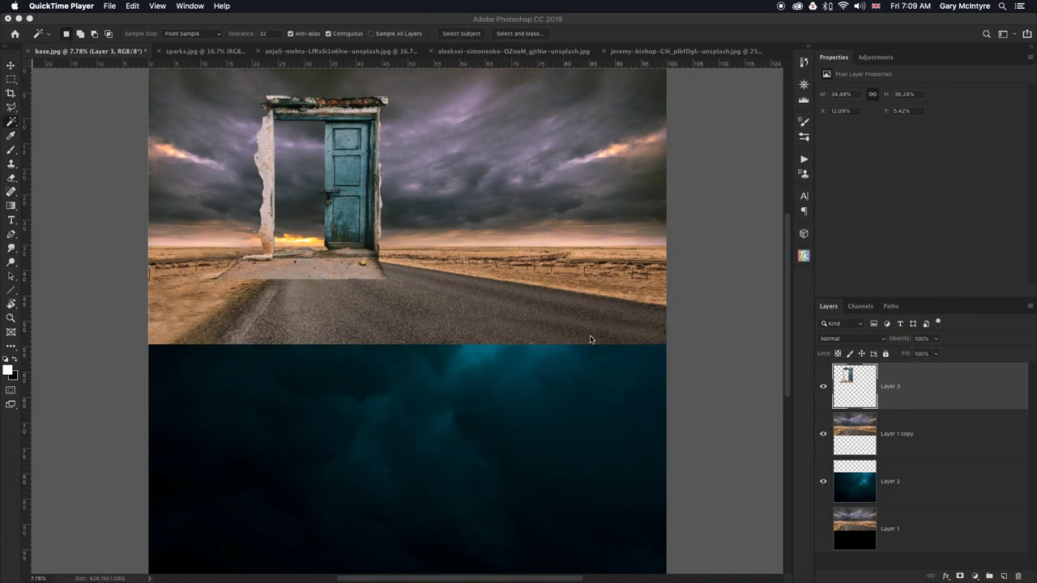
# Add a layer mask to the door layer and set up a soft black brush at 143 px.
pyautogui.click(910, 388)
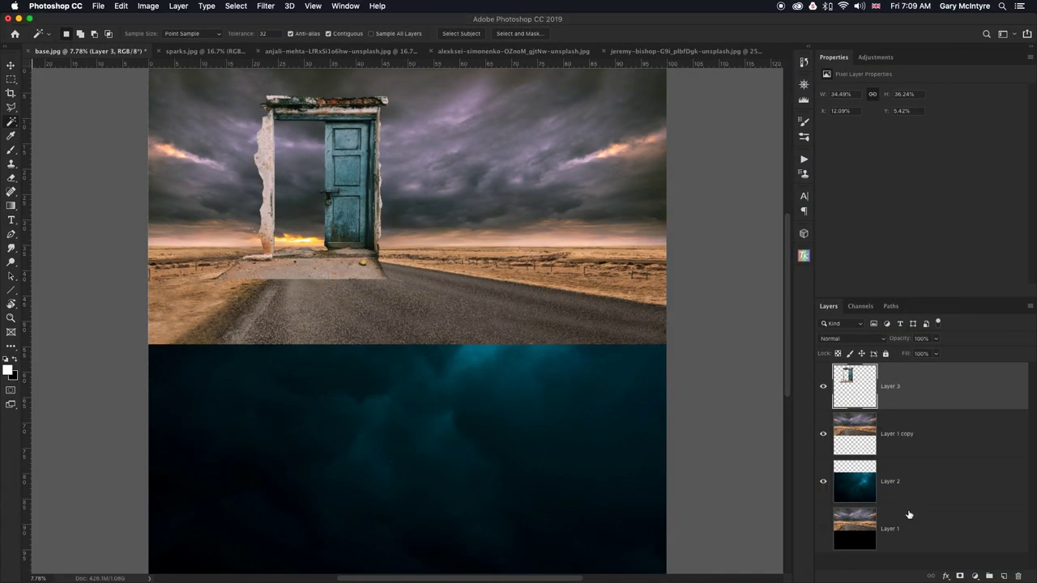
pyautogui.click(961, 576)
pyautogui.press('z')
pyautogui.moveTo(332, 246); pyautogui.dragTo(363, 245)
pyautogui.press('w')
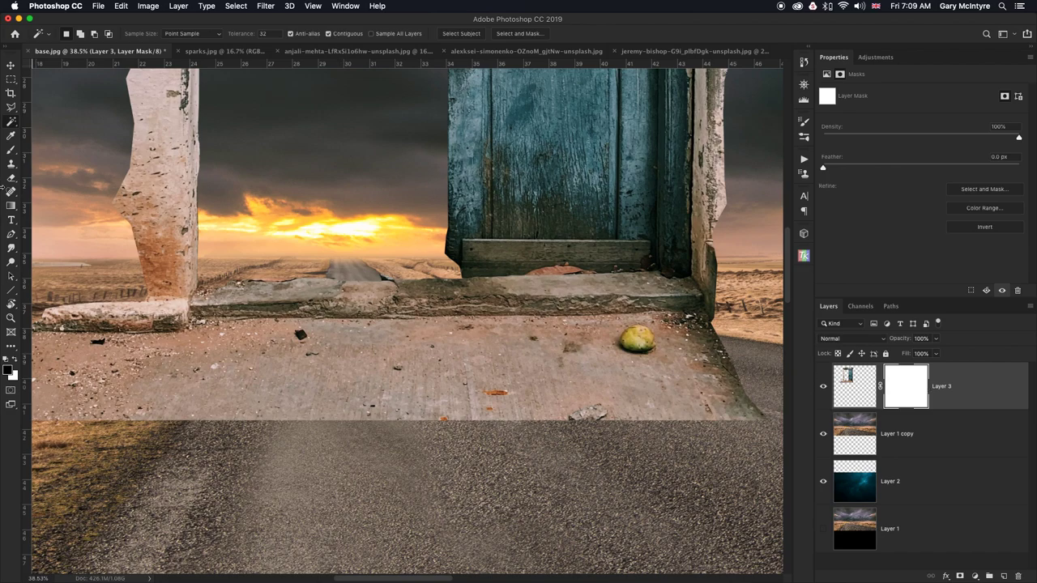
pyautogui.click(11, 151)
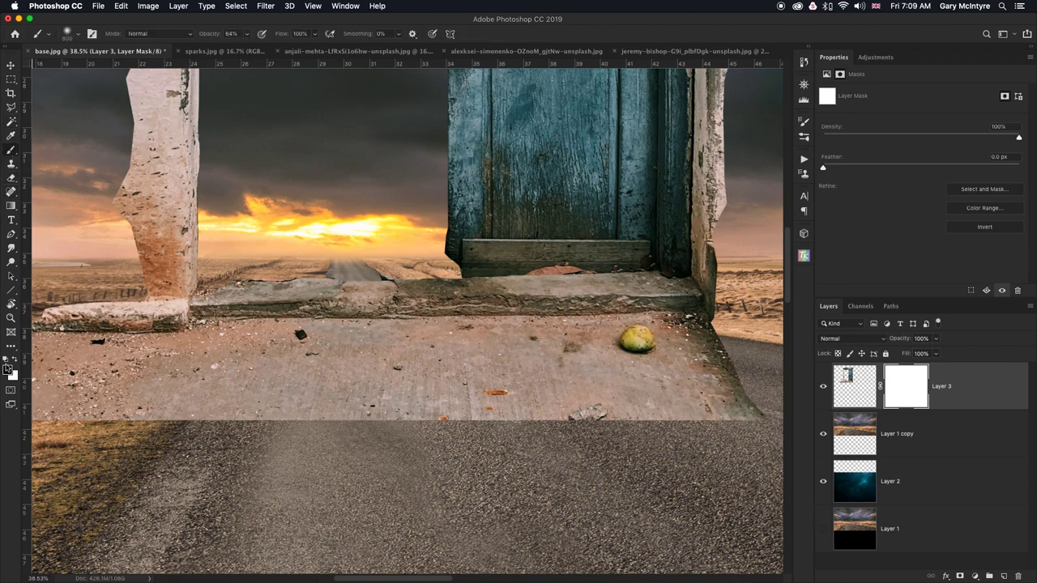
pyautogui.click(71, 34)
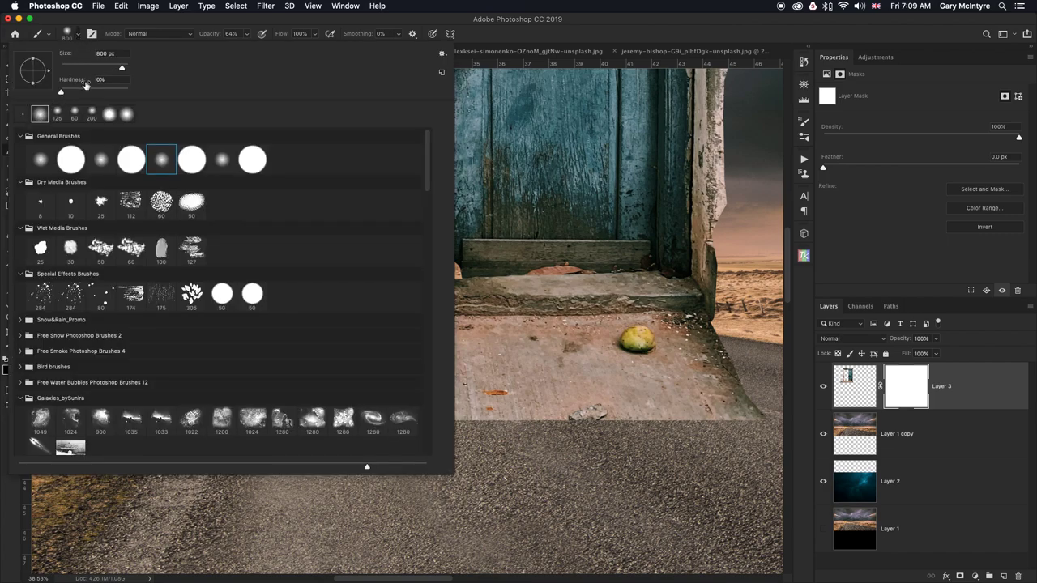
pyautogui.moveTo(122, 72); pyautogui.dragTo(101, 70)
pyautogui.press('Return')
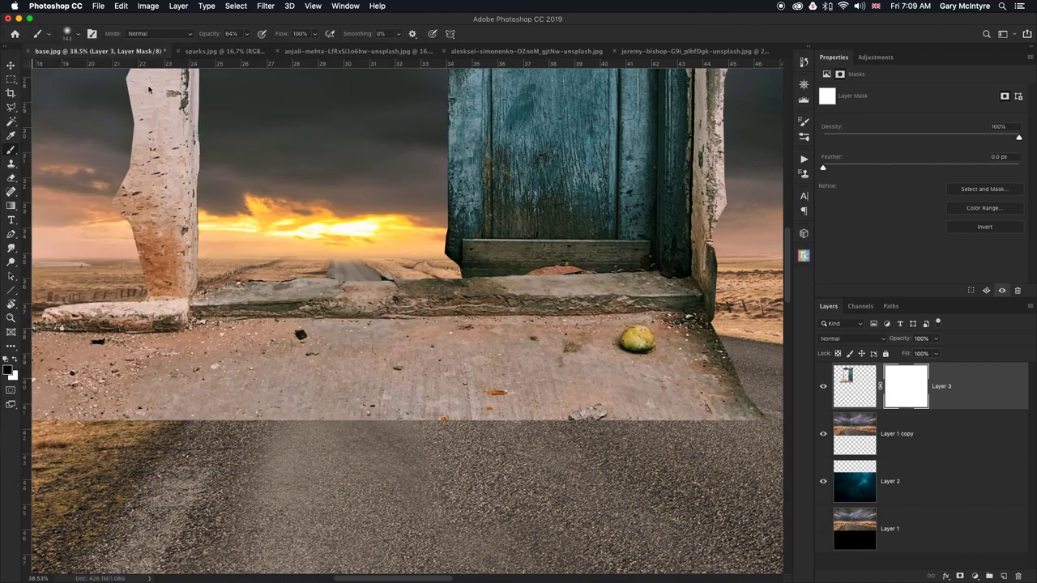
# Paint the concrete slab between the pillars out of the door layer's mask, raising the brush opacity to 100%.
pyautogui.moveTo(261, 285)
pyautogui.mouseDown()
pyautogui.moveTo(219, 303)
pyautogui.moveTo(218, 332)
pyautogui.moveTo(247, 306)
pyautogui.moveTo(338, 288)
pyautogui.moveTo(330, 279)
pyautogui.moveTo(350, 293)
pyautogui.mouseUp()
pyautogui.click(248, 35)
pyautogui.moveTo(246, 52); pyautogui.dragTo(289, 46)
pyautogui.moveTo(337, 330)
pyautogui.mouseDown()
pyautogui.moveTo(368, 300)
pyautogui.moveTo(424, 282)
pyautogui.moveTo(495, 324)
pyautogui.mouseUp()
pyautogui.moveTo(296, 355)
pyautogui.mouseDown()
pyautogui.moveTo(428, 387)
pyautogui.moveTo(404, 322)
pyautogui.moveTo(302, 318)
pyautogui.moveTo(225, 380)
pyautogui.moveTo(295, 412)
pyautogui.moveTo(785, 392)
pyautogui.moveTo(489, 375)
pyautogui.moveTo(669, 358)
pyautogui.moveTo(504, 347)
pyautogui.moveTo(531, 328)
pyautogui.moveTo(508, 319)
pyautogui.moveTo(698, 314)
pyautogui.moveTo(713, 328)
pyautogui.moveTo(503, 327)
pyautogui.moveTo(500, 318)
pyautogui.moveTo(566, 321)
pyautogui.moveTo(613, 335)
pyautogui.mouseUp()
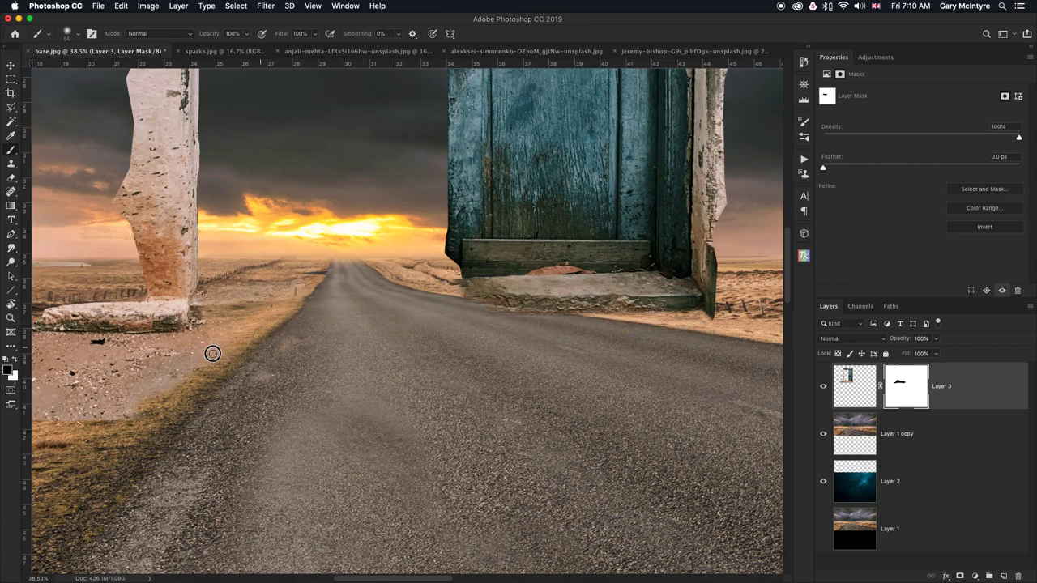
# Move the doorway slightly down and to the right so that it stands over the road.
pyautogui.press('super+minus')
pyautogui.press('super+minus')
pyautogui.press('super+minus')
pyautogui.press('super+minus')
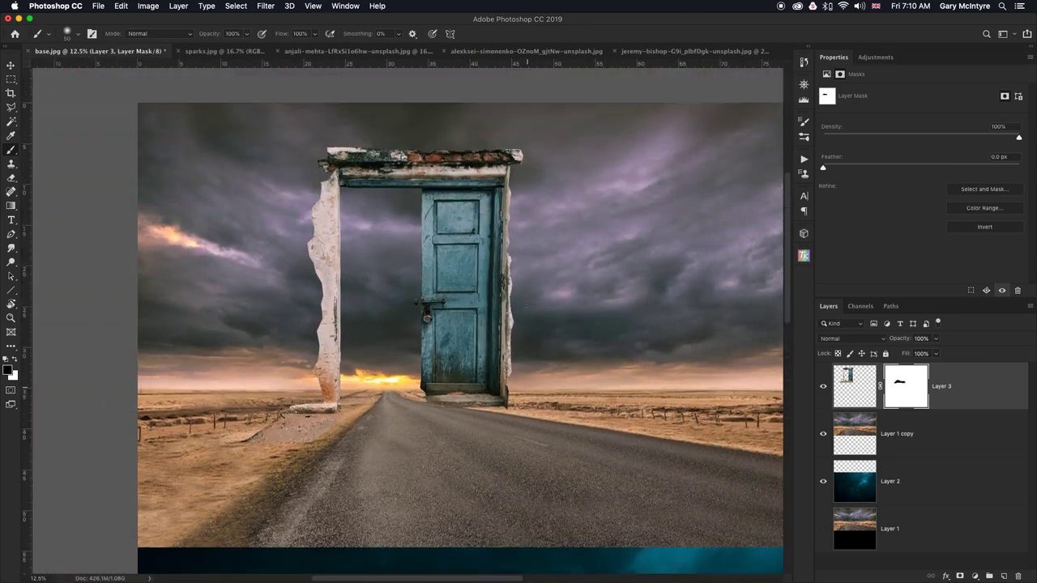
pyautogui.click(11, 66)
pyautogui.moveTo(475, 370); pyautogui.dragTo(502, 379)
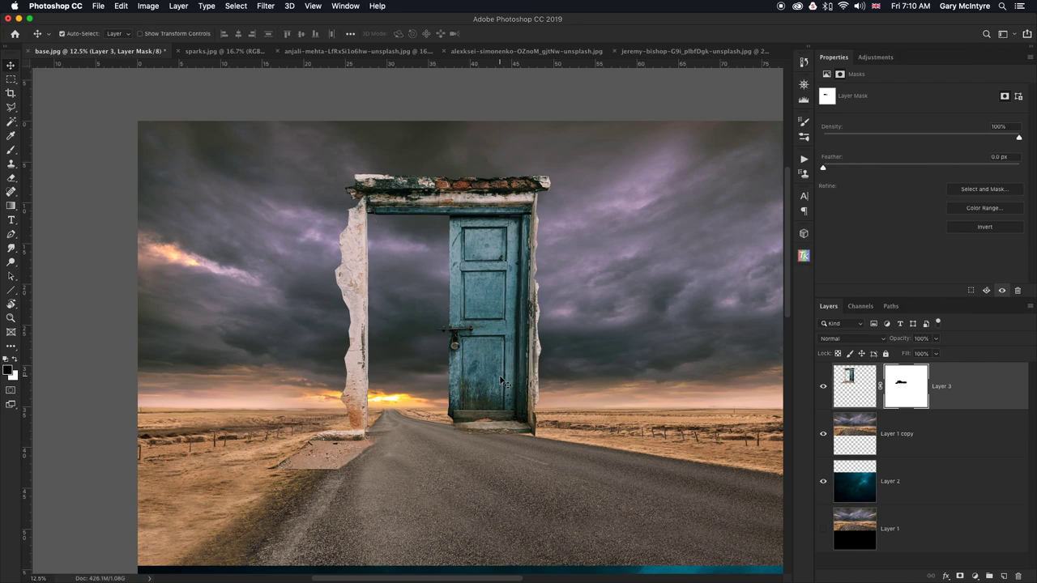
# Stretch the door layer horizontally to about 121% width with Free Transform and nudge it slightly down.
pyautogui.click(850, 397)
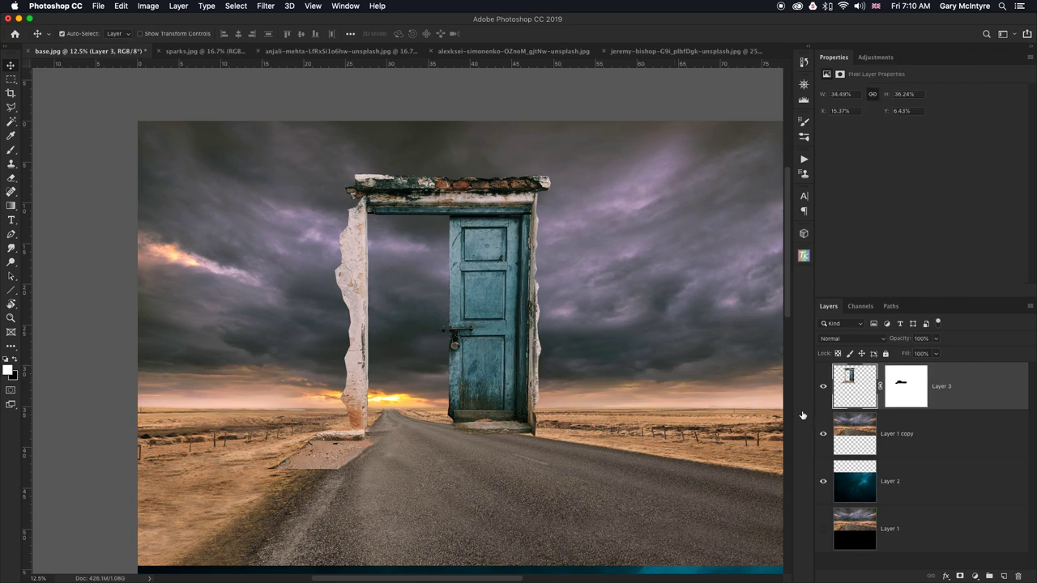
pyautogui.hotkey('ctrl', 't')
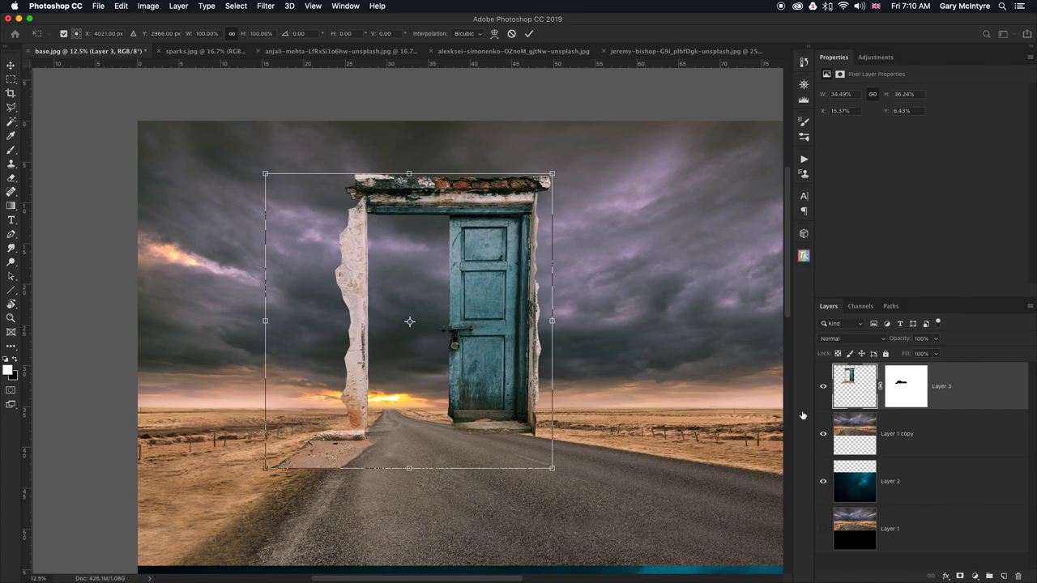
pyautogui.moveTo(551, 321); pyautogui.dragTo(586, 322)
pyautogui.moveTo(266, 322); pyautogui.dragTo(246, 322)
pyautogui.moveTo(515, 393); pyautogui.dragTo(515, 398)
pyautogui.moveTo(586, 325); pyautogui.dragTo(593, 324)
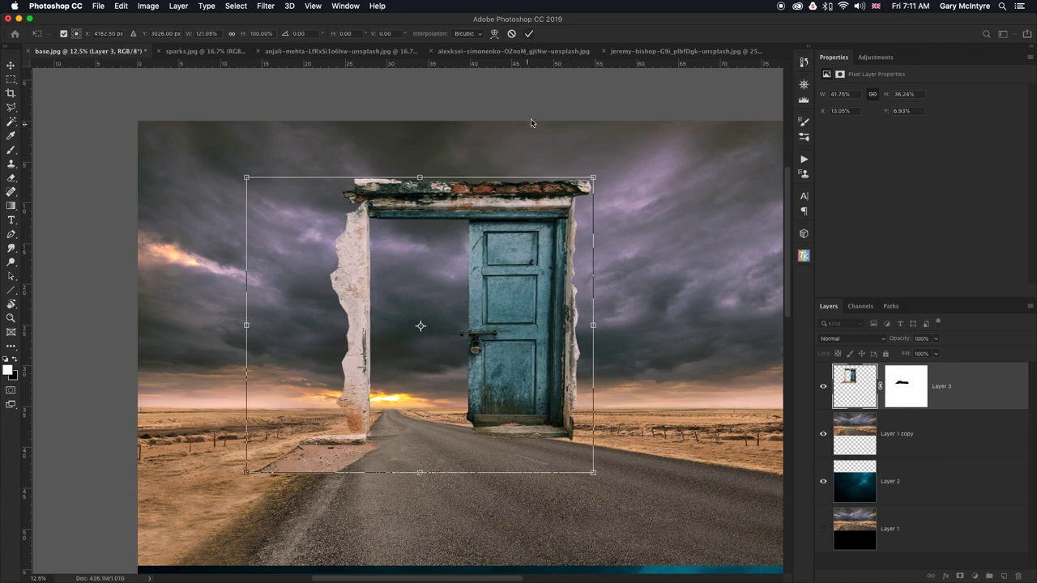
pyautogui.click(528, 33)
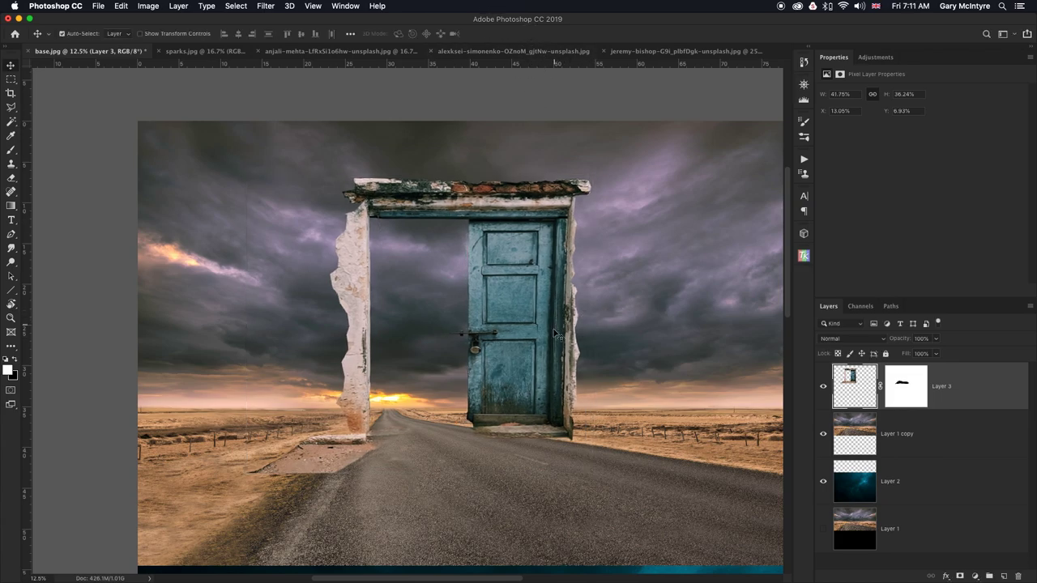
# Paint black on the door layer's mask with a 300 px brush to hide the concrete left below the left pillar.
pyautogui.scroll(-3, 504, 413)
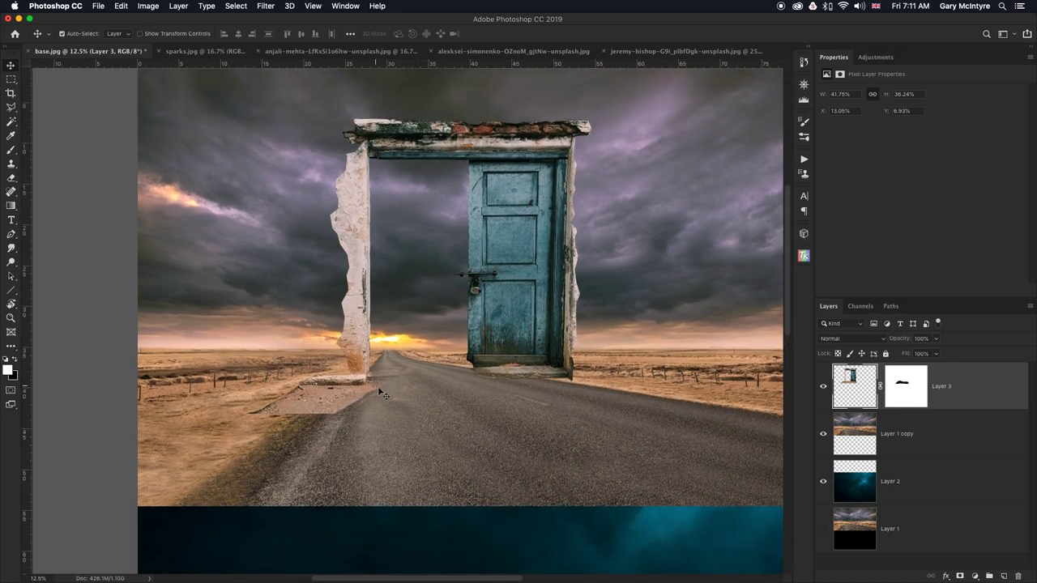
pyautogui.click(906, 390)
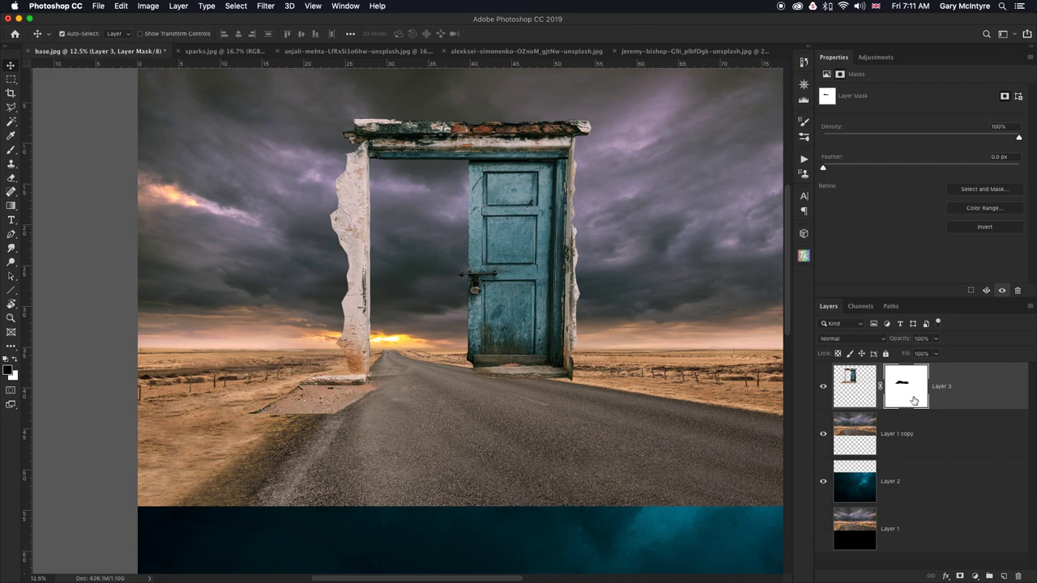
pyautogui.press('b')
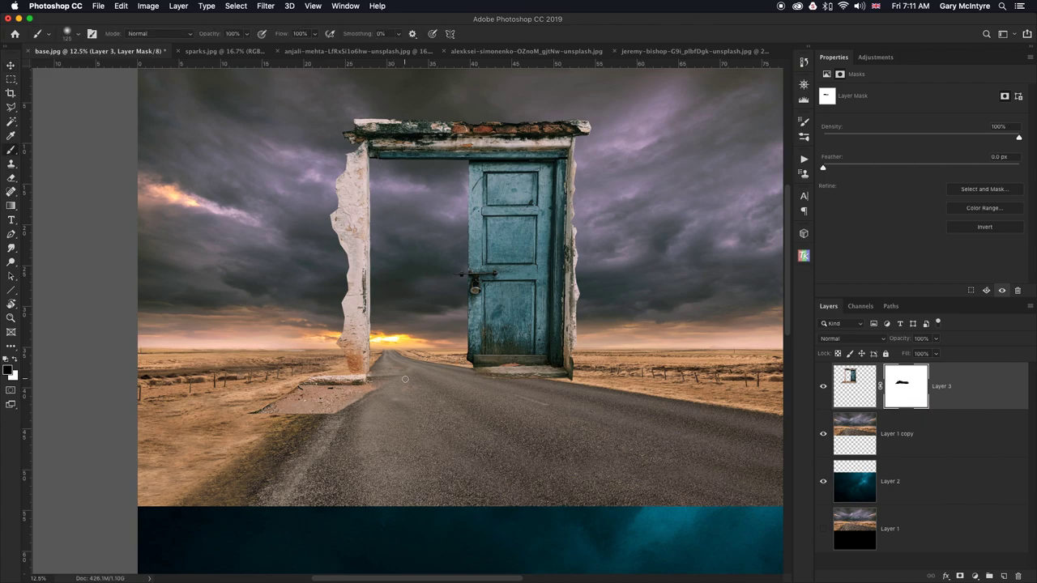
pyautogui.press(']')
pyautogui.press(']')
pyautogui.press(']')
pyautogui.press(']')
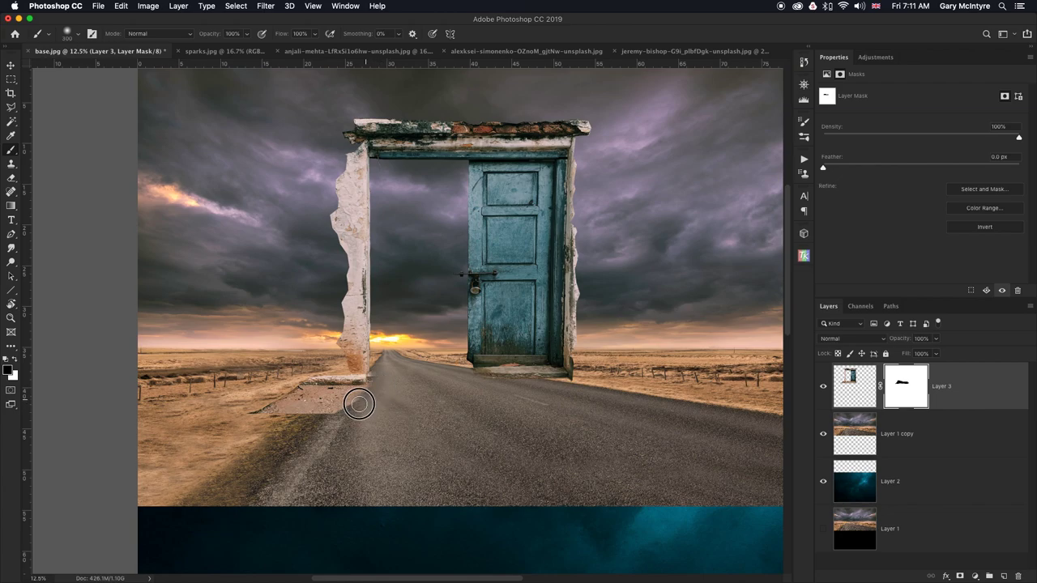
pyautogui.moveTo(311, 423)
pyautogui.mouseDown()
pyautogui.moveTo(269, 412)
pyautogui.moveTo(284, 391)
pyautogui.moveTo(231, 416)
pyautogui.moveTo(285, 414)
pyautogui.mouseUp()
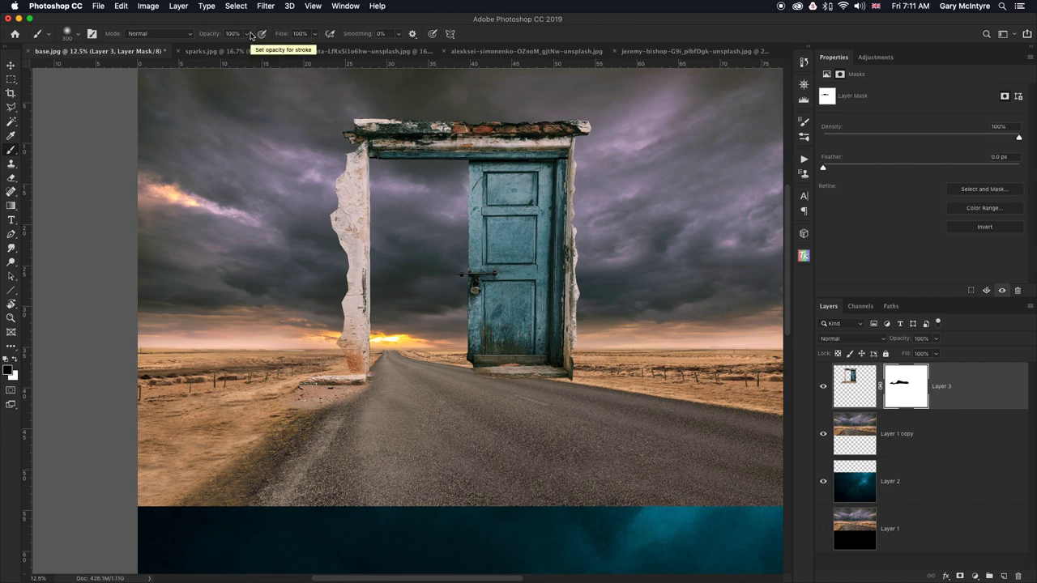
# Lower the brush opacity to 52% and fade the remaining debris below the left pillar into the grass.
pyautogui.click(248, 34)
pyautogui.moveTo(259, 46); pyautogui.dragTo(223, 47)
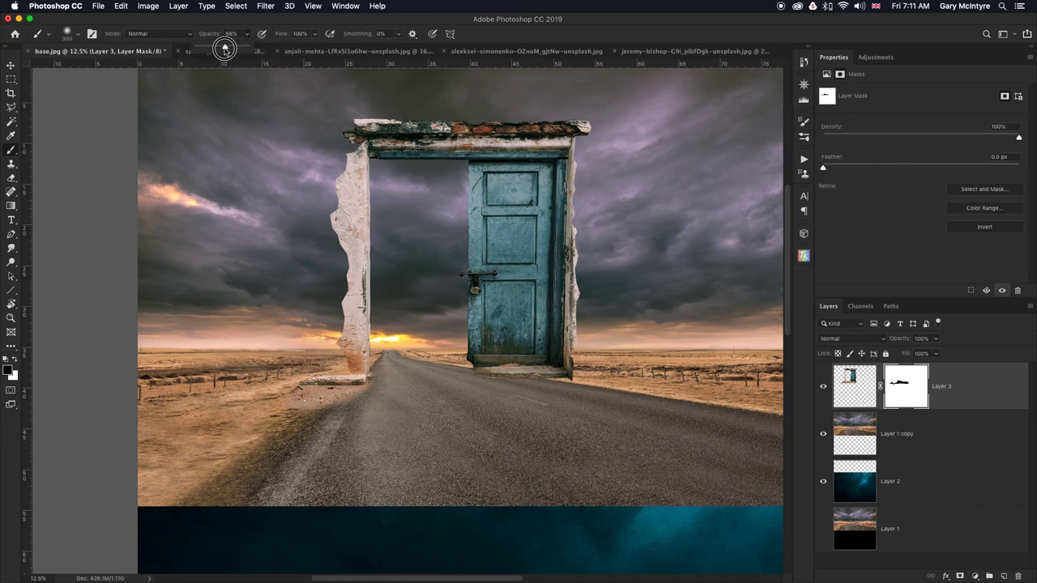
pyautogui.click(295, 408)
pyautogui.moveTo(308, 409); pyautogui.dragTo(348, 400)
# Reduce the brush to 125 px and blend the ground around the left pillar's base on the mask.
pyautogui.scroll(5, 386, 376)
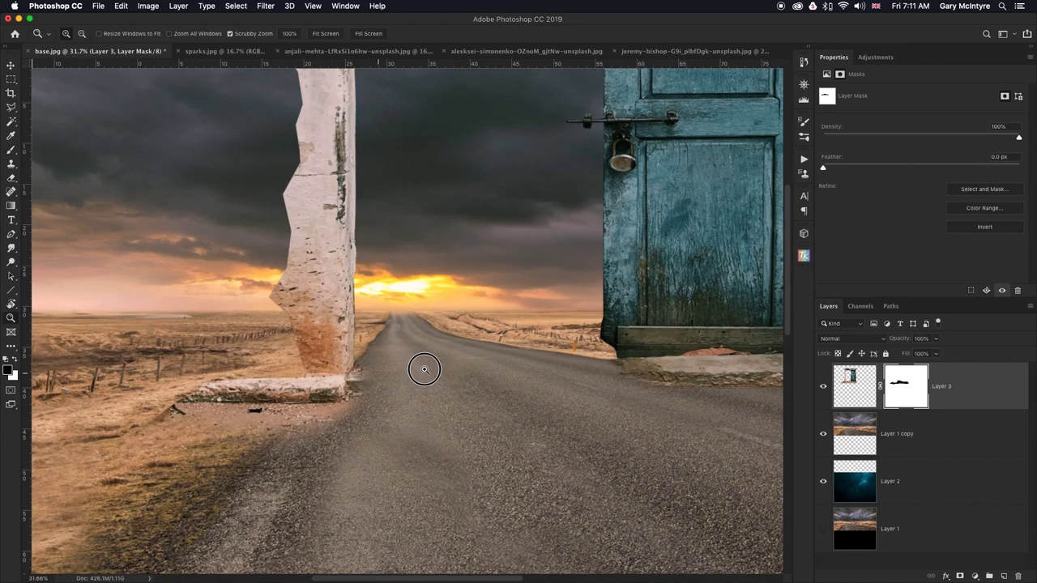
pyautogui.press('[')
pyautogui.press('[')
pyautogui.press('[')
pyautogui.press('[')
pyautogui.press('[')
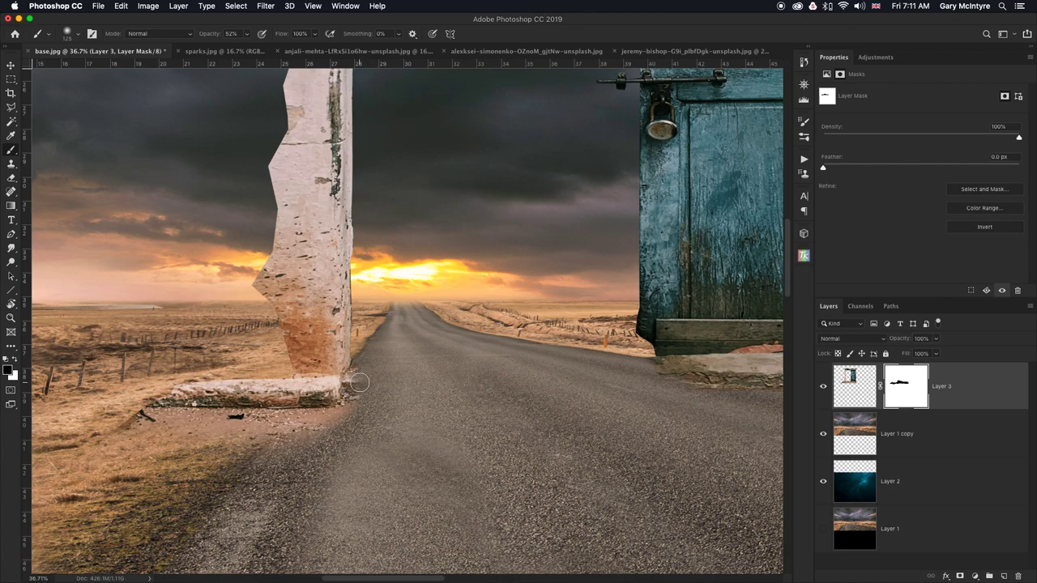
pyautogui.moveTo(362, 388); pyautogui.dragTo(328, 445)
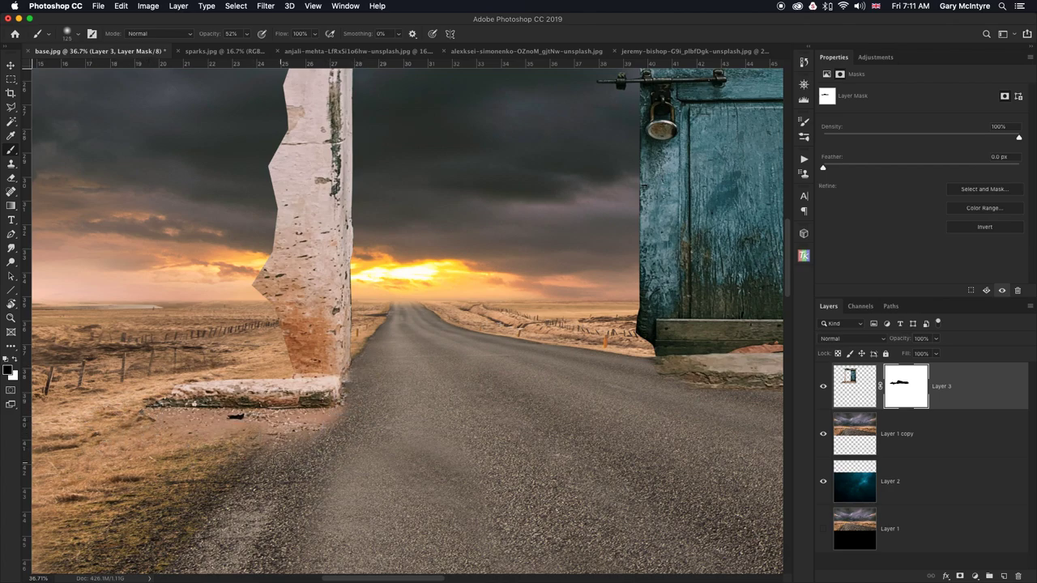
# Refine the door layer's mask with a small brush along the blue door's threshold and the right pillar's base.
pyautogui.moveTo(657, 375); pyautogui.dragTo(512, 372)
pyautogui.press(']')
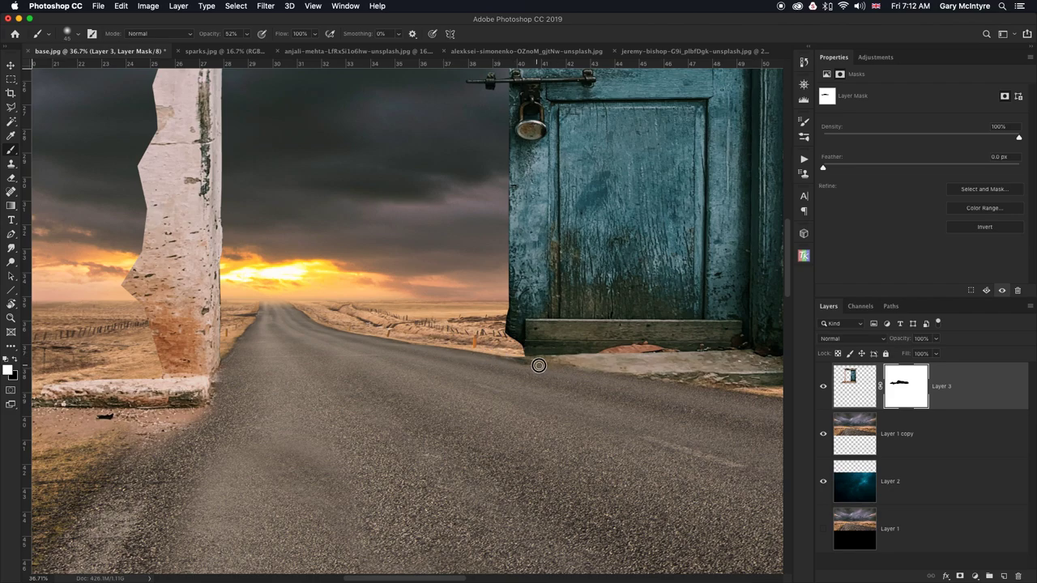
pyautogui.hscroll(5, 715, 389)
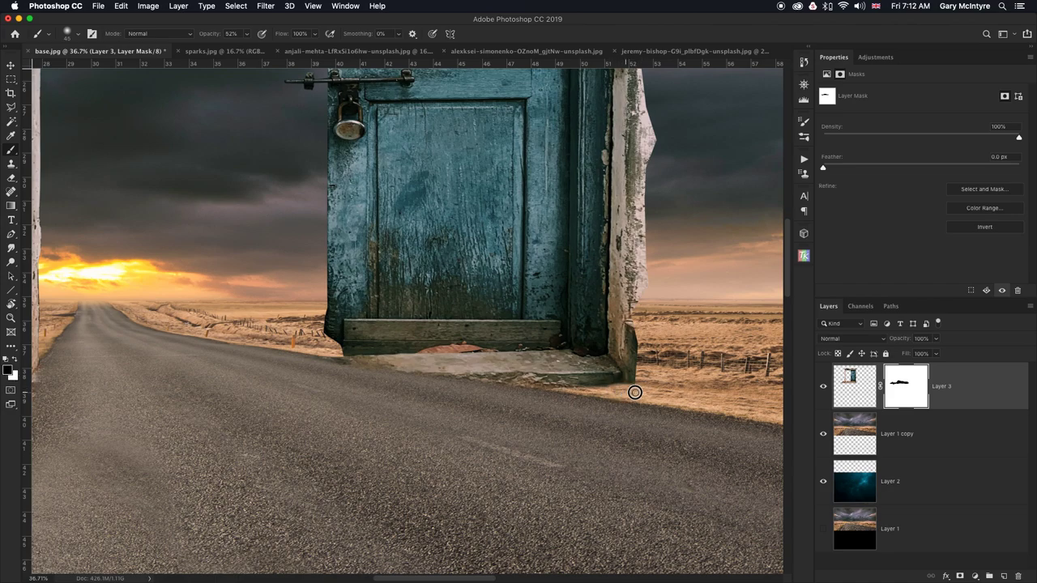
pyautogui.press('0')
pyautogui.moveTo(634, 352); pyautogui.dragTo(632, 374)
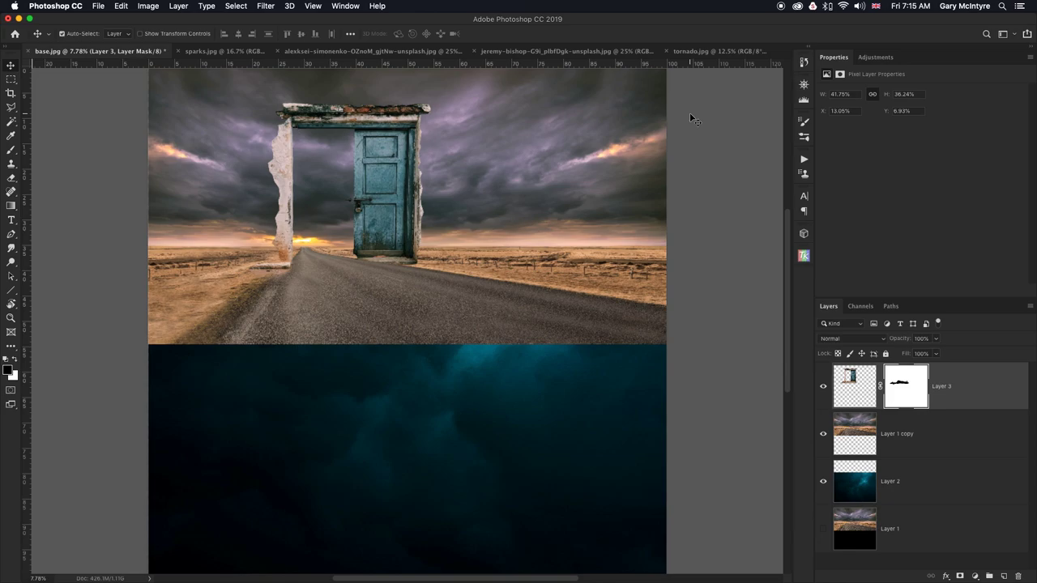
# Bring the picture from tornado.jpg into base.jpg and place its layer directly below the door layer.
pyautogui.click(716, 53)
pyautogui.moveTo(855, 379); pyautogui.dragTo(320, 254)
pyautogui.moveTo(929, 396); pyautogui.dragTo(933, 463)
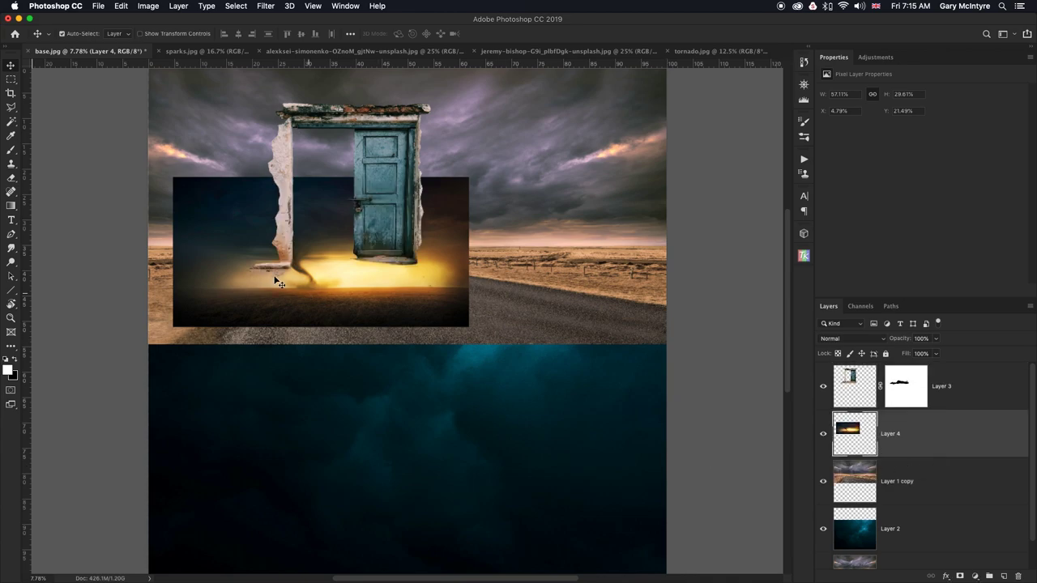
# Align the tornado picture with the horizon inside the doorway, using 49% layer opacity as a guide, and restore it to 100%.
pyautogui.moveTo(381, 314); pyautogui.dragTo(401, 274)
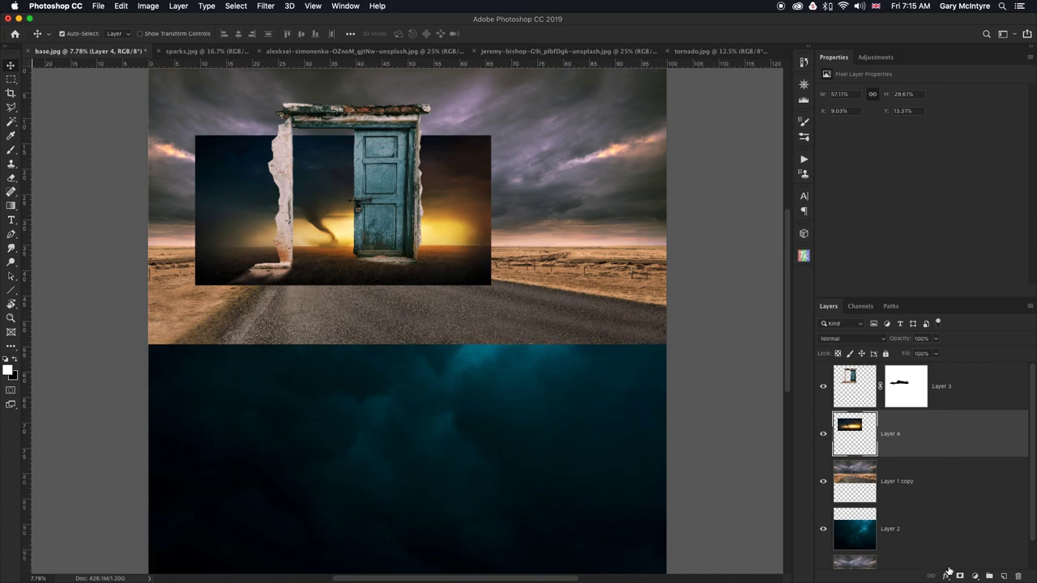
pyautogui.click(936, 338)
pyautogui.moveTo(936, 353); pyautogui.dragTo(911, 353)
pyautogui.moveTo(456, 262); pyautogui.dragTo(446, 260)
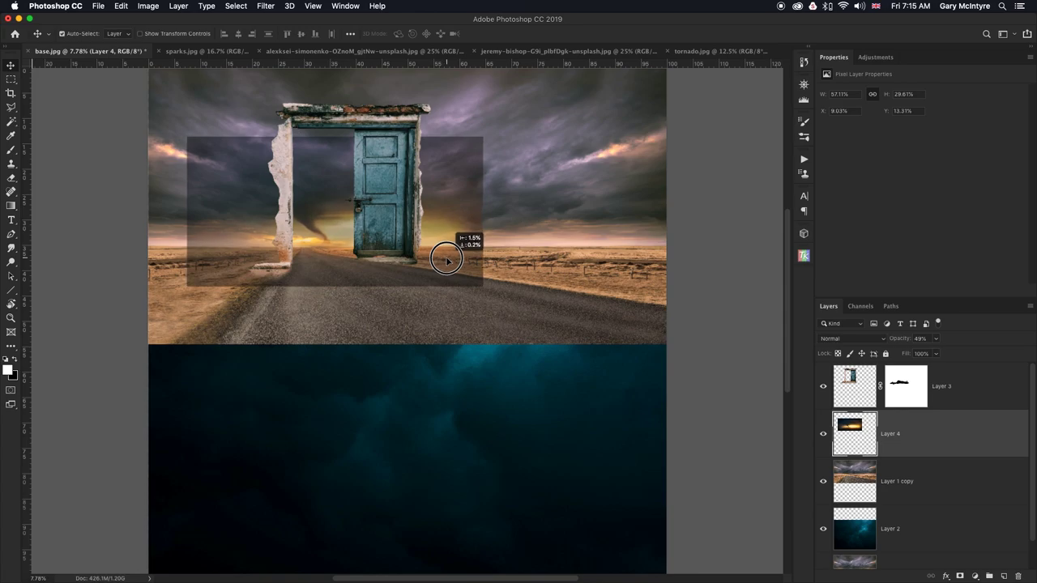
pyautogui.moveTo(446, 259); pyautogui.dragTo(446, 260)
pyautogui.click(936, 339)
pyautogui.moveTo(936, 352); pyautogui.dragTo(960, 352)
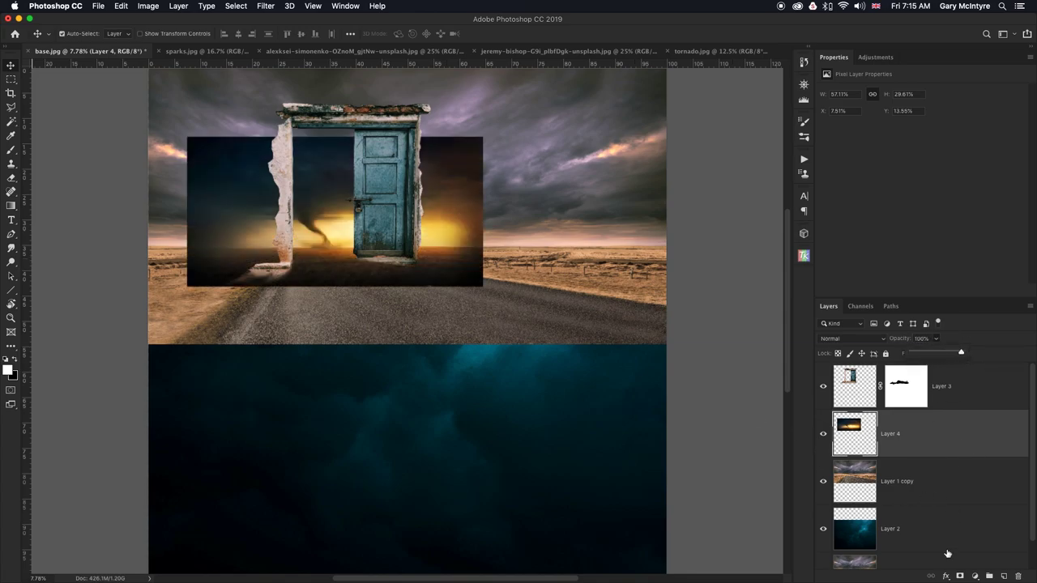
# Add a layer mask to the tornado layer and paint out its upper edge with a large soft black brush.
pyautogui.click(960, 576)
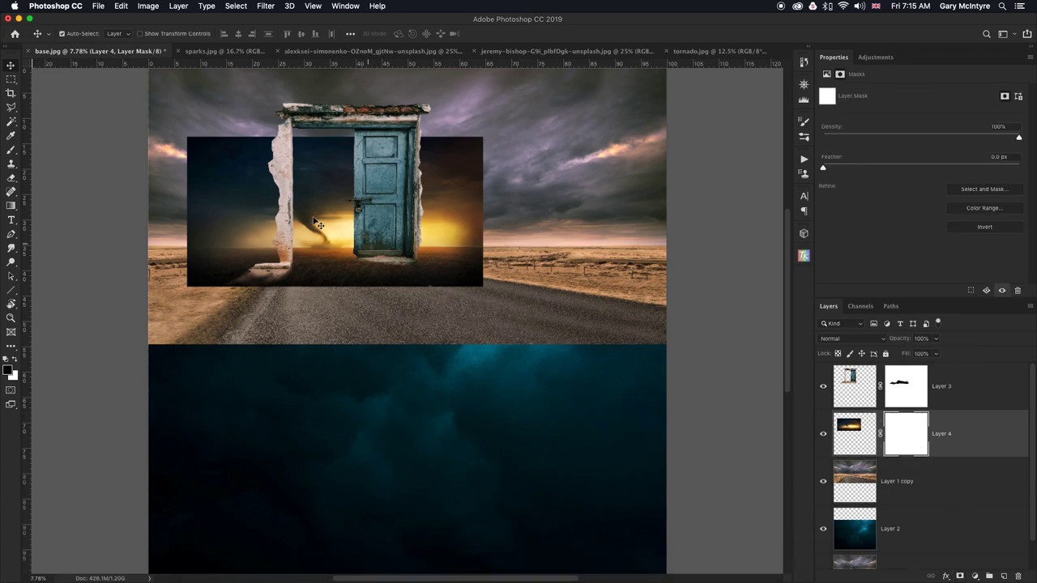
pyautogui.click(13, 154)
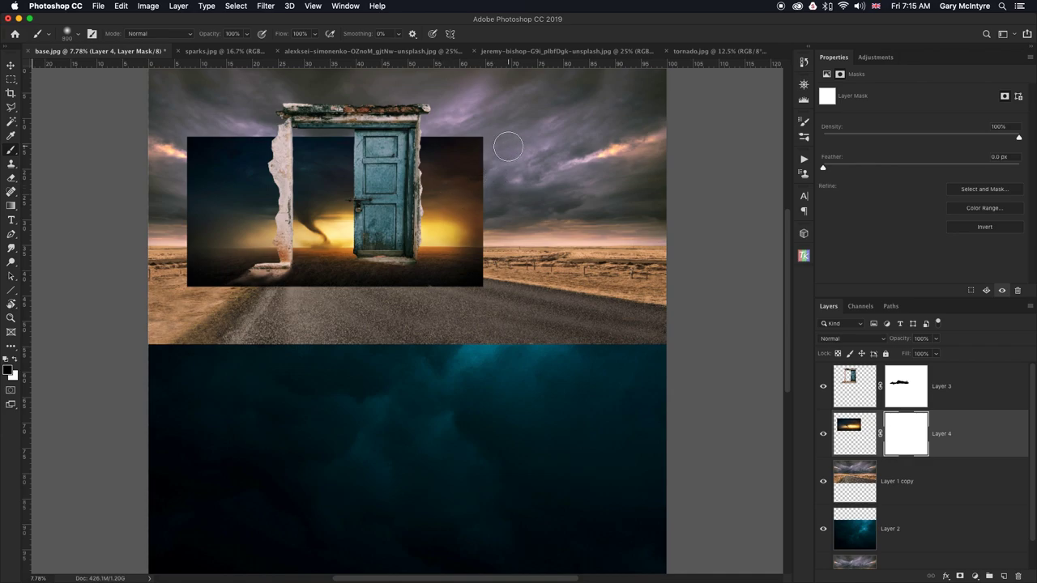
pyautogui.press(']')
pyautogui.press(']')
pyautogui.press(']')
pyautogui.moveTo(519, 140); pyautogui.dragTo(415, 147)
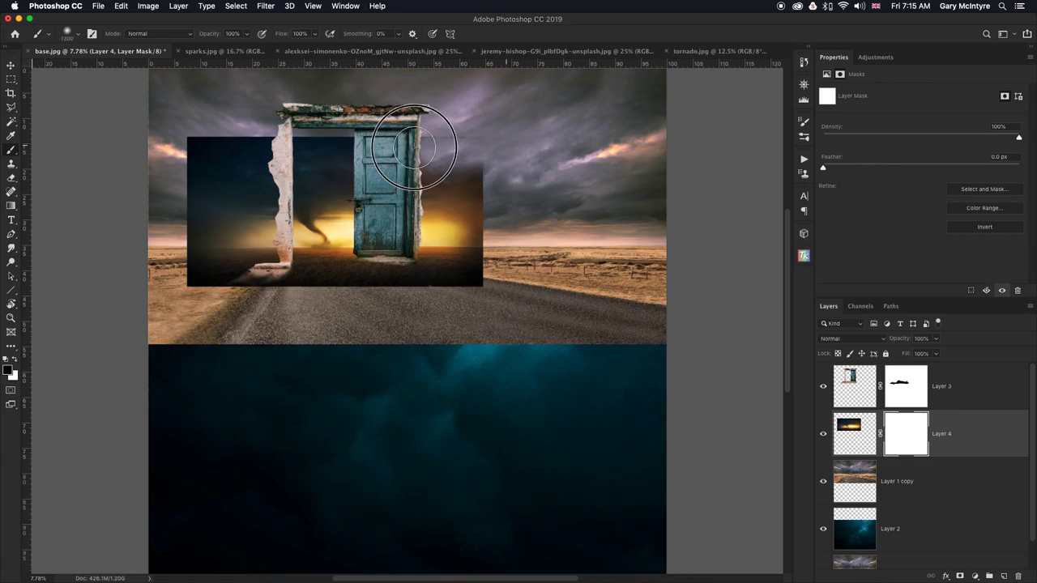
pyautogui.moveTo(328, 140)
pyautogui.mouseDown()
pyautogui.moveTo(478, 161)
pyautogui.moveTo(492, 175)
pyautogui.moveTo(483, 190)
pyautogui.moveTo(500, 224)
pyautogui.moveTo(478, 184)
pyautogui.moveTo(281, 148)
pyautogui.moveTo(408, 138)
pyautogui.moveTo(143, 157)
pyautogui.mouseUp()
pyautogui.press(']')
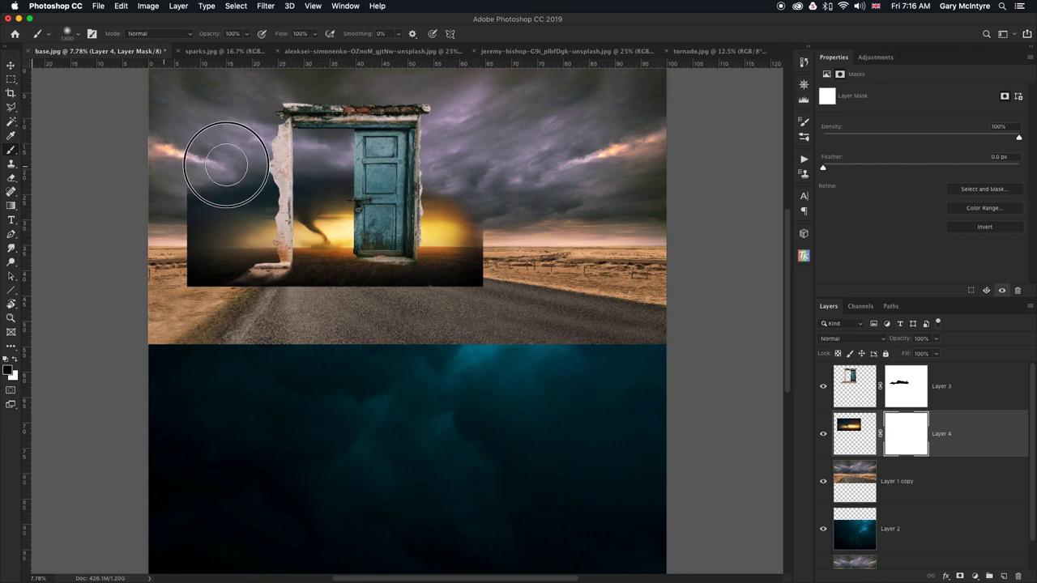
# Paint out the tornado picture's ground area and its hard left and right edges on the mask.
pyautogui.moveTo(225, 164)
pyautogui.mouseDown()
pyautogui.moveTo(194, 180)
pyautogui.moveTo(205, 208)
pyautogui.moveTo(153, 234)
pyautogui.moveTo(148, 277)
pyautogui.moveTo(503, 267)
pyautogui.mouseUp()
pyautogui.press('[')
pyautogui.press('[')
pyautogui.press('[')
pyautogui.press('[')
pyautogui.press('[')
pyautogui.press('[')
pyautogui.press(']')
pyautogui.press(']')
pyautogui.press(']')
pyautogui.press(']')
pyautogui.press(']')
pyautogui.press(']')
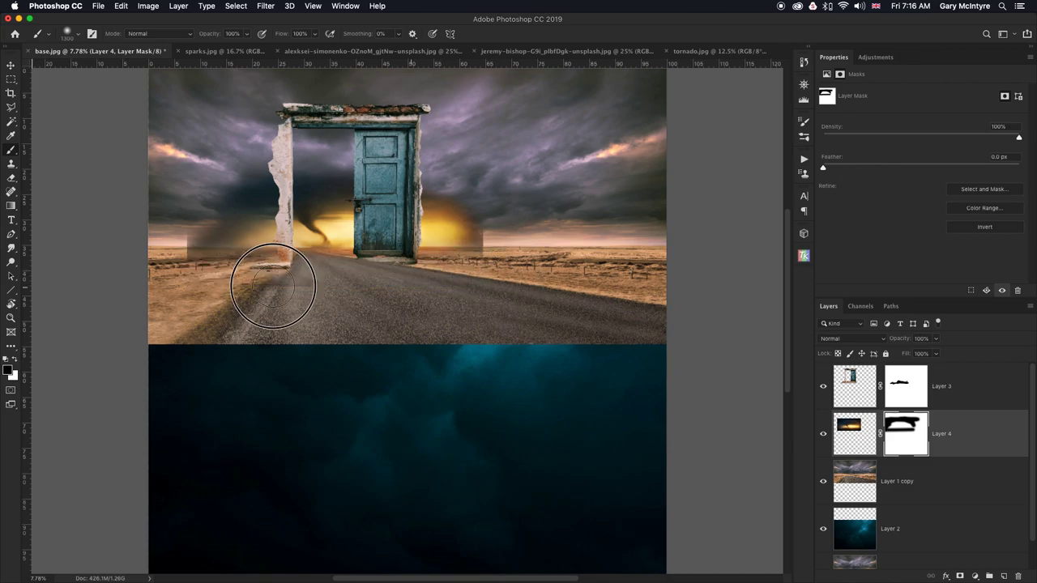
pyautogui.moveTo(173, 273)
pyautogui.mouseDown()
pyautogui.moveTo(167, 225)
pyautogui.moveTo(158, 250)
pyautogui.moveTo(180, 265)
pyautogui.moveTo(270, 280)
pyautogui.moveTo(512, 265)
pyautogui.moveTo(469, 260)
pyautogui.moveTo(503, 257)
pyautogui.moveTo(511, 238)
pyautogui.moveTo(498, 209)
pyautogui.mouseUp()
# Reduce the brush size, lower its opacity to 31% and soften the tornado layer's dark area beside the left pillar.
pyautogui.press('[')
pyautogui.press('[')
pyautogui.press('[')
pyautogui.press('[')
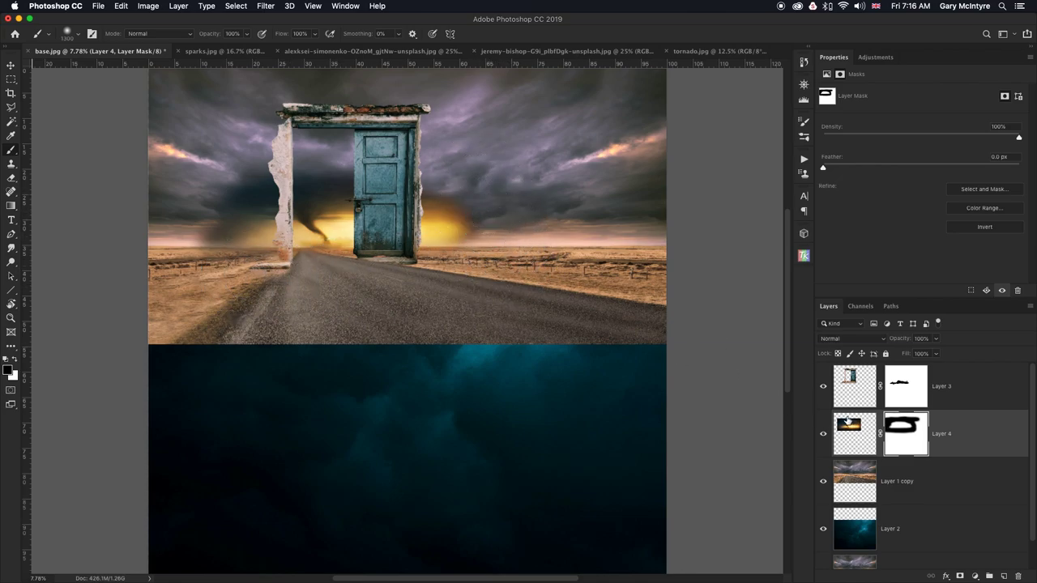
pyautogui.moveTo(247, 37); pyautogui.dragTo(221, 74)
pyautogui.moveTo(243, 190)
pyautogui.mouseDown()
pyautogui.moveTo(186, 186)
pyautogui.moveTo(226, 203)
pyautogui.moveTo(160, 194)
pyautogui.moveTo(212, 230)
pyautogui.mouseUp()
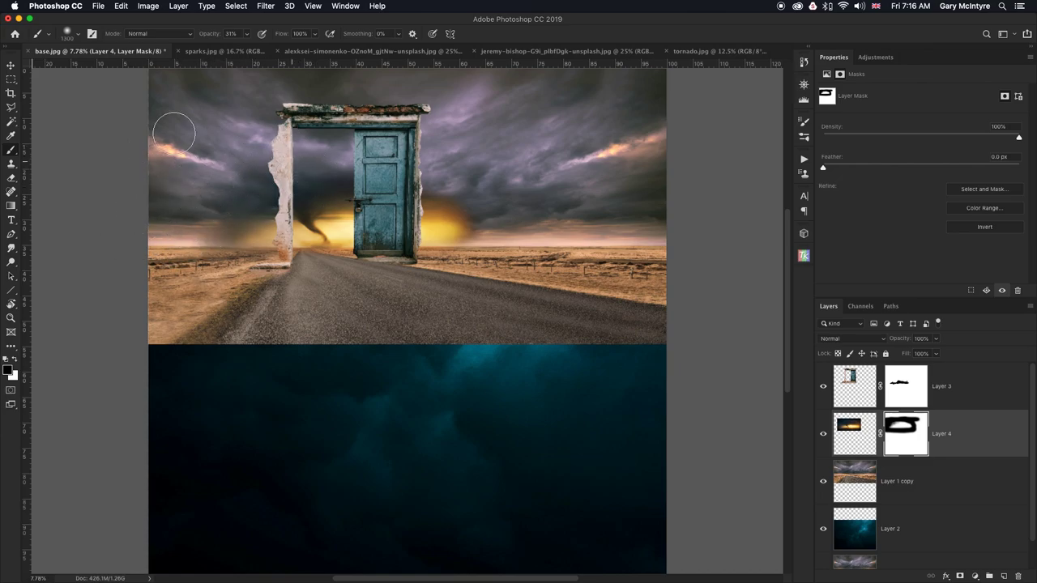
# Paint out the excess yellow glow beside the door on the tornado layer's mask with a soft brush at 31% opacity.
pyautogui.press(']')
pyautogui.press(']')
pyautogui.press(']')
pyautogui.press(']')
pyautogui.press('[')
pyautogui.press('[')
pyautogui.press('[')
pyautogui.press('[')
pyautogui.click(442, 223)
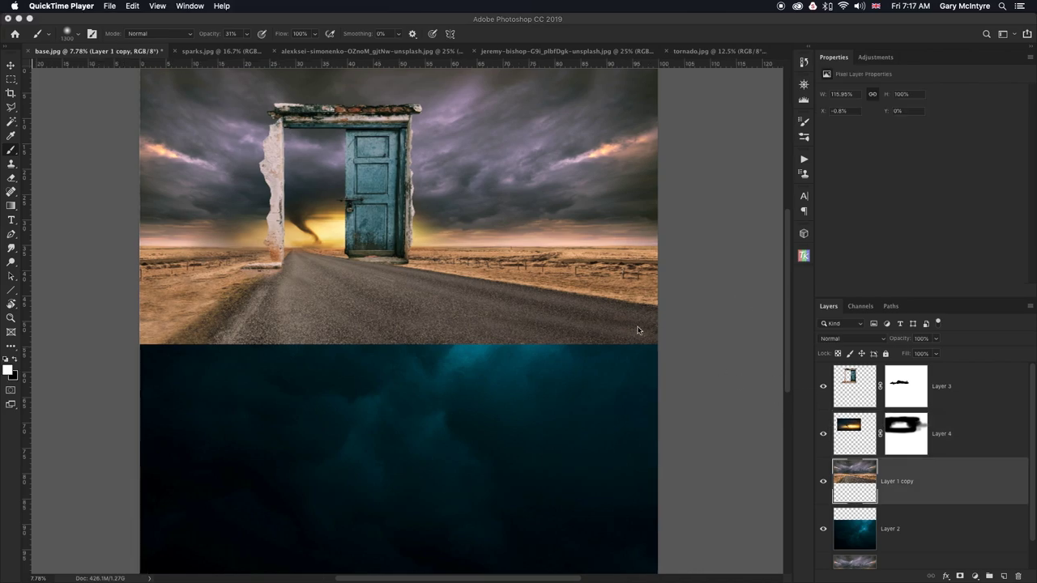
# Copy a full-width strip along the road's front edge from Layer 1 copy and paste it in place as a new layer.
pyautogui.click(930, 490)
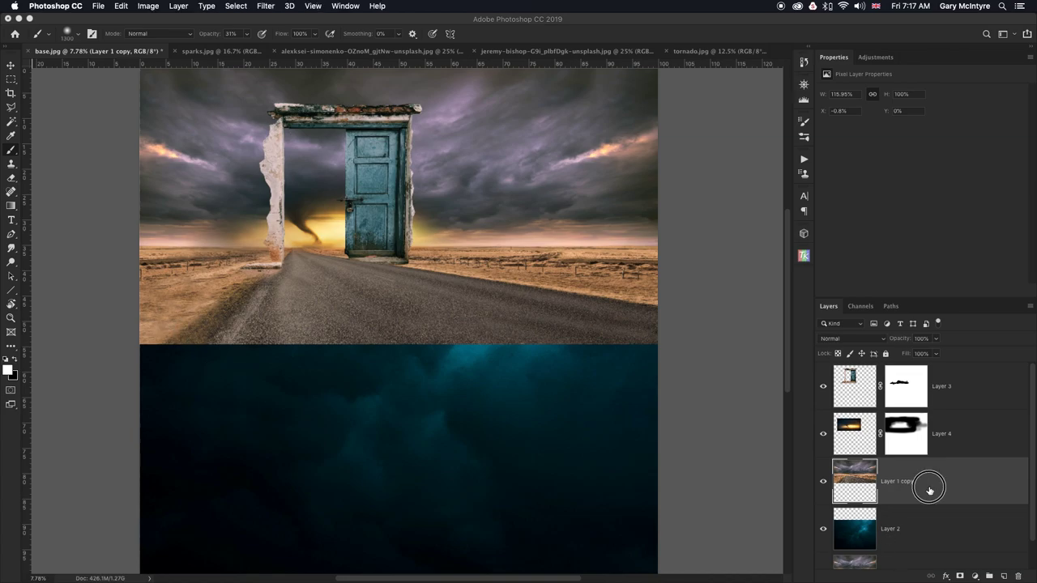
pyautogui.moveTo(11, 79); pyautogui.dragTo(47, 81)
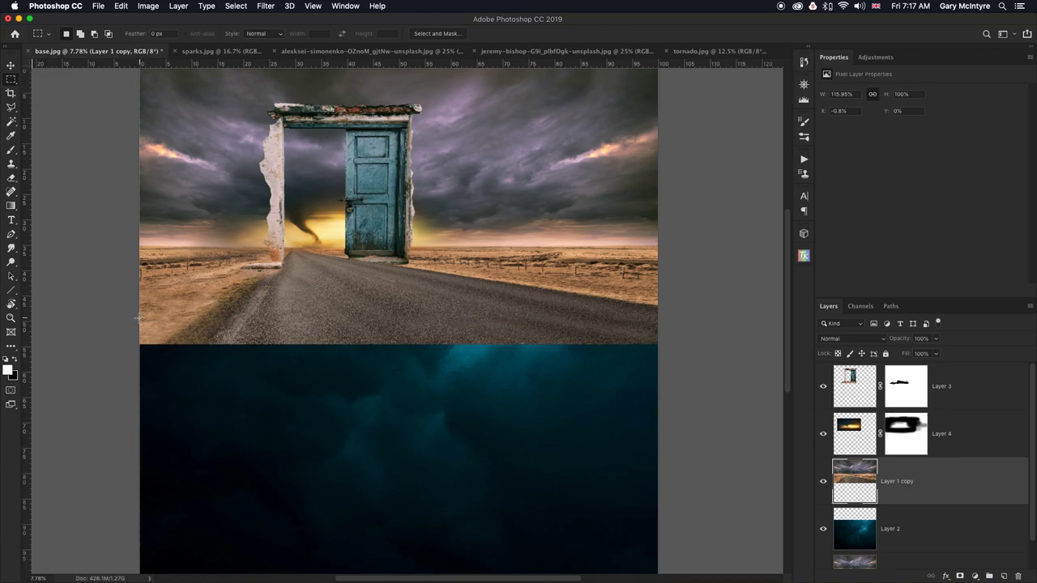
pyautogui.moveTo(136, 318); pyautogui.dragTo(715, 354)
pyautogui.click(121, 7)
pyautogui.moveTo(144, 114)
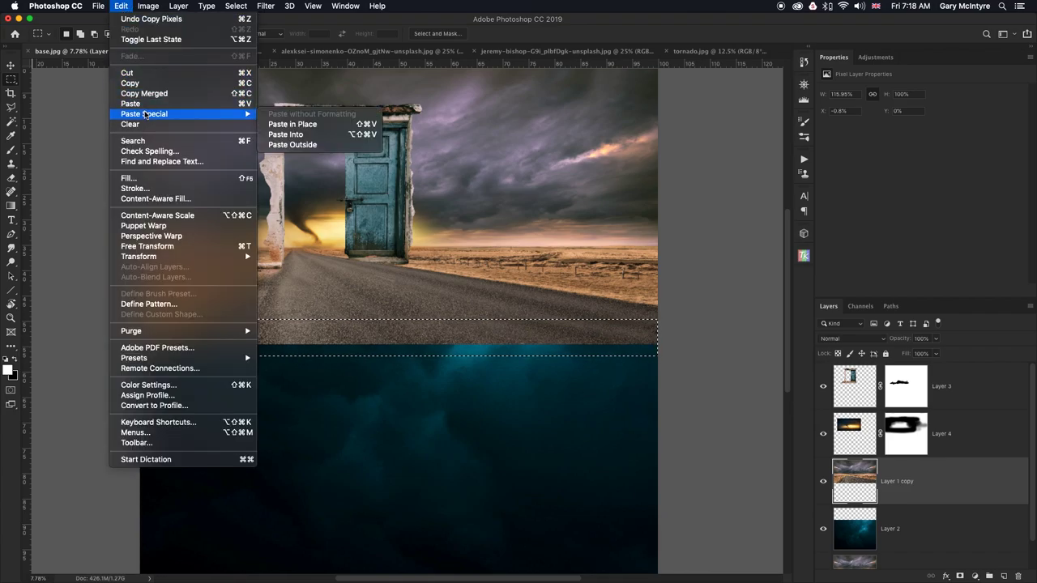
pyautogui.click(290, 124)
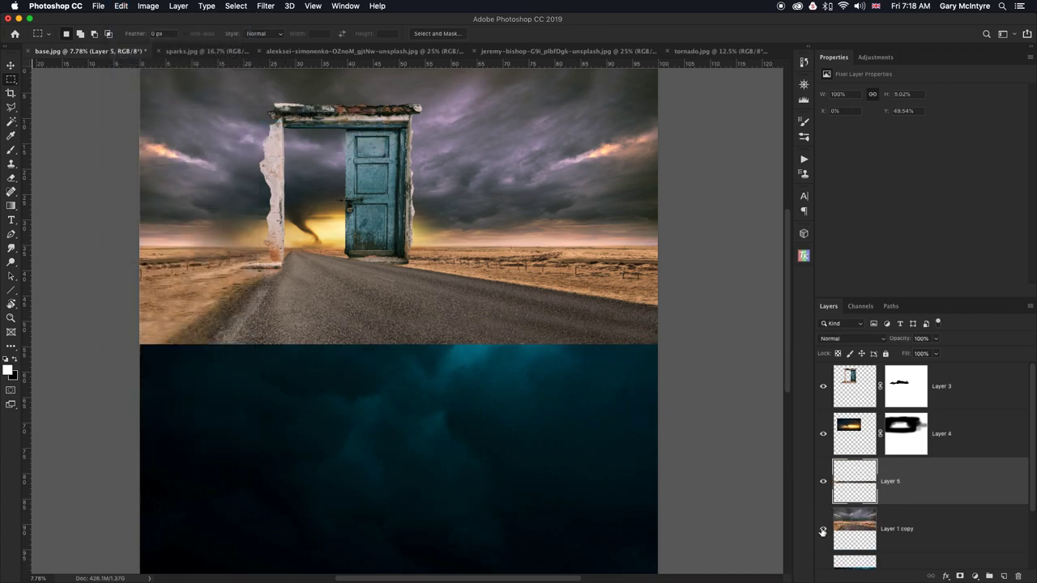
pyautogui.click(822, 531)
pyautogui.click(823, 434)
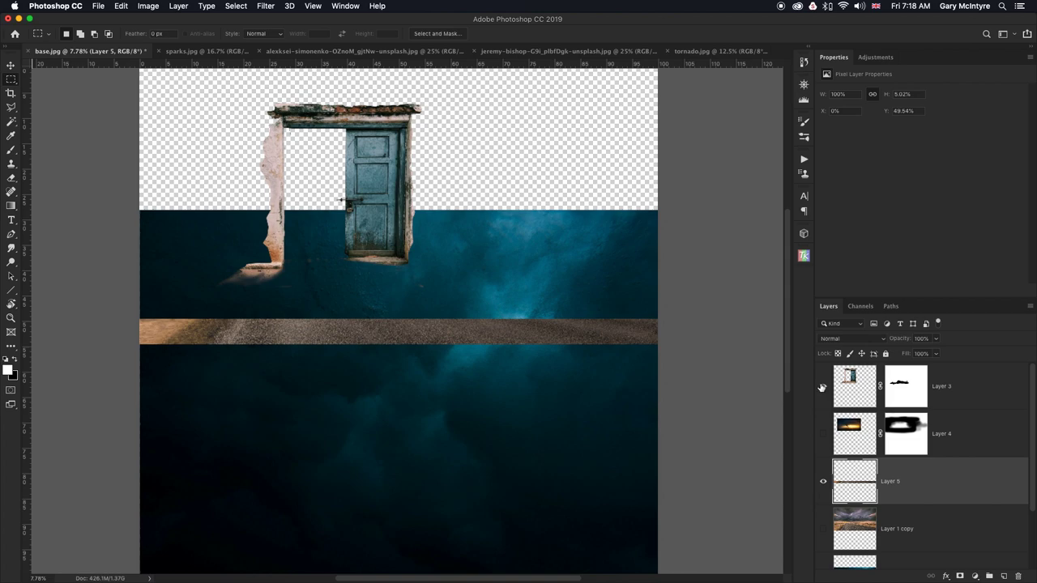
pyautogui.click(822, 434)
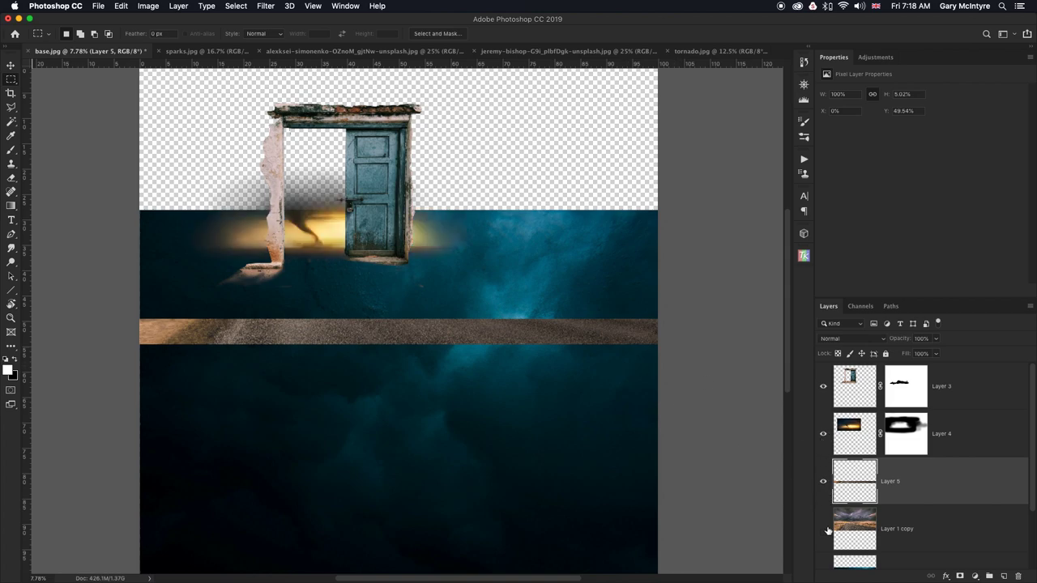
pyautogui.click(824, 528)
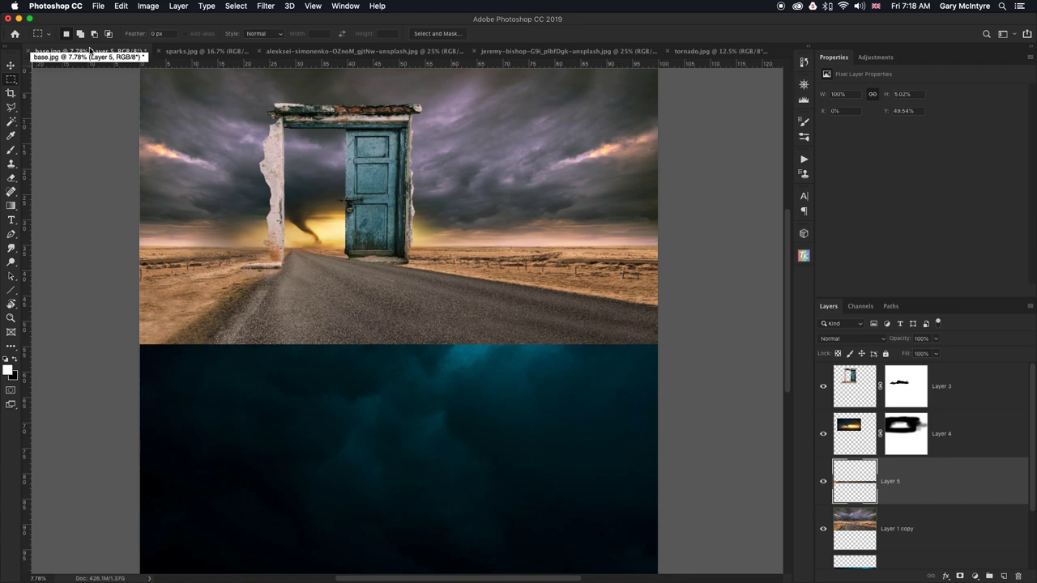
# Distort the pasted road strip by pulling both of its lower corners inward to form a tapered front face.
pyautogui.press('super+t')
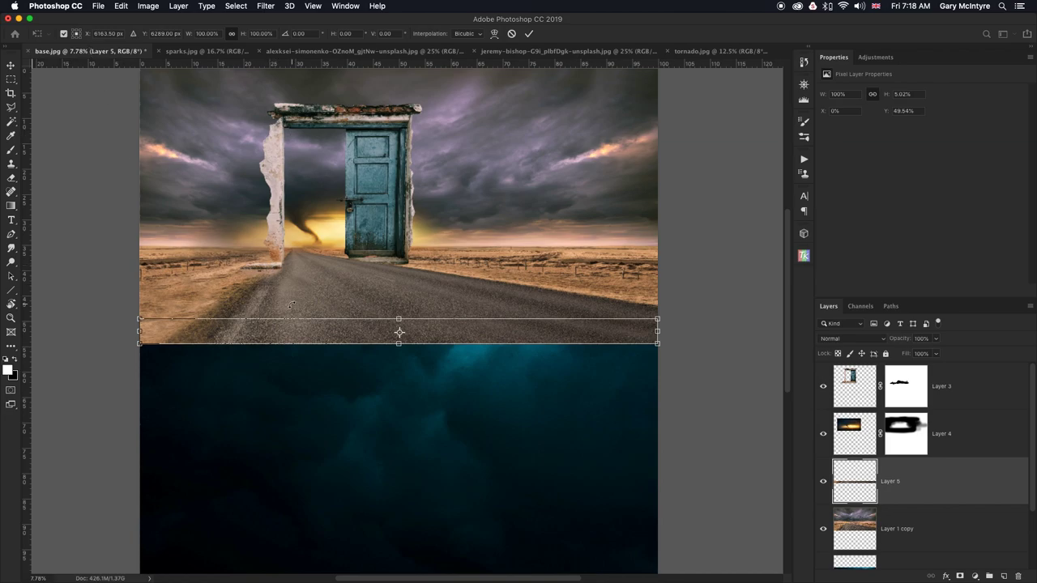
pyautogui.hscroll(5, 485, 340)
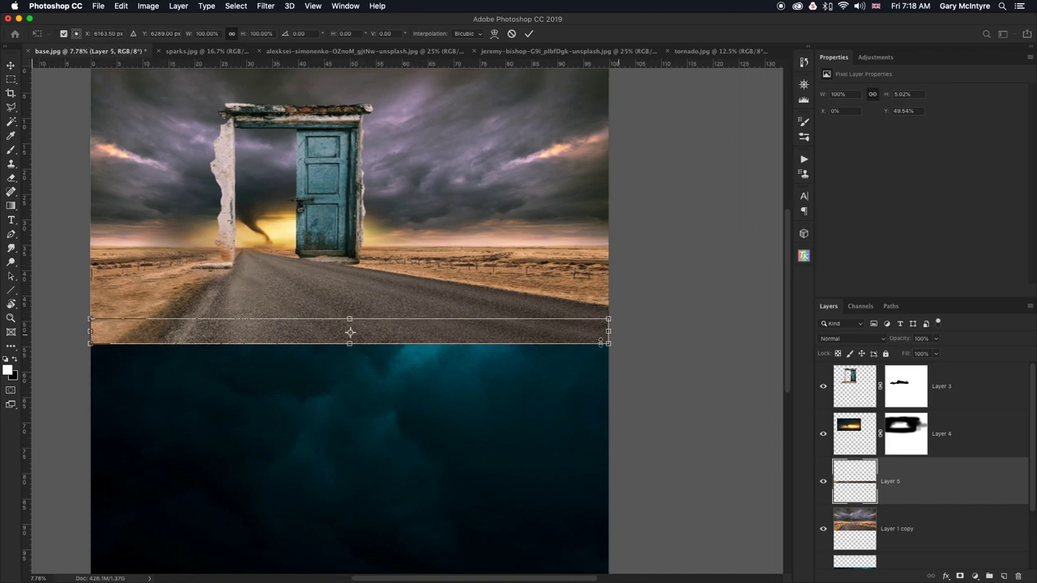
pyautogui.hscroll(-6, 510, 366)
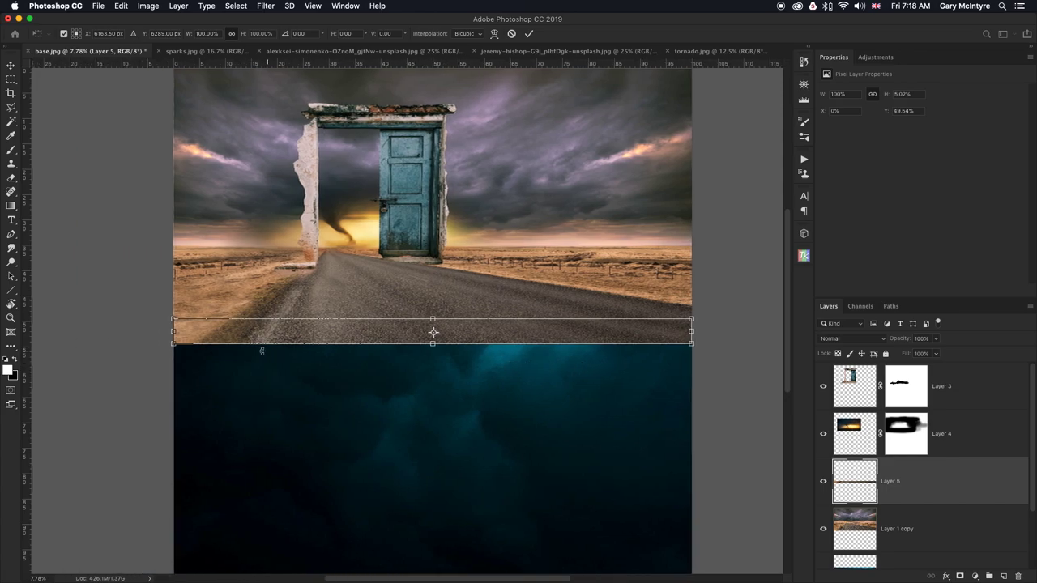
pyautogui.moveTo(173, 345); pyautogui.dragTo(195, 348)
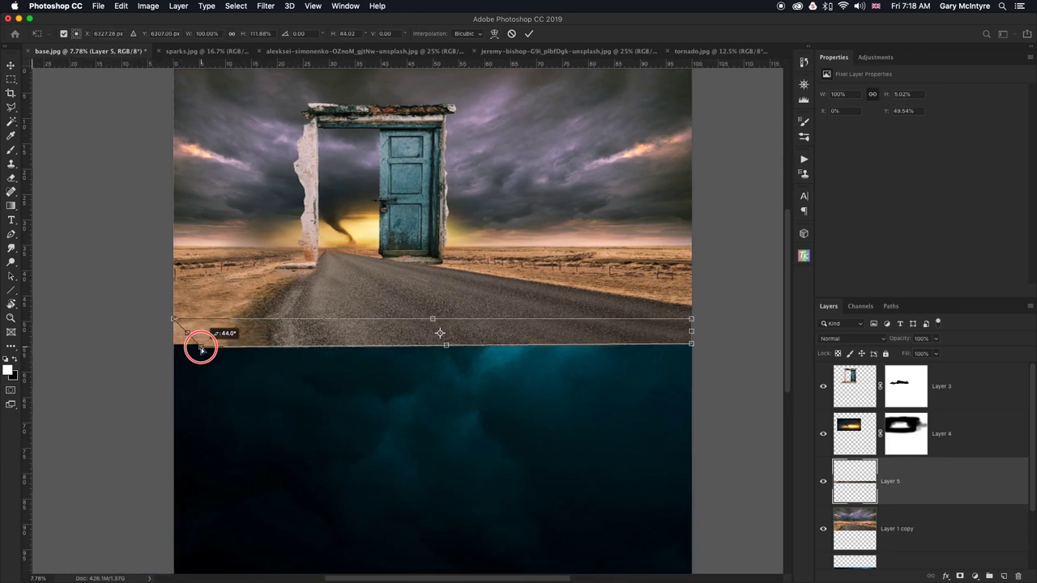
pyautogui.moveTo(201, 350)
pyautogui.mouseDown()
pyautogui.moveTo(189, 340)
pyautogui.moveTo(202, 347)
pyautogui.mouseUp()
pyautogui.moveTo(691, 344); pyautogui.dragTo(670, 343)
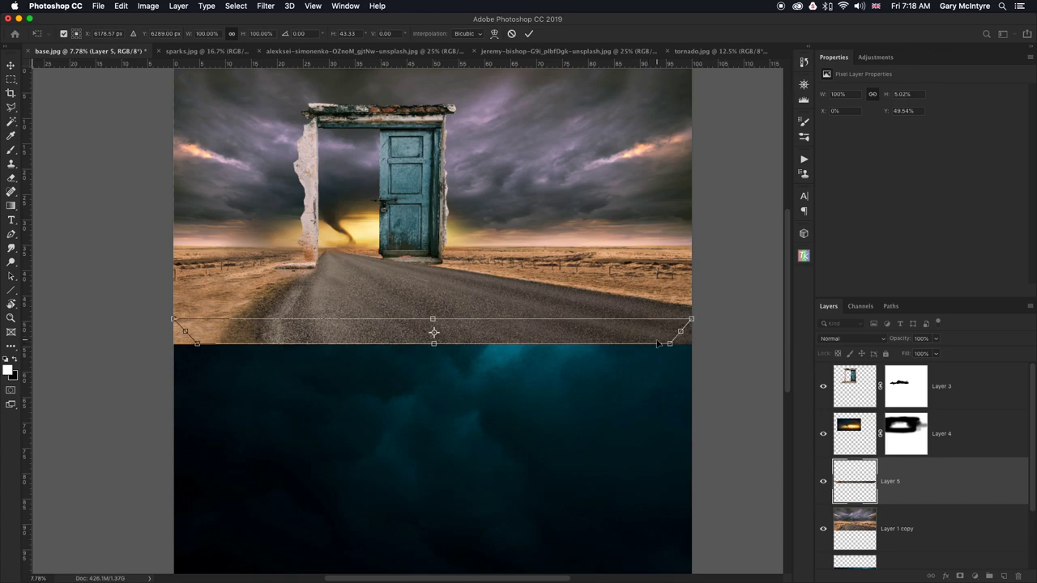
pyautogui.moveTo(197, 344); pyautogui.dragTo(198, 344)
pyautogui.click(529, 33)
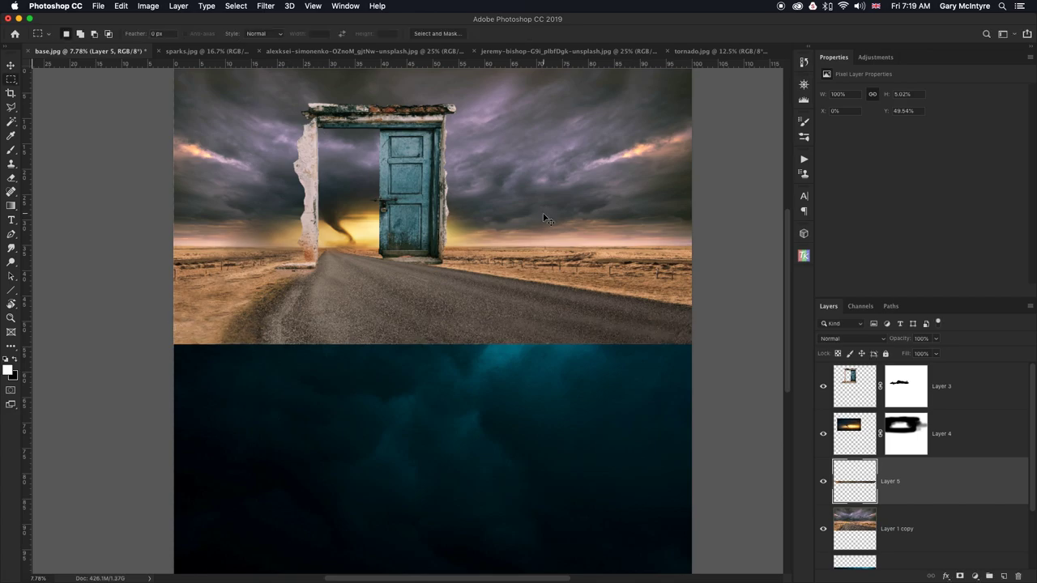
# Widen the strip to about 112% past both canvas edges and skew its lower corners back inward.
pyautogui.press('super+t')
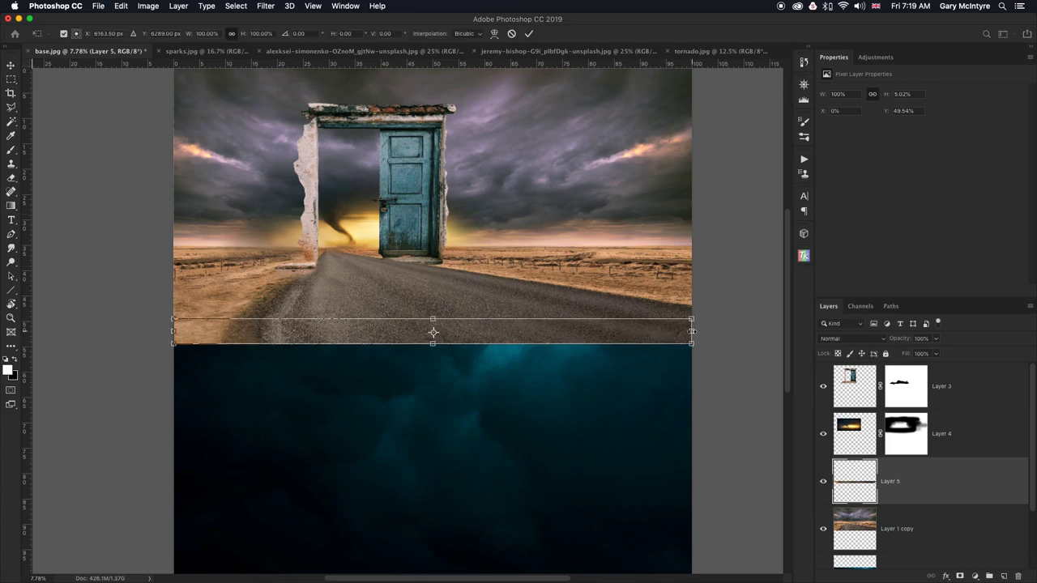
pyautogui.moveTo(690, 331); pyautogui.dragTo(748, 336)
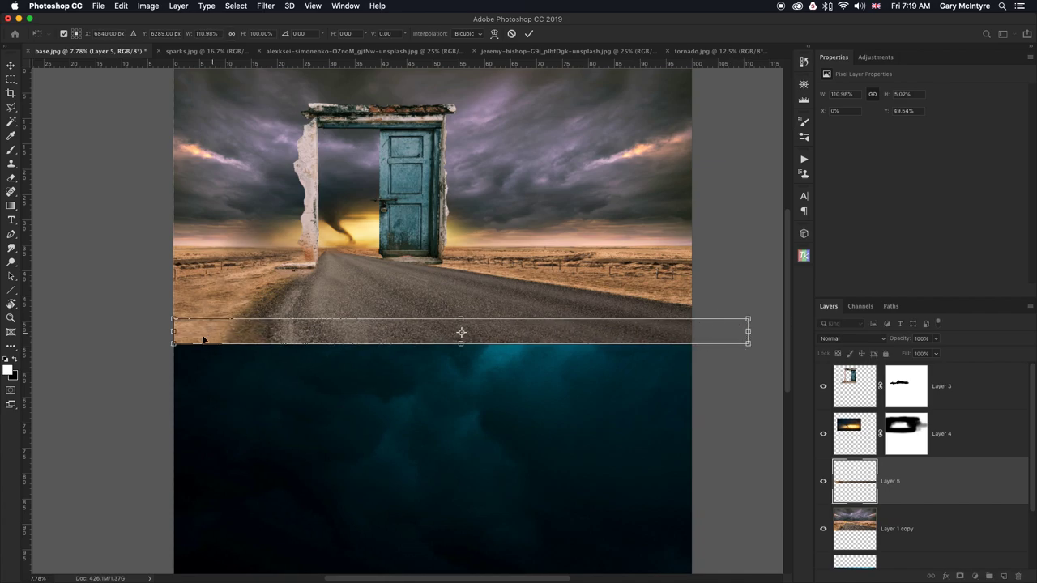
pyautogui.moveTo(177, 331); pyautogui.dragTo(166, 331)
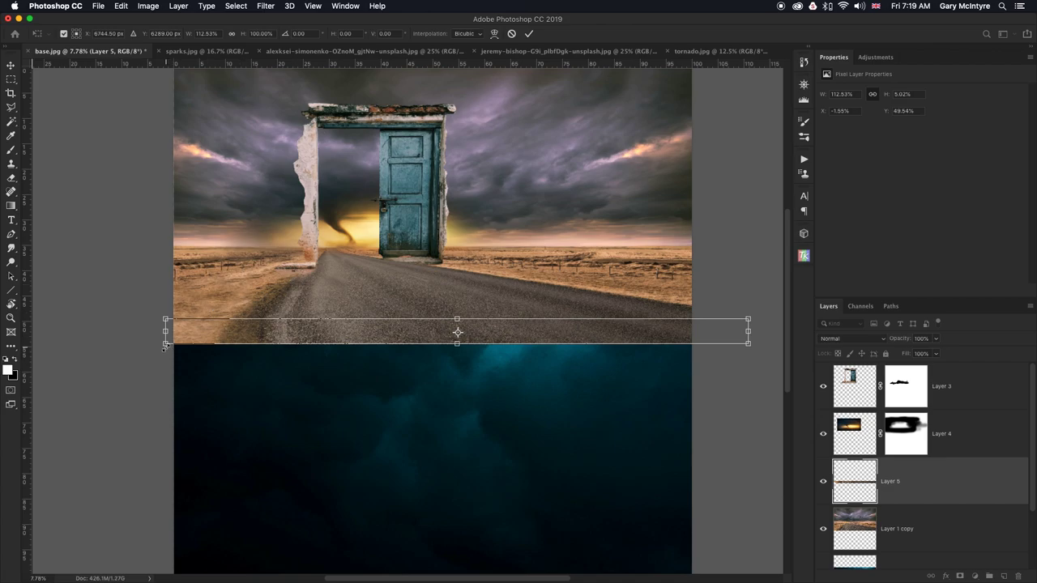
pyautogui.moveTo(165, 348); pyautogui.dragTo(166, 347)
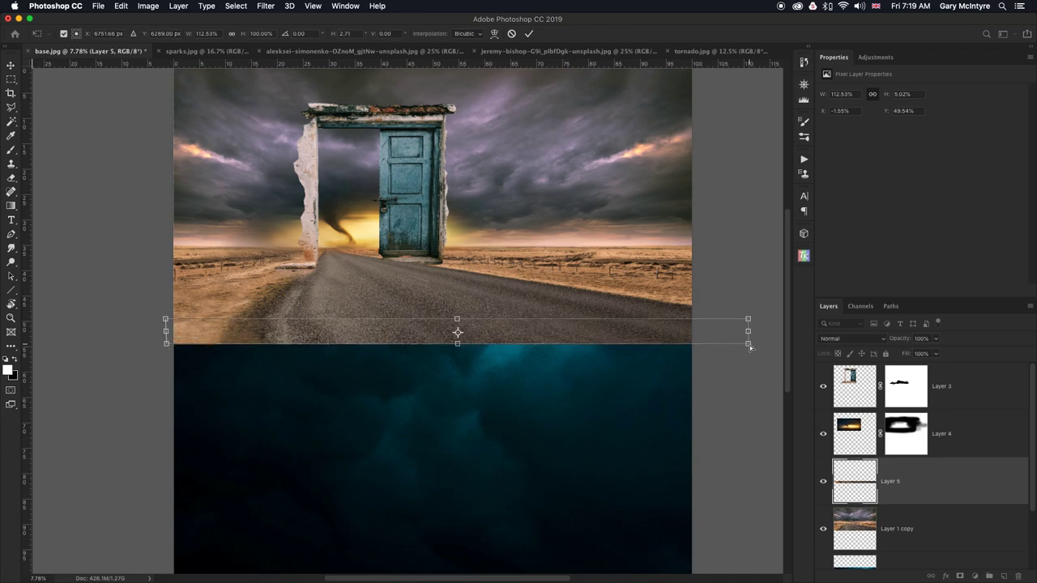
pyautogui.moveTo(749, 345); pyautogui.dragTo(703, 343)
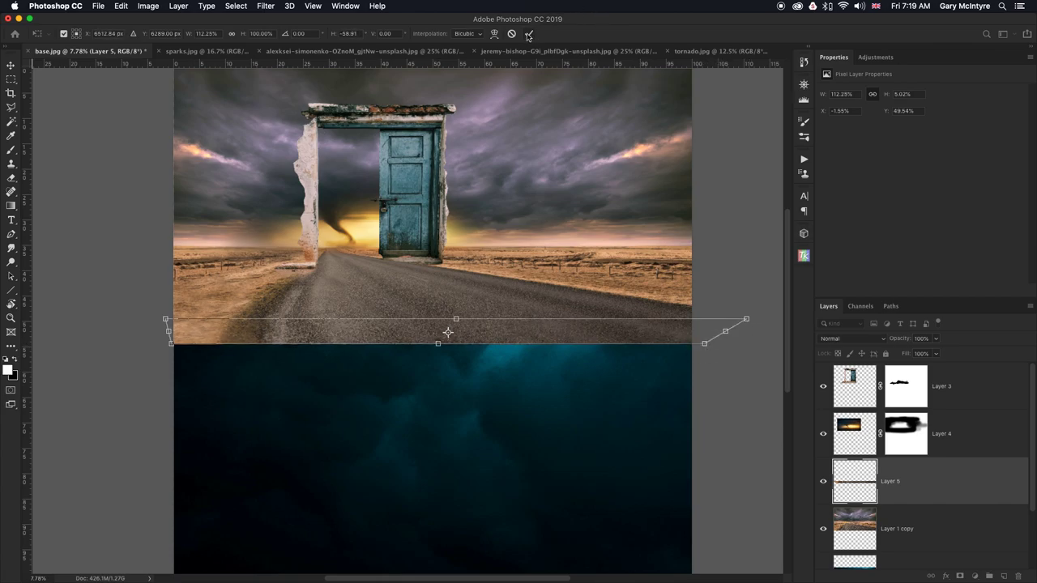
pyautogui.press('Return')
pyautogui.press('m')
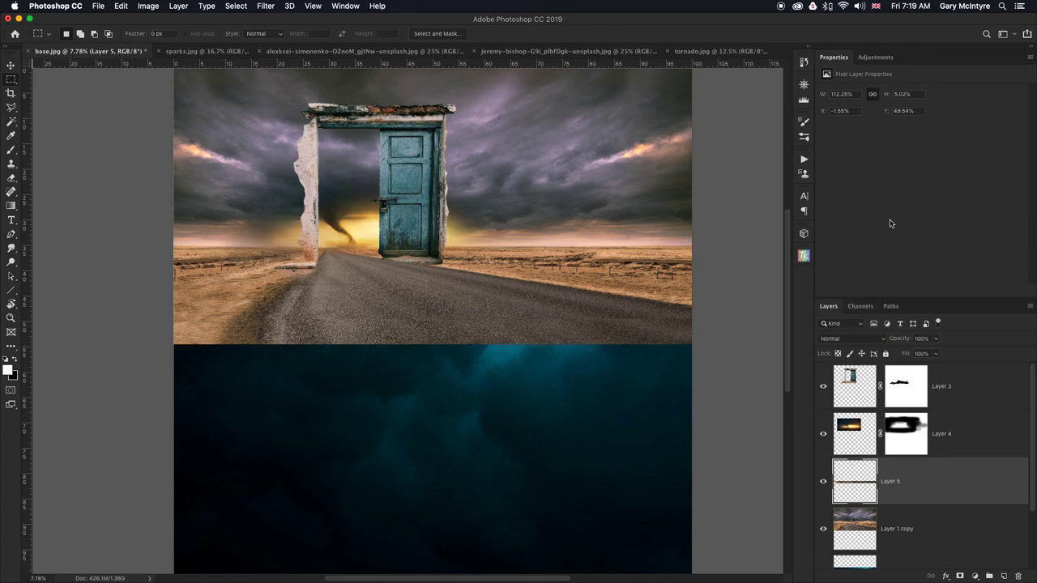
# Darken only the road strip with a clipped Brightness/Contrast adjustment at brightness -82, and merge it into the strip layer.
pyautogui.click(876, 57)
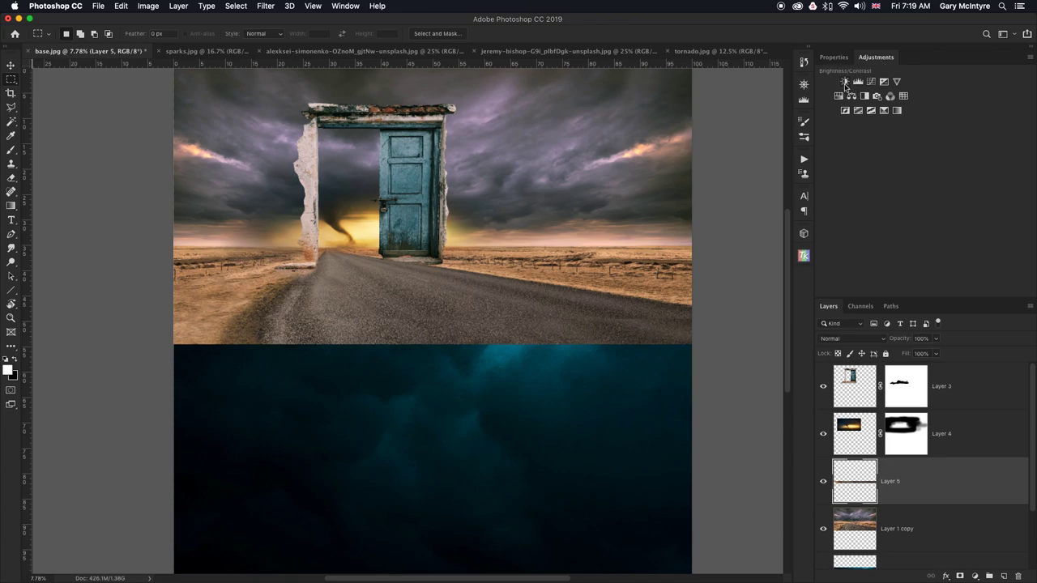
pyautogui.click(845, 81)
pyautogui.moveTo(921, 123); pyautogui.dragTo(915, 123)
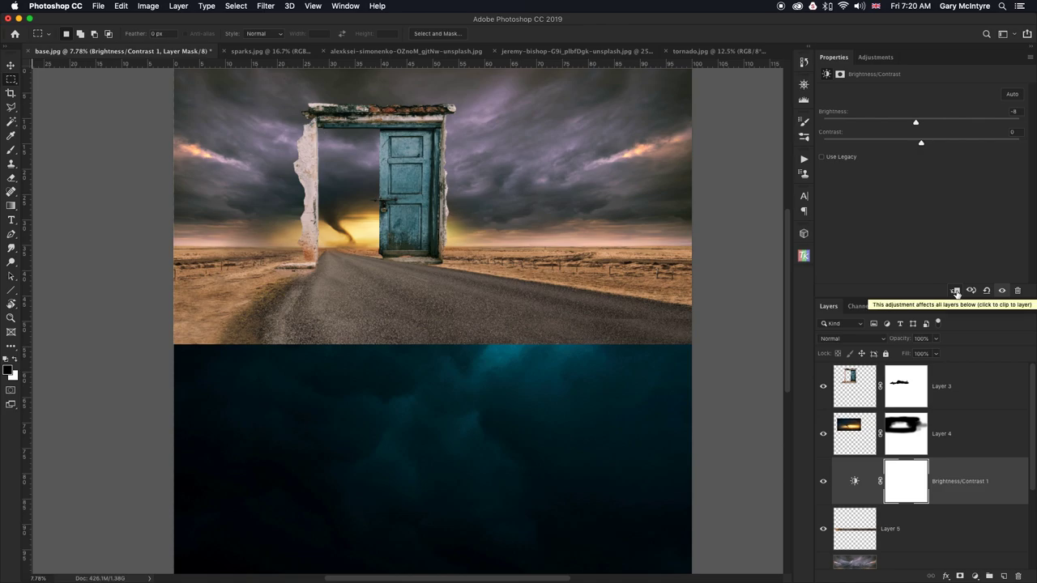
pyautogui.click(955, 293)
pyautogui.moveTo(915, 122); pyautogui.dragTo(876, 125)
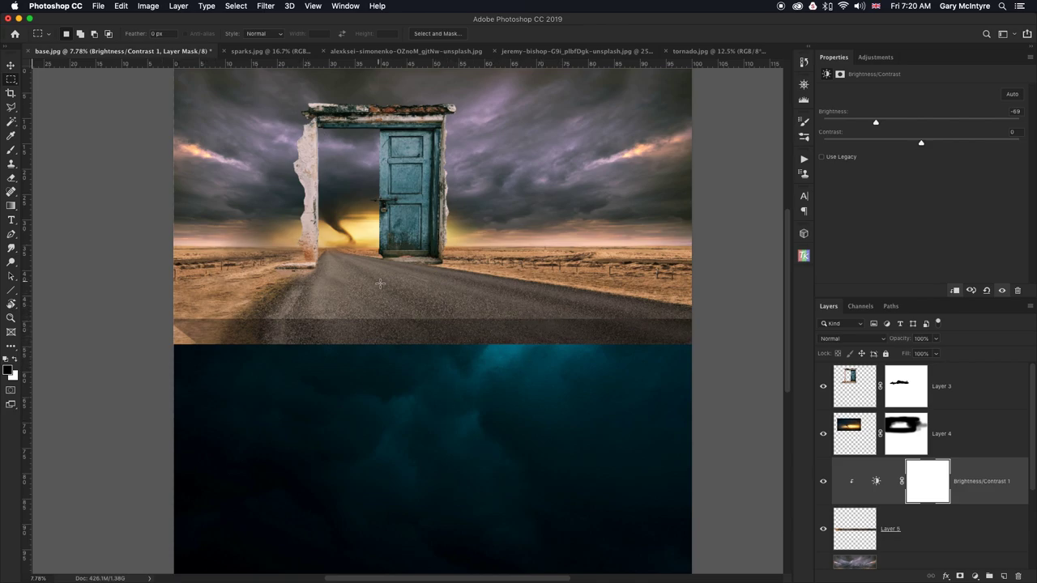
pyautogui.moveTo(875, 123); pyautogui.dragTo(868, 123)
pyautogui.press('super+2')
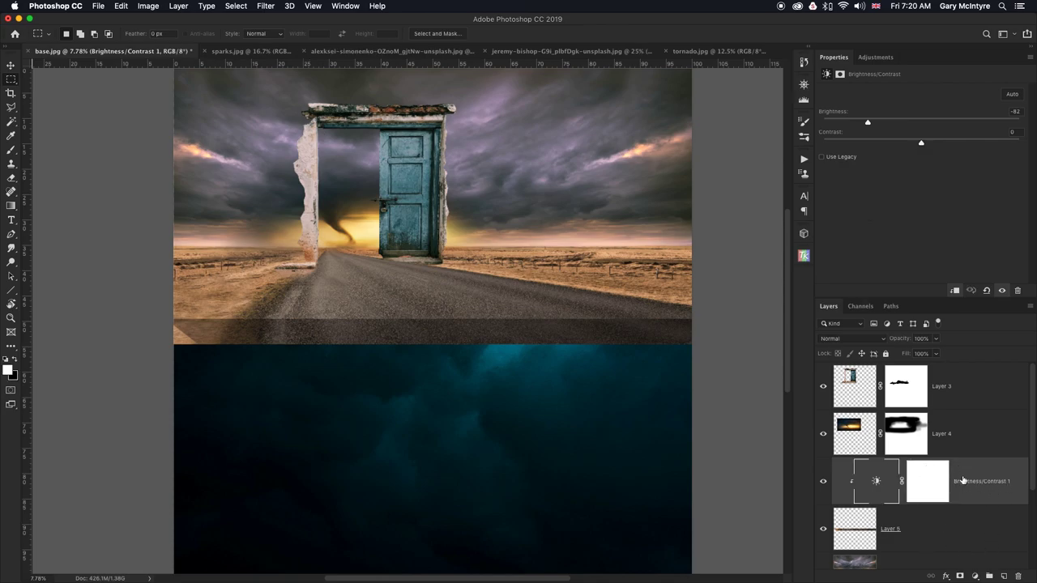
pyautogui.press('super+e')
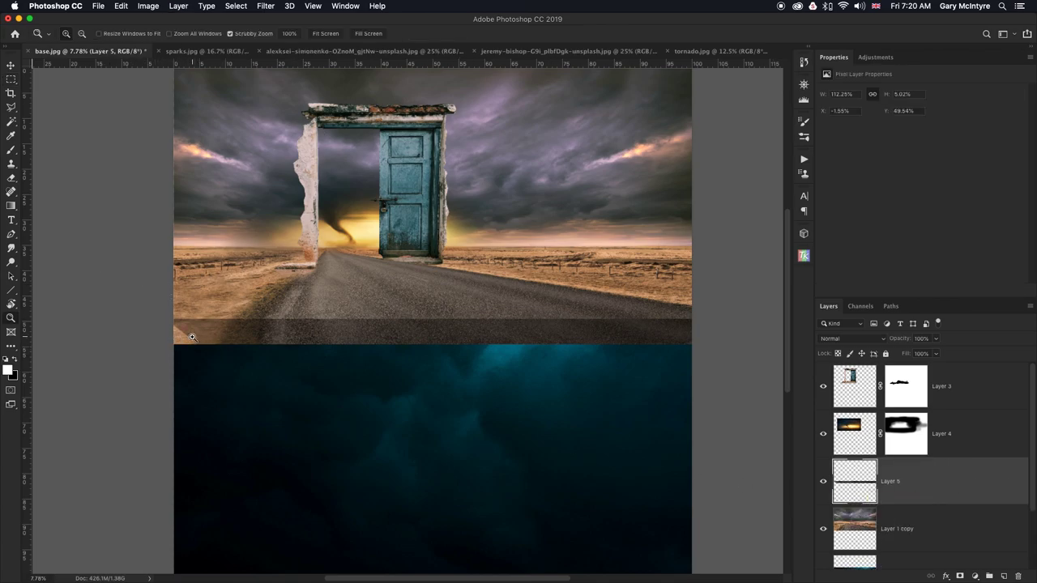
# Cover the light triangular gap at the strip's left end with an enlarged soft Clone Stamp, sampling the Current Layer only.
pyautogui.moveTo(220, 353); pyautogui.dragTo(470, 270)
pyautogui.moveTo(11, 163); pyautogui.dragTo(58, 171)
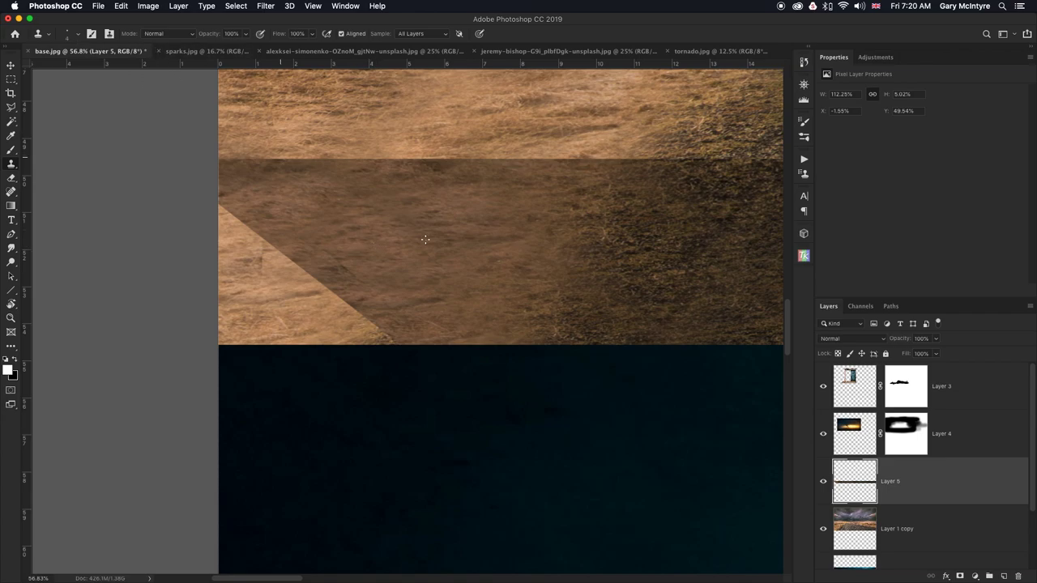
pyautogui.press(']')
pyautogui.press(']')
pyautogui.press(']')
pyautogui.press(']')
pyautogui.press(']')
pyautogui.press(']')
pyautogui.press(']')
pyautogui.press(']')
pyautogui.press(']')
pyautogui.click(439, 33)
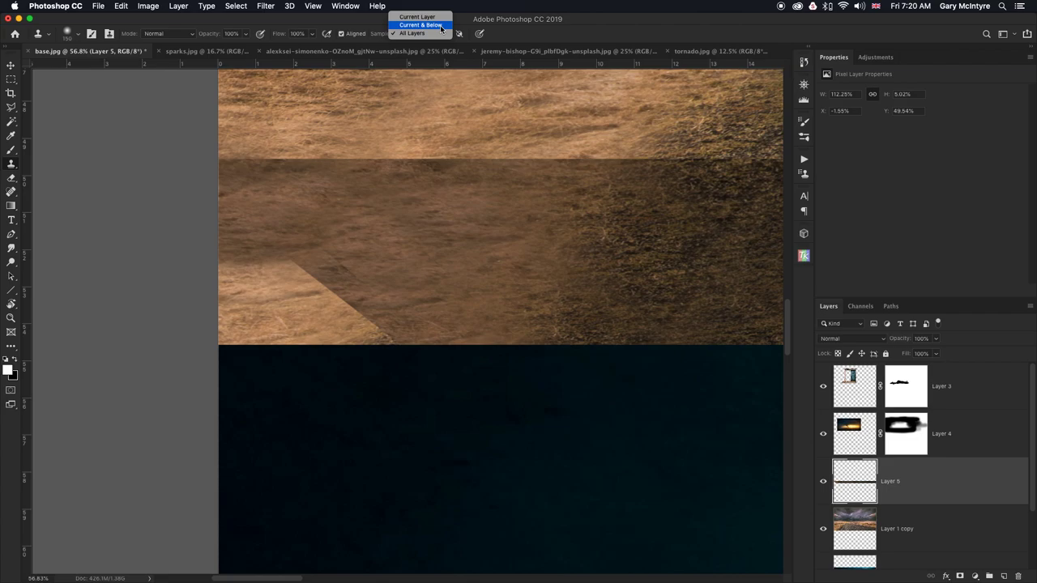
pyautogui.click(433, 16)
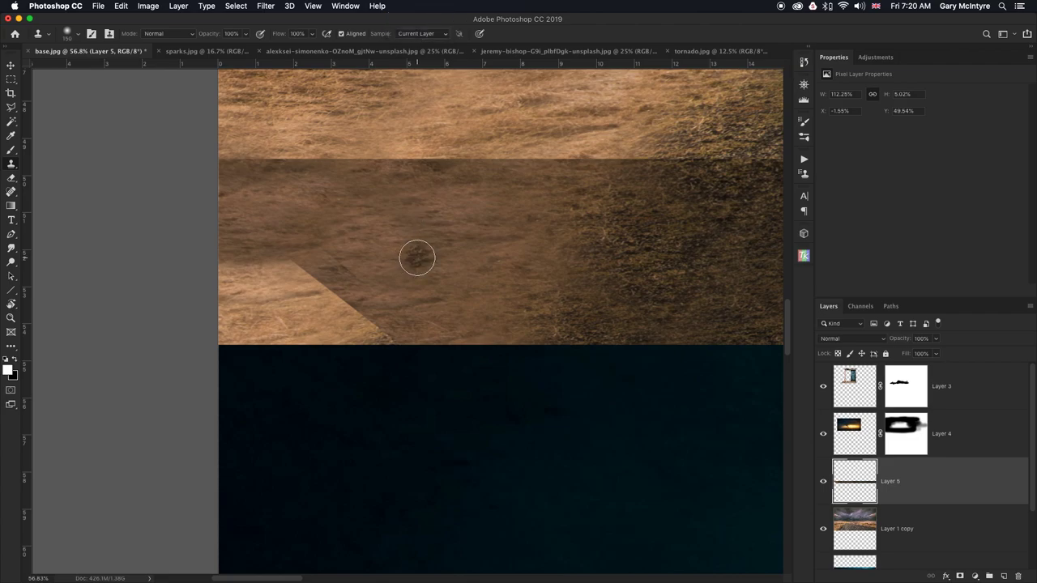
pyautogui.keyDown('alt'); pyautogui.click(436, 236); pyautogui.keyUp('alt')
pyautogui.moveTo(327, 269)
pyautogui.mouseDown()
pyautogui.moveTo(262, 266)
pyautogui.moveTo(340, 276)
pyautogui.moveTo(351, 291)
pyautogui.moveTo(313, 294)
pyautogui.moveTo(372, 297)
pyautogui.moveTo(276, 320)
pyautogui.moveTo(232, 316)
pyautogui.moveTo(345, 311)
pyautogui.moveTo(395, 320)
pyautogui.moveTo(213, 308)
pyautogui.moveTo(397, 307)
pyautogui.moveTo(317, 296)
pyautogui.moveTo(248, 261)
pyautogui.moveTo(307, 284)
pyautogui.mouseUp()
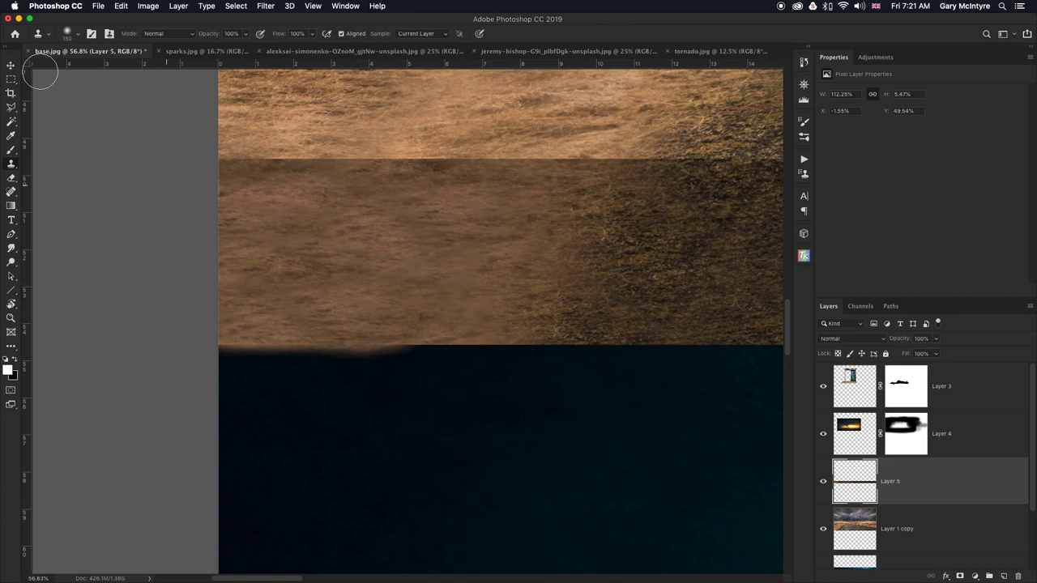
# Select the cloned overspill below the strip's lower edge, delete it and deselect.
pyautogui.click(11, 79)
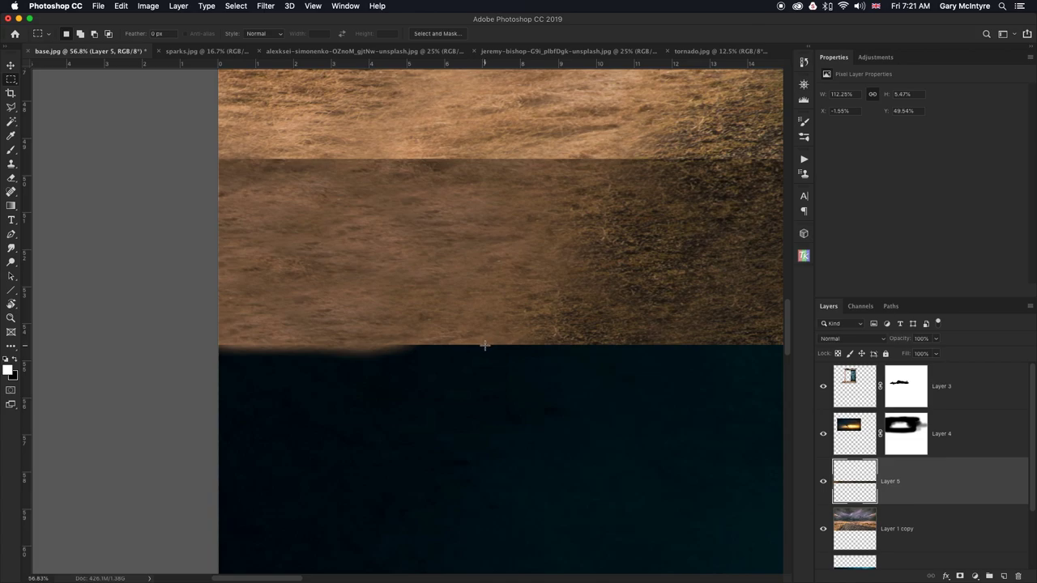
pyautogui.moveTo(485, 345); pyautogui.dragTo(151, 459)
pyautogui.press('Delete')
pyautogui.hotkey('ctrl', 'd')
pyautogui.hotkey('ctrl', '0')
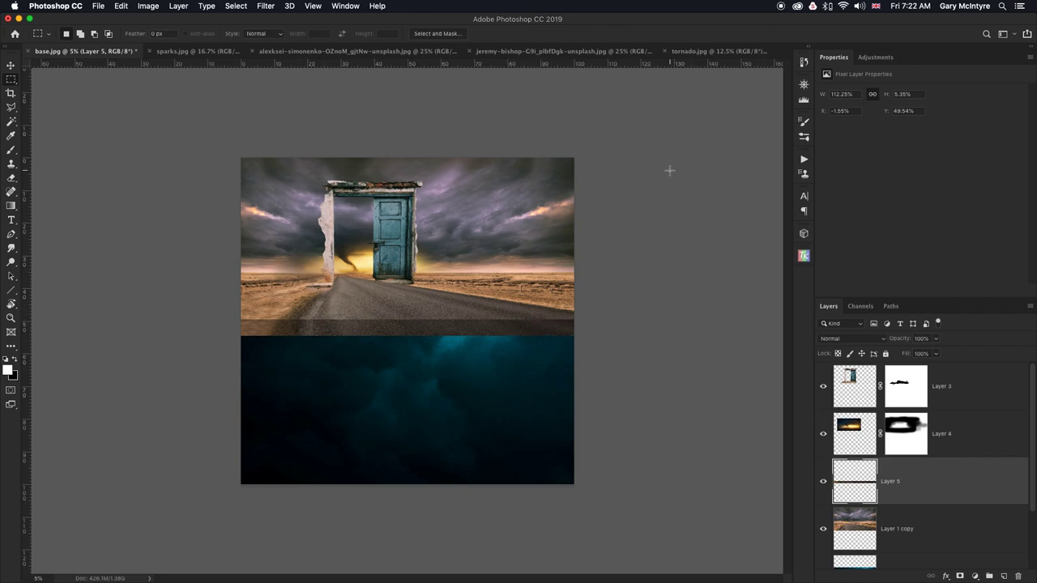
# Hide the door, tornado and blue cloud layers so only the road strip and Layer 1 copy show.
pyautogui.click(823, 386)
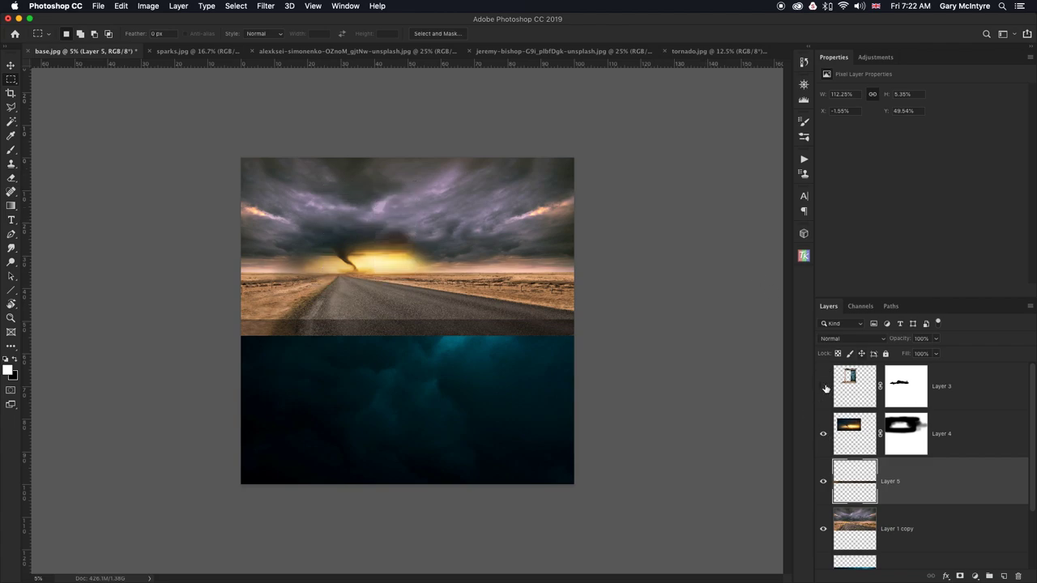
pyautogui.click(823, 435)
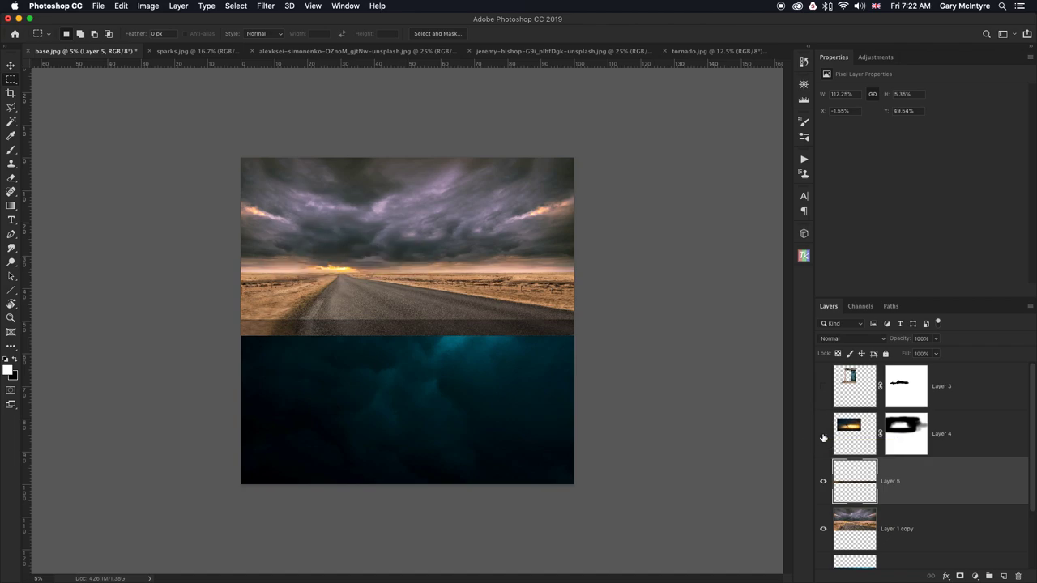
pyautogui.scroll(-2, 824, 438)
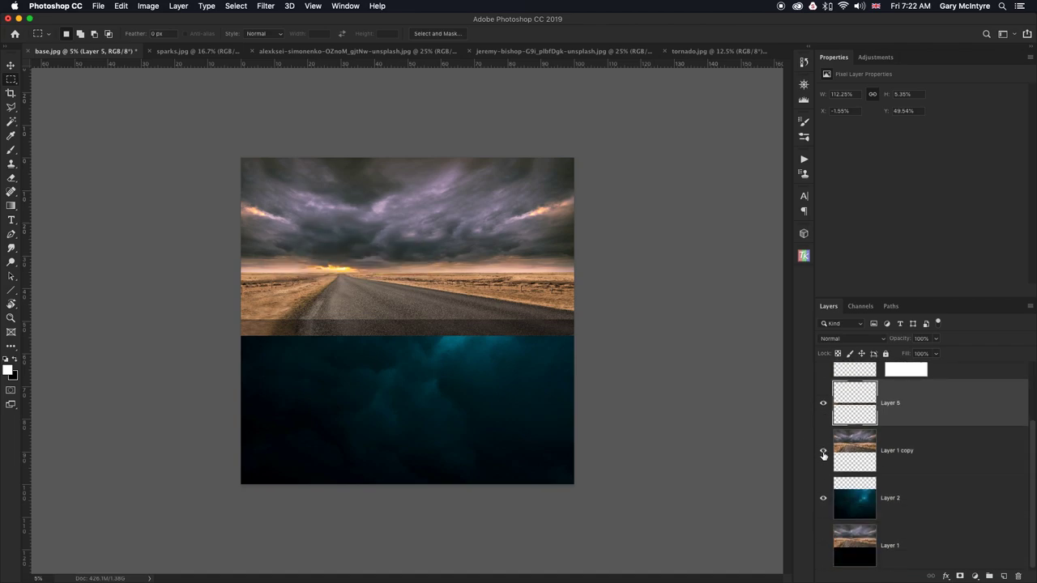
pyautogui.click(823, 498)
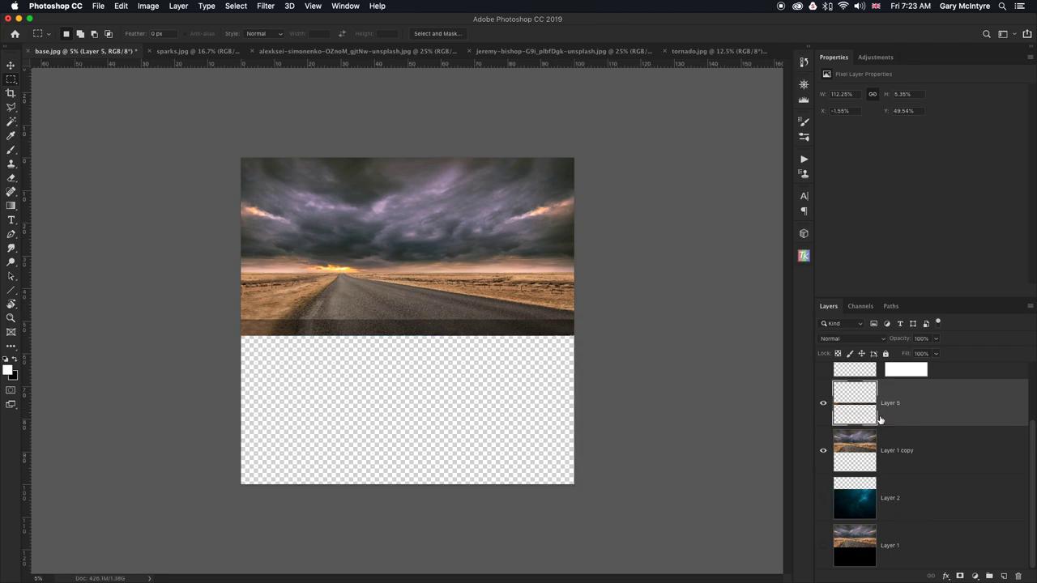
# Stamp the visible landscape and dark road strip into a new merged layer above Layer 5, and hide Layer 5.
pyautogui.scroll(2, 978, 422)
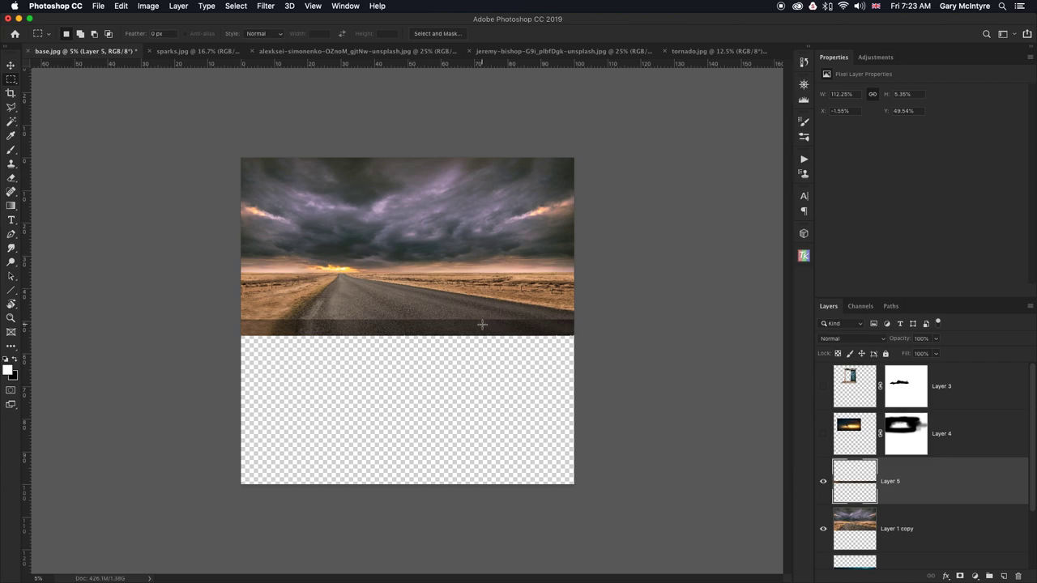
pyautogui.press('super+alt+shift+e')
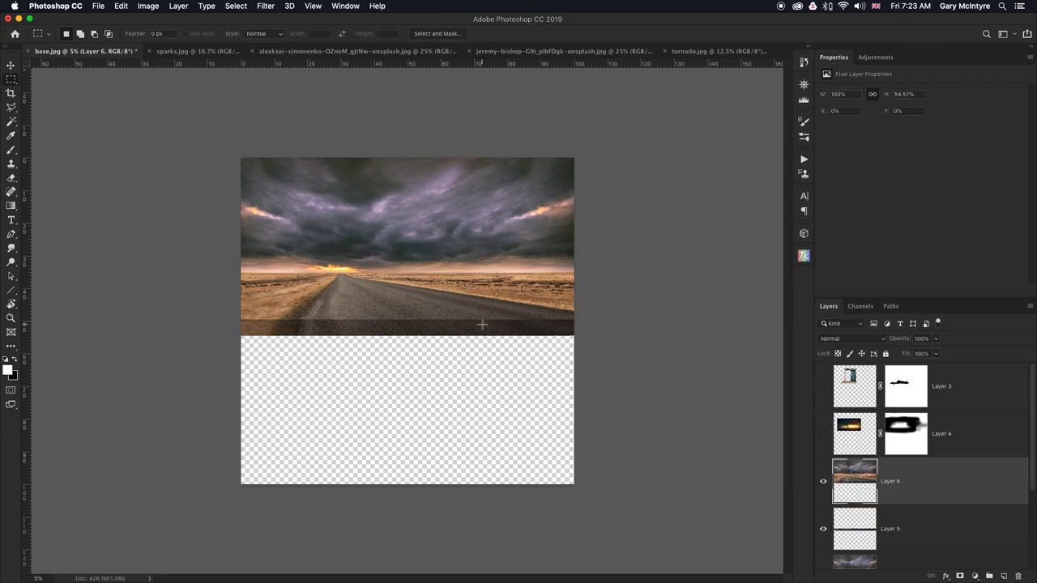
pyautogui.scroll(-3, 885, 518)
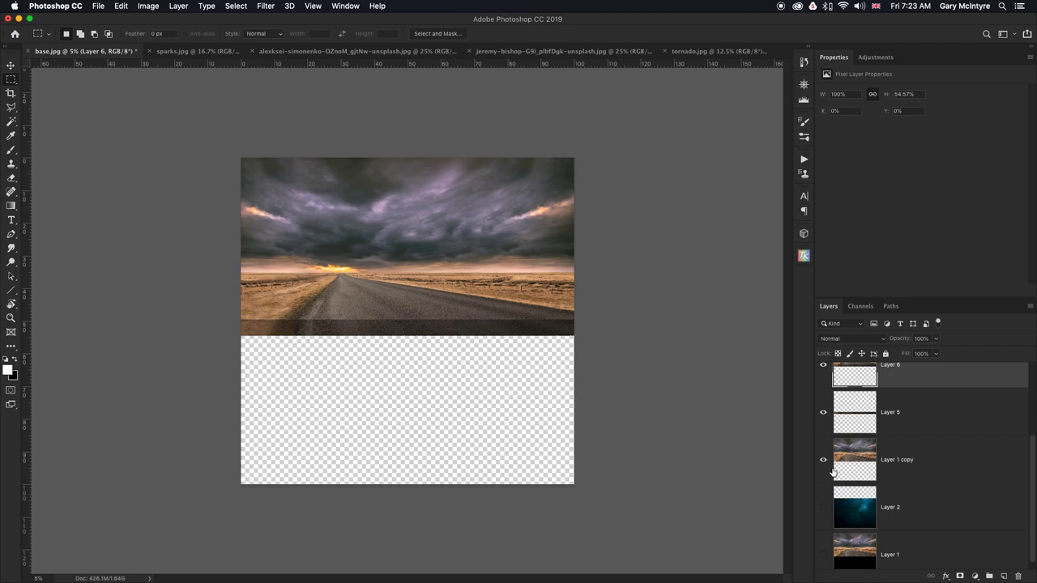
pyautogui.click(822, 411)
pyautogui.scroll(3, 920, 418)
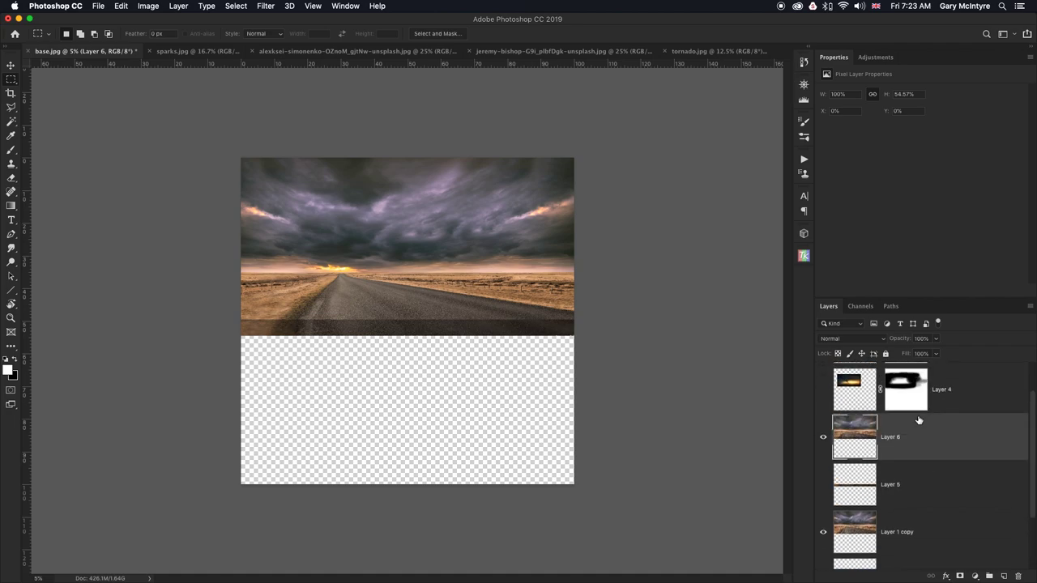
# Warp the merged landscape layer by pulling its lower-left corner and left edge handle downward.
pyautogui.click(922, 451)
pyautogui.click(121, 6)
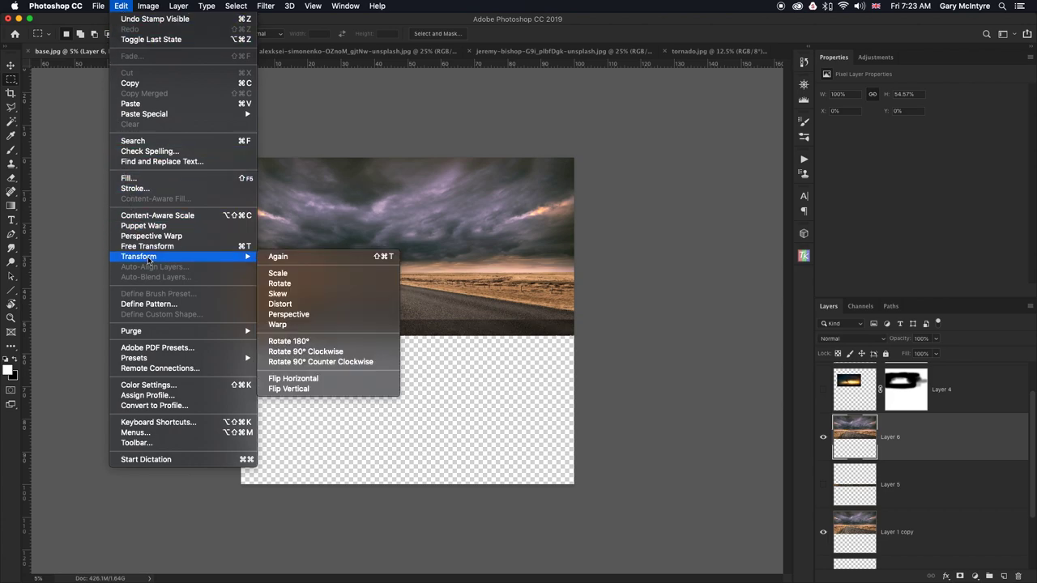
pyautogui.moveTo(239, 256)
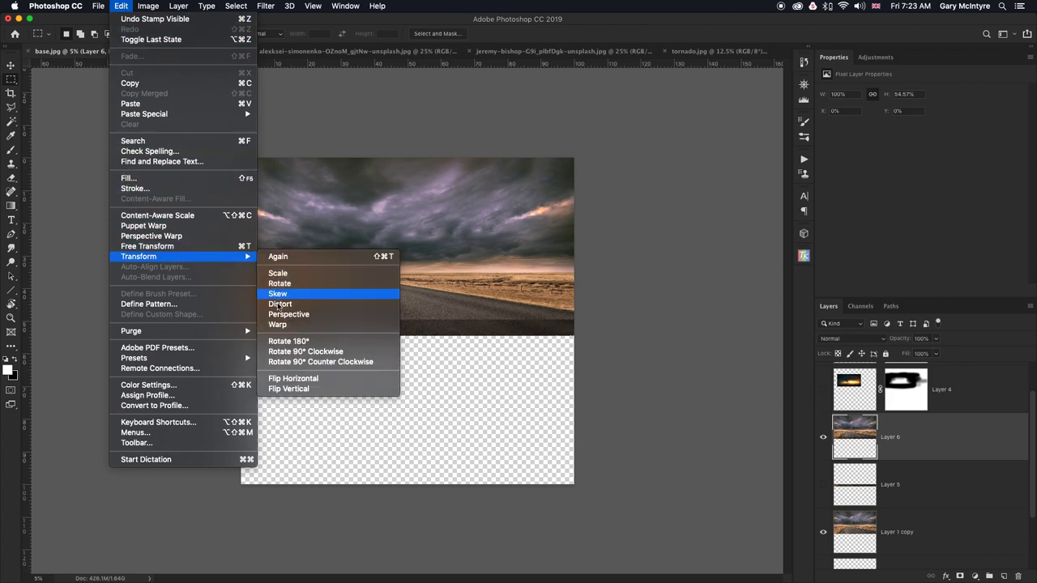
pyautogui.click(278, 325)
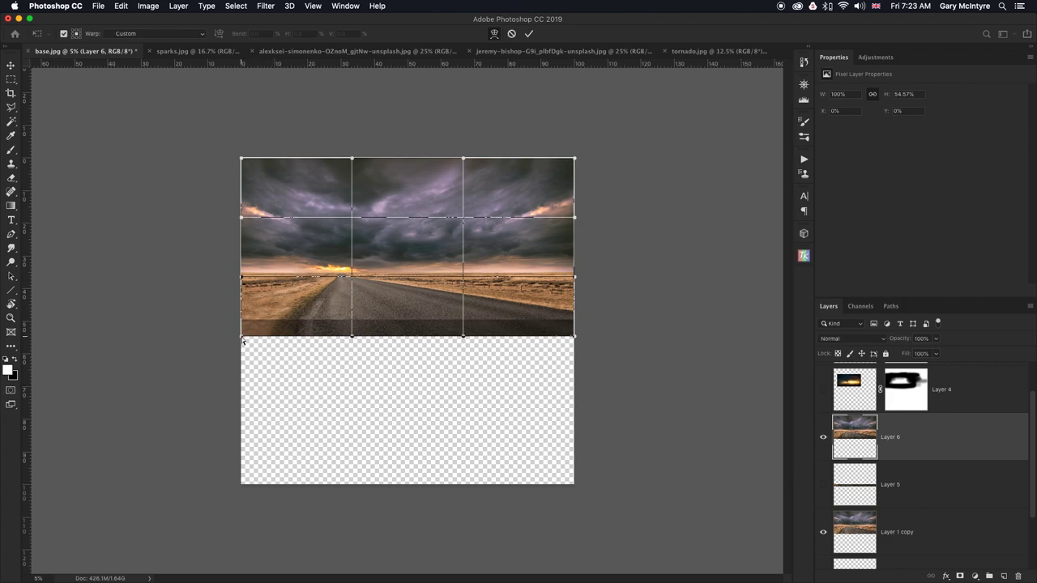
pyautogui.moveTo(245, 343); pyautogui.dragTo(240, 375)
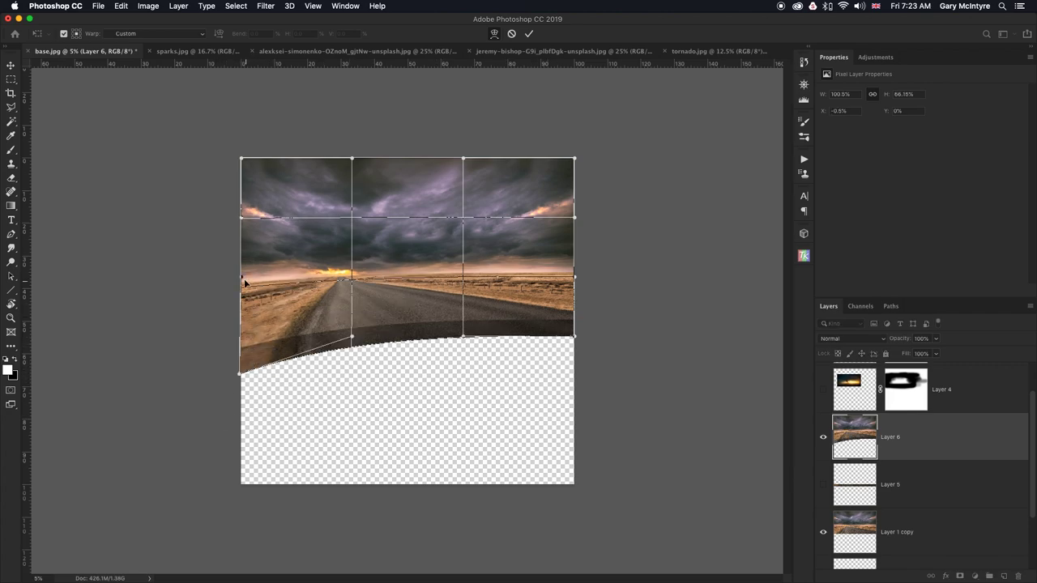
pyautogui.moveTo(242, 279); pyautogui.dragTo(241, 292)
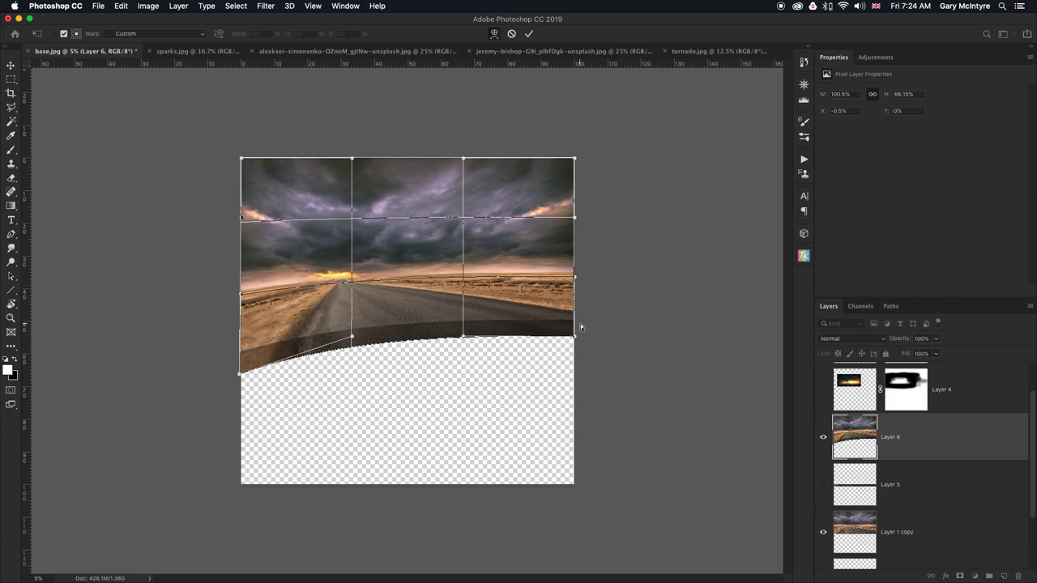
pyautogui.moveTo(241, 297); pyautogui.dragTo(240, 297)
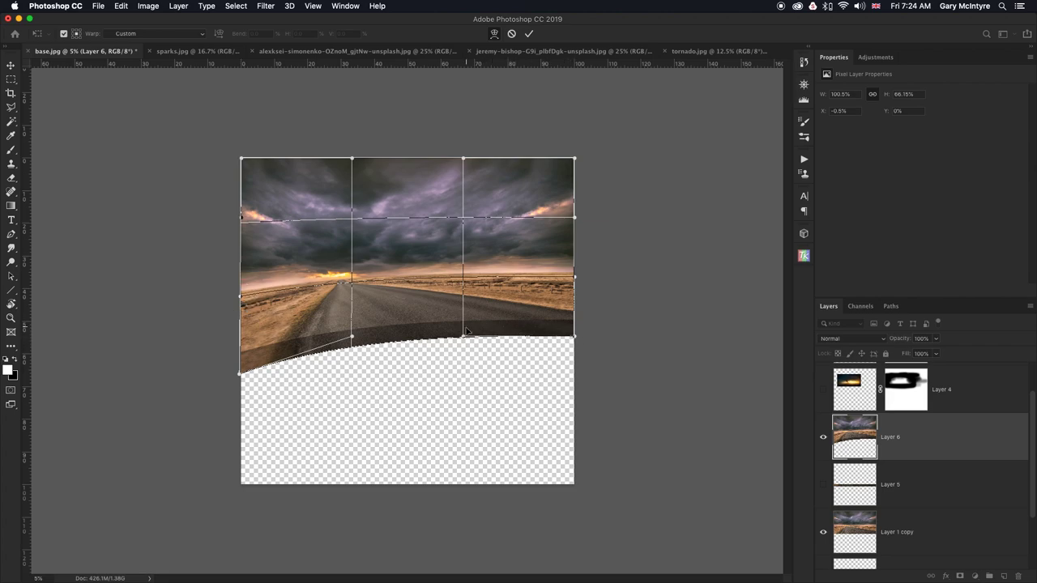
# Bend the lower edge into an S-curve that dips on the left and rises on the right, and apply the warp.
pyautogui.moveTo(475, 328); pyautogui.dragTo(463, 294)
pyautogui.moveTo(351, 336); pyautogui.dragTo(354, 367)
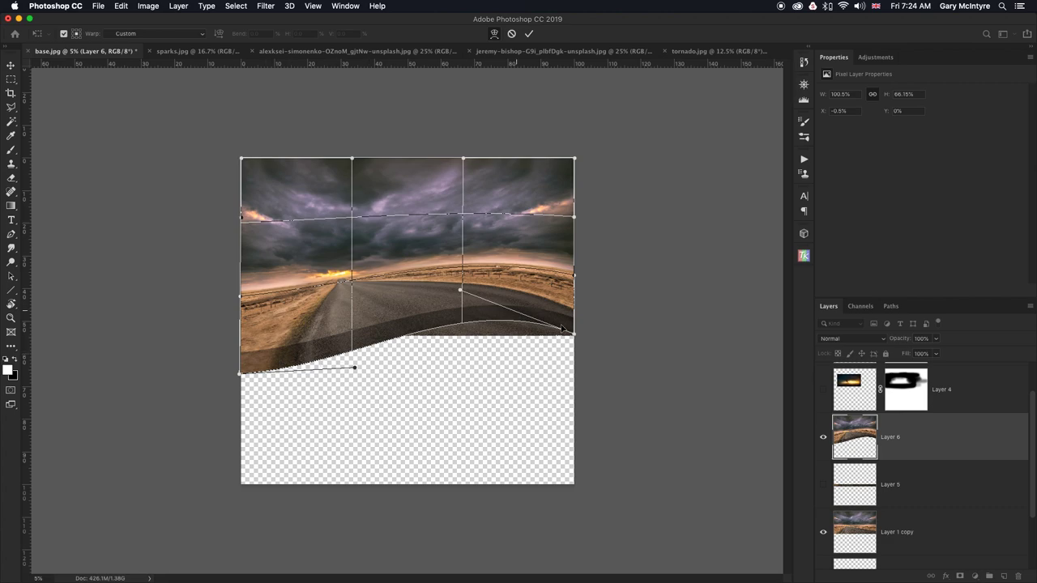
pyautogui.moveTo(351, 346); pyautogui.dragTo(348, 352)
pyautogui.moveTo(483, 317)
pyautogui.mouseDown()
pyautogui.moveTo(480, 301)
pyautogui.moveTo(481, 313)
pyautogui.mouseUp()
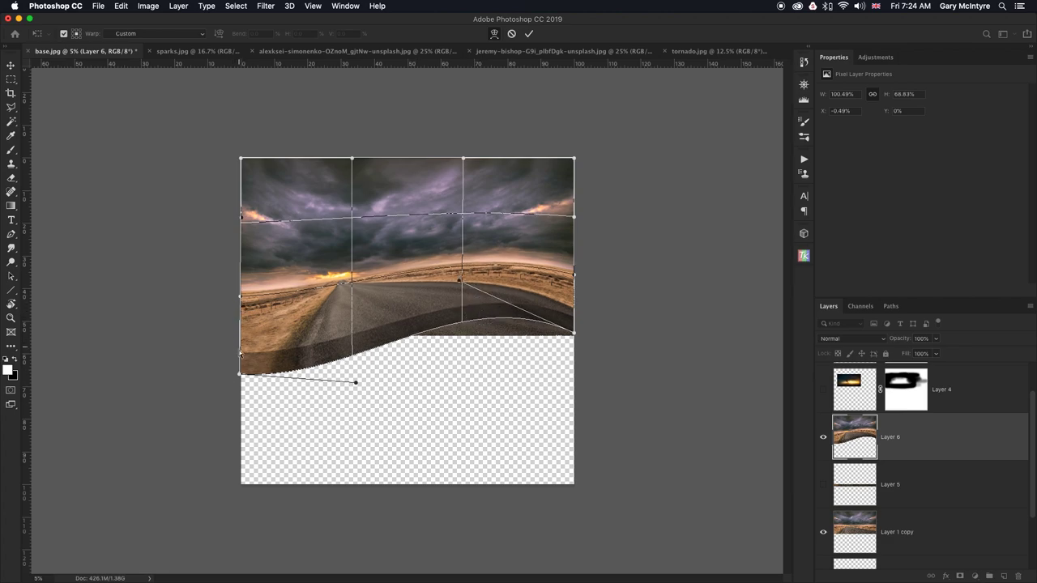
pyautogui.moveTo(241, 299); pyautogui.dragTo(241, 316)
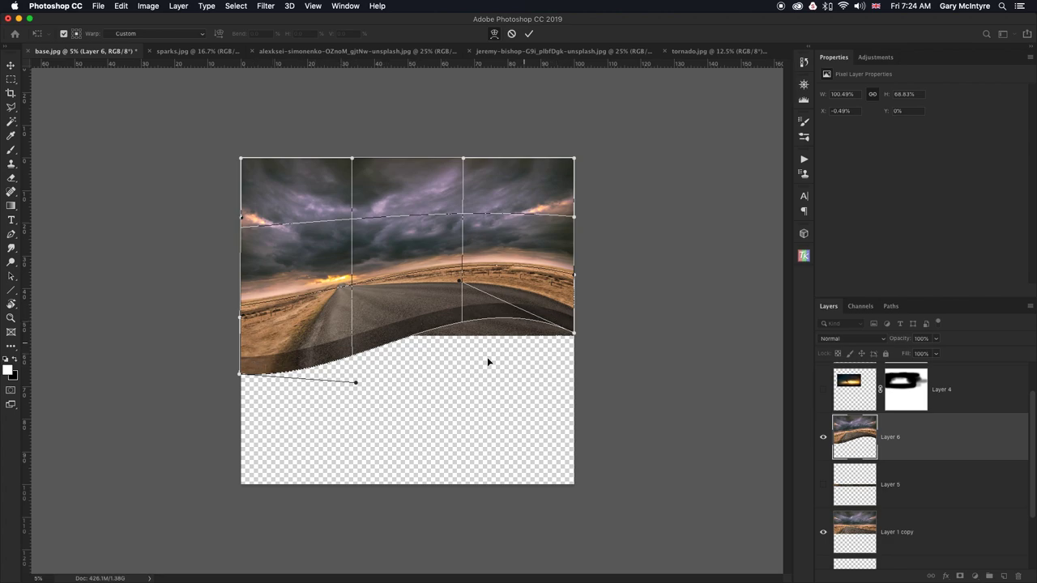
pyautogui.click(529, 34)
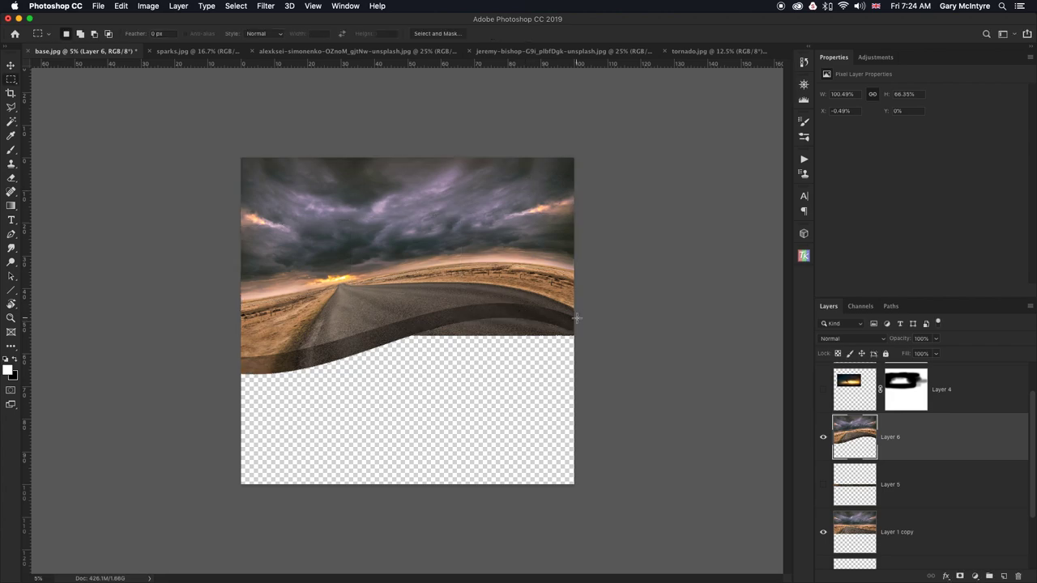
# Hide the warped layer with a black mask and paint its curved foreground back in with a white brush at 100% opacity.
pyautogui.click(927, 444)
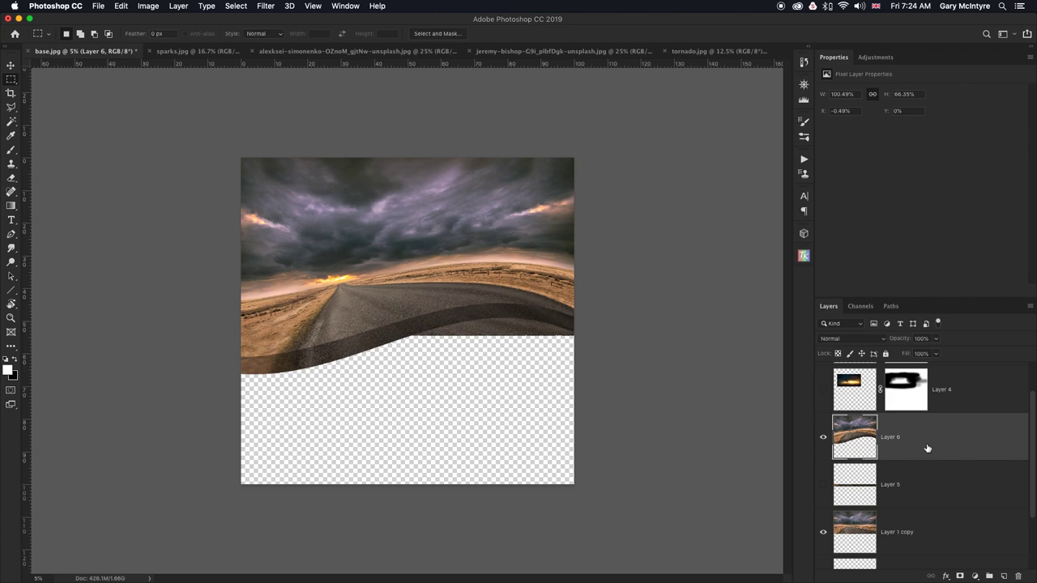
pyautogui.keyDown('alt'); pyautogui.click(960, 575); pyautogui.keyUp('alt')
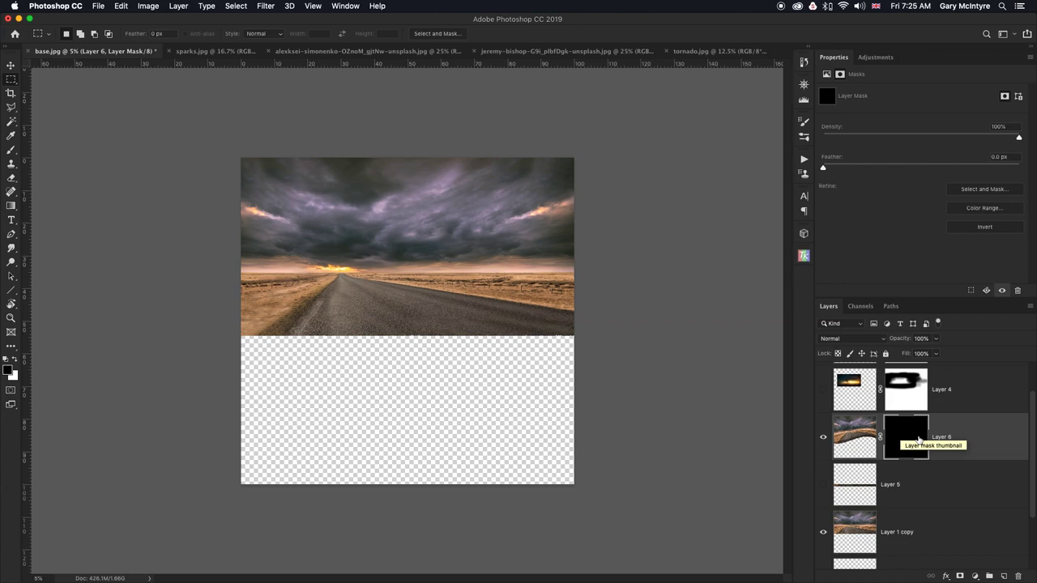
pyautogui.click(12, 152)
pyautogui.click(16, 361)
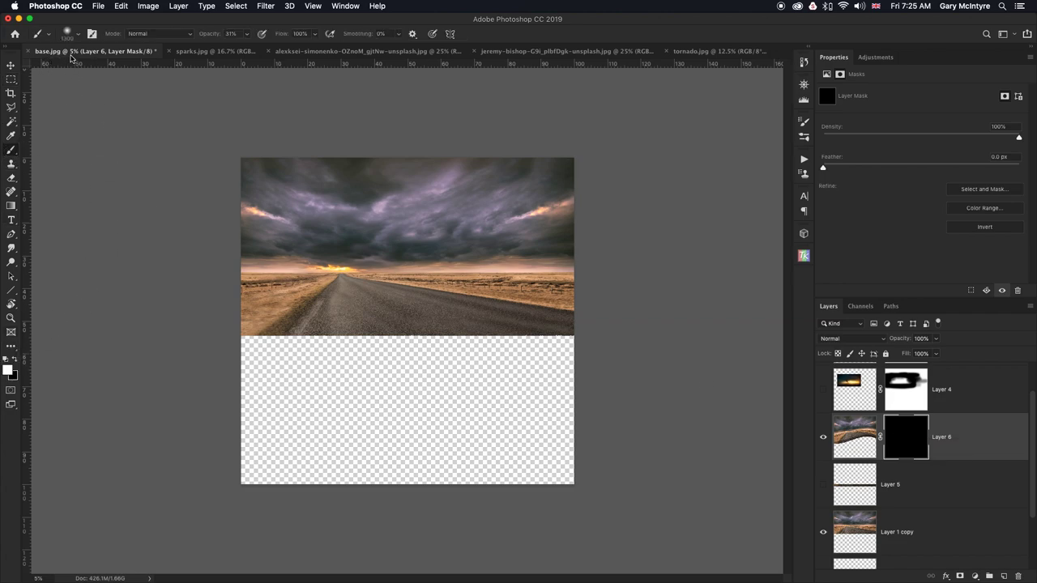
pyautogui.moveTo(286, 352)
pyautogui.mouseDown()
pyautogui.moveTo(278, 341)
pyautogui.moveTo(227, 354)
pyautogui.moveTo(237, 354)
pyautogui.mouseUp()
pyautogui.click(246, 33)
pyautogui.moveTo(248, 46); pyautogui.dragTo(281, 46)
pyautogui.moveTo(273, 342)
pyautogui.mouseDown()
pyautogui.moveTo(249, 343)
pyautogui.moveTo(294, 327)
pyautogui.moveTo(371, 327)
pyautogui.moveTo(296, 342)
pyautogui.moveTo(274, 358)
pyautogui.moveTo(332, 351)
pyautogui.moveTo(232, 372)
pyautogui.moveTo(450, 329)
pyautogui.moveTo(384, 332)
pyautogui.moveTo(534, 314)
pyautogui.moveTo(484, 310)
pyautogui.moveTo(590, 326)
pyautogui.moveTo(425, 315)
pyautogui.mouseUp()
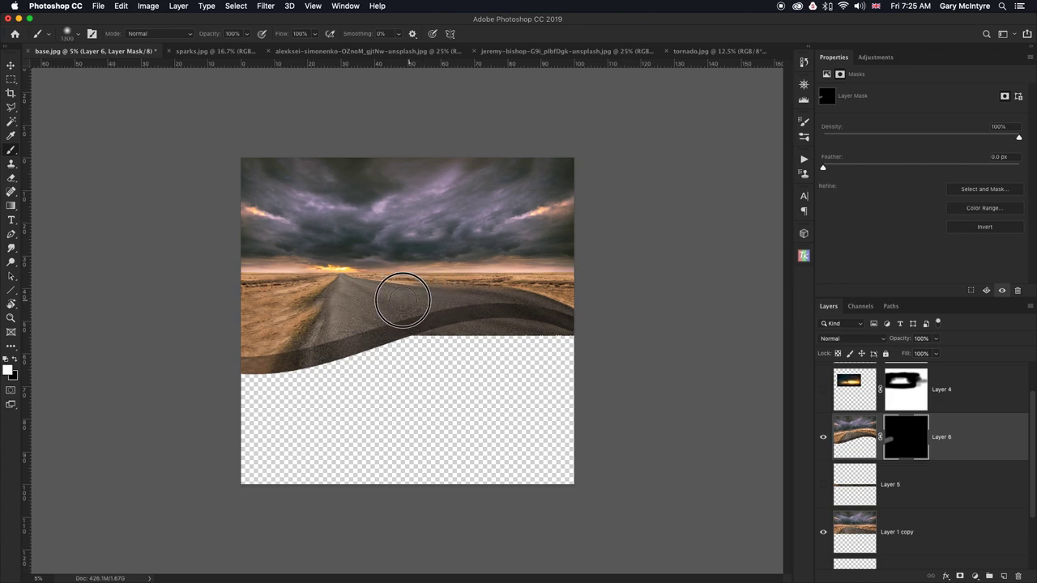
pyautogui.moveTo(393, 297); pyautogui.dragTo(312, 314)
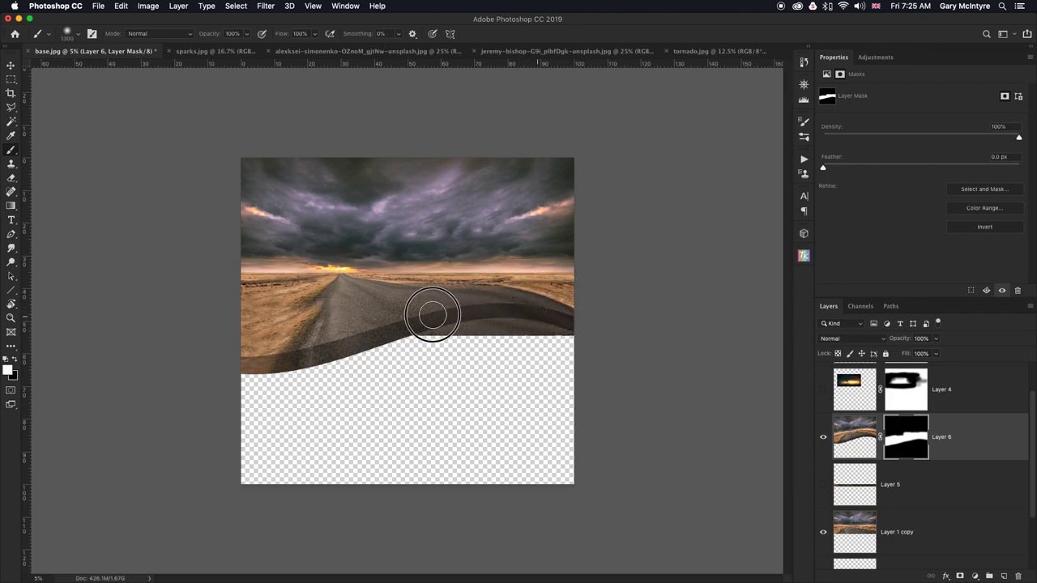
# Blend the road's left verge on the warped layer's mask with a smaller brush, painting black and white.
pyautogui.press('[')
pyautogui.press('[')
pyautogui.press('[')
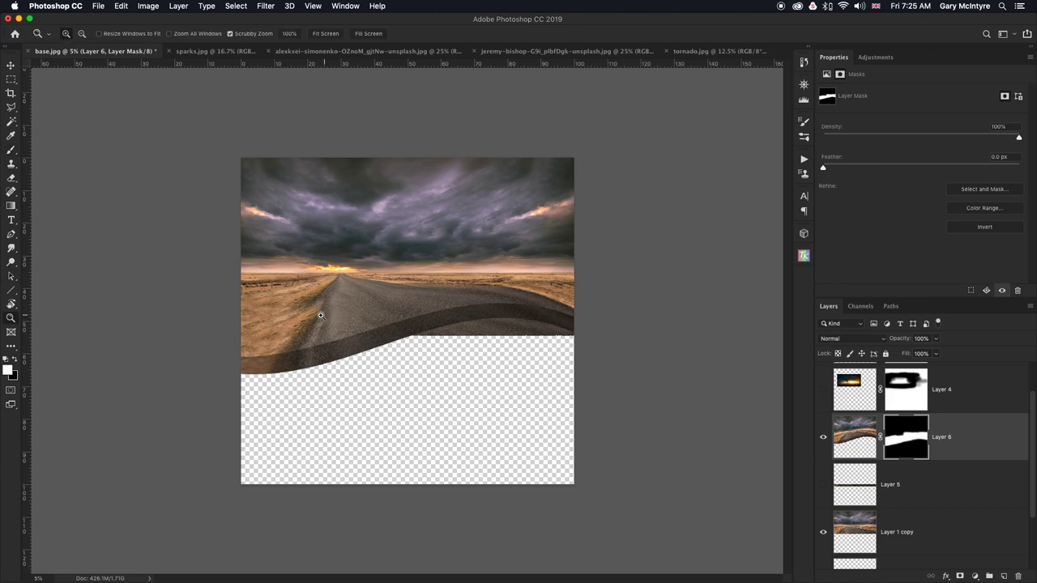
pyautogui.scroll(5, 329, 319)
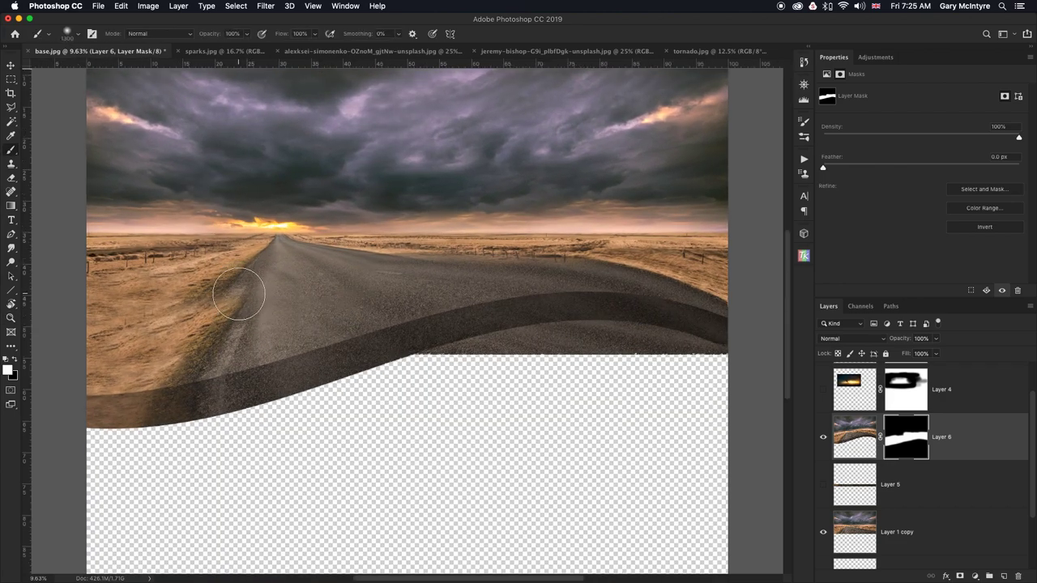
pyautogui.press('x')
pyautogui.moveTo(235, 293)
pyautogui.mouseDown()
pyautogui.moveTo(215, 300)
pyautogui.moveTo(220, 311)
pyautogui.moveTo(208, 300)
pyautogui.moveTo(215, 308)
pyautogui.mouseUp()
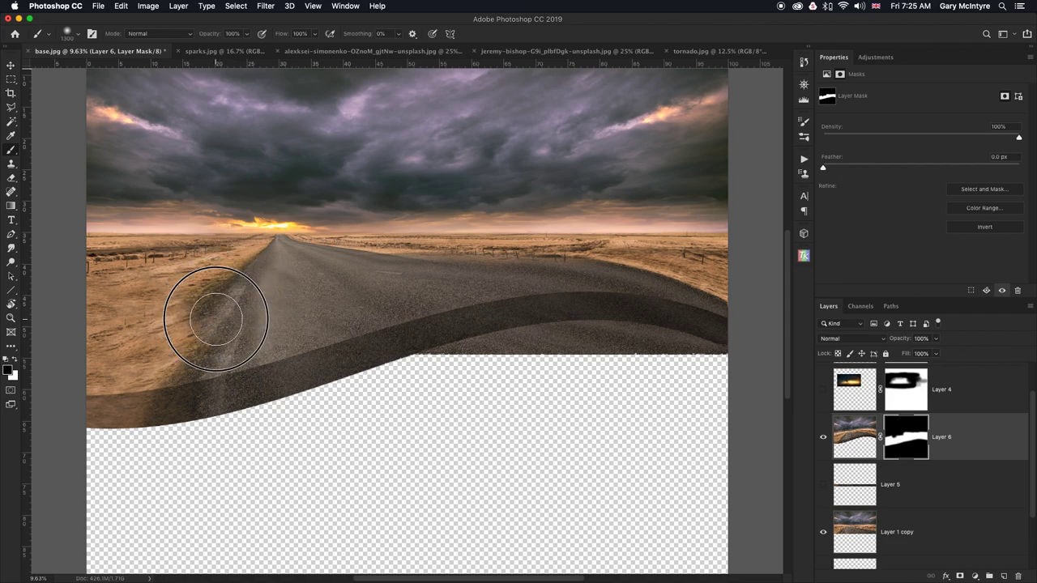
pyautogui.press('x')
pyautogui.moveTo(220, 359)
pyautogui.mouseDown()
pyautogui.moveTo(199, 358)
pyautogui.moveTo(227, 352)
pyautogui.moveTo(213, 305)
pyautogui.moveTo(223, 315)
pyautogui.moveTo(253, 302)
pyautogui.mouseUp()
# Refine the mask along the left field and upper road verge with small white brush strokes, down to 500 px.
pyautogui.press('z')
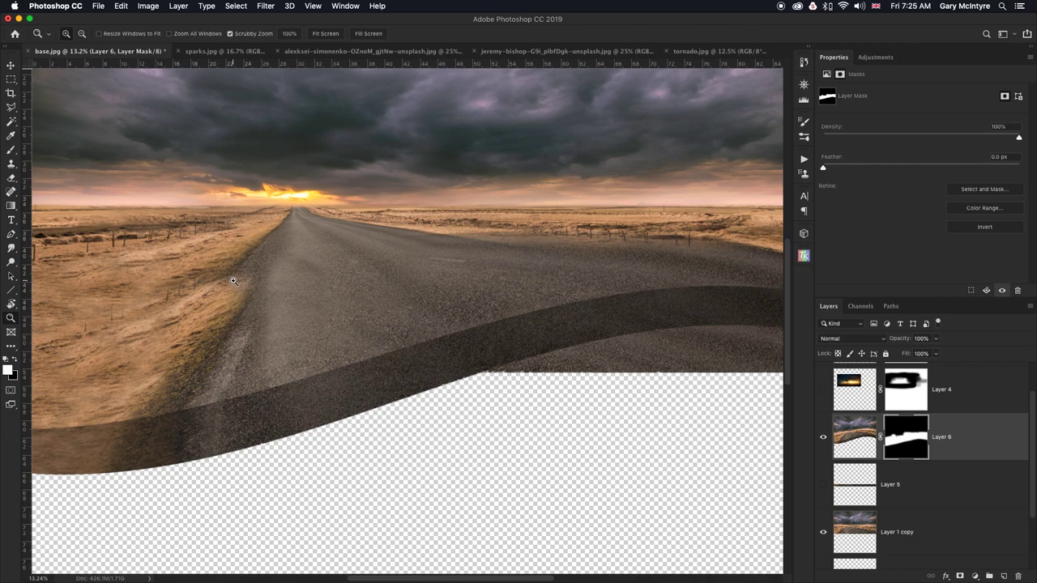
pyautogui.press('b')
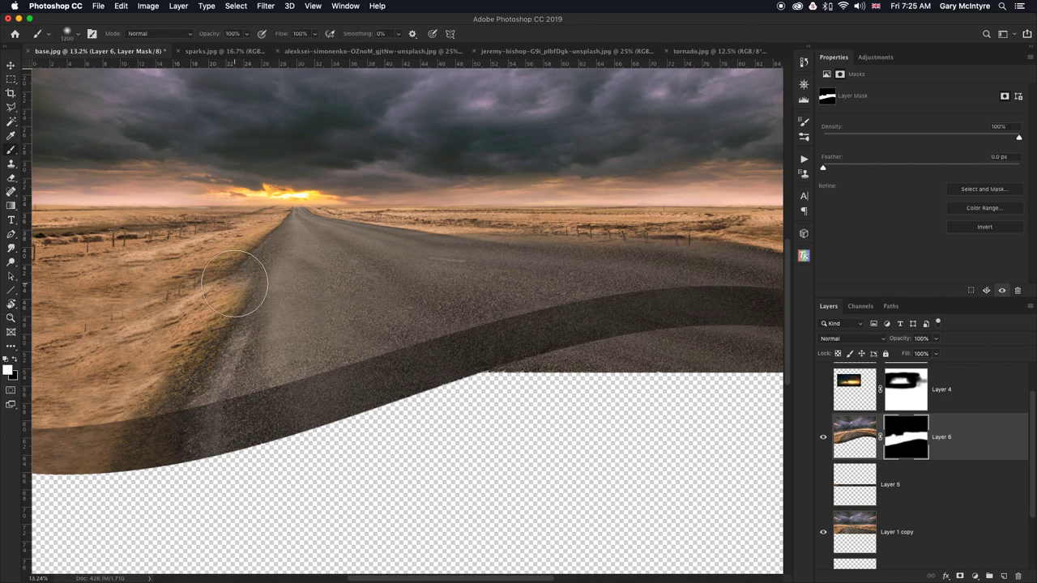
pyautogui.moveTo(220, 288)
pyautogui.mouseDown()
pyautogui.moveTo(134, 300)
pyautogui.moveTo(41, 349)
pyautogui.mouseUp()
pyautogui.press(']')
pyautogui.press(']')
pyautogui.press(']')
pyautogui.press(']')
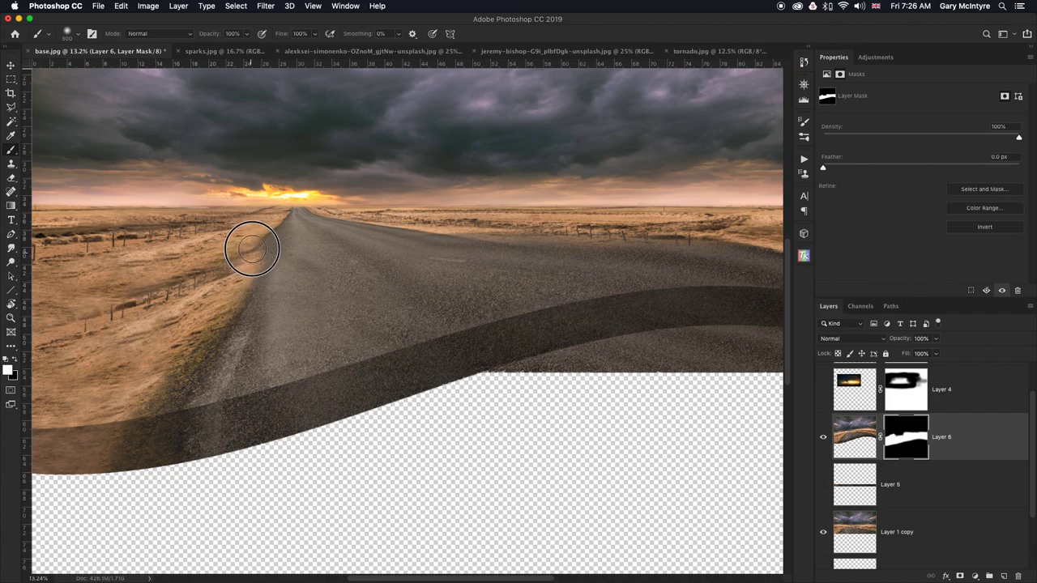
pyautogui.press('[')
pyautogui.press('[')
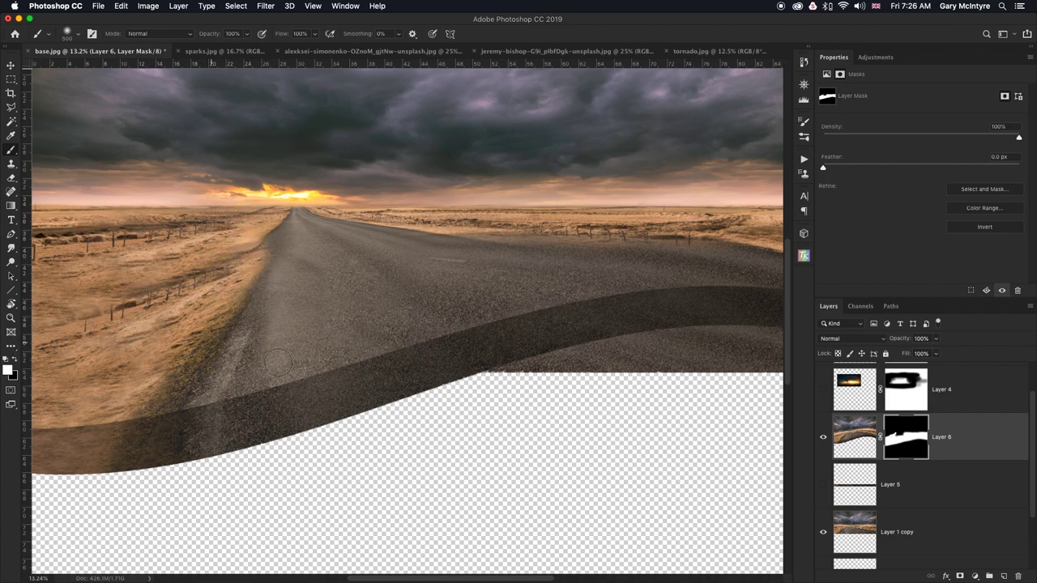
# Show the door layer (Layer 3) and the tornado layer (Layer 4) again.
pyautogui.scroll(-3, 580, 375)
pyautogui.scroll(-2, 579, 375)
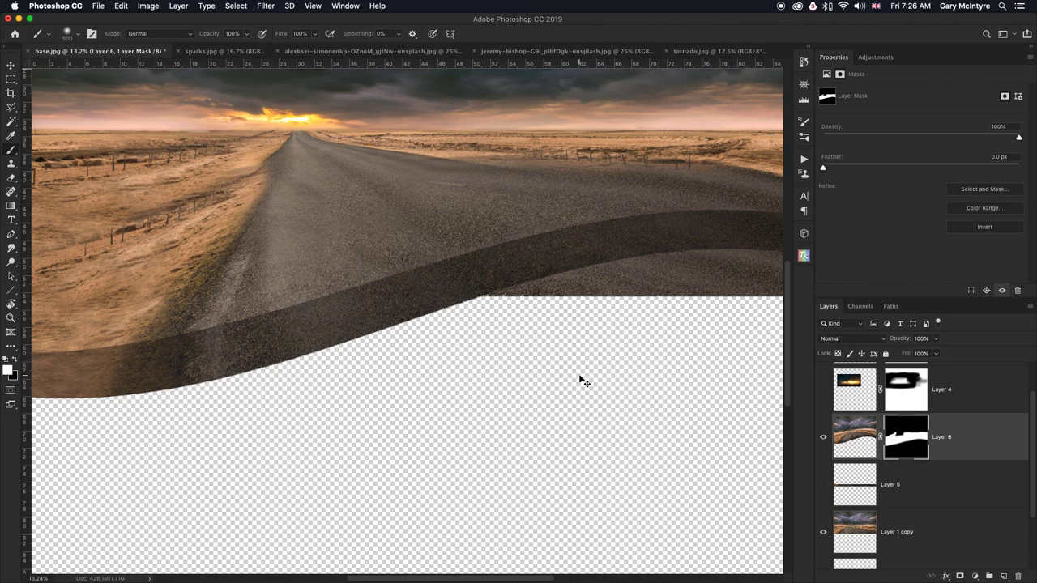
pyautogui.scroll(-3, 578, 373)
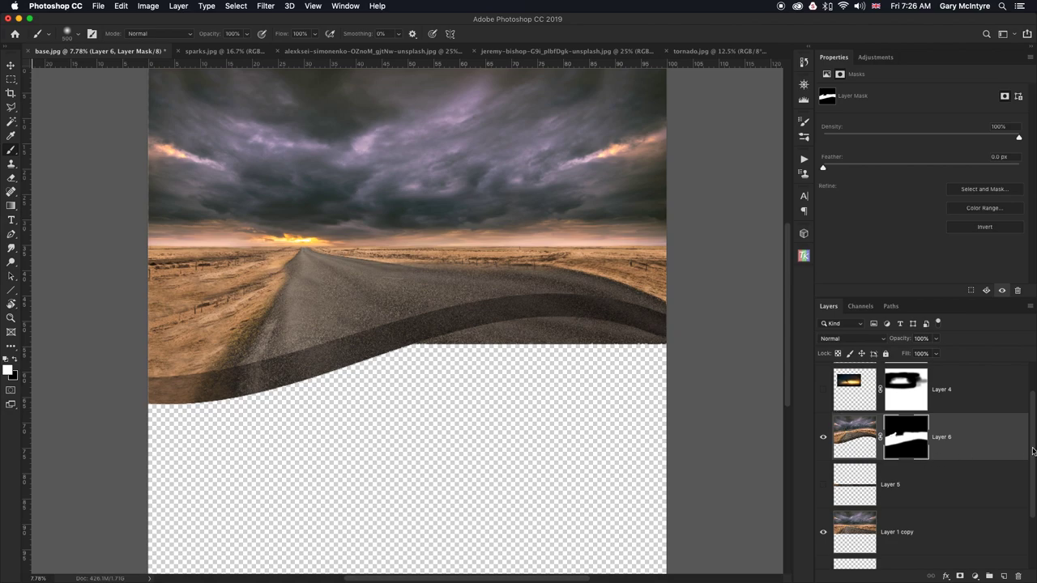
pyautogui.scroll(-1, 1033, 396)
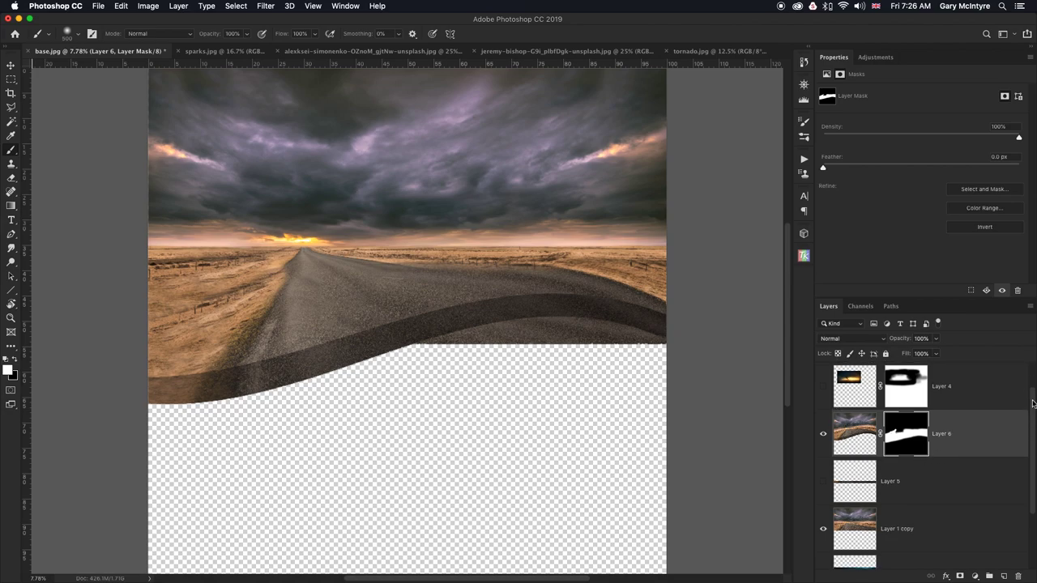
pyautogui.scroll(1, 1032, 402)
pyautogui.click(824, 387)
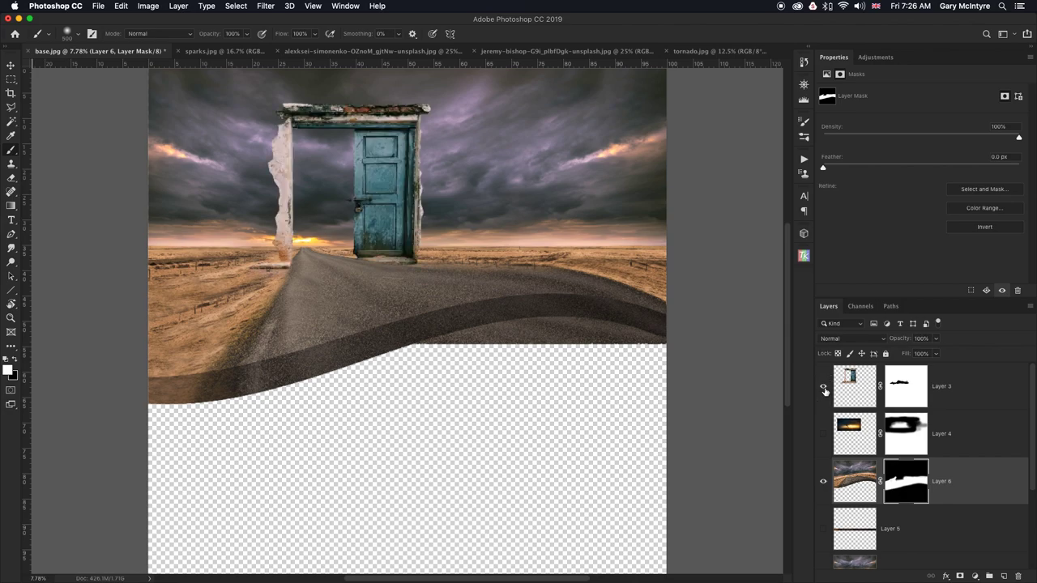
pyautogui.click(823, 433)
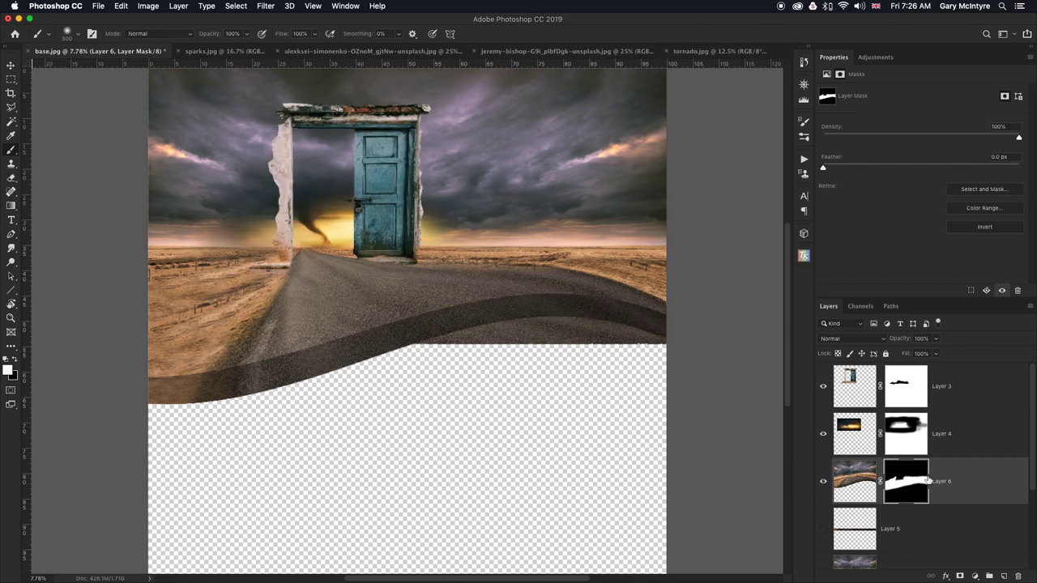
# Add a white mask to Layer 1 copy and paint black over the flat road remnant below the curved strip's right side.
pyautogui.scroll(-3, 930, 481)
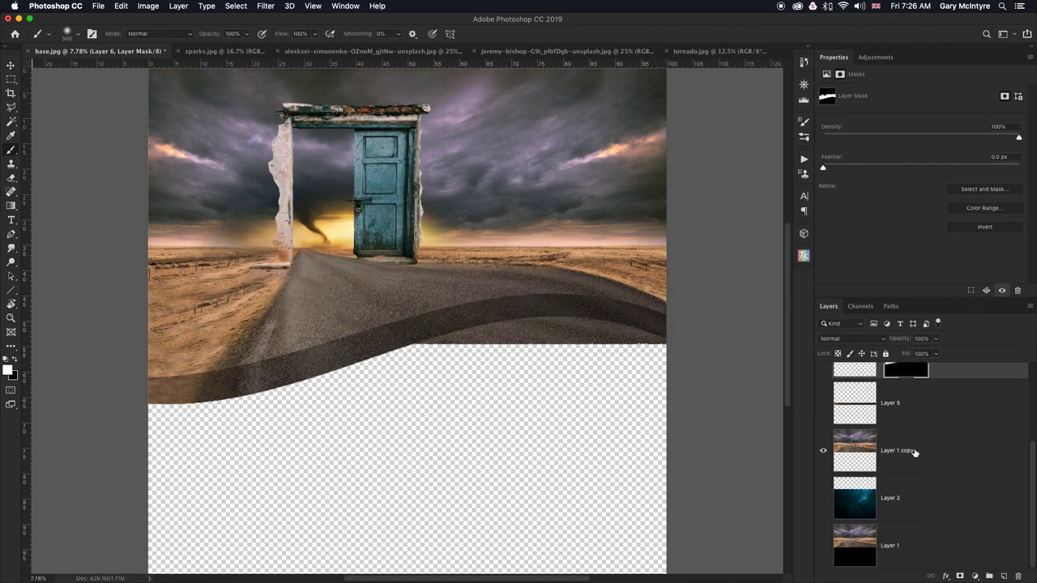
pyautogui.click(914, 453)
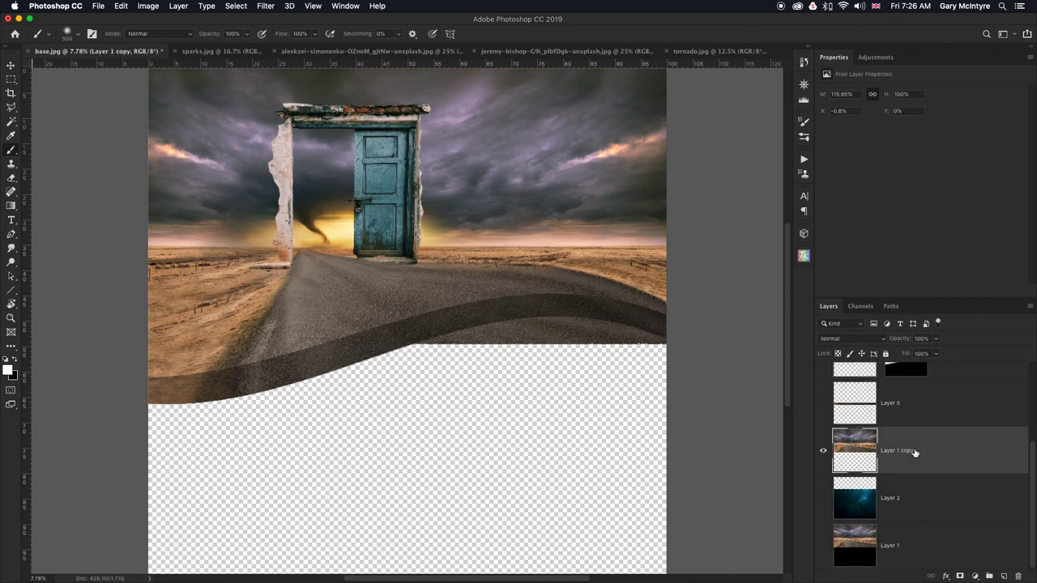
pyautogui.click(960, 577)
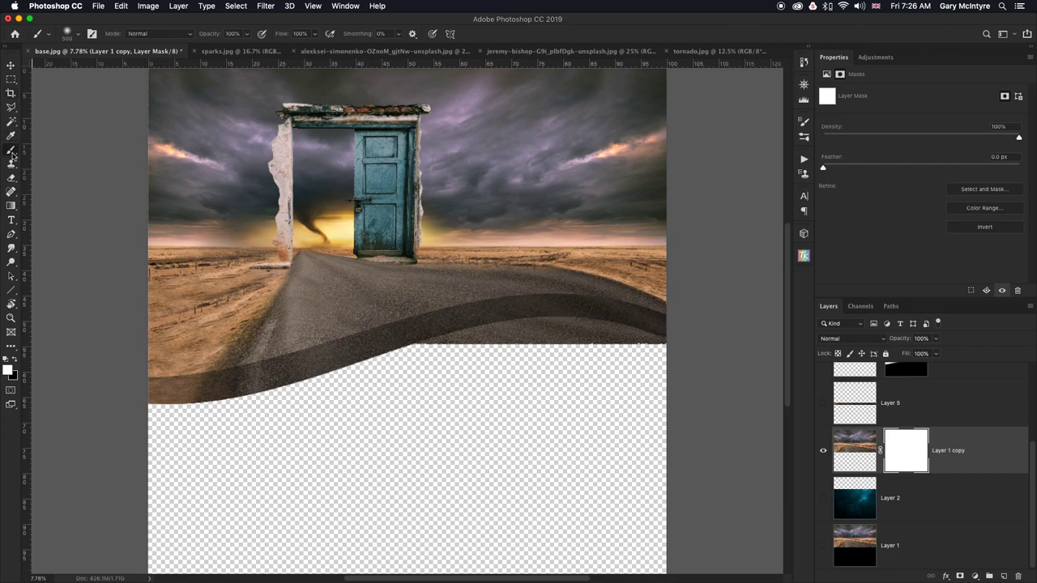
pyautogui.click(14, 359)
pyautogui.moveTo(583, 344)
pyautogui.mouseDown()
pyautogui.moveTo(425, 334)
pyautogui.moveTo(539, 334)
pyautogui.moveTo(505, 325)
pyautogui.moveTo(533, 324)
pyautogui.moveTo(504, 336)
pyautogui.moveTo(618, 321)
pyautogui.moveTo(563, 323)
pyautogui.moveTo(680, 344)
pyautogui.moveTo(585, 345)
pyautogui.mouseUp()
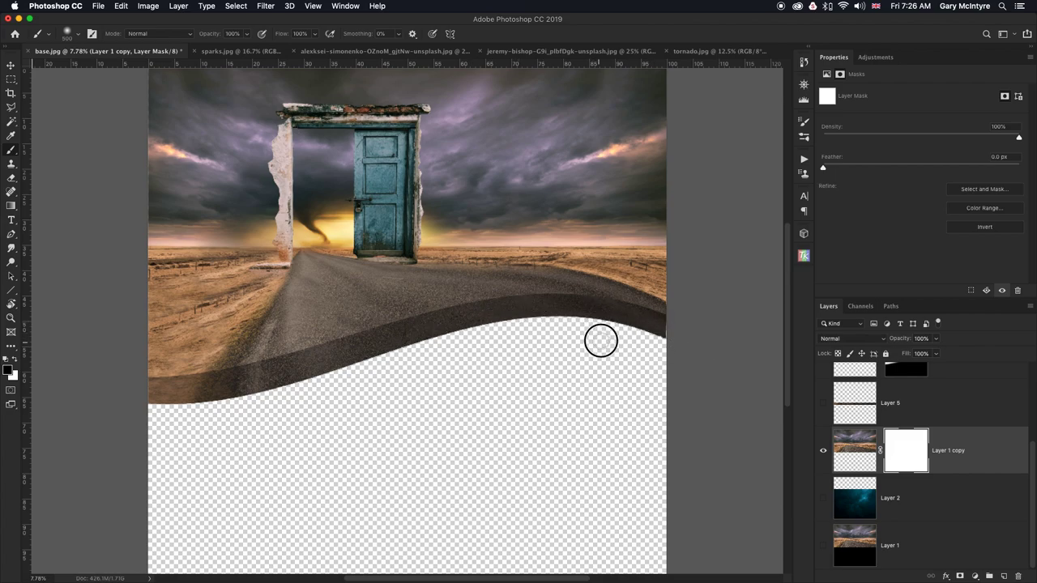
# Paint black with a smaller brush on Layer 1 copy's mask along the rest of the curved strip's lower edge.
pyautogui.press('[')
pyautogui.press('[')
pyautogui.press('[')
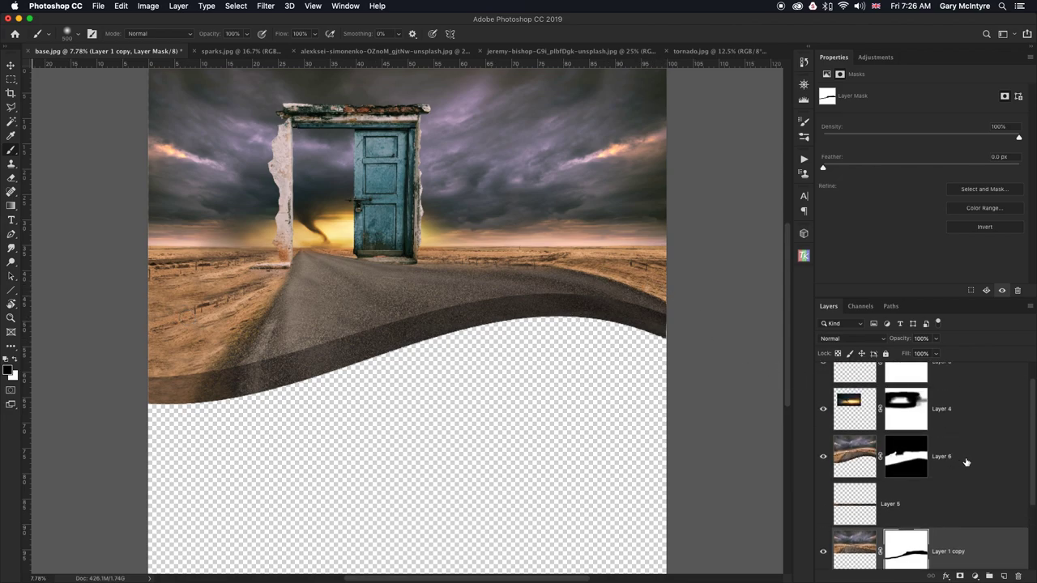
# Paint white on Layer 6's mask along the upper road edge beside the door's right side, reducing the brush to 150 px.
pyautogui.click(966, 463)
pyautogui.press('z')
pyautogui.moveTo(621, 273); pyautogui.dragTo(622, 277)
pyautogui.press('b')
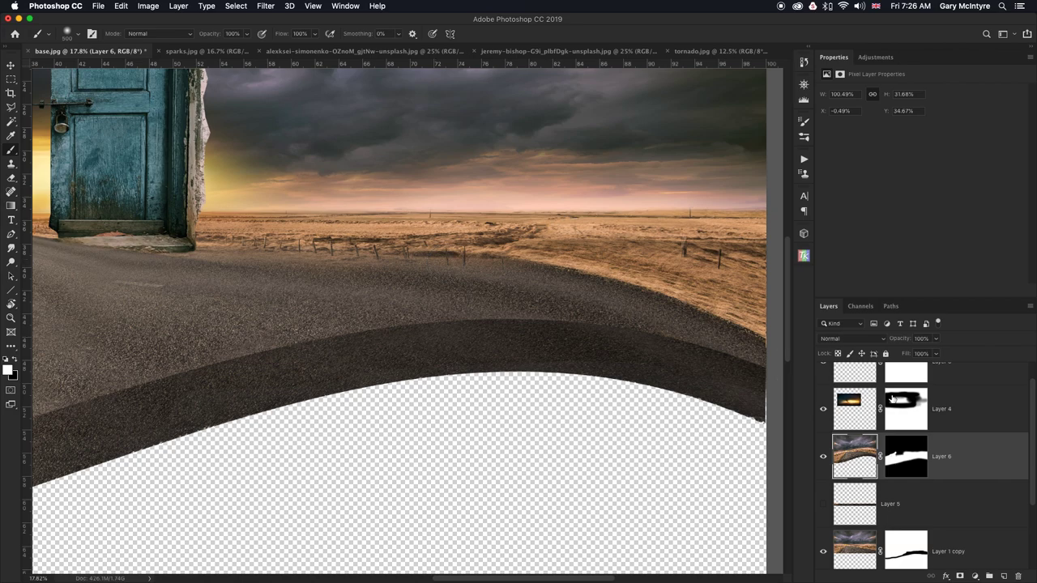
pyautogui.click(916, 452)
pyautogui.press('x')
pyautogui.moveTo(493, 257)
pyautogui.mouseDown()
pyautogui.moveTo(432, 262)
pyautogui.moveTo(594, 272)
pyautogui.moveTo(496, 261)
pyautogui.mouseUp()
pyautogui.moveTo(648, 284)
pyautogui.mouseDown()
pyautogui.moveTo(464, 271)
pyautogui.moveTo(494, 271)
pyautogui.moveTo(351, 284)
pyautogui.mouseUp()
pyautogui.press('[')
pyautogui.press('[')
pyautogui.press('[')
pyautogui.press('[')
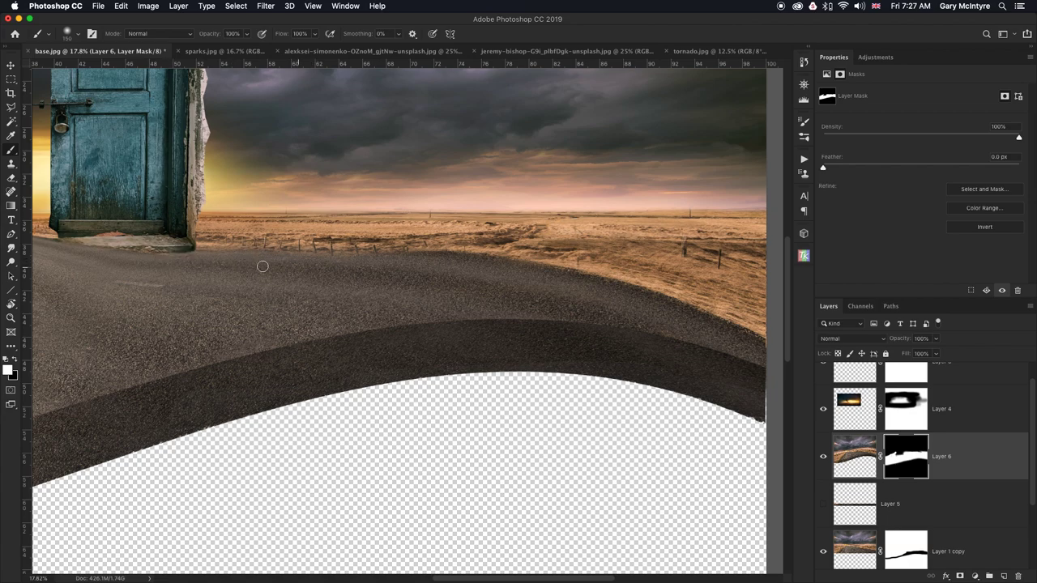
# Touch up Layer 6's mask along the left road verge below the door frame's left pillar with the 150 px brush.
pyautogui.moveTo(328, 282); pyautogui.dragTo(762, 288)
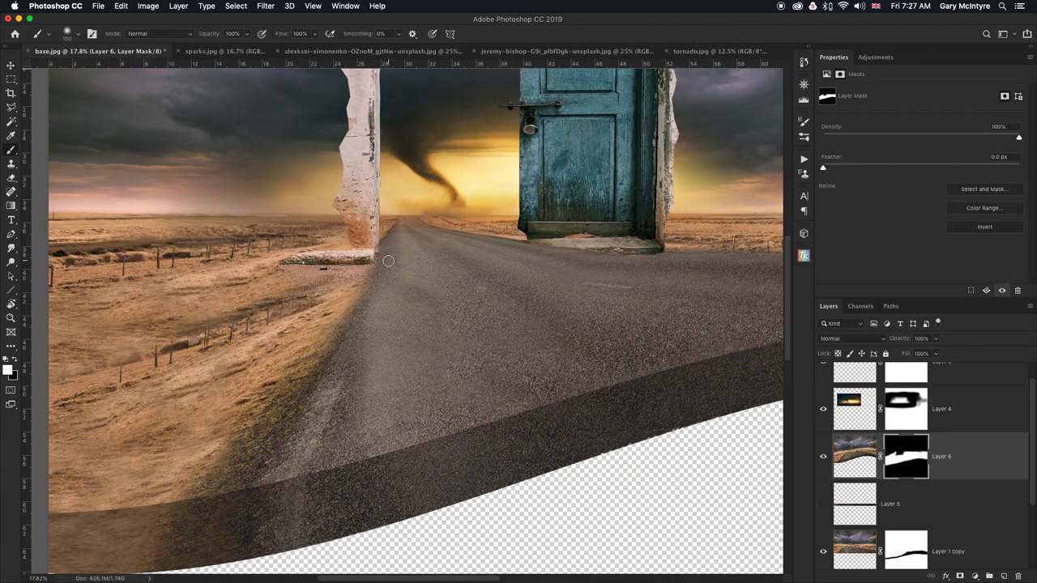
pyautogui.moveTo(381, 279)
pyautogui.mouseDown()
pyautogui.moveTo(381, 248)
pyautogui.moveTo(356, 306)
pyautogui.mouseUp()
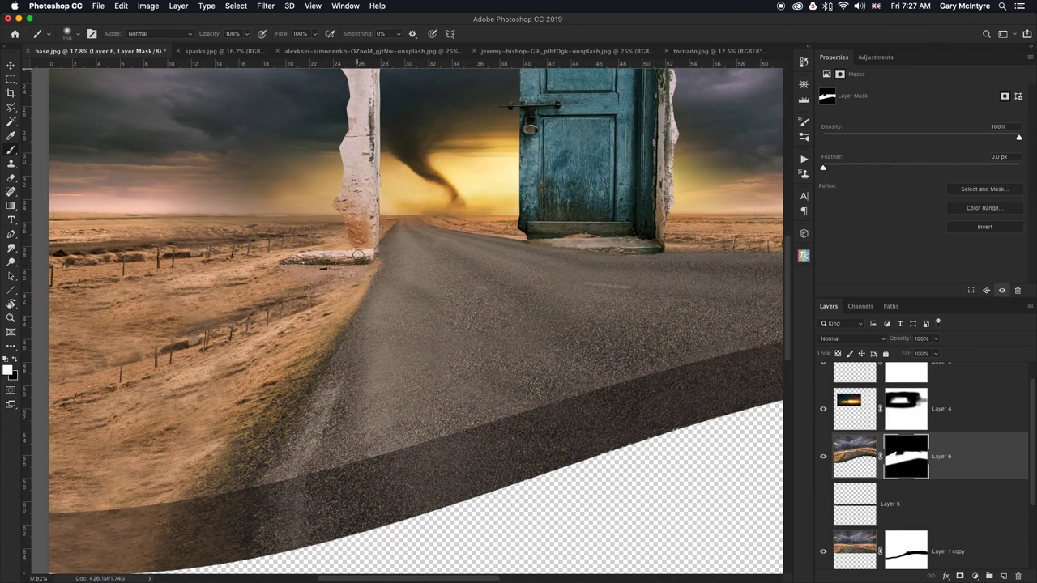
pyautogui.scroll(2, 600, 227)
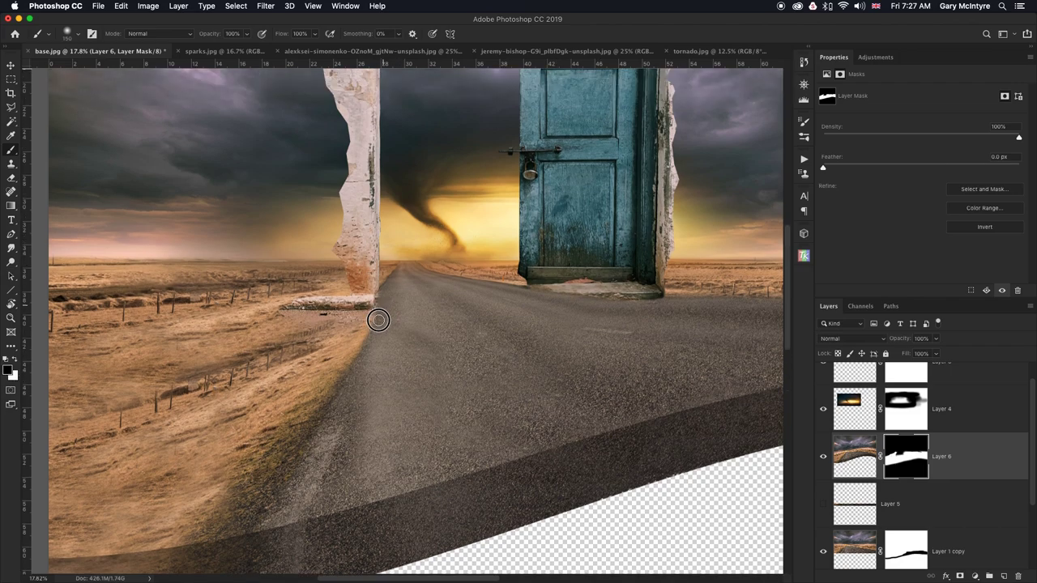
# Blend away the lower fence in the left field on Layer 6's mask with a 600 px brush.
pyautogui.hscroll(-5, 379, 315)
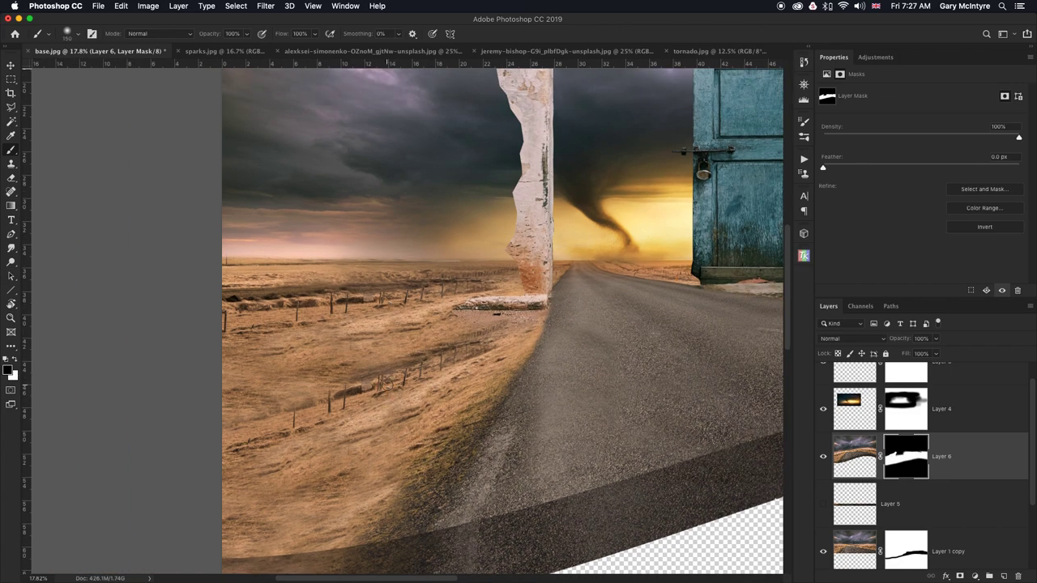
pyautogui.press(']')
pyautogui.press(']')
pyautogui.press(']')
pyautogui.press(']')
pyautogui.press(']')
pyautogui.press(']')
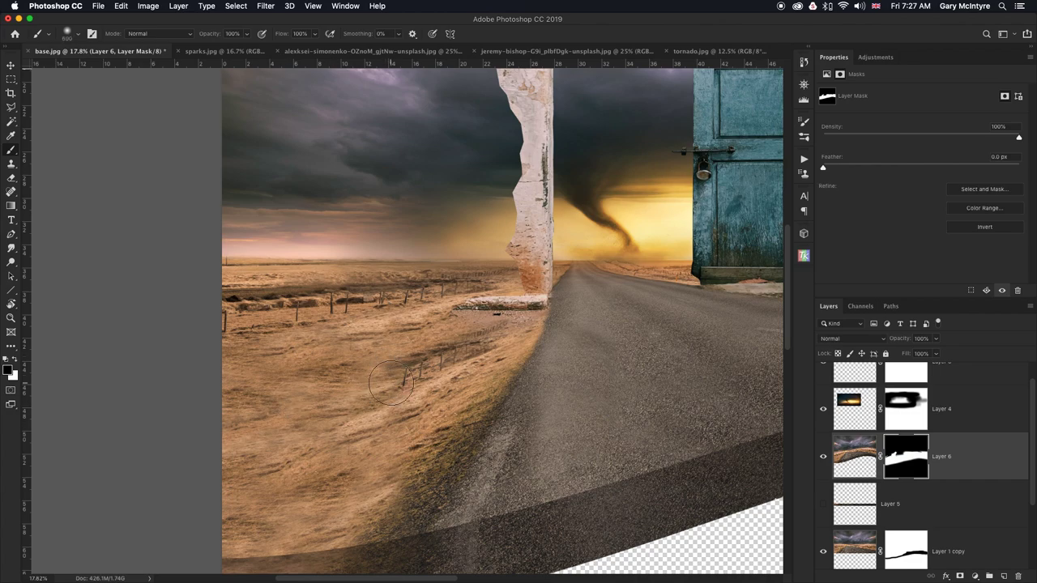
pyautogui.press('x')
pyautogui.moveTo(323, 485)
pyautogui.mouseDown()
pyautogui.moveTo(267, 373)
pyautogui.moveTo(349, 340)
pyautogui.mouseUp()
pyautogui.press('x')
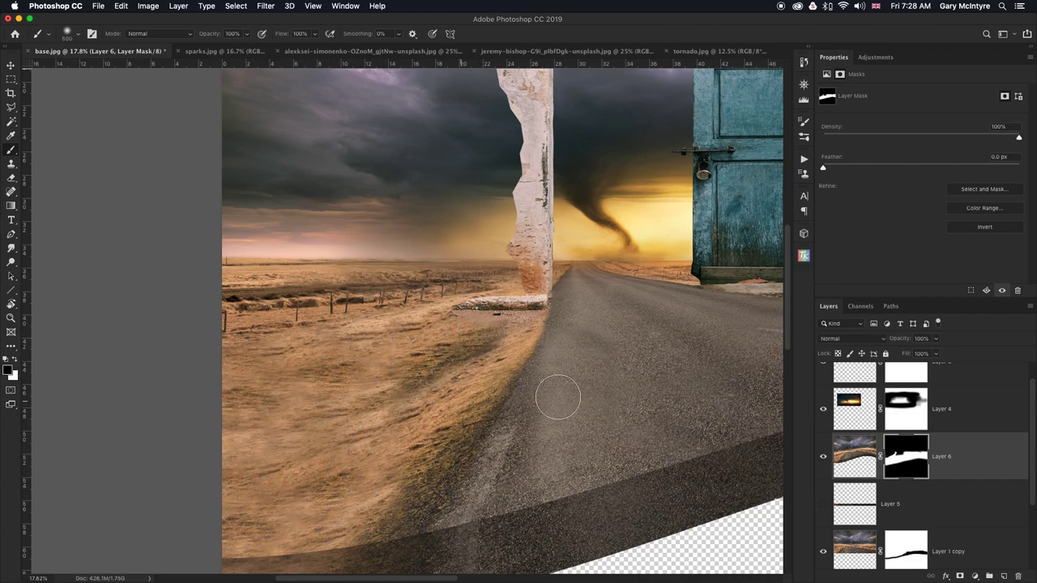
# Show the dark blue water layer (Layer 2) beneath the curved road strip.
pyautogui.press('super+0')
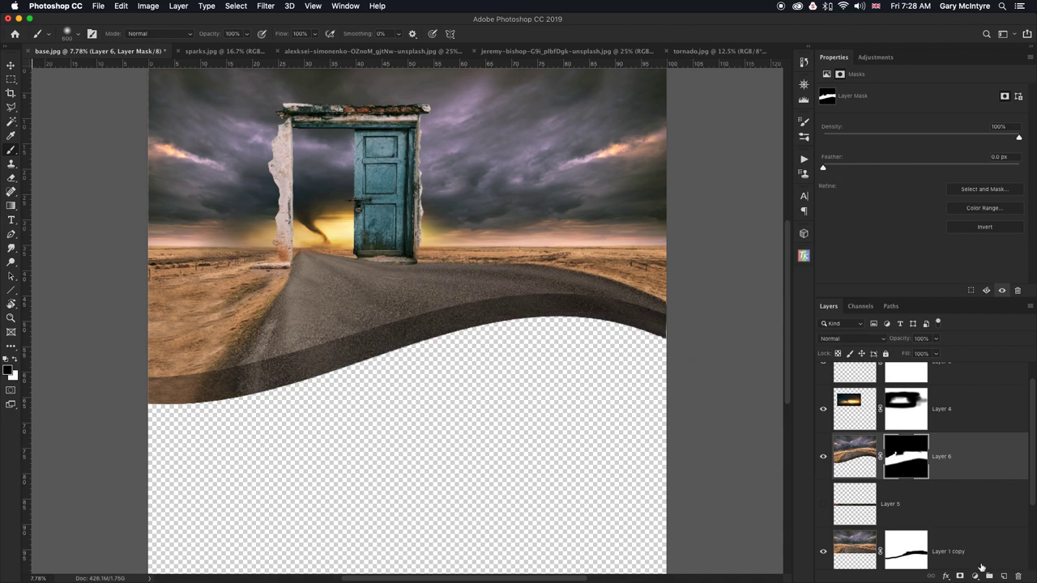
pyautogui.scroll(-4, 996, 519)
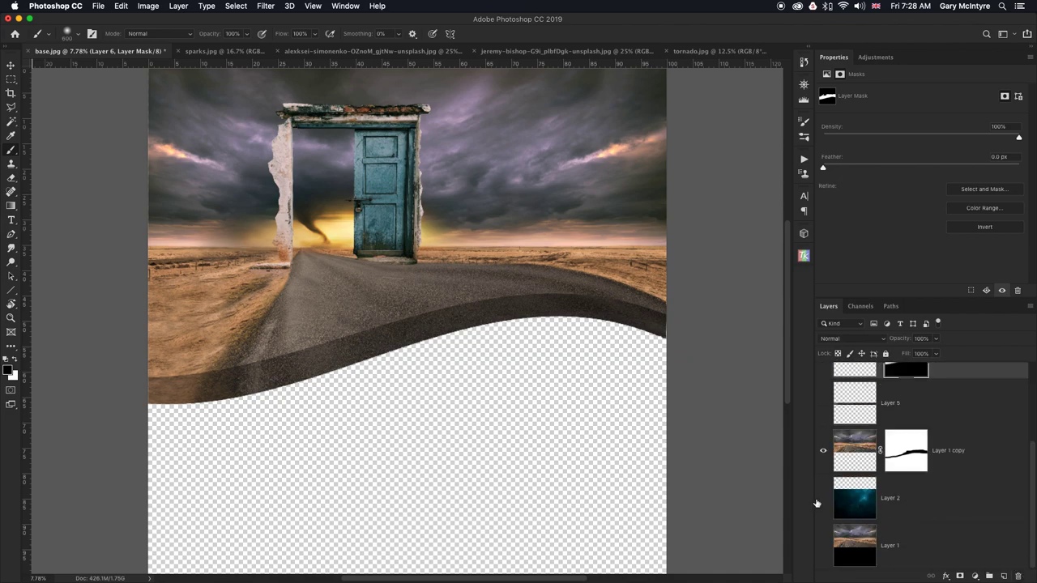
pyautogui.click(823, 498)
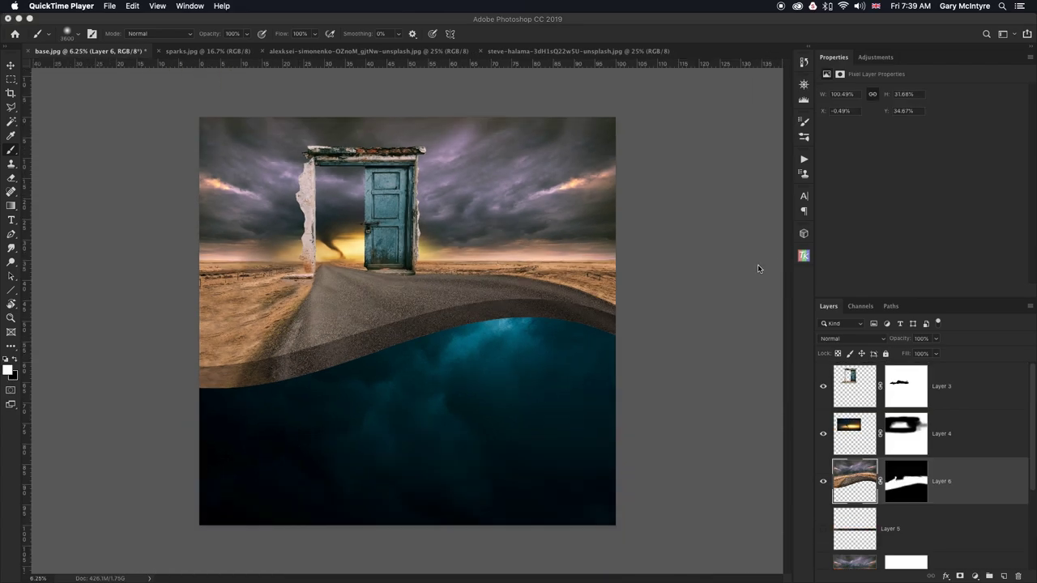
# Copy the underwater diver photo into base.jpg as a layer above Layer 6 and move it into the lower-right water area.
pyautogui.click(534, 54)
pyautogui.click(534, 51)
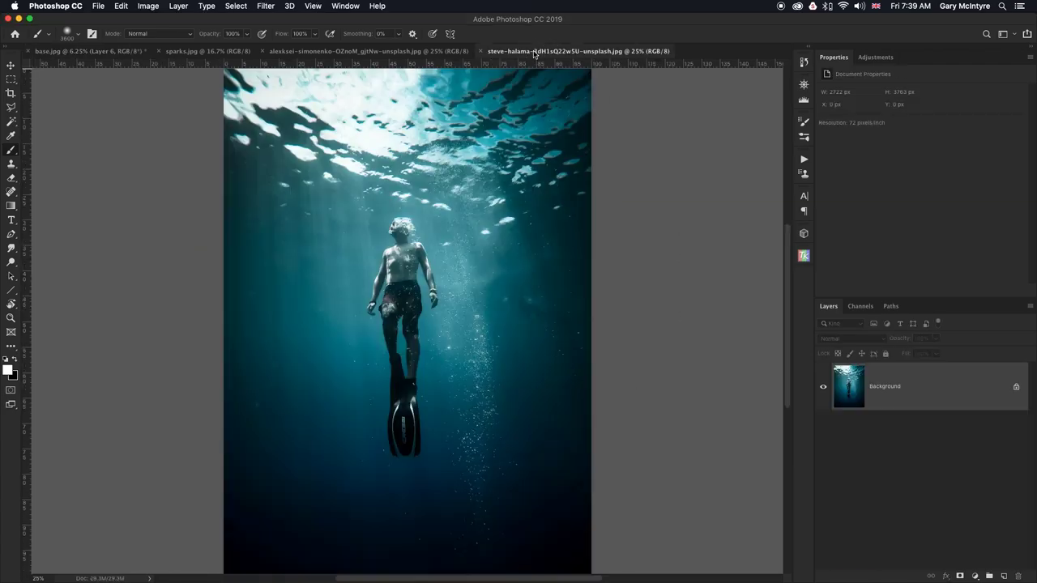
pyautogui.moveTo(846, 387); pyautogui.dragTo(441, 392)
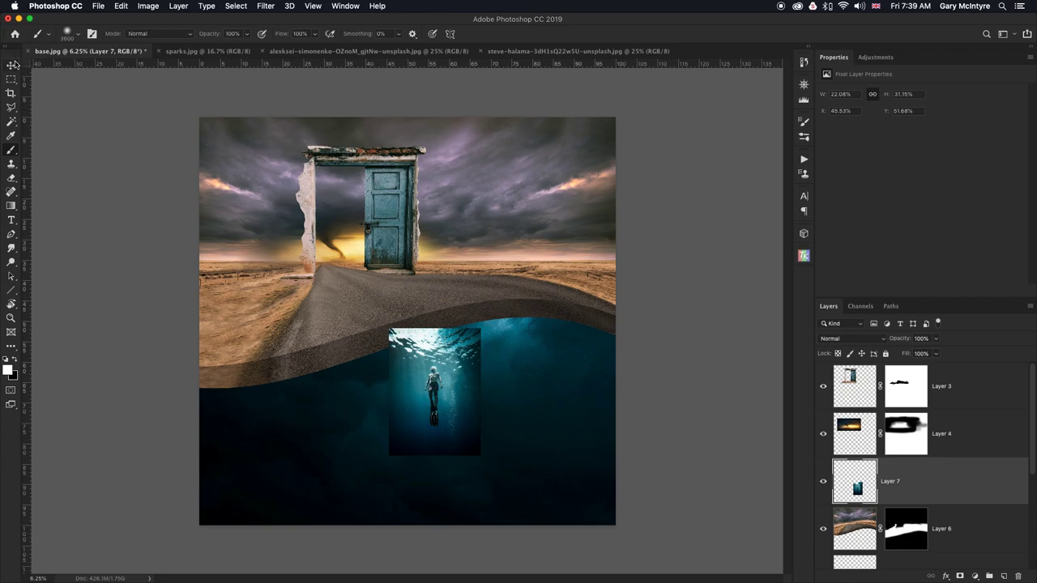
pyautogui.click(10, 64)
pyautogui.moveTo(422, 371); pyautogui.dragTo(485, 400)
# Enlarge the diver photo to about 57% of the canvas width, fit it over the lower-right area, and add a white layer mask.
pyautogui.press('super+minus')
pyautogui.press('super+minus')
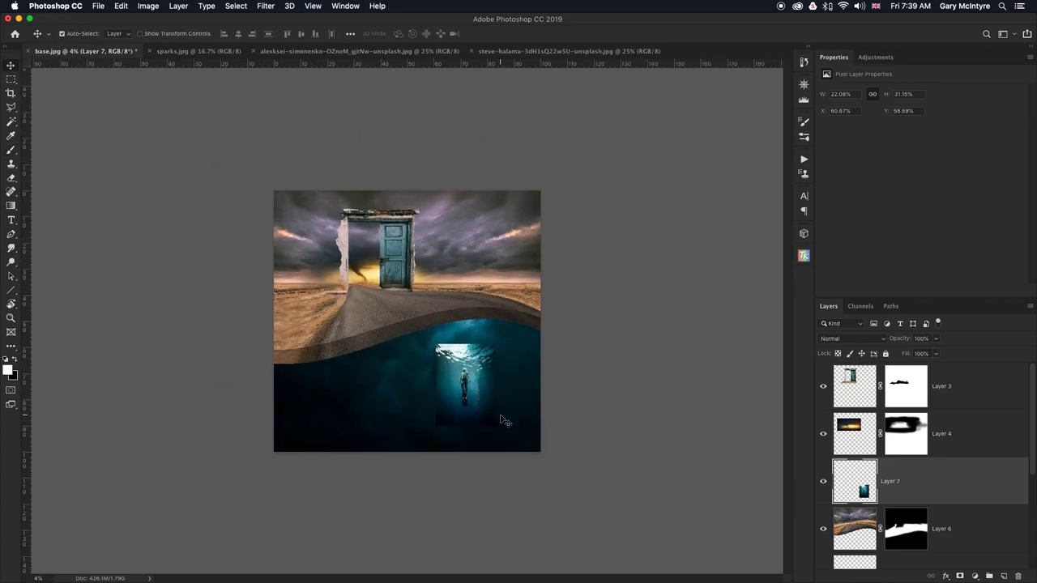
pyautogui.press('super+t')
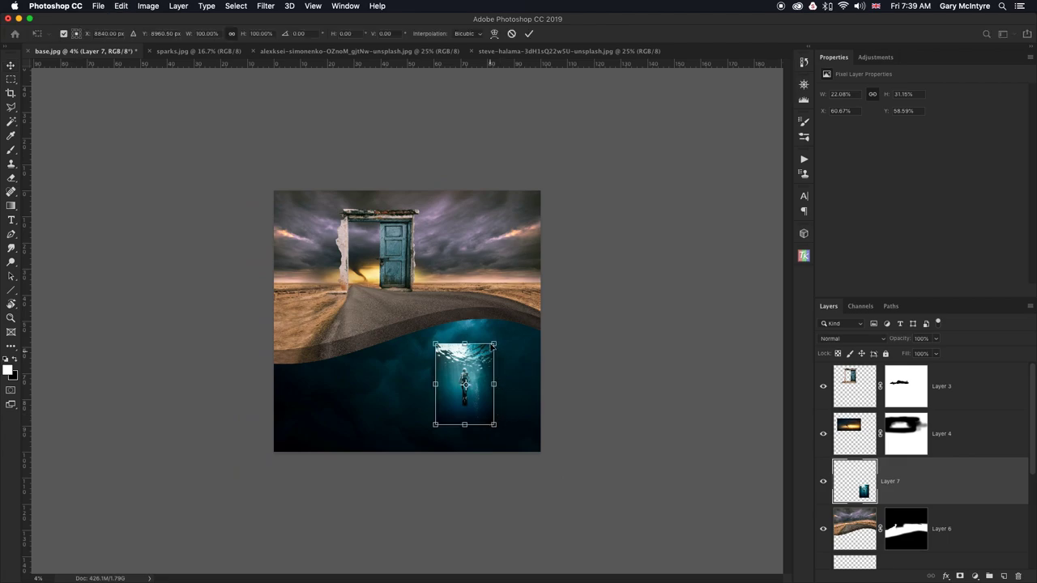
pyautogui.moveTo(493, 344); pyautogui.dragTo(580, 224)
pyautogui.moveTo(516, 405); pyautogui.dragTo(474, 461)
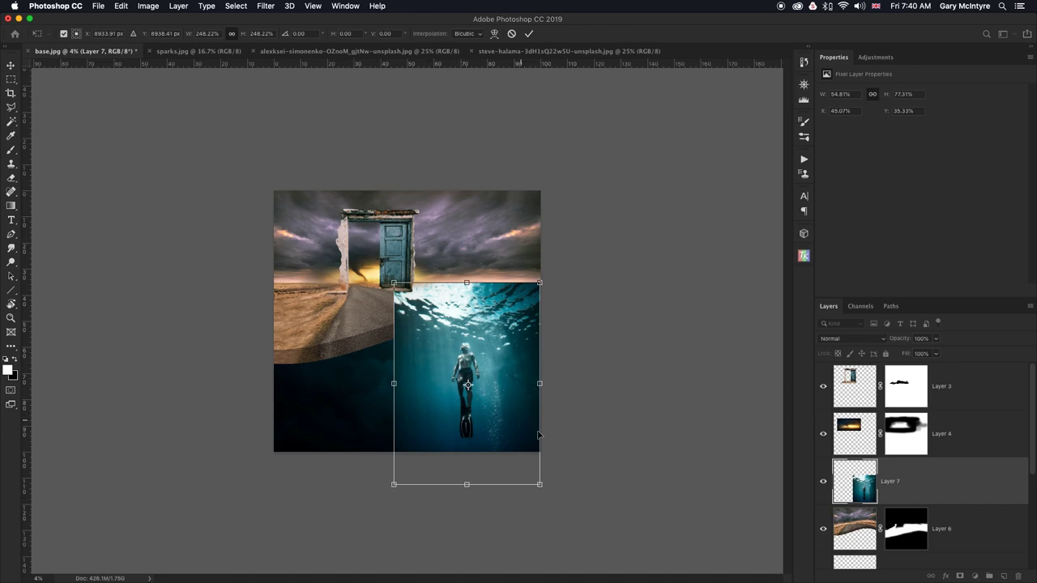
pyautogui.moveTo(540, 484); pyautogui.dragTo(545, 492)
pyautogui.moveTo(506, 402); pyautogui.dragTo(500, 397)
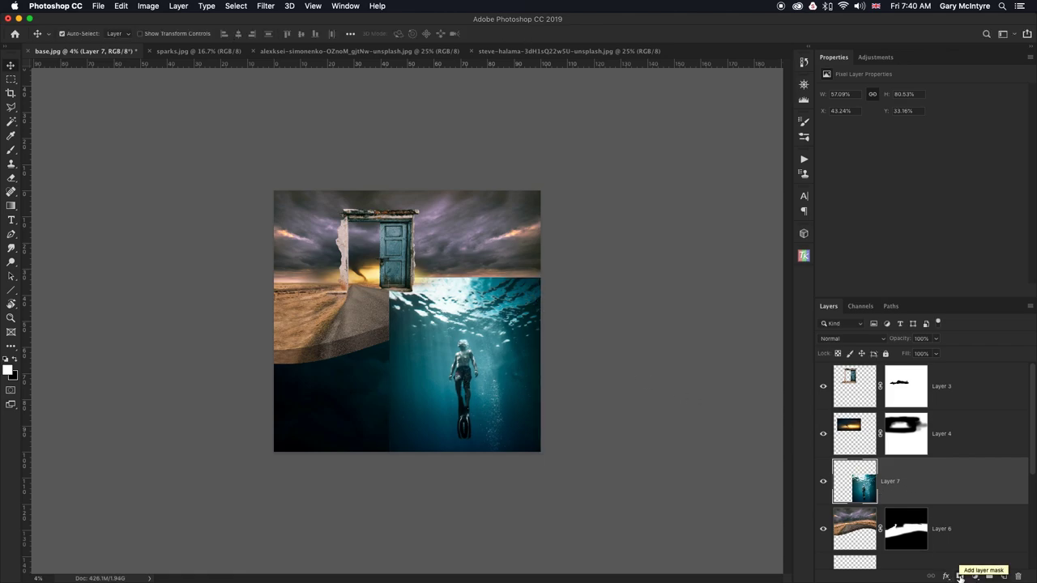
pyautogui.click(959, 575)
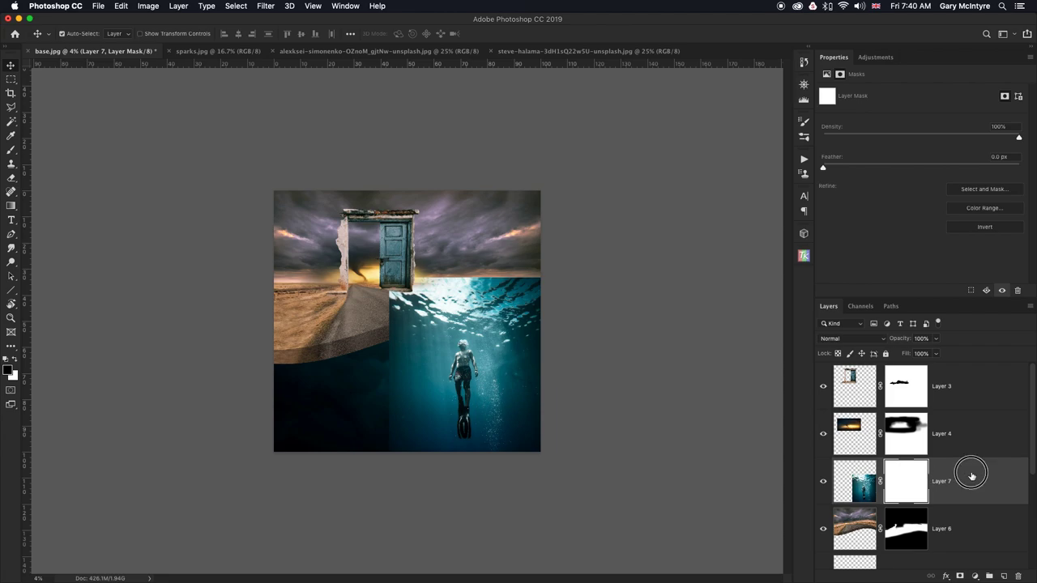
pyautogui.press('super+2')
# Add a Brightness/Contrast adjustment clipped to the diver layer with brightness set to -91.
pyautogui.click(873, 58)
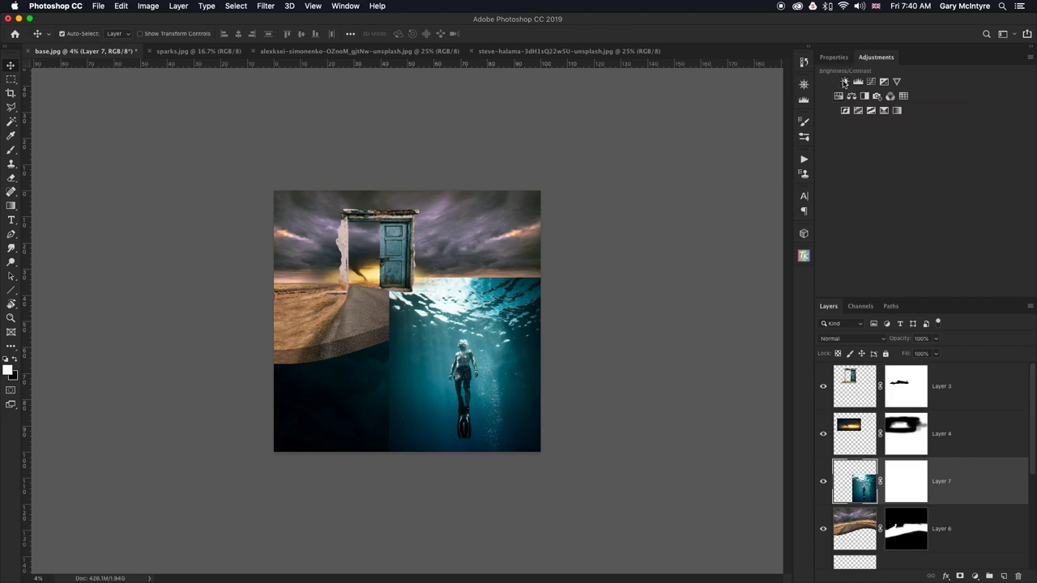
pyautogui.click(845, 82)
pyautogui.moveTo(921, 122); pyautogui.dragTo(875, 123)
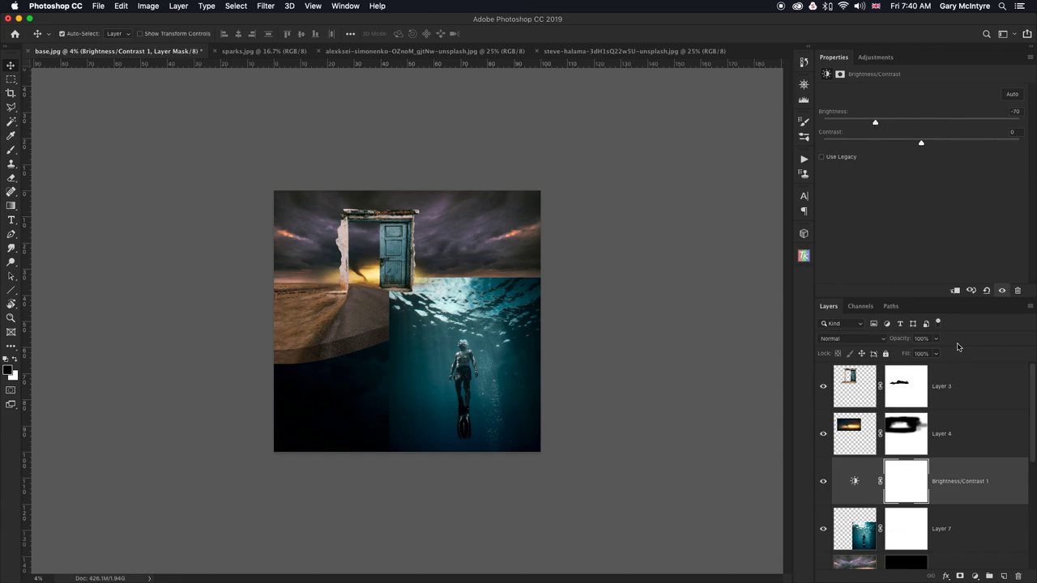
pyautogui.click(956, 292)
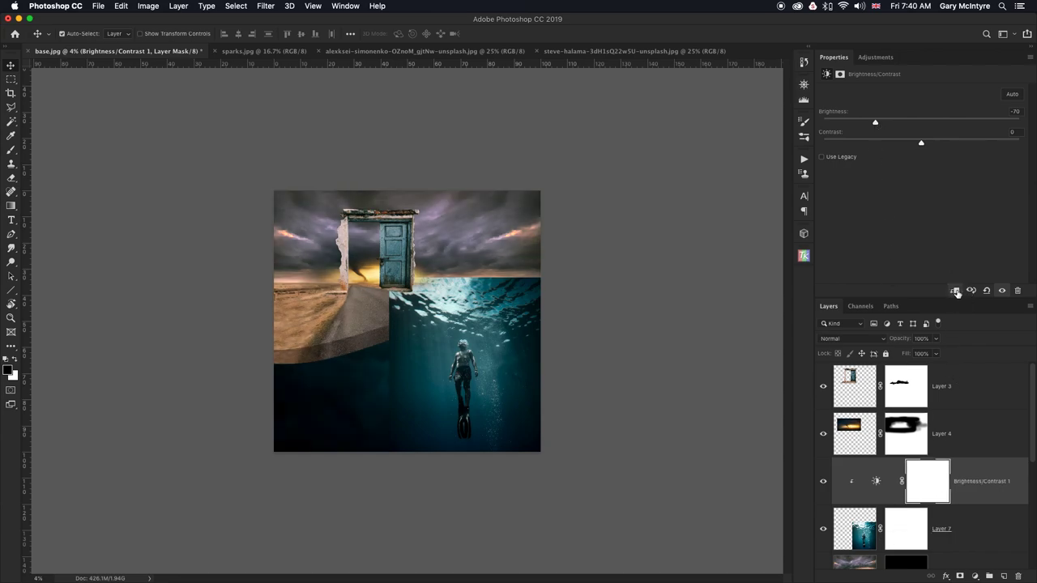
pyautogui.moveTo(874, 123)
pyautogui.mouseDown()
pyautogui.moveTo(844, 124)
pyautogui.moveTo(902, 124)
pyautogui.moveTo(807, 136)
pyautogui.moveTo(880, 134)
pyautogui.moveTo(862, 137)
pyautogui.mouseUp()
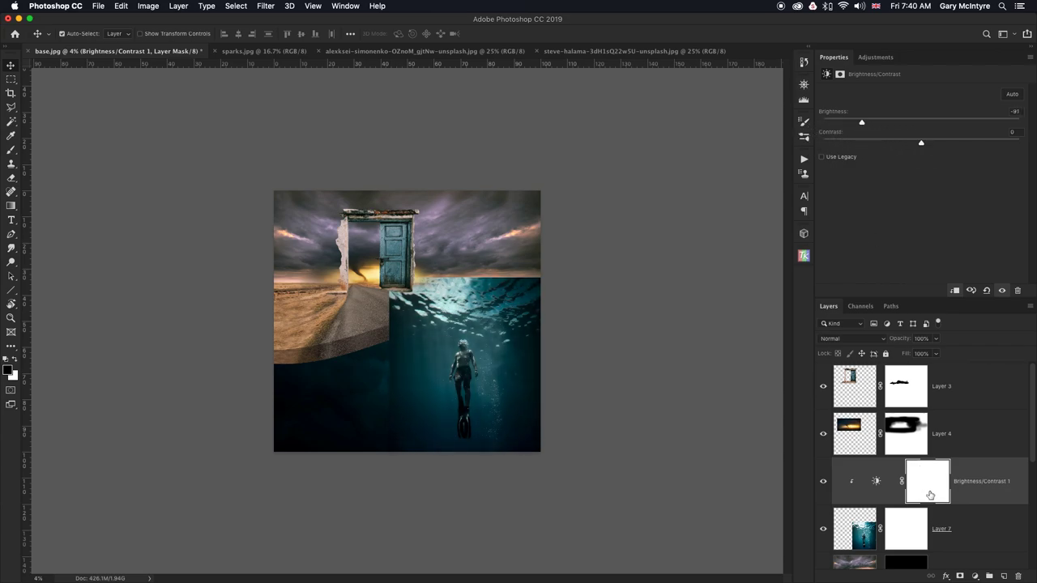
# Paint black on the diver layer's mask with a large soft brush to remove the water covering the road and horizon.
pyautogui.click(918, 527)
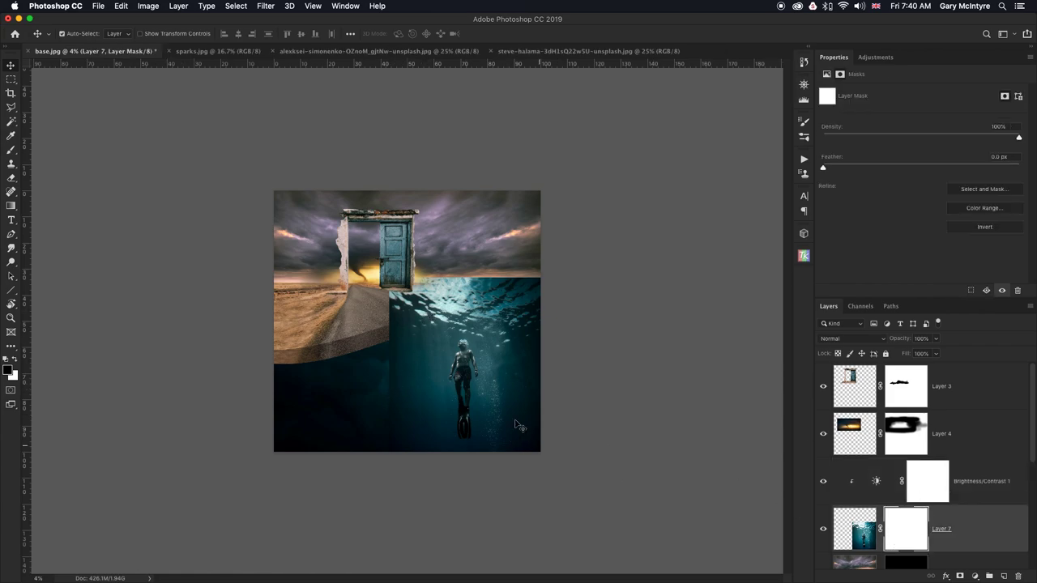
pyautogui.click(10, 149)
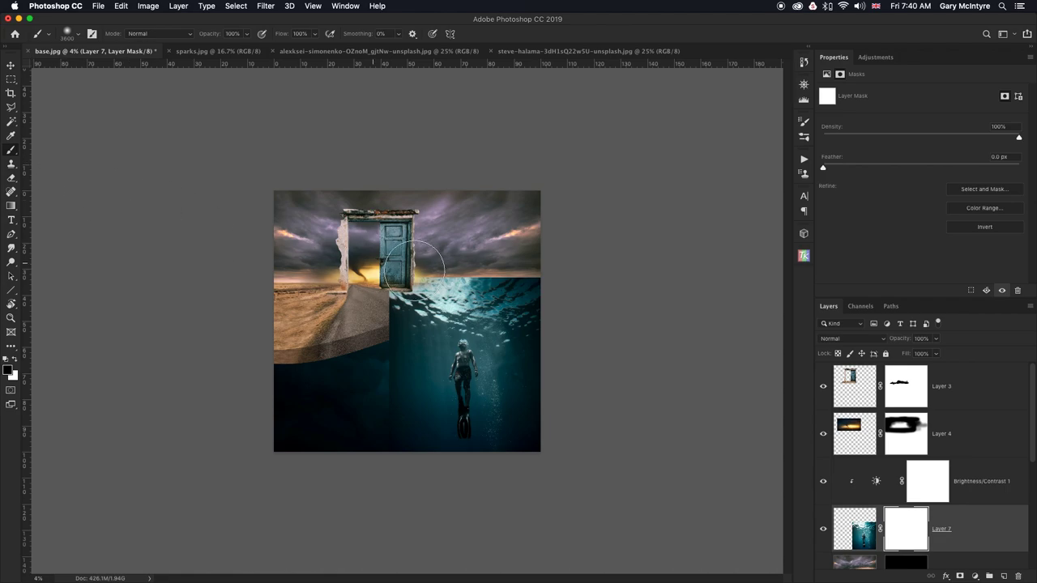
pyautogui.moveTo(406, 281)
pyautogui.mouseDown()
pyautogui.moveTo(523, 272)
pyautogui.moveTo(530, 279)
pyautogui.moveTo(479, 276)
pyautogui.moveTo(562, 310)
pyautogui.moveTo(505, 280)
pyautogui.moveTo(527, 306)
pyautogui.mouseUp()
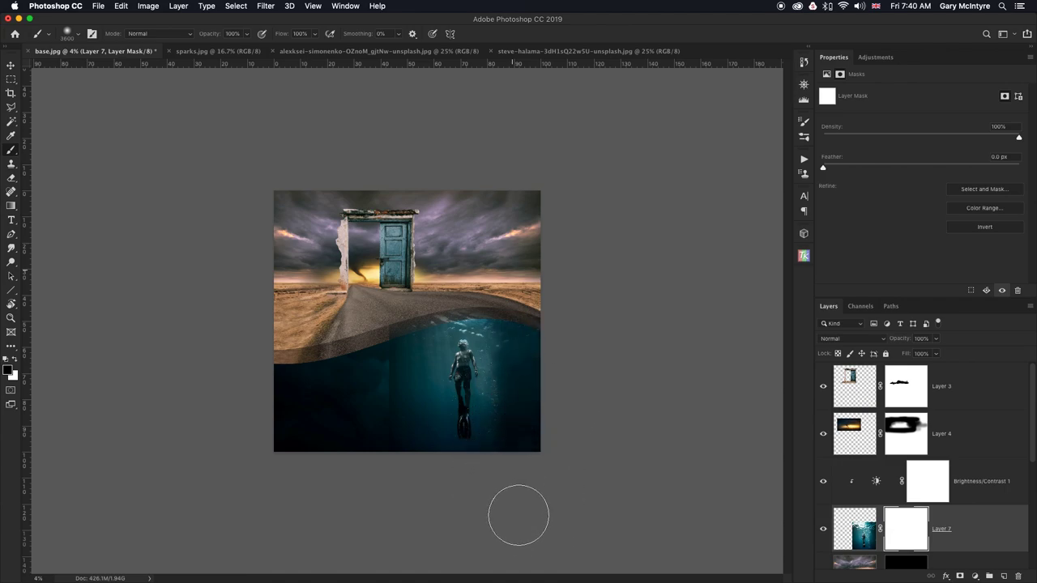
# Blend the diver photo's left and right sides into the dark water by painting black on its mask with the large soft brush.
pyautogui.moveTo(387, 446); pyautogui.dragTo(390, 300)
pyautogui.press('[')
pyautogui.press('[')
pyautogui.press('[')
pyautogui.press('[')
pyautogui.press('[')
pyautogui.press('[')
pyautogui.press('[')
pyautogui.press('[')
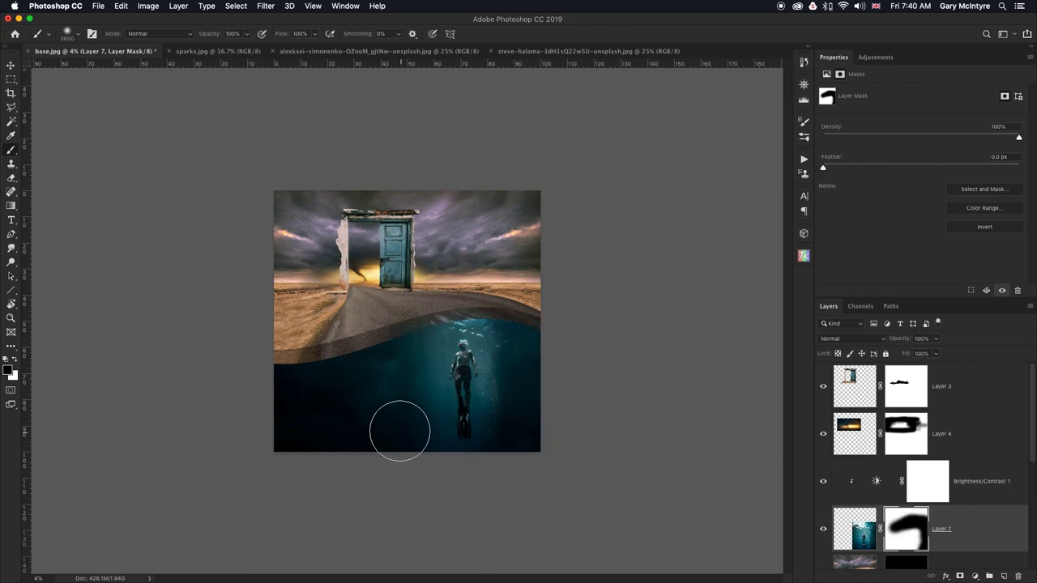
pyautogui.moveTo(402, 397)
pyautogui.mouseDown()
pyautogui.moveTo(397, 348)
pyautogui.moveTo(417, 359)
pyautogui.mouseUp()
pyautogui.press(']')
pyautogui.press(']')
pyautogui.press(']')
pyautogui.press(']')
pyautogui.press(']')
pyautogui.press(']')
pyautogui.press(']')
pyautogui.press(']')
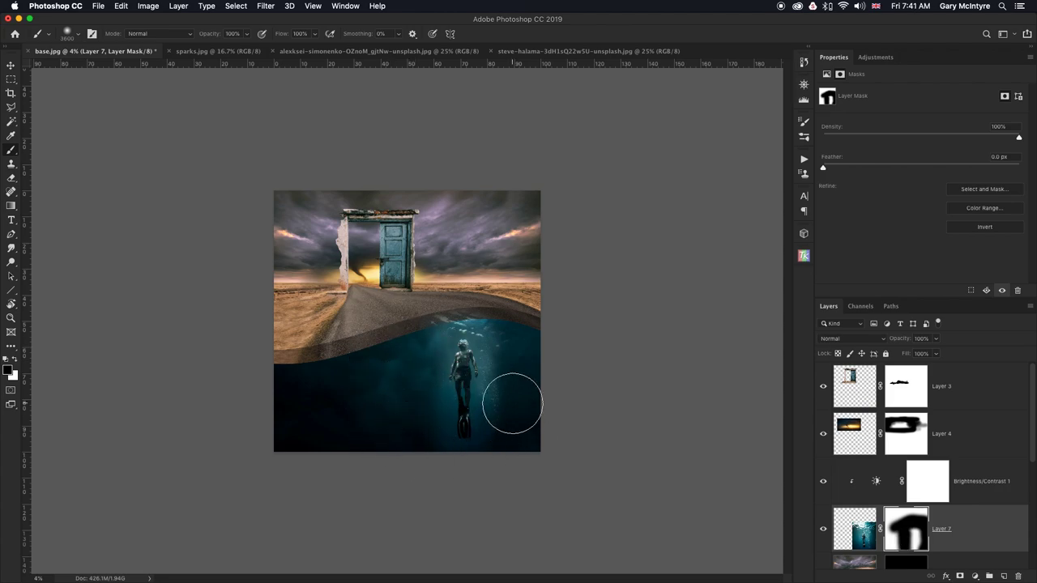
pyautogui.moveTo(531, 428)
pyautogui.mouseDown()
pyautogui.moveTo(514, 405)
pyautogui.moveTo(551, 428)
pyautogui.moveTo(560, 397)
pyautogui.mouseUp()
# Reduce the brush to 700 px and paint black on the diver mask along the water's top edge under the curved road strip.
pyautogui.press('z')
pyautogui.moveTo(468, 316); pyautogui.dragTo(511, 308)
pyautogui.press('b')
pyautogui.press('[')
pyautogui.press('[')
pyautogui.press('[')
pyautogui.press('[')
pyautogui.press('[')
pyautogui.press('[')
pyautogui.press('[')
pyautogui.press('[')
pyautogui.press('[')
pyautogui.press('[')
pyautogui.press('[')
pyautogui.press('[')
pyautogui.press('[')
pyautogui.press('[')
pyautogui.press('[')
pyautogui.press('[')
pyautogui.press('[')
pyautogui.press('[')
pyautogui.press('[')
pyautogui.press('[')
pyautogui.press('[')
pyautogui.press('[')
pyautogui.press('[')
pyautogui.press('[')
pyautogui.press('[')
pyautogui.press('[')
pyautogui.press('[')
pyautogui.press('[')
pyautogui.press('[')
pyautogui.press('[')
pyautogui.press('[')
pyautogui.press('[')
pyautogui.moveTo(584, 317)
pyautogui.mouseDown()
pyautogui.moveTo(463, 319)
pyautogui.moveTo(469, 331)
pyautogui.moveTo(461, 329)
pyautogui.moveTo(543, 323)
pyautogui.mouseUp()
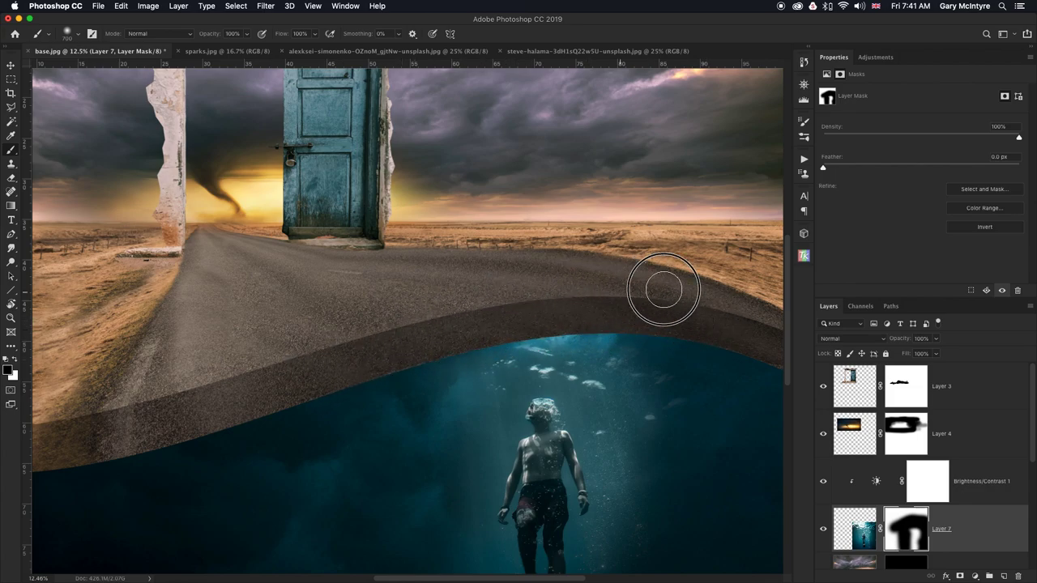
pyautogui.press('[')
pyautogui.press('[')
pyautogui.press('[')
pyautogui.scroll(-1, 619, 362)
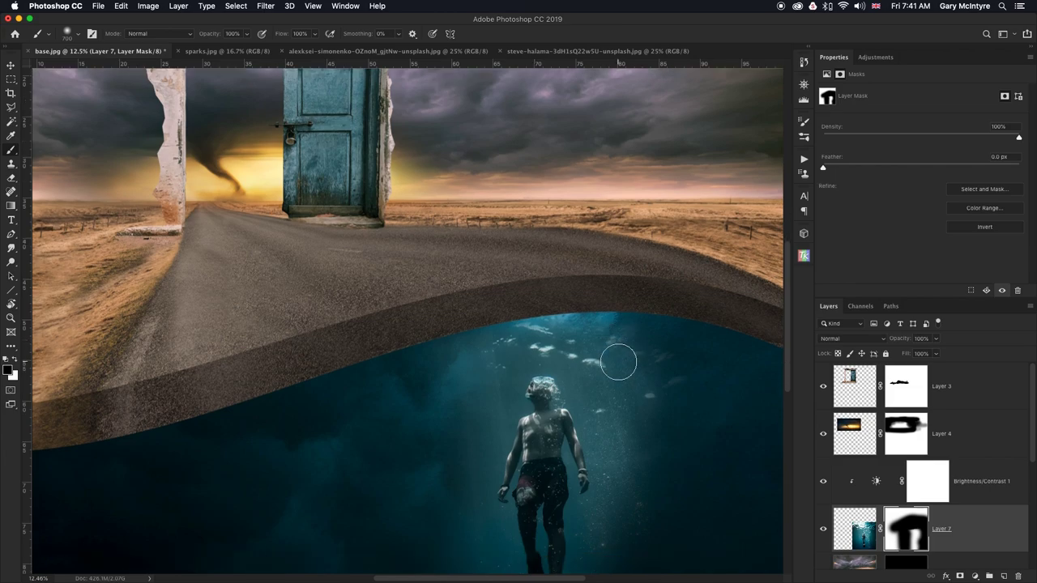
# Refine the diver mask around the diver and under the road strip with the black brush, then make the layer's image active.
pyautogui.scroll(-6, 619, 362)
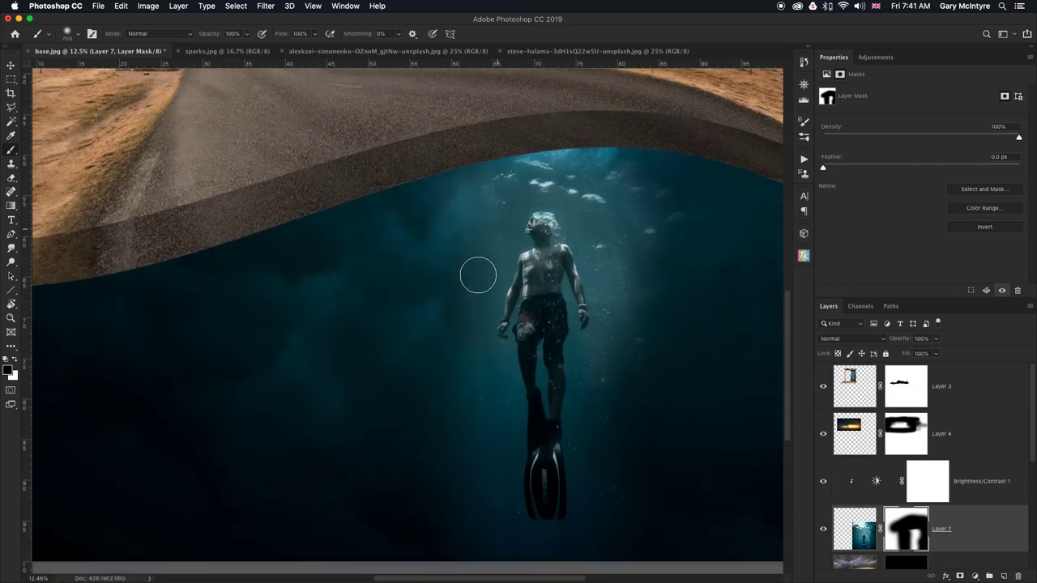
pyautogui.press(']')
pyautogui.press(']')
pyautogui.press(']')
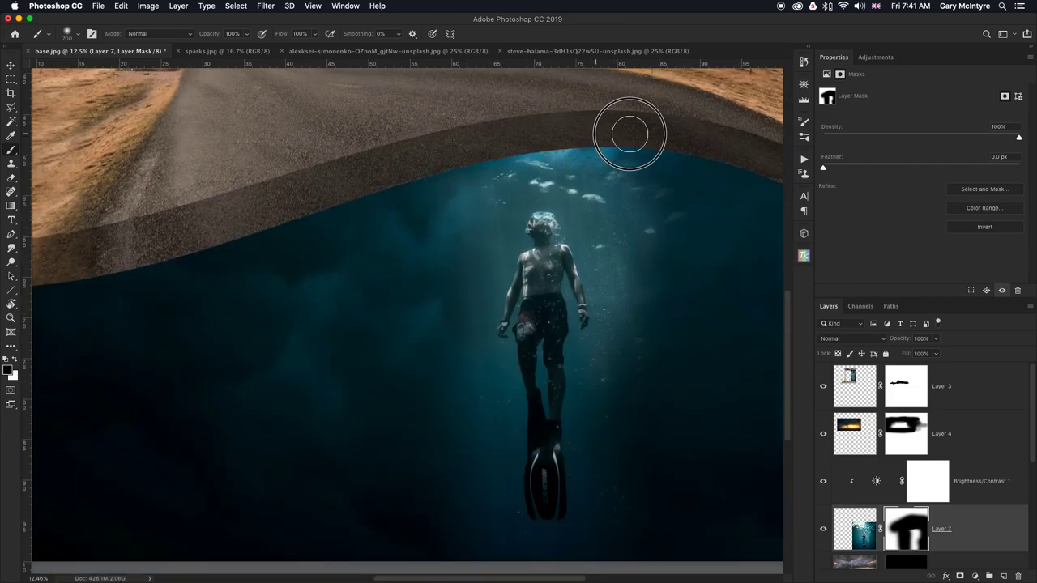
pyautogui.press('[')
pyautogui.press('[')
pyautogui.press('[')
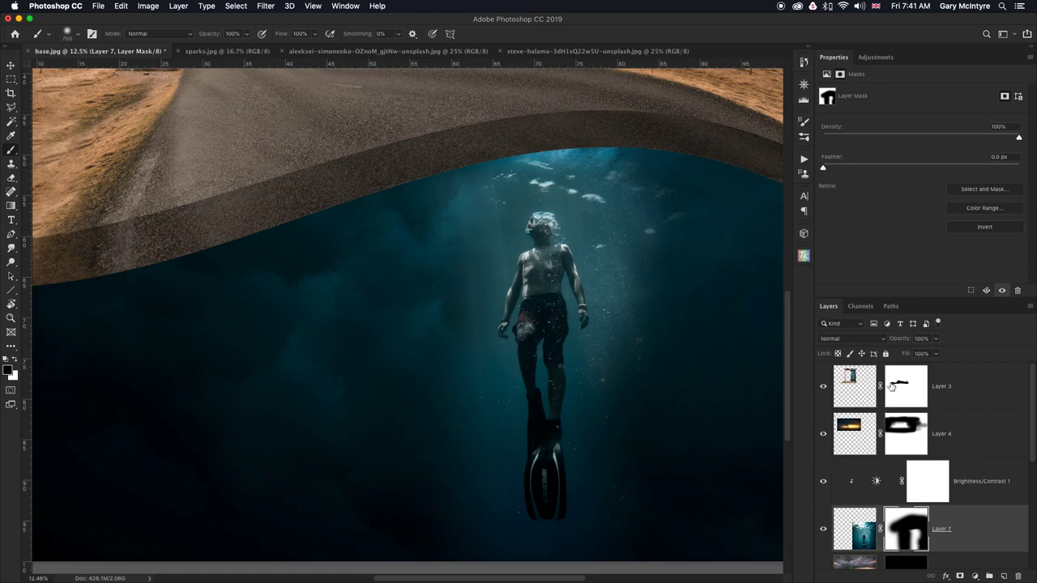
pyautogui.click(960, 526)
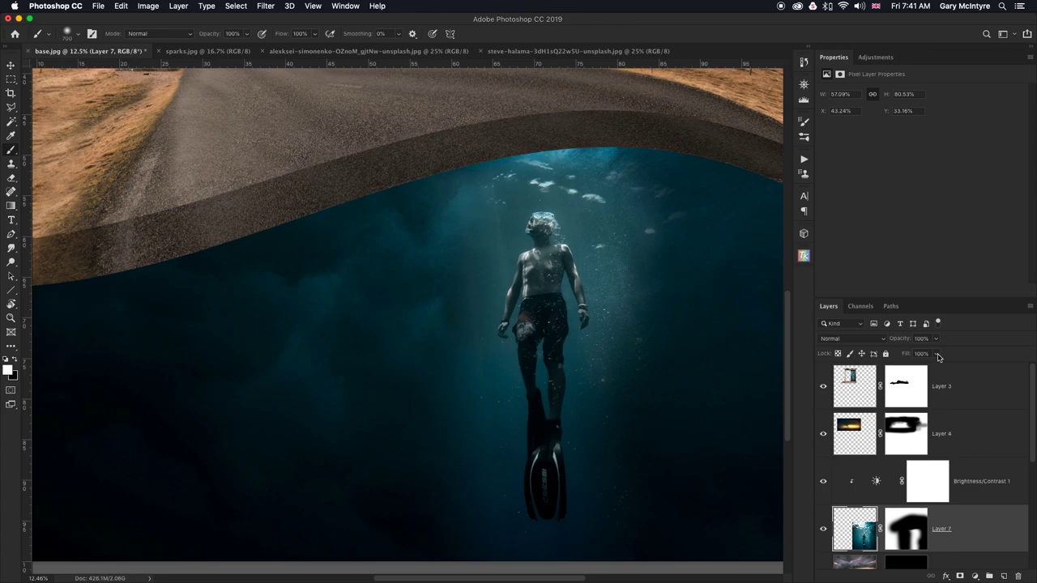
pyautogui.press('super+minus')
pyautogui.press('super+minus')
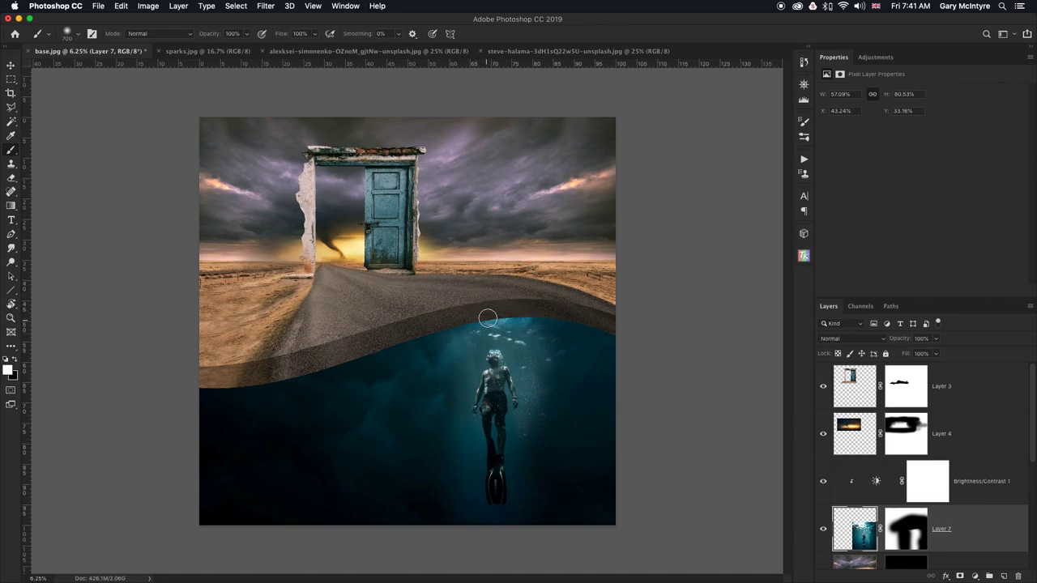
# Lower the diver layer's opacity to 45% and set the brightness of its clipped Brightness/Contrast adjustment to -134.
pyautogui.scroll(-3, 952, 494)
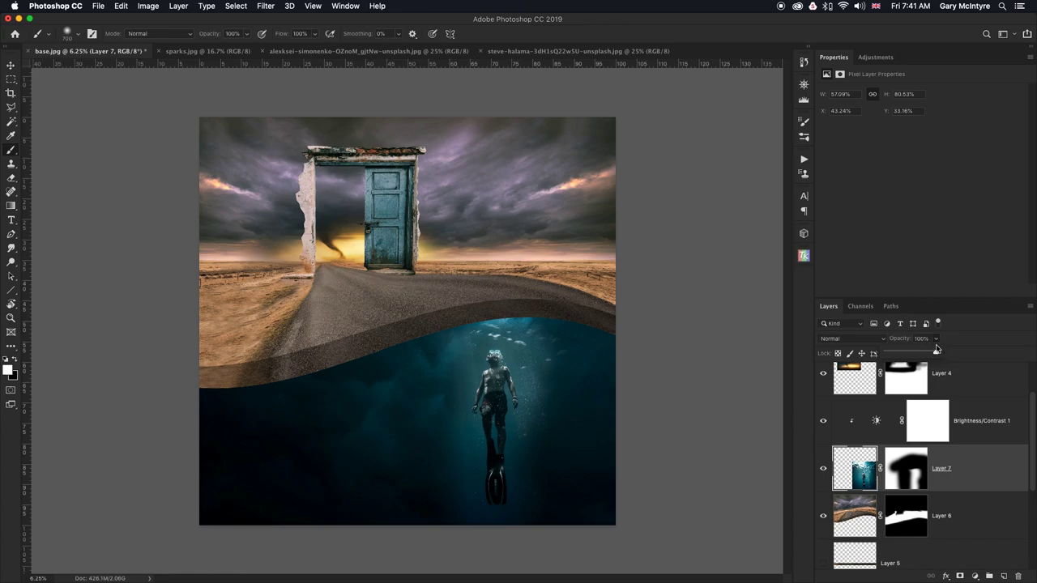
pyautogui.moveTo(935, 354); pyautogui.dragTo(909, 354)
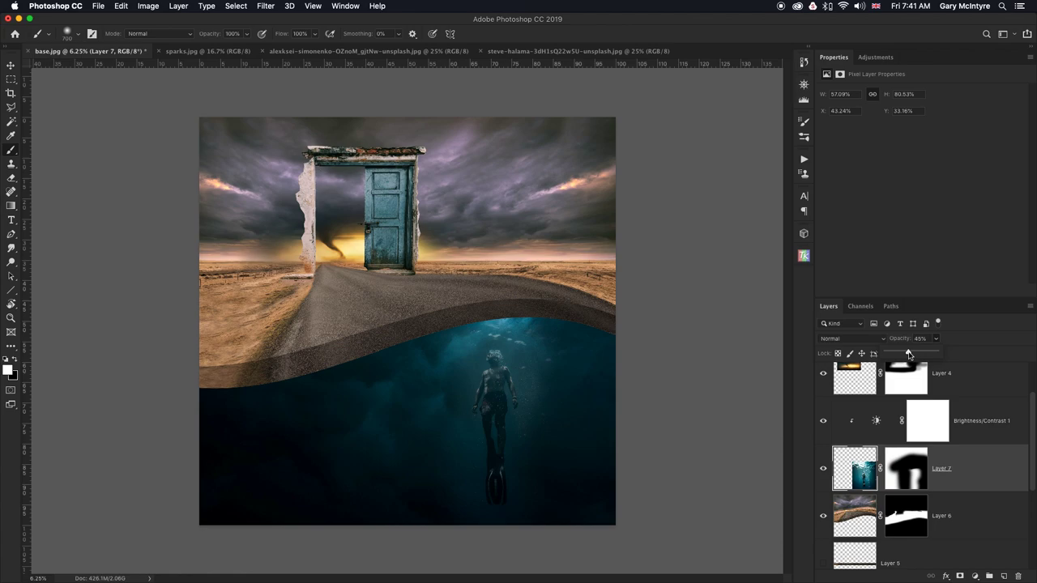
pyautogui.click(875, 422)
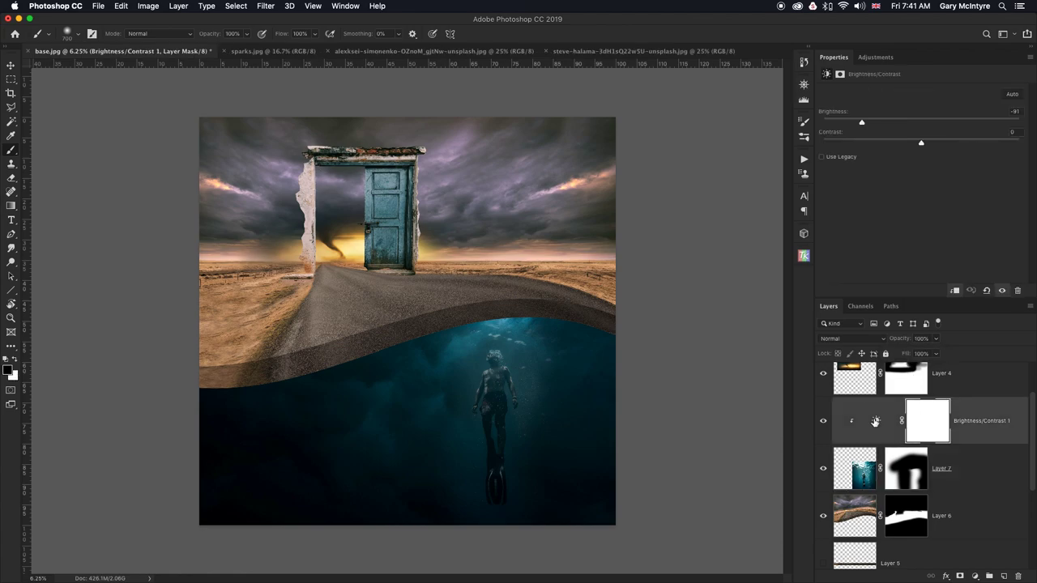
pyautogui.moveTo(860, 123); pyautogui.dragTo(832, 123)
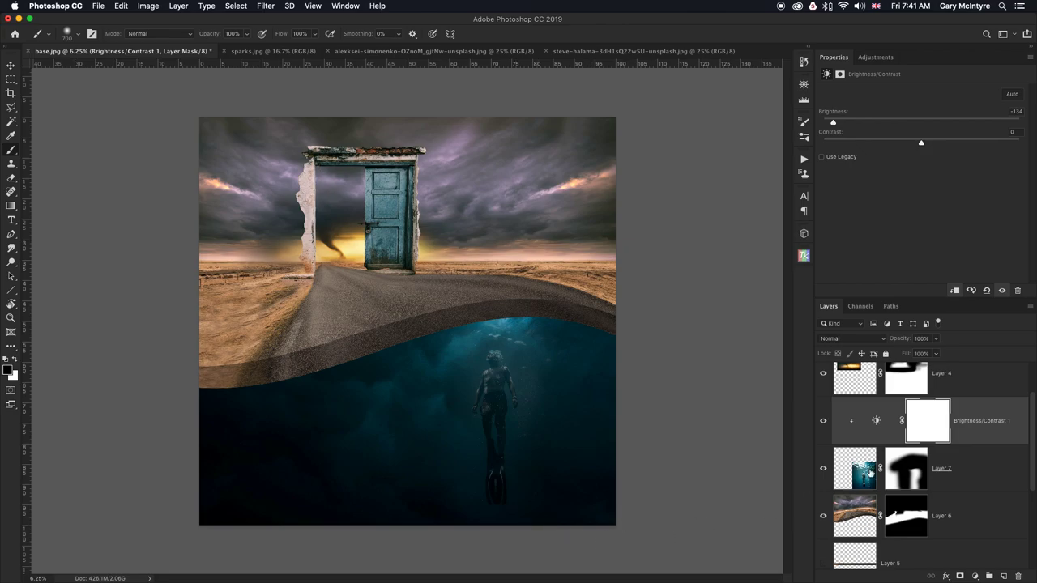
# Paint black on the diver layer's mask around the lower water and fins with an 1100 px brush at 33% opacity.
pyautogui.click(918, 483)
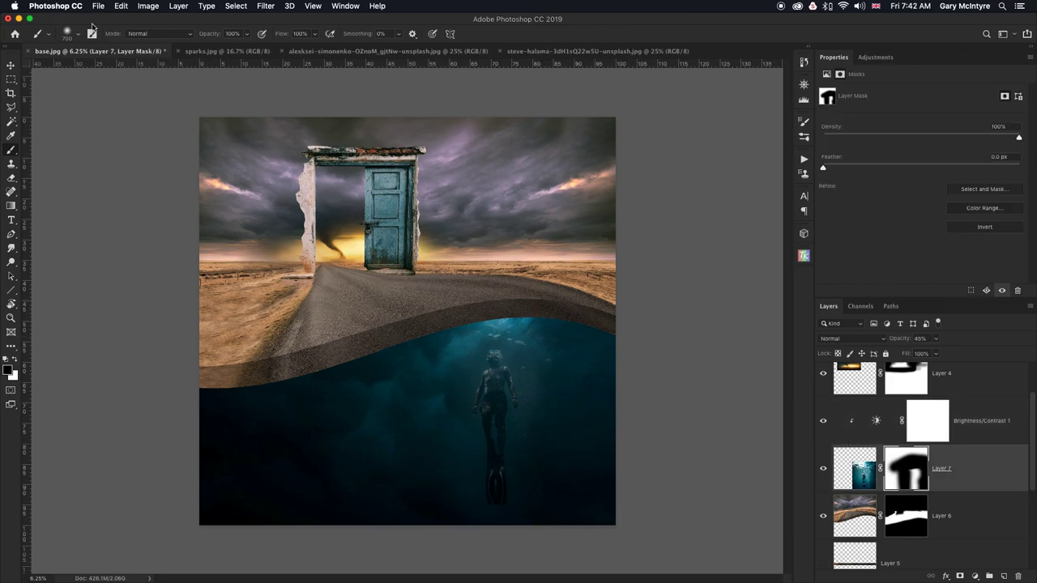
pyautogui.click(245, 35)
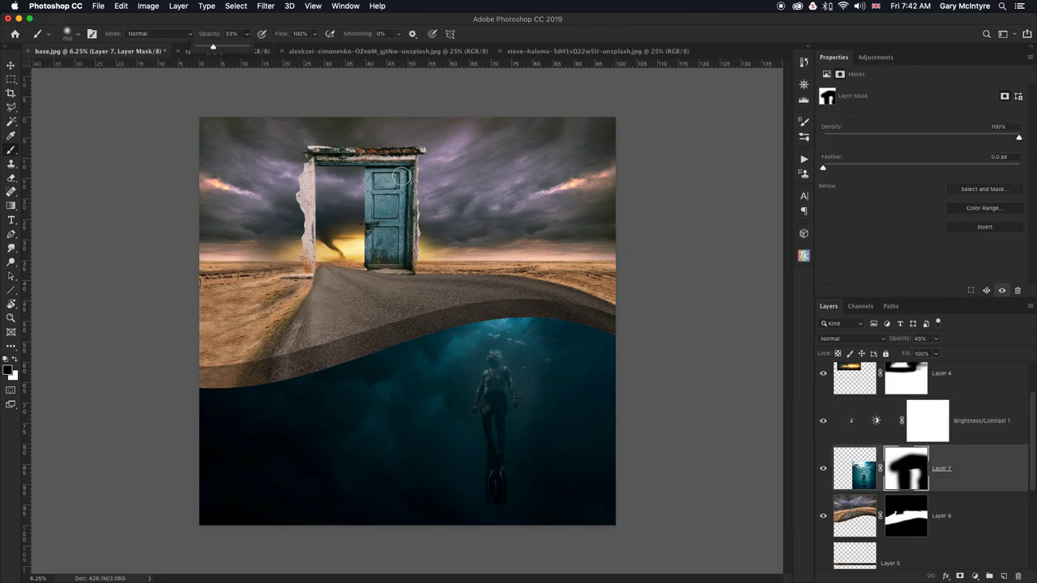
pyautogui.press('Return')
pyautogui.press(']')
pyautogui.press(']')
pyautogui.press(']')
pyautogui.press(']')
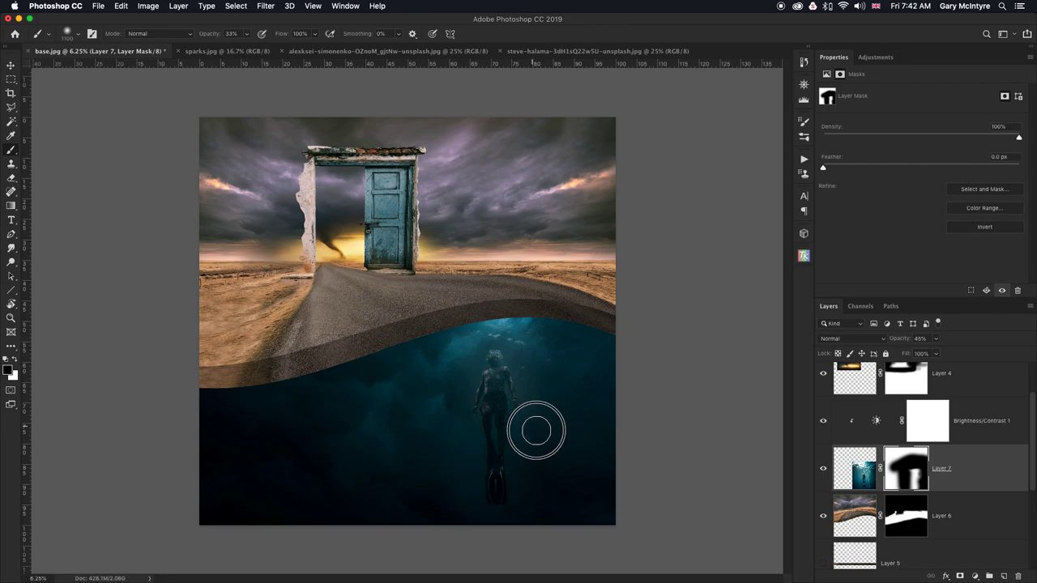
pyautogui.moveTo(538, 538)
pyautogui.mouseDown()
pyautogui.moveTo(521, 551)
pyautogui.moveTo(500, 530)
pyautogui.mouseUp()
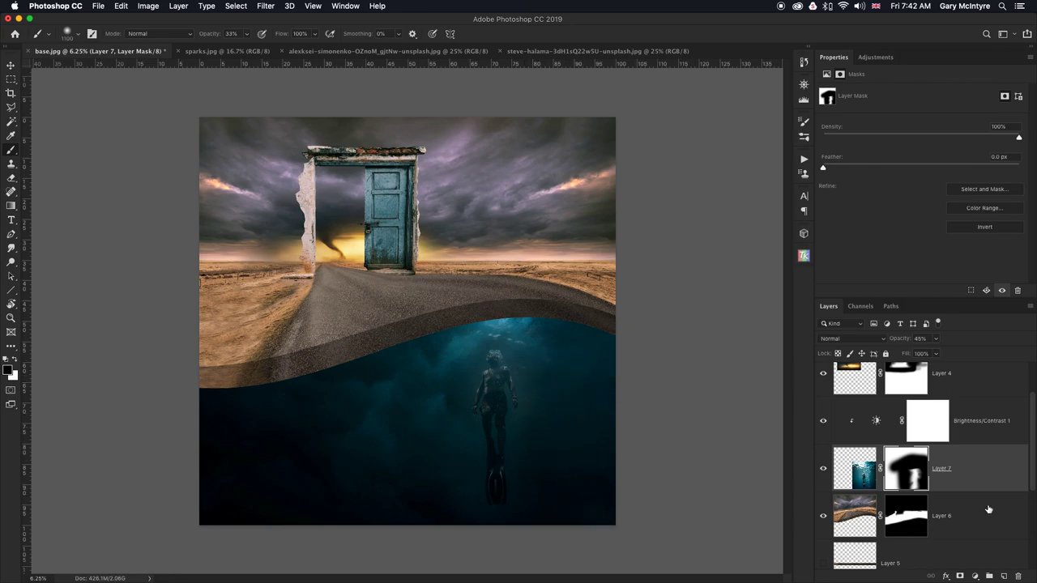
# Move the diver layer slightly up and to the left, closer to the underside of the road.
pyautogui.click(11, 65)
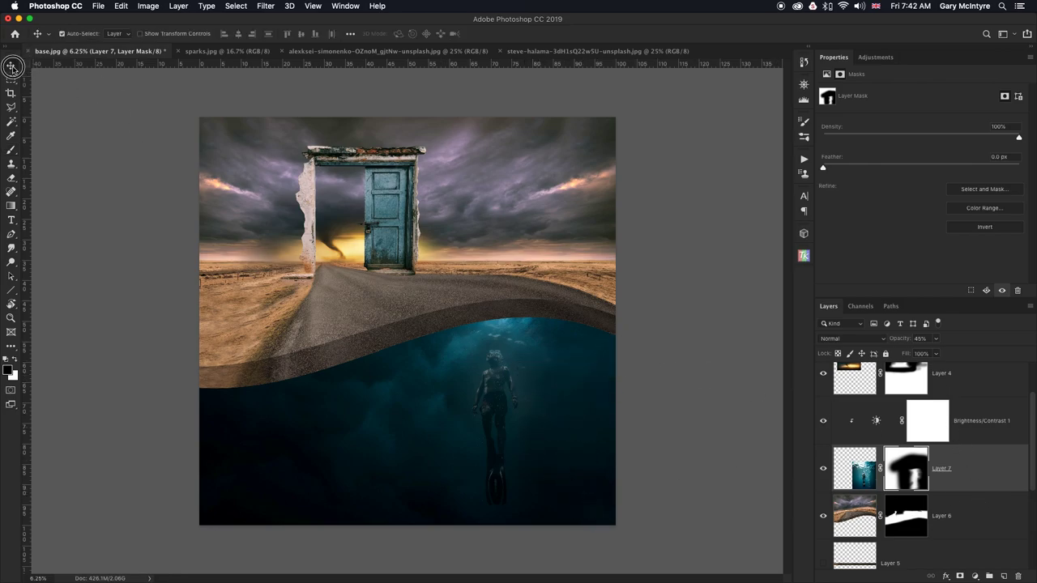
pyautogui.moveTo(498, 397)
pyautogui.mouseDown()
pyautogui.moveTo(478, 397)
pyautogui.moveTo(540, 391)
pyautogui.moveTo(483, 387)
pyautogui.mouseUp()
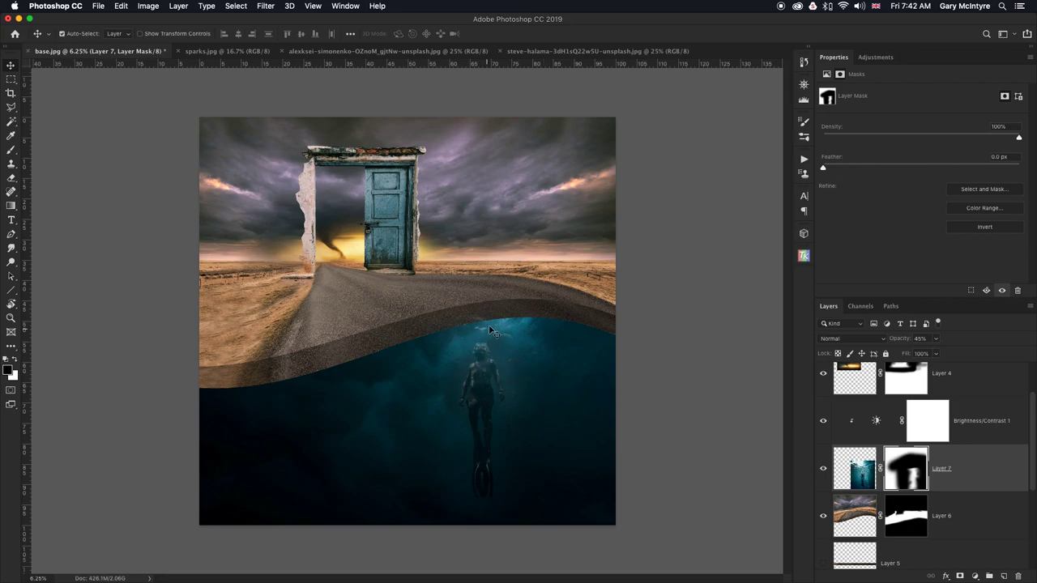
# Paint black on the diver mask with a 175 px brush at 100% opacity to clear the water patches overlapping the road's underside.
pyautogui.press('z')
pyautogui.moveTo(488, 325); pyautogui.dragTo(518, 329)
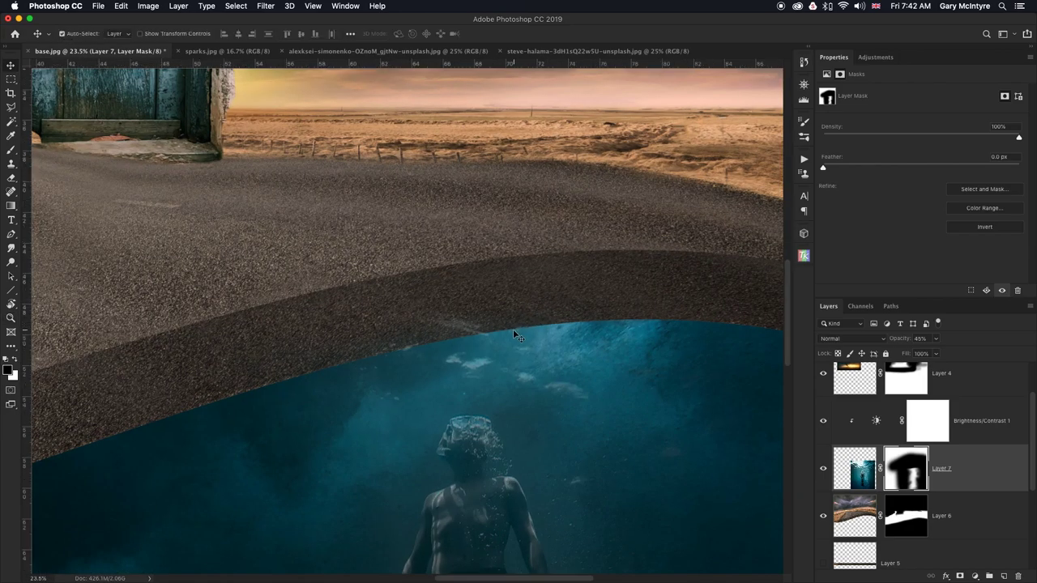
pyautogui.click(8, 148)
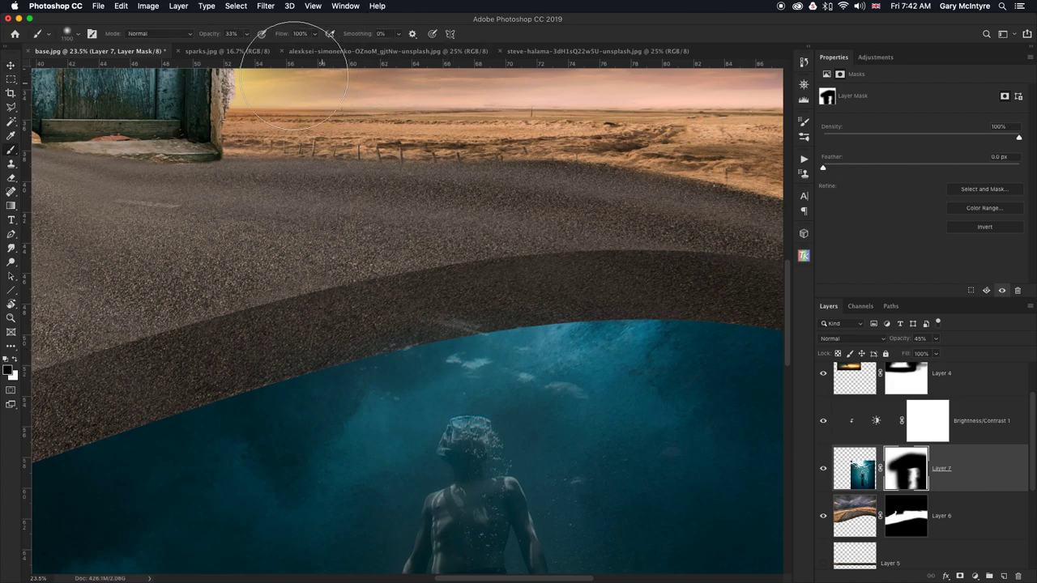
pyautogui.press('[')
pyautogui.press('[')
pyautogui.press('[')
pyautogui.press('[')
pyautogui.press('[')
pyautogui.press('[')
pyautogui.press('[')
pyautogui.press('[')
pyautogui.press('[')
pyautogui.press('[')
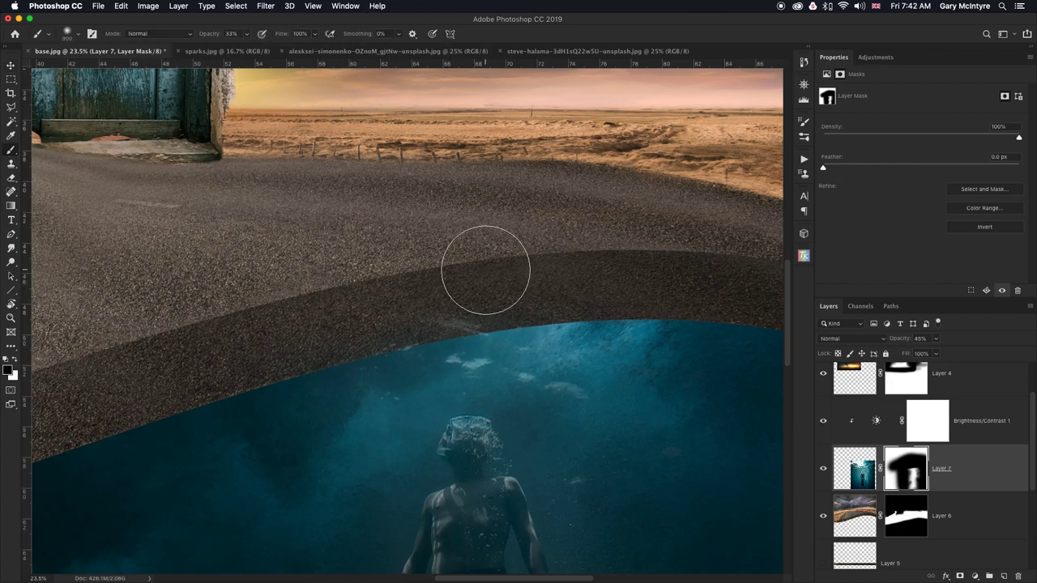
pyautogui.press('0')
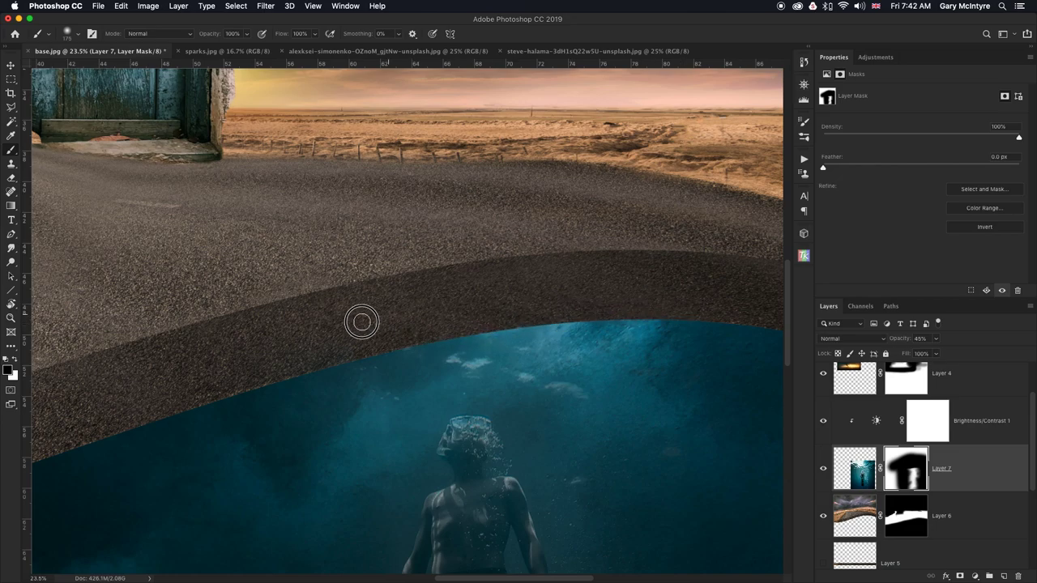
pyautogui.press('[')
pyautogui.press('[')
pyautogui.press('[')
# Extend the canvas downward with the Crop tool to add more dark water below the diver.
pyautogui.press('super+0')
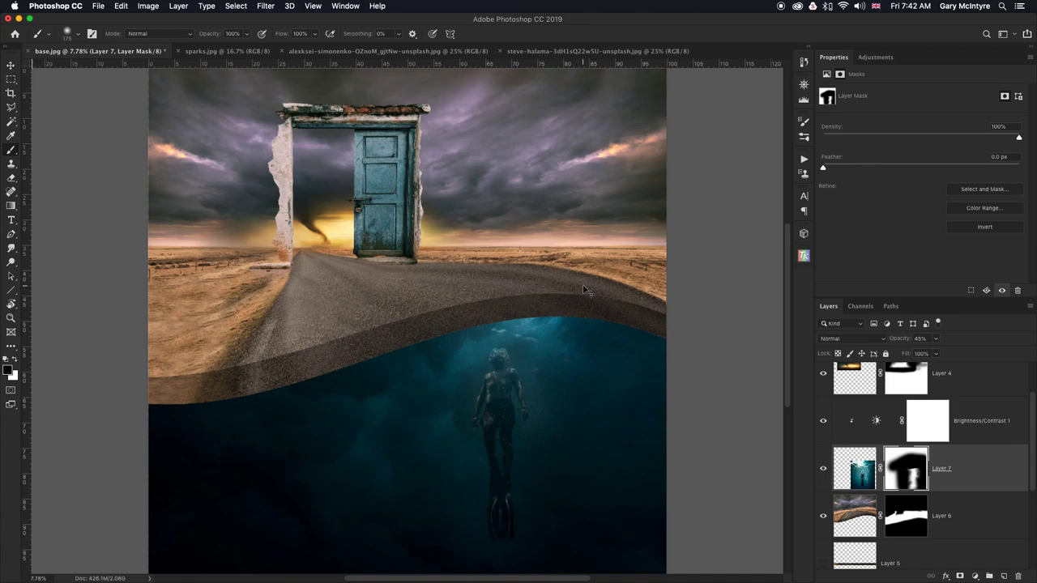
pyautogui.press('super+minus')
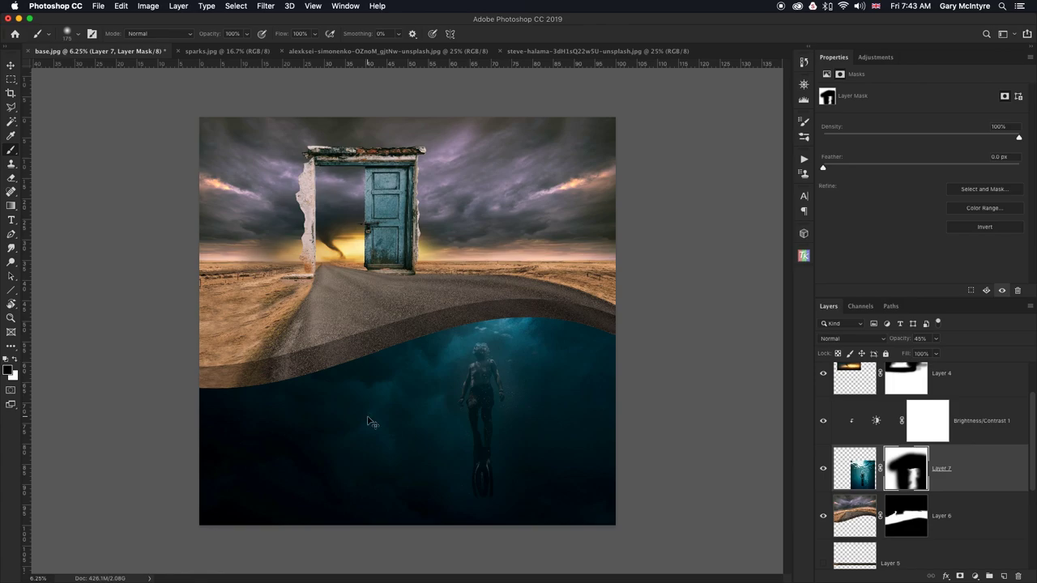
pyautogui.press('super+minus')
pyautogui.press('super+minus')
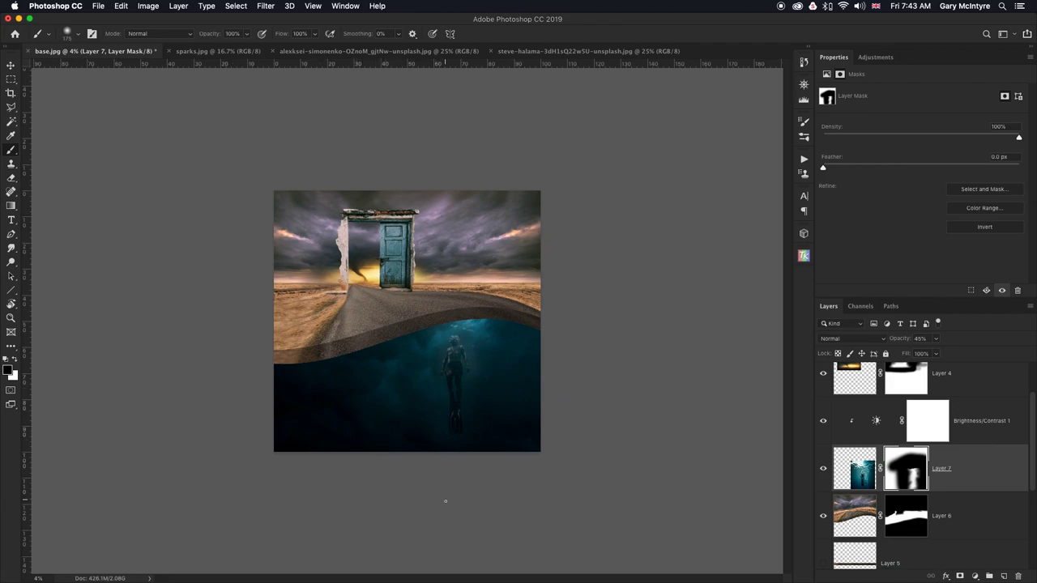
pyautogui.click(10, 93)
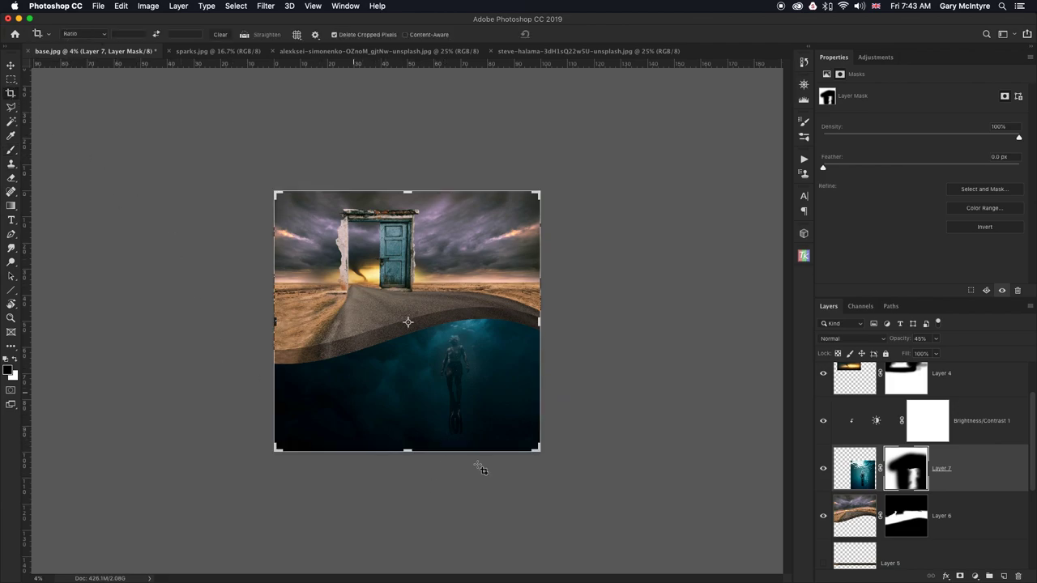
pyautogui.moveTo(407, 448); pyautogui.dragTo(406, 476)
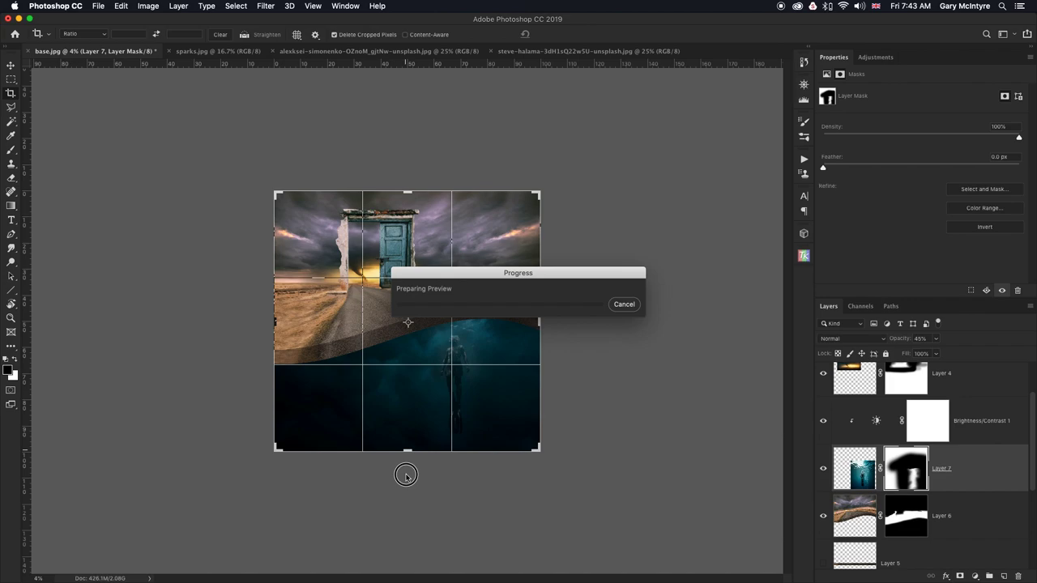
pyautogui.moveTo(406, 476); pyautogui.dragTo(404, 467)
pyautogui.press('Return')
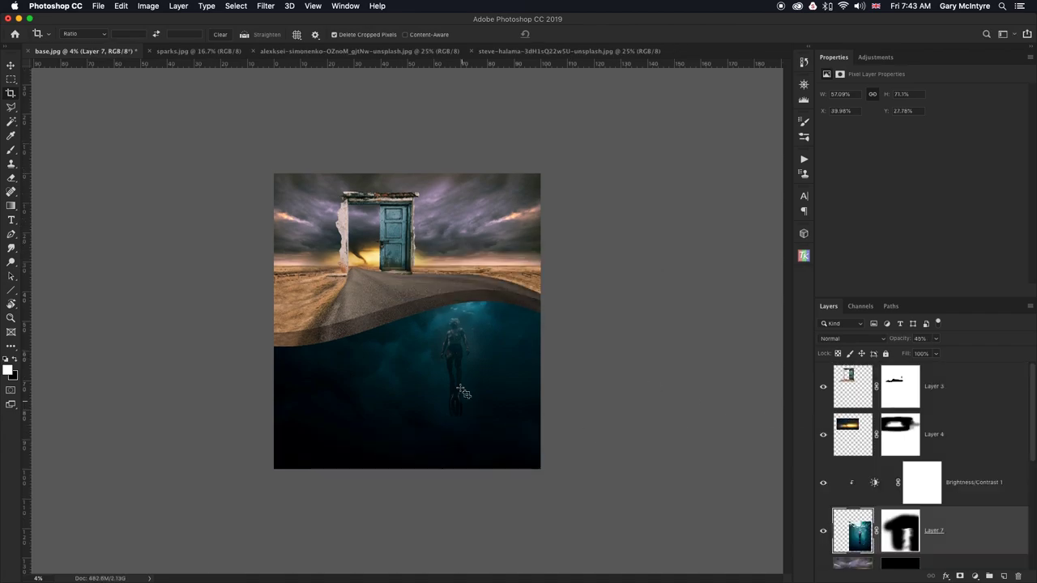
# Paint black on the diver layer's mask with a 3500 px brush at 66% opacity to fade the diver's lower surroundings into the dark water.
pyautogui.press('super+backslash')
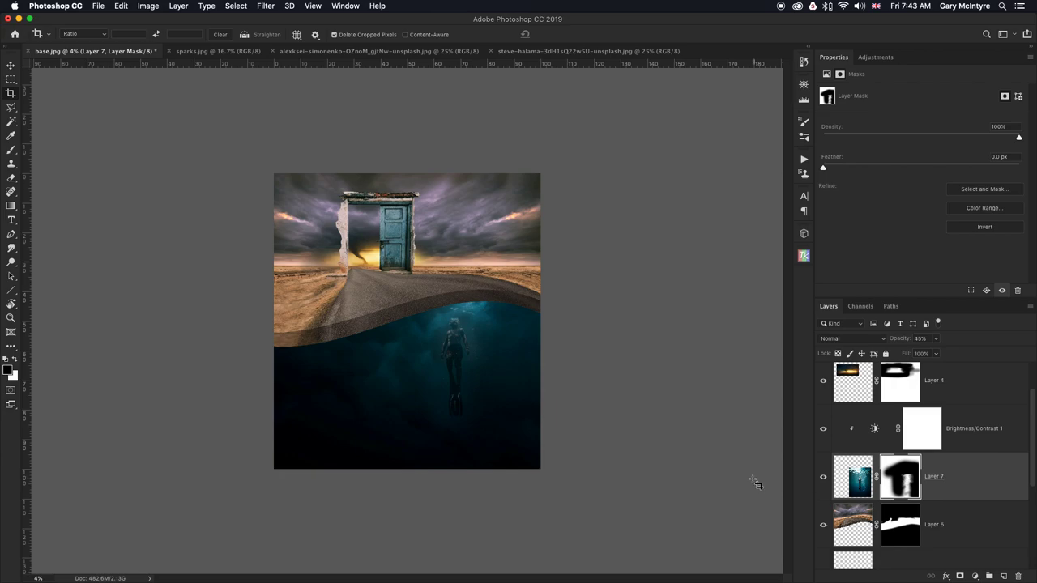
pyautogui.press('b')
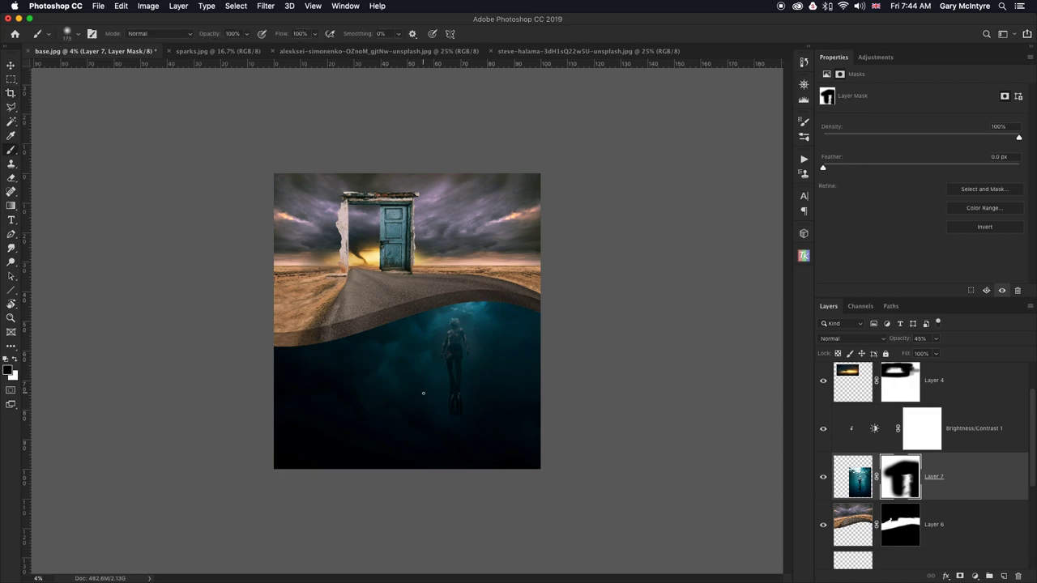
pyautogui.press(']')
pyautogui.press(']')
pyautogui.press(']')
pyautogui.press(']')
pyautogui.press(']')
pyautogui.press(']')
pyautogui.click(246, 33)
pyautogui.moveTo(236, 46); pyautogui.dragTo(229, 46)
pyautogui.click(422, 382)
pyautogui.press(']')
pyautogui.press(']')
pyautogui.press(']')
pyautogui.press(']')
pyautogui.press(']')
pyautogui.press(']')
pyautogui.press(']')
pyautogui.press(']')
pyautogui.press(']')
pyautogui.press(']')
pyautogui.press(']')
pyautogui.moveTo(419, 405); pyautogui.dragTo(420, 394)
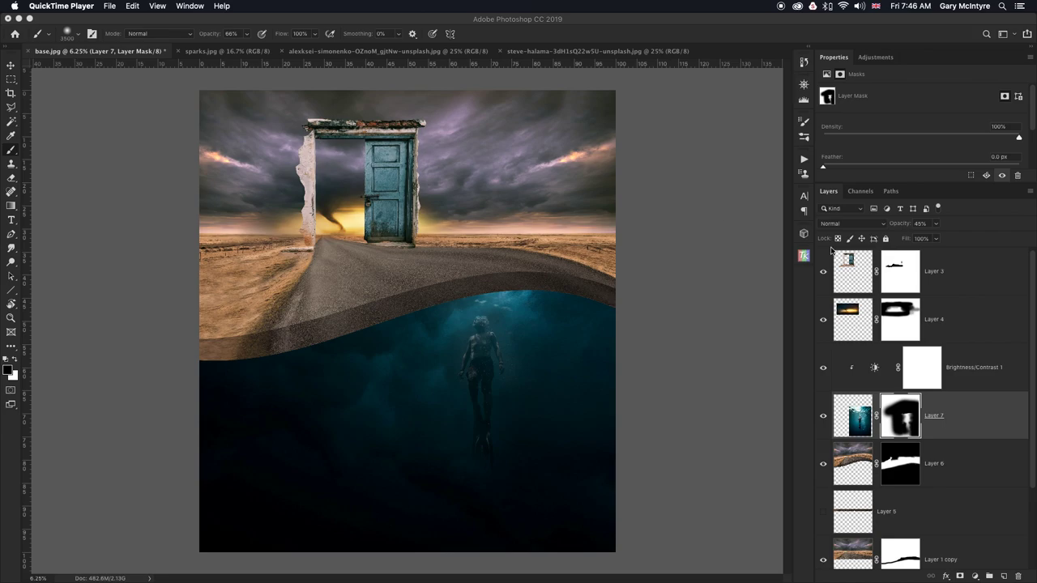
# Delete the unused hidden layers Layer 5 and Layer 1.
pyautogui.moveTo(1034, 280); pyautogui.dragTo(1031, 361)
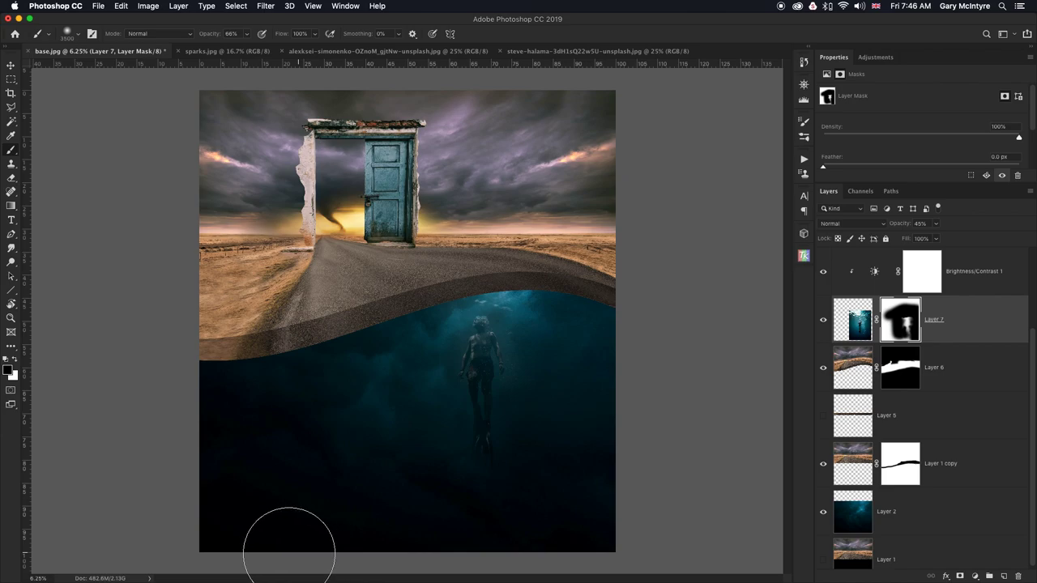
pyautogui.press('v')
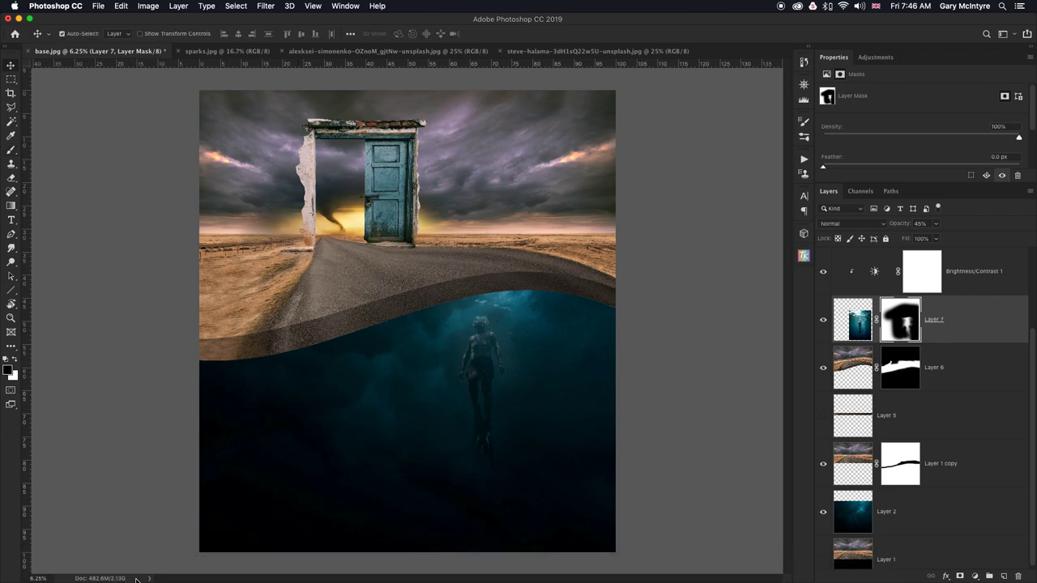
pyautogui.click(959, 419)
pyautogui.press('Delete')
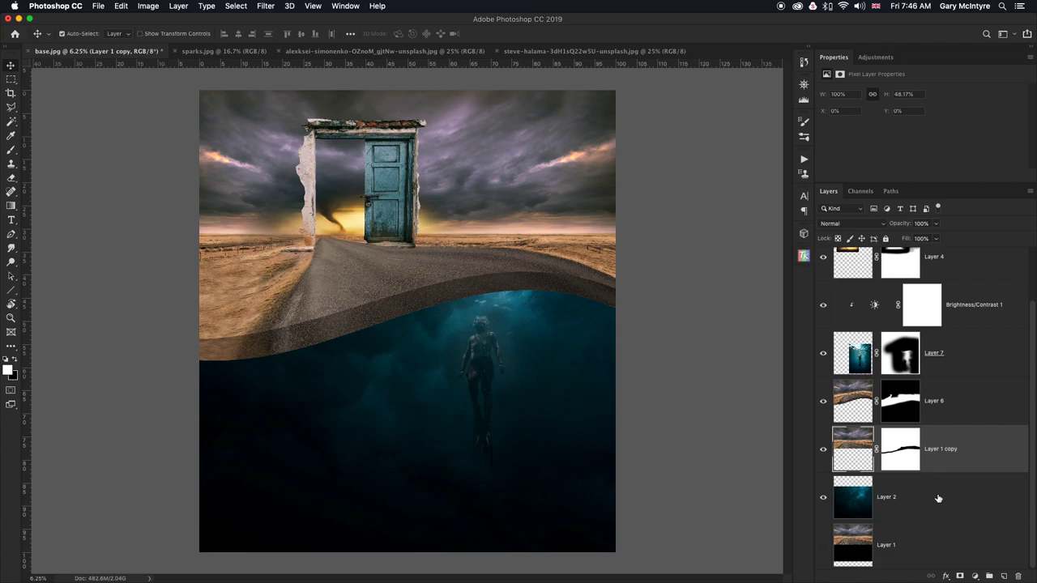
pyautogui.click(938, 548)
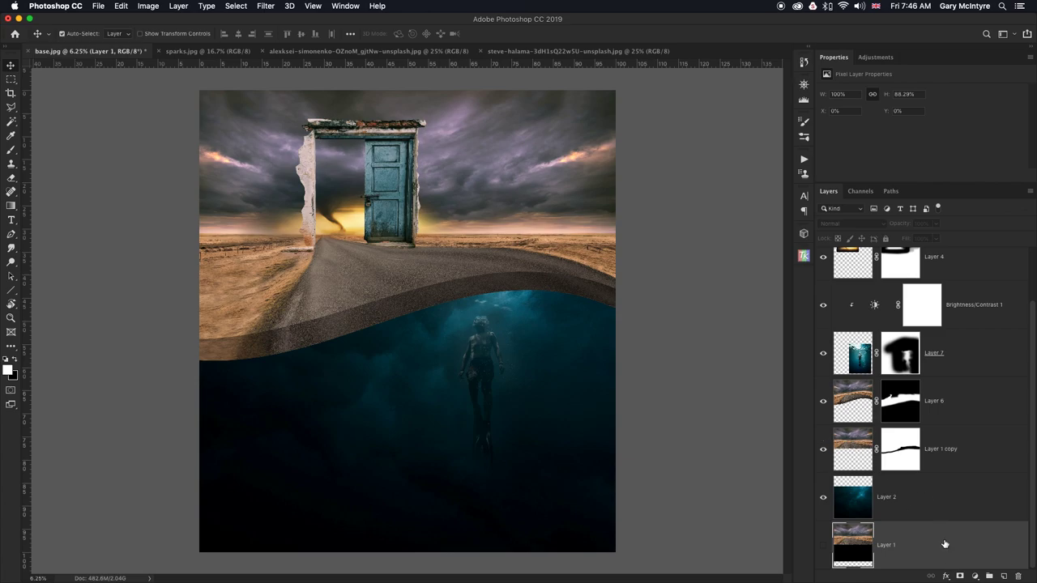
pyautogui.press('Delete')
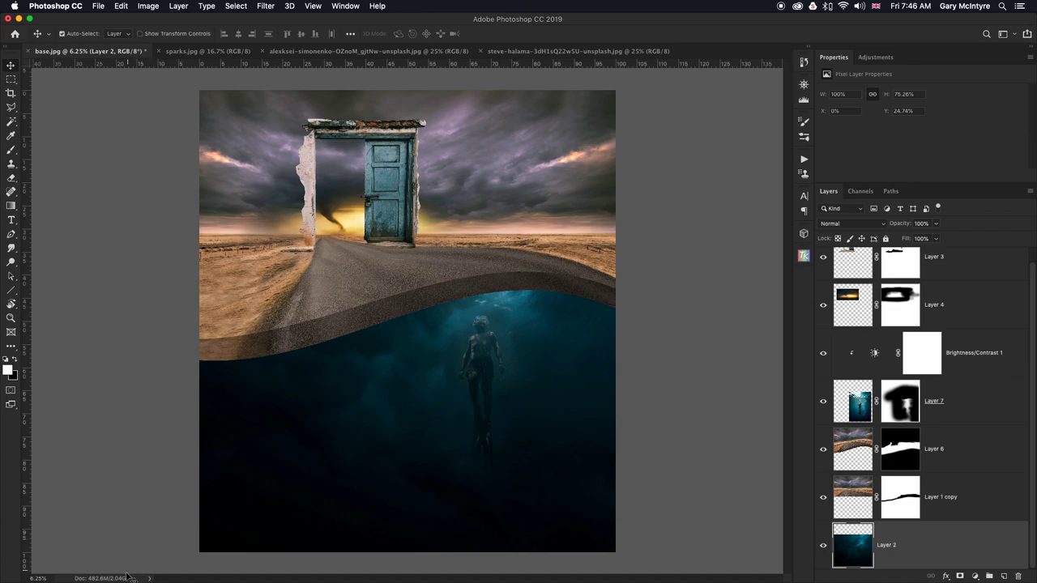
pyautogui.scroll(1, 930, 368)
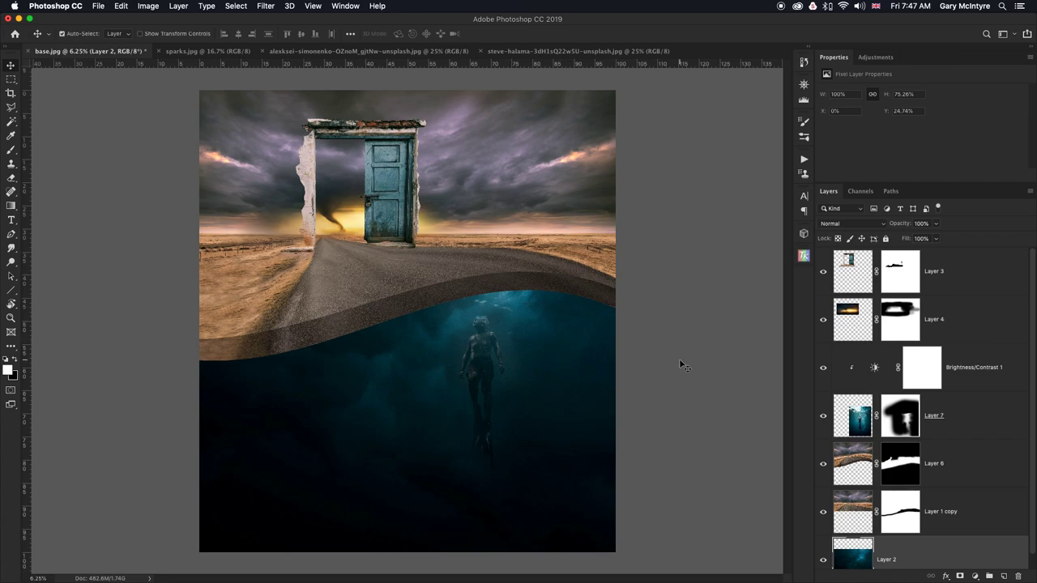
# Import the Free Water Bubbles Photoshop Brushes 12 set for the Brush tool from the ROAD WATER TUTORIAL folder inside Photoshop complete.
pyautogui.click(12, 150)
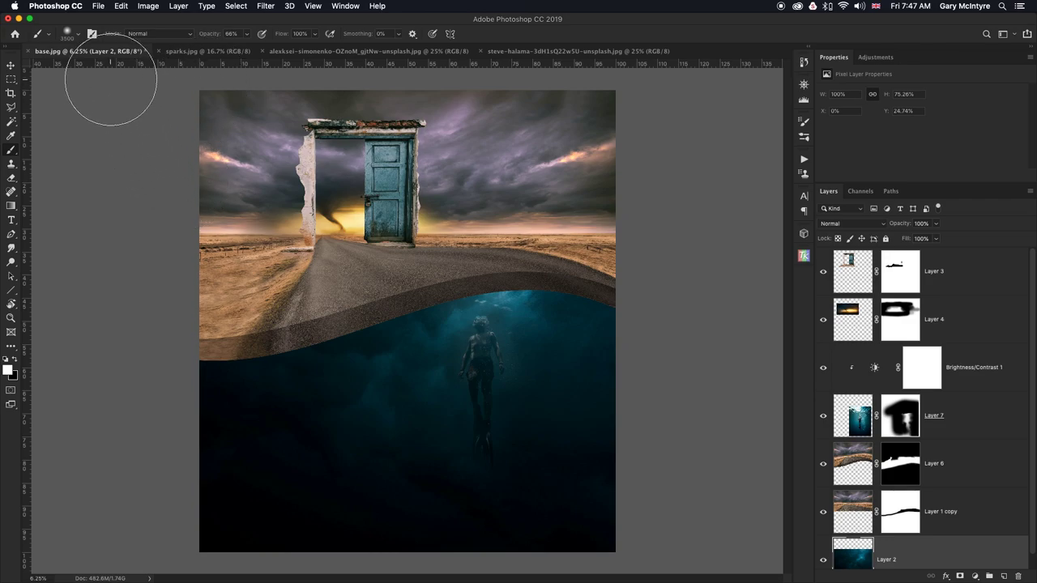
pyautogui.click(79, 35)
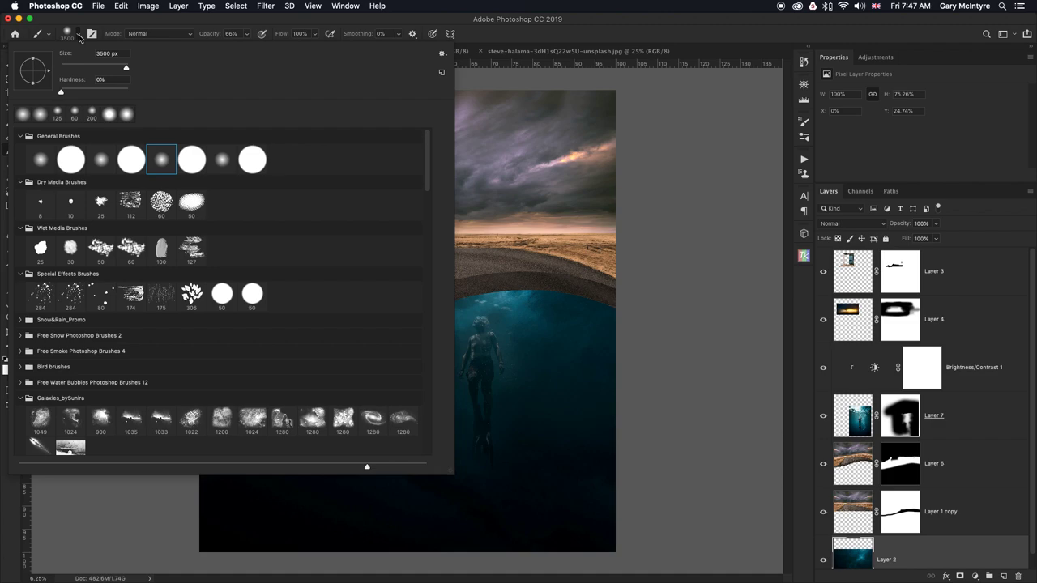
pyautogui.click(442, 54)
pyautogui.click(489, 213)
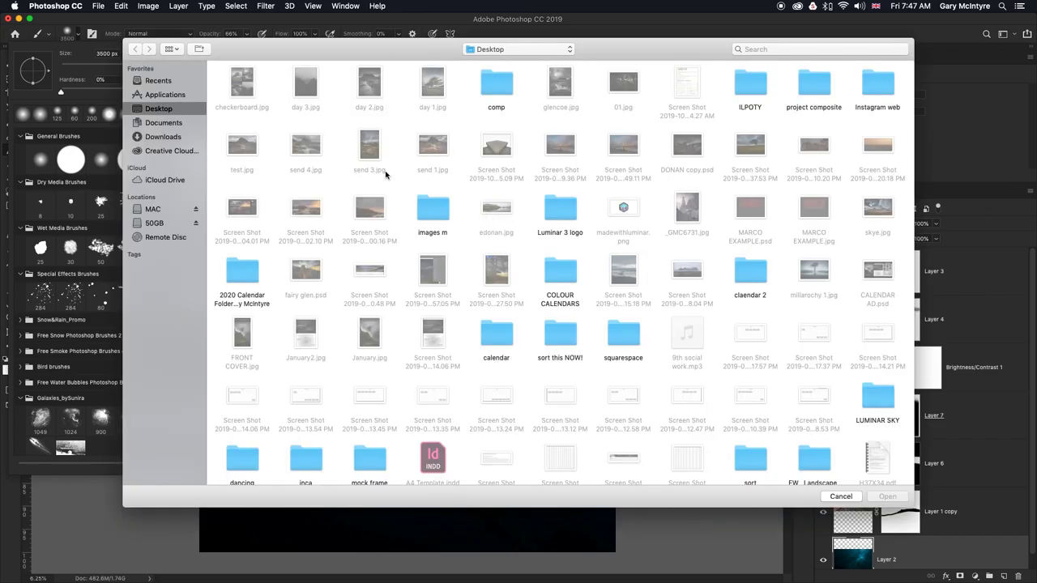
pyautogui.click(155, 210)
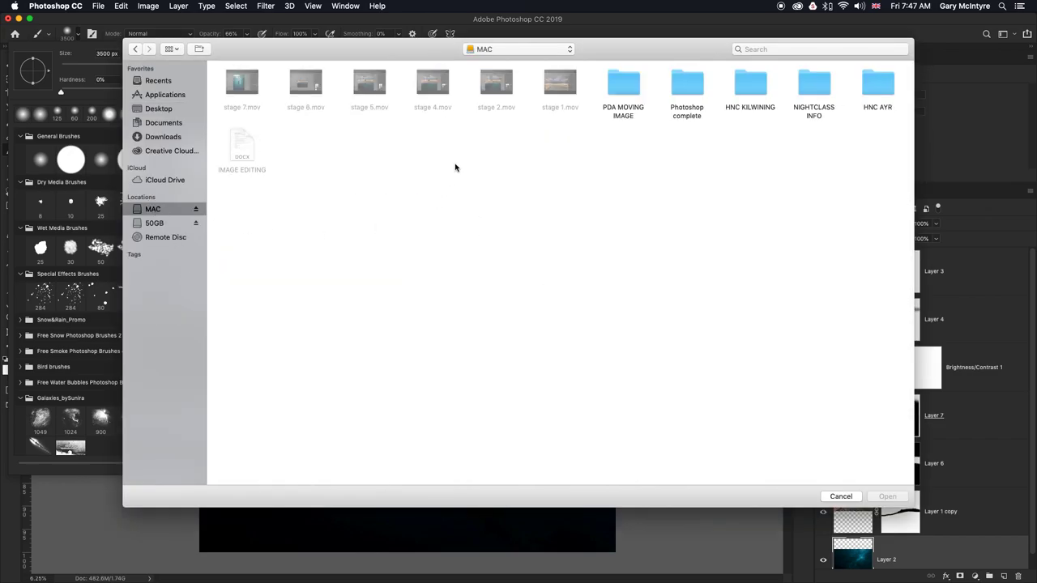
pyautogui.doubleClick(688, 96)
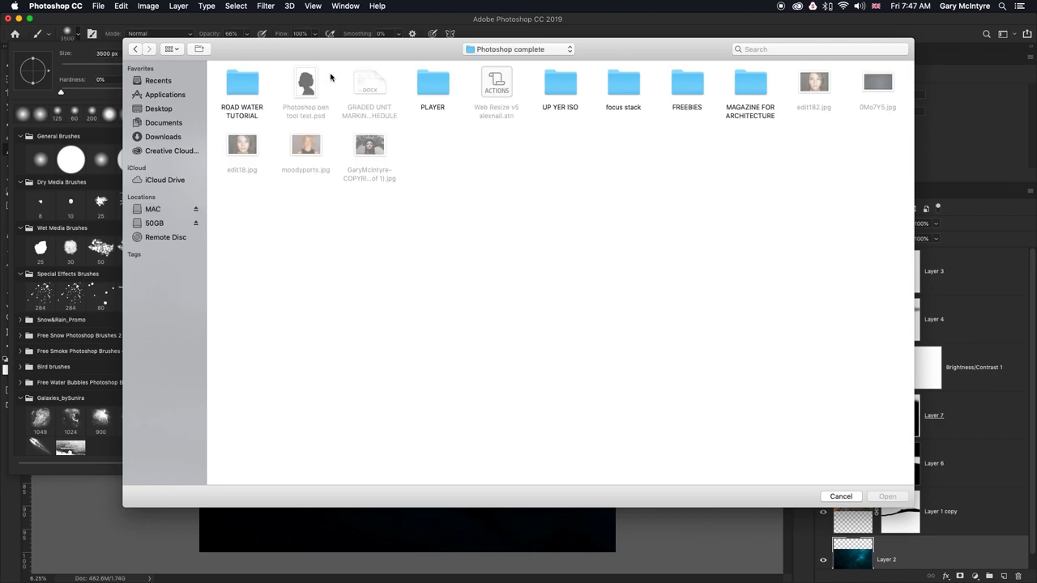
pyautogui.doubleClick(248, 90)
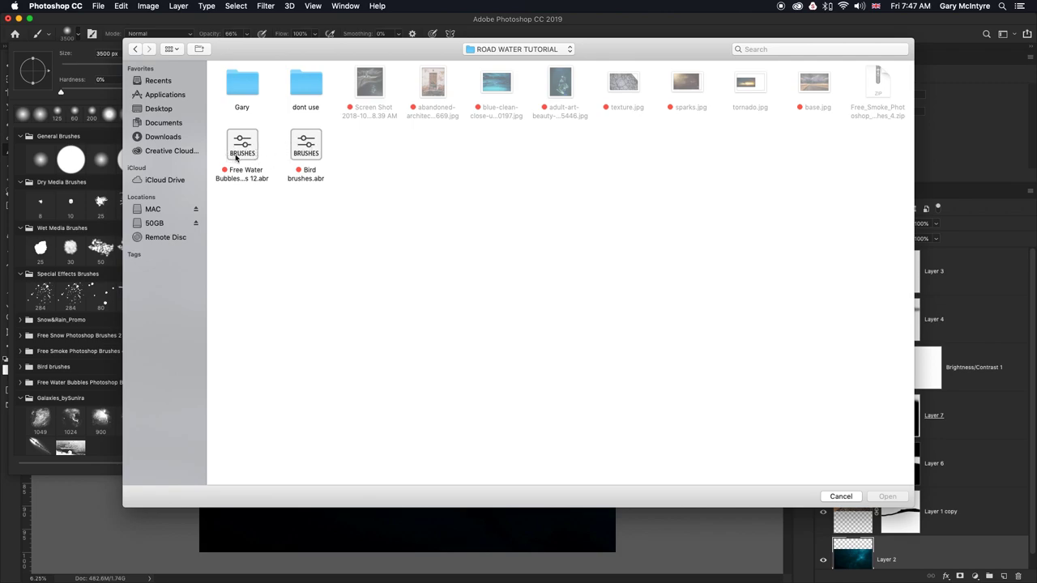
pyautogui.click(247, 151)
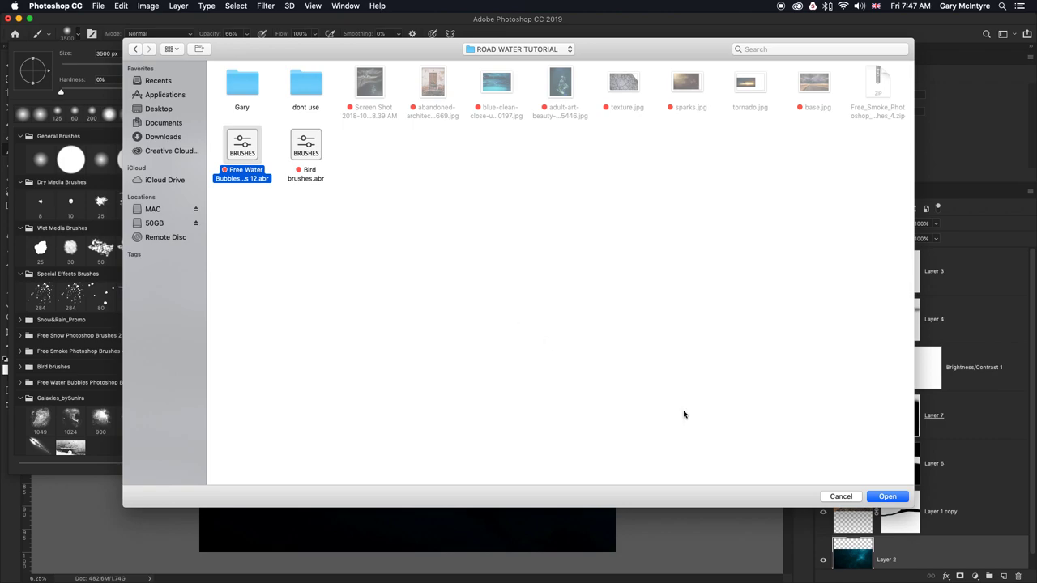
pyautogui.click(888, 496)
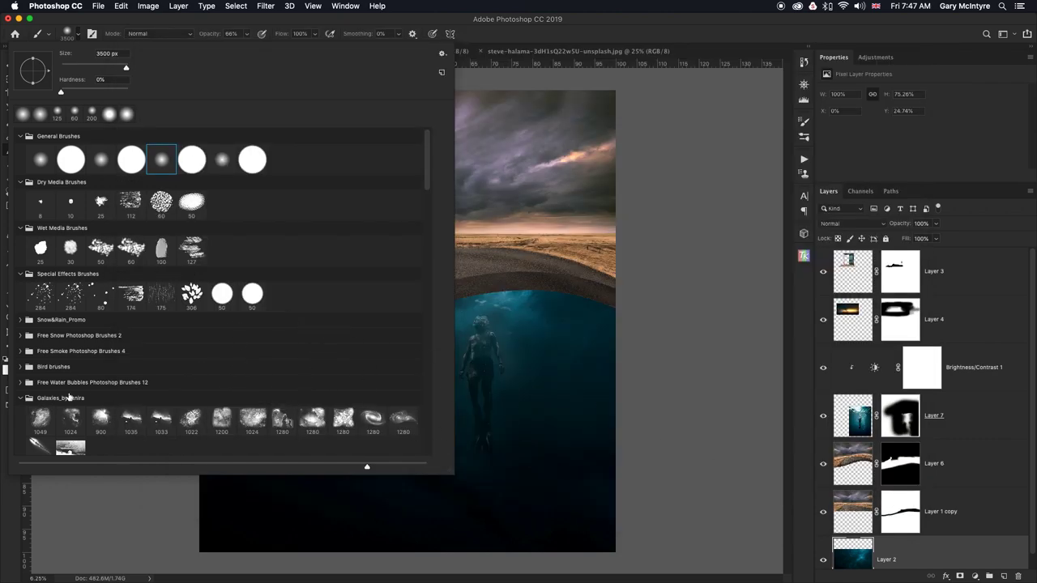
# Collapse the expanded brush groups, including General, Dry Media, Wet Media, Special Effects, Galaxies and the speed set, to shorten the brush list.
pyautogui.click(21, 397)
pyautogui.click(24, 274)
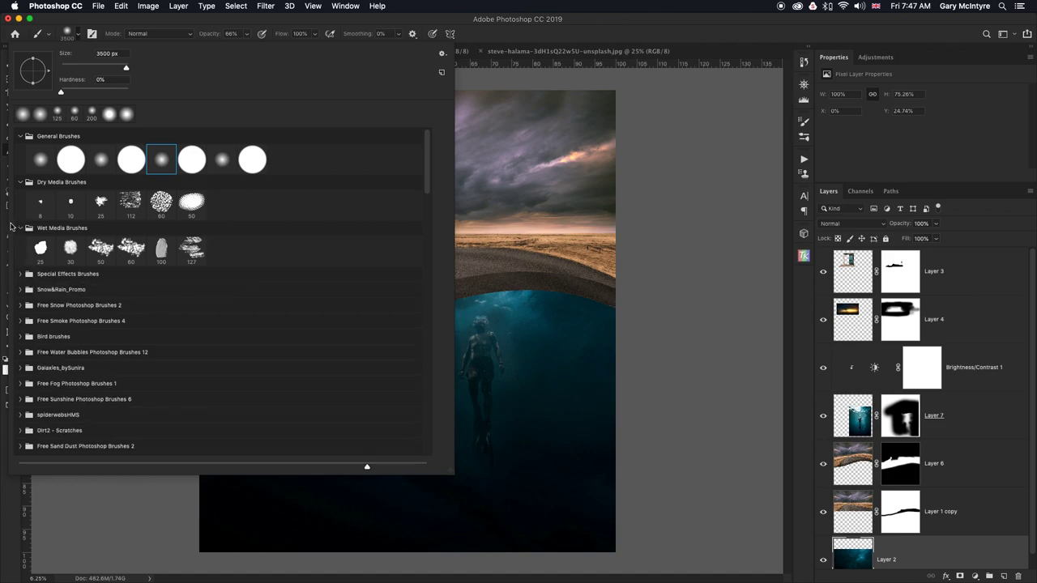
pyautogui.click(20, 229)
pyautogui.click(20, 181)
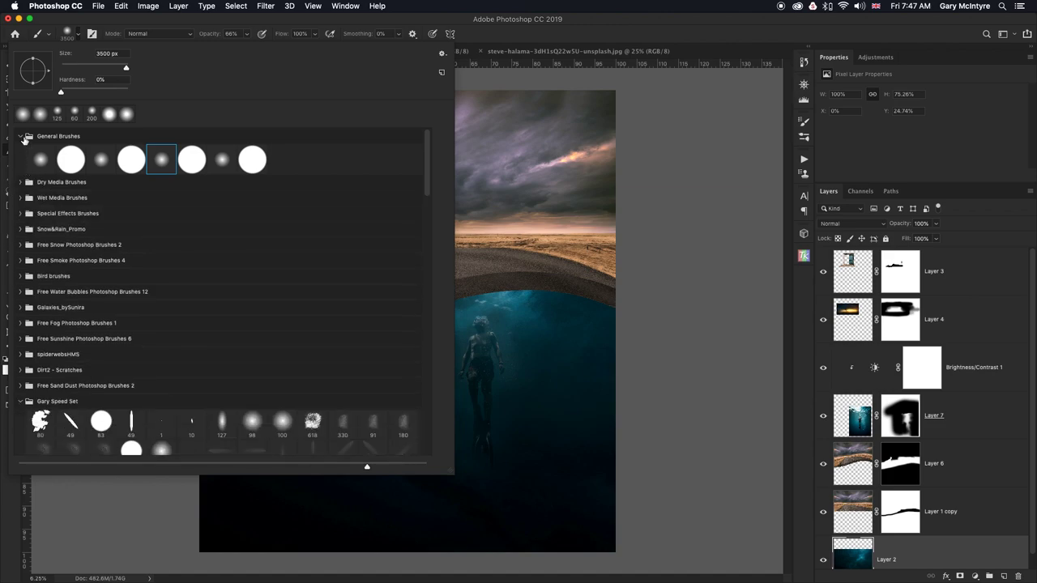
pyautogui.click(20, 136)
pyautogui.moveTo(427, 182); pyautogui.dragTo(428, 451)
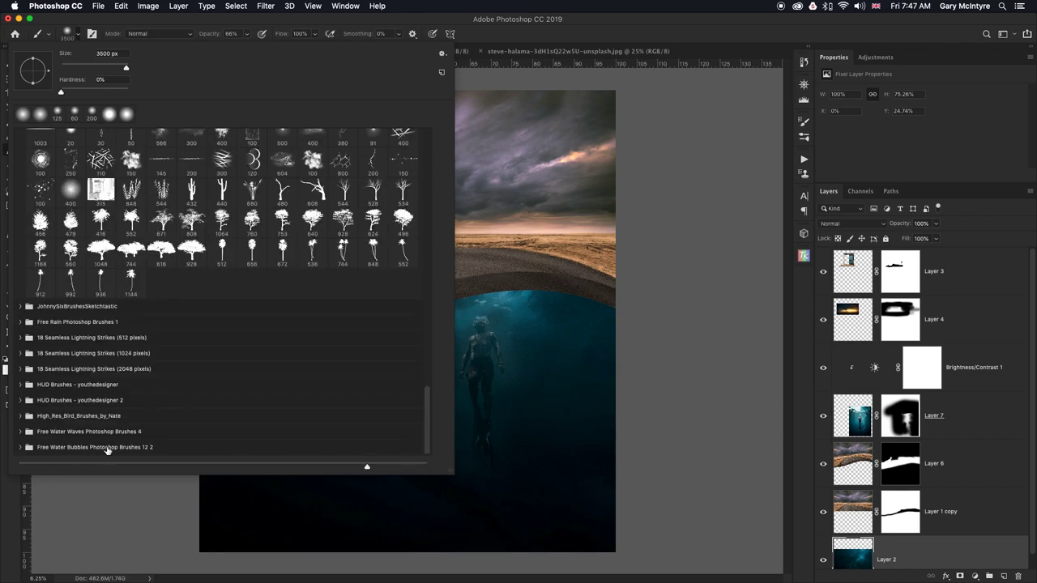
pyautogui.scroll(10, 79, 263)
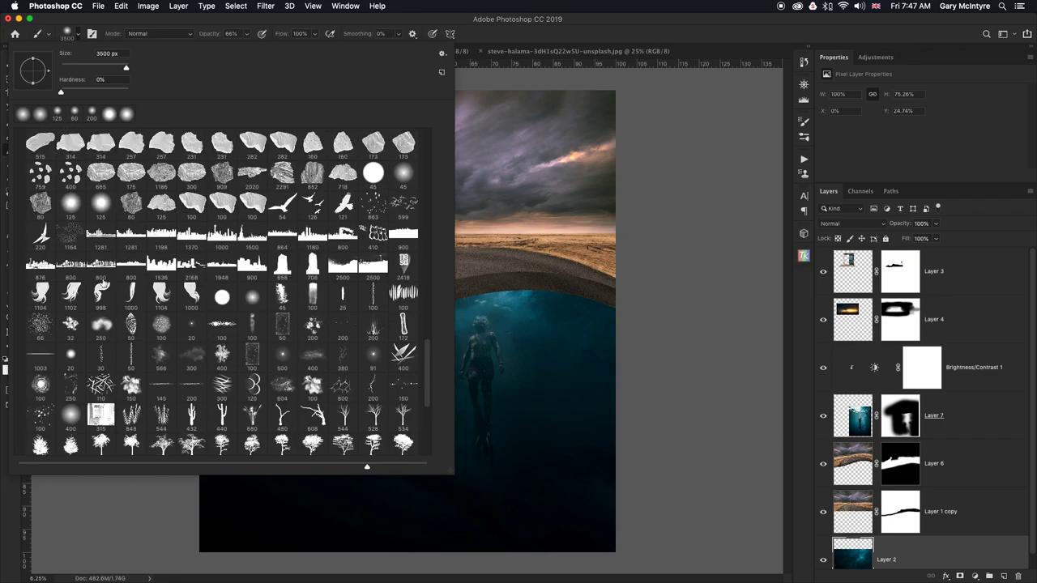
pyautogui.scroll(10, 102, 281)
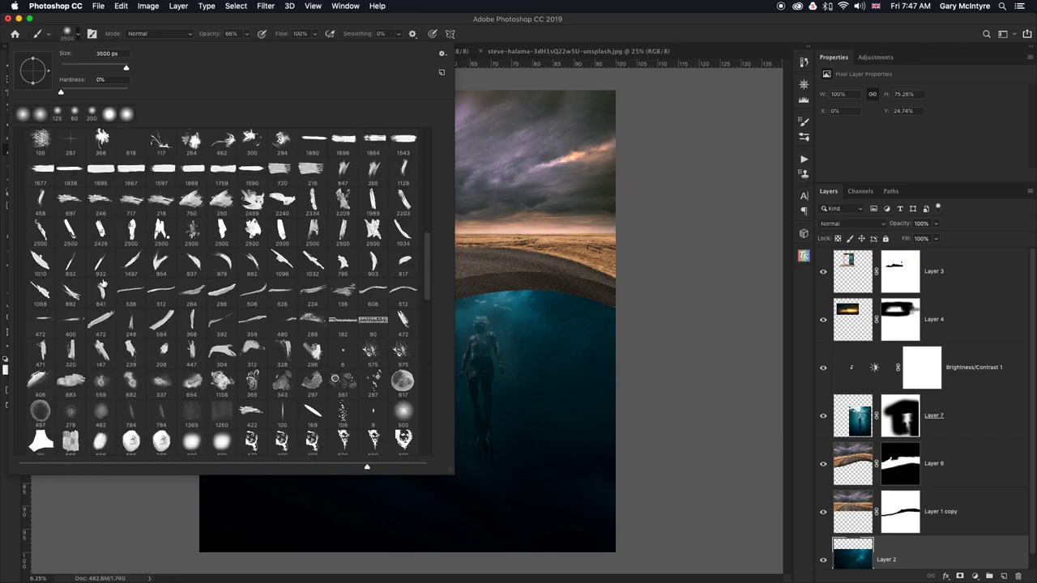
pyautogui.scroll(10, 102, 281)
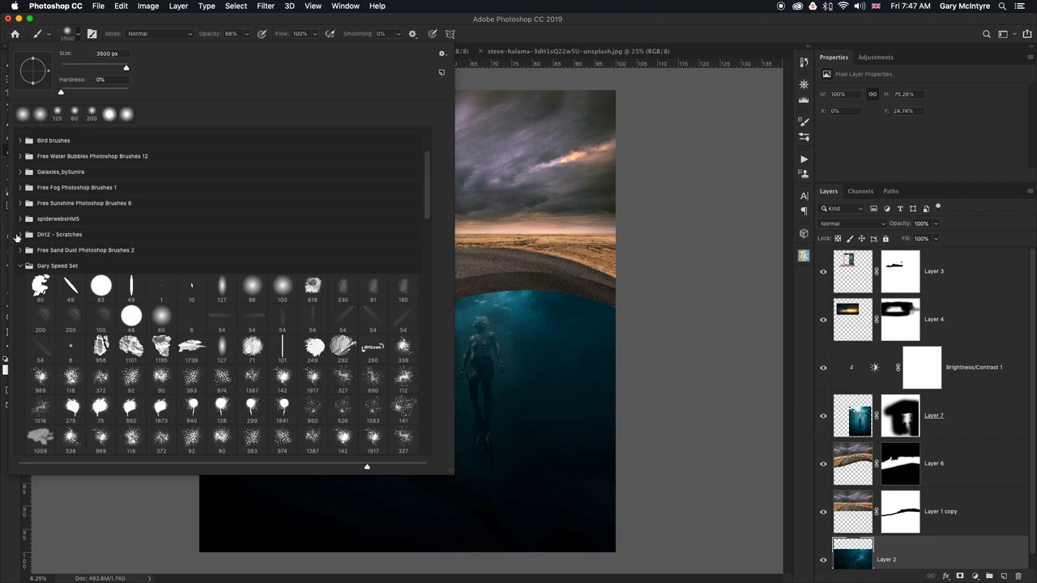
pyautogui.click(20, 266)
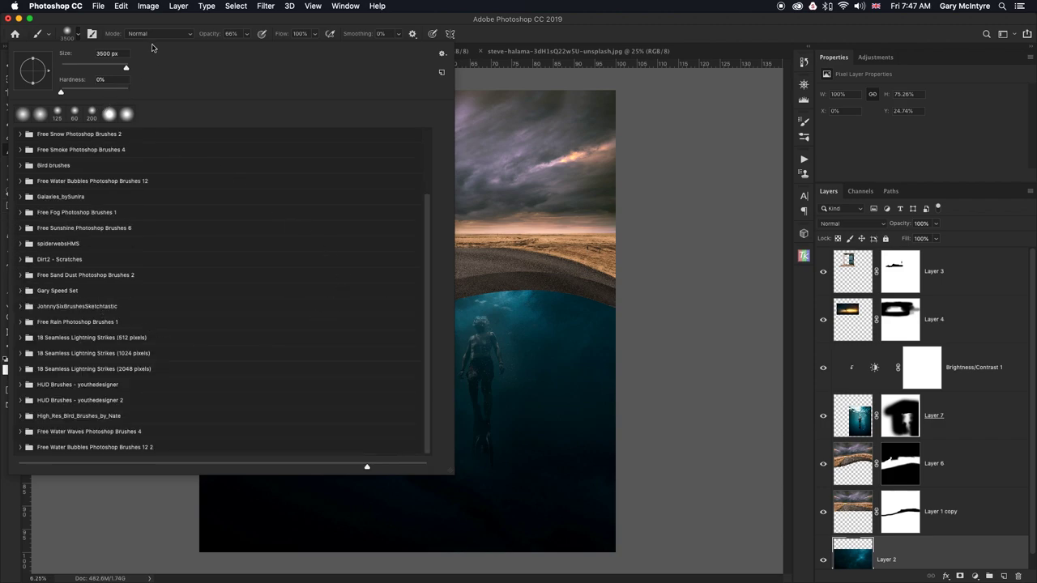
# Import the Bird brushes.abr set from the ROAD WATER TUTORIAL folder.
pyautogui.click(442, 54)
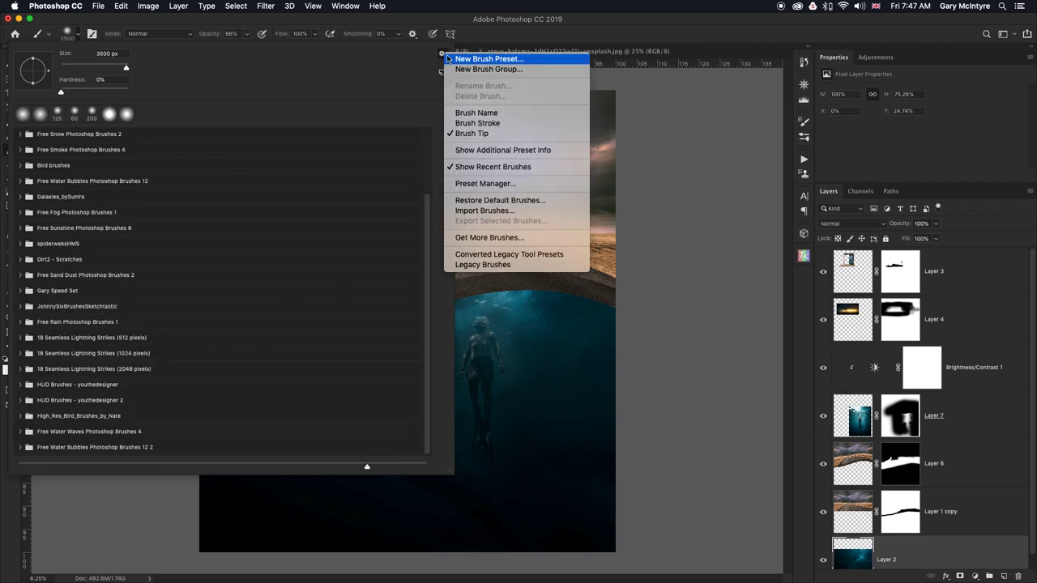
pyautogui.click(497, 211)
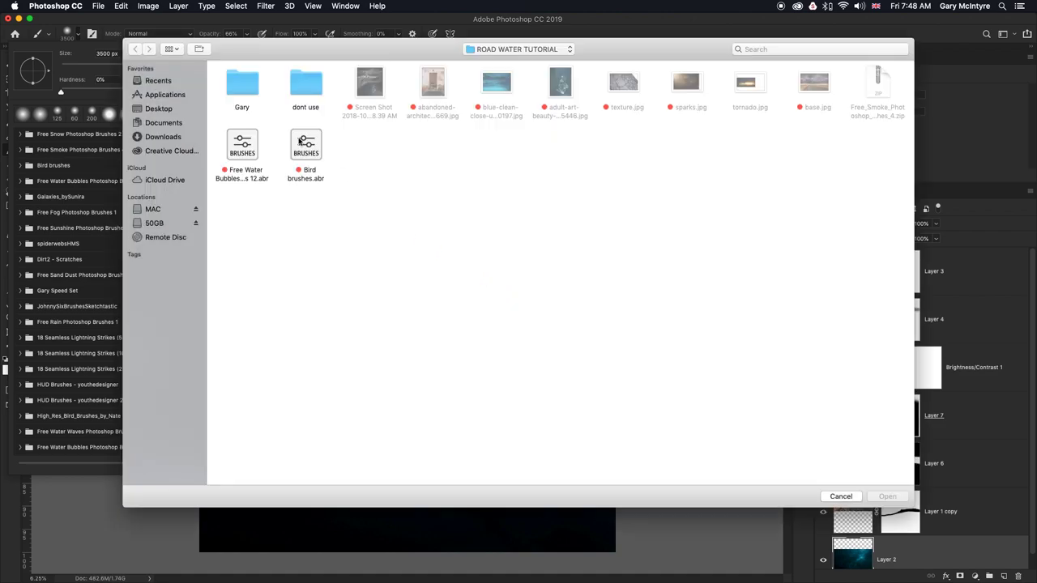
pyautogui.click(307, 145)
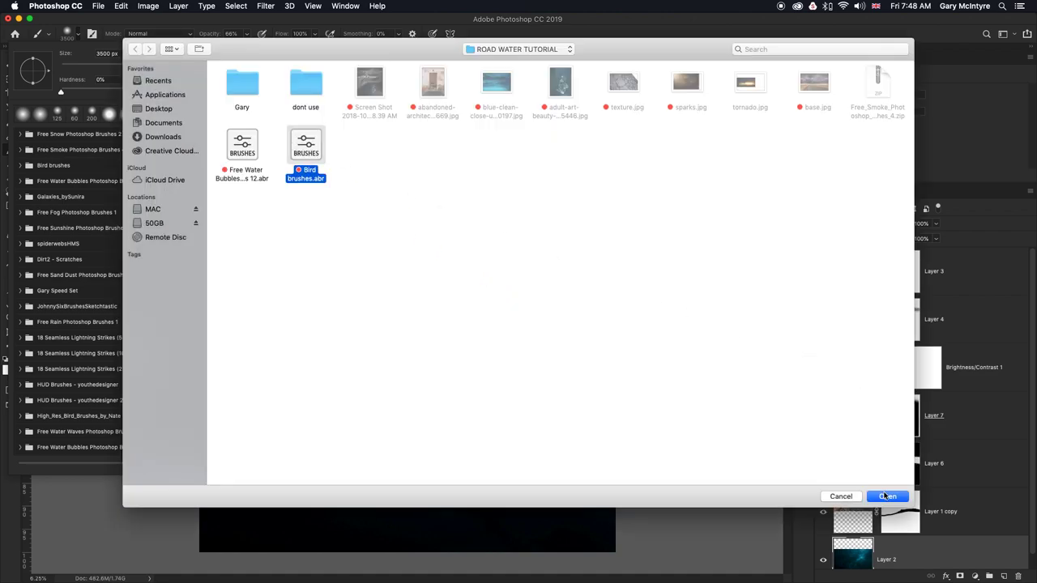
pyautogui.click(886, 496)
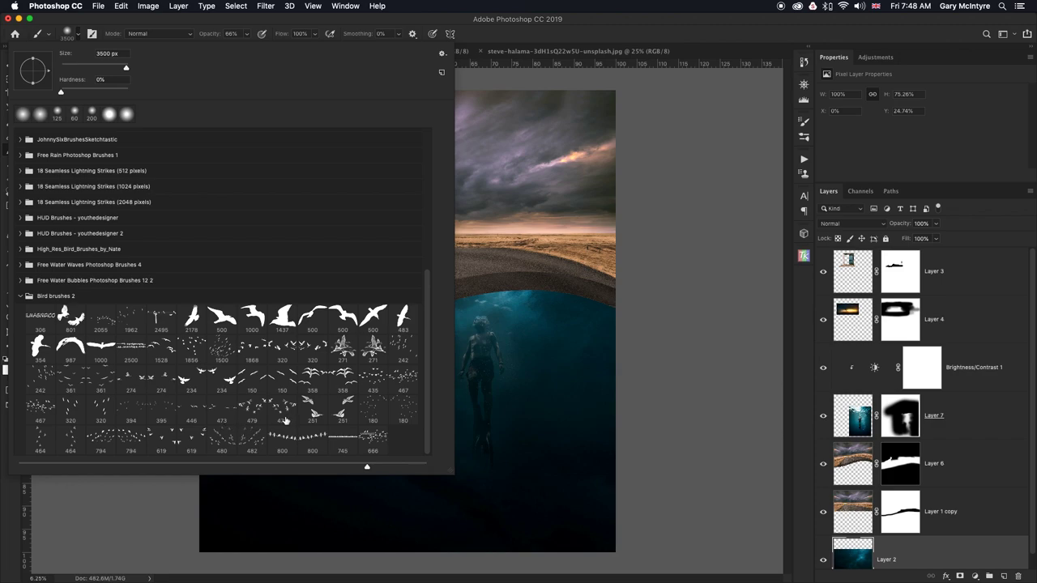
# Choose a 467 px bird flock brush from the Bird brushes 2 group and make black the foreground colour.
pyautogui.click(405, 377)
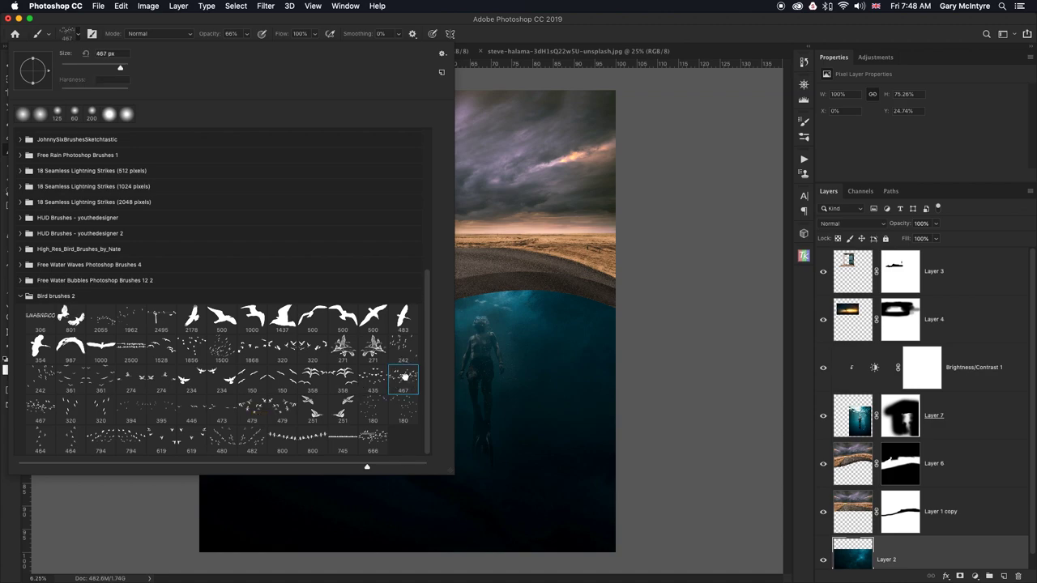
pyautogui.click(624, 49)
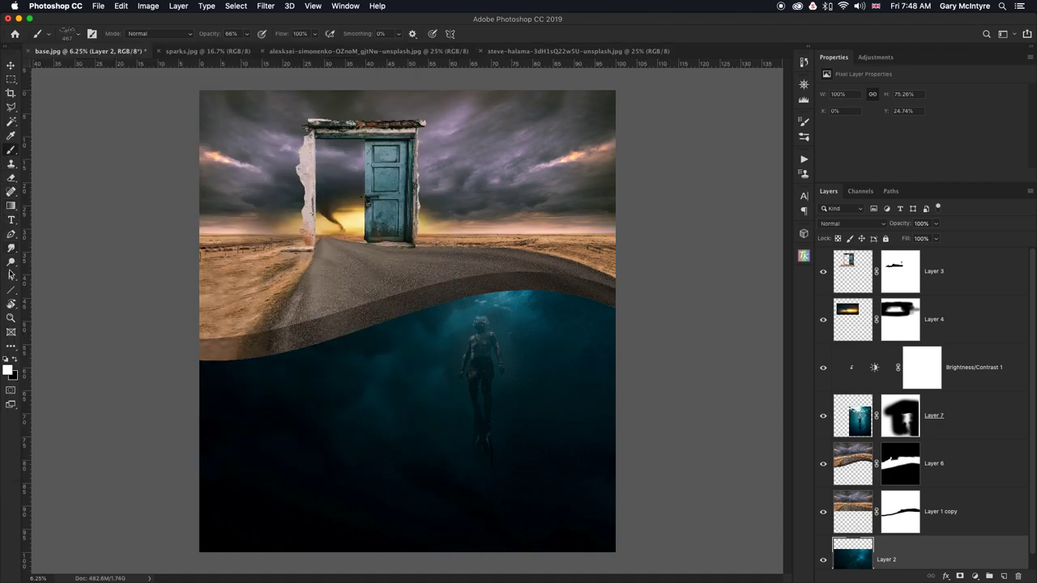
pyautogui.click(13, 361)
# Add a new layer above Layer 4 and stamp enlarged black birds at 100% opacity in and beside the doorway opening.
pyautogui.moveTo(1032, 422); pyautogui.dragTo(1028, 389)
pyautogui.click(983, 330)
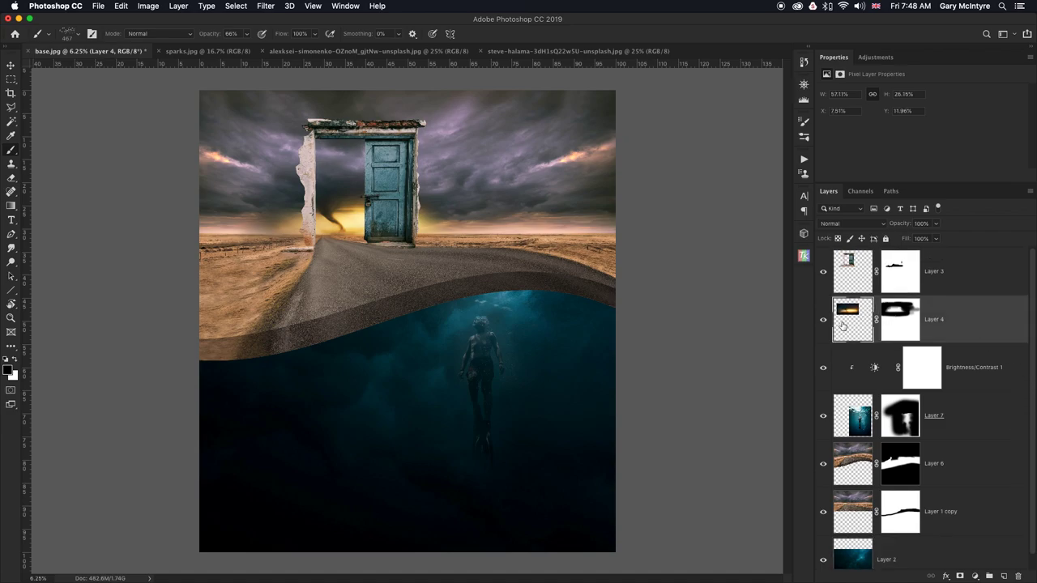
pyautogui.click(1004, 576)
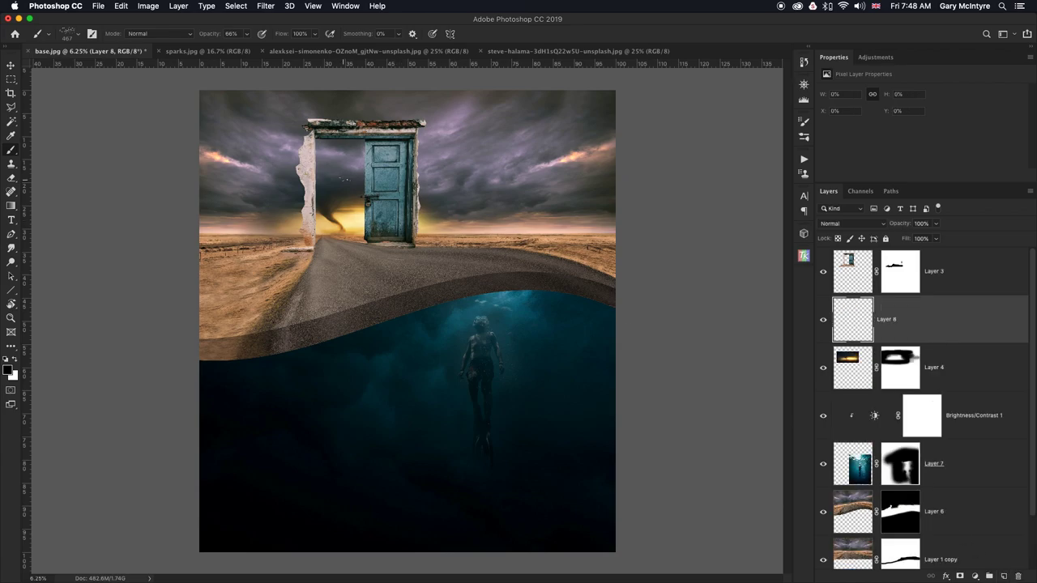
pyautogui.moveTo(344, 180)
pyautogui.mouseDown()
pyautogui.moveTo(361, 173)
pyautogui.moveTo(334, 188)
pyautogui.moveTo(308, 169)
pyautogui.mouseUp()
pyautogui.press('0')
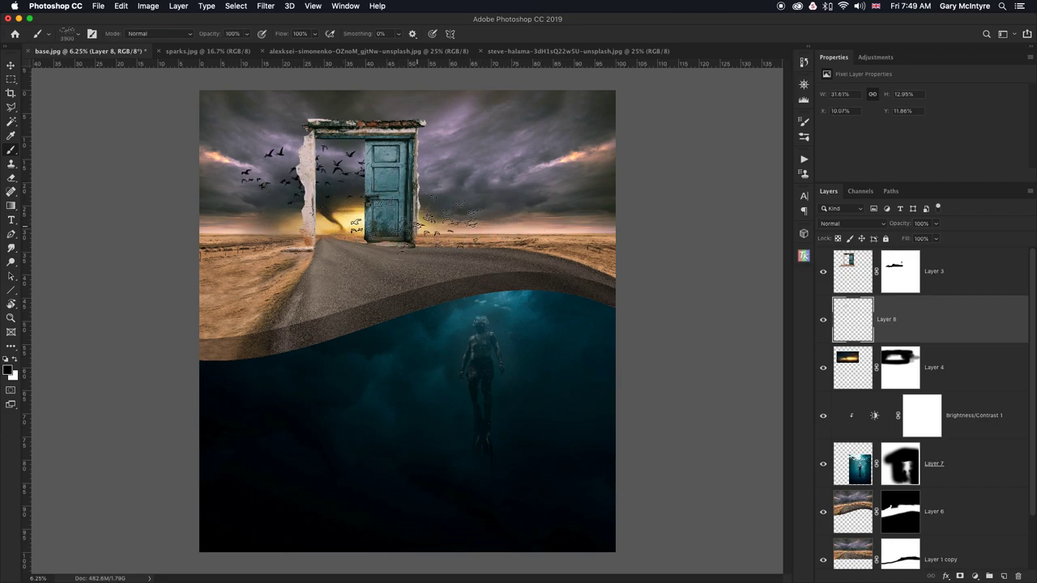
# Lower the opacity of the birds layer, Layer 8, slightly.
pyautogui.click(10, 65)
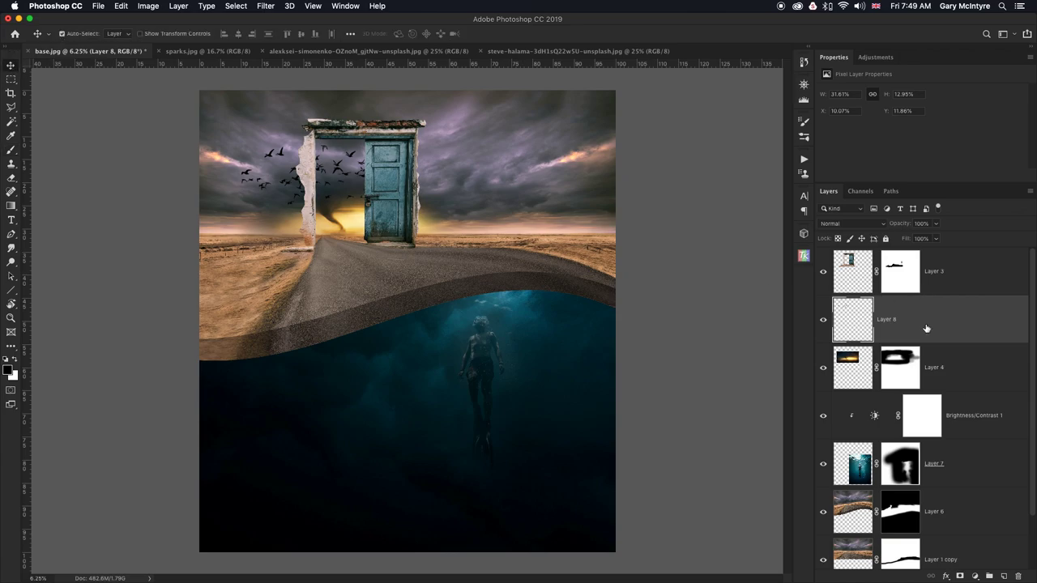
pyautogui.click(937, 226)
pyautogui.moveTo(937, 237); pyautogui.dragTo(926, 237)
# Add a new empty layer above the diver's Brightness/Contrast 1 adjustment layer.
pyautogui.click(967, 477)
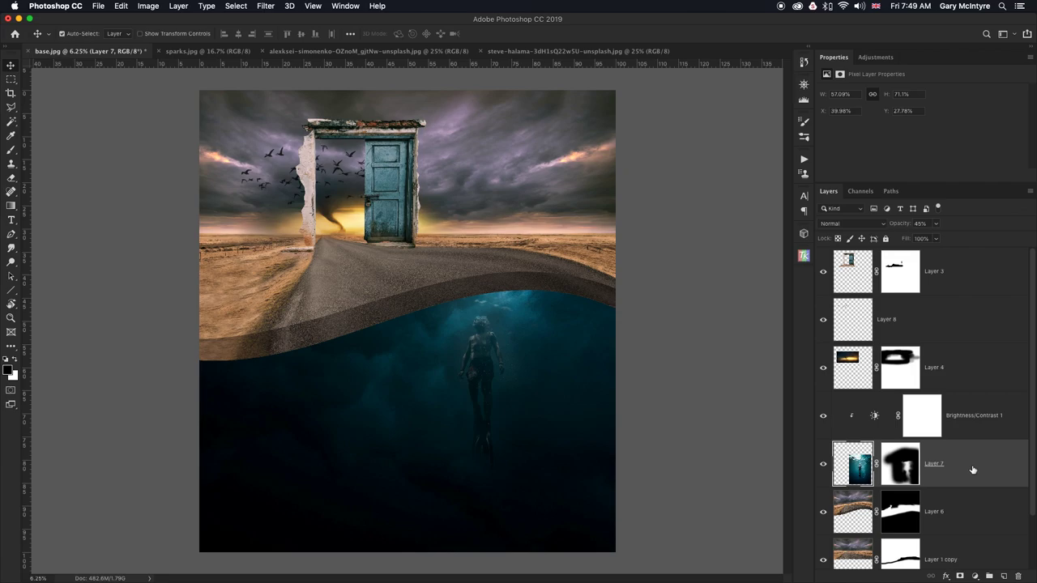
pyautogui.click(975, 416)
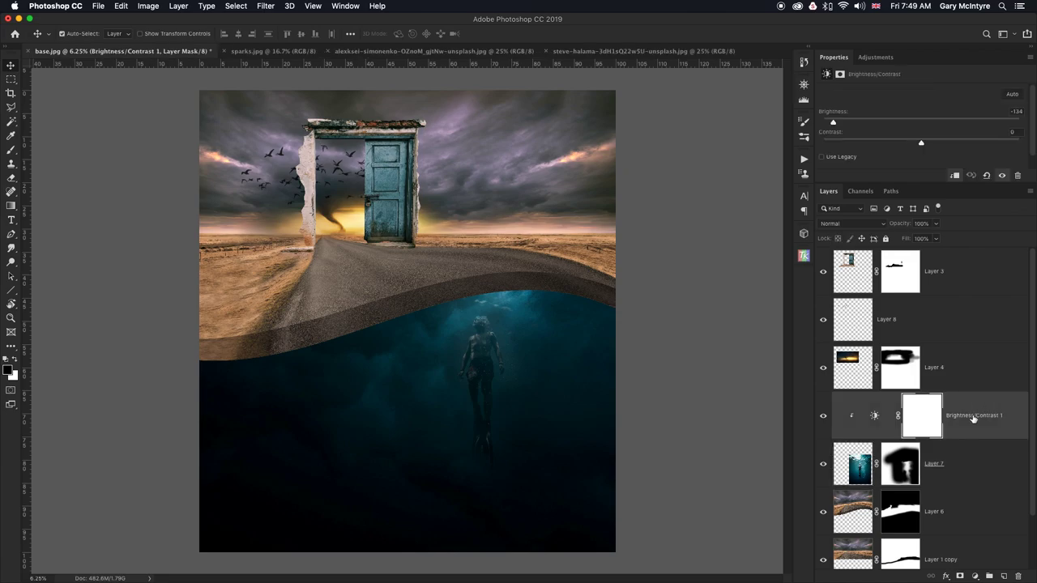
pyautogui.click(1003, 576)
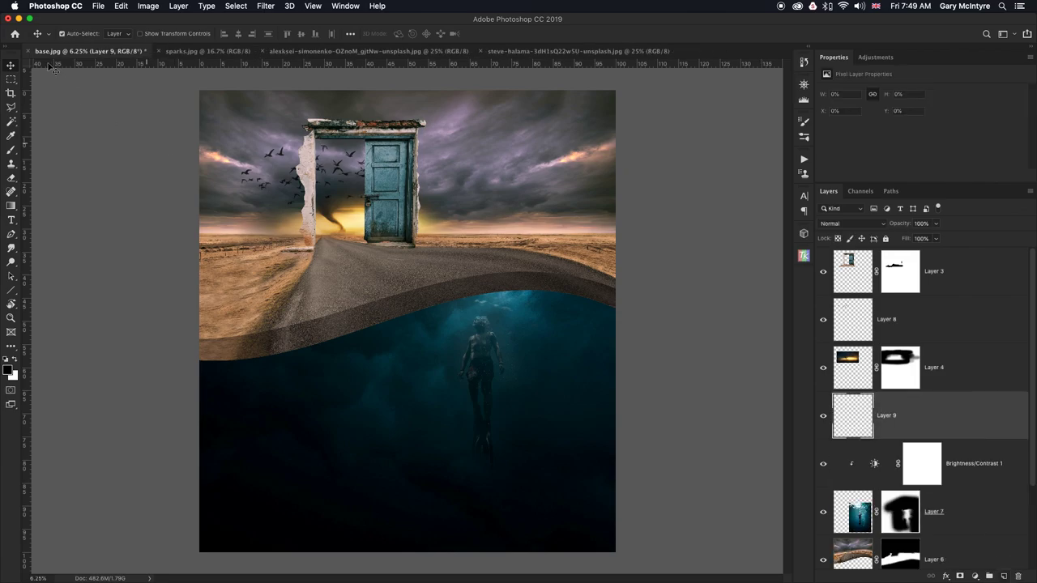
# Choose the second 2500 px bubble brush from the Free Water Bubbles Photoshop Brushes 12 2 group for the Brush tool.
pyautogui.click(12, 150)
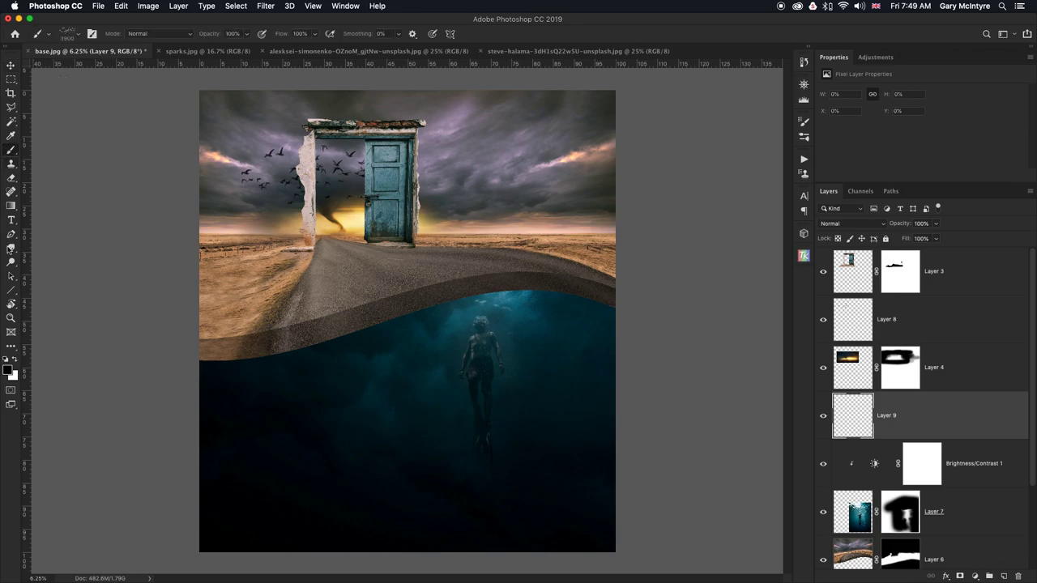
pyautogui.click(80, 38)
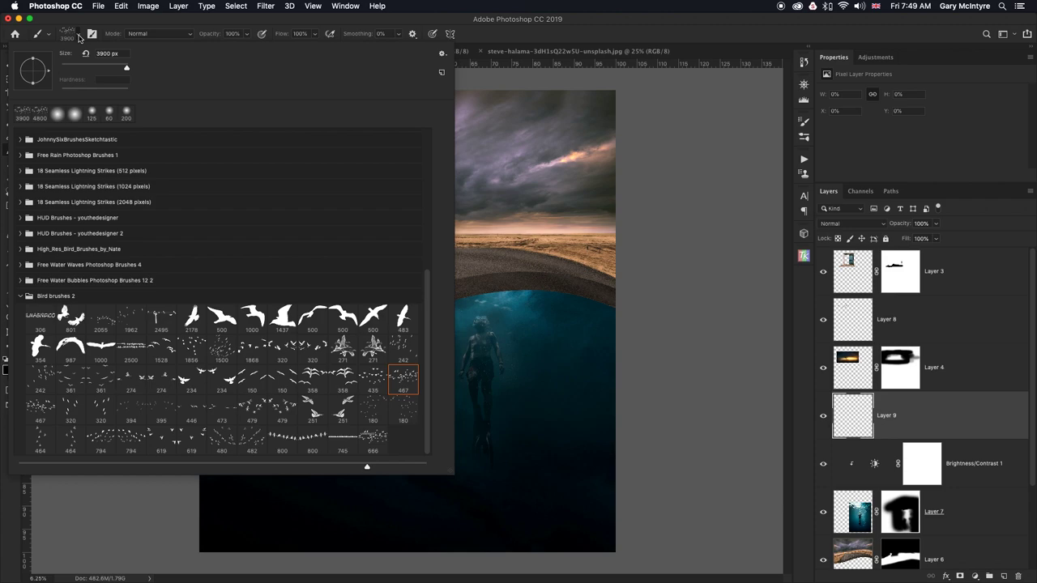
pyautogui.click(20, 297)
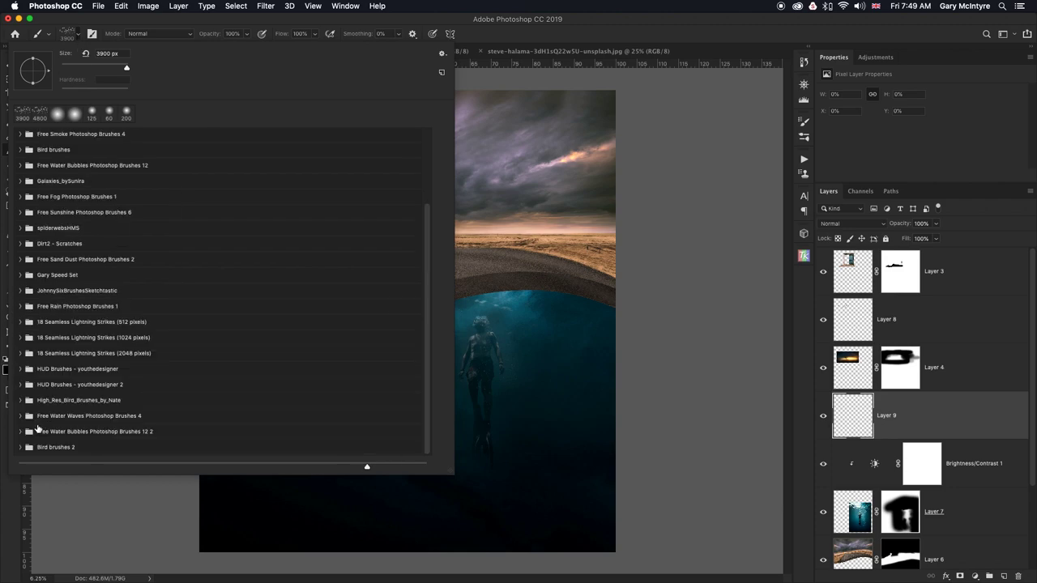
pyautogui.click(22, 431)
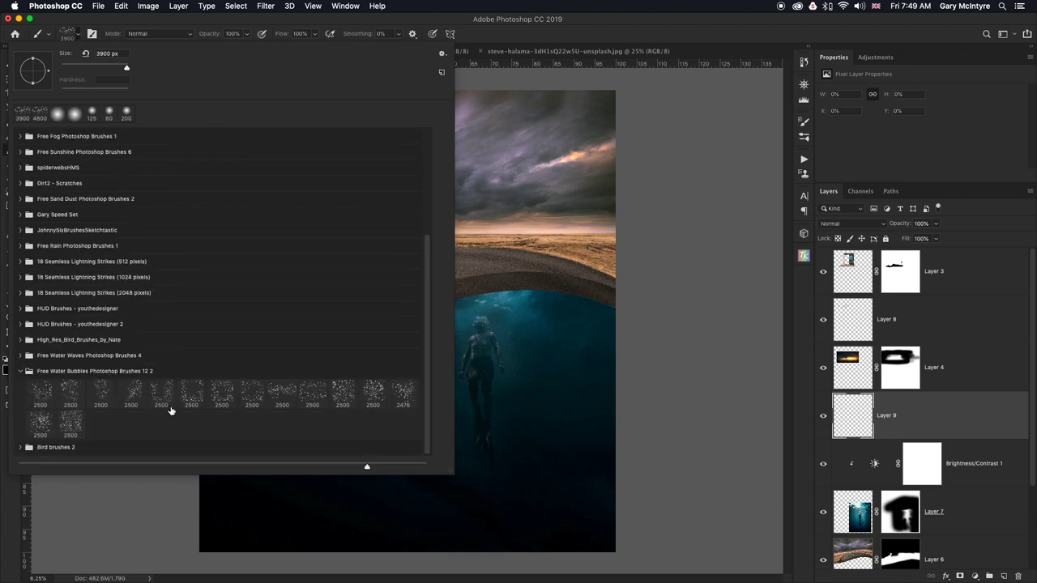
pyautogui.click(70, 393)
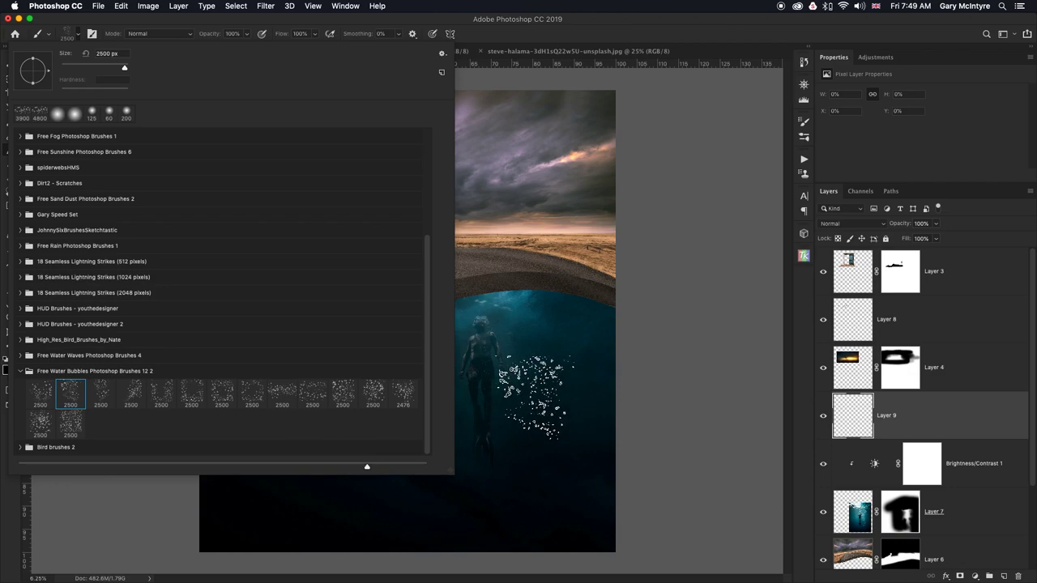
pyautogui.press('Return')
# Enlarge the water bubble brush to 3500 px for stamping over the diver.
pyautogui.click(495, 350)
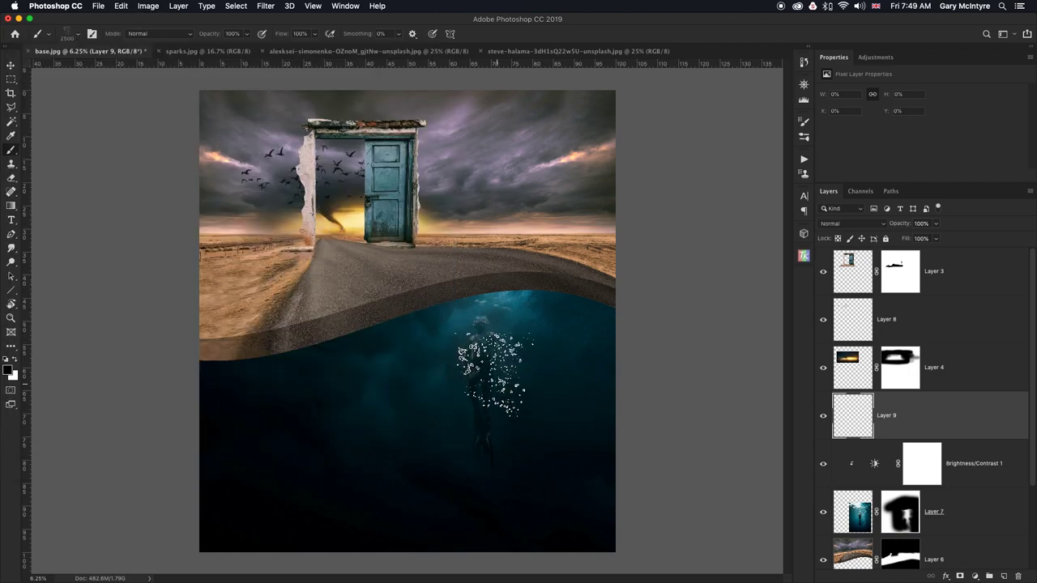
pyautogui.click(459, 324)
pyautogui.press(']')
pyautogui.press(']')
pyautogui.press(']')
pyautogui.press(']')
pyautogui.press(']')
pyautogui.press(']')
pyautogui.press(']')
pyautogui.press(']')
pyautogui.press(']')
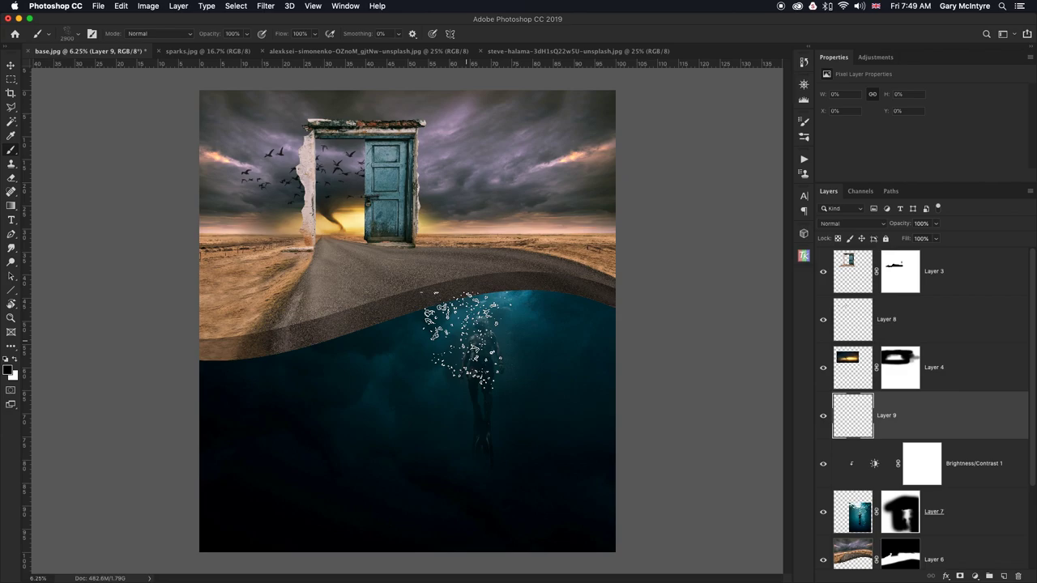
pyautogui.press(']')
pyautogui.press(']')
pyautogui.press(']')
pyautogui.press(']')
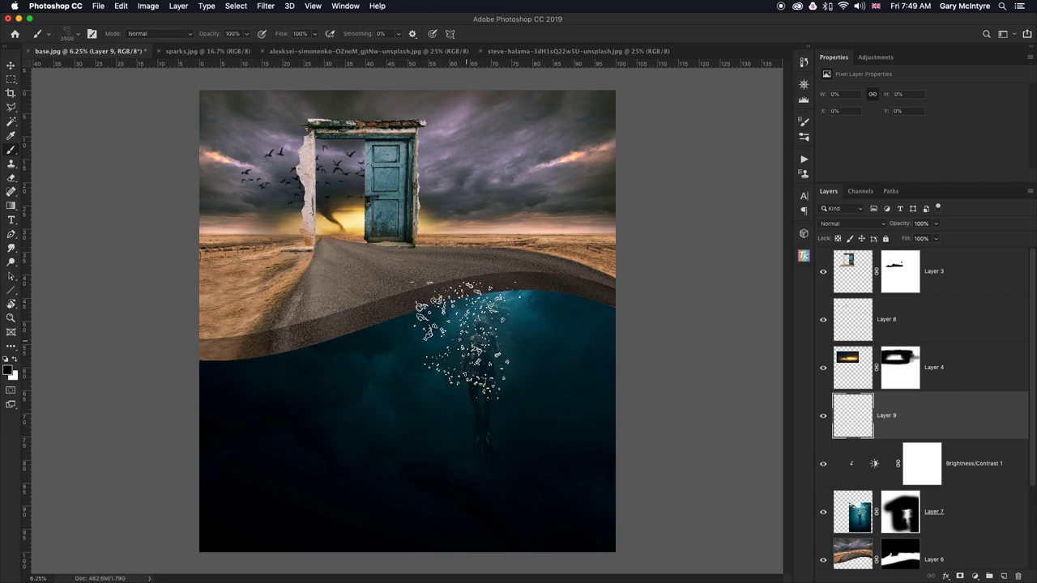
# Try stamping white bubbles beside the diver on Layer 9 at 100% layer opacity.
pyautogui.click(15, 361)
pyautogui.click(409, 411)
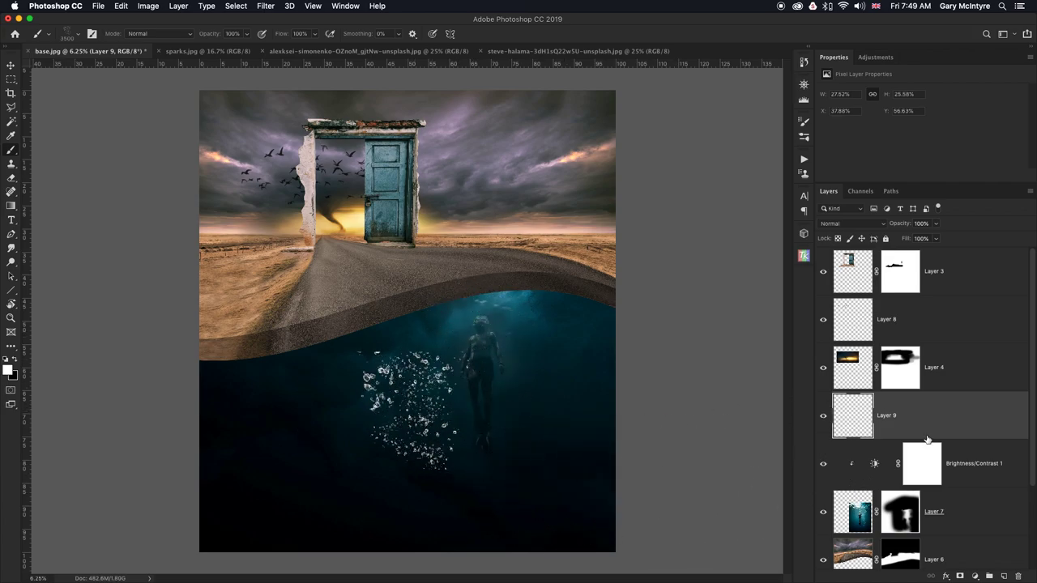
pyautogui.click(936, 227)
pyautogui.moveTo(937, 236); pyautogui.dragTo(961, 234)
pyautogui.click(919, 394)
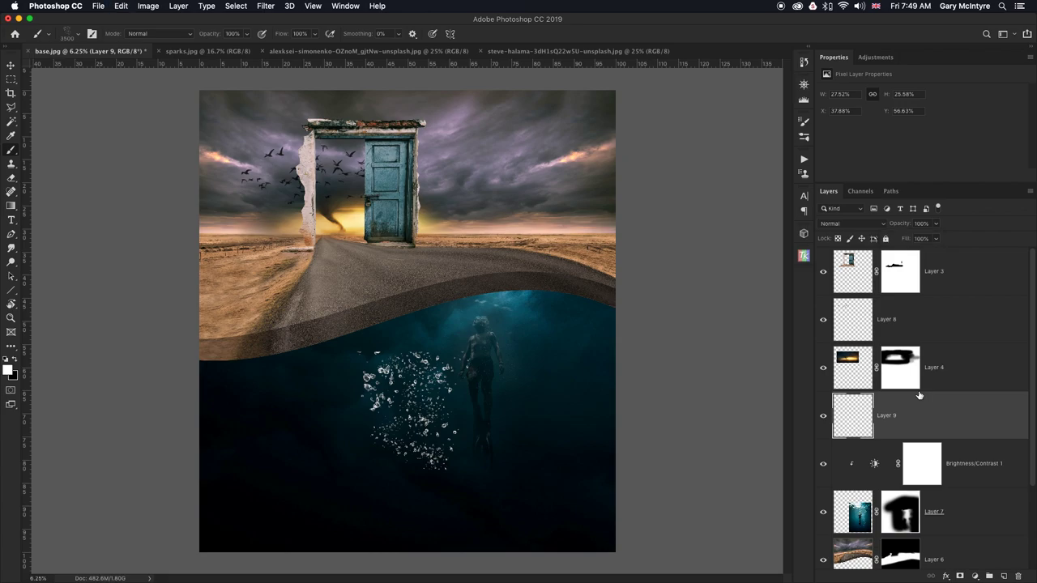
# Stamp bubbles over the diver in a light blue sampled from the water and lower Layer 9's opacity to 26%.
pyautogui.moveTo(409, 409); pyautogui.dragTo(489, 297)
pyautogui.keyDown('alt'); pyautogui.click(484, 301); pyautogui.keyUp('alt')
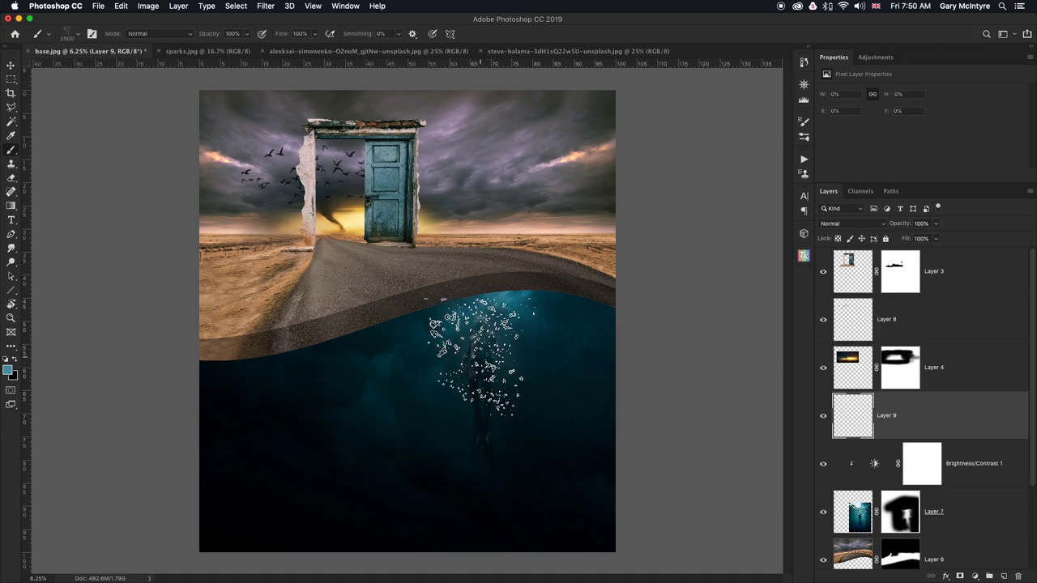
pyautogui.click(472, 339)
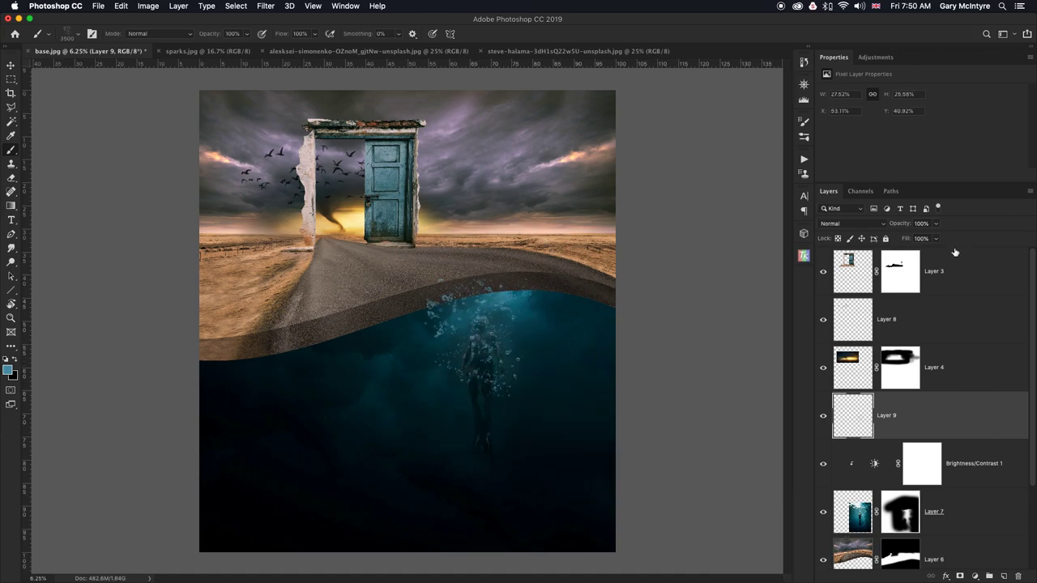
pyautogui.click(937, 227)
pyautogui.moveTo(936, 238); pyautogui.dragTo(900, 238)
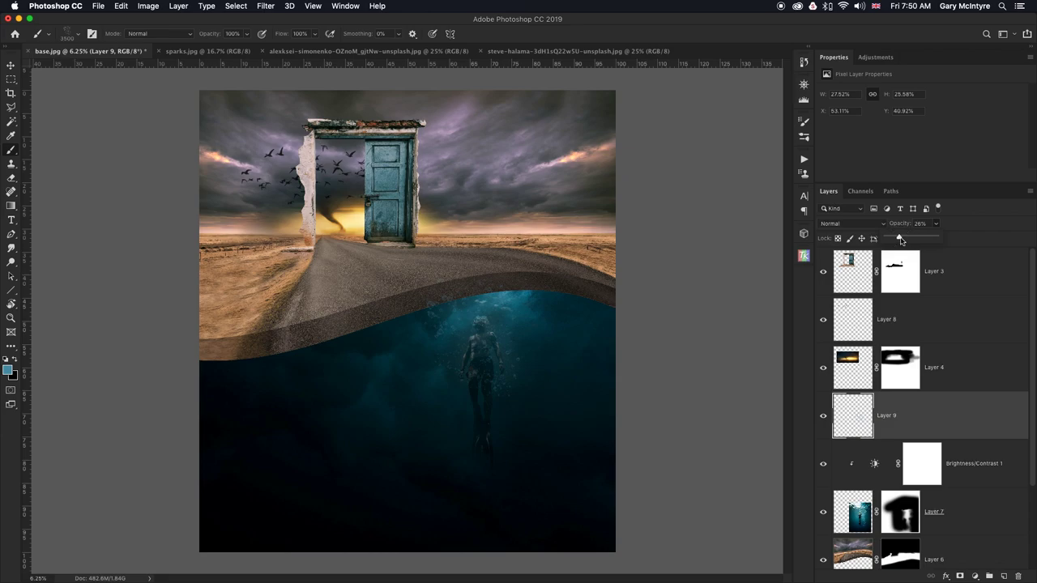
# Stretch the bubbles on Layer 9 to about 105% width and 135% height around the diver.
pyautogui.click(10, 65)
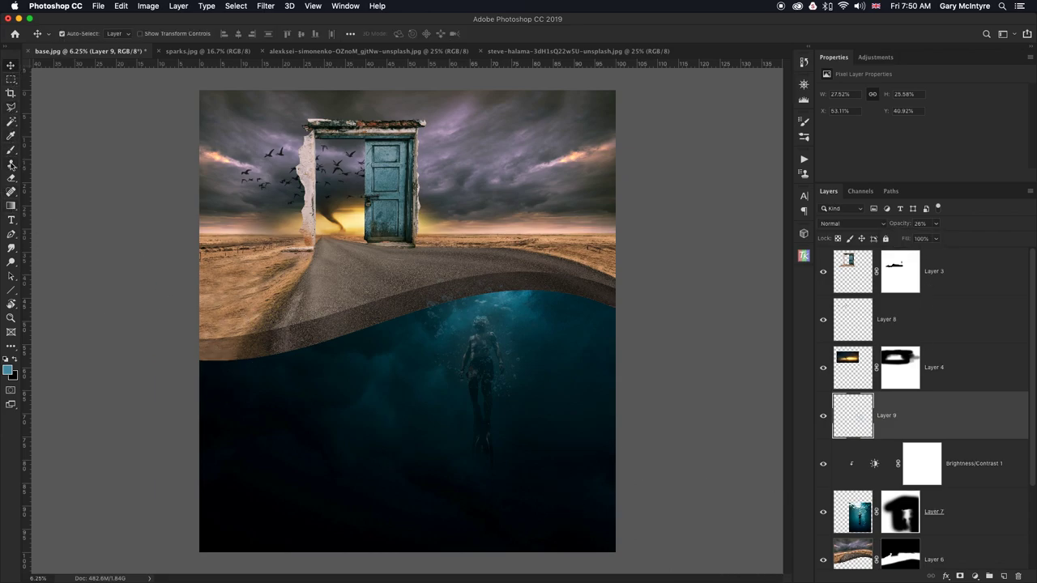
pyautogui.click(10, 177)
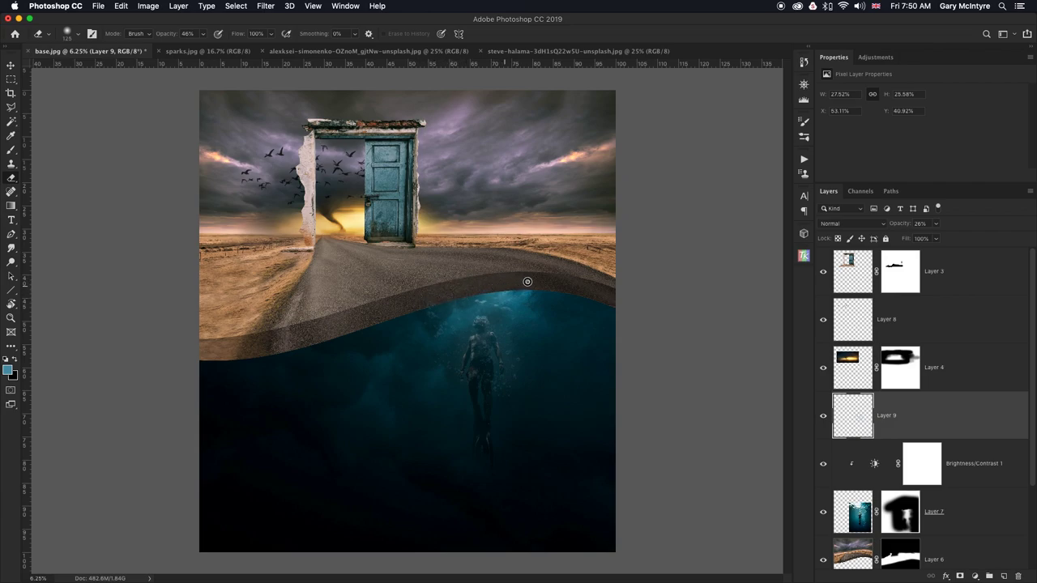
pyautogui.click(8, 67)
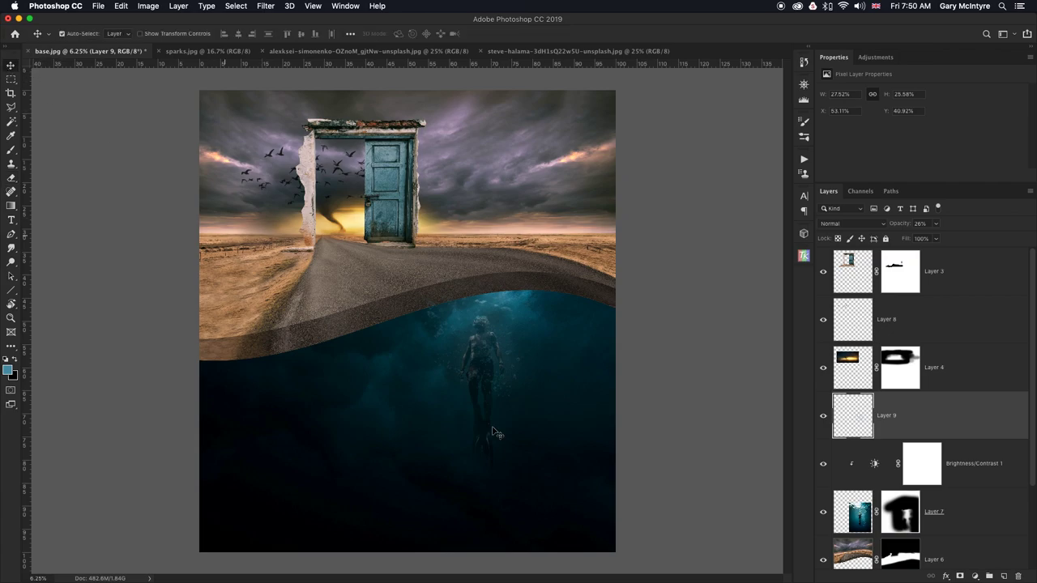
pyautogui.press('super+t')
pyautogui.moveTo(534, 397)
pyautogui.mouseDown()
pyautogui.moveTo(541, 441)
pyautogui.moveTo(523, 411)
pyautogui.mouseUp()
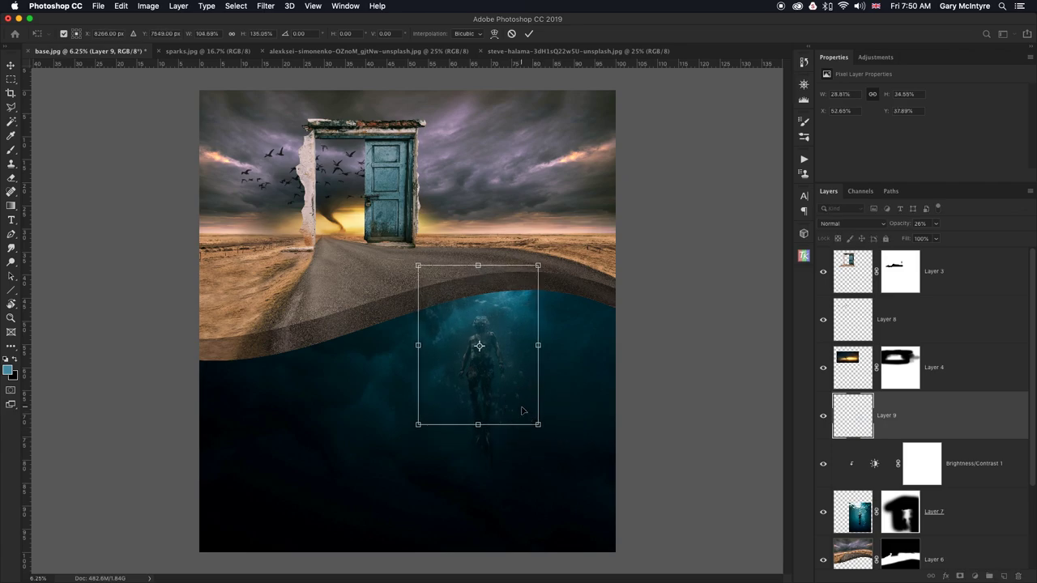
pyautogui.click(528, 33)
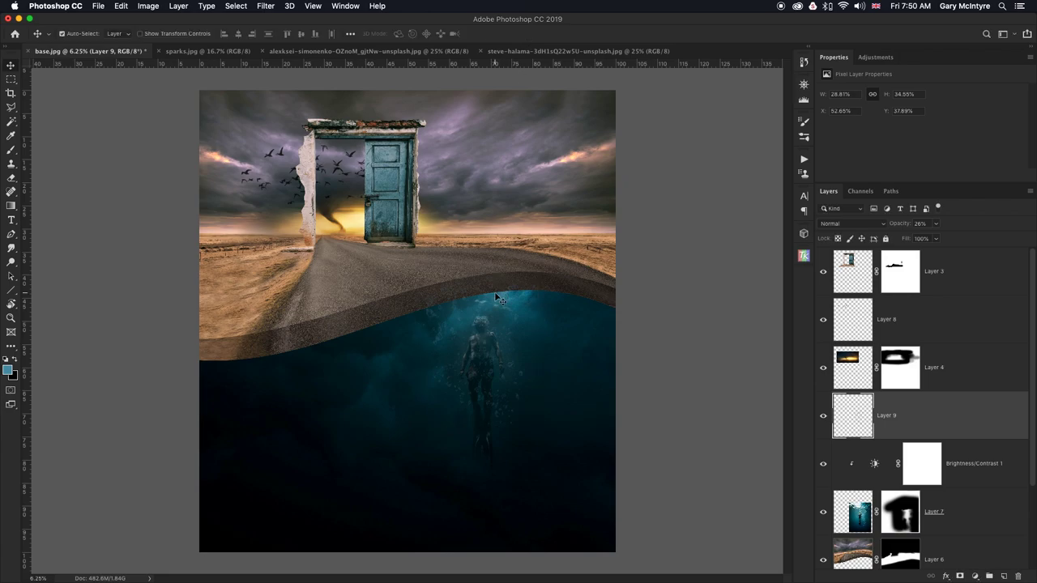
# Erase the bubbles overlapping the curved road edge with a 200 px eraser at 100% opacity.
pyautogui.press('z')
pyautogui.moveTo(478, 279); pyautogui.dragTo(523, 284)
pyautogui.press('v')
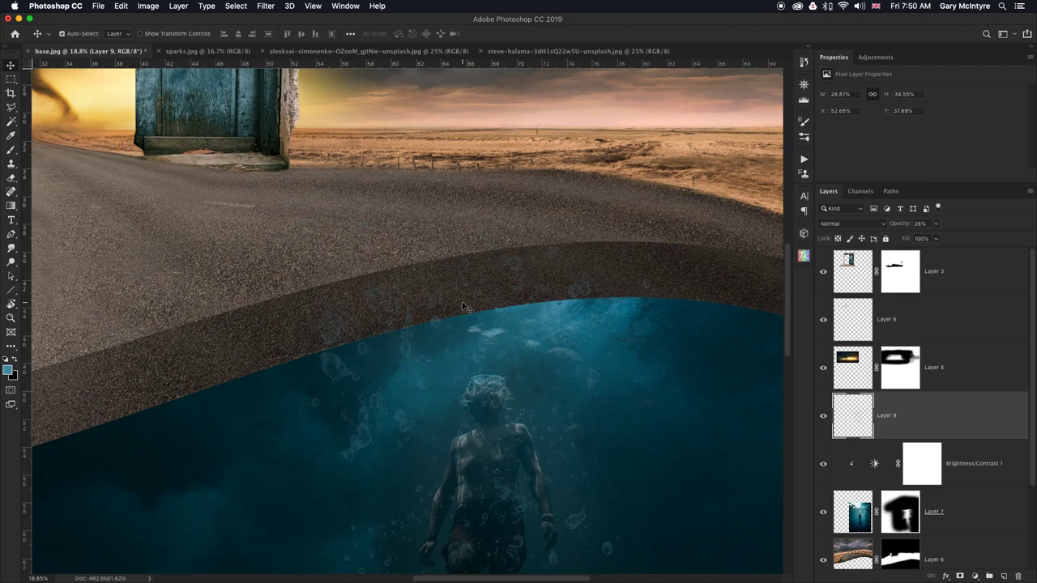
pyautogui.press('e')
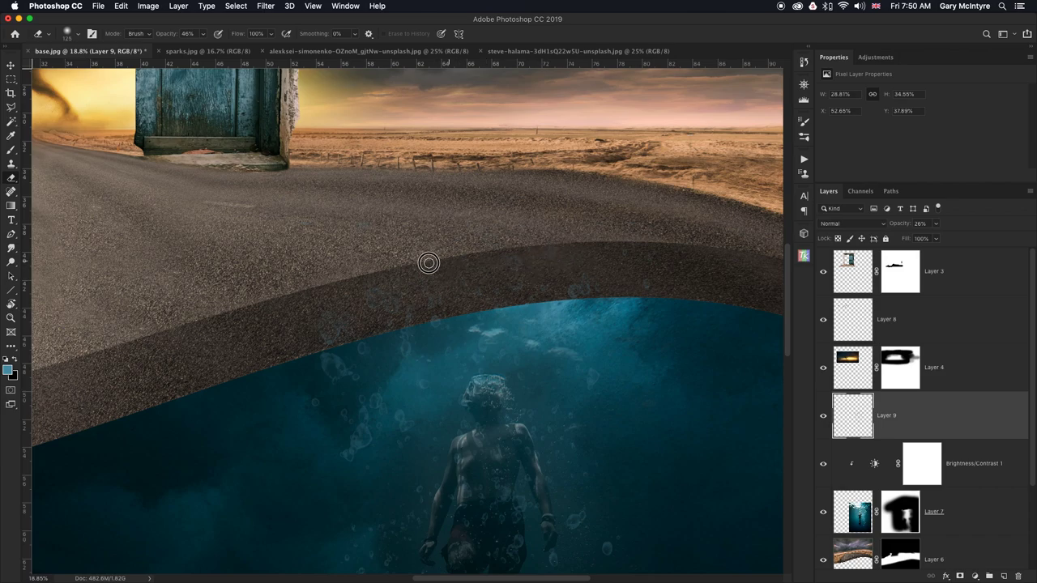
pyautogui.press(']')
pyautogui.press(']')
pyautogui.press(']')
pyautogui.moveTo(202, 34)
pyautogui.mouseDown()
pyautogui.moveTo(206, 47)
pyautogui.moveTo(301, 50)
pyautogui.mouseUp()
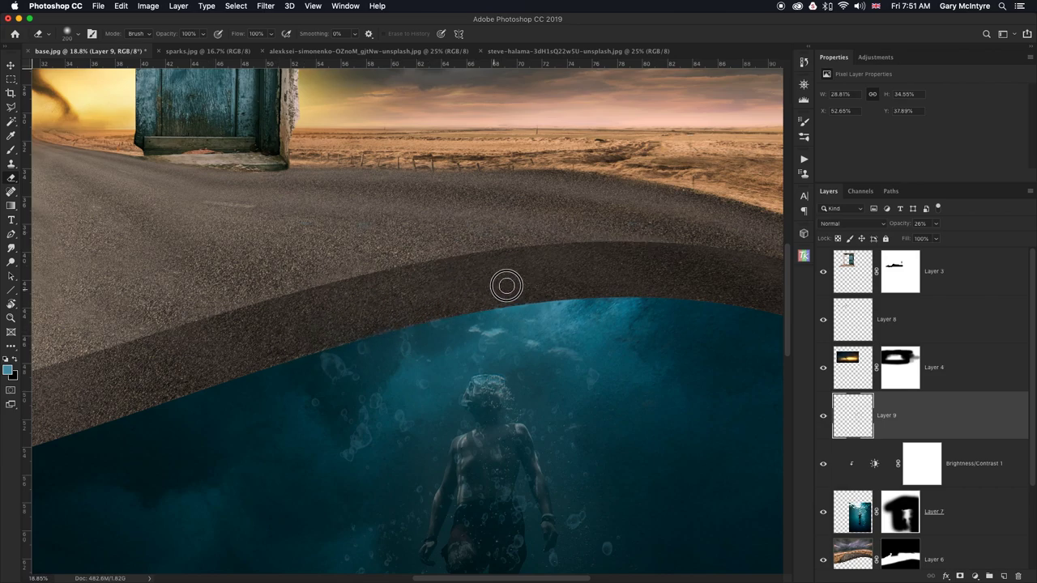
pyautogui.click(597, 241)
pyautogui.moveTo(262, 326)
pyautogui.mouseDown()
pyautogui.moveTo(346, 333)
pyautogui.moveTo(317, 340)
pyautogui.moveTo(706, 262)
pyautogui.moveTo(308, 284)
pyautogui.moveTo(529, 265)
pyautogui.mouseUp()
# Lower the opacity of the bubbles layer, Layer 9, to 18% and check it against the whole image.
pyautogui.click(935, 224)
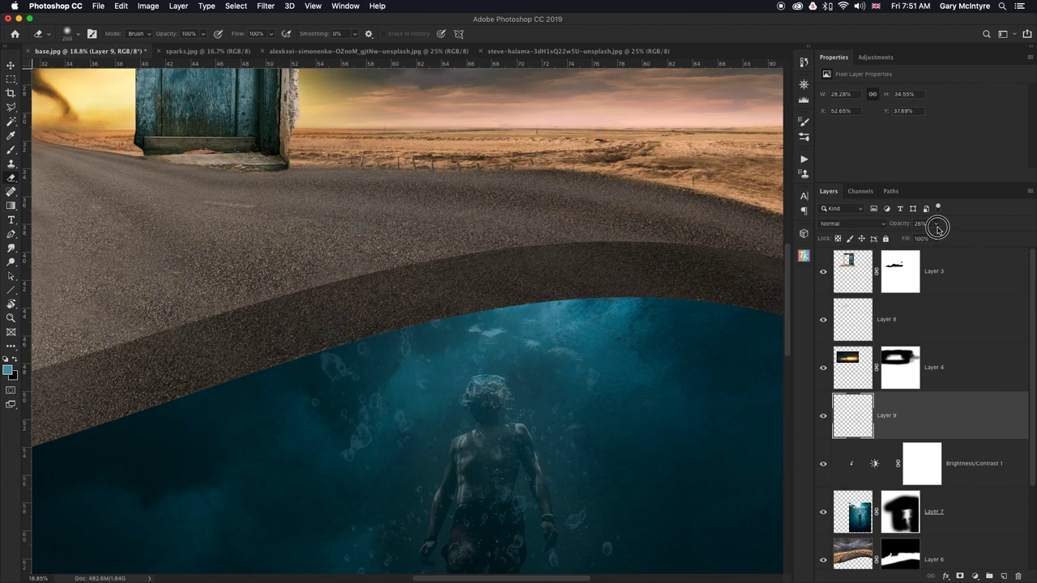
pyautogui.moveTo(935, 234); pyautogui.dragTo(932, 240)
pyautogui.press('super+minus')
pyautogui.press('super+minus')
pyautogui.press('super+minus')
pyautogui.press('super+minus')
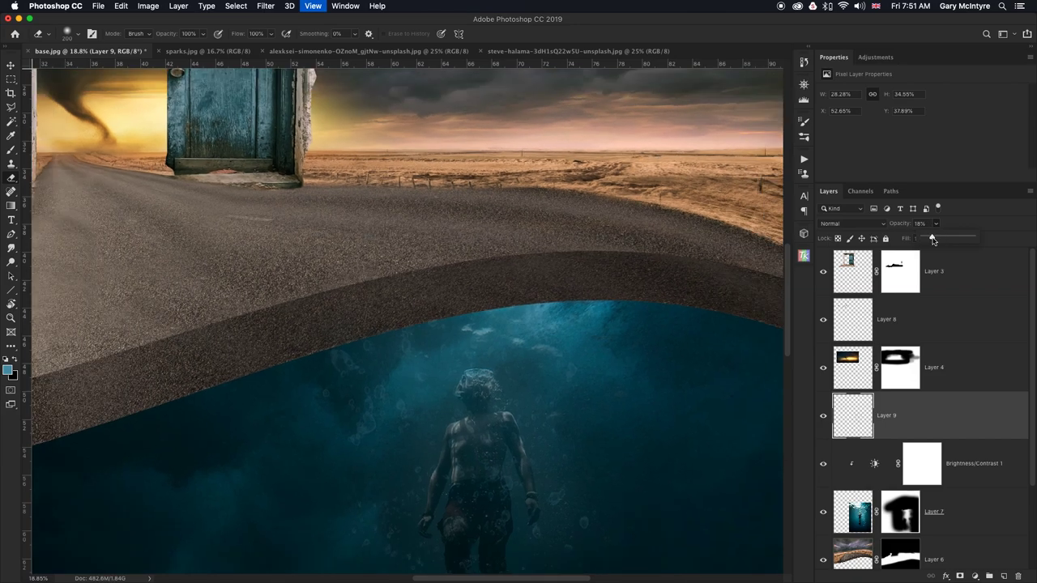
pyautogui.press('super+minus')
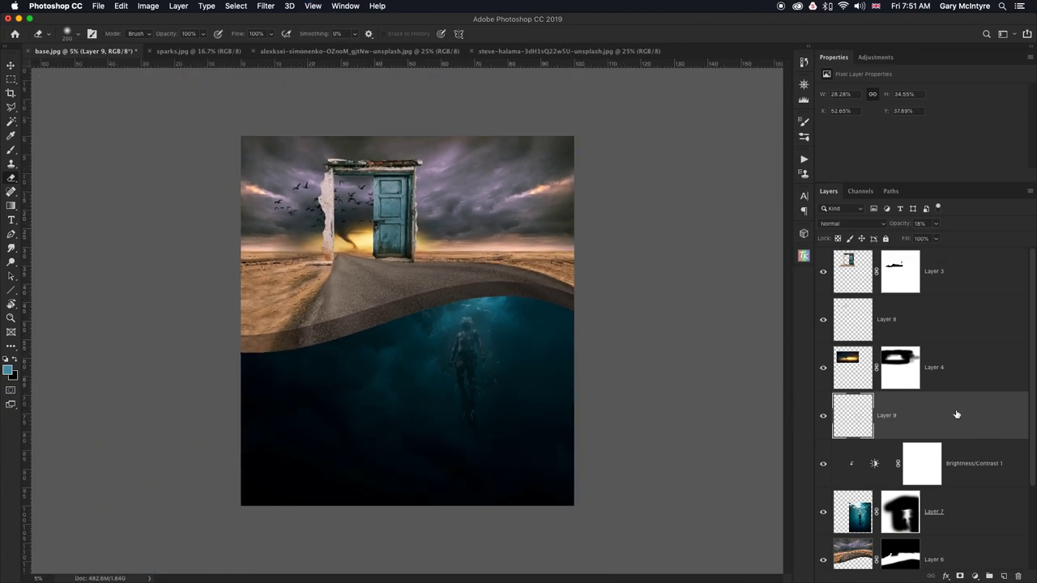
# Add a new empty layer directly above Layer 6.
pyautogui.scroll(-3, 958, 416)
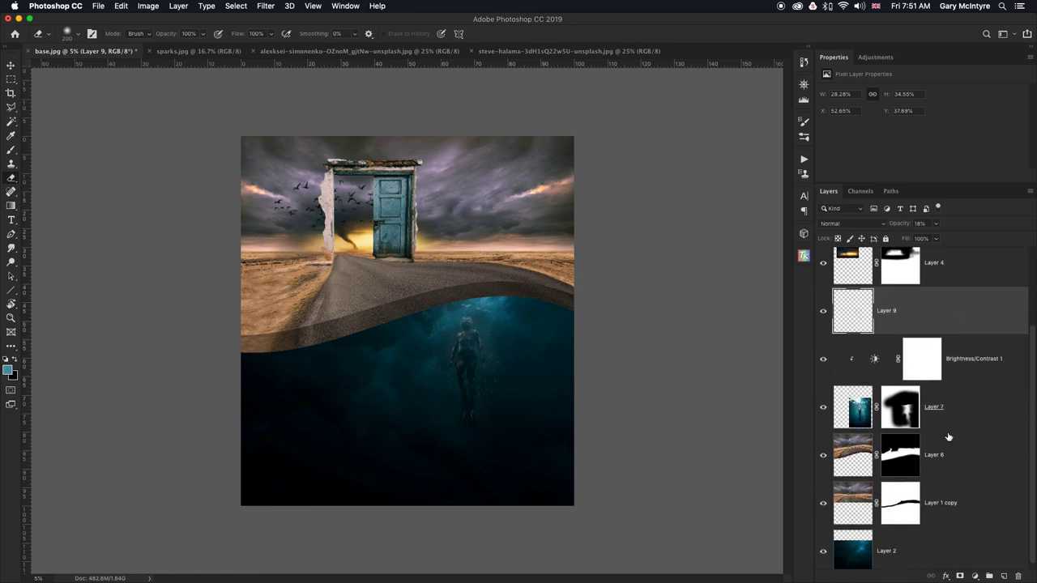
pyautogui.click(984, 454)
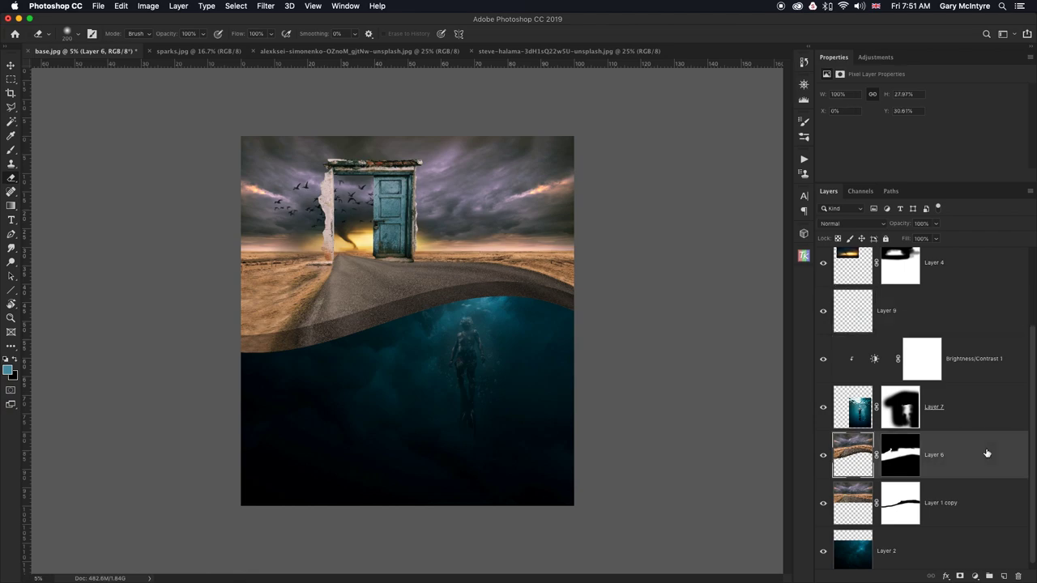
pyautogui.click(1003, 576)
# Copy the entire cracked-earth photo and paste it into the new Layer 10 of base.jpg.
pyautogui.click(507, 52)
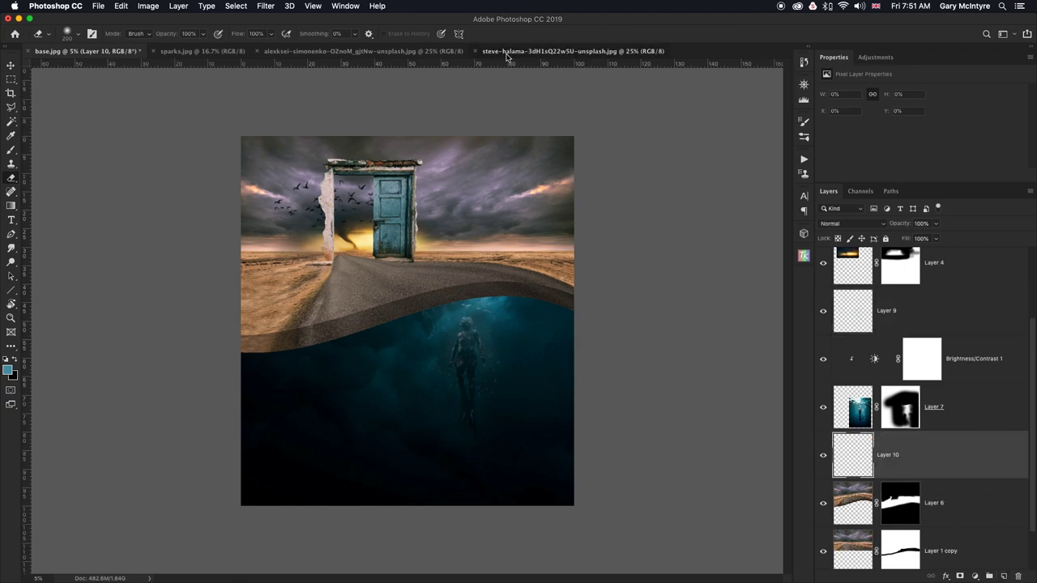
pyautogui.click(344, 52)
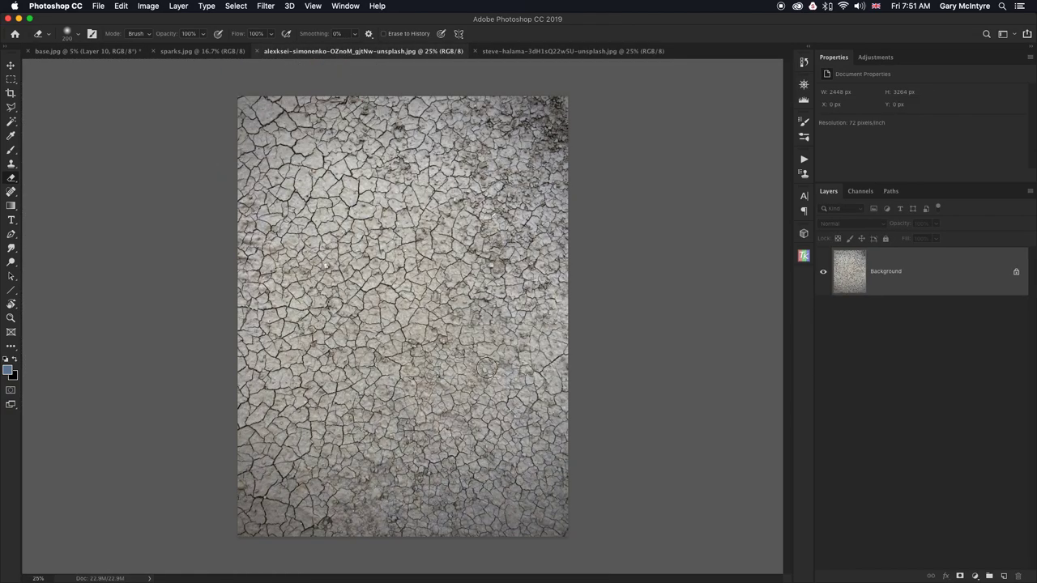
pyautogui.press('super+a')
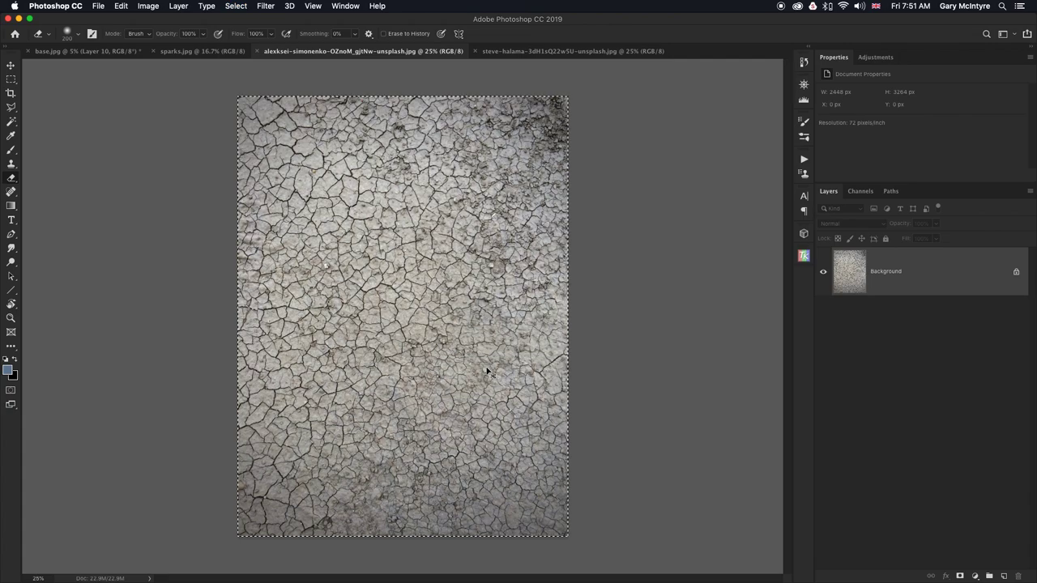
pyautogui.press('super+c')
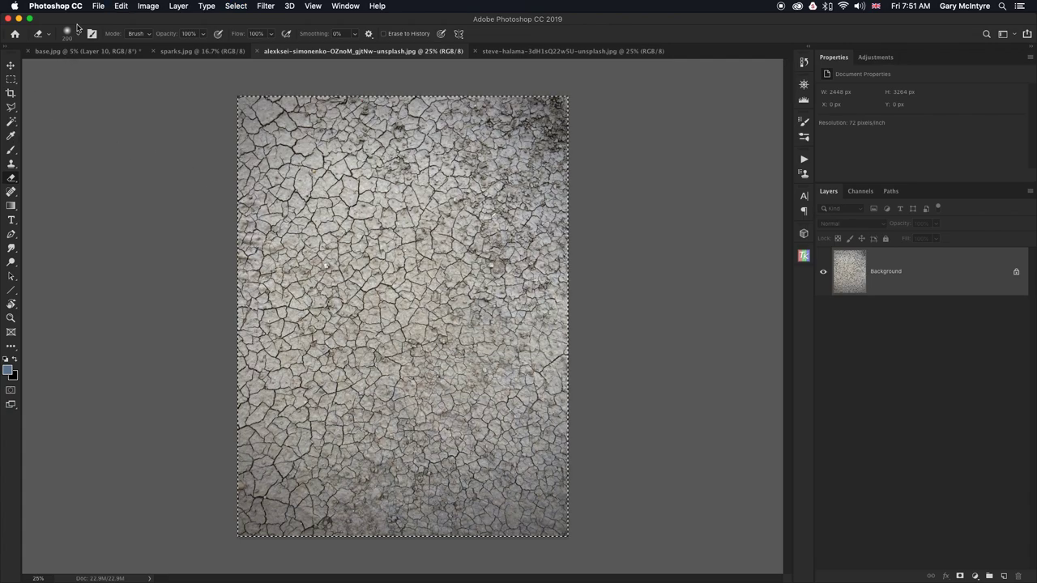
pyautogui.click(75, 51)
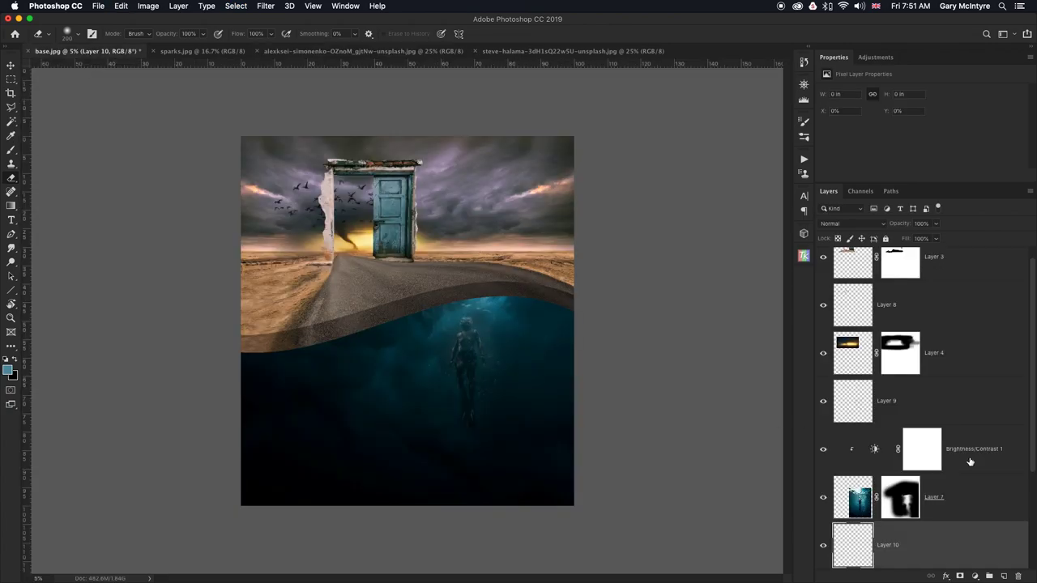
pyautogui.press('super+v')
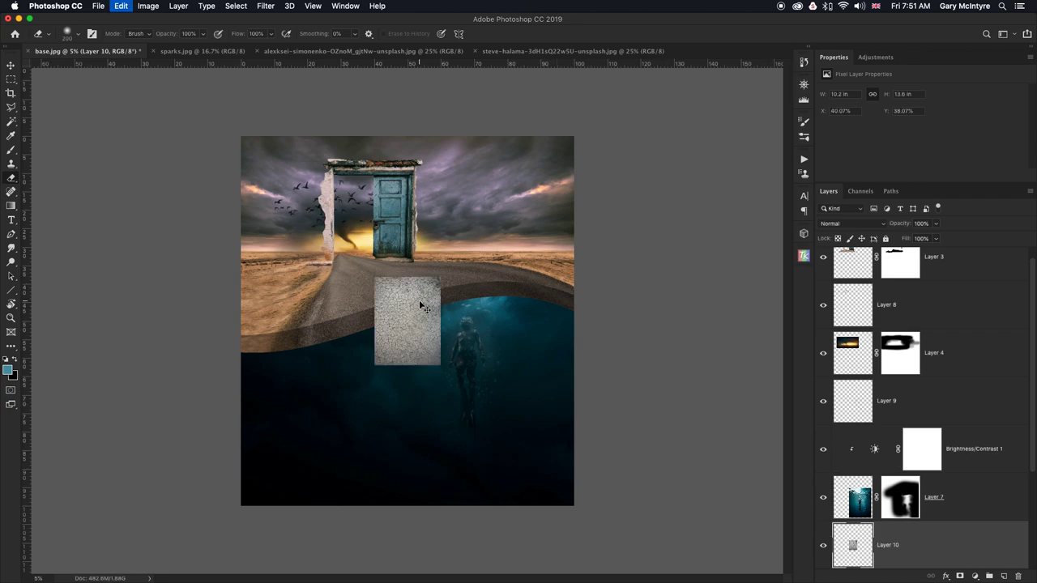
# Stretch the cracked-earth texture across the road to about 450% width and 139% height.
pyautogui.press('super+t')
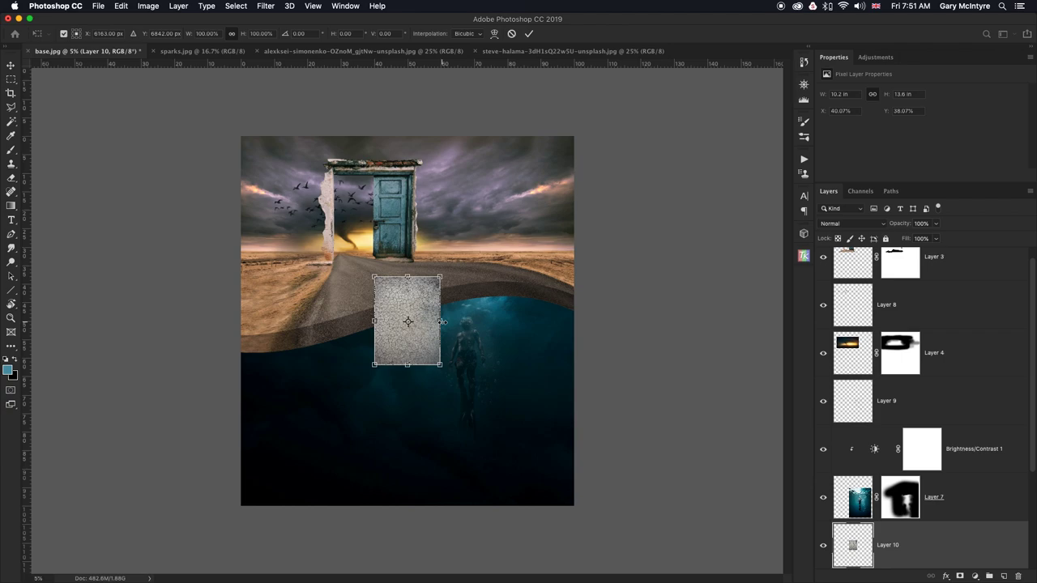
pyautogui.moveTo(441, 322); pyautogui.dragTo(539, 321)
pyautogui.moveTo(369, 321); pyautogui.dragTo(291, 321)
pyautogui.moveTo(415, 277); pyautogui.dragTo(415, 242)
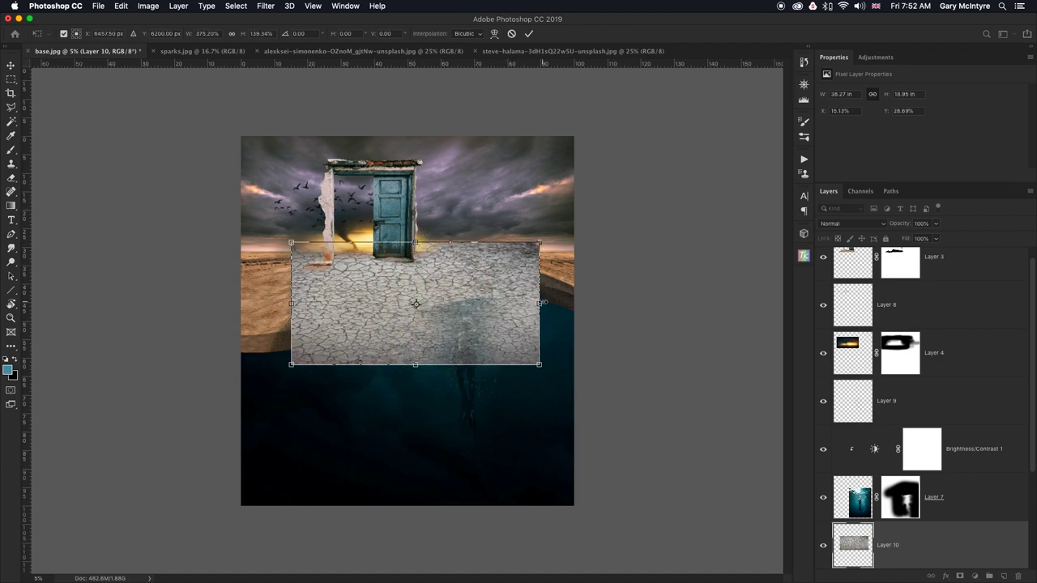
pyautogui.moveTo(540, 303); pyautogui.dragTo(571, 303)
pyautogui.moveTo(291, 303); pyautogui.dragTo(277, 304)
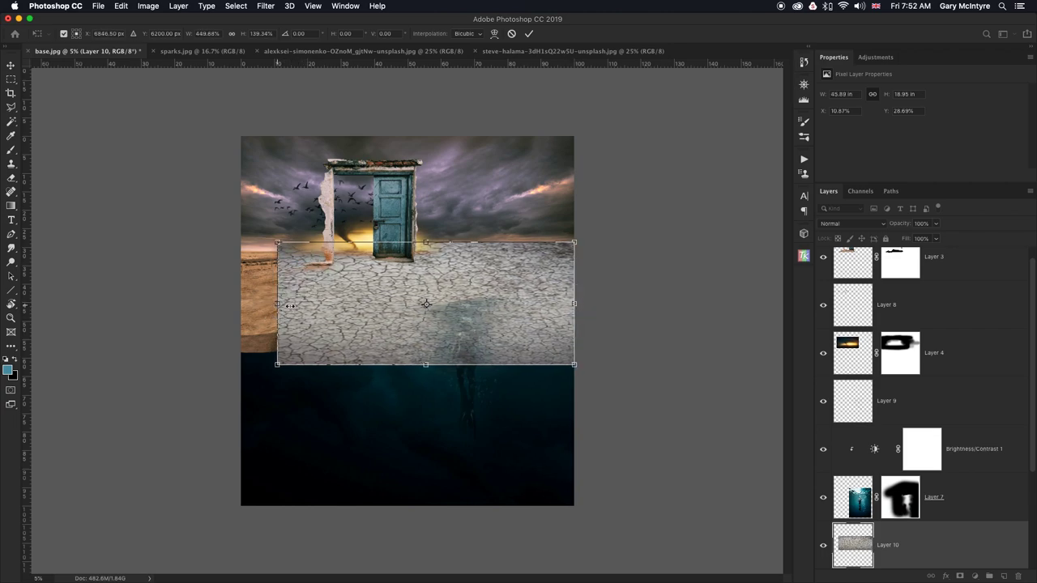
pyautogui.click(528, 33)
# Lower the opacity of the cracked-earth texture, Layer 10, to 26%.
pyautogui.press('e')
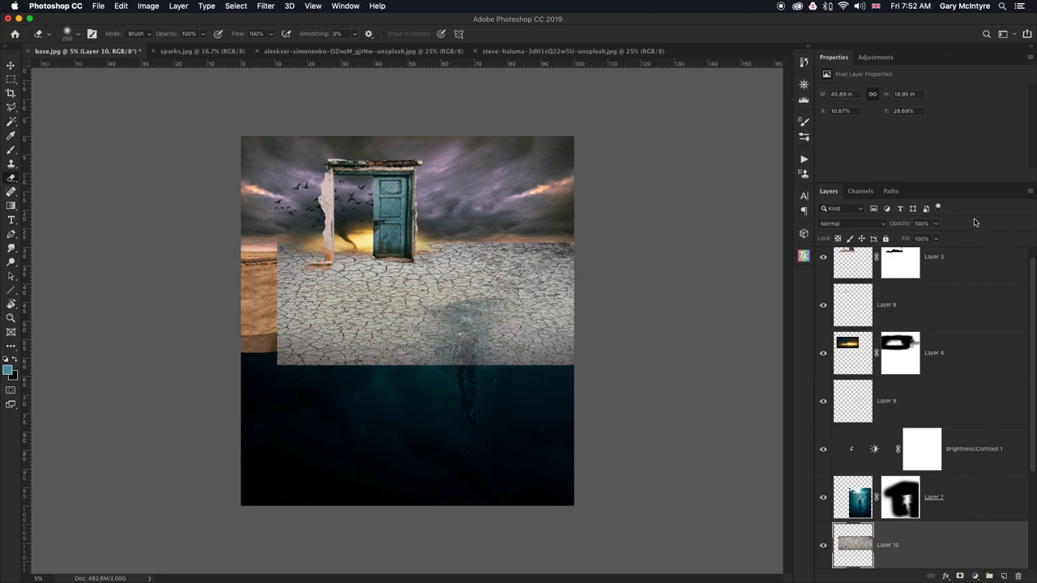
pyautogui.click(936, 224)
pyautogui.moveTo(928, 235); pyautogui.dragTo(898, 238)
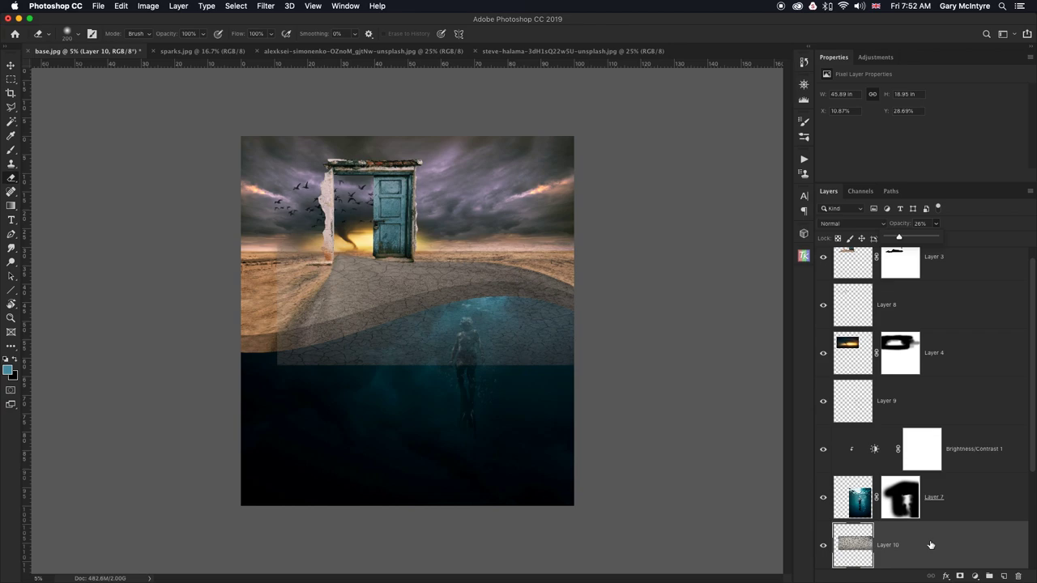
# Hide Layer 10 with a black layer mask and choose the Brush tool for painting on the mask over the road.
pyautogui.keyDown('alt'); pyautogui.click(959, 576); pyautogui.keyUp('alt')
pyautogui.press('z')
pyautogui.moveTo(373, 272)
pyautogui.mouseDown()
pyautogui.moveTo(421, 271)
pyautogui.moveTo(419, 280)
pyautogui.mouseUp()
pyautogui.press('b')
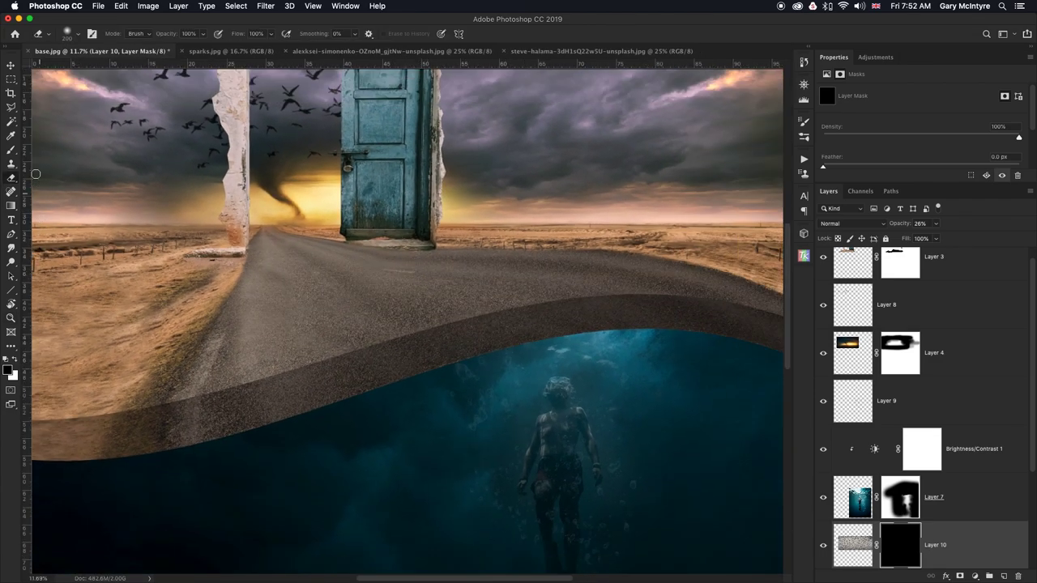
# Set up a soft round Brush with white as the foreground colour and 27% opacity for painting on Layer 10's mask.
pyautogui.click(12, 151)
pyautogui.click(15, 361)
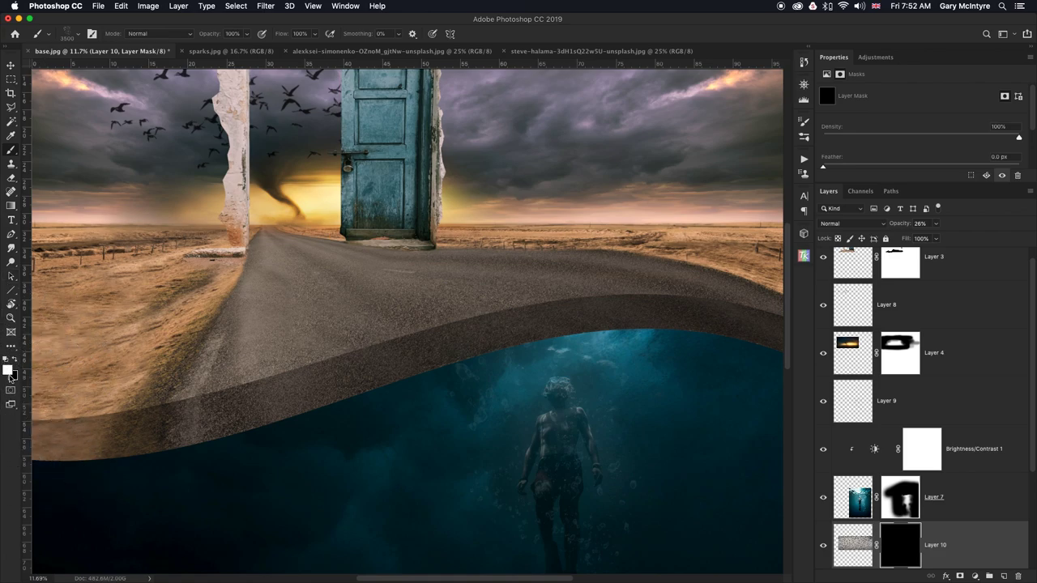
pyautogui.click(79, 35)
pyautogui.click(121, 115)
pyautogui.click(265, 45)
pyautogui.click(247, 35)
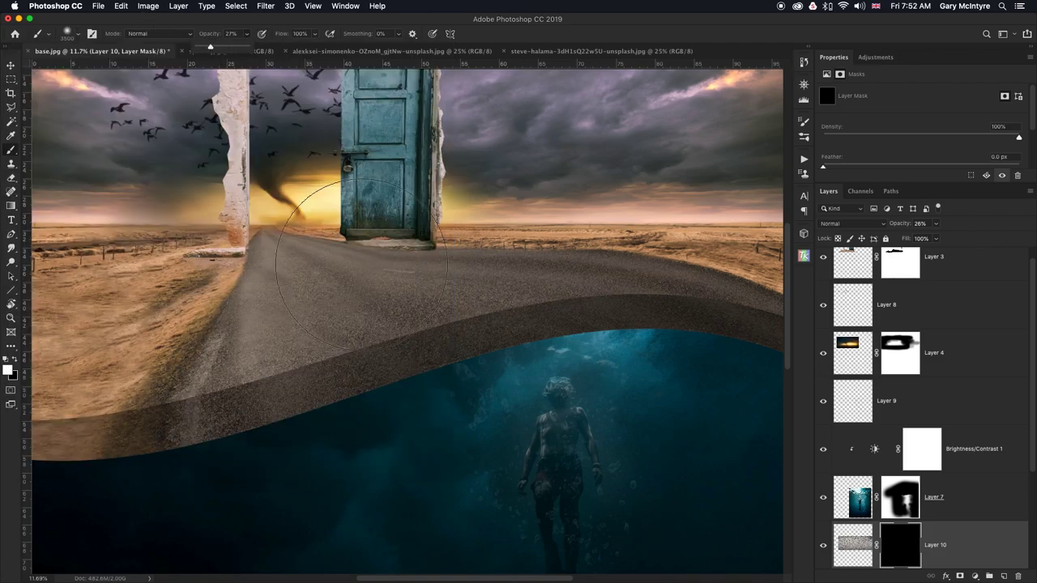
# Reduce the brush size and paint white on Layer 10's mask to reveal the crack texture across the upper road.
pyautogui.press('[')
pyautogui.press('[')
pyautogui.press('[')
pyautogui.press('[')
pyautogui.press('[')
pyautogui.press('[')
pyautogui.press('[')
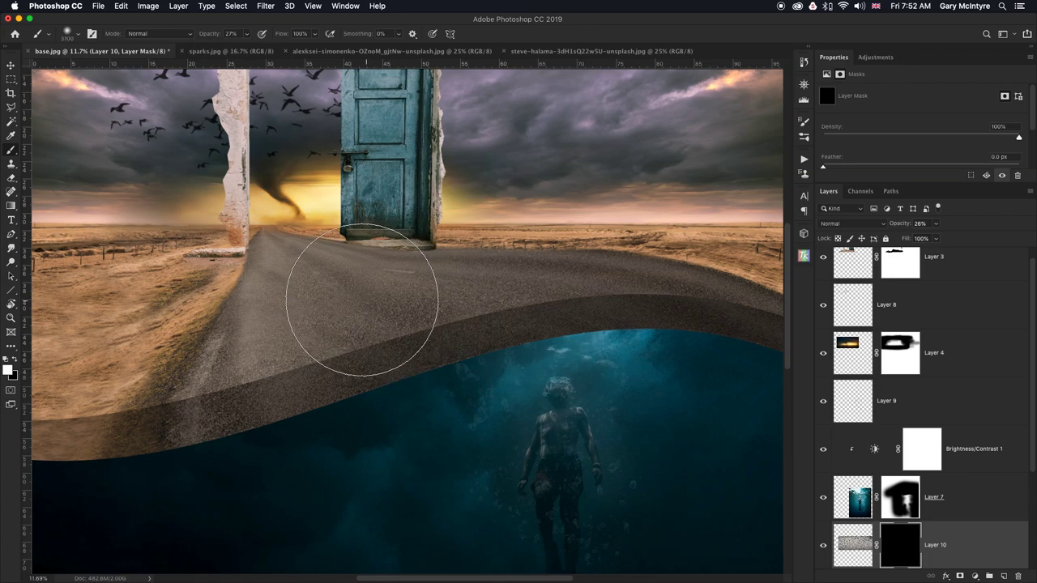
pyautogui.press('[')
pyautogui.press('[')
pyautogui.press('[')
pyautogui.press('[')
pyautogui.press('[')
pyautogui.press('[')
pyautogui.press('[')
pyautogui.press('[')
pyautogui.press('[')
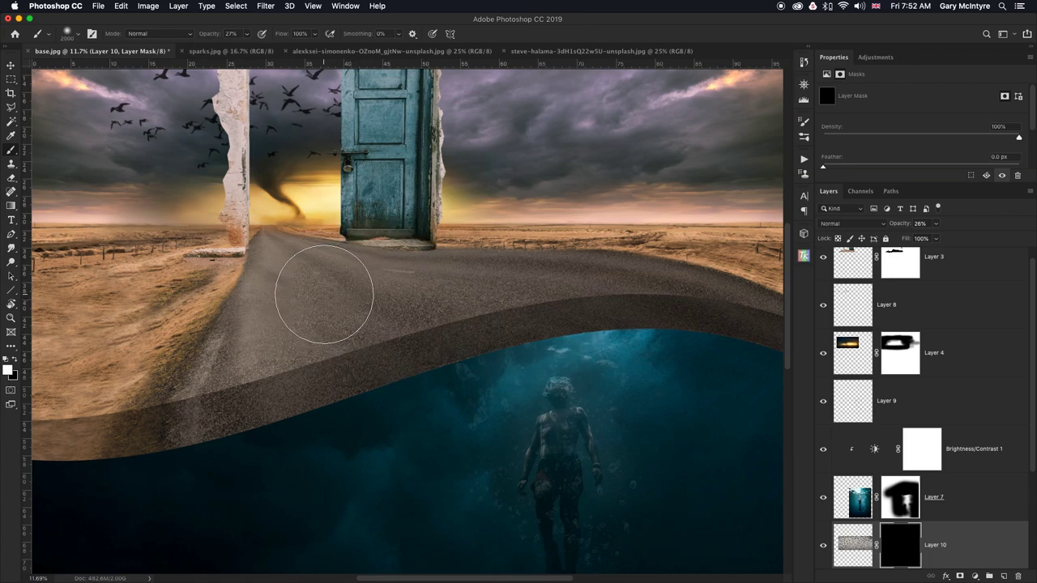
pyautogui.press('[')
pyautogui.press('[')
pyautogui.press('[')
pyautogui.press('[')
pyautogui.press('[')
pyautogui.press('[')
pyautogui.press('[')
pyautogui.press('[')
pyautogui.press('[')
pyautogui.press('[')
pyautogui.moveTo(289, 282)
pyautogui.mouseDown()
pyautogui.moveTo(417, 277)
pyautogui.moveTo(283, 311)
pyautogui.moveTo(478, 280)
pyautogui.mouseUp()
# With a brush of about 700 px, extend the revealed cracks over the rest of the road and its dark cut edge.
pyautogui.press('[')
pyautogui.press('[')
pyautogui.press('[')
pyautogui.press('[')
pyautogui.press(']')
pyautogui.press('[')
pyautogui.press(']')
pyautogui.press('[')
pyautogui.press(']')
pyautogui.press('[')
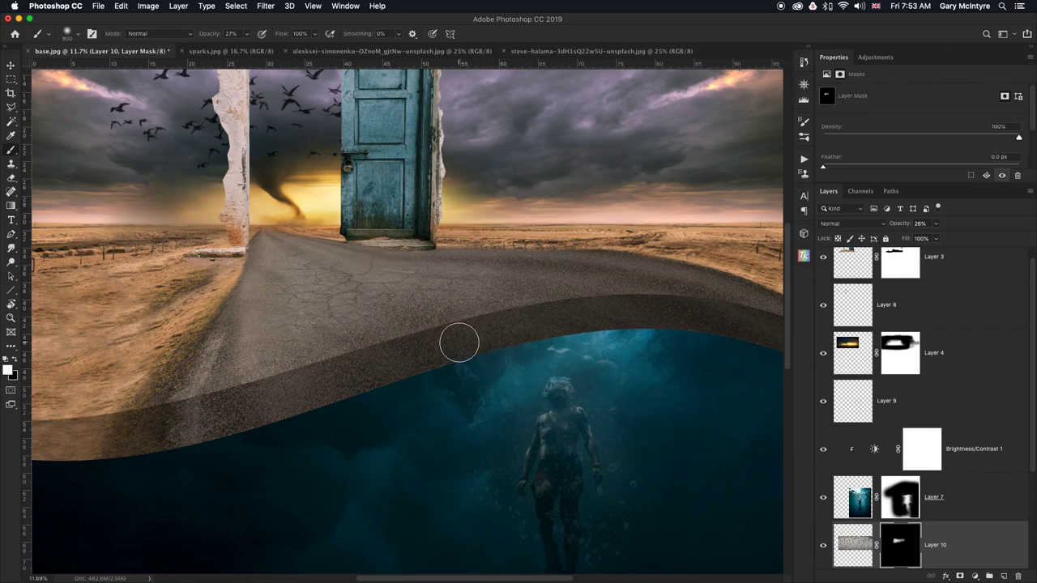
pyautogui.press(']')
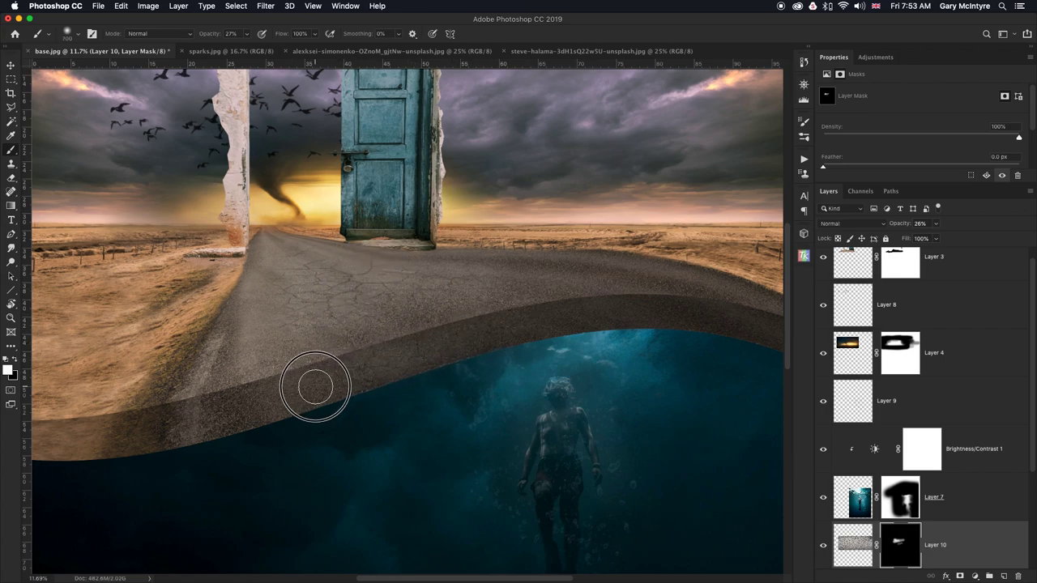
pyautogui.press('[')
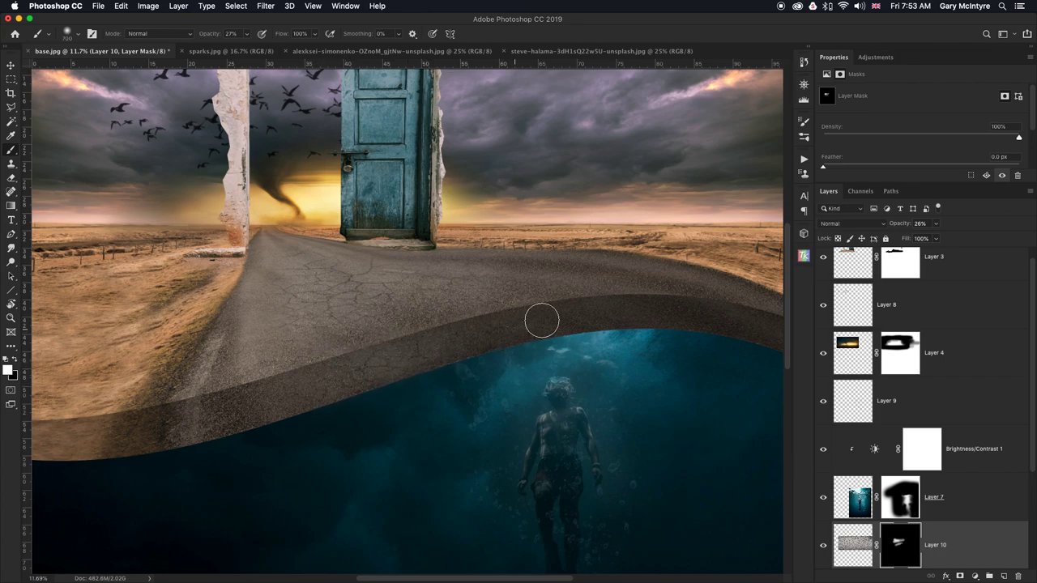
pyautogui.press(']')
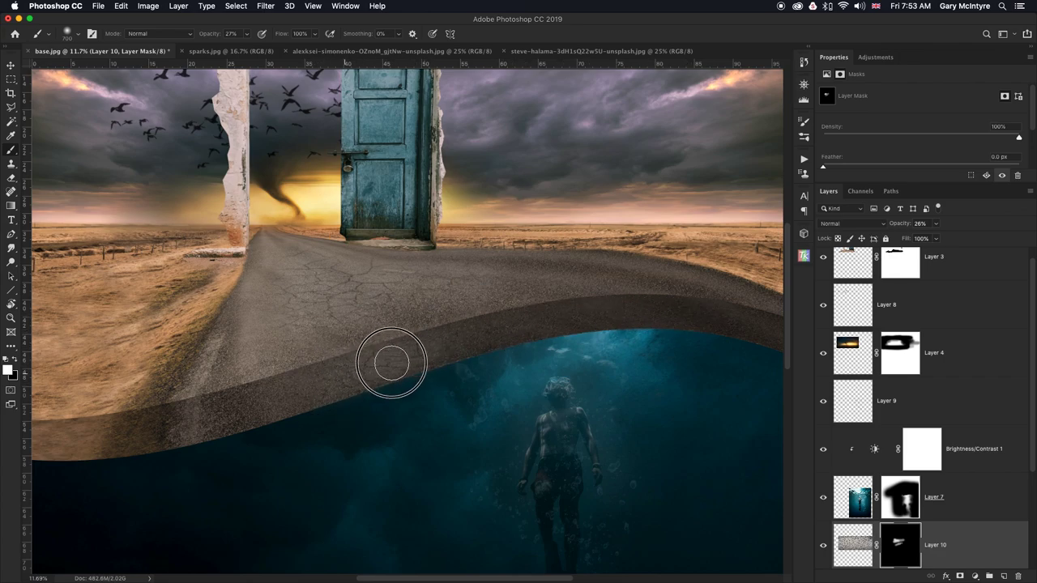
pyautogui.press('[')
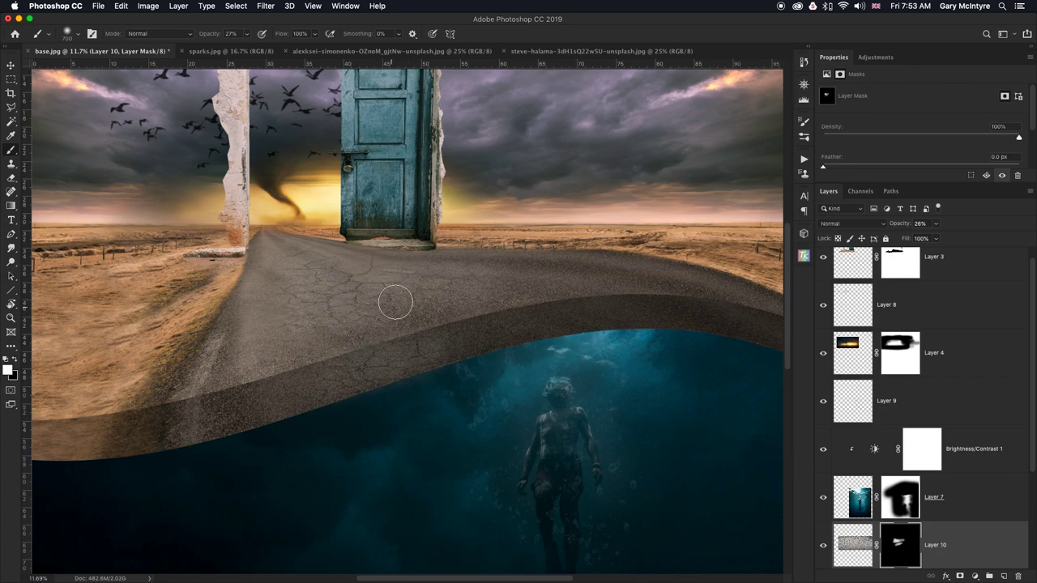
pyautogui.moveTo(361, 292)
pyautogui.mouseDown()
pyautogui.moveTo(327, 295)
pyautogui.moveTo(357, 287)
pyautogui.moveTo(291, 321)
pyautogui.moveTo(248, 361)
pyautogui.moveTo(298, 314)
pyautogui.moveTo(264, 322)
pyautogui.moveTo(248, 355)
pyautogui.moveTo(274, 277)
pyautogui.moveTo(248, 337)
pyautogui.moveTo(475, 312)
pyautogui.moveTo(468, 282)
pyautogui.moveTo(526, 274)
pyautogui.moveTo(592, 274)
pyautogui.moveTo(485, 282)
pyautogui.moveTo(626, 277)
pyautogui.moveTo(396, 301)
pyautogui.moveTo(634, 292)
pyautogui.moveTo(614, 274)
pyautogui.moveTo(387, 290)
pyautogui.moveTo(358, 286)
pyautogui.moveTo(312, 256)
pyautogui.moveTo(287, 259)
pyautogui.moveTo(567, 345)
pyautogui.moveTo(612, 337)
pyautogui.moveTo(616, 323)
pyautogui.moveTo(563, 325)
pyautogui.moveTo(625, 317)
pyautogui.moveTo(580, 317)
pyautogui.mouseUp()
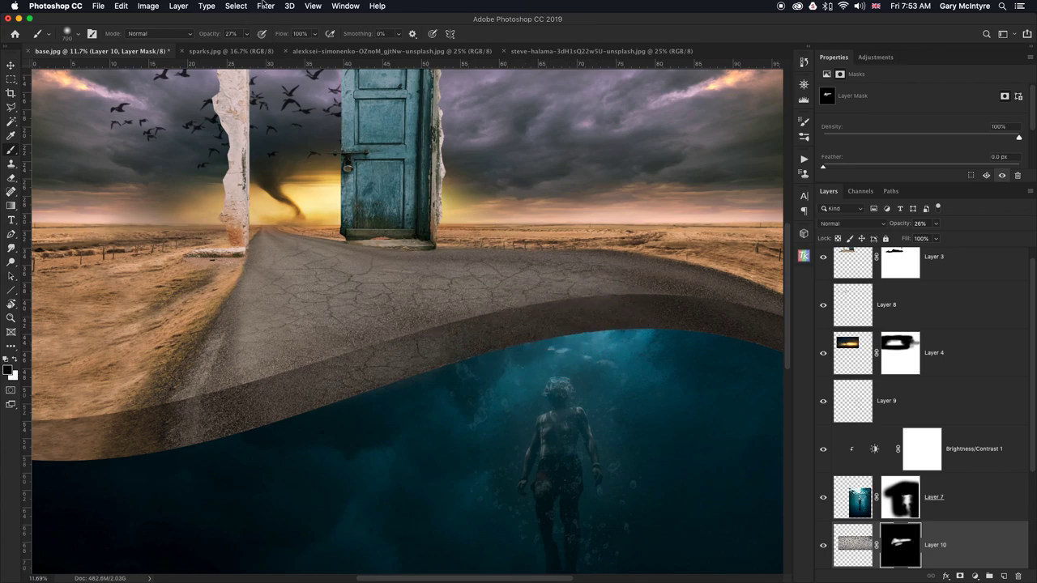
# Lower the brush opacity to 14% and paint black on Layer 10's mask along the road's dark edge to soften the cracks.
pyautogui.moveTo(247, 34); pyautogui.dragTo(240, 46)
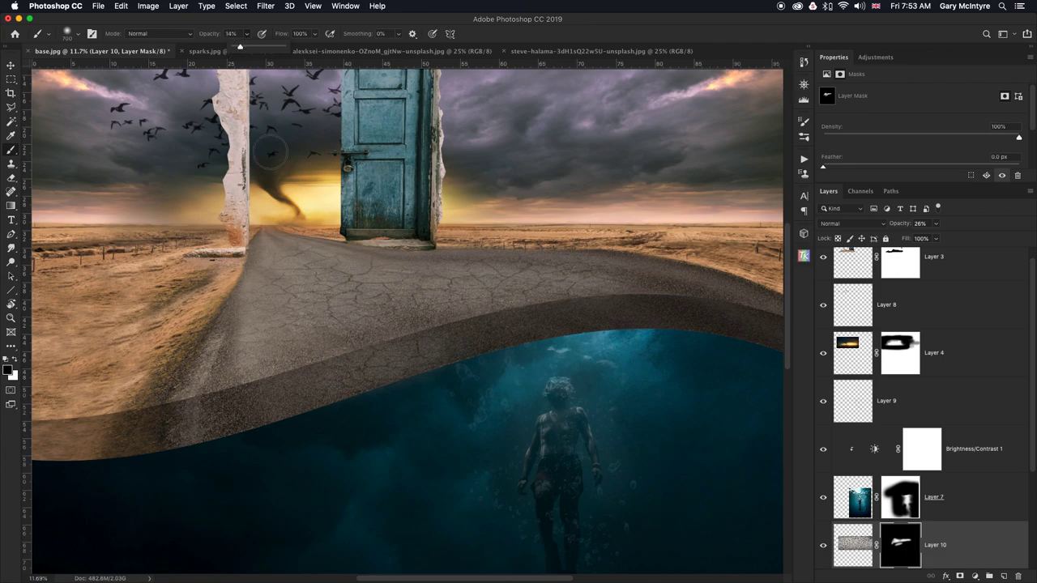
pyautogui.moveTo(451, 338)
pyautogui.mouseDown()
pyautogui.moveTo(289, 398)
pyautogui.moveTo(440, 347)
pyautogui.moveTo(276, 391)
pyautogui.moveTo(475, 331)
pyautogui.moveTo(294, 396)
pyautogui.mouseUp()
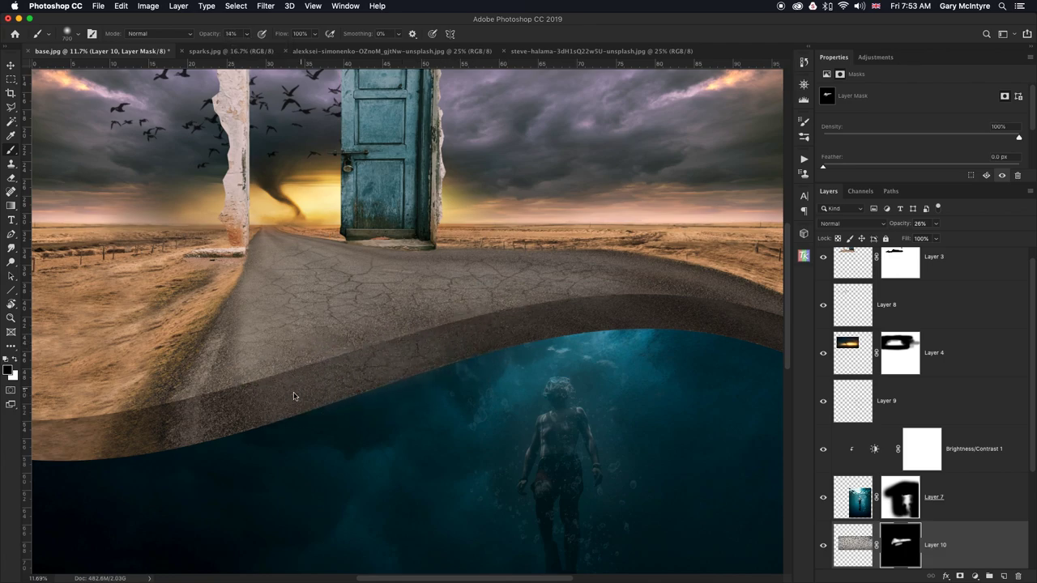
pyautogui.moveTo(550, 306)
pyautogui.mouseDown()
pyautogui.moveTo(657, 303)
pyautogui.moveTo(648, 314)
pyautogui.moveTo(548, 319)
pyautogui.moveTo(723, 323)
pyautogui.moveTo(628, 309)
pyautogui.moveTo(757, 326)
pyautogui.mouseUp()
# Add a Brightness/Contrast adjustment clipped to Layer 10 and raise its contrast.
pyautogui.click(876, 57)
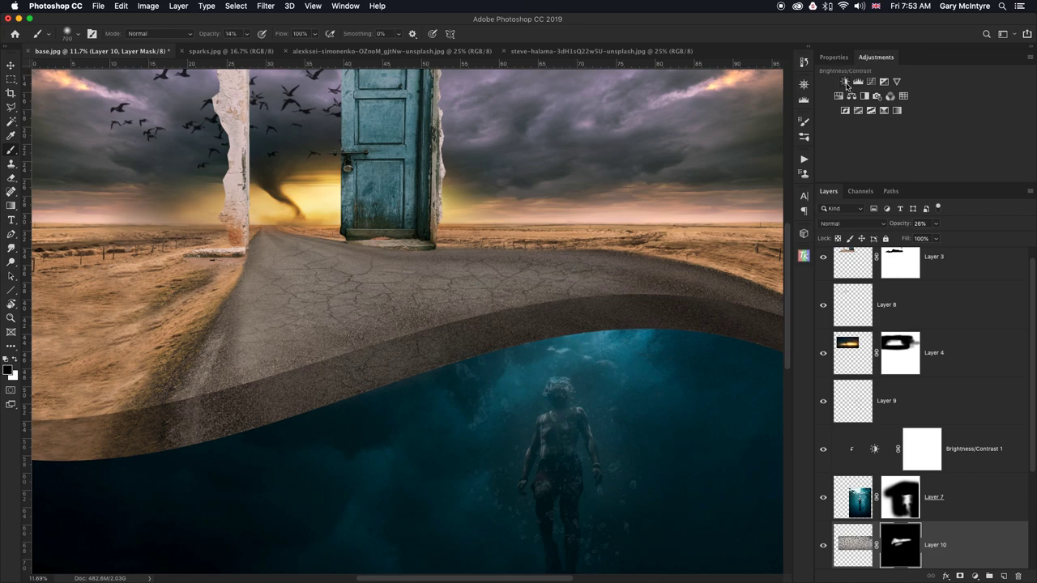
pyautogui.click(845, 82)
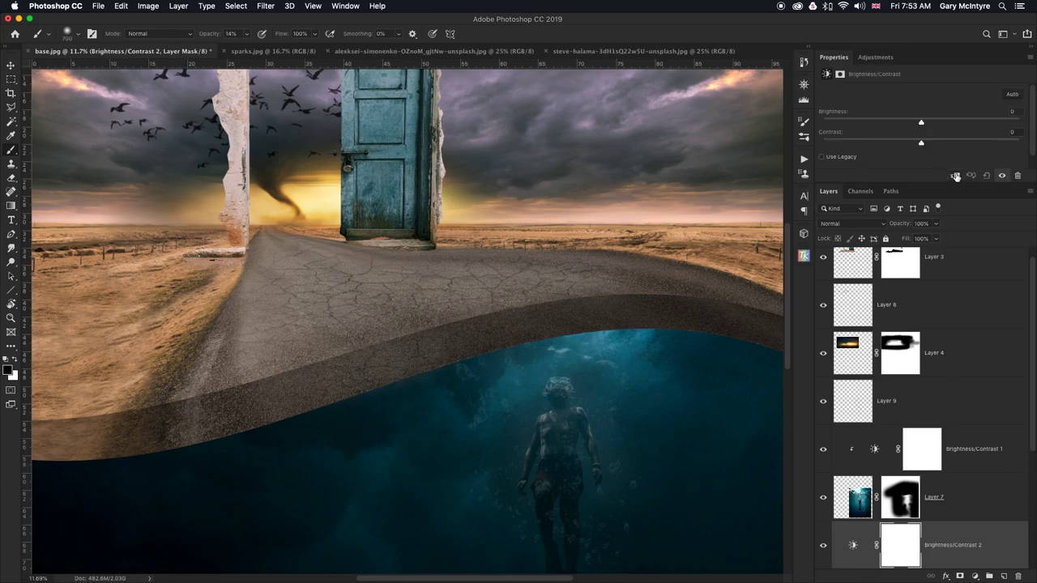
pyautogui.click(955, 176)
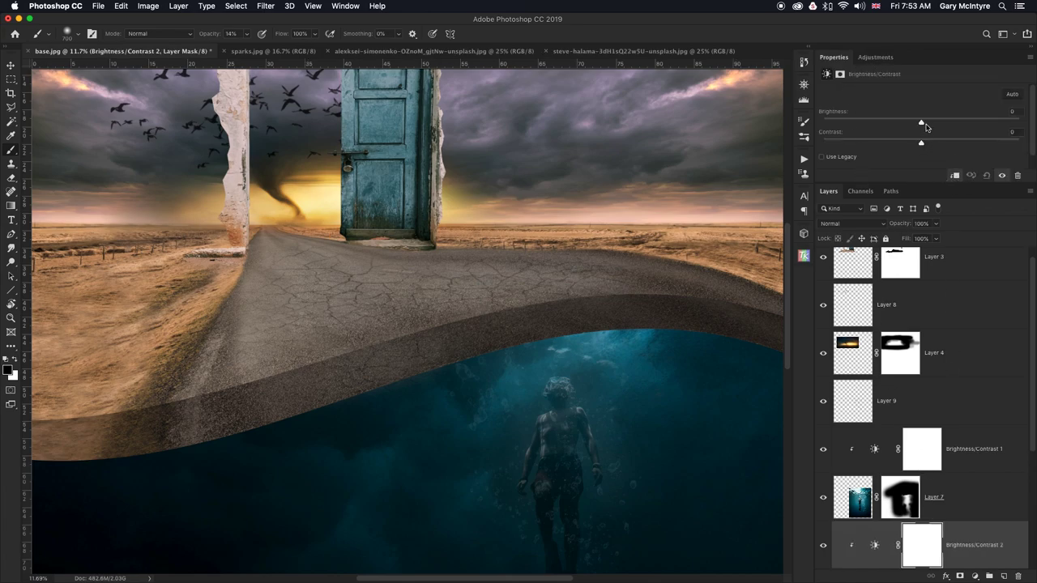
pyautogui.moveTo(922, 142); pyautogui.dragTo(985, 154)
# Target Layer 6's mask and choose the irregular, rough-edged 600 px brush.
pyautogui.press('super+minus')
pyautogui.press('super+minus')
pyautogui.press('super+minus')
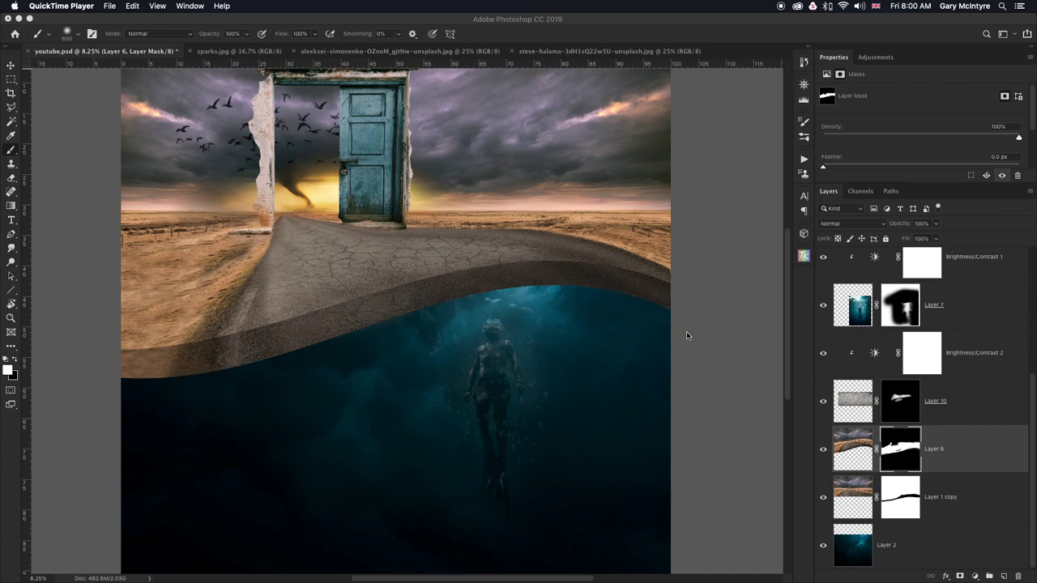
pyautogui.click(907, 455)
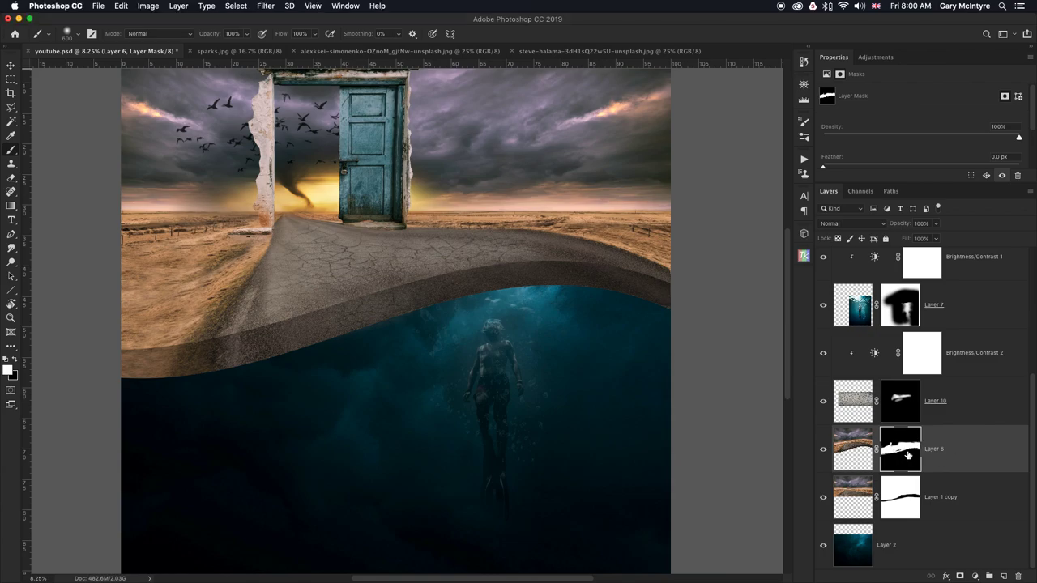
pyautogui.click(76, 35)
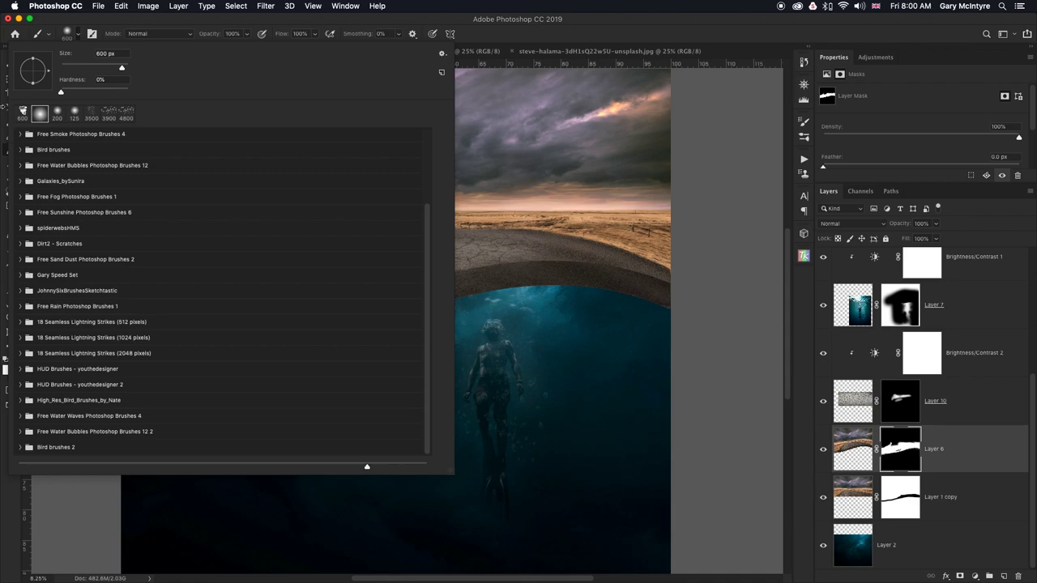
pyautogui.click(22, 114)
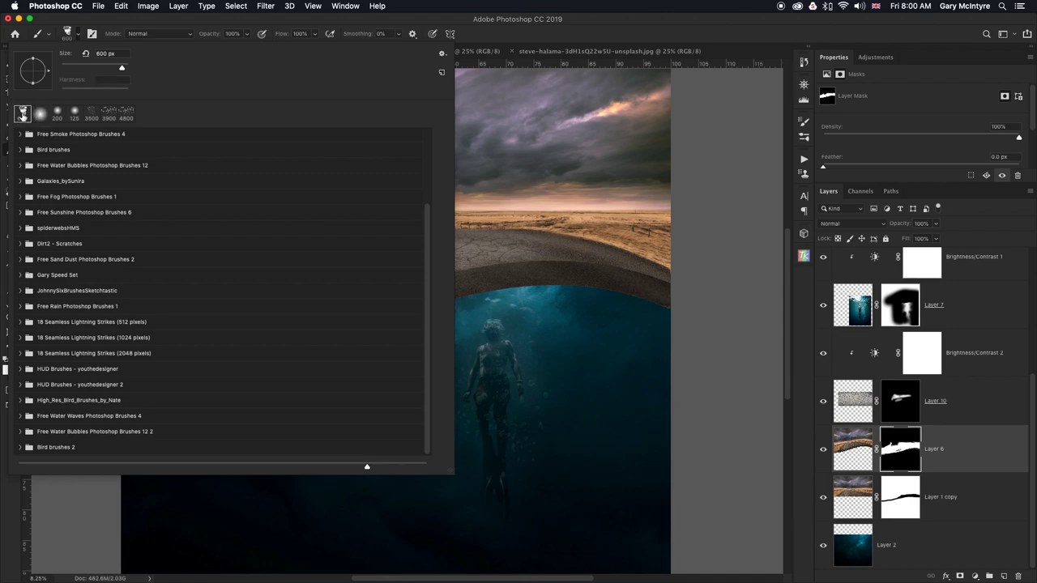
pyautogui.click(127, 25)
pyautogui.hscroll(-2, 279, 385)
pyautogui.hscroll(-2, 268, 381)
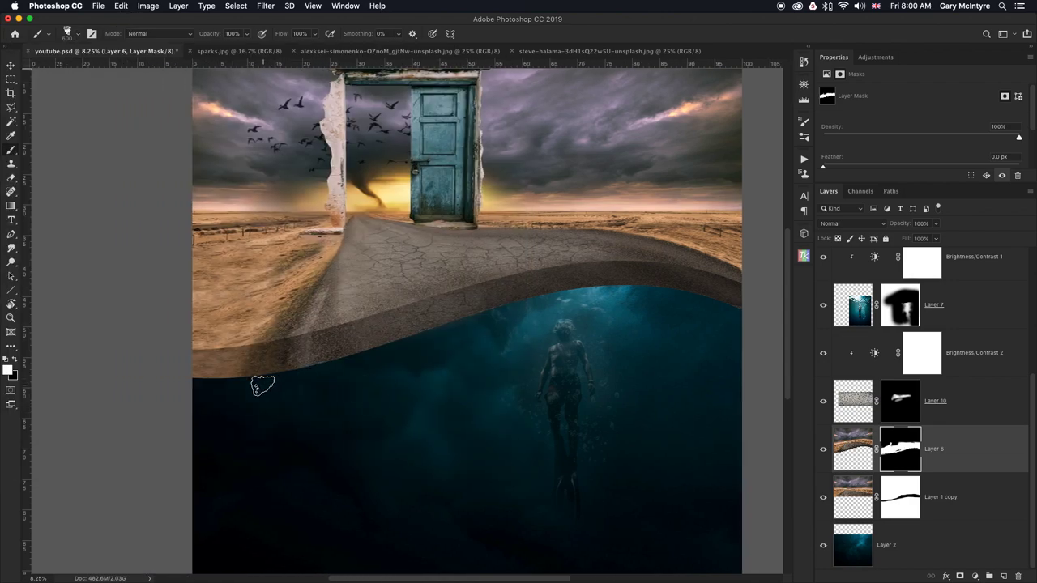
pyautogui.hscroll(4, 284, 377)
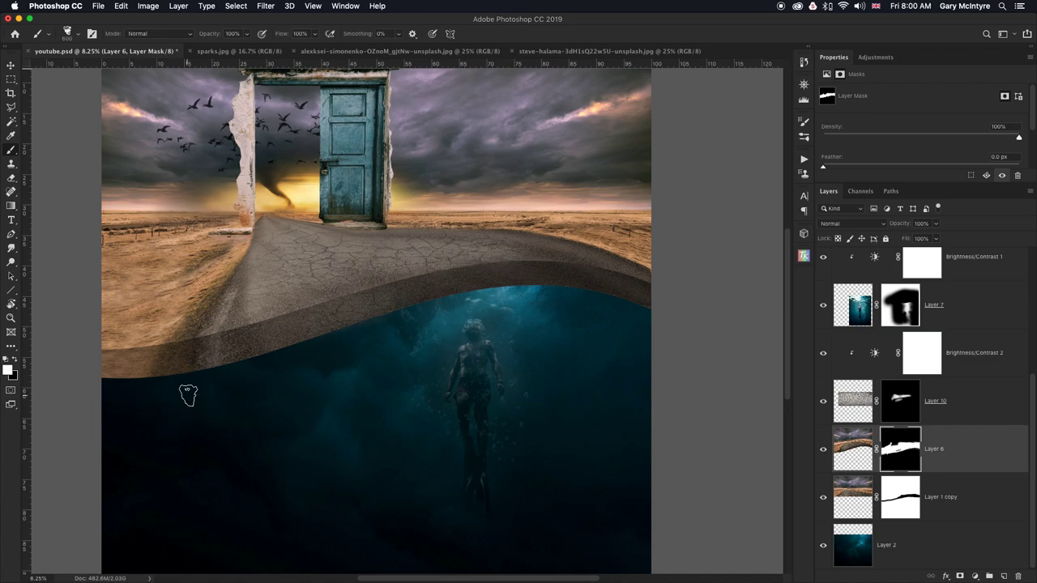
# Adjust the rough brush's Shape Dynamics to a size jitter of 25% and an angle jitter of 34%.
pyautogui.click(92, 34)
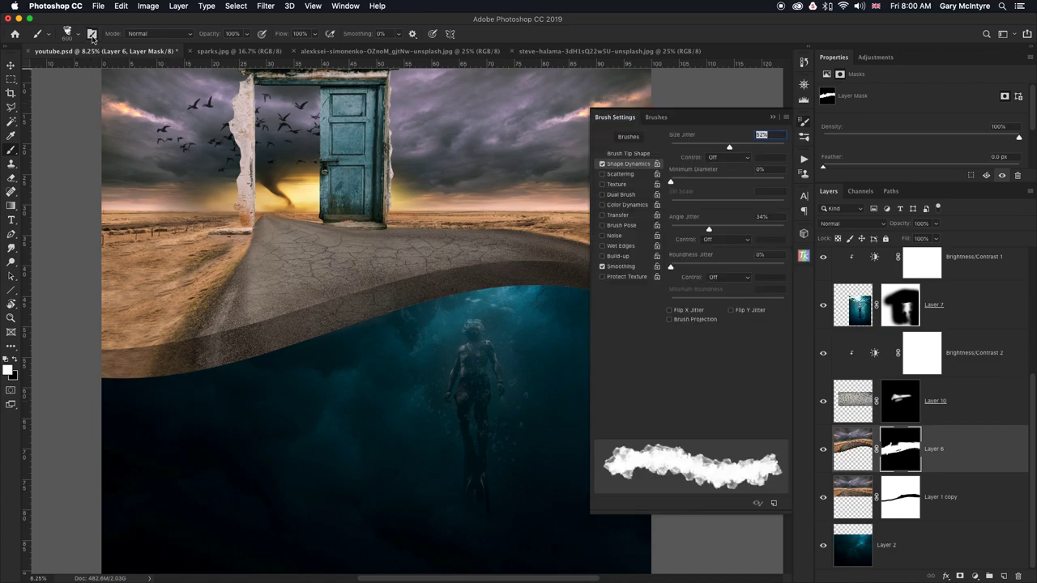
pyautogui.click(602, 164)
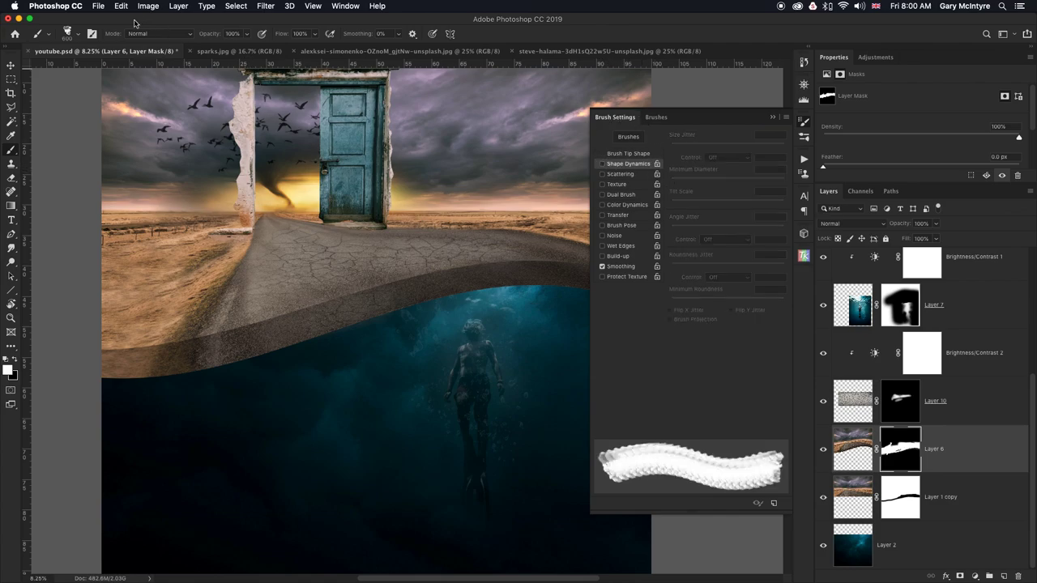
pyautogui.click(603, 165)
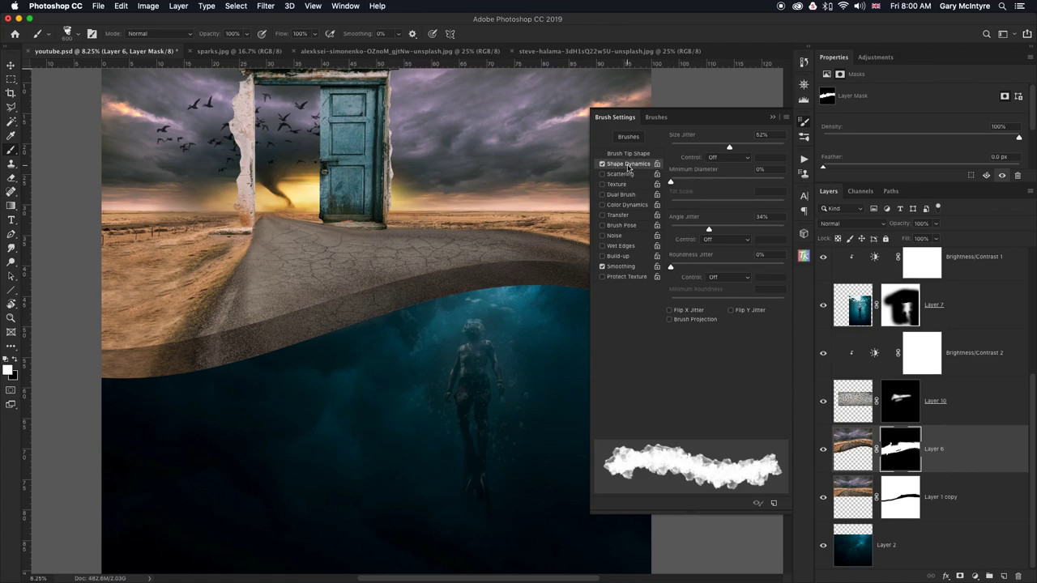
pyautogui.moveTo(729, 149)
pyautogui.mouseDown()
pyautogui.moveTo(661, 146)
pyautogui.moveTo(740, 153)
pyautogui.moveTo(669, 148)
pyautogui.moveTo(698, 148)
pyautogui.mouseUp()
pyautogui.moveTo(709, 229)
pyautogui.mouseDown()
pyautogui.moveTo(754, 230)
pyautogui.moveTo(677, 229)
pyautogui.moveTo(764, 230)
pyautogui.moveTo(681, 228)
pyautogui.moveTo(709, 229)
pyautogui.mouseUp()
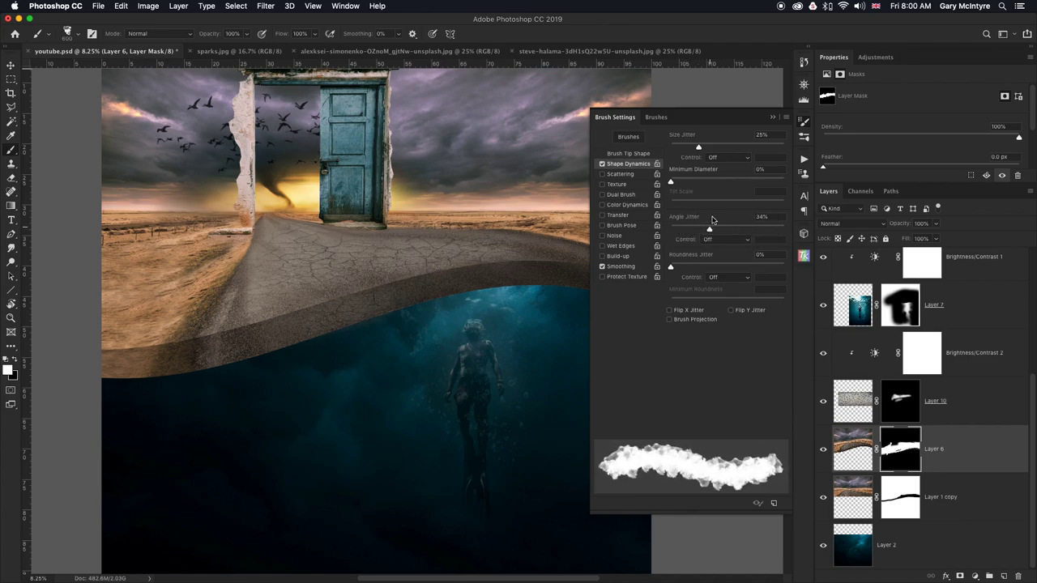
pyautogui.click(773, 119)
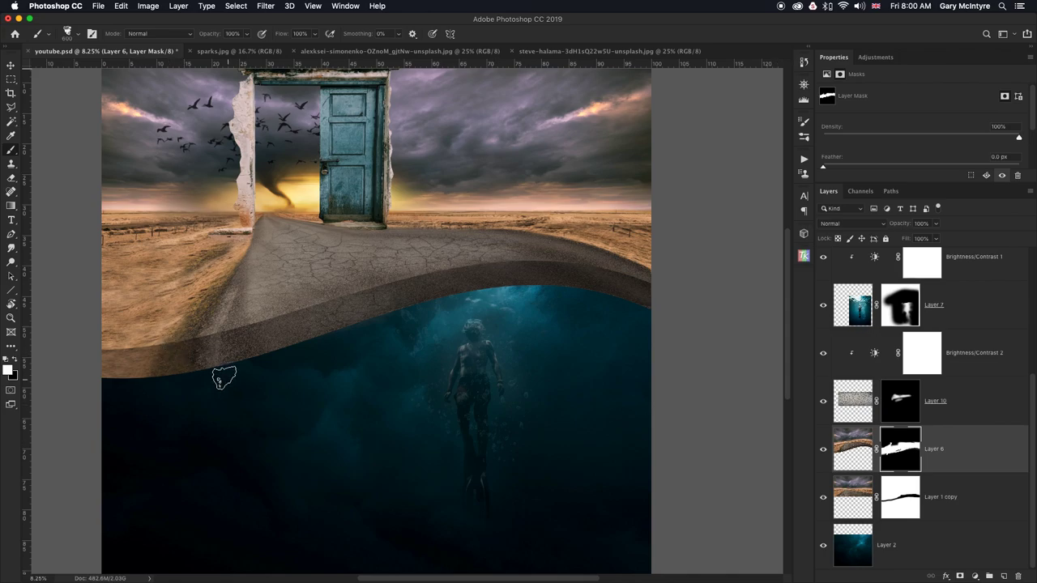
# Paint black on Layer 6's mask to roughen the lower edge of the ground on the image's left side.
pyautogui.press('x')
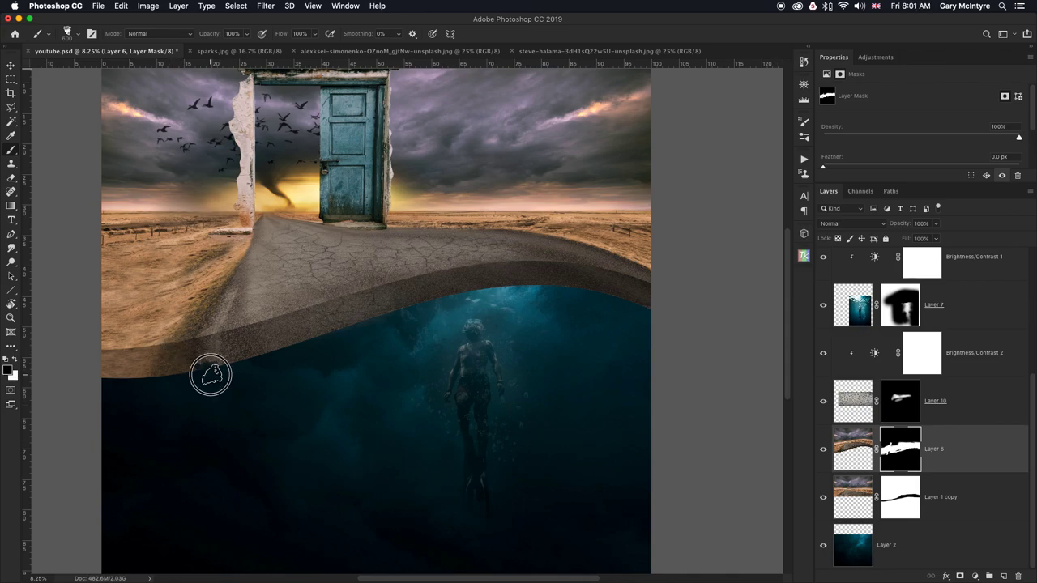
pyautogui.moveTo(219, 372); pyautogui.dragTo(238, 363)
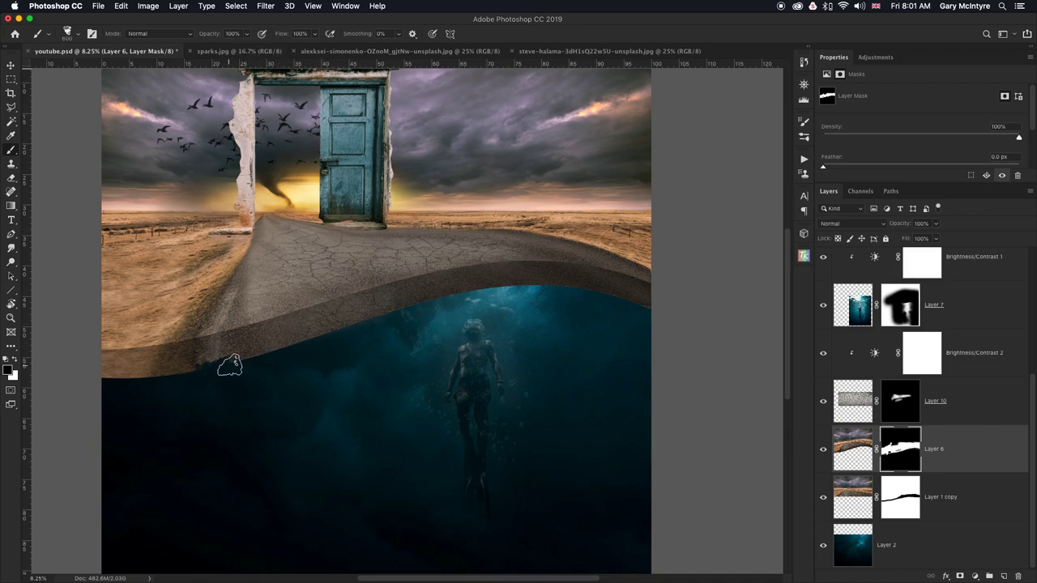
pyautogui.moveTo(171, 381); pyautogui.dragTo(118, 389)
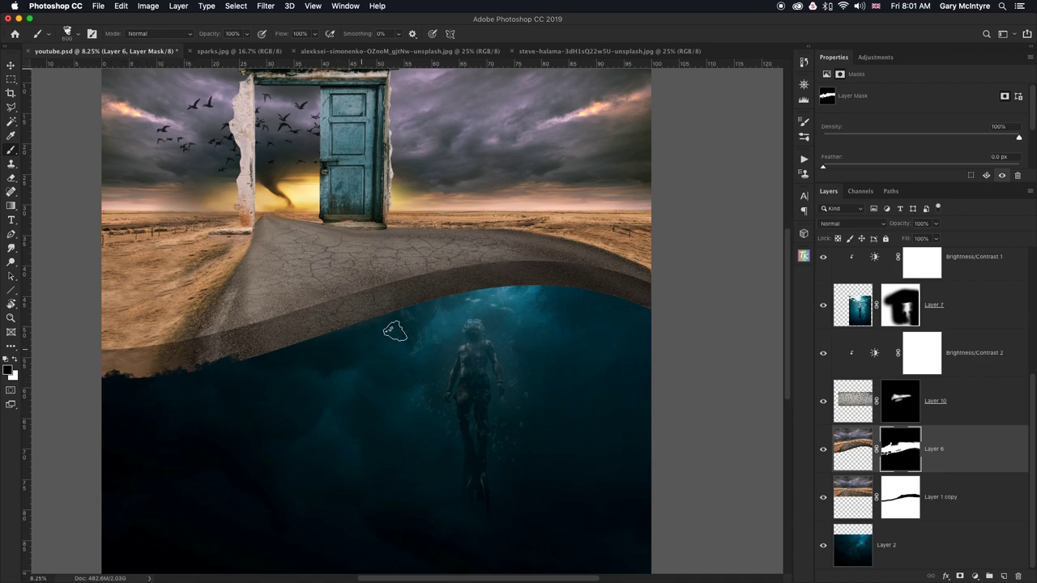
# Continue dabbing black on Layer 6's mask along the road's lower edge to the image's right border for a jagged outline.
pyautogui.click(343, 327)
pyautogui.click(348, 329)
pyautogui.click(368, 322)
pyautogui.click(312, 346)
pyautogui.click(307, 349)
pyautogui.click(300, 353)
pyautogui.click(284, 351)
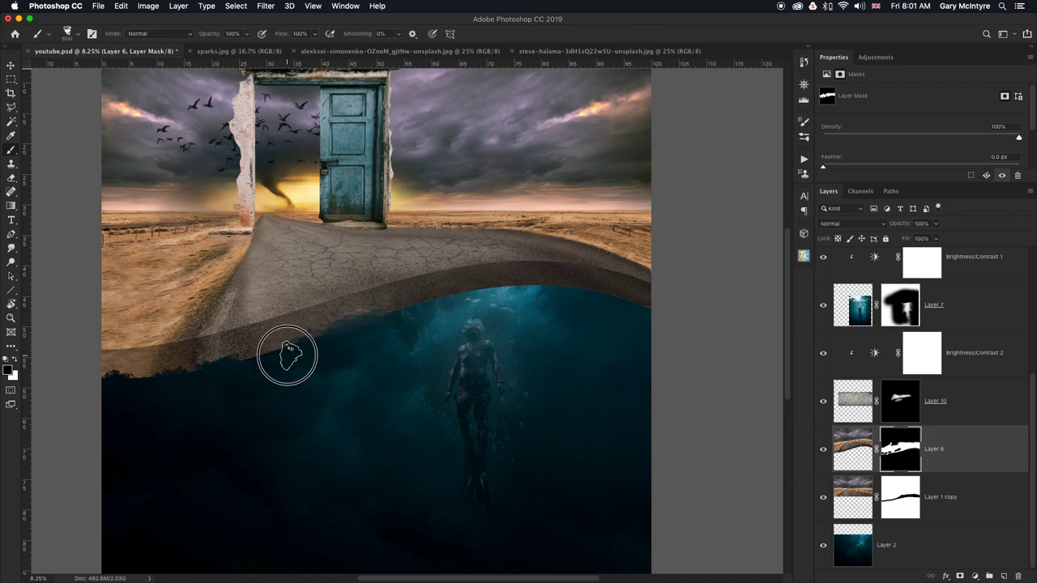
pyautogui.click(259, 362)
pyautogui.click(404, 313)
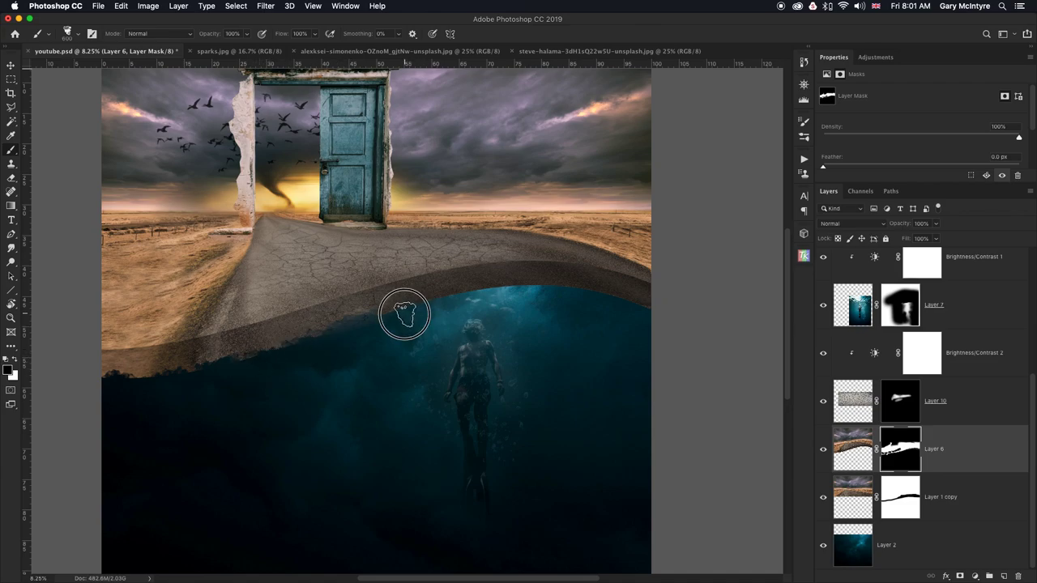
pyautogui.click(417, 307)
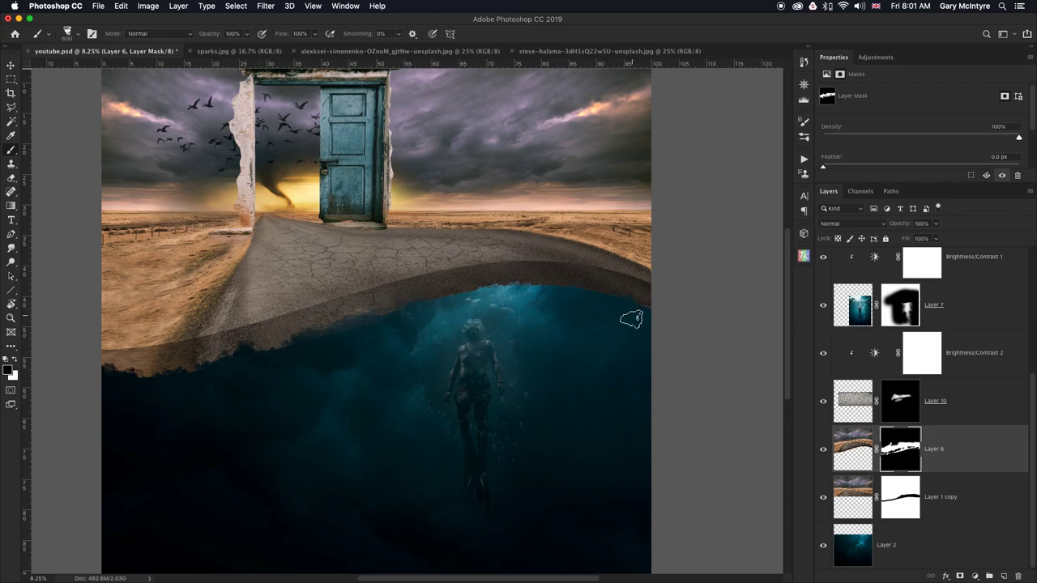
pyautogui.click(643, 312)
# Target Layer 10's mask and switch to the soft round 600 px brush with 0% hardness.
pyautogui.click(965, 403)
pyautogui.click(893, 397)
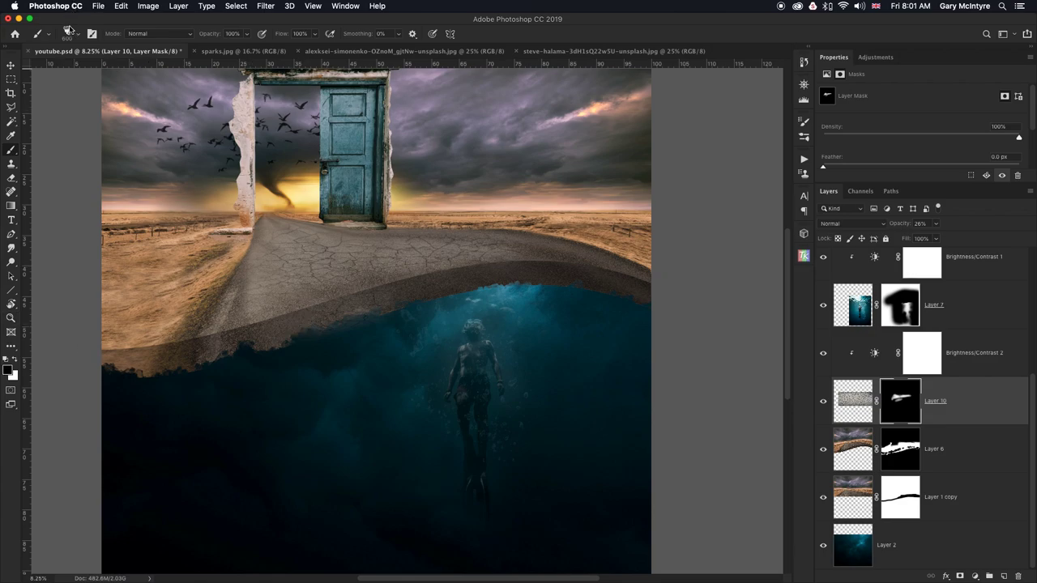
pyautogui.click(77, 35)
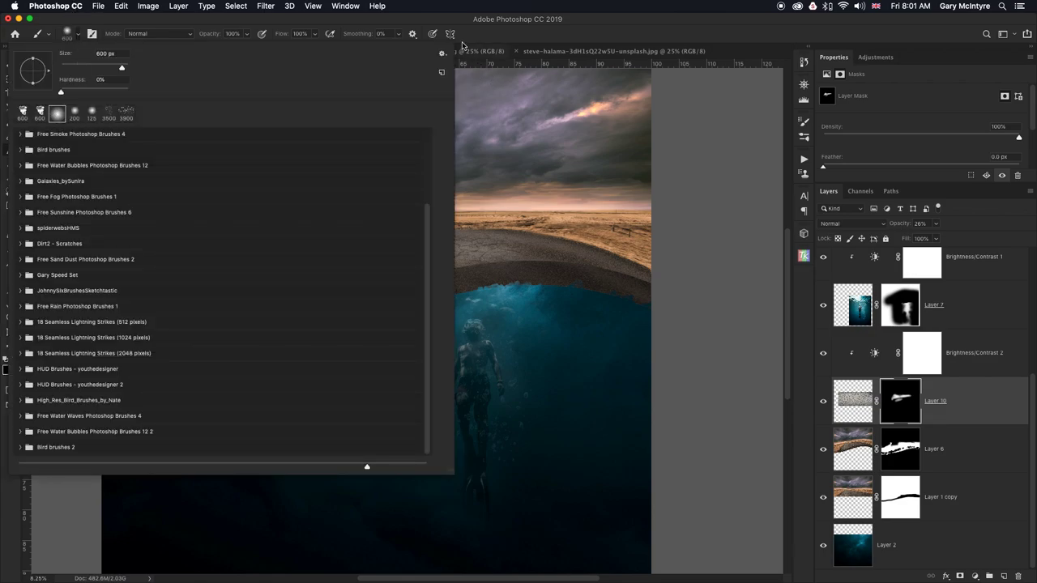
pyautogui.click(448, 22)
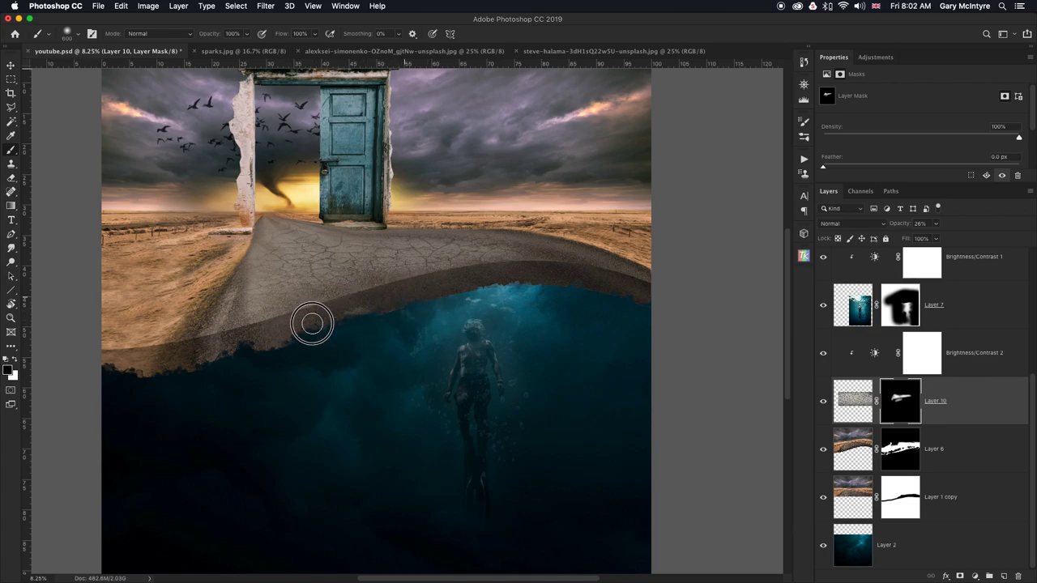
# Paint white on Layer 10's mask with the soft brush to extend the cracked texture over the road's lower part.
pyautogui.press('x')
pyautogui.press(']')
pyautogui.press(']')
pyautogui.press(']')
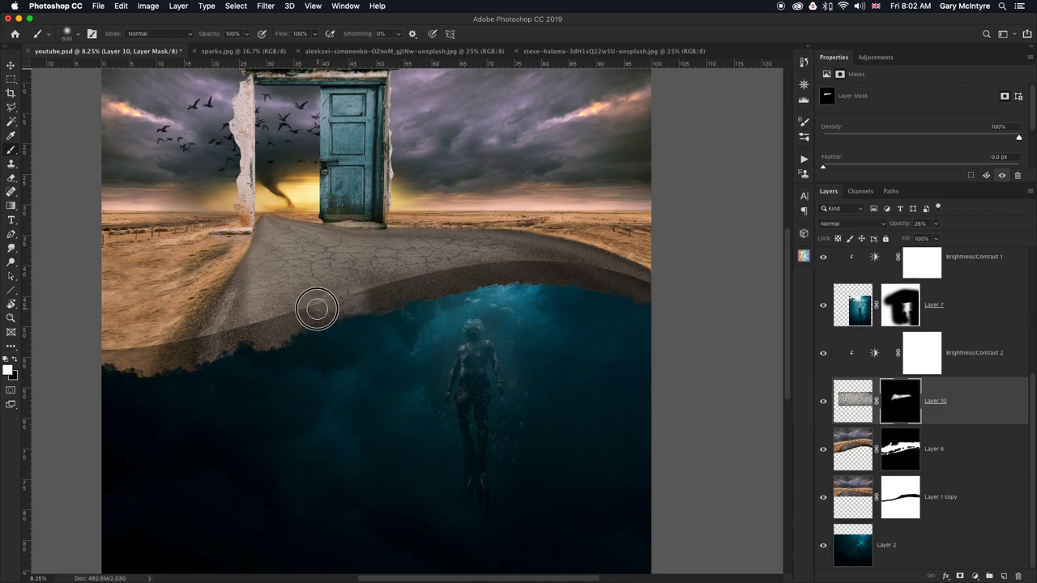
pyautogui.press('[')
pyautogui.press('[')
pyautogui.moveTo(311, 295); pyautogui.dragTo(361, 314)
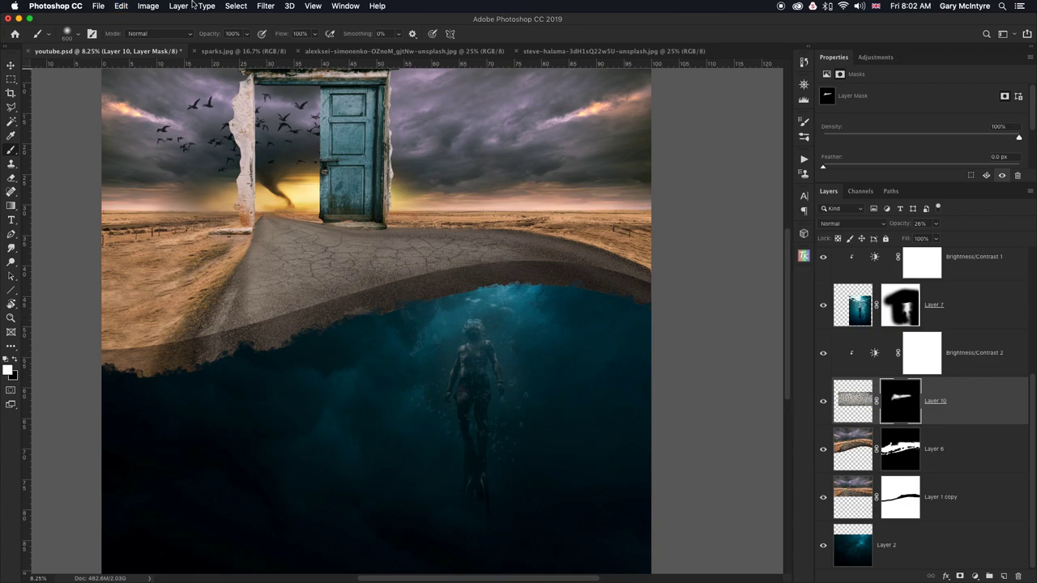
# Set the brush to 29% opacity and 300 px for blending the cracked texture on Layer 10's mask.
pyautogui.click(246, 34)
pyautogui.moveTo(240, 46); pyautogui.dragTo(212, 46)
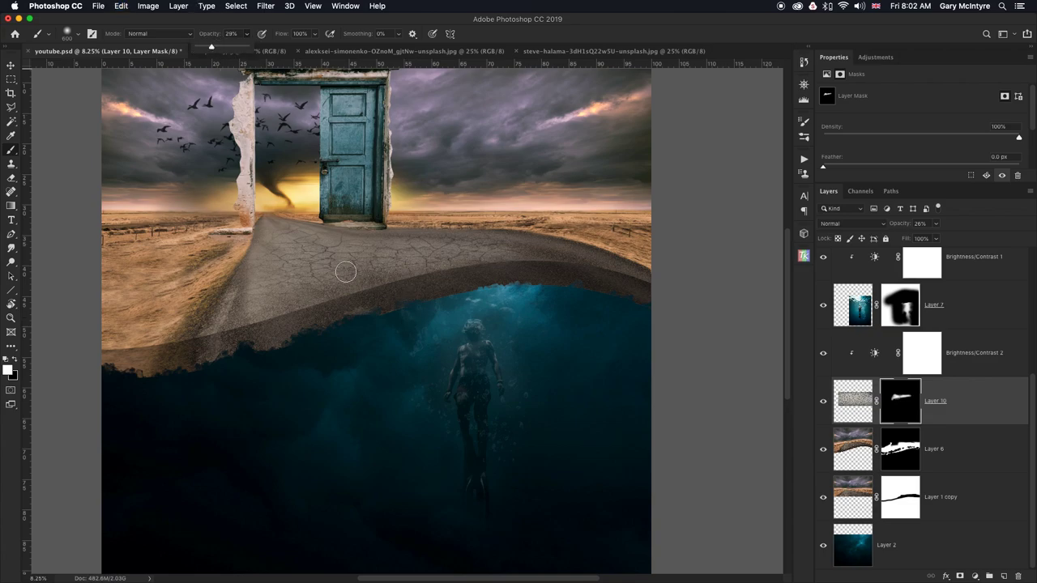
pyautogui.press('[')
pyautogui.press('[')
pyautogui.press('[')
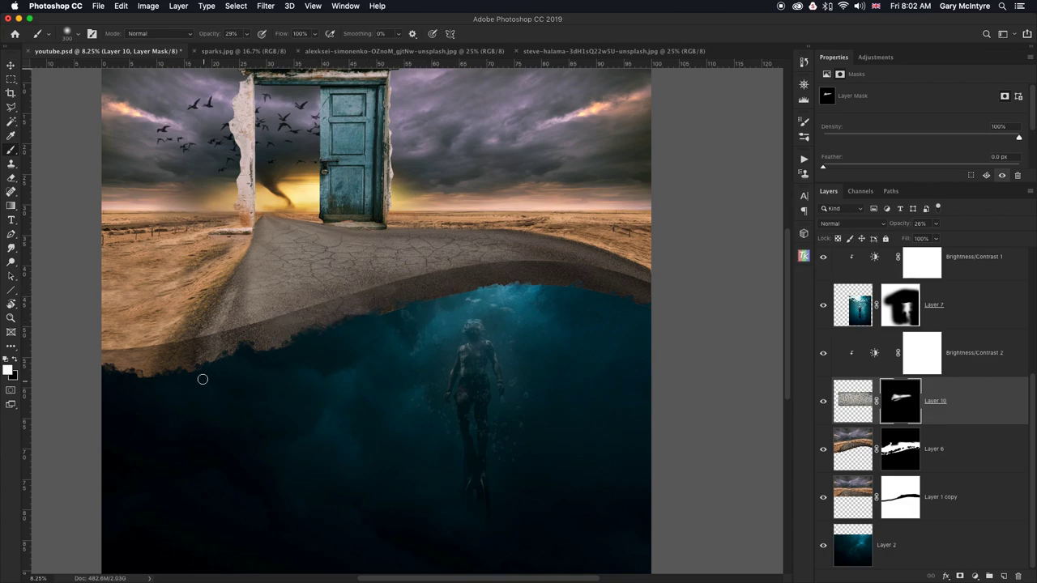
# Select Layer 6 and reduce the brush to 90 px for close-up cleanup of the road's lower edge.
pyautogui.press('z')
pyautogui.moveTo(202, 364)
pyautogui.mouseDown()
pyautogui.moveTo(270, 352)
pyautogui.moveTo(238, 394)
pyautogui.mouseUp()
pyautogui.press('b')
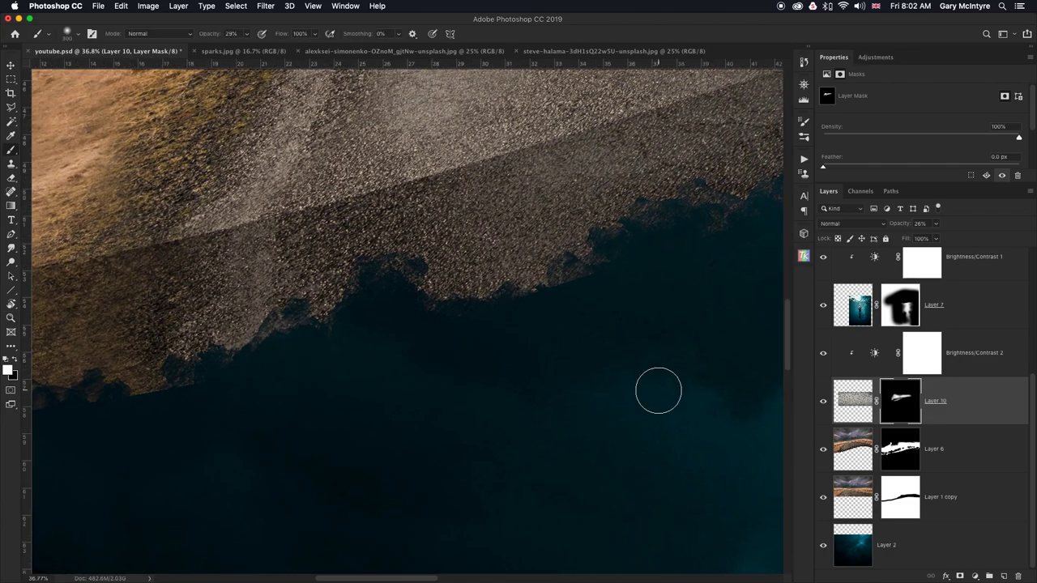
pyautogui.click(958, 456)
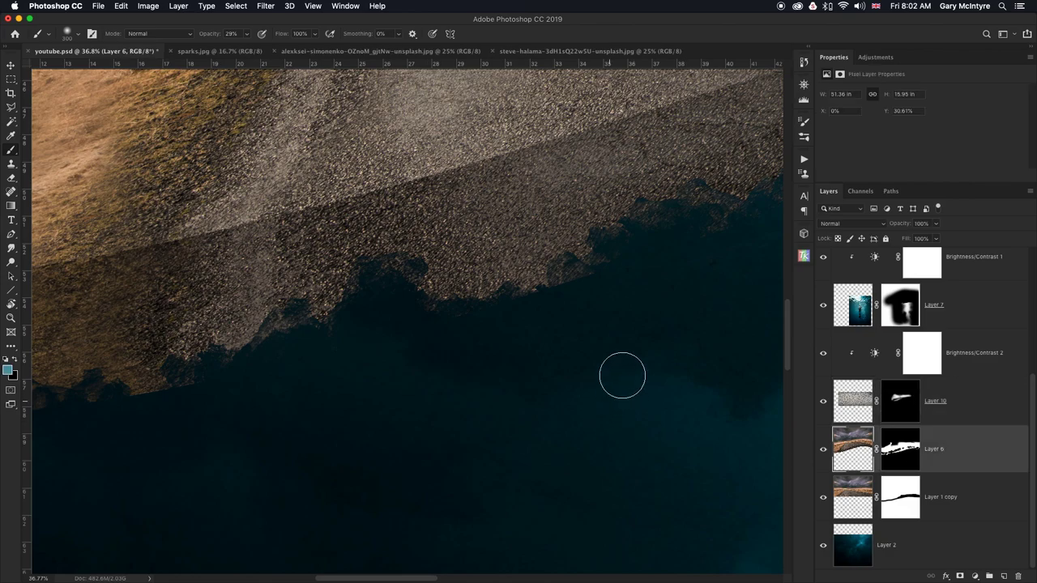
pyautogui.press('[')
pyautogui.press('[')
pyautogui.press('[')
pyautogui.press('[')
pyautogui.press('[')
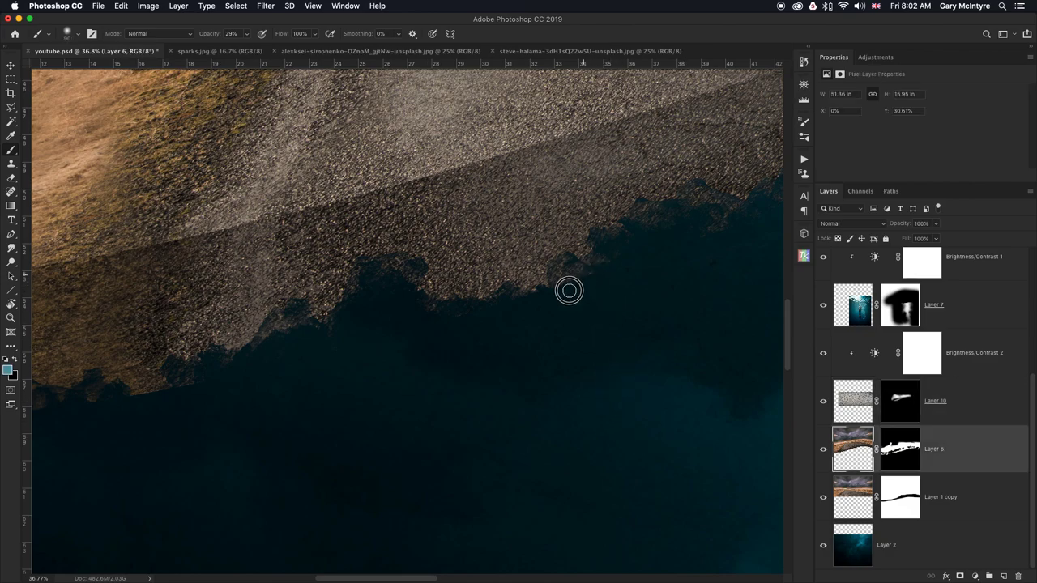
pyautogui.moveTo(566, 289)
pyautogui.mouseDown()
pyautogui.moveTo(569, 280)
pyautogui.moveTo(562, 287)
pyautogui.moveTo(590, 303)
pyautogui.mouseUp()
pyautogui.click(899, 450)
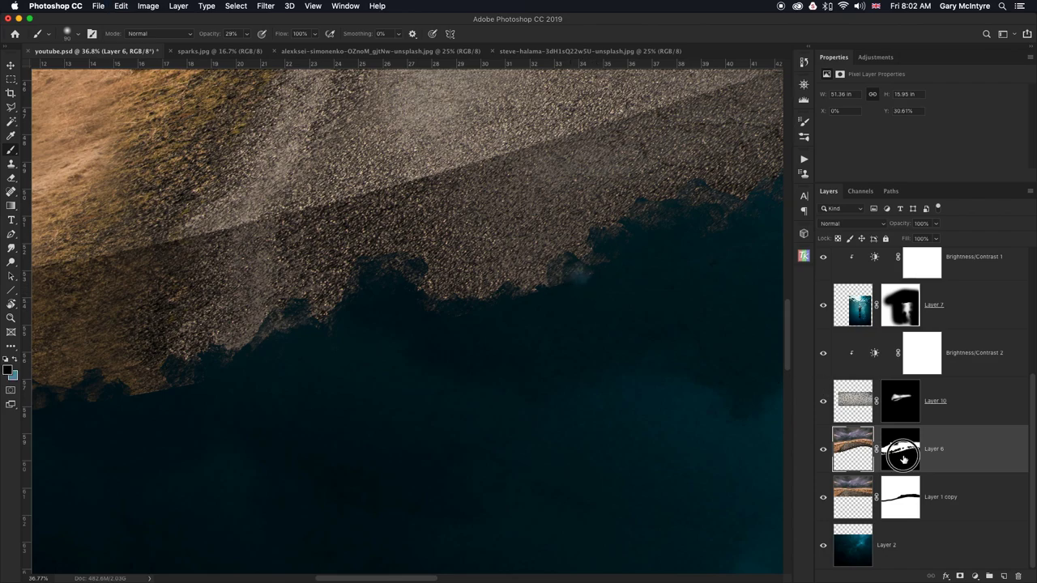
pyautogui.press('super+z')
pyautogui.press('super+z')
pyautogui.press('super+z')
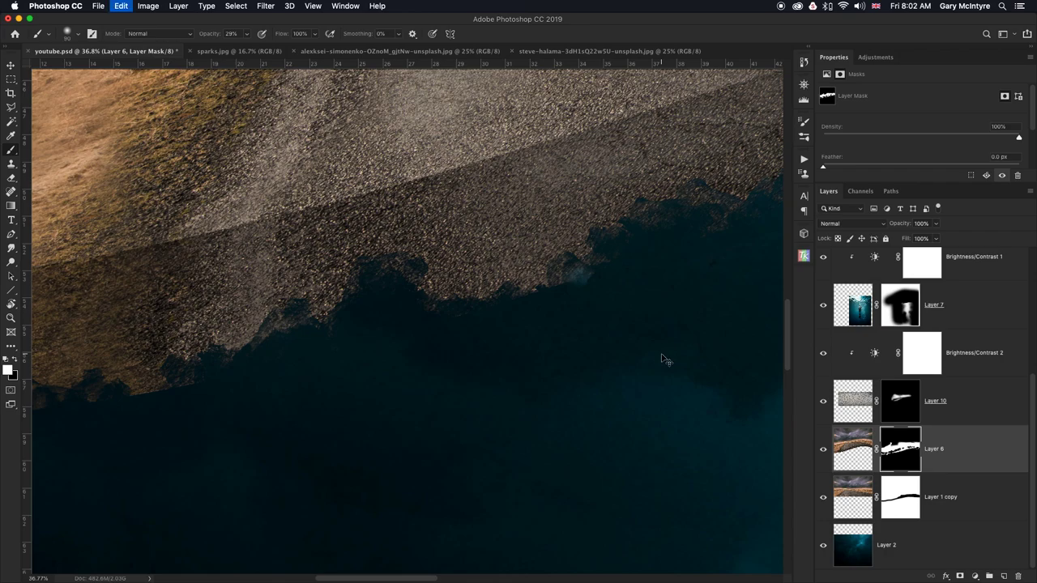
pyautogui.press('super+z')
# Target Layer 6's mask and paint black at 100% brush opacity to remove faint residue along the road's jagged edge.
pyautogui.click(854, 441)
pyautogui.click(912, 452)
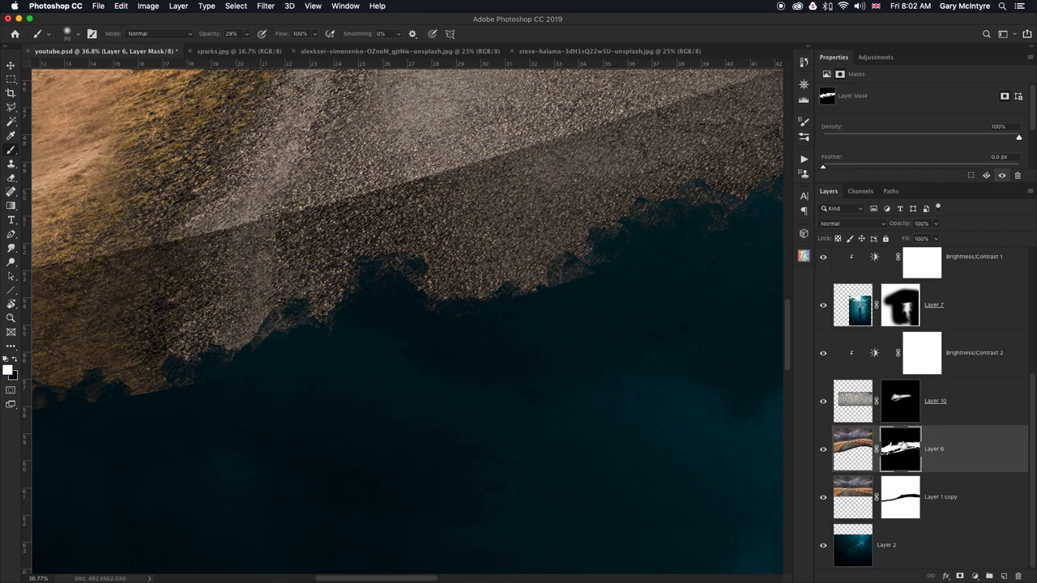
pyautogui.press('x')
pyautogui.moveTo(248, 36); pyautogui.dragTo(291, 55)
pyautogui.click(576, 281)
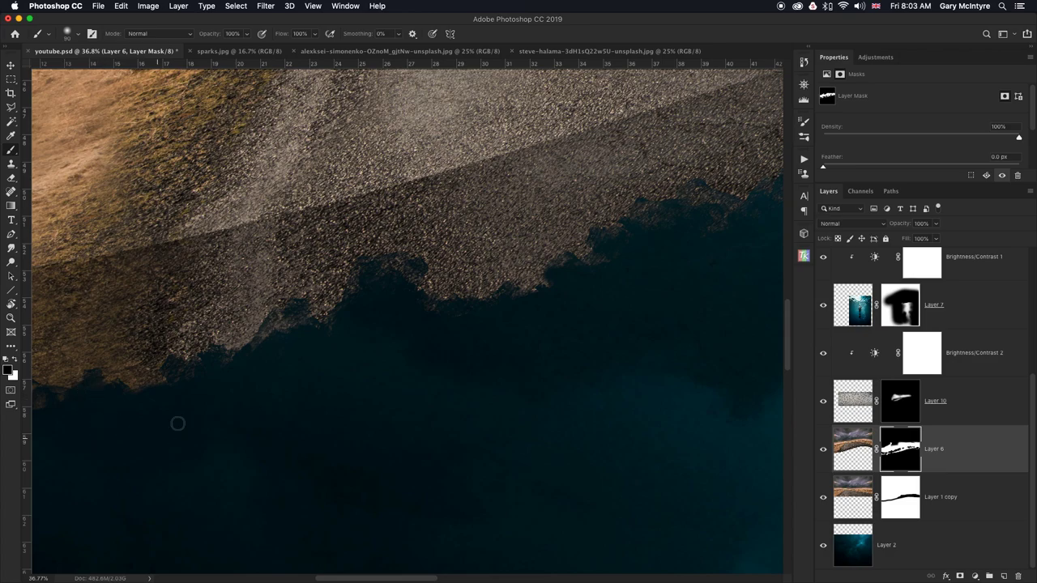
# Paint black on Layer 6's mask to clean up the ragged ground edge on the image's left side.
pyautogui.moveTo(195, 412); pyautogui.dragTo(597, 257)
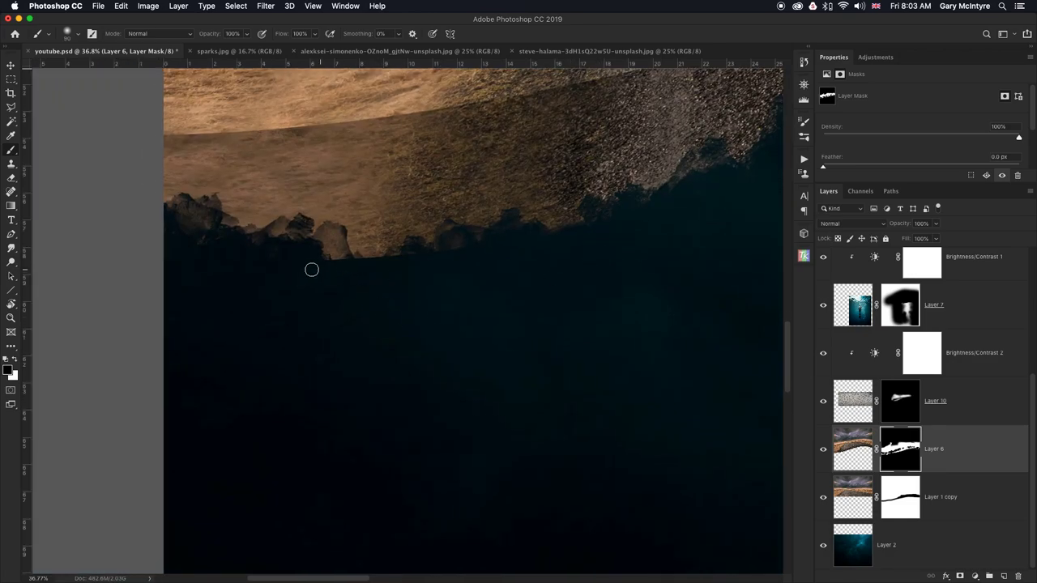
pyautogui.moveTo(469, 259); pyautogui.dragTo(446, 251)
pyautogui.moveTo(641, 265); pyautogui.dragTo(359, 305)
pyautogui.moveTo(472, 174)
pyautogui.mouseDown()
pyautogui.moveTo(401, 209)
pyautogui.moveTo(352, 209)
pyautogui.moveTo(430, 217)
pyautogui.moveTo(614, 146)
pyautogui.moveTo(478, 192)
pyautogui.mouseUp()
pyautogui.hscroll(10, 296, 278)
pyautogui.moveTo(346, 233)
pyautogui.mouseDown()
pyautogui.moveTo(309, 241)
pyautogui.moveTo(582, 185)
pyautogui.moveTo(615, 168)
pyautogui.moveTo(609, 175)
pyautogui.moveTo(719, 162)
pyautogui.mouseUp()
# Continue cleaning the road's lower edge with black on Layer 6's mask, from above the diver to the image's right border.
pyautogui.press('super+r')
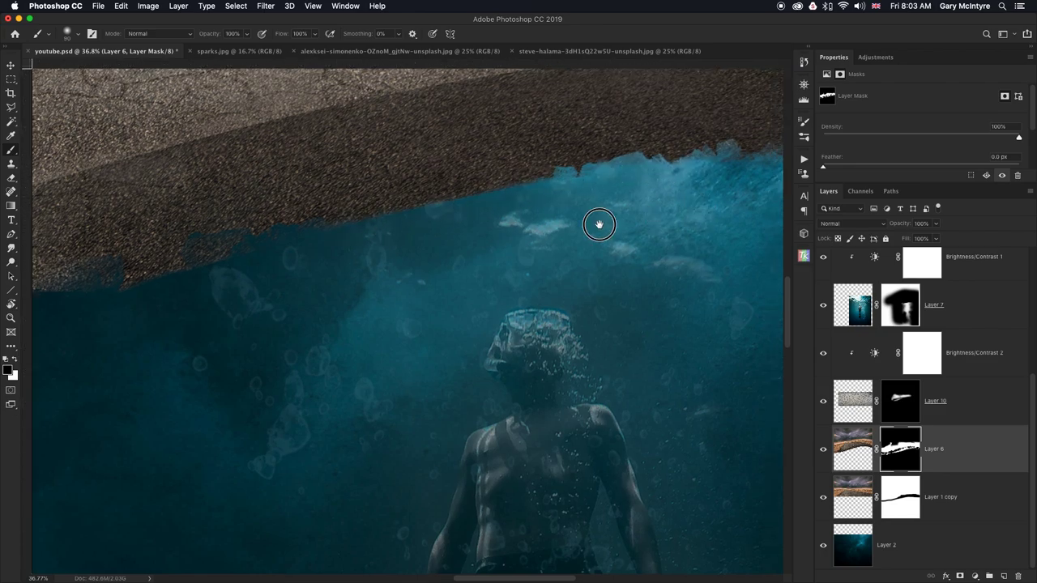
pyautogui.moveTo(648, 217); pyautogui.dragTo(236, 255)
pyautogui.press('super+r')
pyautogui.moveTo(434, 212)
pyautogui.mouseDown()
pyautogui.moveTo(616, 223)
pyautogui.moveTo(579, 217)
pyautogui.moveTo(593, 209)
pyautogui.moveTo(596, 226)
pyautogui.moveTo(652, 246)
pyautogui.moveTo(360, 218)
pyautogui.moveTo(343, 197)
pyautogui.moveTo(487, 226)
pyautogui.moveTo(669, 303)
pyautogui.mouseUp()
pyautogui.press('super+r')
pyautogui.press('super+r')
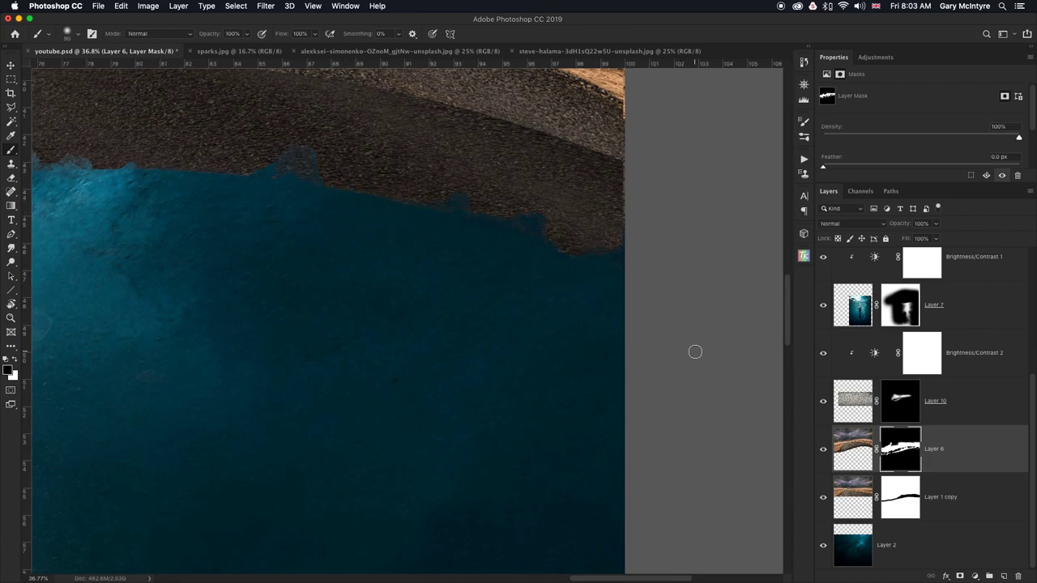
pyautogui.press('super+0')
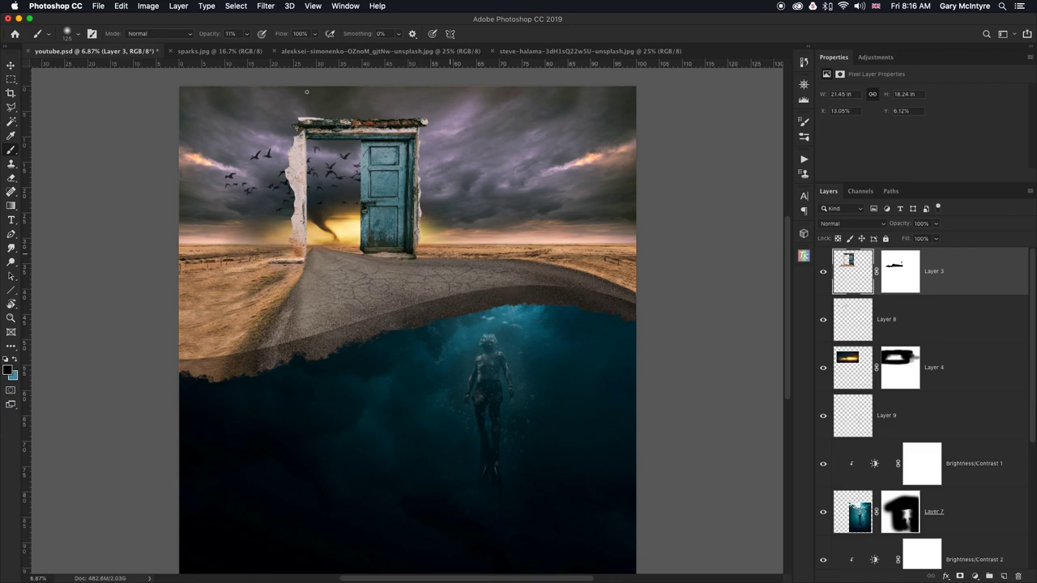
# Group Layer 3, Layer 8 and Layer 4, leaving Layer 9 out of the group.
pyautogui.keyDown('shift'); pyautogui.click(943, 371); pyautogui.keyUp('shift')
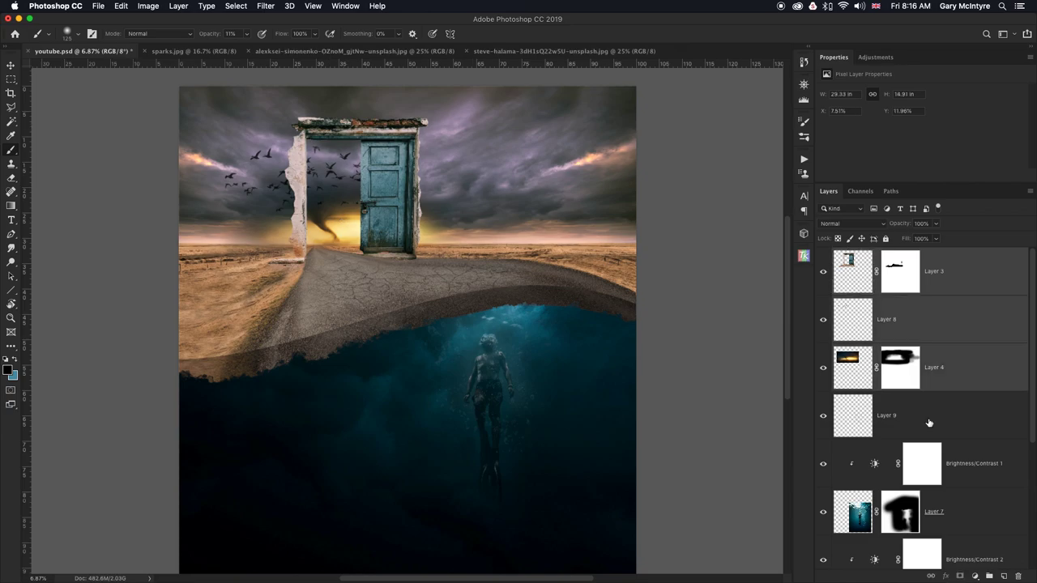
pyautogui.keyDown('shift'); pyautogui.click(929, 423); pyautogui.keyUp('shift')
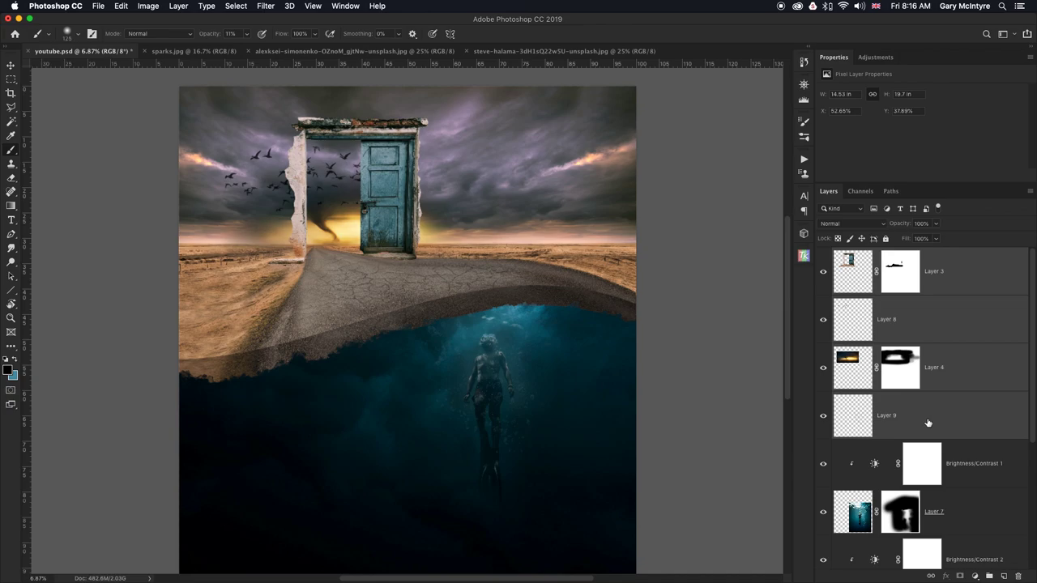
pyautogui.keyDown('super'); pyautogui.click(913, 417); pyautogui.keyUp('super')
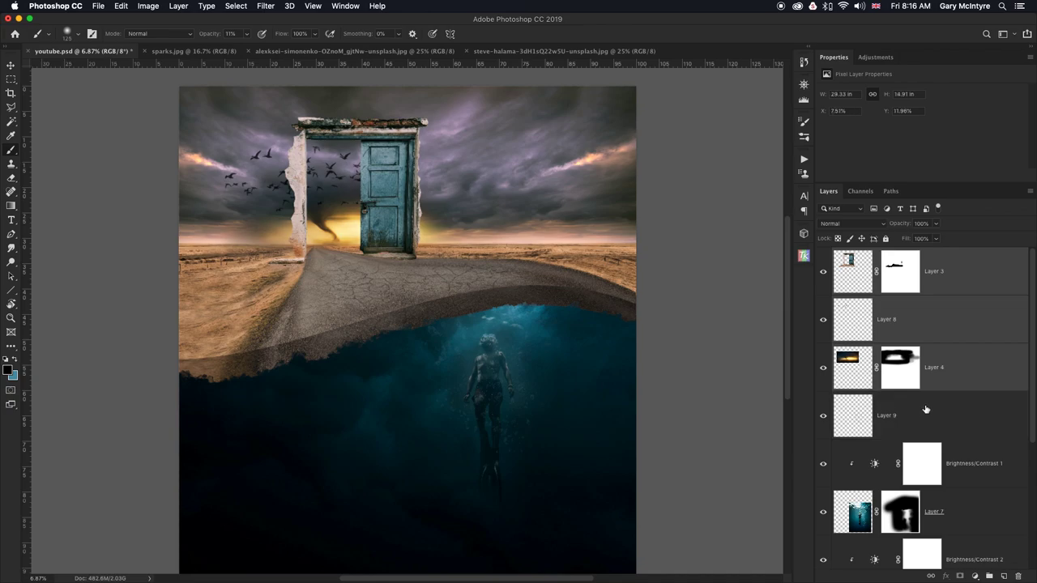
pyautogui.click(988, 577)
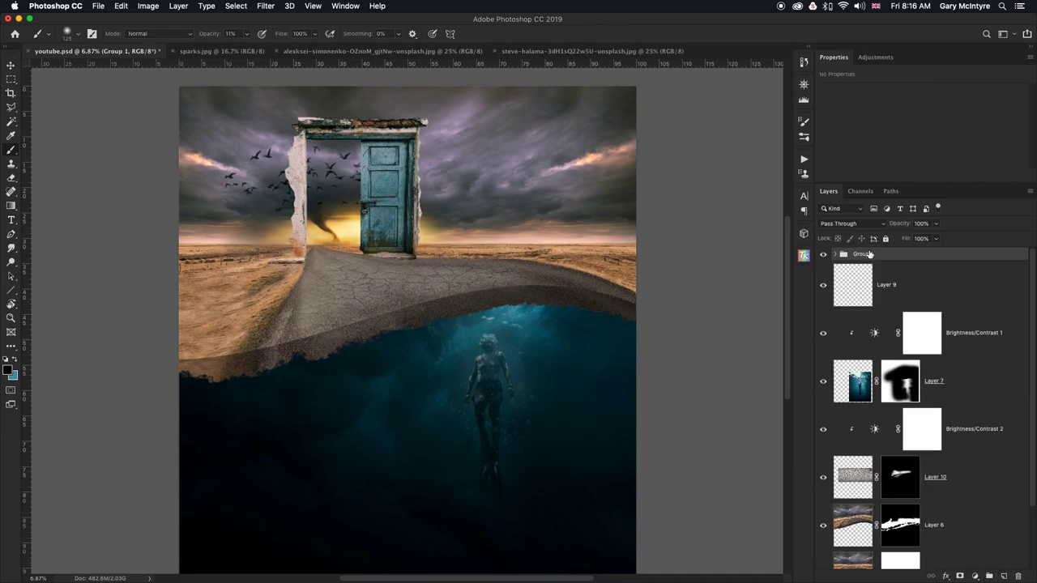
# Hide and show the new door group to check its contents, and lock the group.
pyautogui.click(823, 254)
pyautogui.click(823, 254)
pyautogui.click(824, 255)
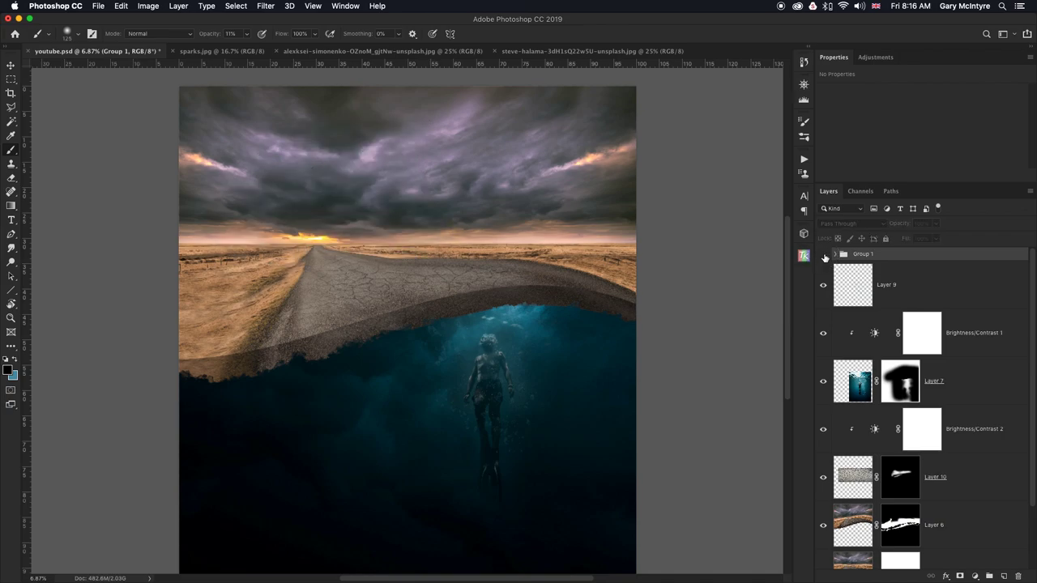
pyautogui.click(823, 255)
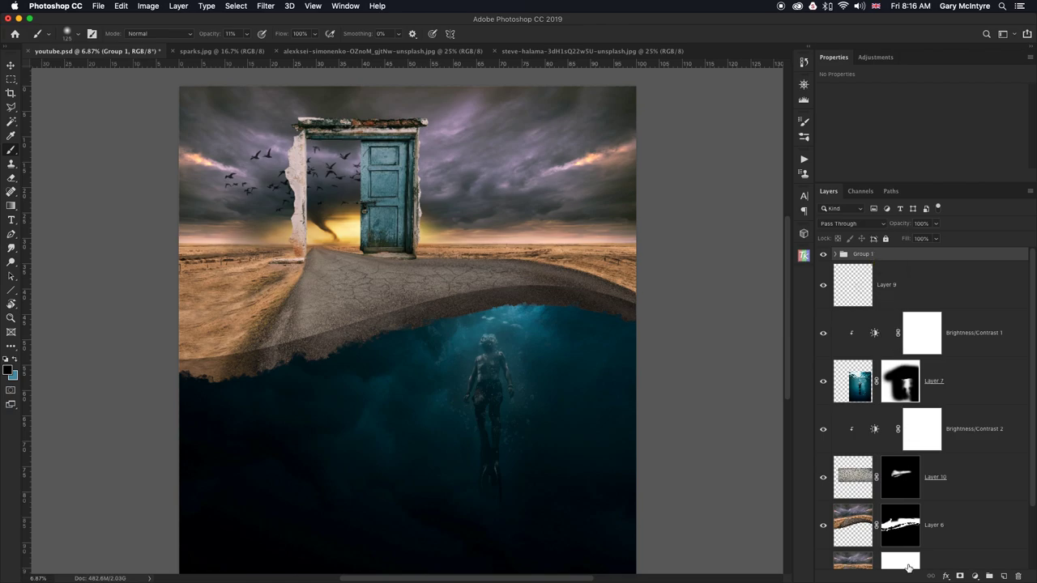
pyautogui.click(885, 238)
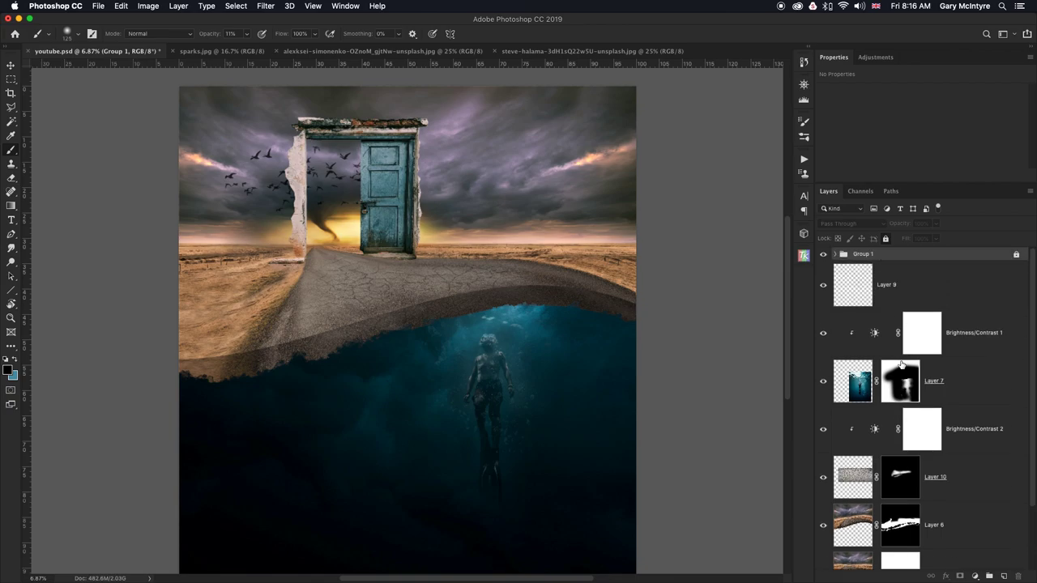
# Group all layers from Layer 9 down to Layer 1 copy, leaving Layer 2 ungrouped.
pyautogui.click(906, 298)
pyautogui.scroll(-4, 905, 324)
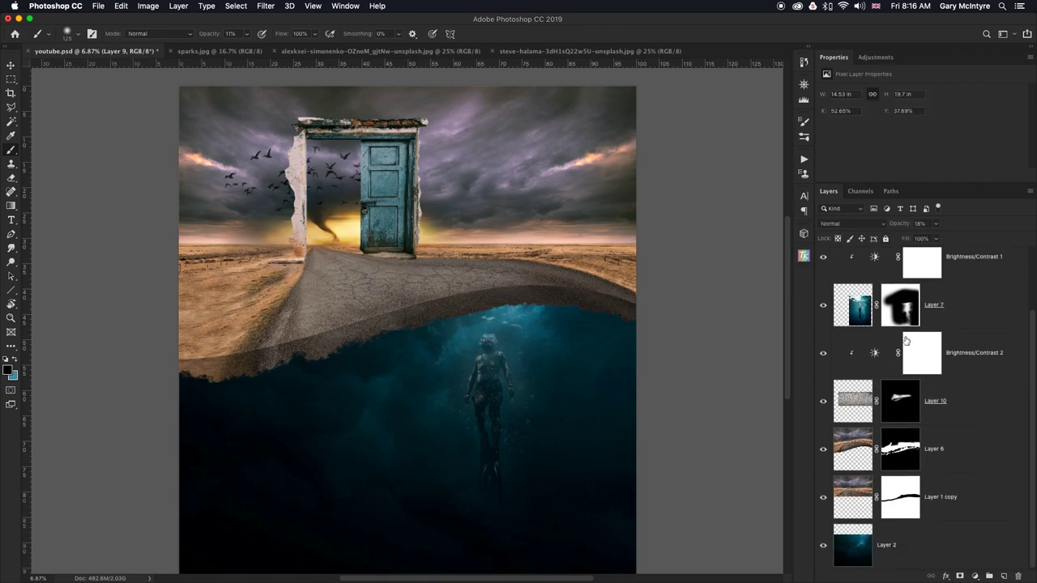
pyautogui.keyDown('shift'); pyautogui.click(964, 504); pyautogui.keyUp('shift')
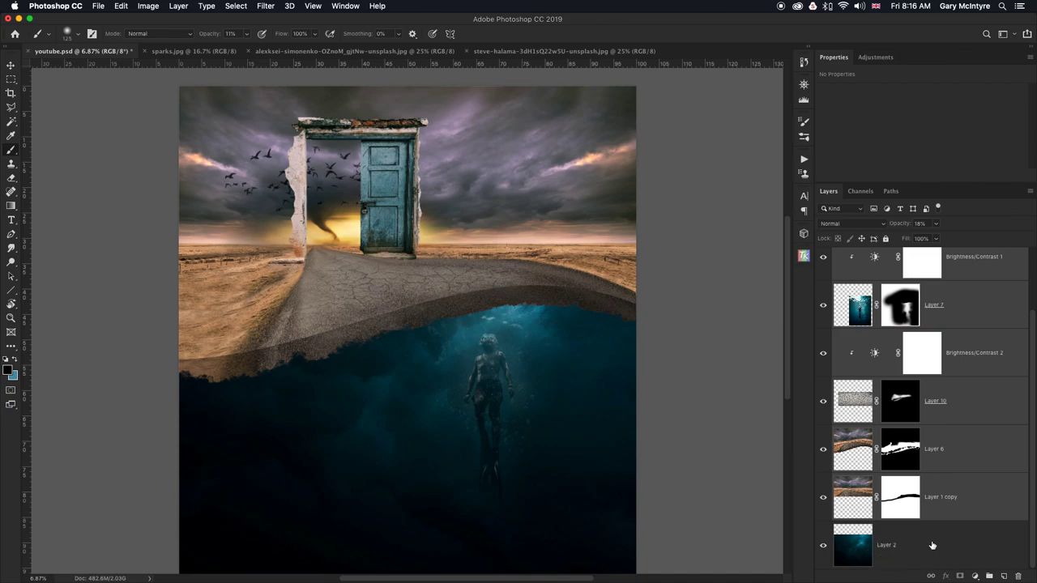
pyautogui.click(988, 575)
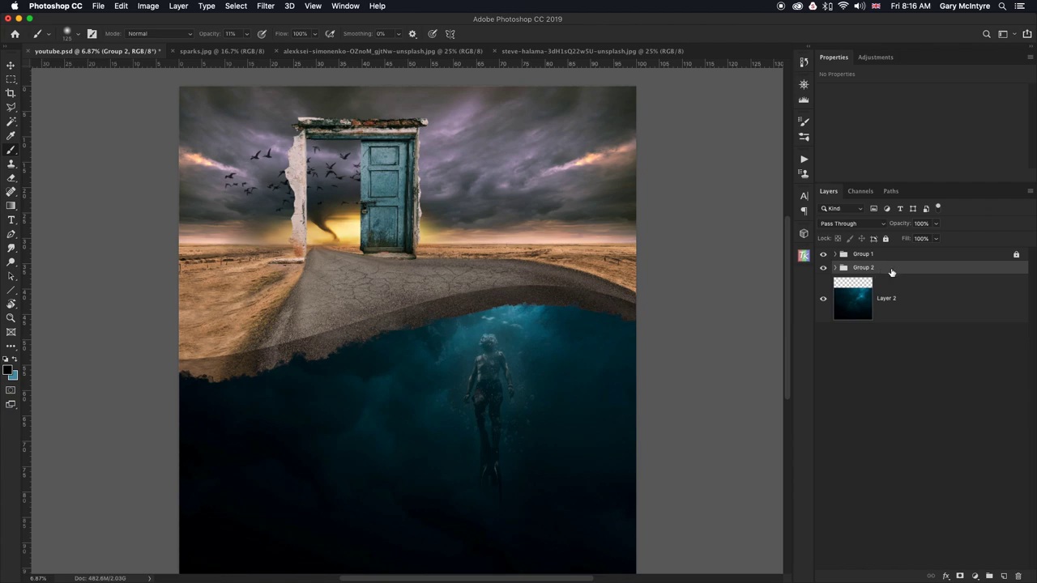
# Rename the upper group "top" and the lower group "bottom".
pyautogui.doubleClick(862, 253)
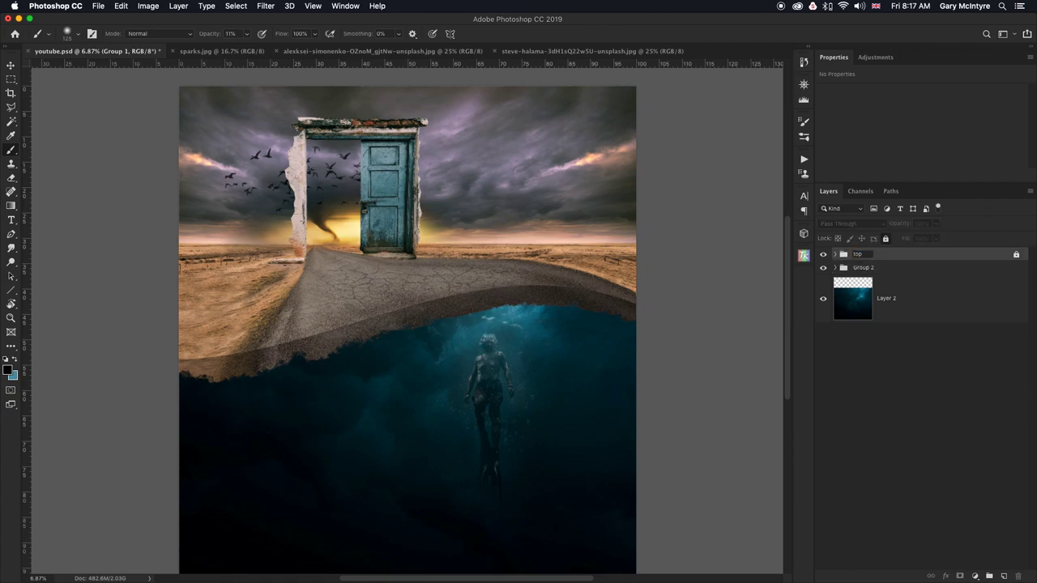
pyautogui.doubleClick(860, 268)
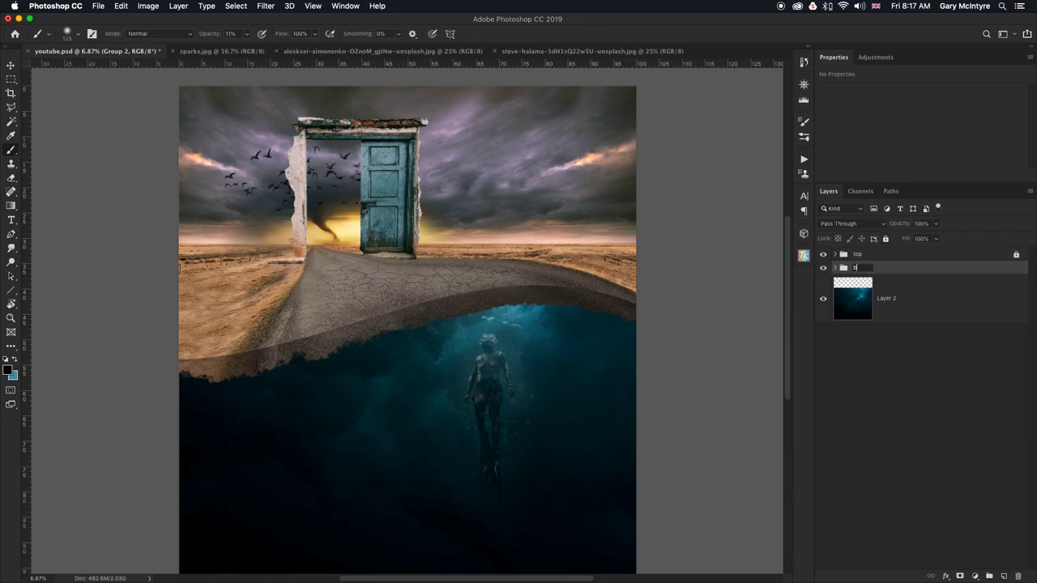
pyautogui.press('Return')
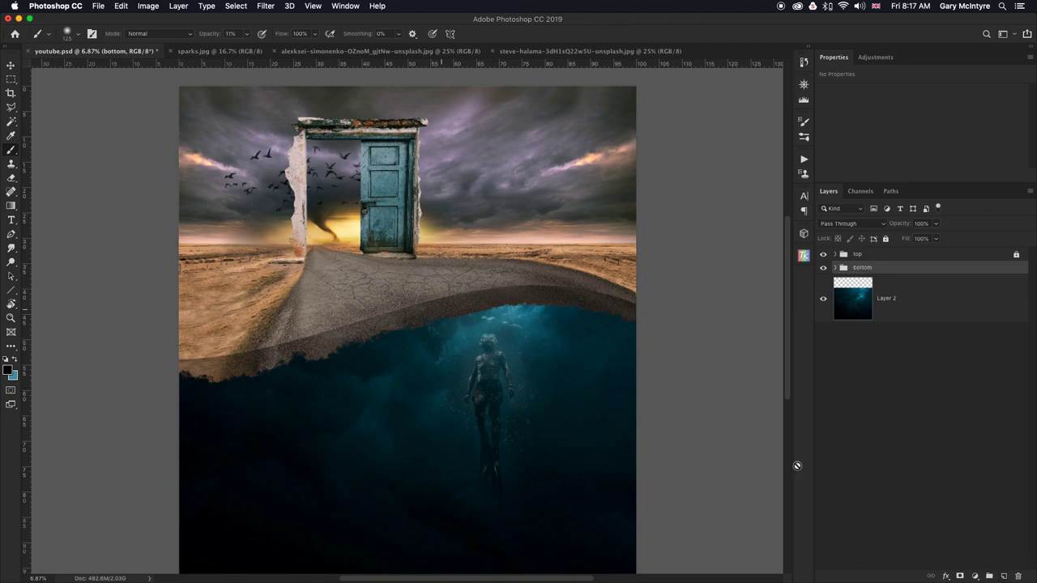
# Add a white layer mask to the bottom group.
pyautogui.click(959, 575)
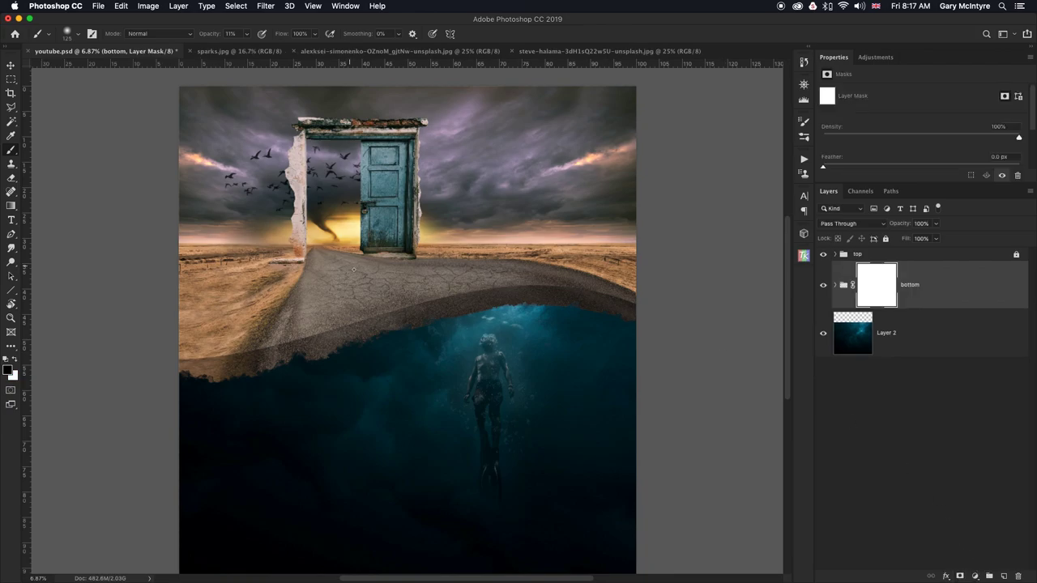
pyautogui.press('z')
pyautogui.moveTo(482, 270); pyautogui.dragTo(535, 271)
pyautogui.press('b')
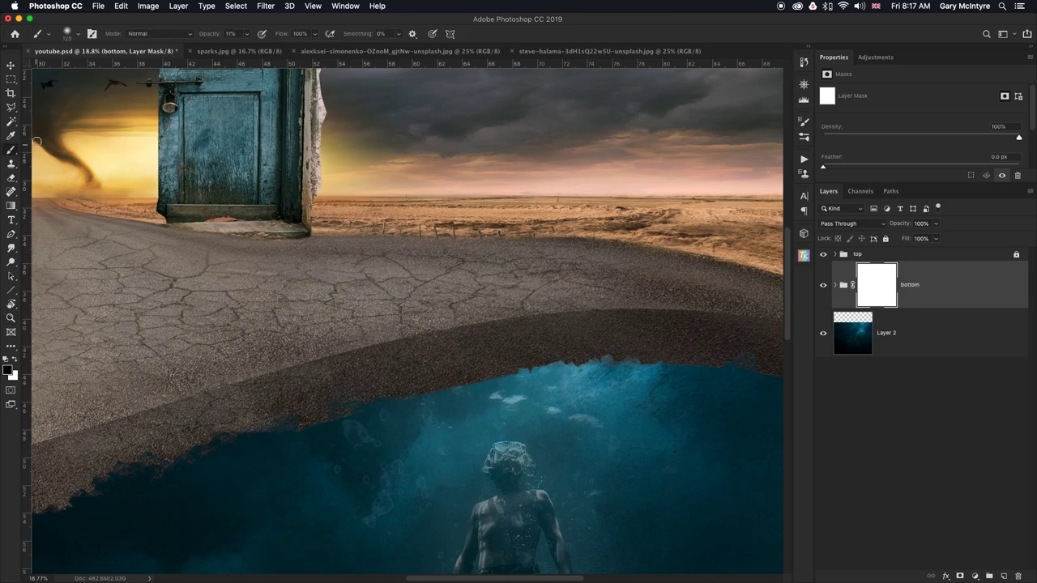
# Outline a jagged crack-shaped area across the road with the Polygonal Lasso and clear the selection.
pyautogui.press('l')
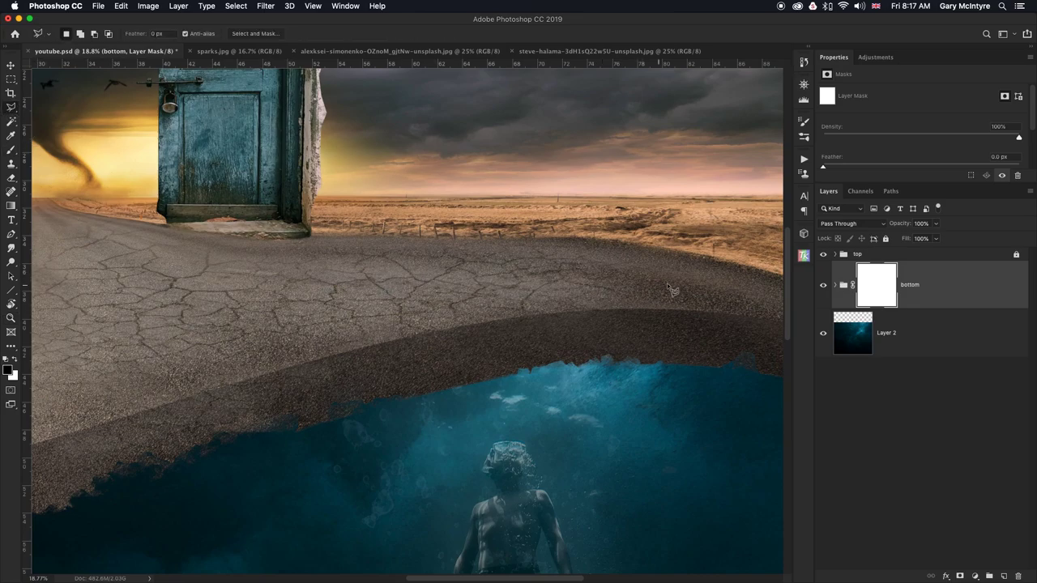
pyautogui.click(646, 271)
pyautogui.click(614, 259)
pyautogui.click(601, 264)
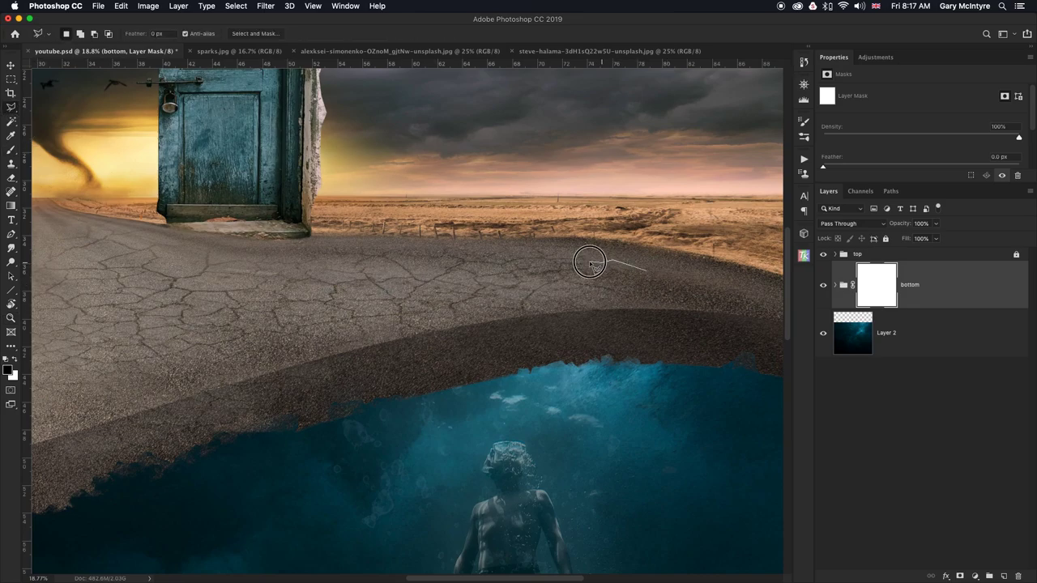
pyautogui.click(589, 260)
pyautogui.click(575, 264)
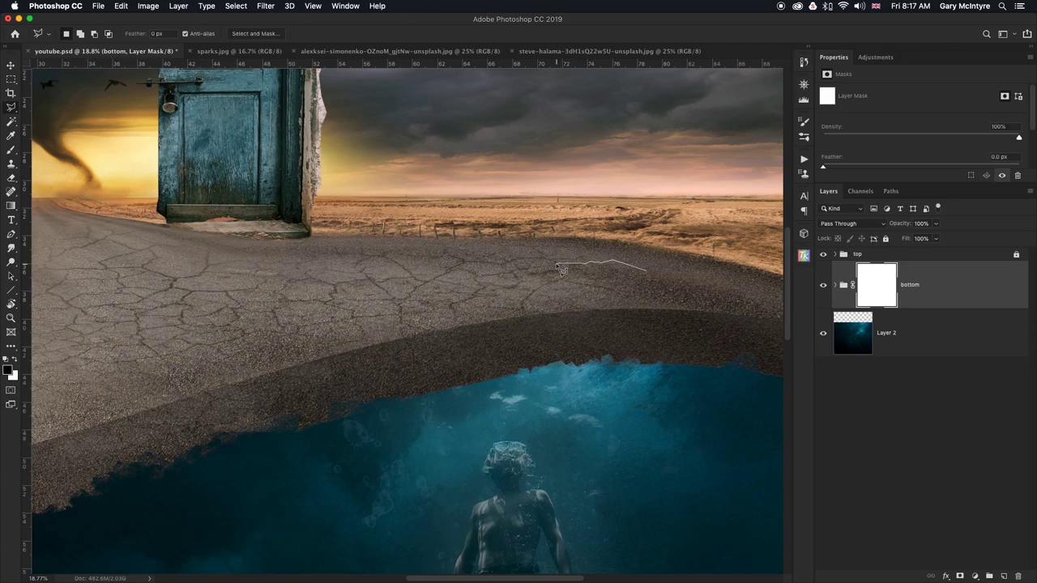
pyautogui.click(551, 259)
pyautogui.click(529, 257)
pyautogui.click(504, 259)
pyautogui.click(478, 264)
pyautogui.click(459, 260)
pyautogui.click(433, 274)
pyautogui.moveTo(394, 263)
pyautogui.mouseDown()
pyautogui.moveTo(360, 256)
pyautogui.moveTo(347, 272)
pyautogui.moveTo(309, 273)
pyautogui.moveTo(497, 298)
pyautogui.moveTo(531, 288)
pyautogui.moveTo(512, 279)
pyautogui.moveTo(567, 289)
pyautogui.moveTo(647, 275)
pyautogui.mouseUp()
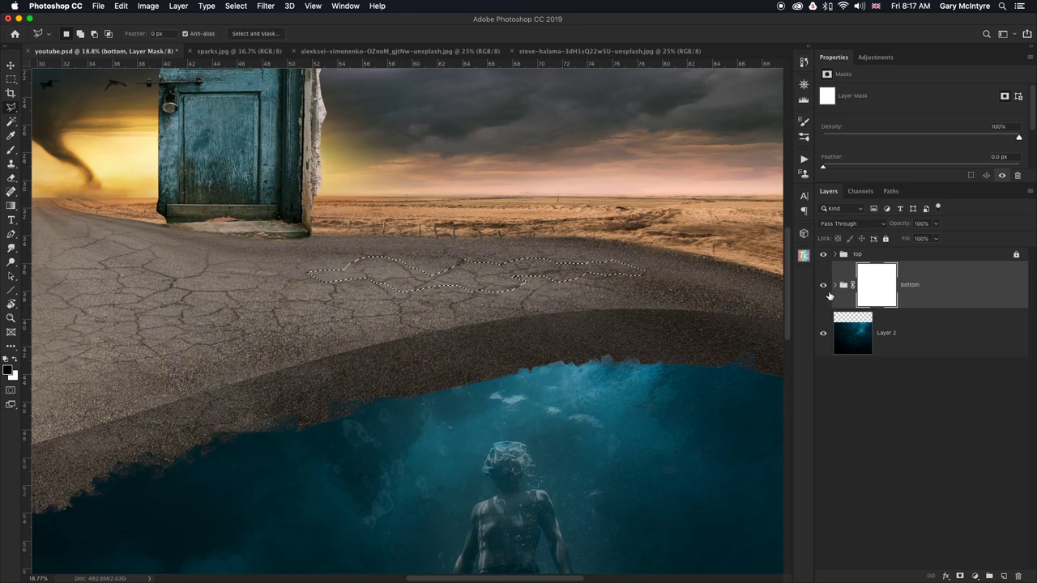
pyautogui.hotkey('ctrl', 'd')
pyautogui.hscroll(2, 798, 310)
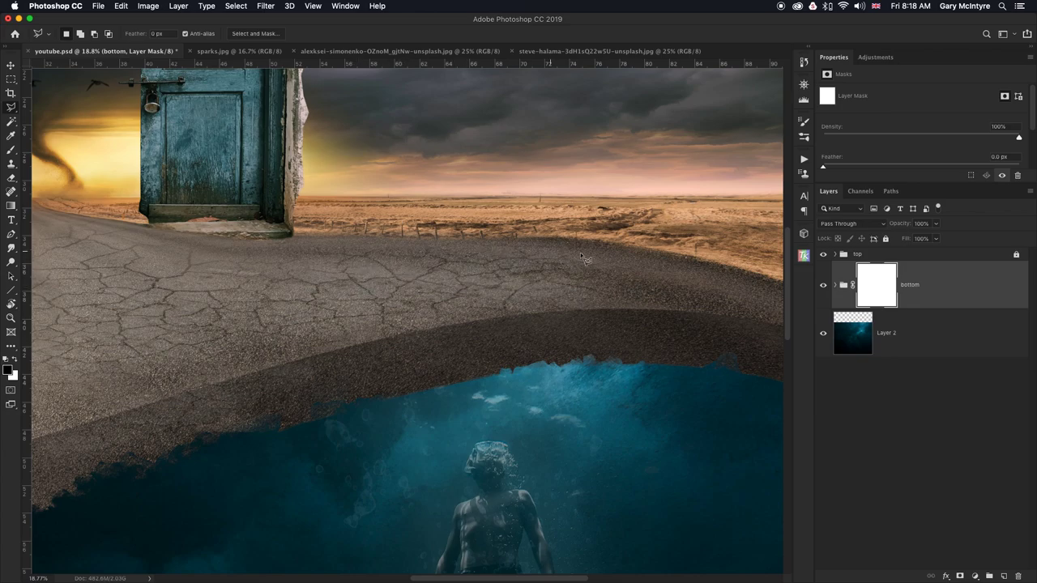
# Outline a jagged crack across the road with the Polygonal Lasso, paint it black at 100% opacity on the bottom group's mask, and deselect.
pyautogui.moveTo(363, 254)
pyautogui.mouseDown()
pyautogui.moveTo(483, 269)
pyautogui.moveTo(524, 258)
pyautogui.moveTo(624, 267)
pyautogui.moveTo(583, 286)
pyautogui.moveTo(398, 298)
pyautogui.moveTo(404, 279)
pyautogui.moveTo(338, 277)
pyautogui.moveTo(350, 261)
pyautogui.moveTo(373, 258)
pyautogui.mouseUp()
pyautogui.click(12, 150)
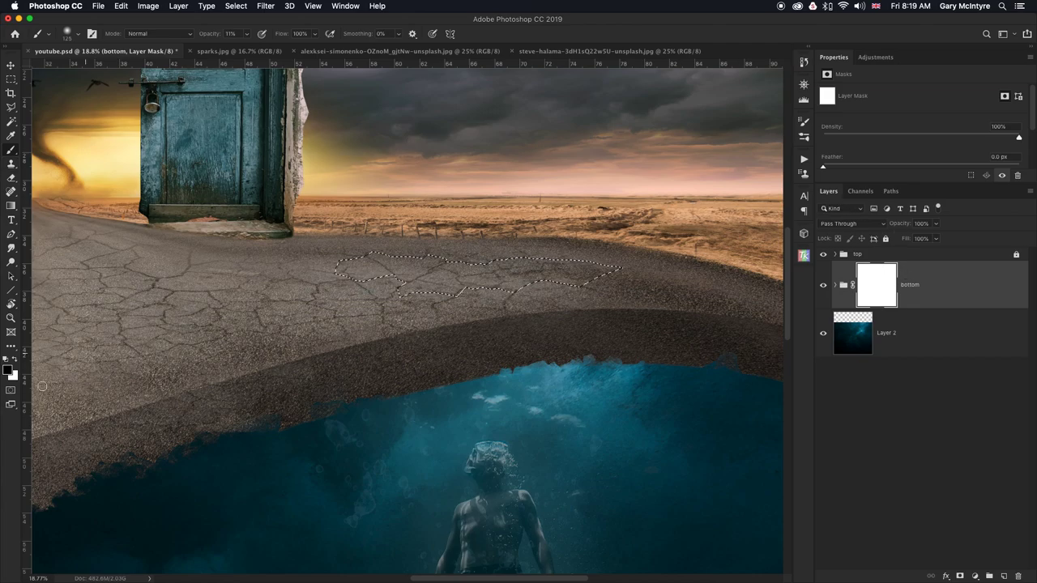
pyautogui.moveTo(245, 38)
pyautogui.mouseDown()
pyautogui.moveTo(248, 46)
pyautogui.moveTo(396, 55)
pyautogui.mouseUp()
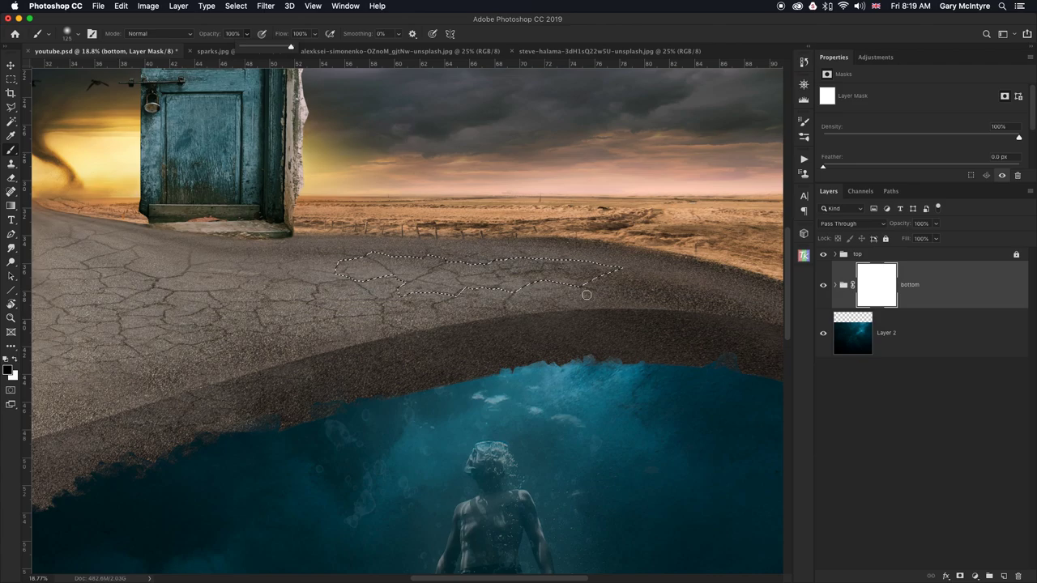
pyautogui.press(']')
pyautogui.moveTo(630, 276); pyautogui.dragTo(308, 267)
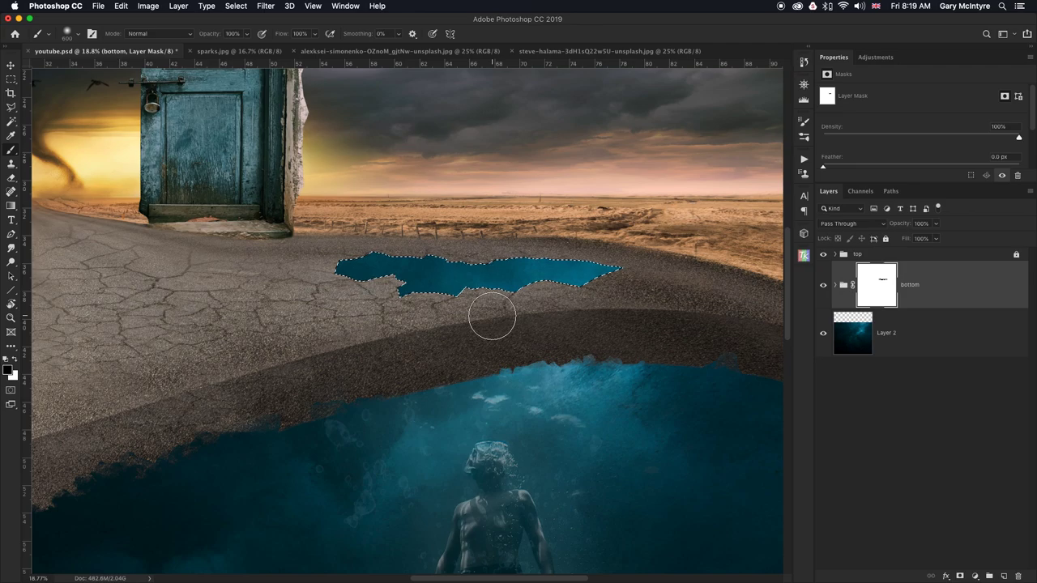
pyautogui.hotkey('ctrl', 'd')
# Copy a rectangular patch of cracked road, about 10.1 by 2.7 in, from Layer 1 copy and paste it as a new layer.
pyautogui.click(835, 286)
pyautogui.click(835, 285)
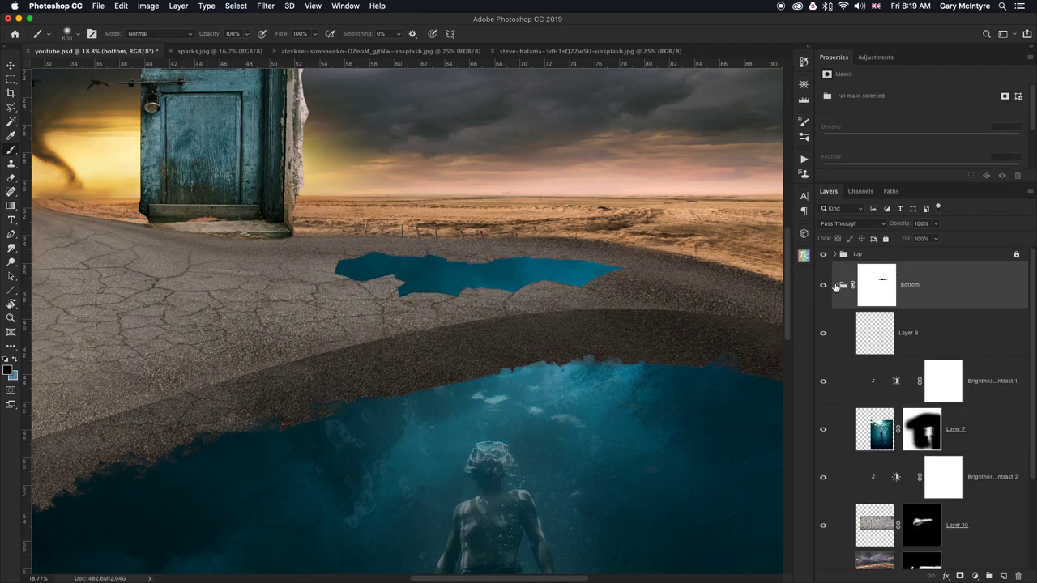
pyautogui.scroll(-5, 1030, 394)
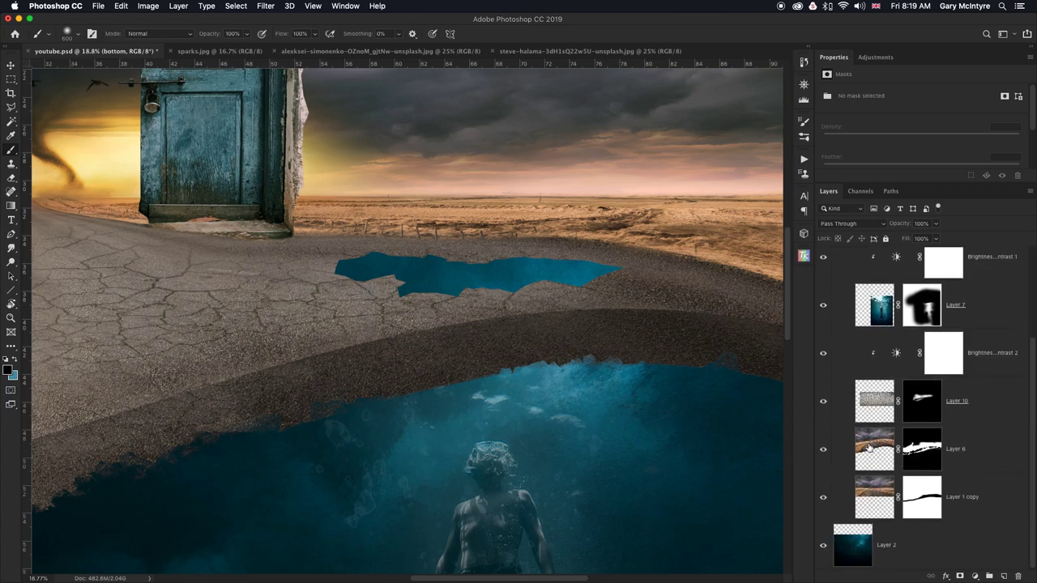
pyautogui.click(885, 502)
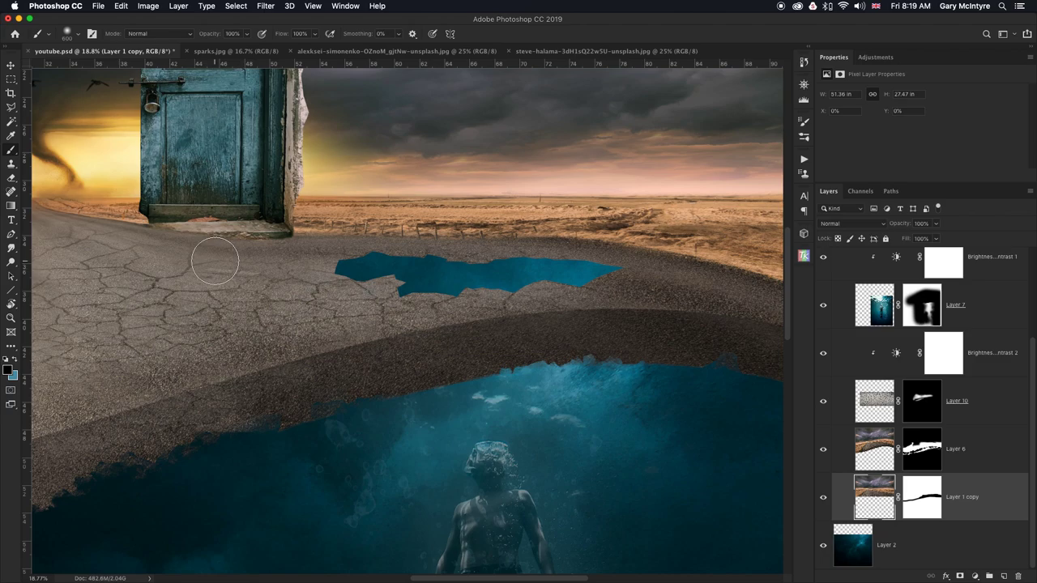
pyautogui.hscroll(-5, 216, 261)
pyautogui.click(10, 78)
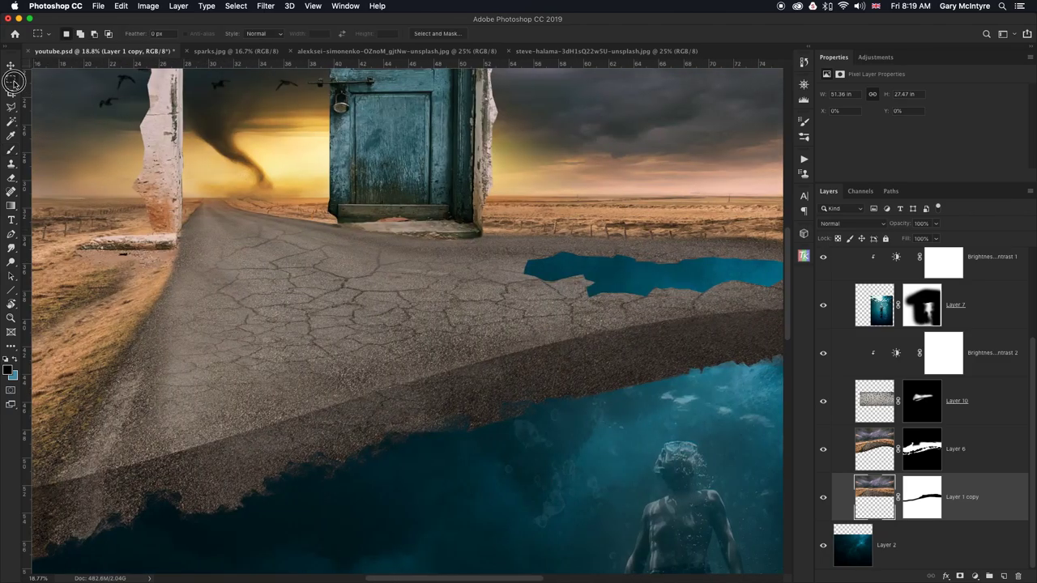
pyautogui.moveTo(239, 270); pyautogui.dragTo(484, 337)
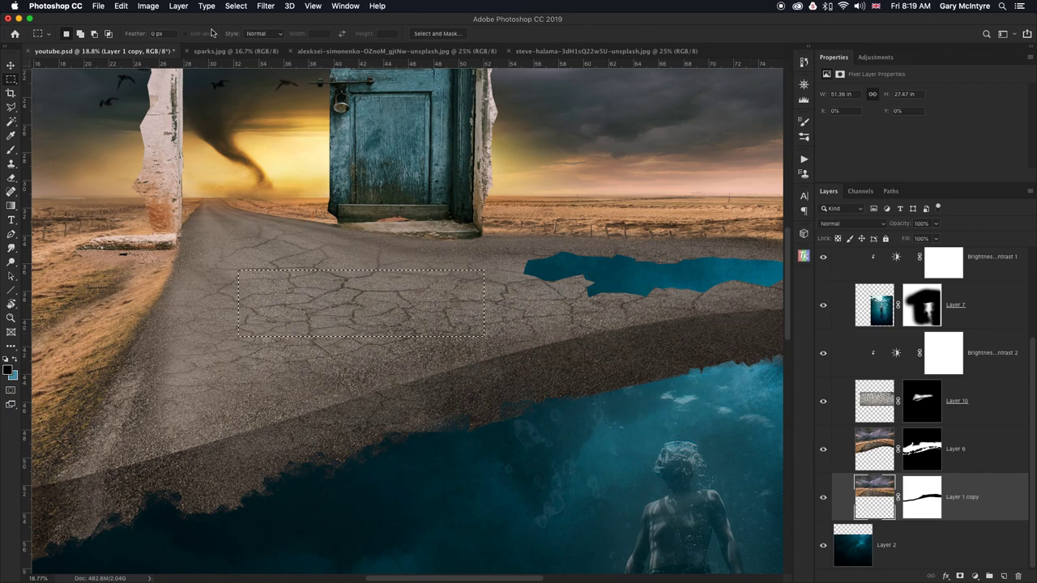
pyautogui.click(123, 6)
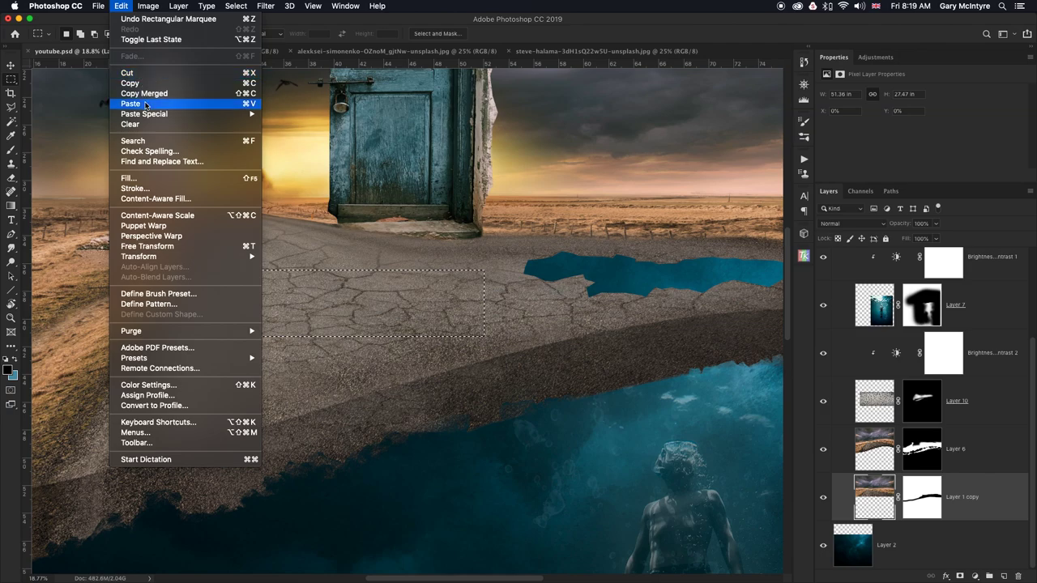
pyautogui.click(130, 82)
pyautogui.click(122, 6)
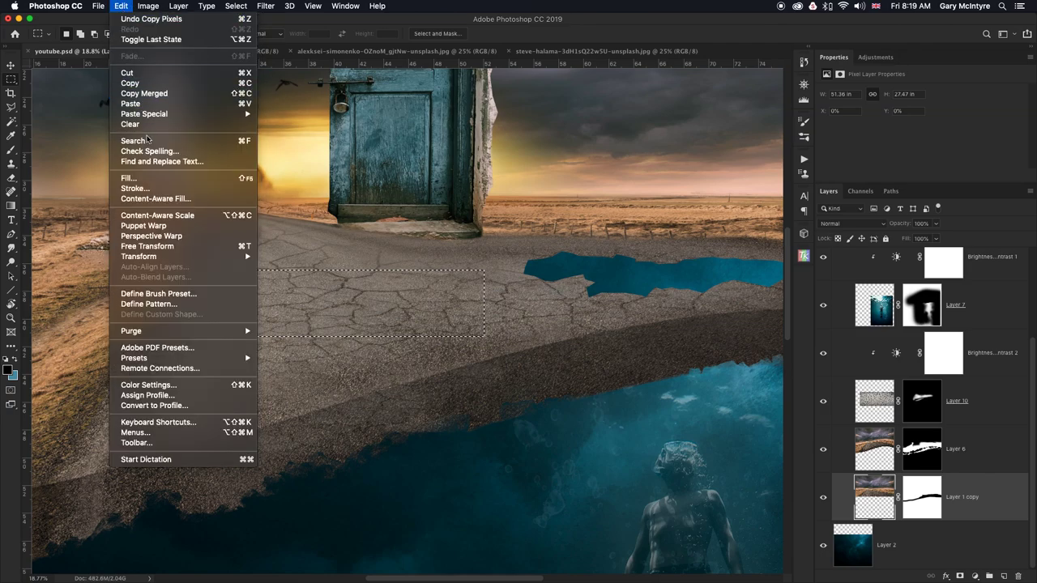
pyautogui.click(148, 104)
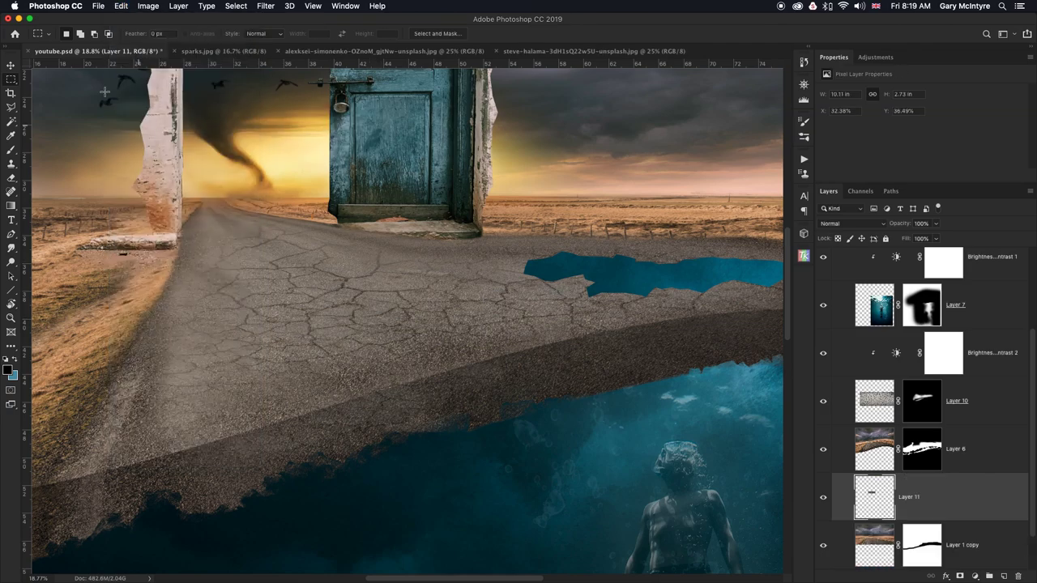
# Place the pasted road patch's layer below the bottom group, directly above Layer 2, and position the patch behind the crack opening.
pyautogui.click(11, 66)
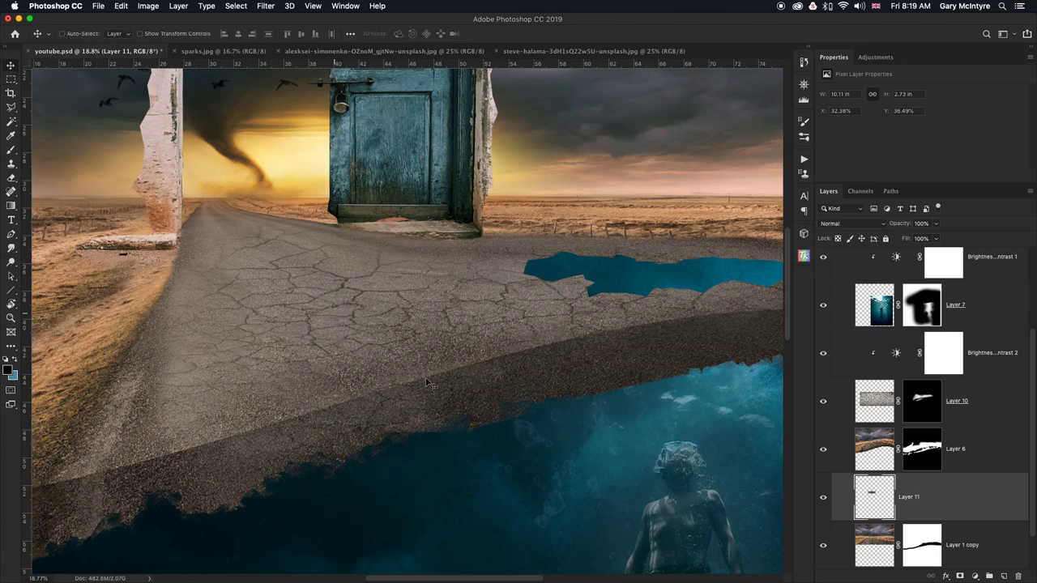
pyautogui.moveTo(398, 332); pyautogui.dragTo(371, 301)
pyautogui.scroll(-2, 1031, 451)
pyautogui.moveTo(935, 448); pyautogui.dragTo(903, 517)
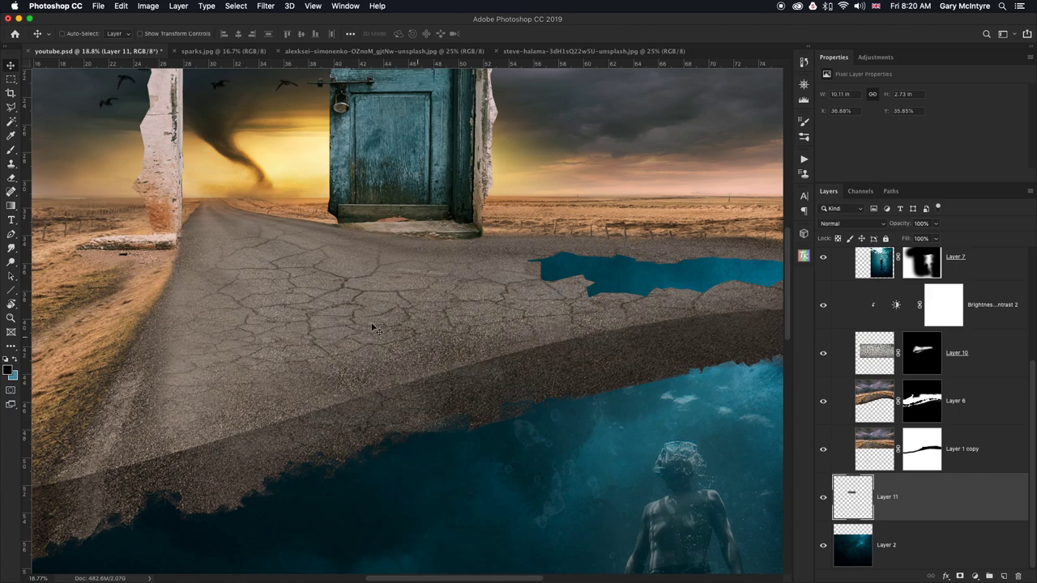
pyautogui.moveTo(362, 423)
pyautogui.mouseDown()
pyautogui.moveTo(486, 394)
pyautogui.moveTo(627, 387)
pyautogui.moveTo(585, 386)
pyautogui.moveTo(479, 430)
pyautogui.mouseUp()
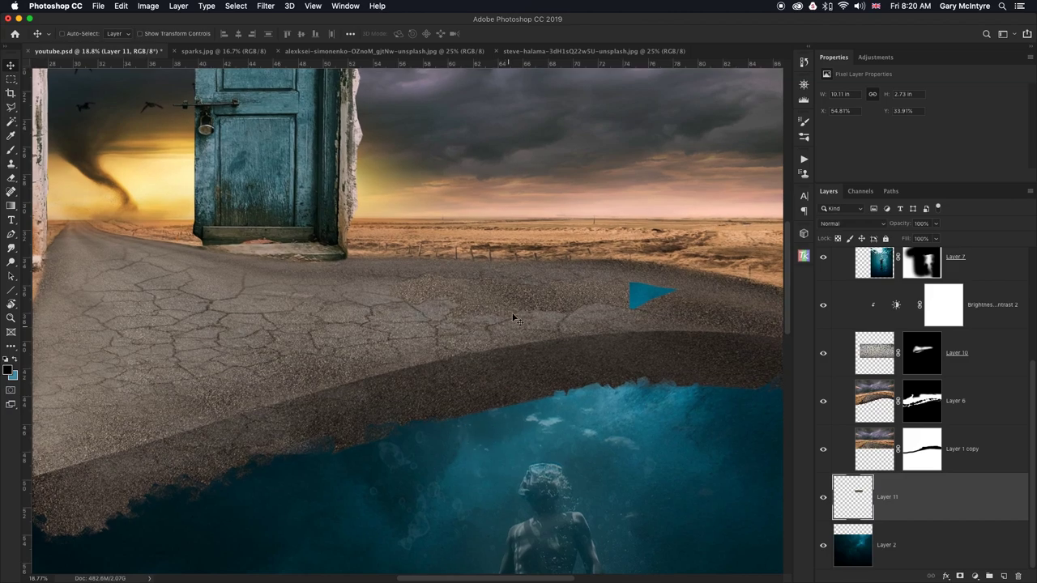
pyautogui.moveTo(519, 306)
pyautogui.mouseDown()
pyautogui.moveTo(567, 294)
pyautogui.moveTo(509, 305)
pyautogui.mouseUp()
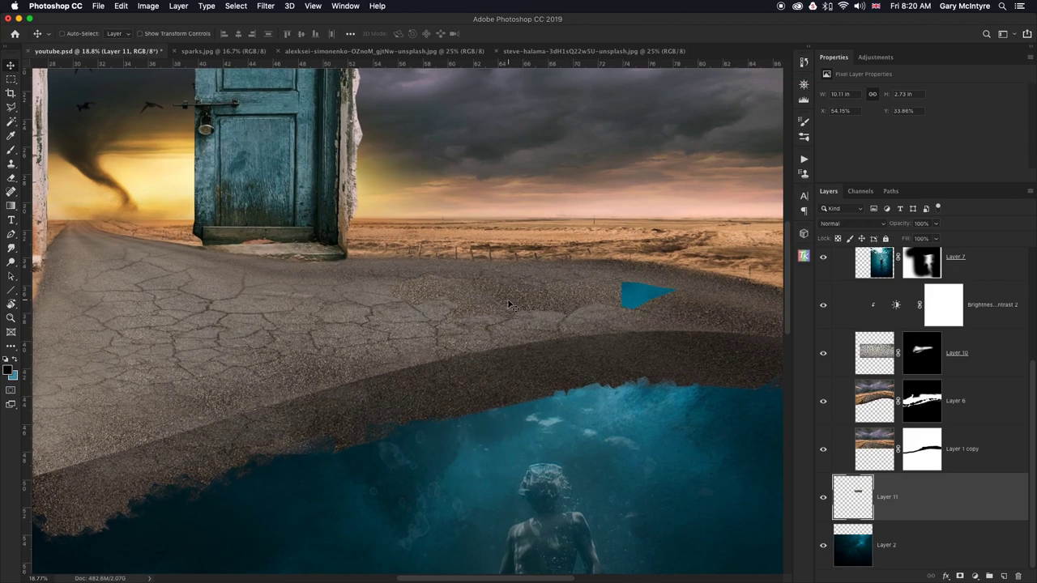
# Stretch the road patch horizontally to about 126% width so it fills the whole crack opening.
pyautogui.hotkey('ctrl', 't')
pyautogui.moveTo(624, 288); pyautogui.dragTo(688, 292)
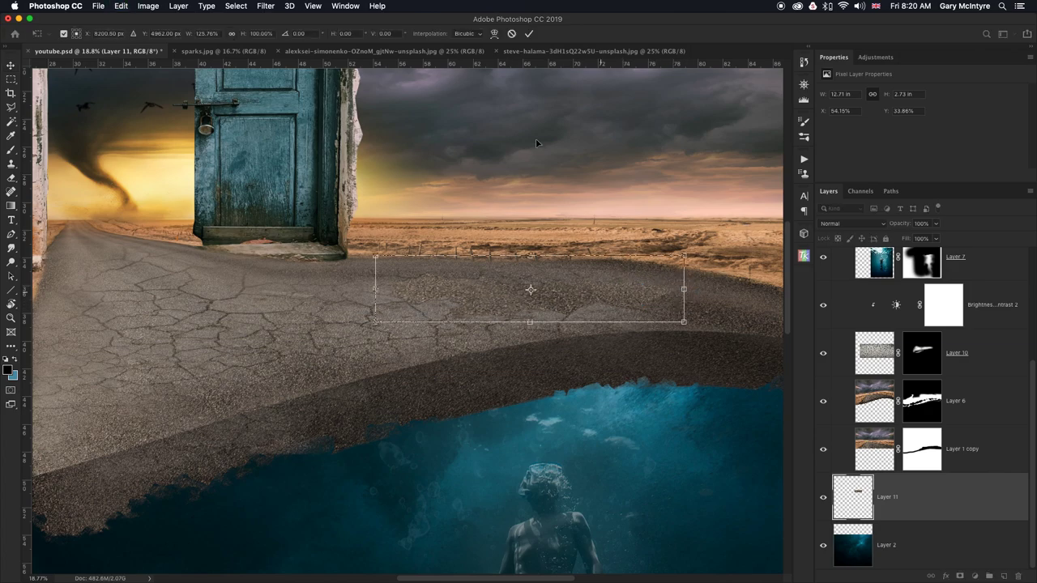
pyautogui.click(530, 36)
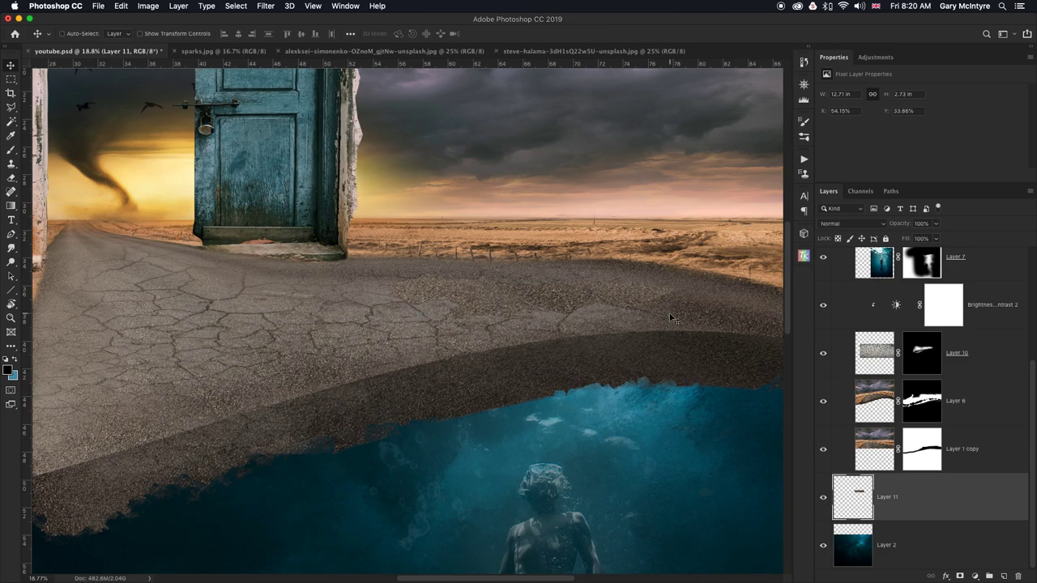
# Add a Brightness/Contrast adjustment above the road patch's layer and lower its brightness to -78.
pyautogui.click(872, 60)
pyautogui.click(845, 81)
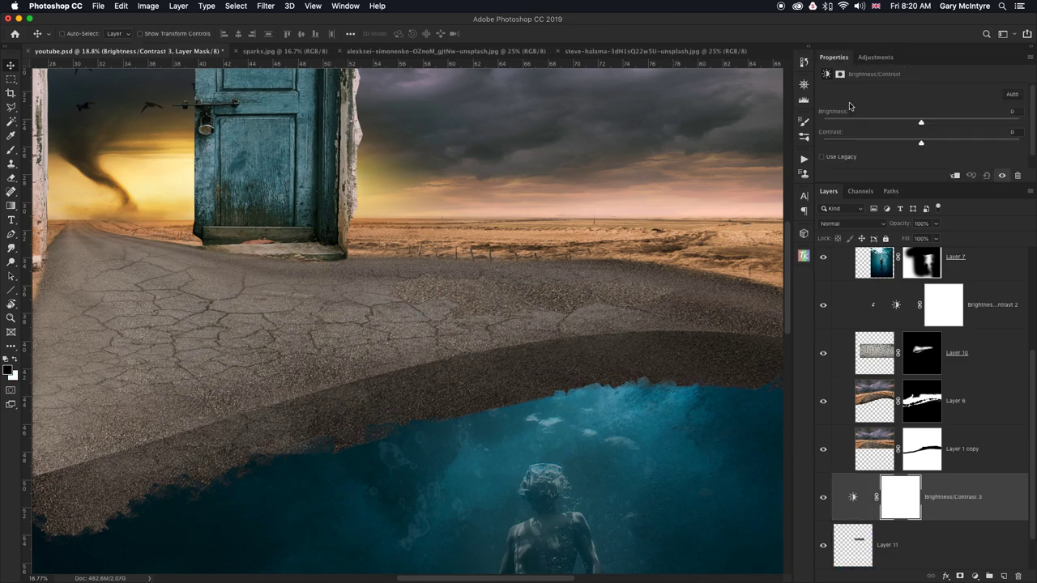
pyautogui.moveTo(917, 124); pyautogui.dragTo(870, 123)
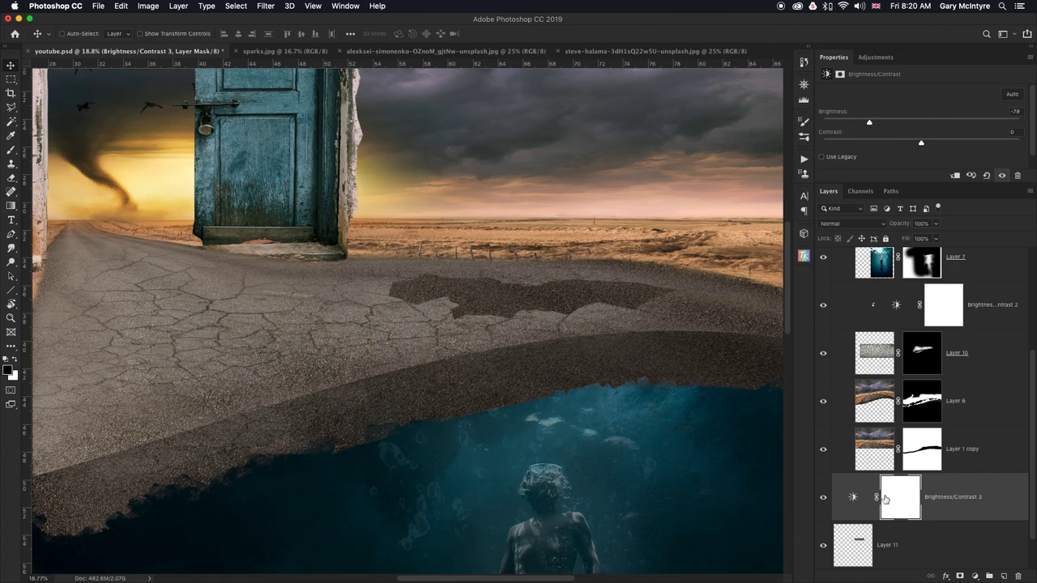
# Add a white layer mask to Layer 11.
pyautogui.click(915, 536)
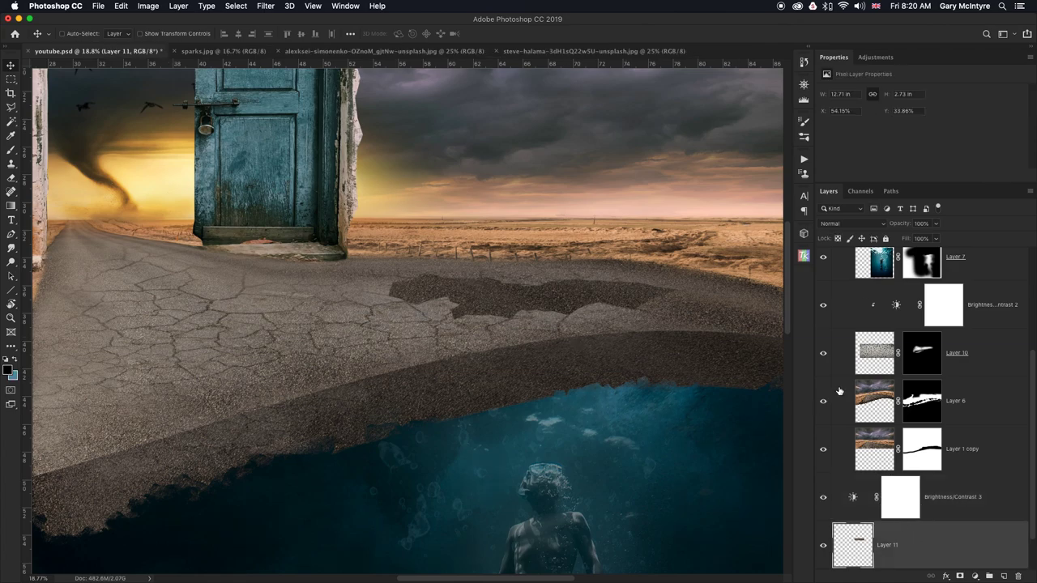
pyautogui.scroll(-1, 842, 394)
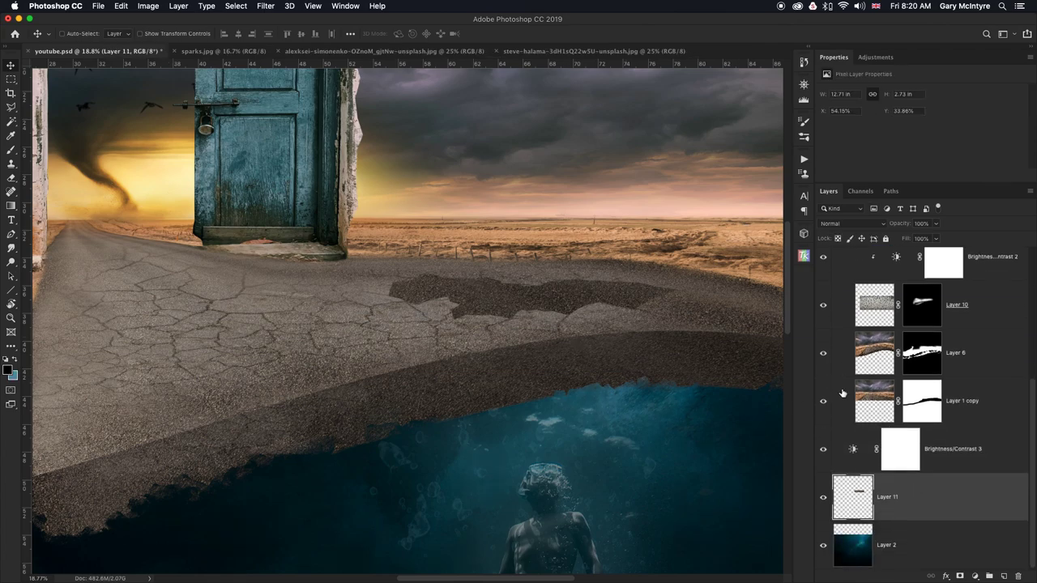
pyautogui.click(959, 576)
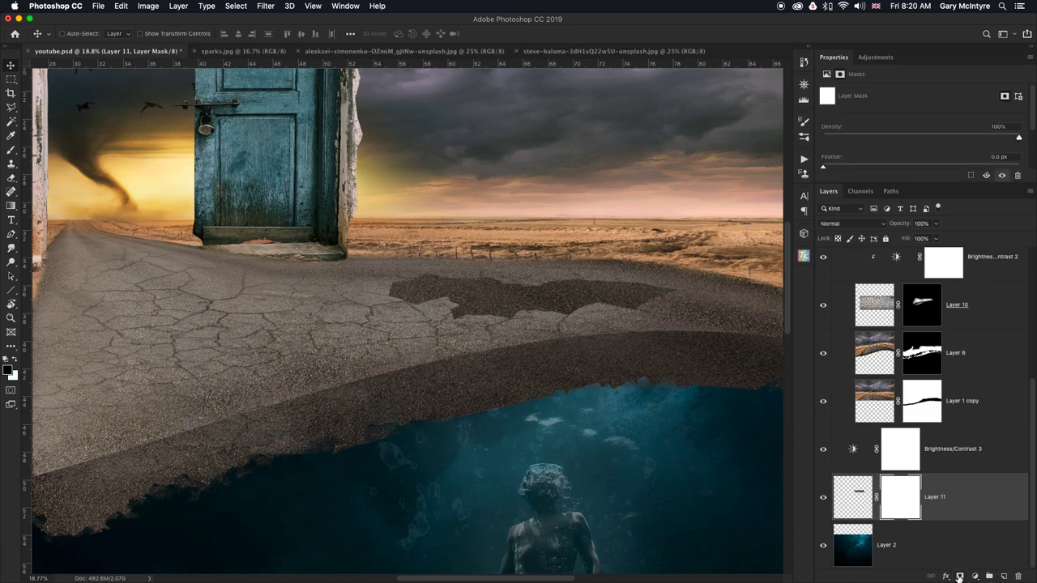
# Outline the lower part of the crack with a jagged Polygonal Lasso selection, paint it black on Layer 11's mask, and deselect.
pyautogui.click(11, 109)
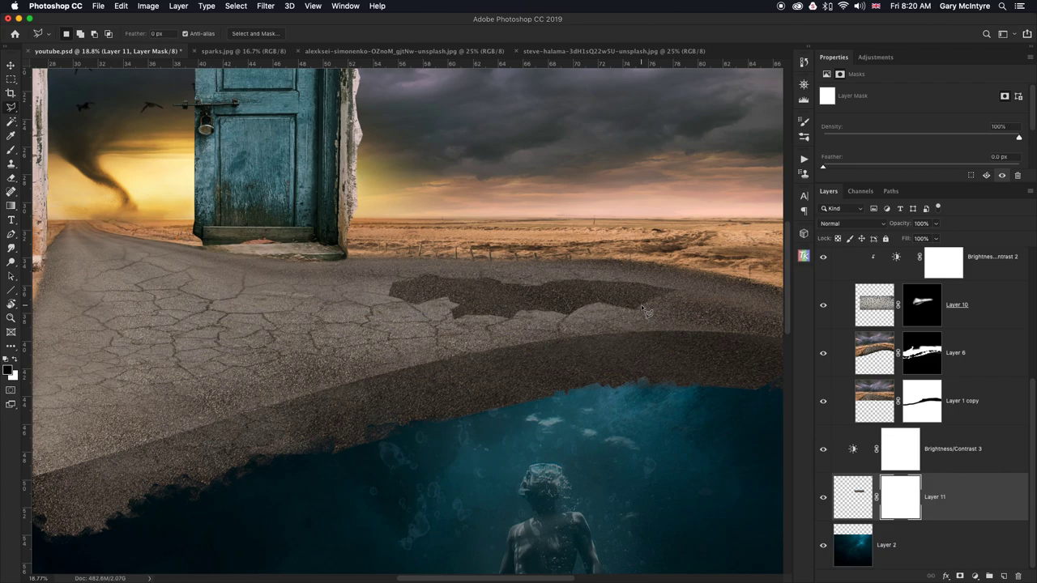
pyautogui.moveTo(640, 306)
pyautogui.mouseDown()
pyautogui.moveTo(625, 297)
pyautogui.moveTo(575, 310)
pyautogui.moveTo(507, 306)
pyautogui.mouseUp()
pyautogui.moveTo(482, 309); pyautogui.dragTo(467, 310)
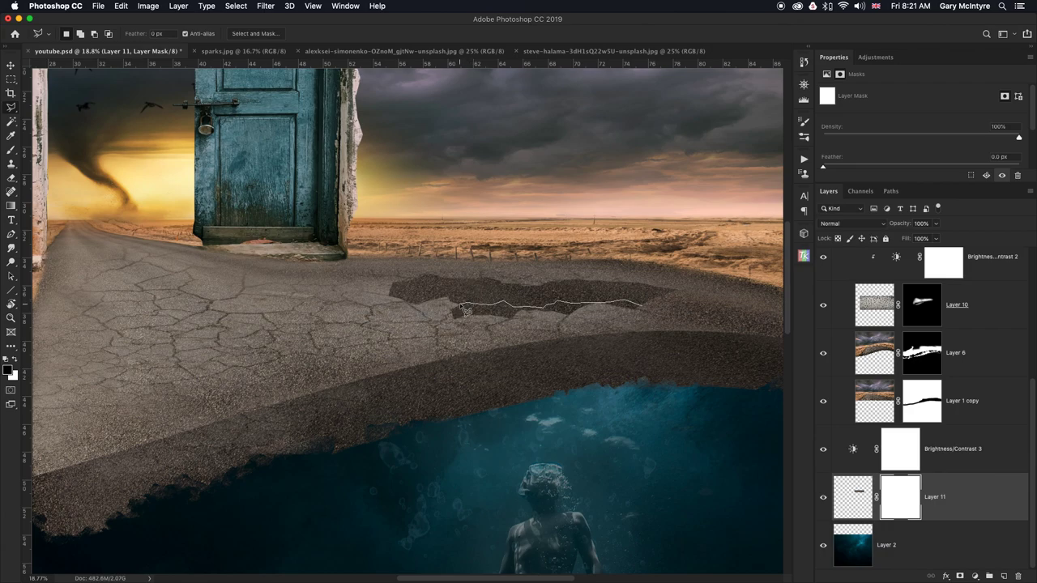
pyautogui.moveTo(469, 321)
pyautogui.mouseDown()
pyautogui.moveTo(532, 332)
pyautogui.moveTo(641, 302)
pyautogui.mouseUp()
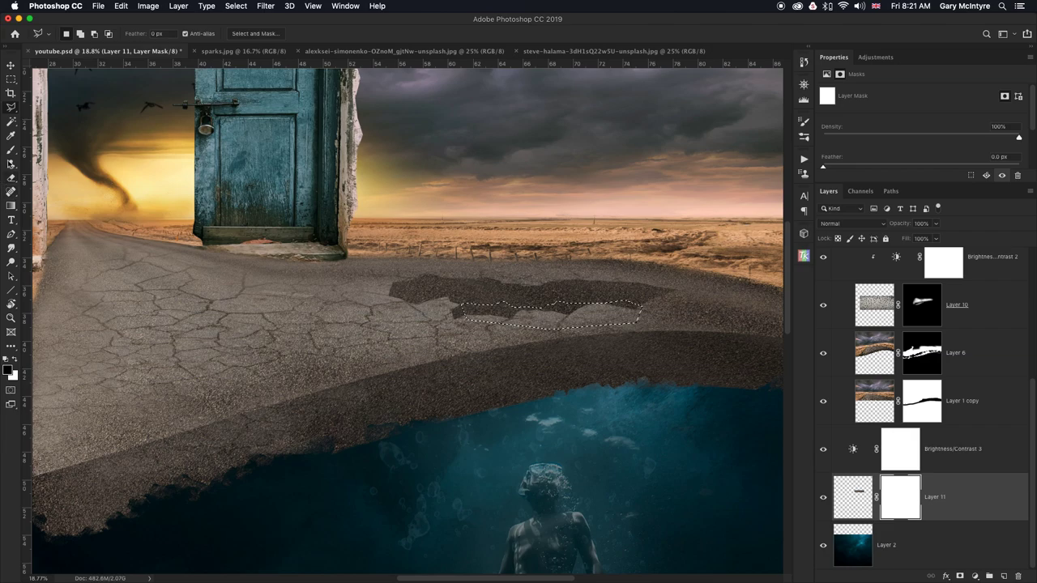
pyautogui.press('b')
pyautogui.moveTo(479, 315)
pyautogui.mouseDown()
pyautogui.moveTo(671, 312)
pyautogui.moveTo(648, 324)
pyautogui.mouseUp()
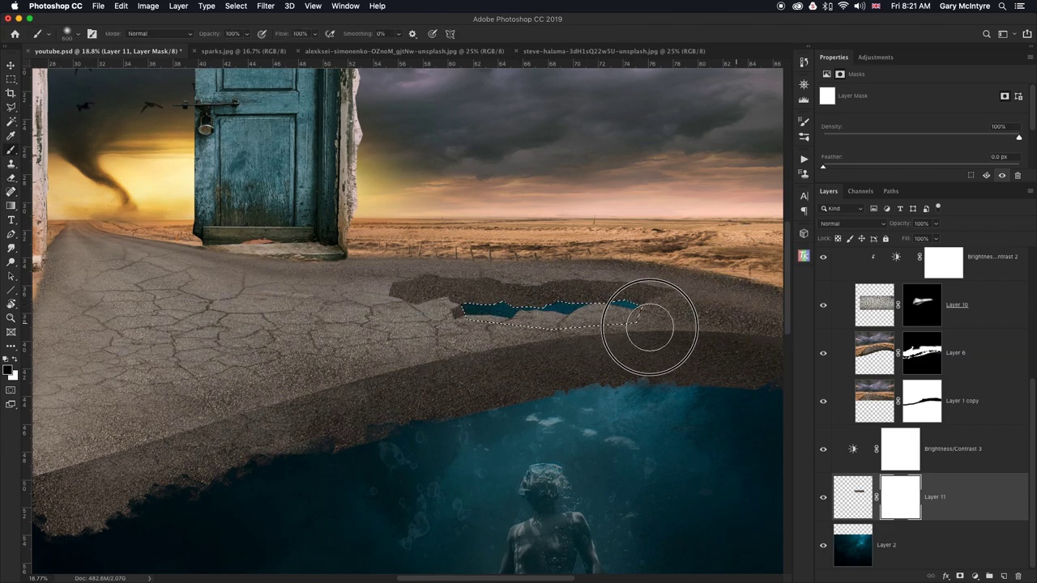
pyautogui.press('super+d')
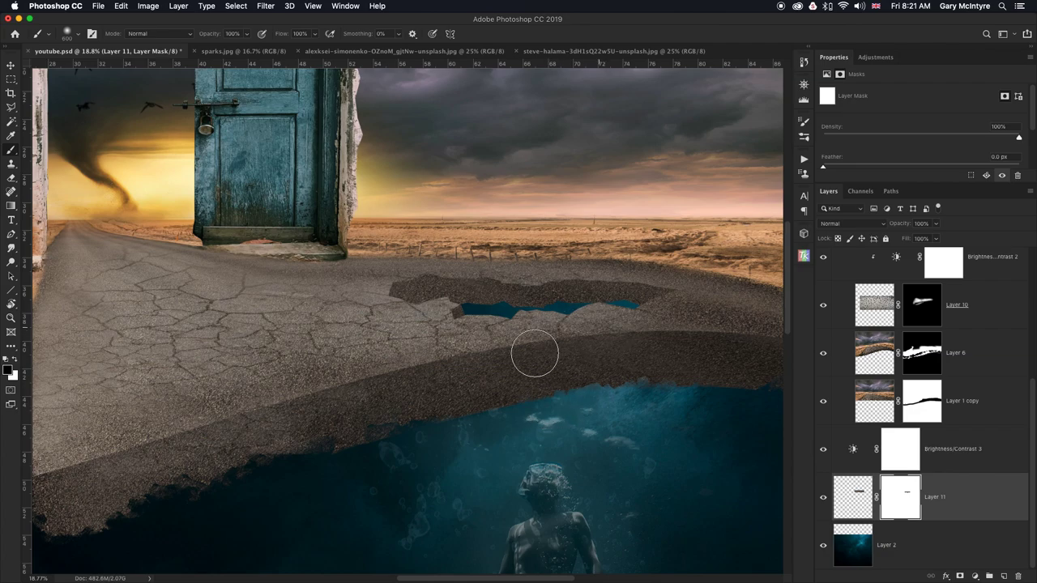
# Outline a small jagged area in the crack's left end, hide it with black on Layer 11's mask, and deselect.
pyautogui.click(10, 106)
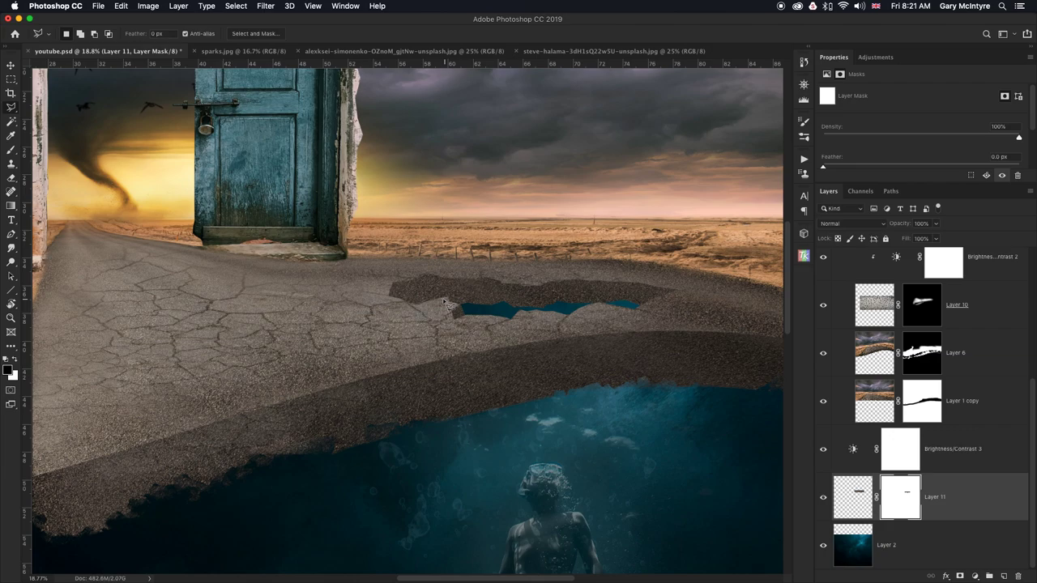
pyautogui.moveTo(441, 298)
pyautogui.mouseDown()
pyautogui.moveTo(399, 300)
pyautogui.moveTo(396, 320)
pyautogui.moveTo(450, 310)
pyautogui.mouseUp()
pyautogui.press('b')
pyautogui.click(426, 301)
pyautogui.press('super+d')
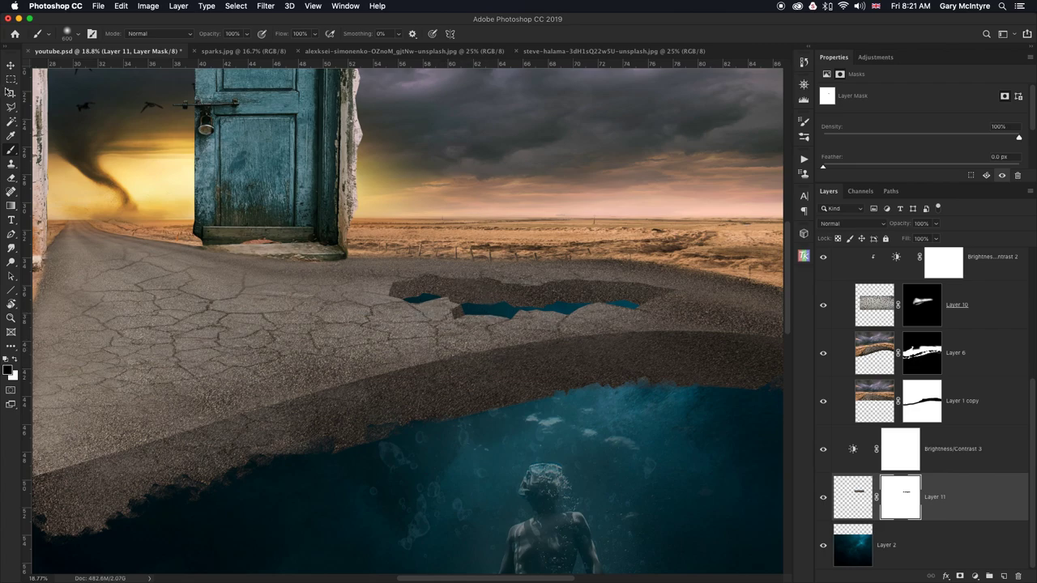
# Outline the narrow strip between the two water openings, mask it out of Layer 11 with the Brush, and deselect.
pyautogui.click(11, 109)
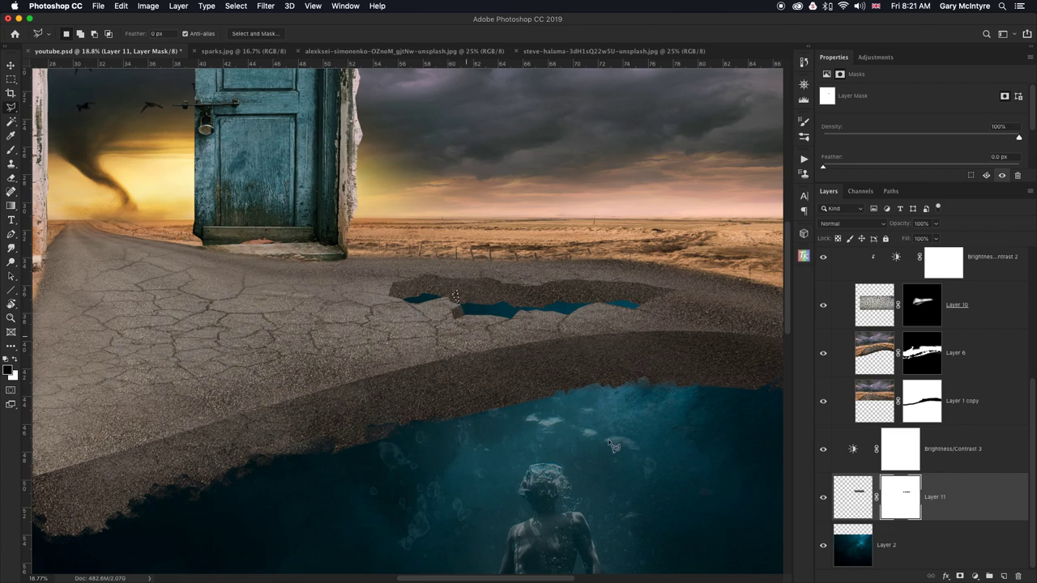
pyautogui.click(12, 150)
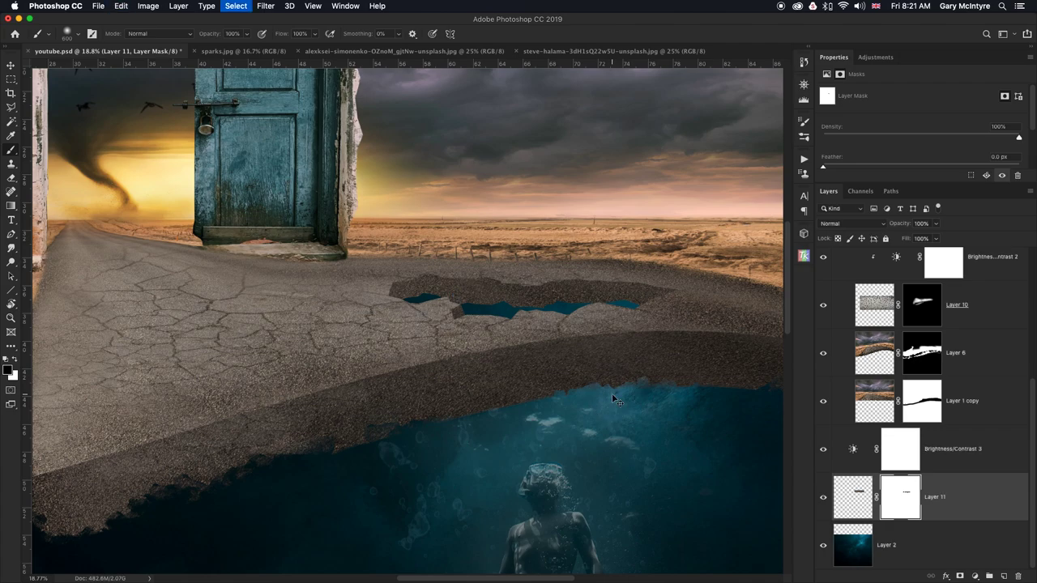
pyautogui.click(12, 106)
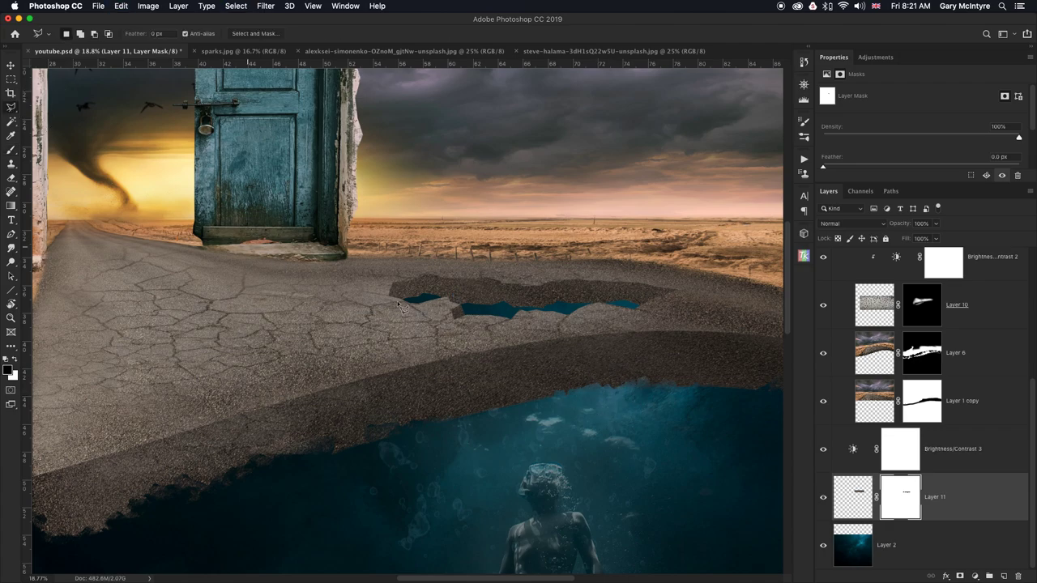
pyautogui.click(454, 298)
pyautogui.click(448, 299)
pyautogui.click(458, 305)
pyautogui.doubleClick(467, 305)
pyautogui.click(12, 151)
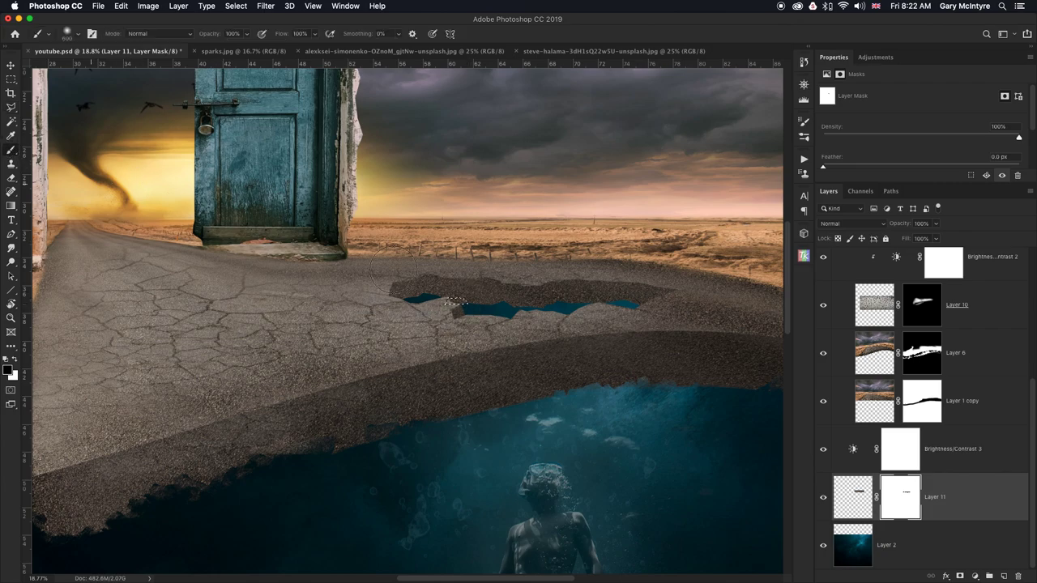
pyautogui.press('super+d')
# Load Layer 11's pixels as a selection, lower the Brush opacity to 11%, and target the layer's image instead of its mask.
pyautogui.click(852, 497)
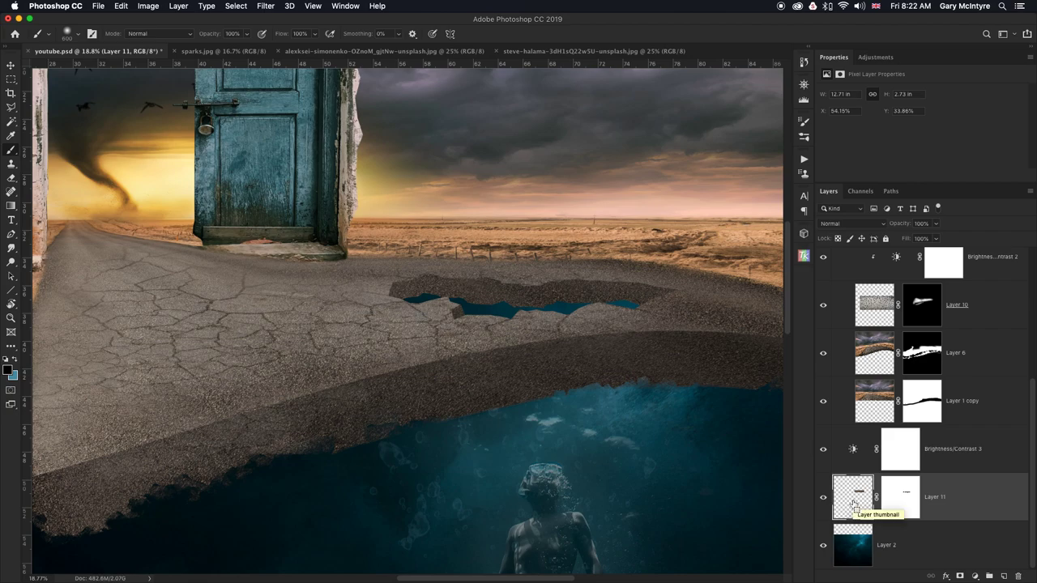
pyautogui.keyDown('super'); pyautogui.click(852, 503); pyautogui.keyUp('super')
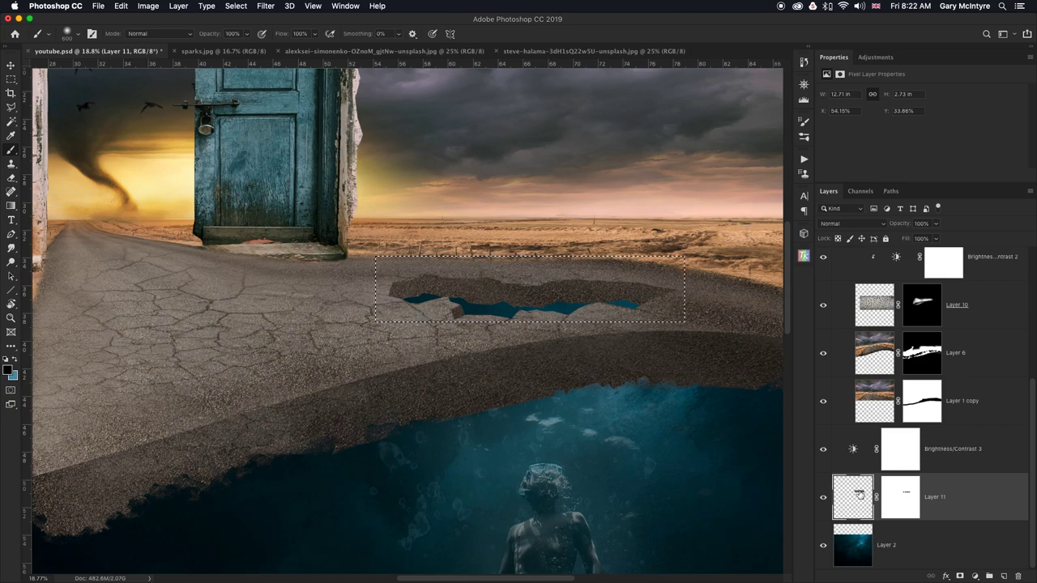
pyautogui.click(902, 501)
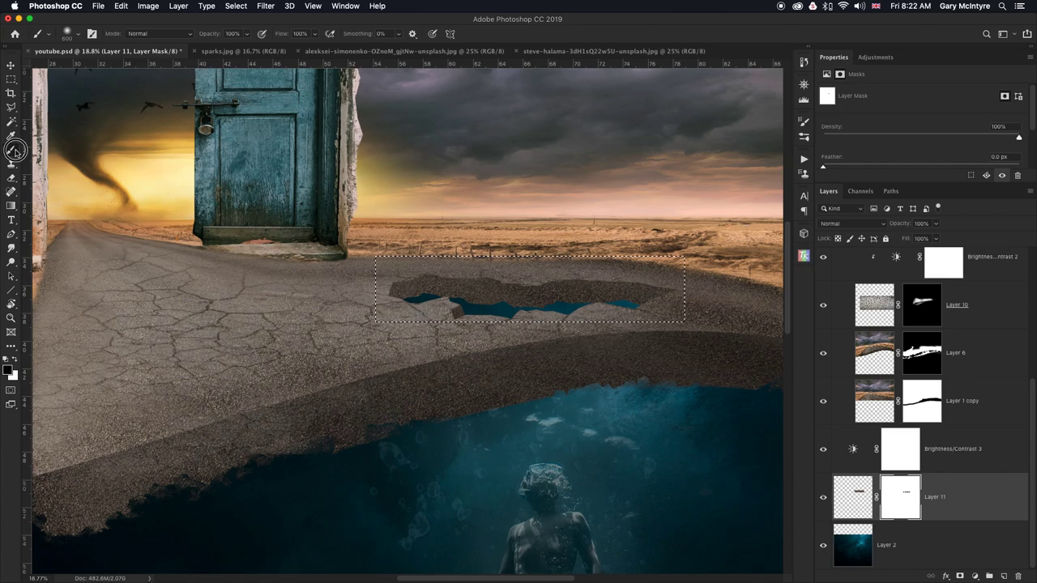
pyautogui.moveTo(246, 33); pyautogui.dragTo(202, 47)
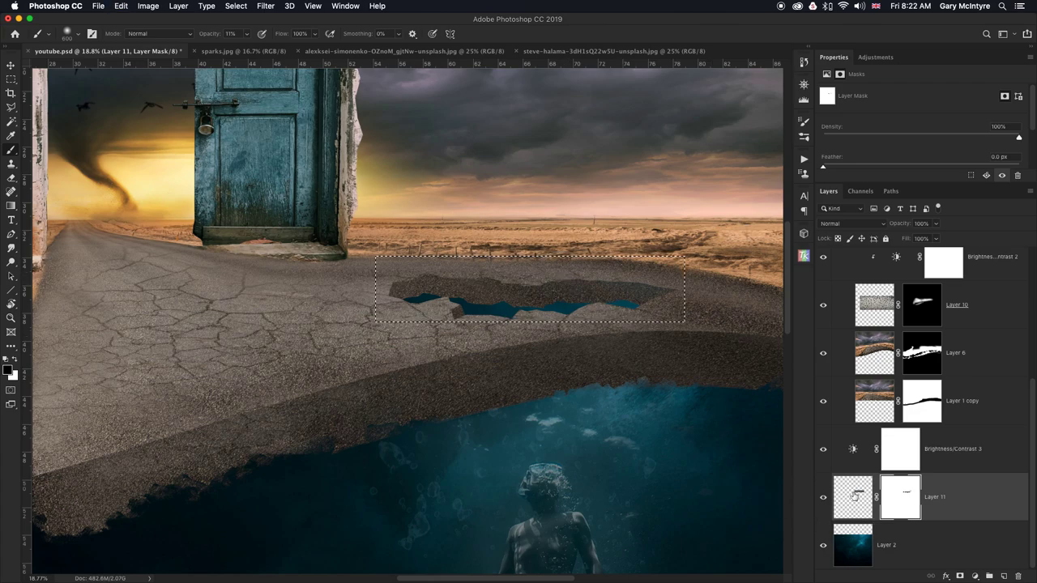
pyautogui.click(865, 500)
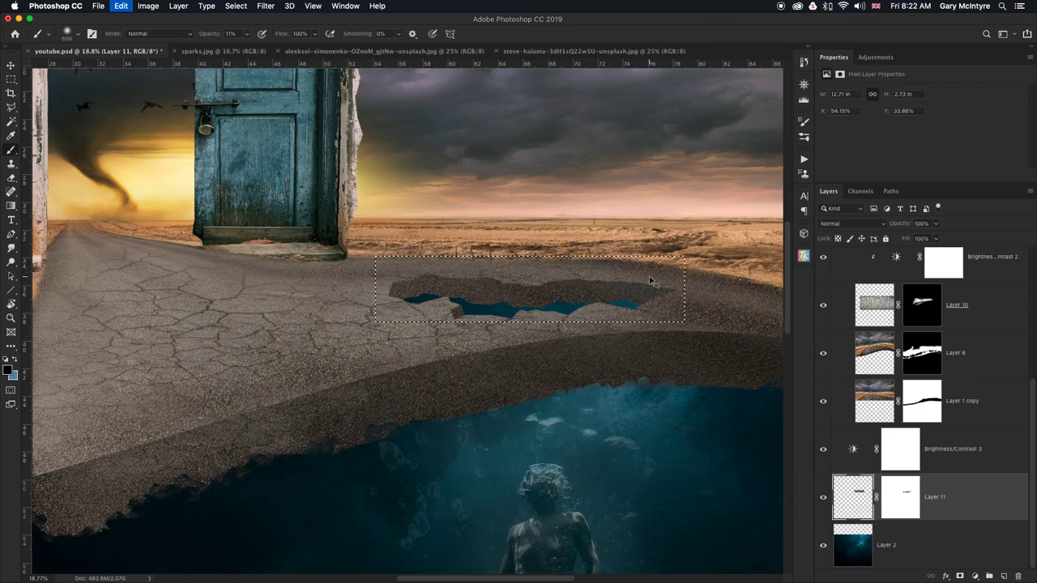
# Paint soft black shading beneath the crack's upper edge on Layer 11, reducing the brush size from 300 to 150 px.
pyautogui.press('[')
pyautogui.press('[')
pyautogui.press('[')
pyautogui.press('[')
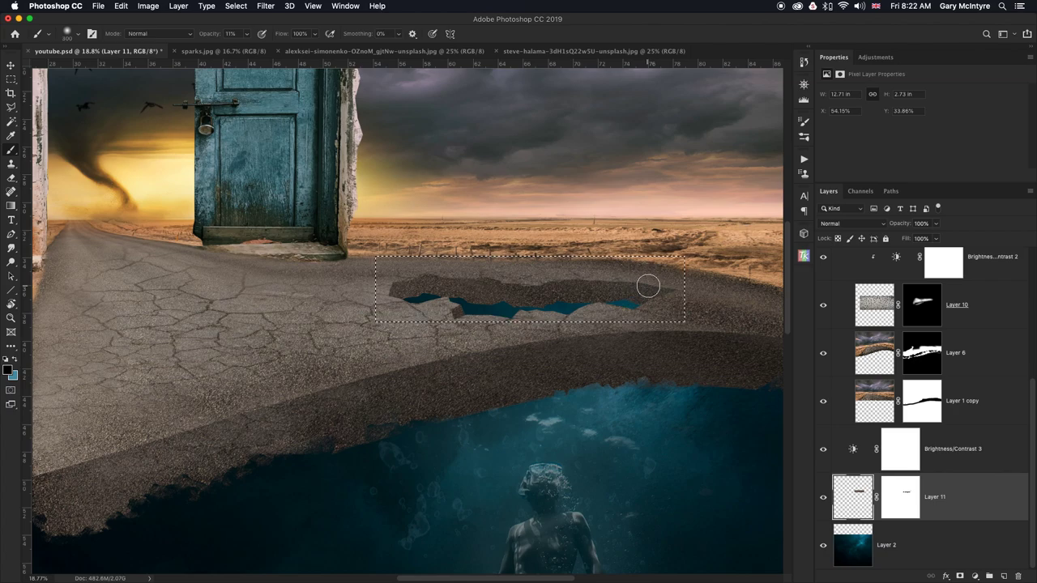
pyautogui.moveTo(667, 286)
pyautogui.mouseDown()
pyautogui.moveTo(545, 285)
pyautogui.moveTo(583, 283)
pyautogui.moveTo(574, 294)
pyautogui.moveTo(621, 273)
pyautogui.moveTo(606, 278)
pyautogui.moveTo(669, 289)
pyautogui.moveTo(634, 282)
pyautogui.moveTo(603, 291)
pyautogui.mouseUp()
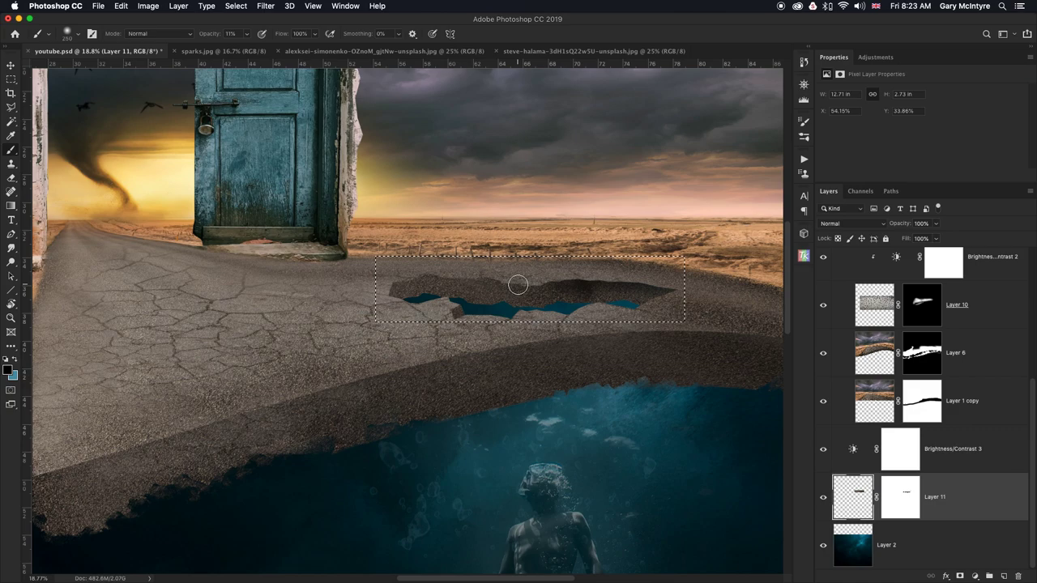
pyautogui.press('[')
pyautogui.press('[')
pyautogui.press('[')
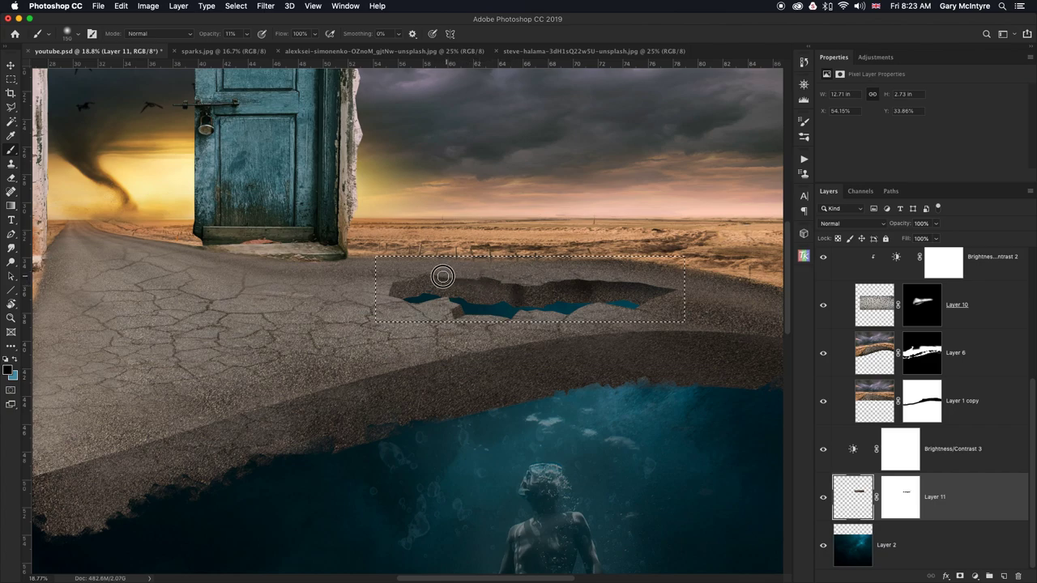
pyautogui.moveTo(391, 282); pyautogui.dragTo(394, 292)
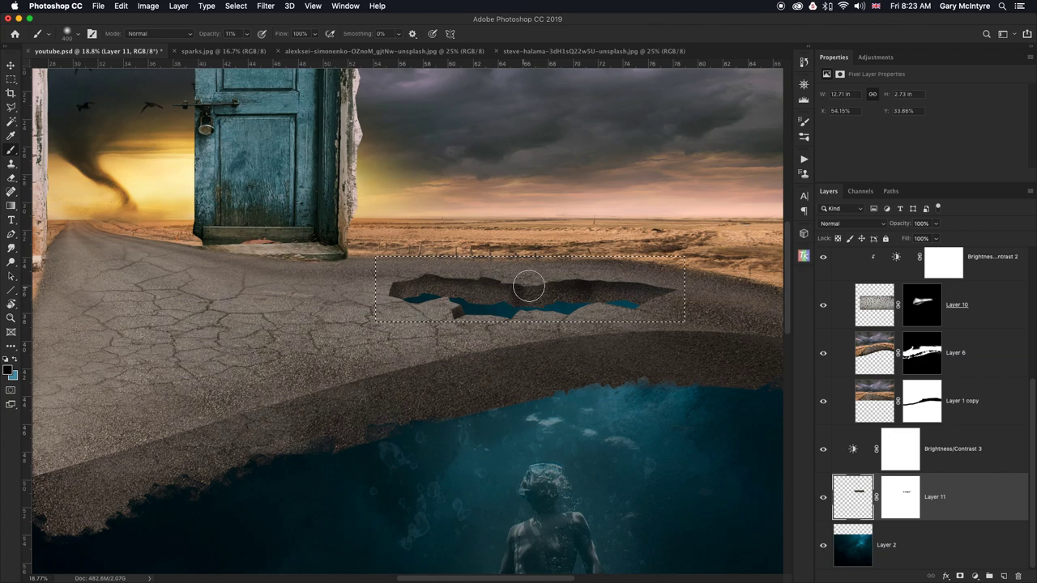
pyautogui.click(493, 310)
pyautogui.moveTo(492, 310)
pyautogui.mouseDown()
pyautogui.moveTo(429, 293)
pyautogui.moveTo(391, 306)
pyautogui.mouseUp()
pyautogui.press('super+z')
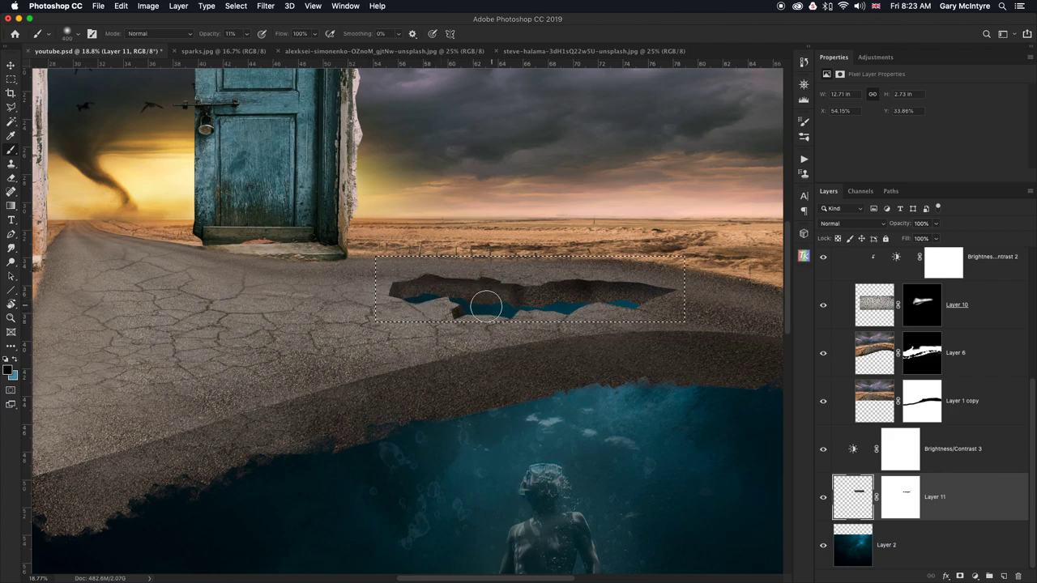
# Darken the fine inner edges of the crack on Layer 11 with progressively smaller black brush strokes, and deselect.
pyautogui.press('[')
pyautogui.press('[')
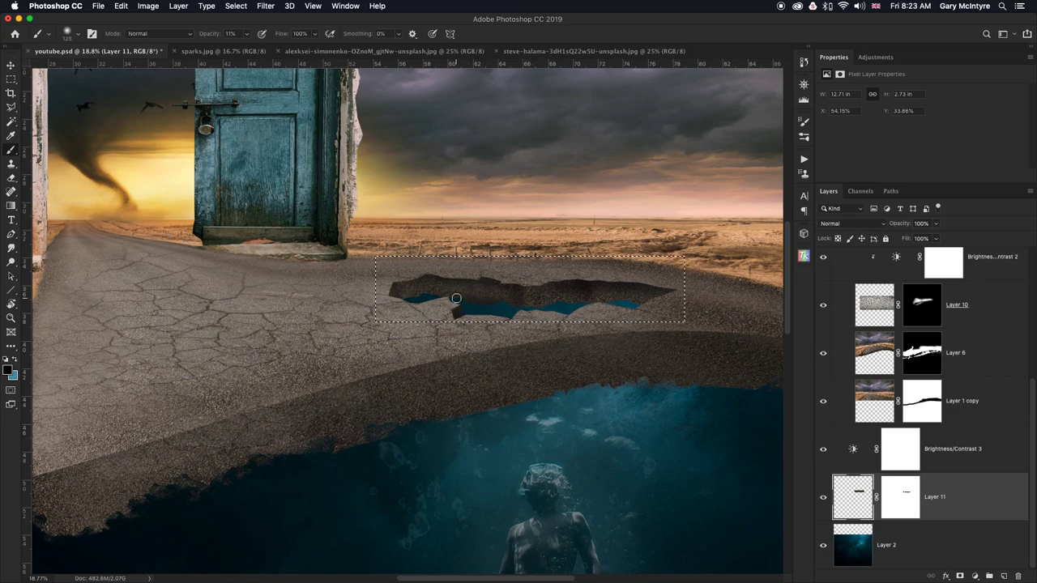
pyautogui.press('[')
pyautogui.press('[')
pyautogui.press('[')
pyautogui.press('[')
pyautogui.press('[')
pyautogui.press('[')
pyautogui.press('[')
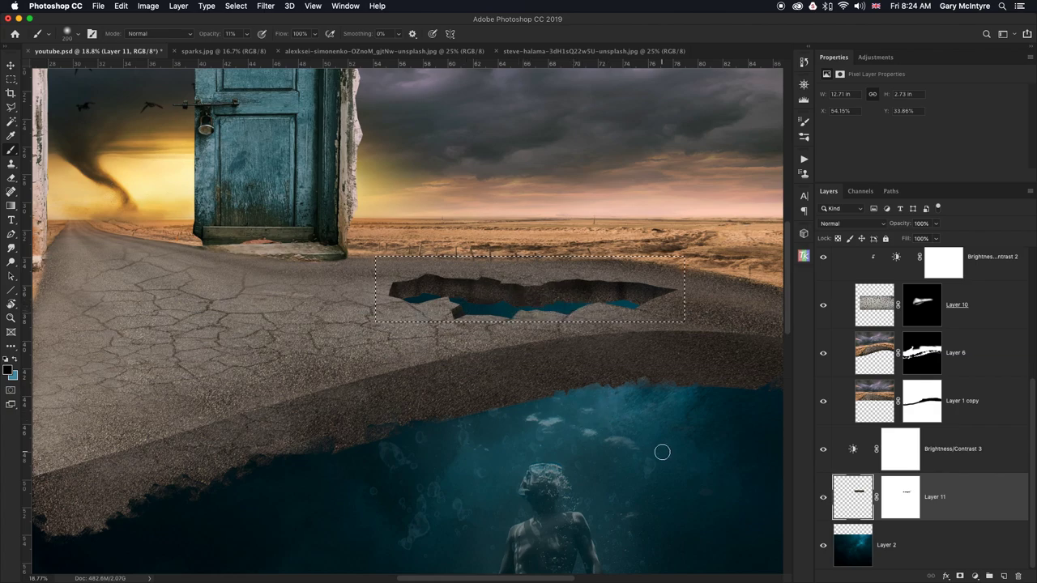
pyautogui.press('super+d')
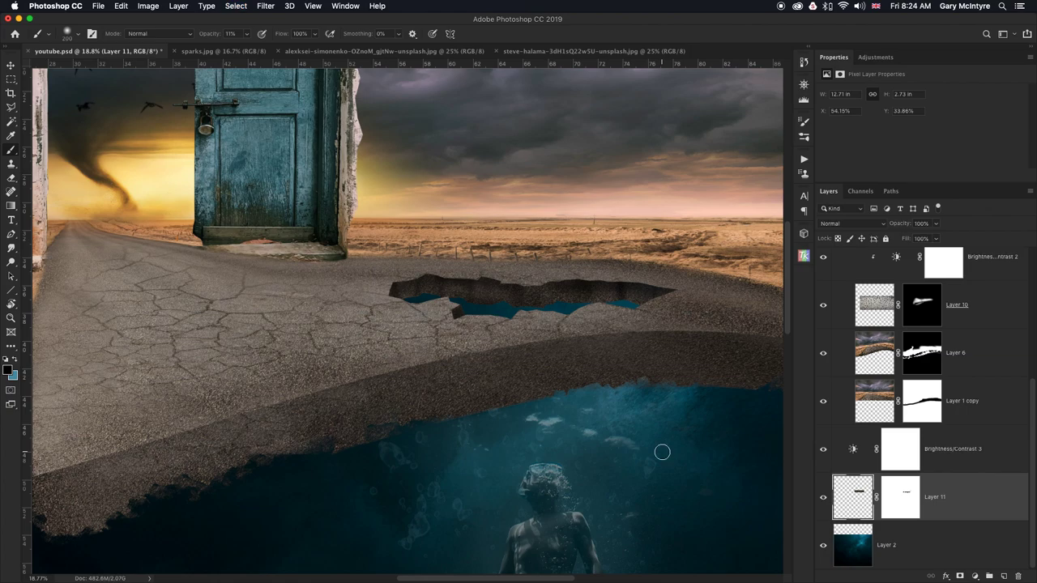
# Add a new layer above Layer 11 and dab a soft white haze over the crack with a 1900 px brush.
pyautogui.press('super+0')
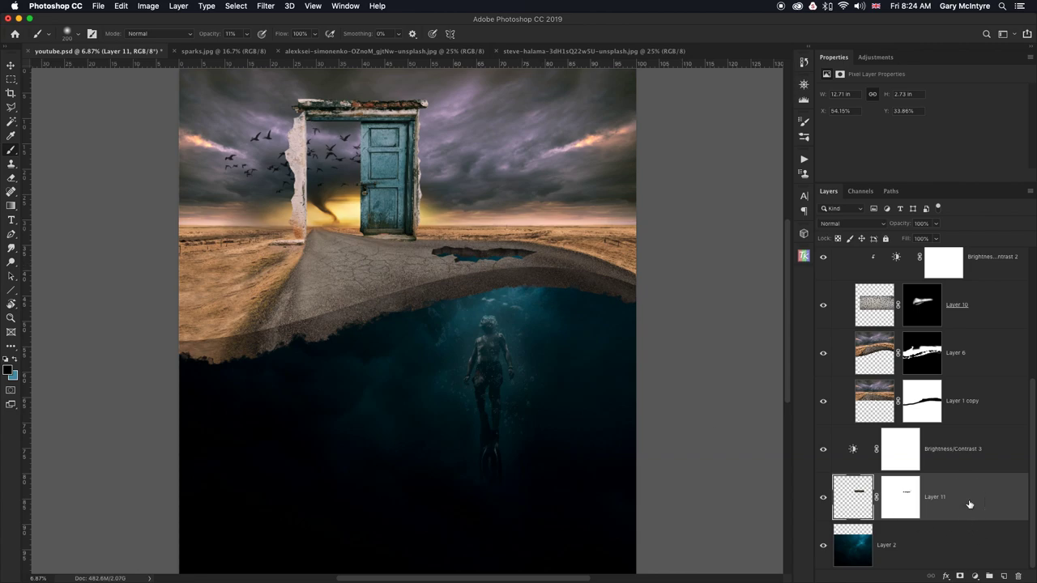
pyautogui.click(1003, 576)
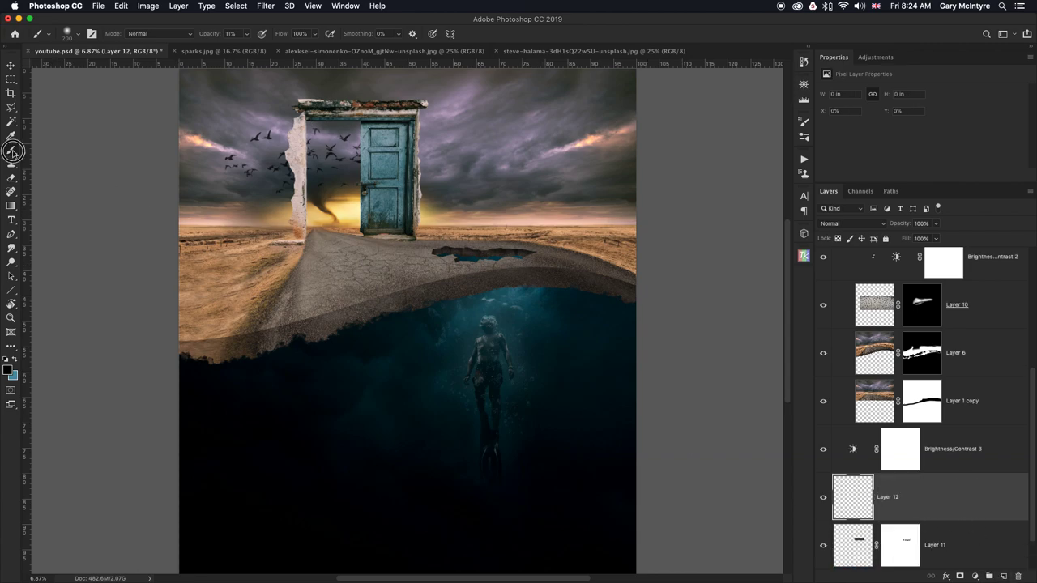
pyautogui.click(14, 360)
pyautogui.press(']')
pyautogui.press(']')
pyautogui.press(']')
pyautogui.press(']')
pyautogui.press(']')
pyautogui.press(']')
pyautogui.press(']')
pyautogui.press(']')
pyautogui.press(']')
pyautogui.press(']')
pyautogui.press(']')
pyautogui.press(']')
pyautogui.press(']')
pyautogui.press(']')
pyautogui.press(']')
pyautogui.press(']')
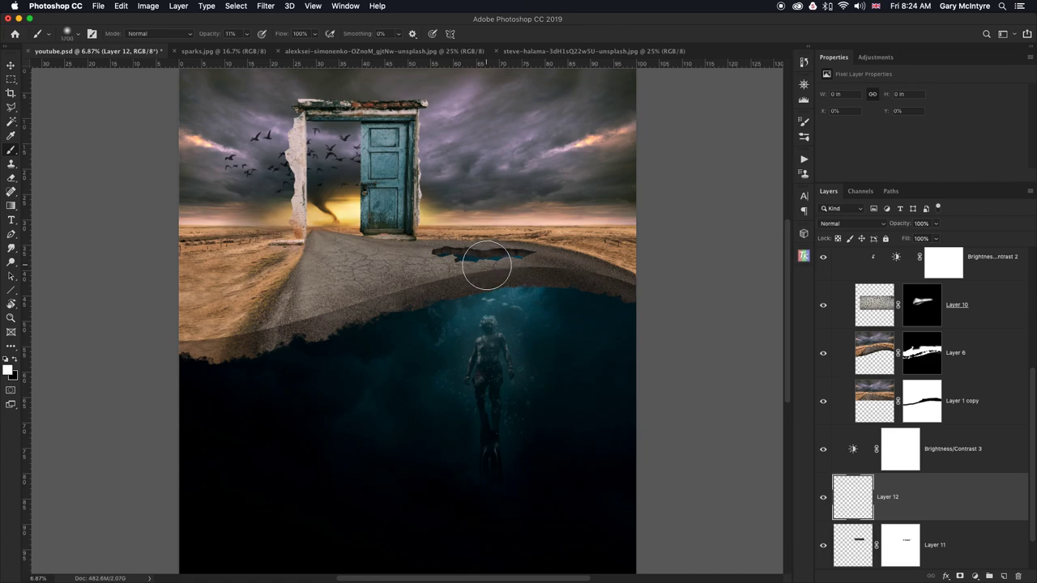
pyautogui.click(486, 265)
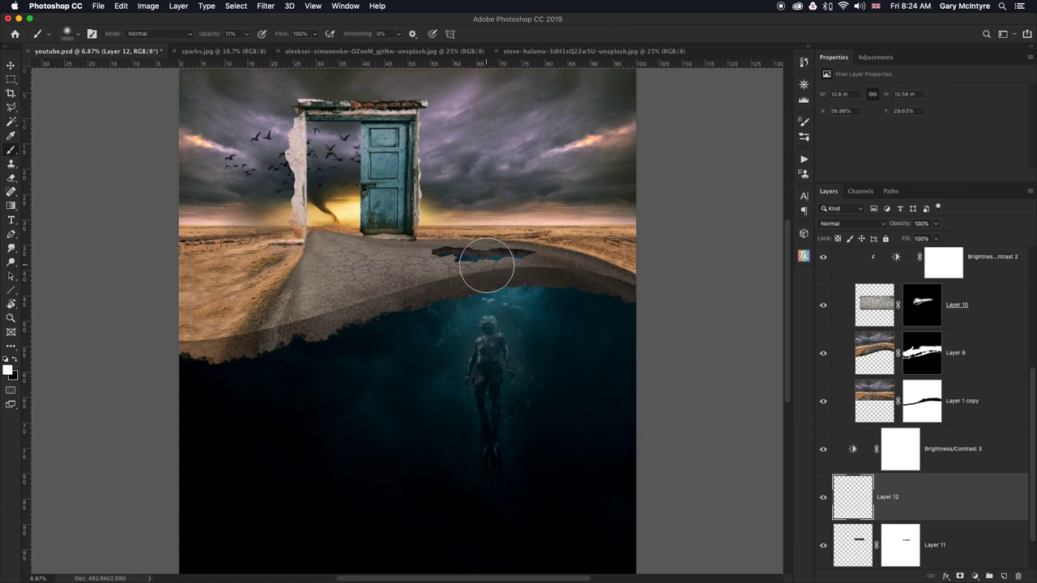
pyautogui.click(485, 265)
pyautogui.click(486, 265)
pyautogui.click(486, 265)
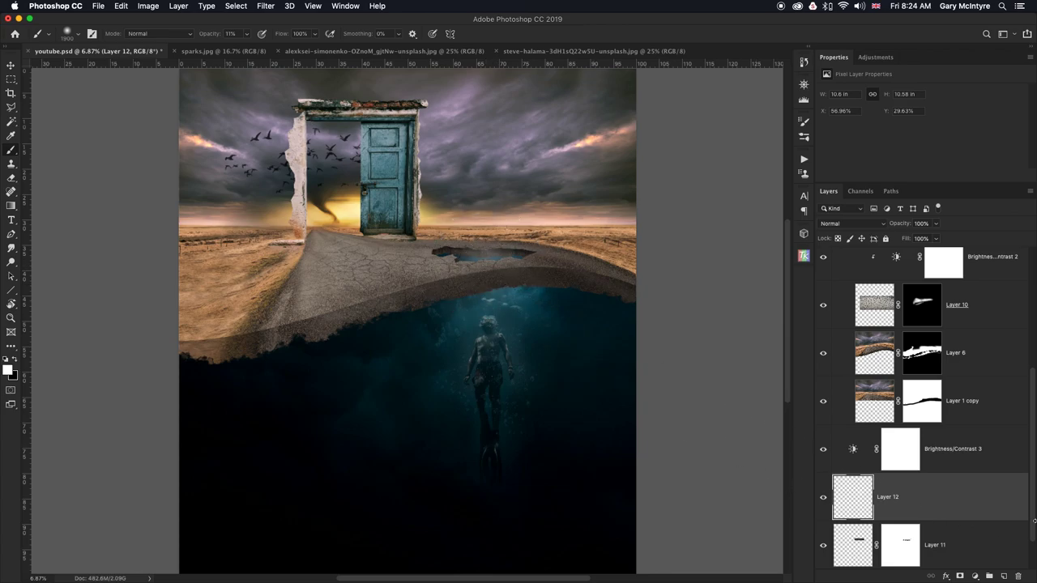
# Move Layer 12 beneath Layer 11 and turn on the CMYK proof preview.
pyautogui.scroll(-2, 1033, 484)
pyautogui.moveTo(941, 454); pyautogui.dragTo(953, 529)
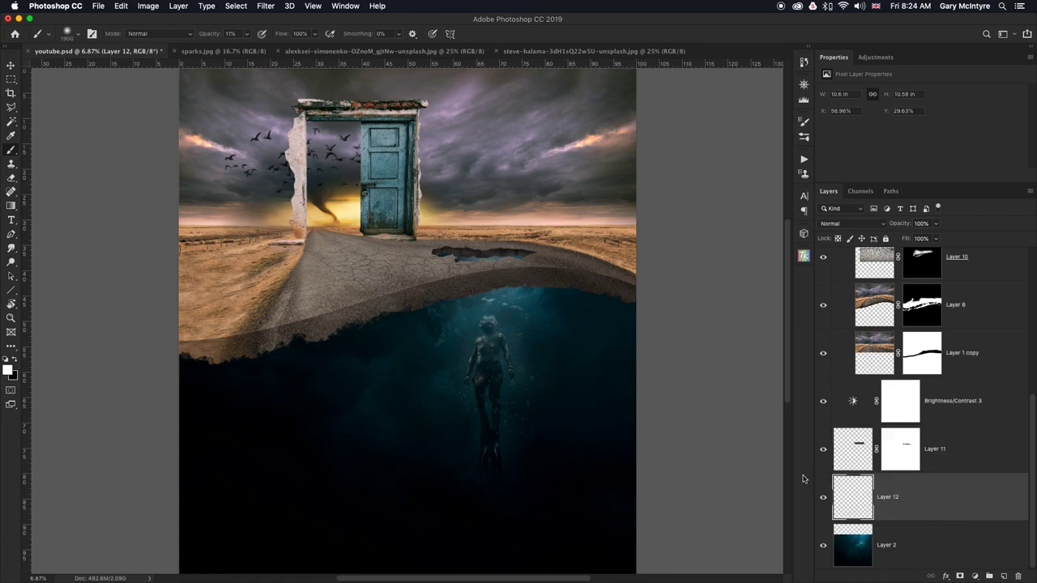
pyautogui.press('super+y')
# Stretch the white haze on Layer 12 to about 191% width, centre it around the crack, and adjust the layer's opacity.
pyautogui.press('super+t')
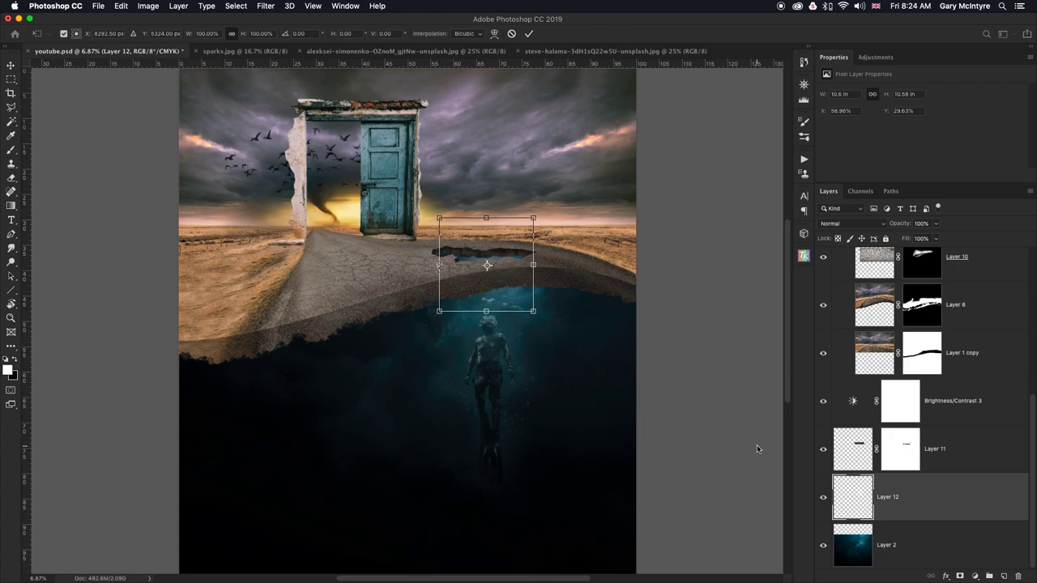
pyautogui.moveTo(532, 265); pyautogui.dragTo(583, 265)
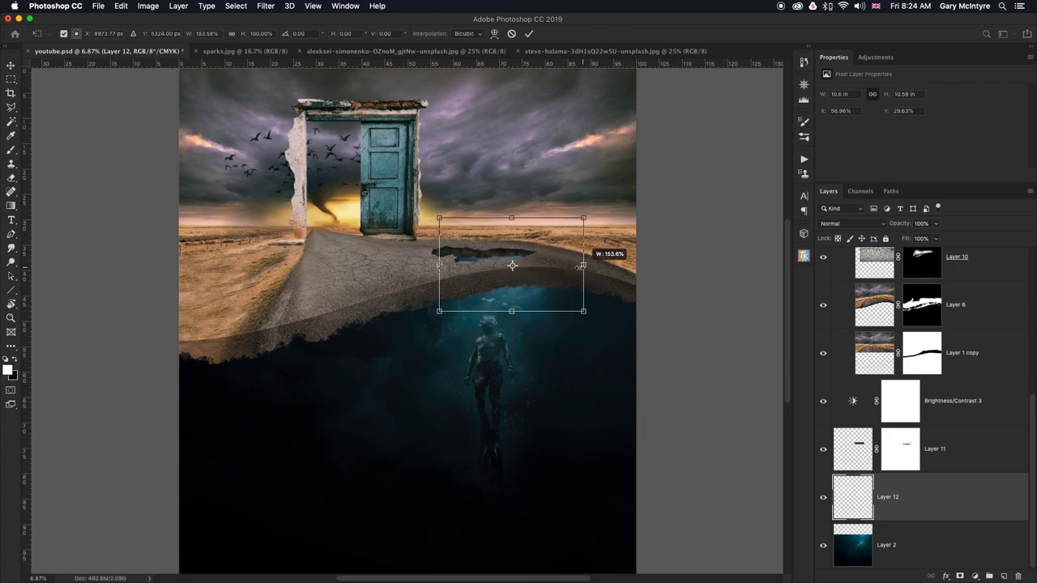
pyautogui.moveTo(440, 265); pyautogui.dragTo(404, 265)
pyautogui.moveTo(542, 280); pyautogui.dragTo(541, 282)
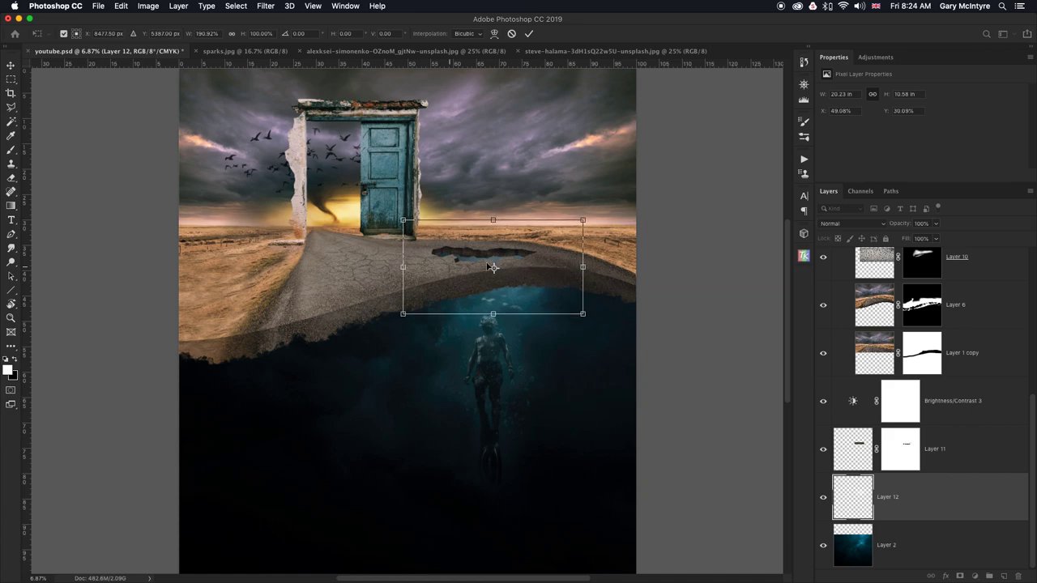
pyautogui.click(528, 34)
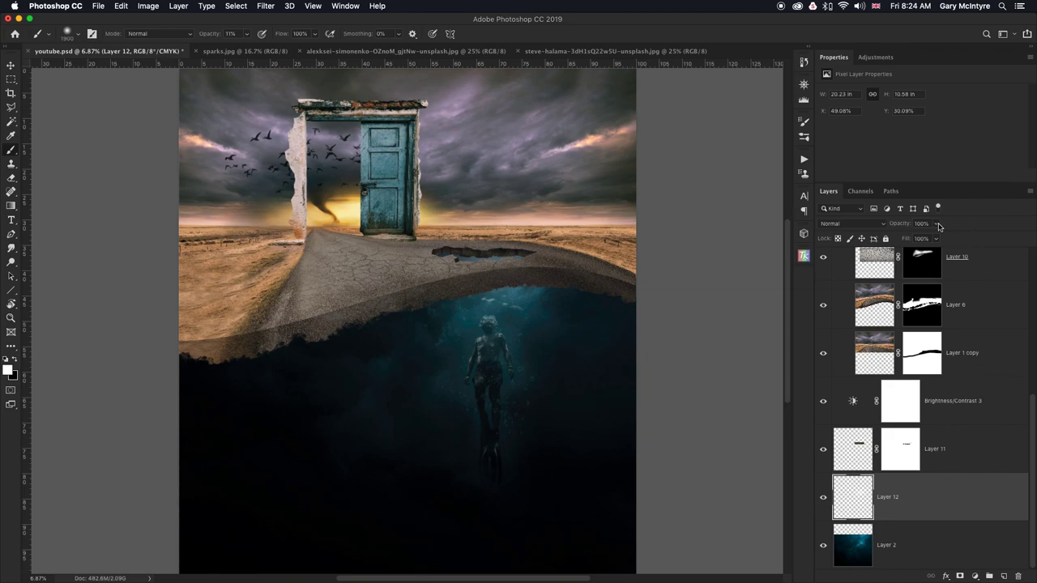
pyautogui.moveTo(937, 225); pyautogui.dragTo(923, 237)
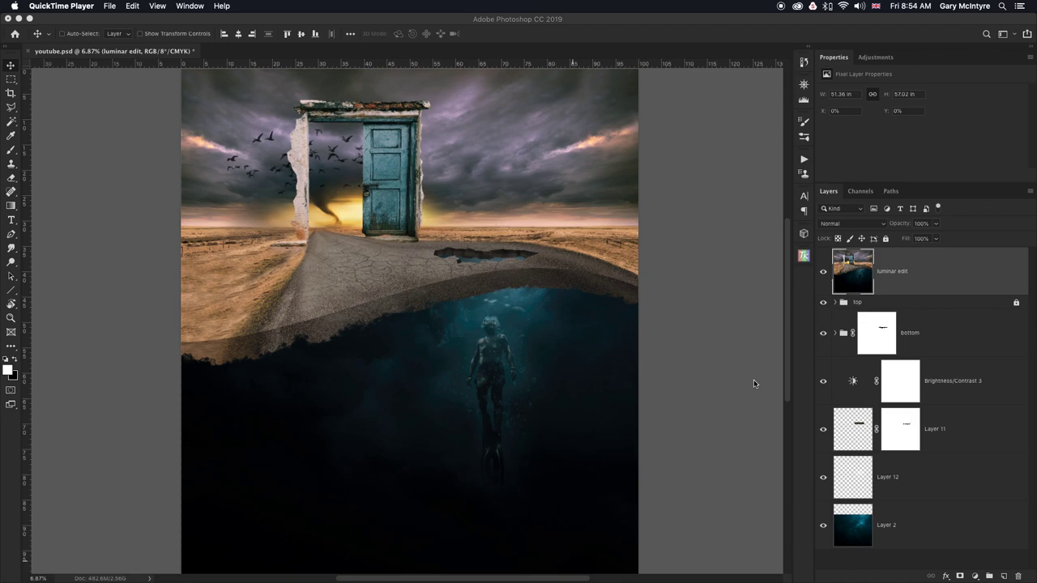
# Copy the whole luminar edit layer and create a clipboard-sized RGB document of 12327 x 13684 pixels at 240 ppi.
pyautogui.click(143, 138)
pyautogui.press('super+a')
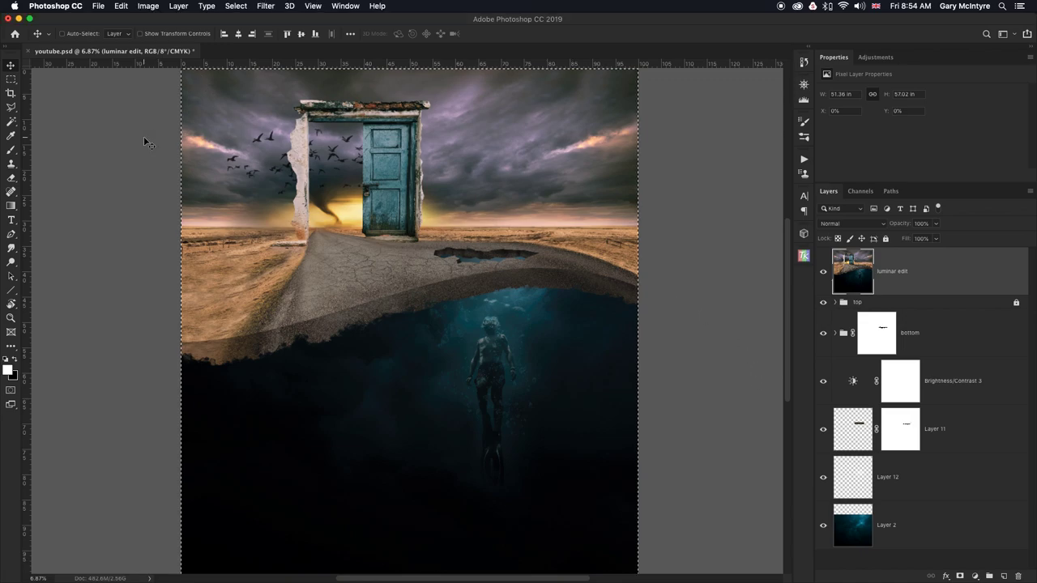
pyautogui.press('super+a')
pyautogui.click(101, 6)
pyautogui.click(109, 18)
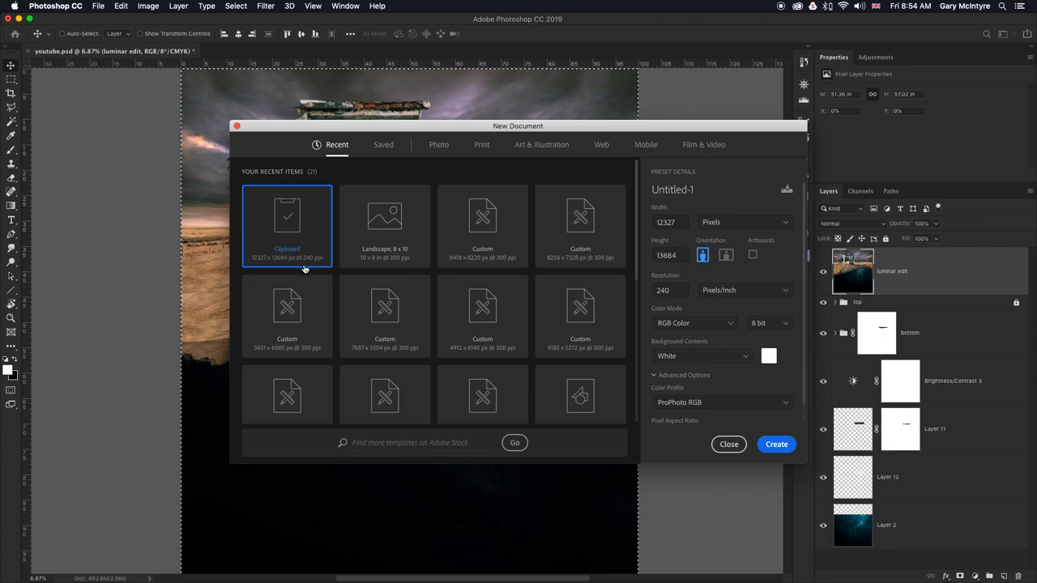
pyautogui.click(777, 445)
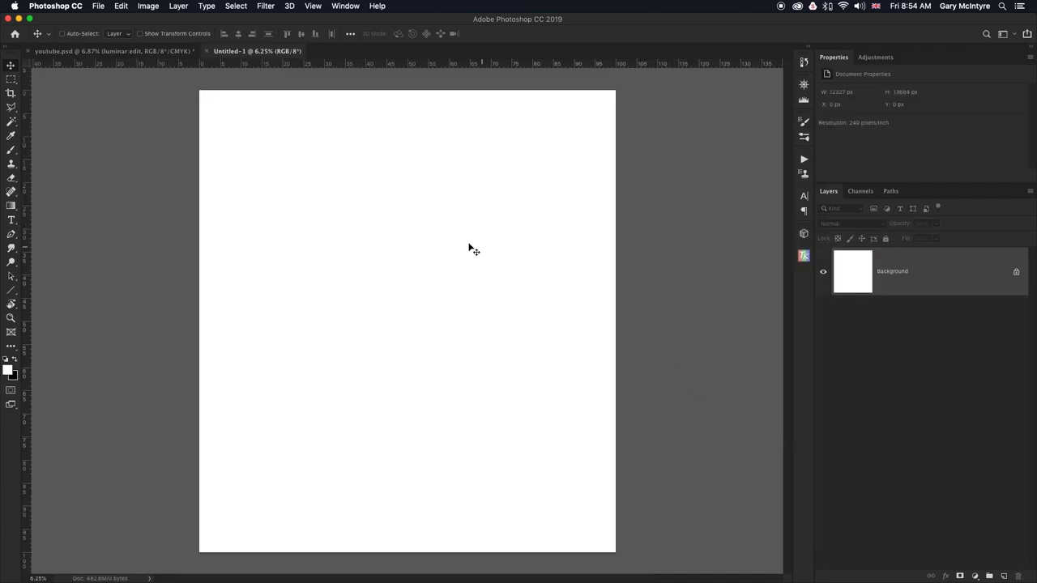
# Paste the copied composite into the new document and merge it into the Background layer.
pyautogui.click(118, 6)
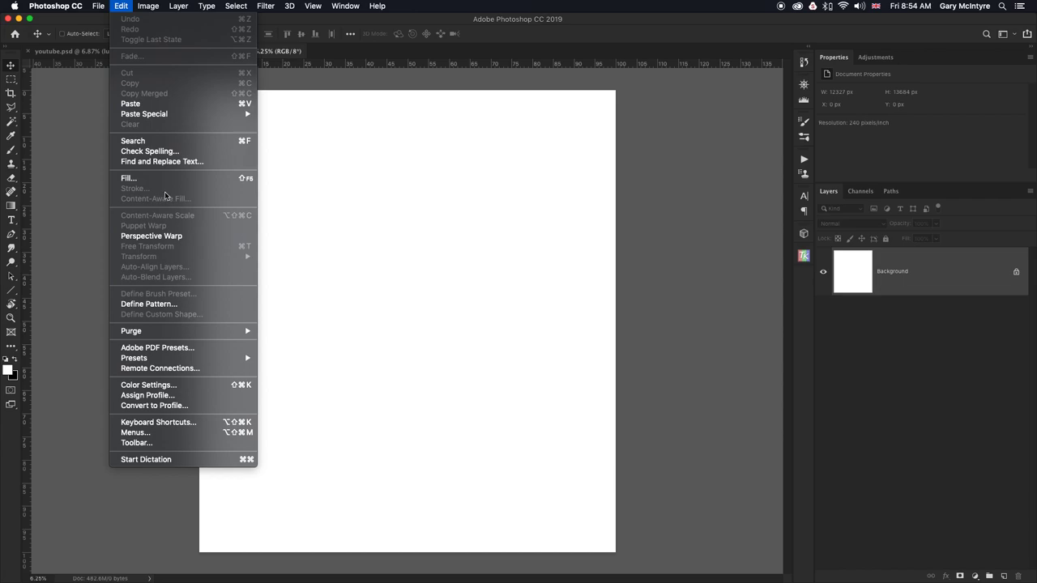
pyautogui.click(134, 102)
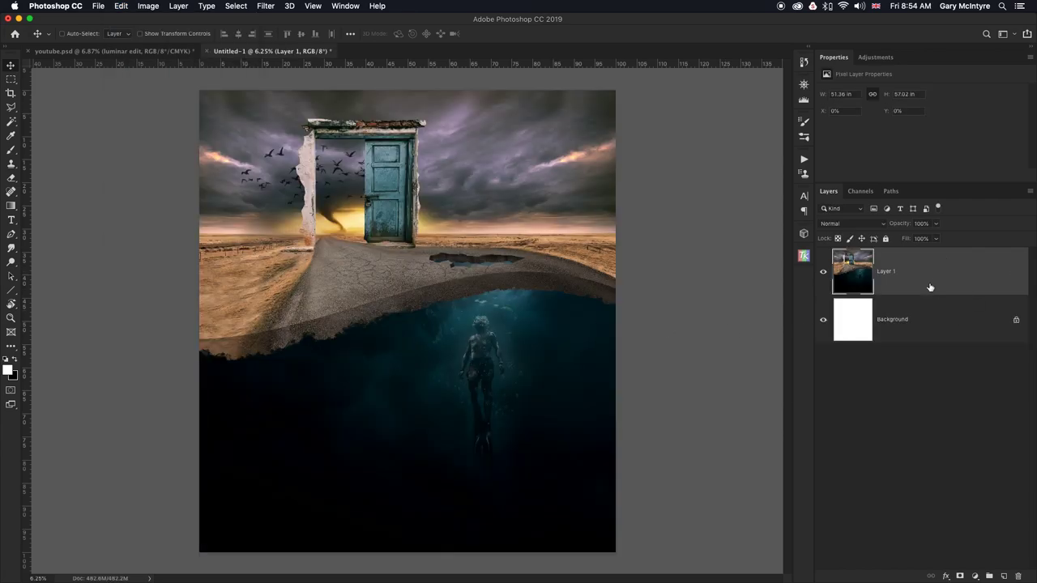
pyautogui.press('super+j')
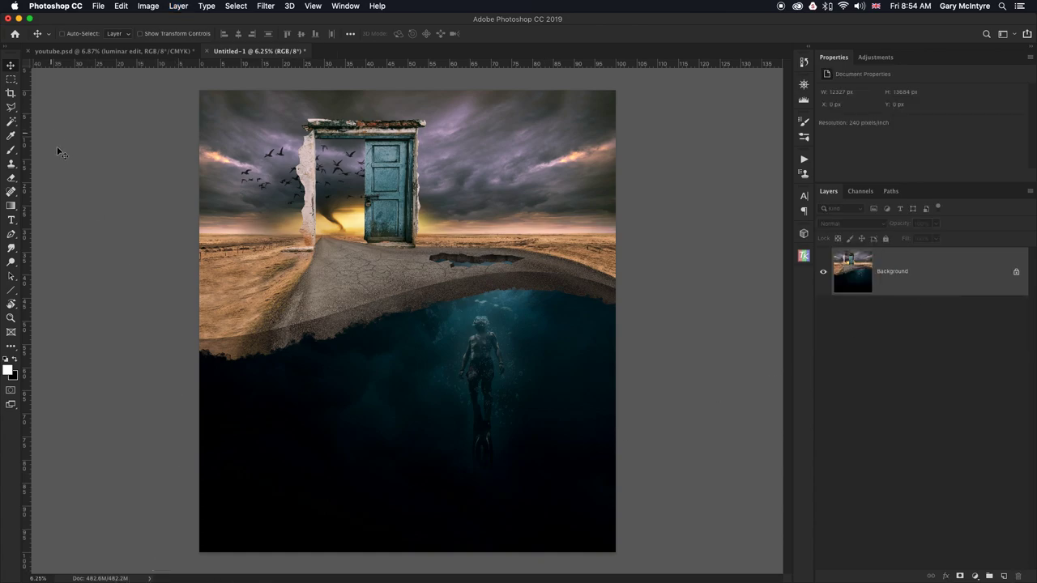
# Deselect in youtube.psd, and close that document with its changes saved.
pyautogui.click(106, 52)
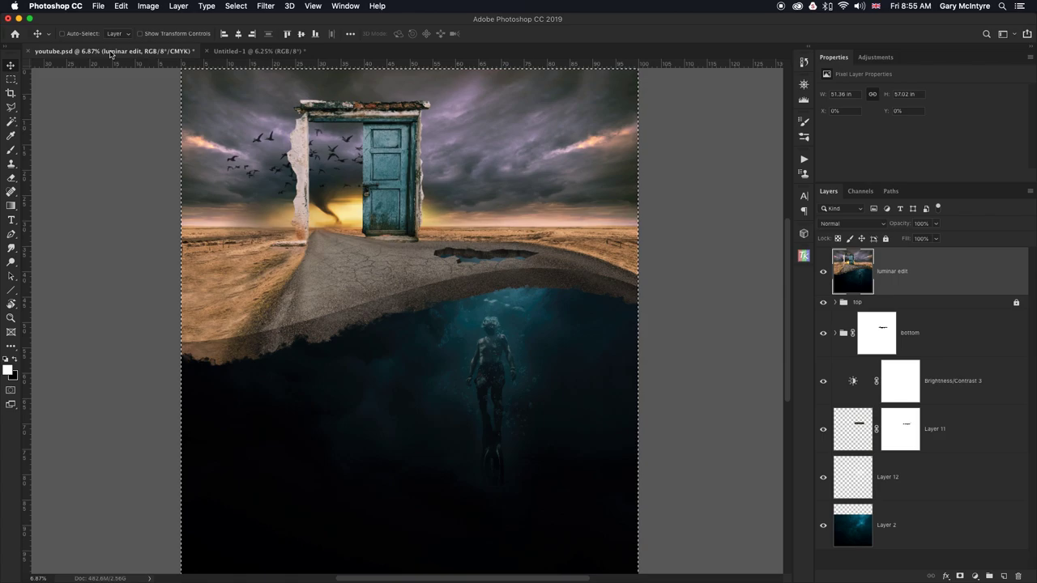
pyautogui.press('super+d')
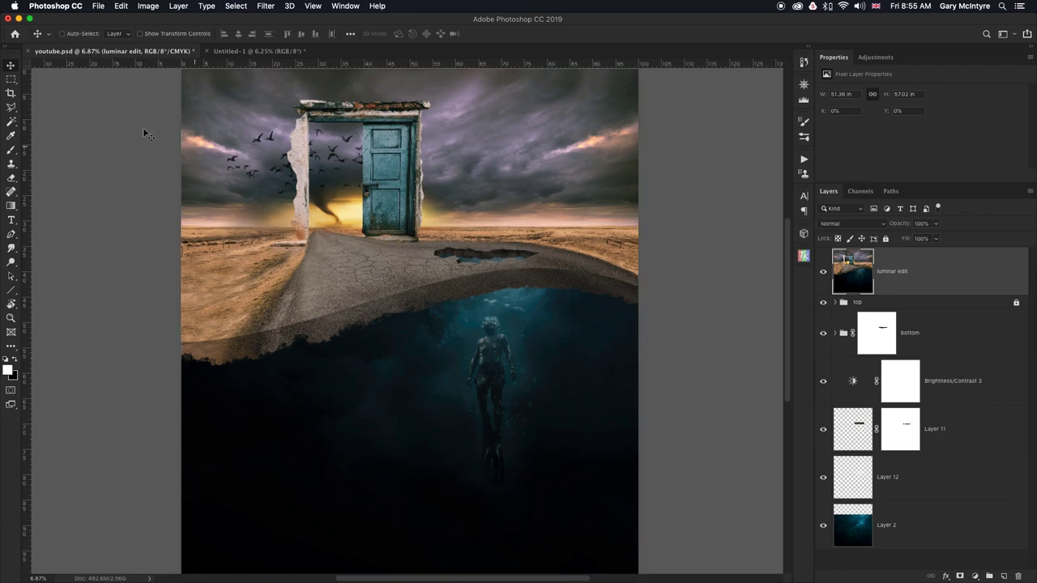
pyautogui.click(29, 51)
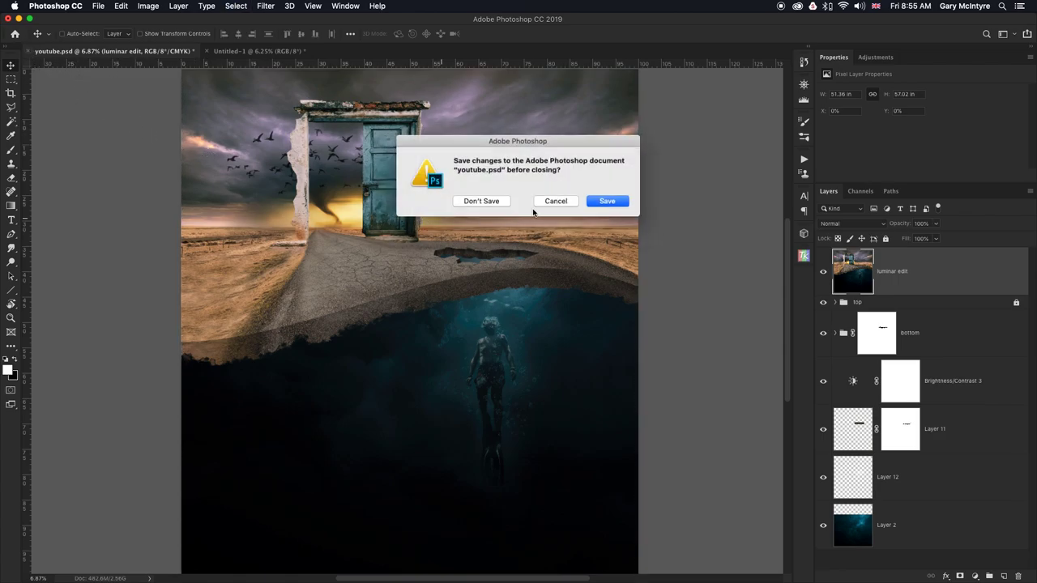
pyautogui.click(608, 204)
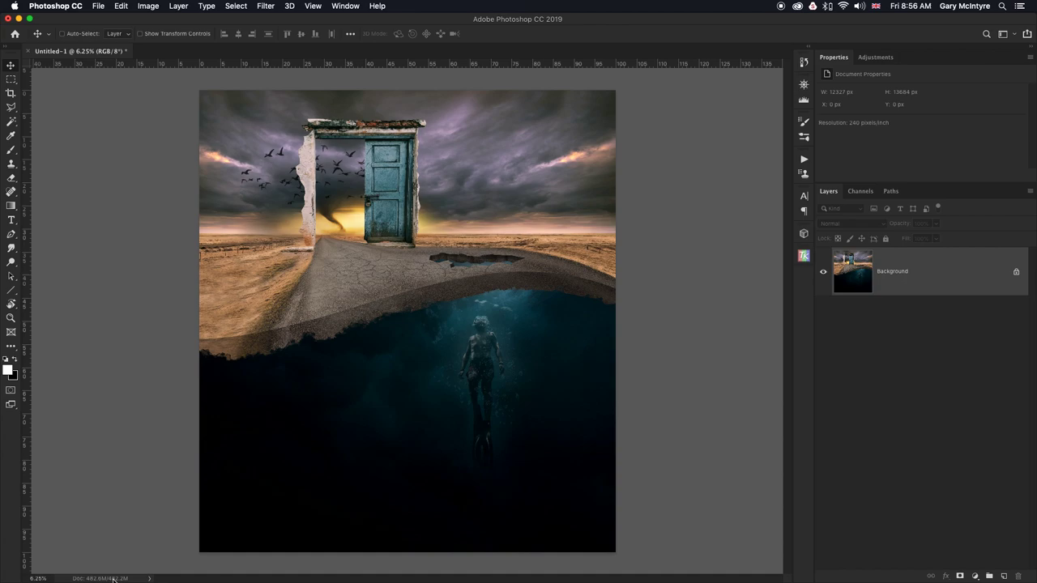
# Open the flattened composite in the Skylum Luminar 4 filter and hide the Looks strip.
pyautogui.click(264, 7)
pyautogui.moveTo(320, 291)
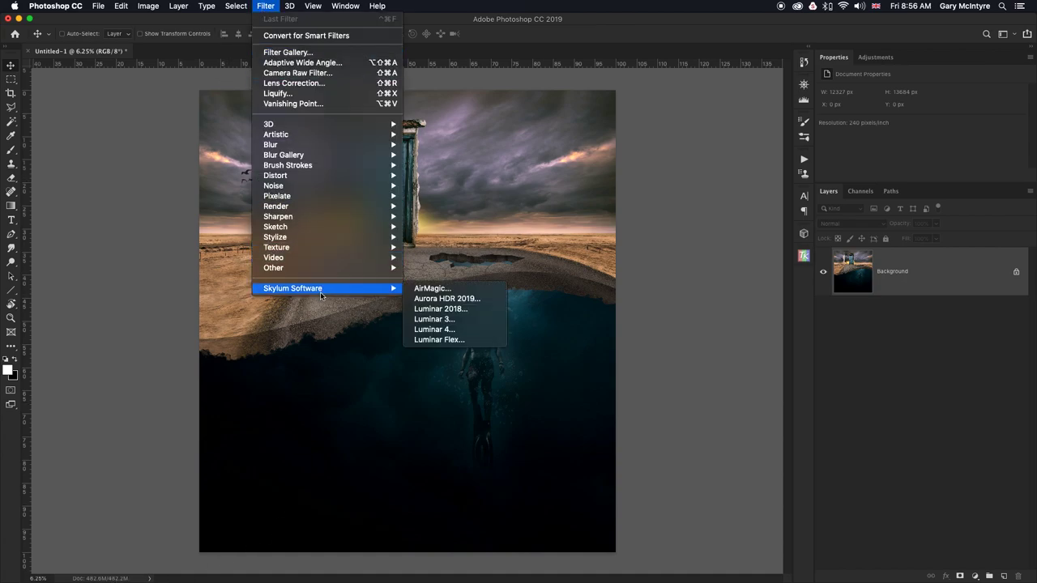
pyautogui.click(462, 330)
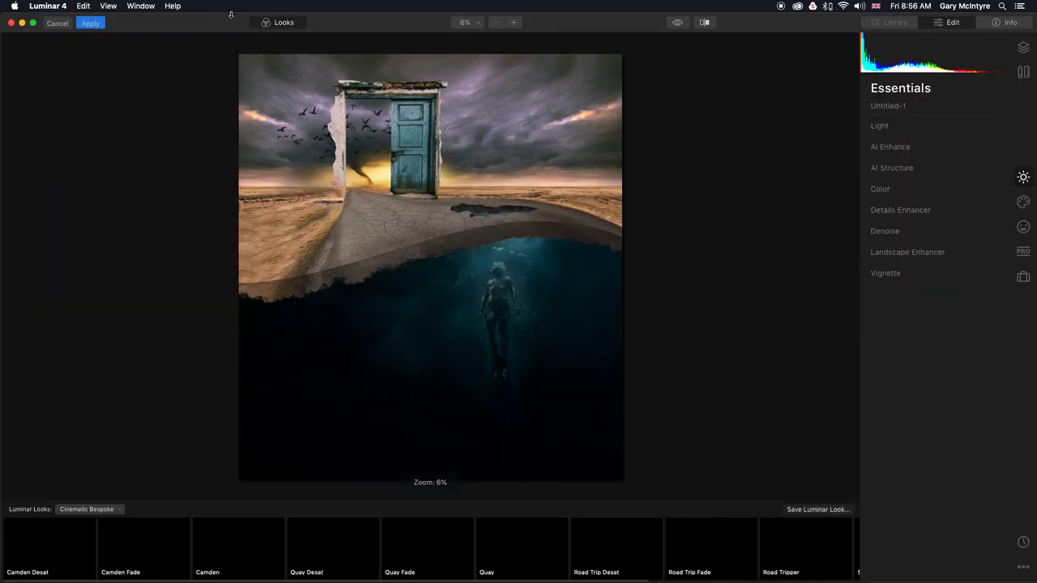
pyautogui.click(277, 22)
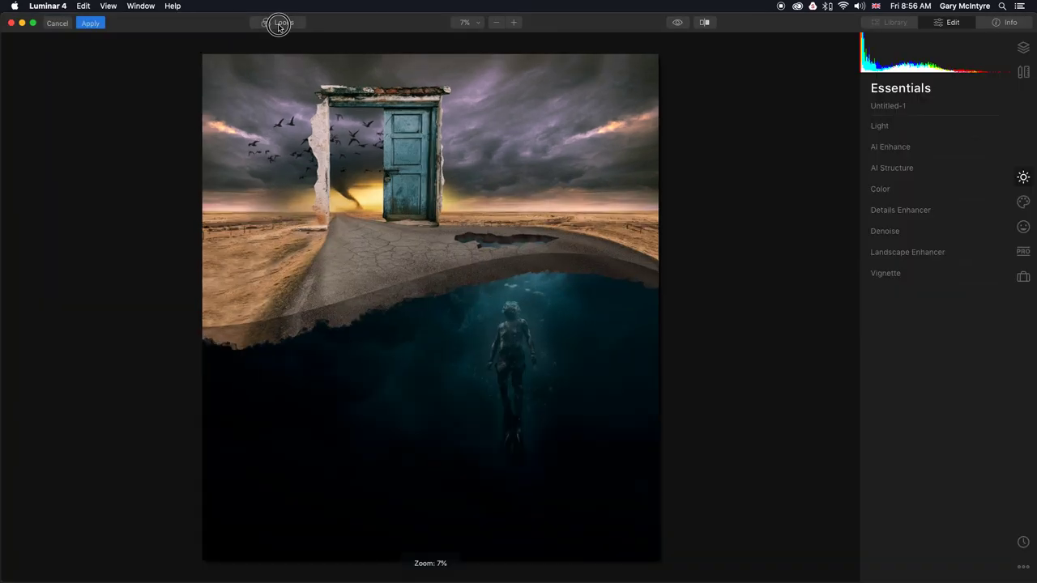
# In AI Enhance, set AI Accent to 24 and AI Sky Enhancer to 50.
pyautogui.click(887, 147)
pyautogui.moveTo(871, 175); pyautogui.dragTo(938, 199)
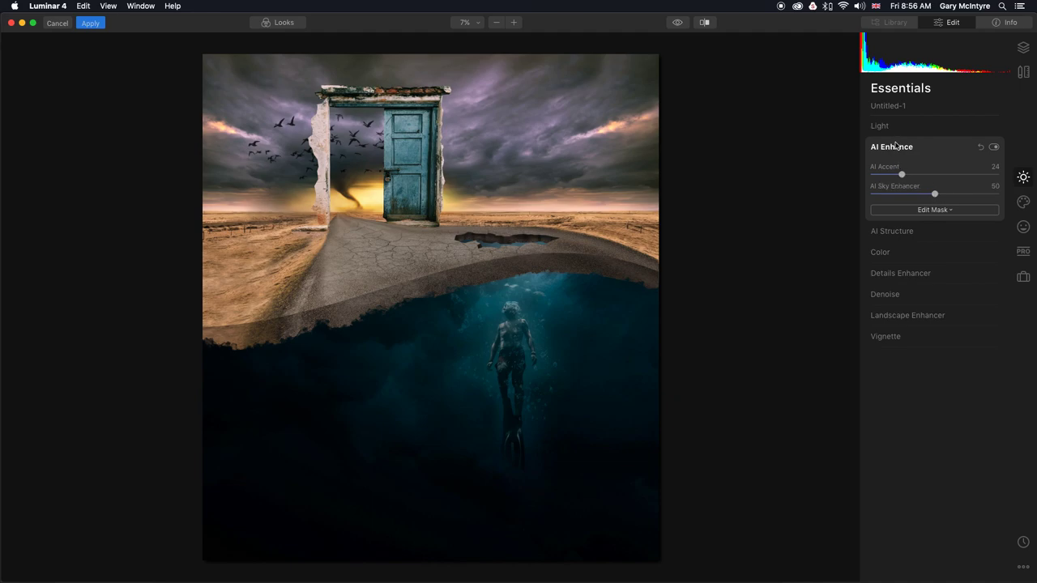
pyautogui.click(896, 146)
# Set the AI Structure amount to 18 and collapse the adjustment.
pyautogui.click(888, 170)
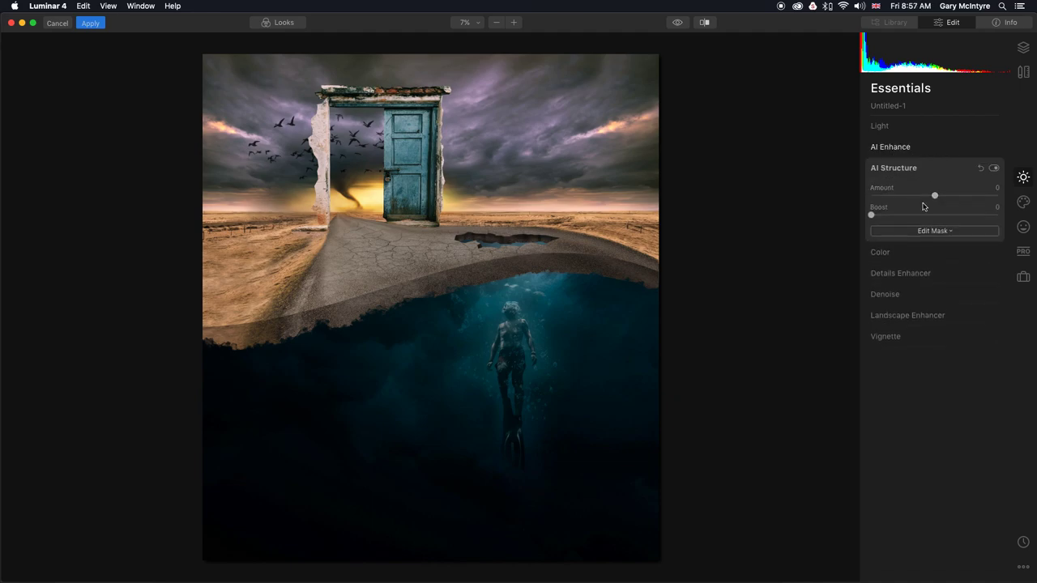
pyautogui.moveTo(934, 196); pyautogui.dragTo(947, 196)
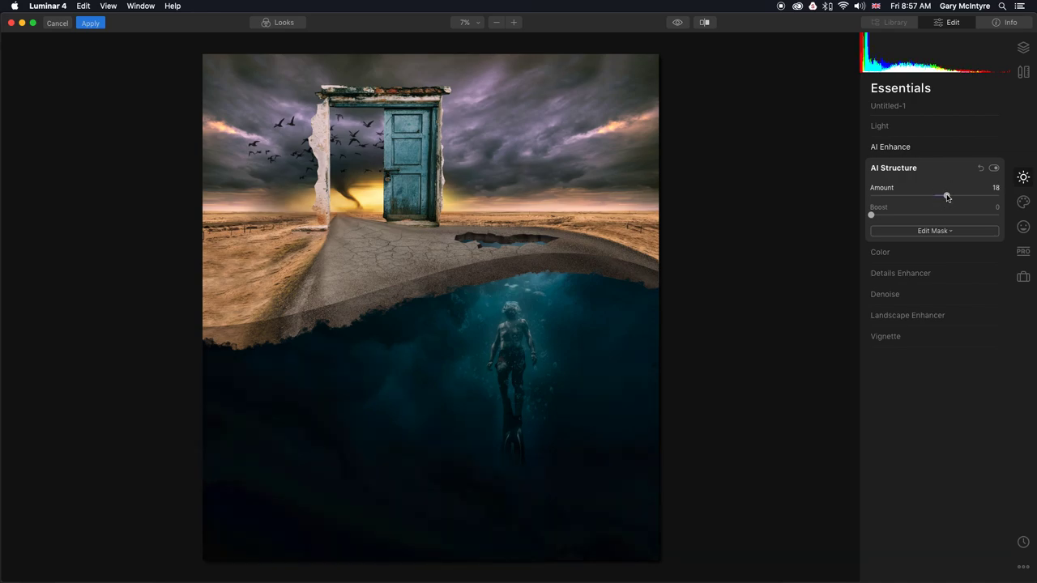
pyautogui.click(890, 149)
pyautogui.click(888, 148)
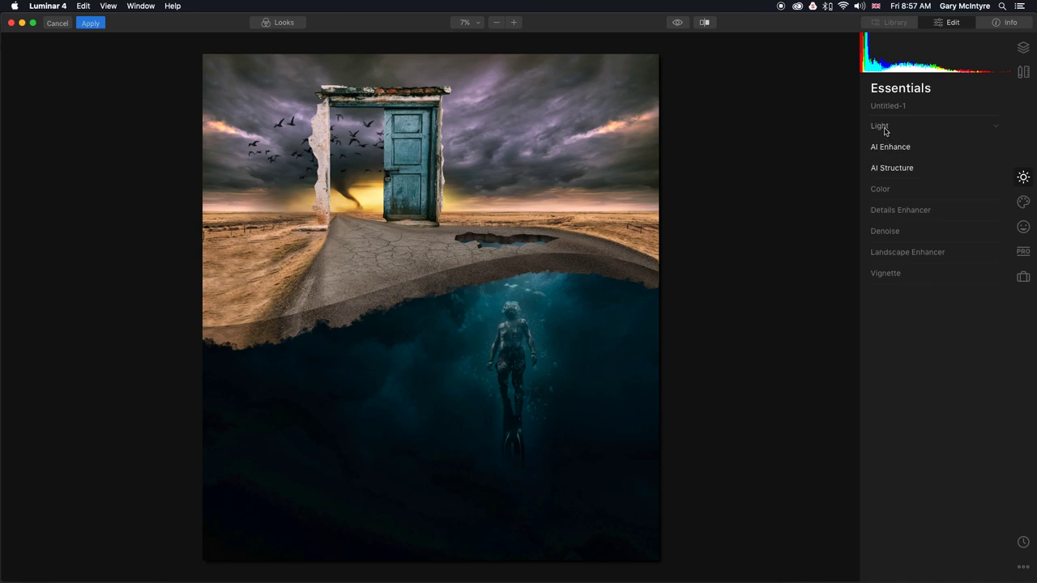
# In the Color adjustment, set Saturation to -15 and Vibrance to -16.
pyautogui.click(881, 191)
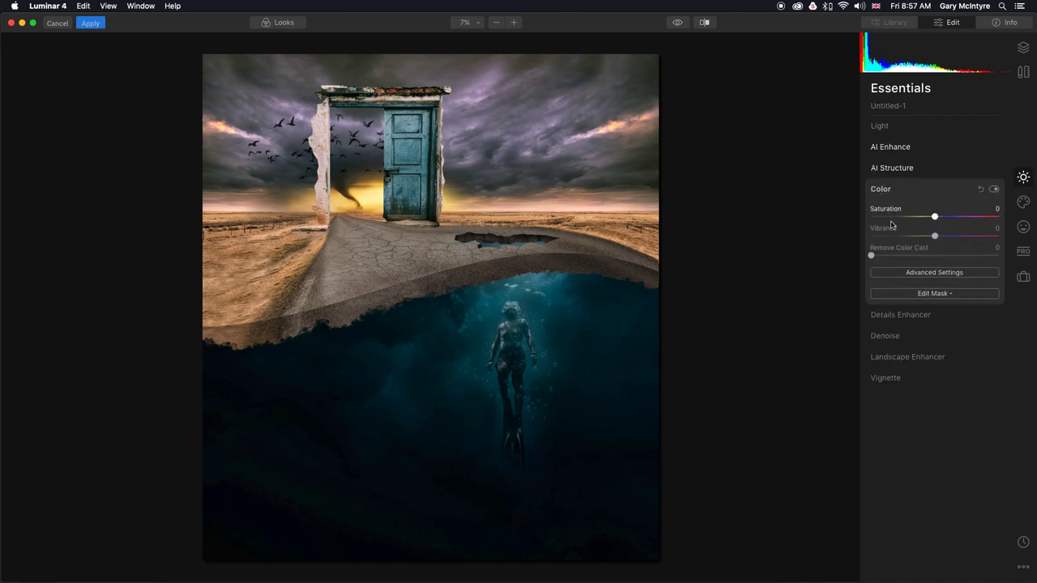
pyautogui.moveTo(937, 218)
pyautogui.mouseDown()
pyautogui.moveTo(924, 217)
pyautogui.moveTo(928, 235)
pyautogui.mouseUp()
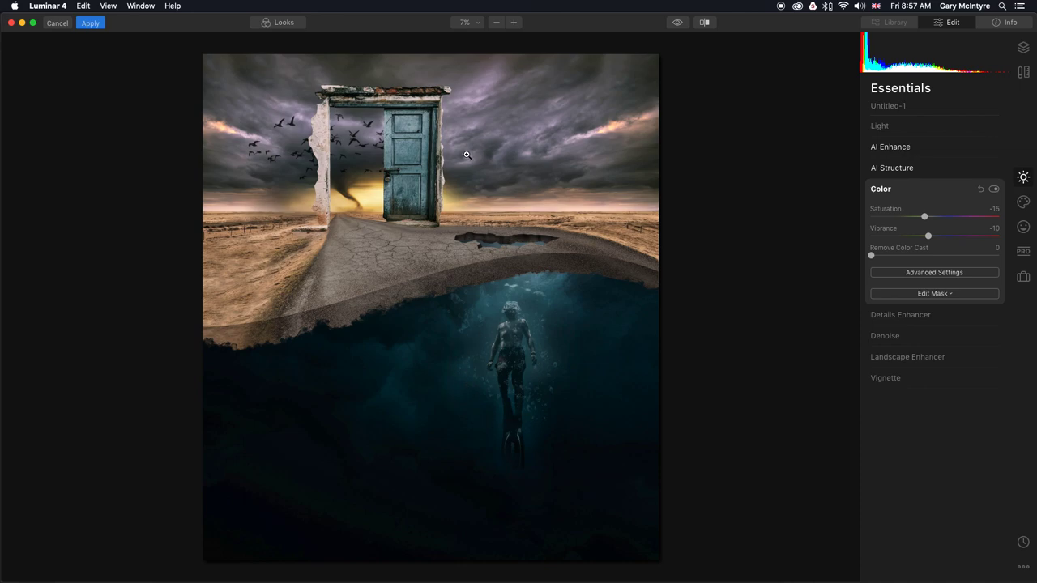
pyautogui.moveTo(928, 236); pyautogui.dragTo(927, 238)
# In Color's advanced settings, fine-tune the yellow saturation, set orange saturation to -3 and set blue luminance to -35.
pyautogui.click(932, 273)
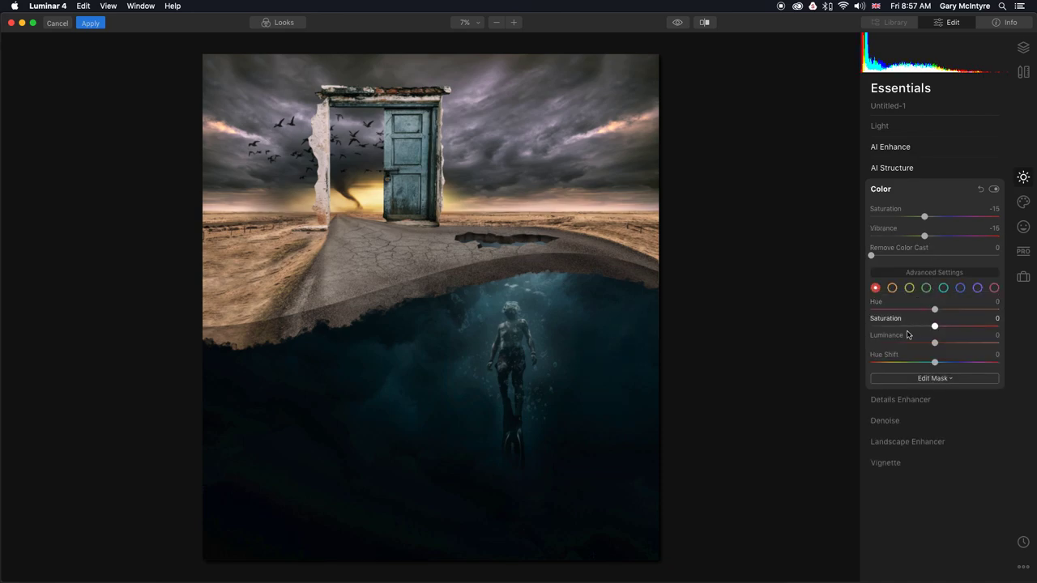
pyautogui.click(910, 289)
pyautogui.moveTo(935, 326); pyautogui.dragTo(931, 326)
pyautogui.click(892, 288)
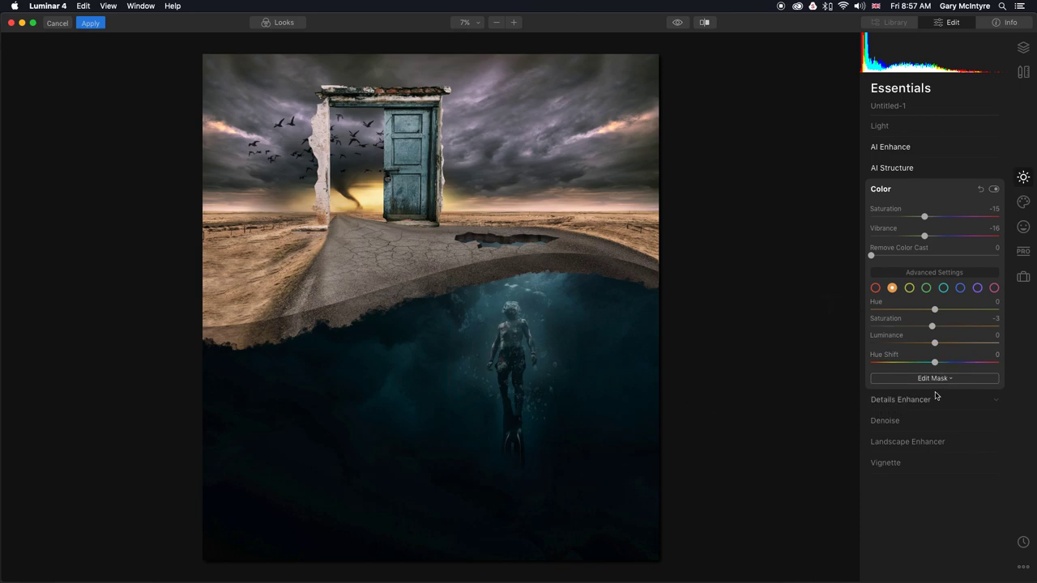
pyautogui.click(960, 287)
pyautogui.moveTo(934, 344); pyautogui.dragTo(912, 343)
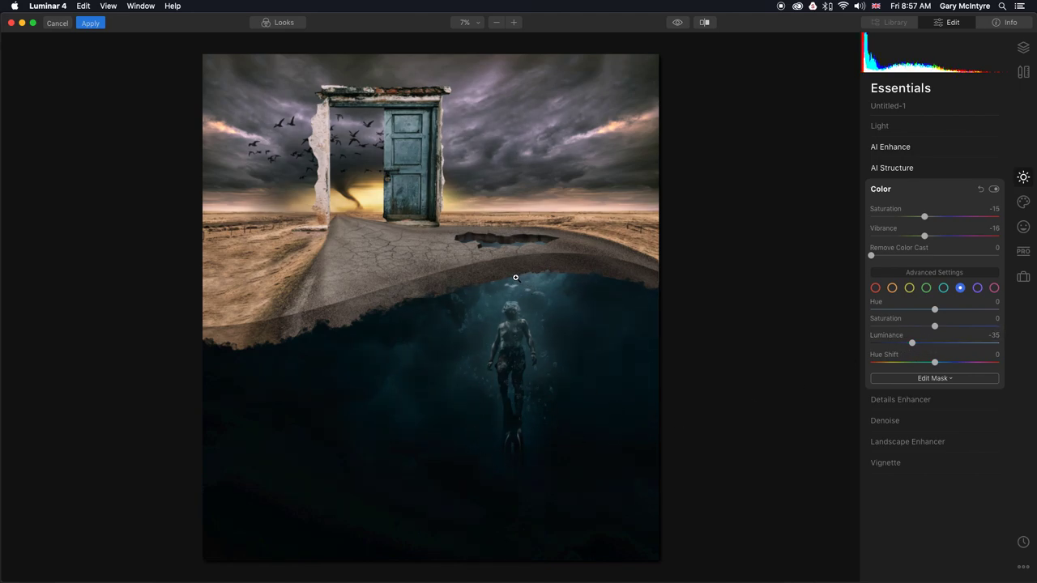
# Add a brush mask to Color and erase its effect at 82% opacity from the water surface above the diver.
pyautogui.click(929, 378)
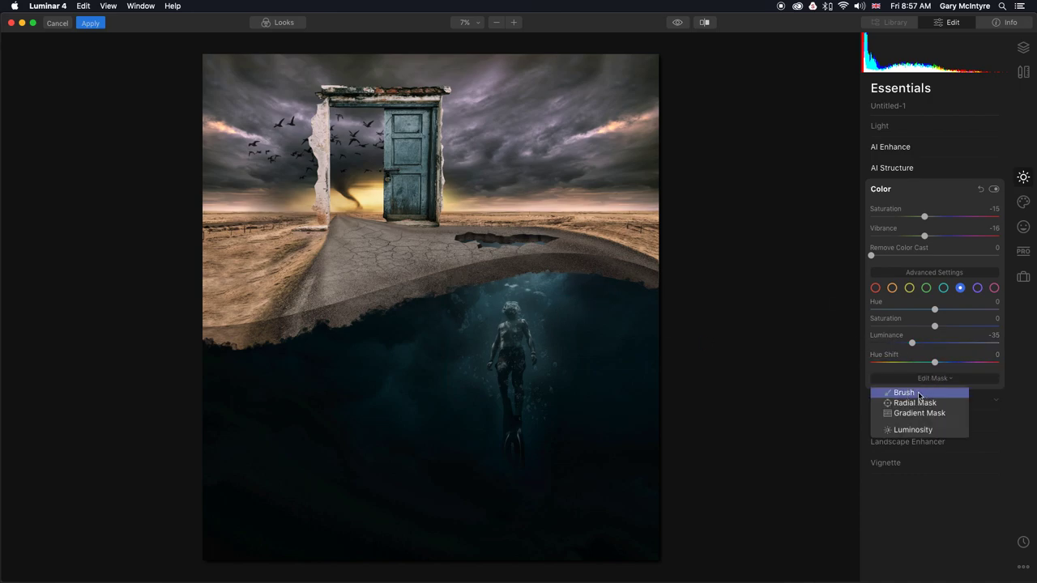
pyautogui.click(918, 394)
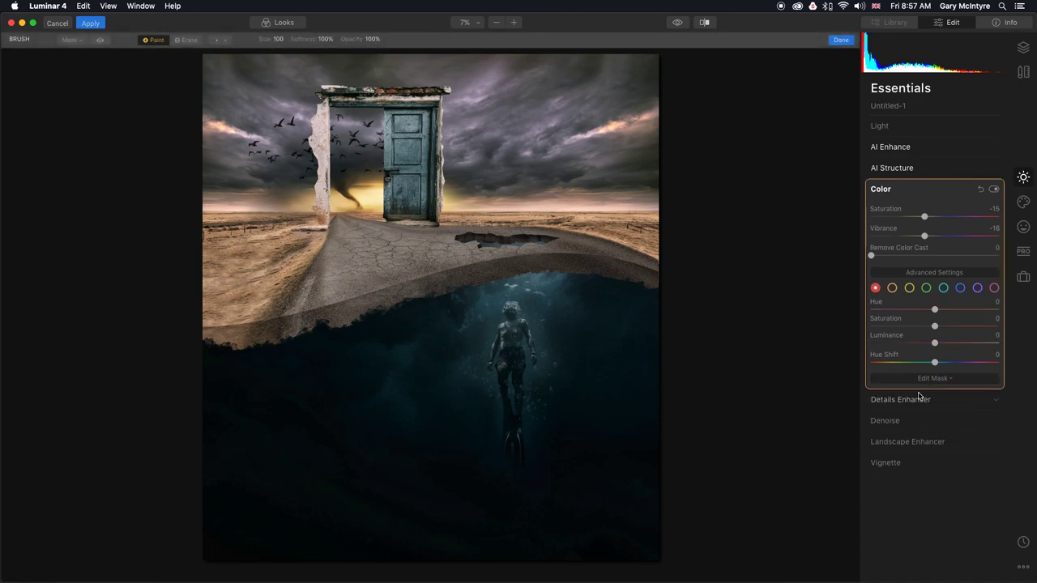
pyautogui.click(189, 41)
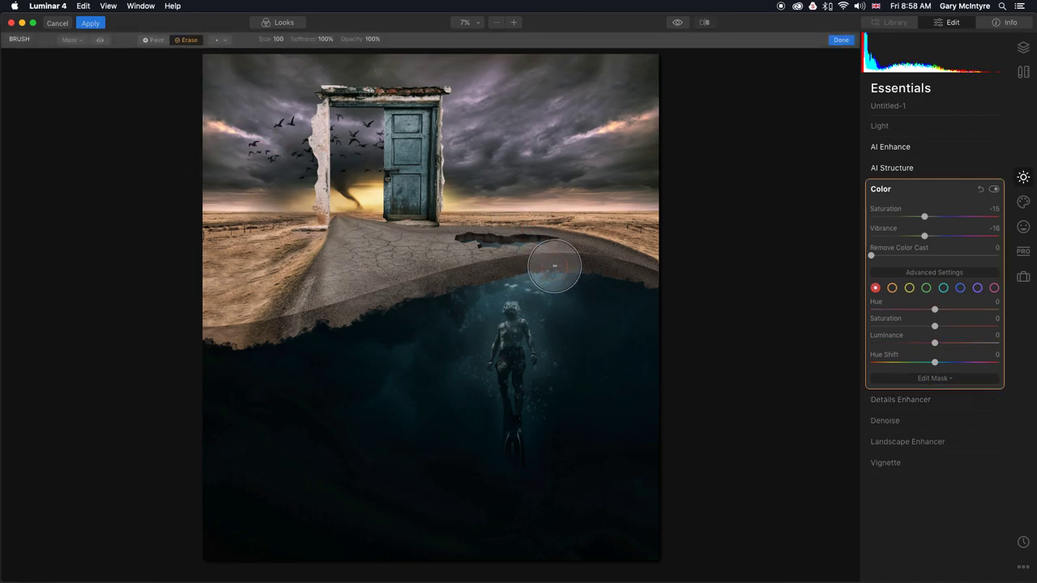
pyautogui.click(369, 42)
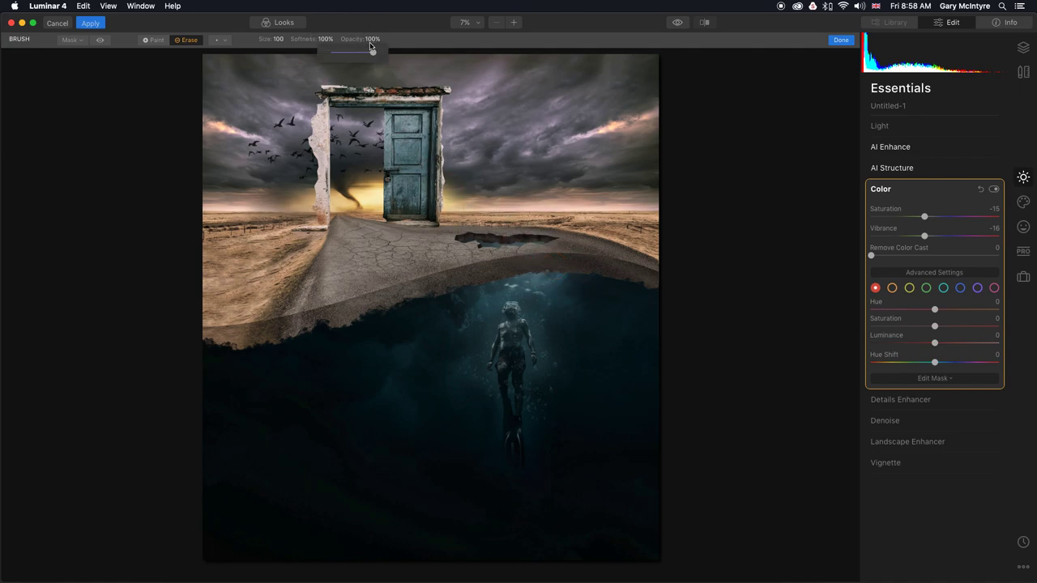
pyautogui.moveTo(359, 51); pyautogui.dragTo(365, 52)
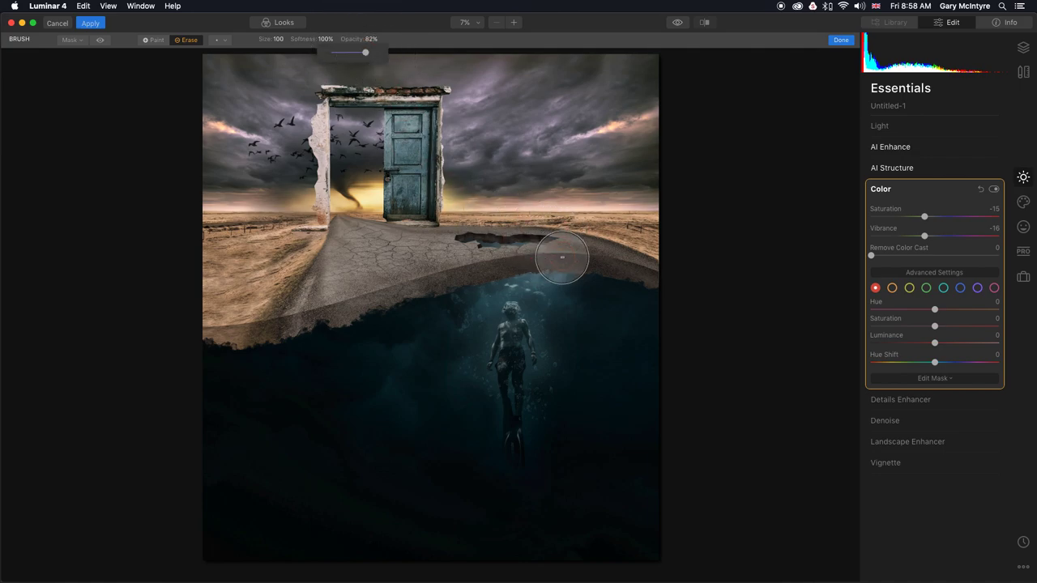
pyautogui.moveTo(562, 257)
pyautogui.mouseDown()
pyautogui.moveTo(425, 257)
pyautogui.moveTo(587, 255)
pyautogui.moveTo(466, 266)
pyautogui.moveTo(587, 272)
pyautogui.moveTo(462, 287)
pyautogui.moveTo(570, 284)
pyautogui.mouseUp()
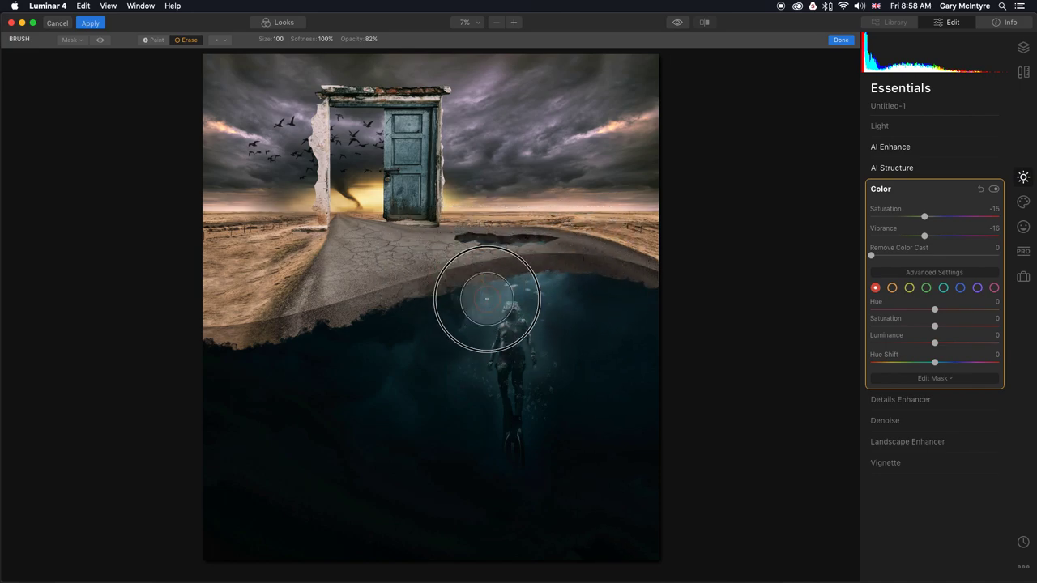
# Compare the image with Color off and on, erase more of its effect around the water surface and diver, and finish the mask.
pyautogui.click(993, 190)
pyautogui.click(994, 189)
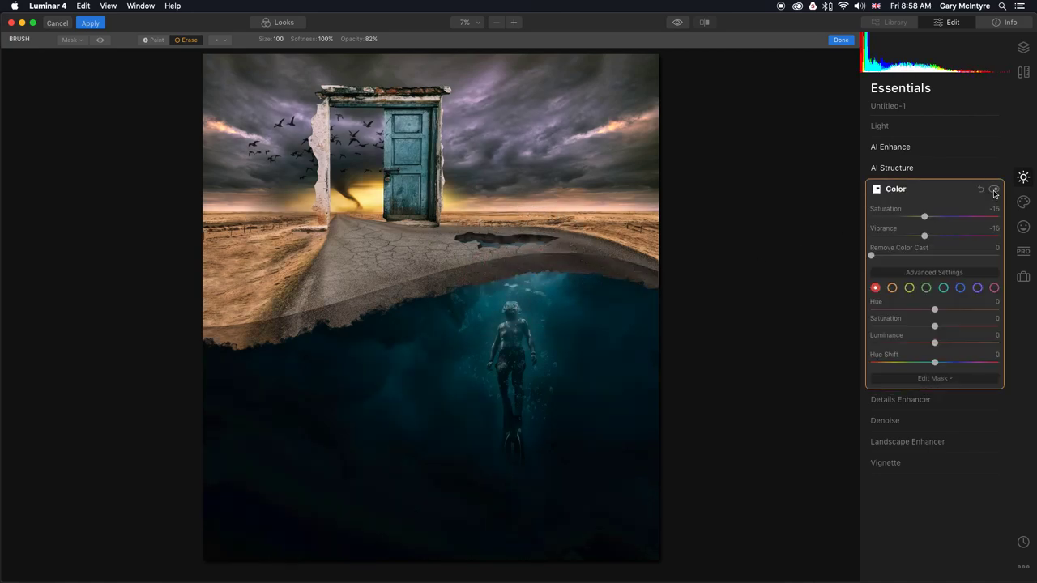
pyautogui.click(993, 190)
pyautogui.click(994, 190)
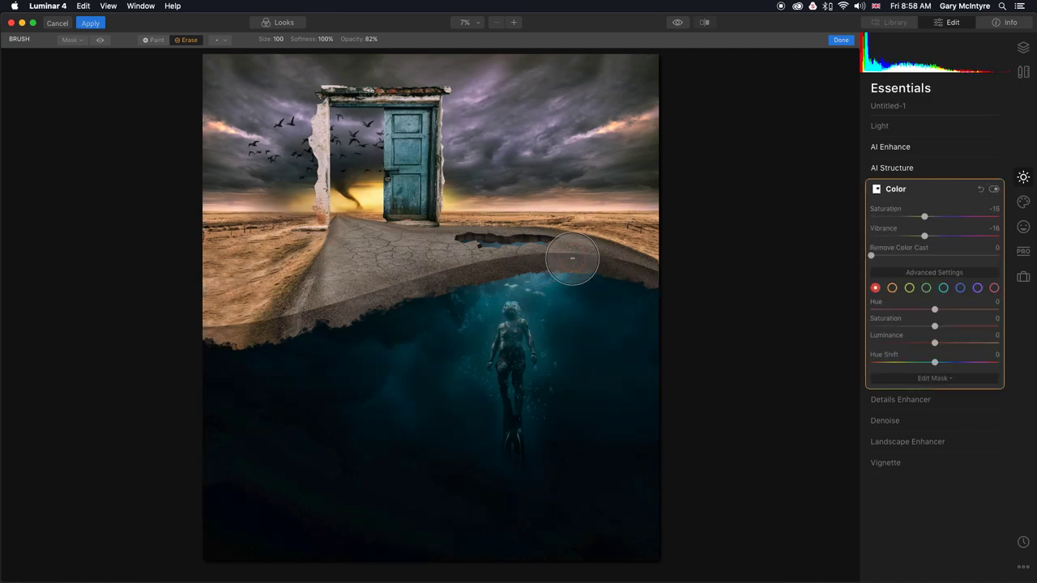
pyautogui.moveTo(685, 268)
pyautogui.mouseDown()
pyautogui.moveTo(562, 241)
pyautogui.moveTo(425, 240)
pyautogui.moveTo(588, 239)
pyautogui.moveTo(419, 237)
pyautogui.moveTo(570, 234)
pyautogui.moveTo(608, 244)
pyautogui.moveTo(423, 237)
pyautogui.moveTo(576, 236)
pyautogui.moveTo(480, 229)
pyautogui.moveTo(614, 249)
pyautogui.moveTo(528, 261)
pyautogui.mouseUp()
pyautogui.moveTo(539, 424); pyautogui.dragTo(510, 531)
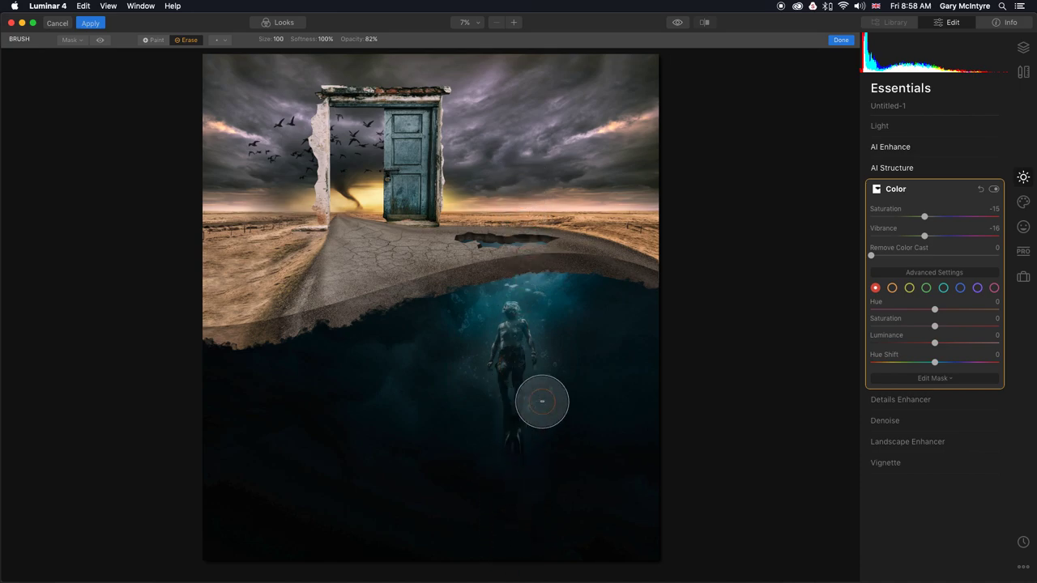
pyautogui.click(939, 379)
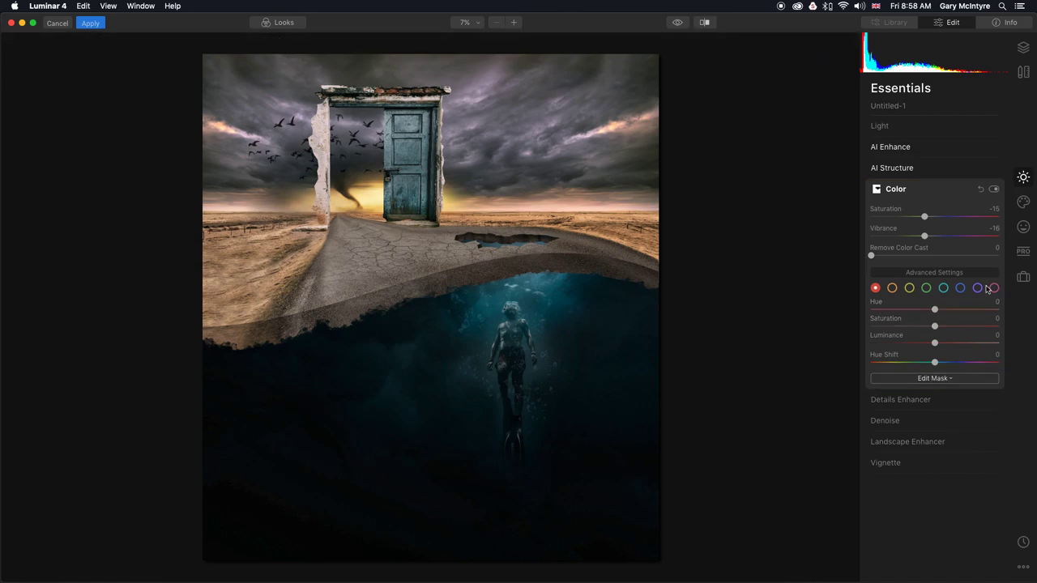
pyautogui.click(899, 191)
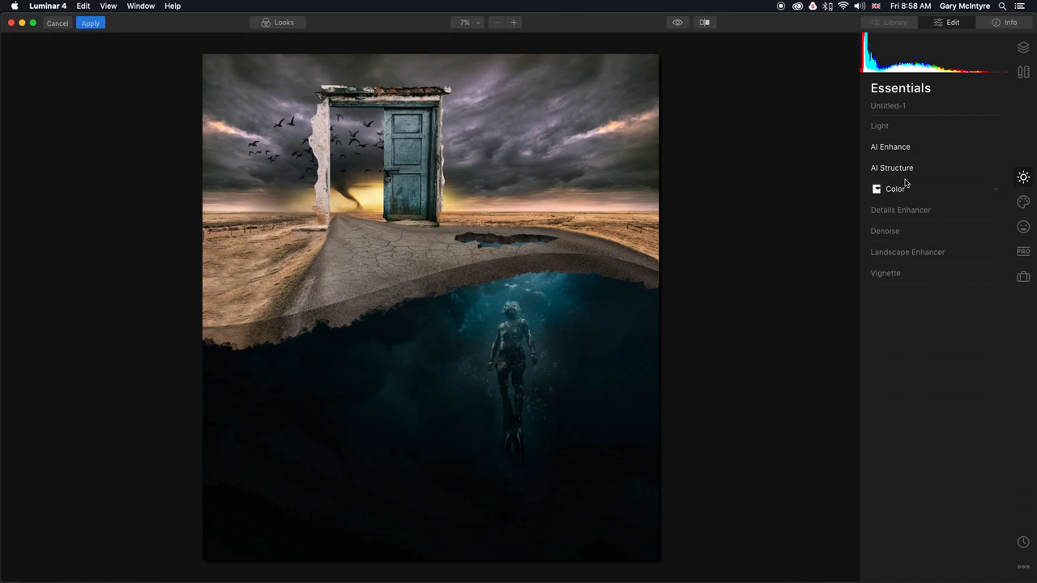
# In the Light adjustment, set Exposure to -0.87, Smart Contrast to 7 and Shadows to -23.
pyautogui.click(888, 127)
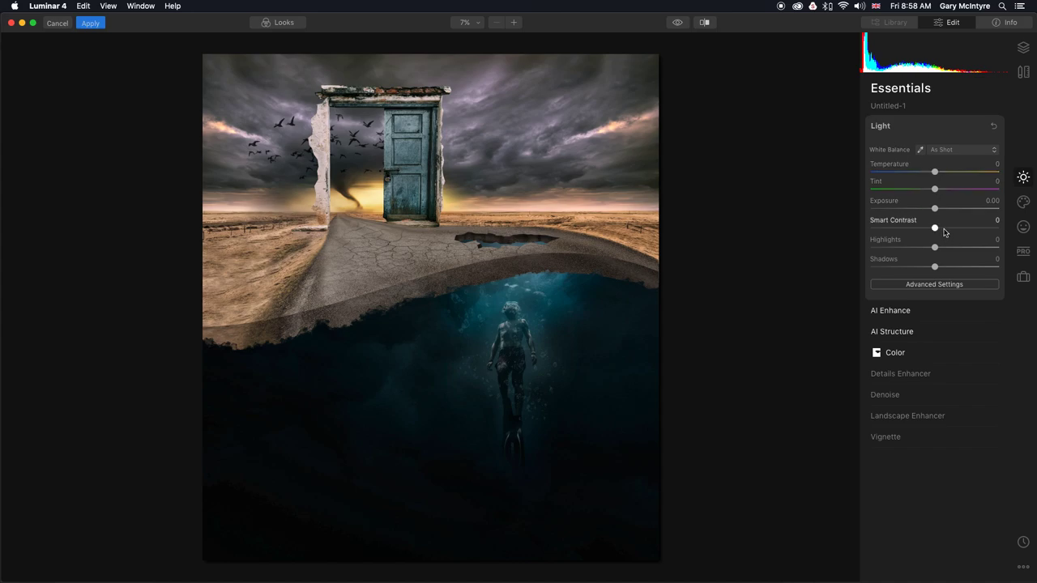
pyautogui.moveTo(935, 211); pyautogui.dragTo(924, 212)
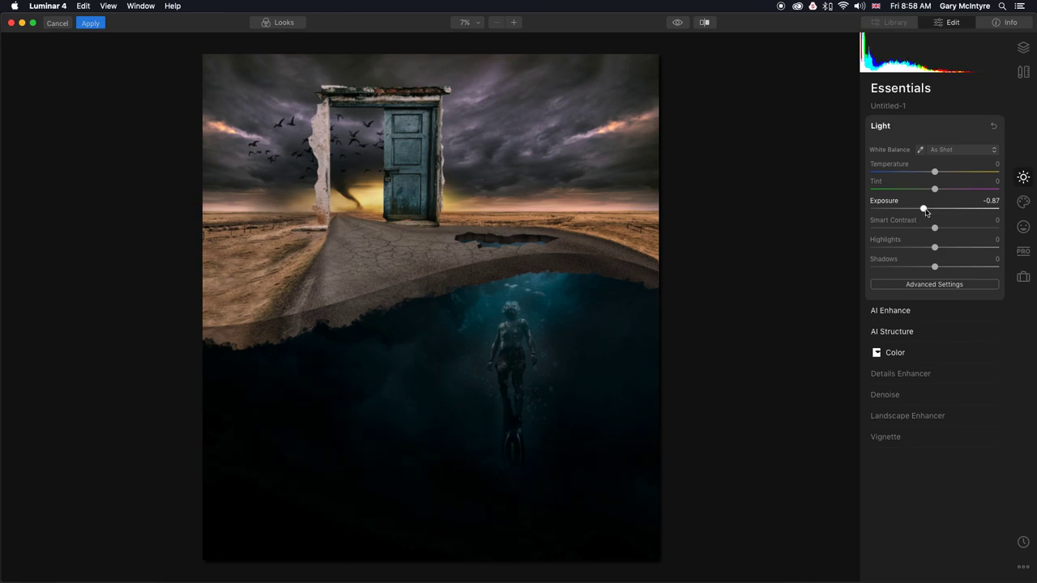
pyautogui.moveTo(935, 227); pyautogui.dragTo(940, 231)
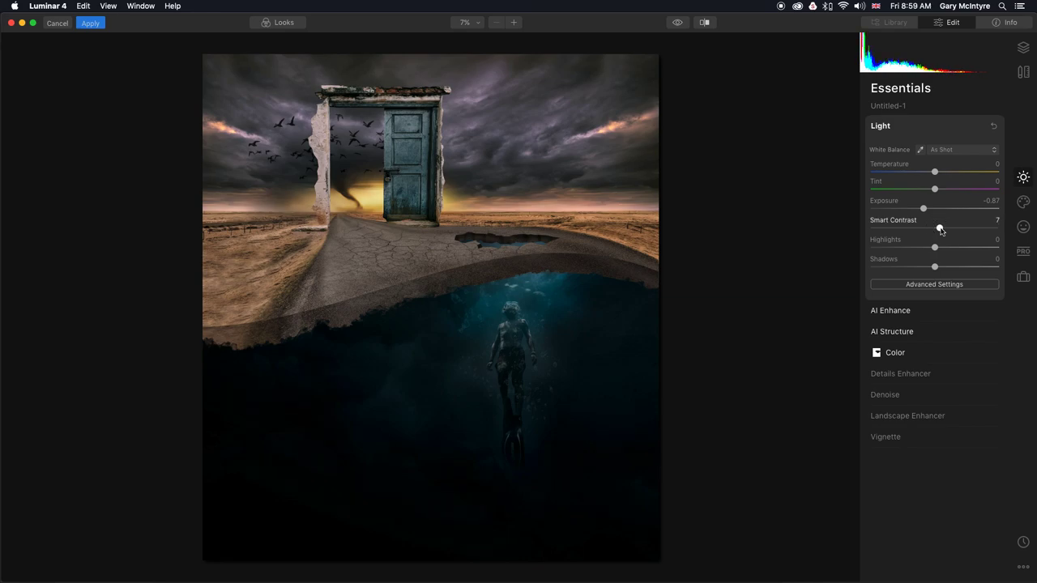
pyautogui.moveTo(941, 230); pyautogui.dragTo(940, 231)
pyautogui.moveTo(935, 269); pyautogui.dragTo(920, 269)
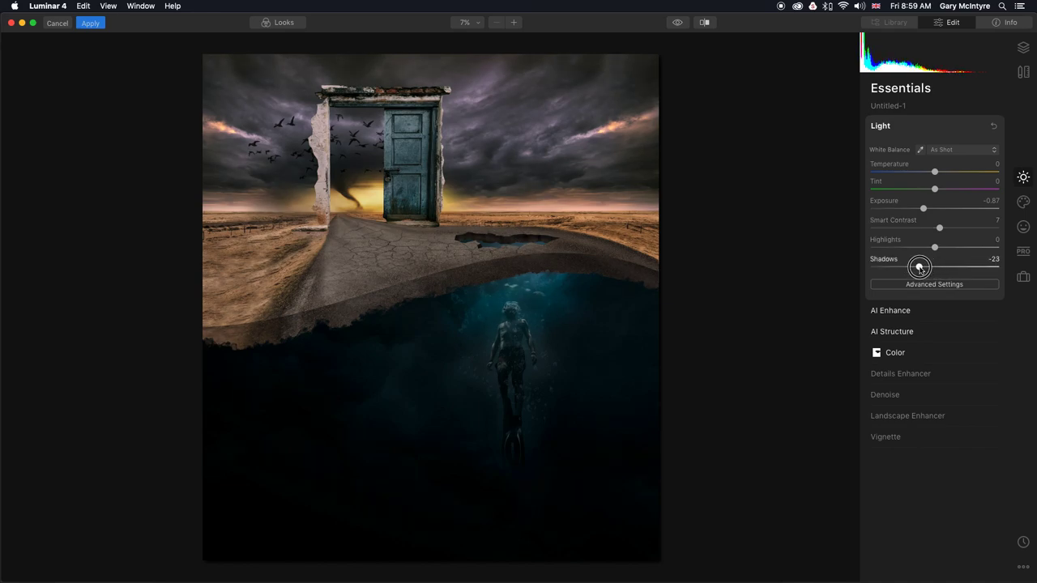
pyautogui.moveTo(920, 269); pyautogui.dragTo(919, 269)
# Set Light's Whites to 3 and cool the colour temperature slightly.
pyautogui.click(936, 284)
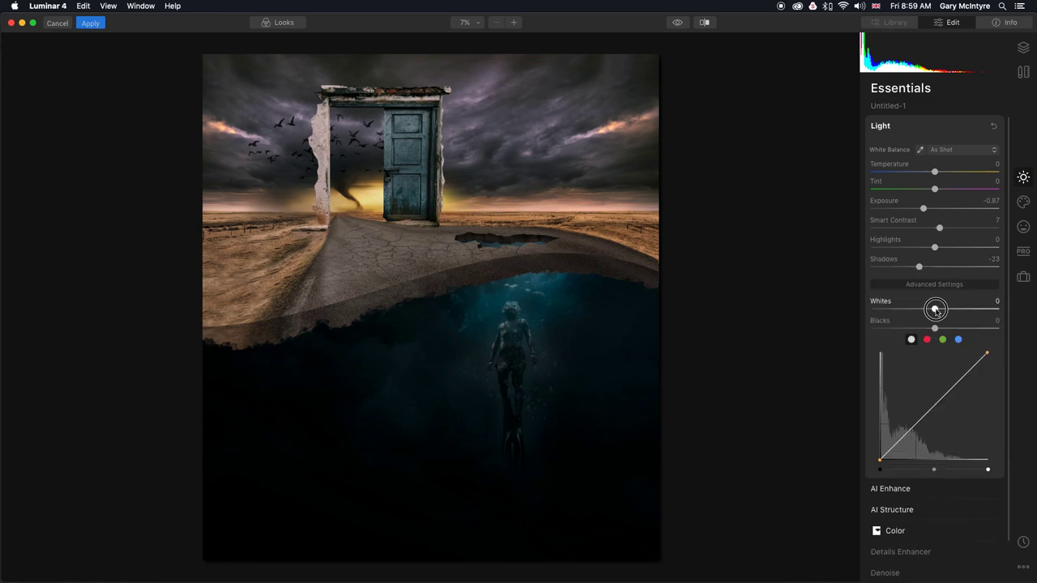
pyautogui.moveTo(936, 311); pyautogui.dragTo(938, 312)
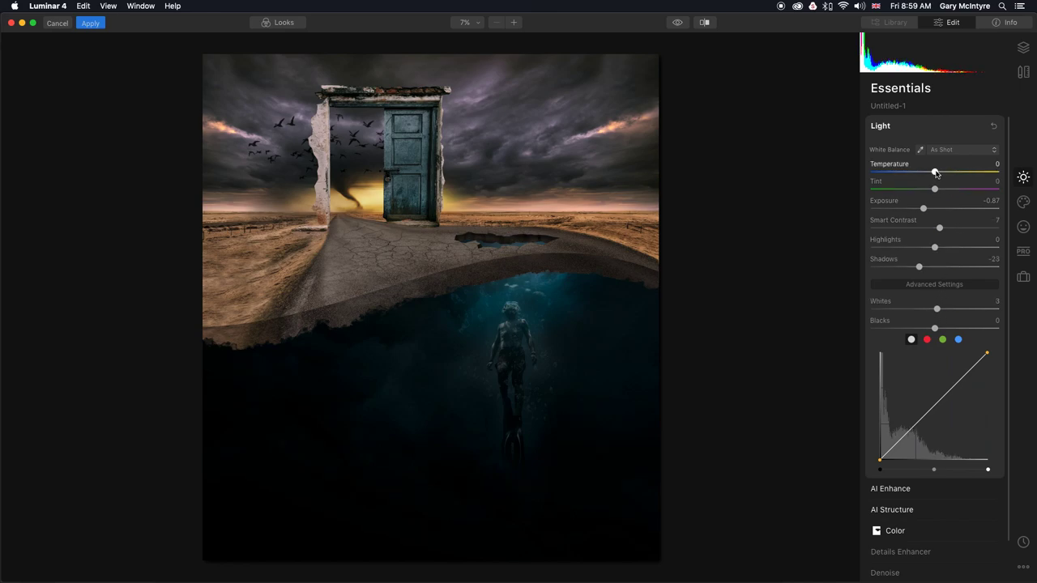
pyautogui.moveTo(935, 172); pyautogui.dragTo(930, 172)
pyautogui.click(886, 129)
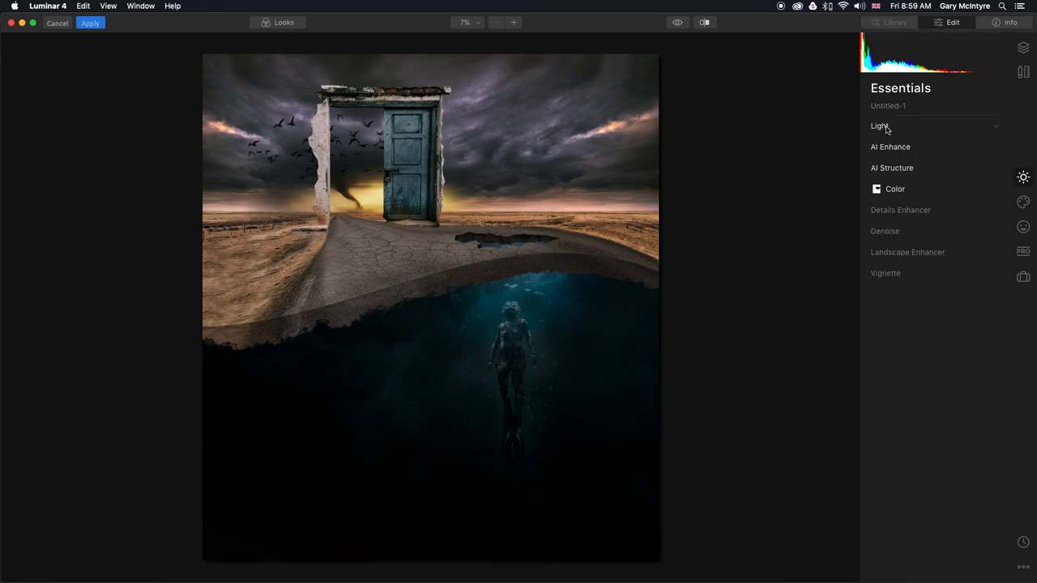
# Adjust the detail amounts in Details Enhancer.
pyautogui.click(908, 209)
pyautogui.moveTo(935, 239); pyautogui.dragTo(935, 259)
# Set the blue saturation to -2 in Color and apply the Luminar 4 edits to the Photoshop document.
pyautogui.click(899, 191)
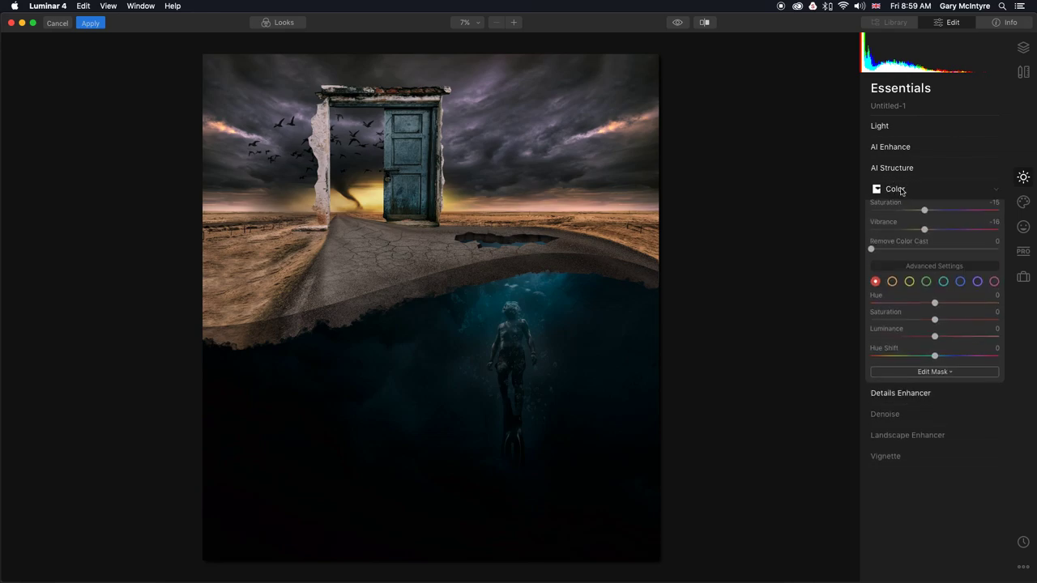
pyautogui.click(901, 191)
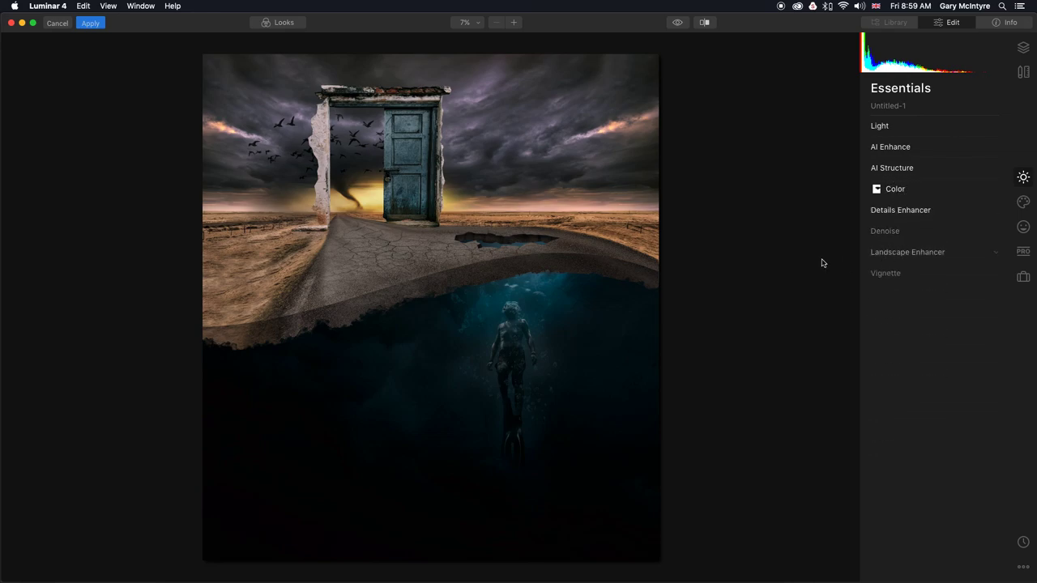
pyautogui.click(905, 191)
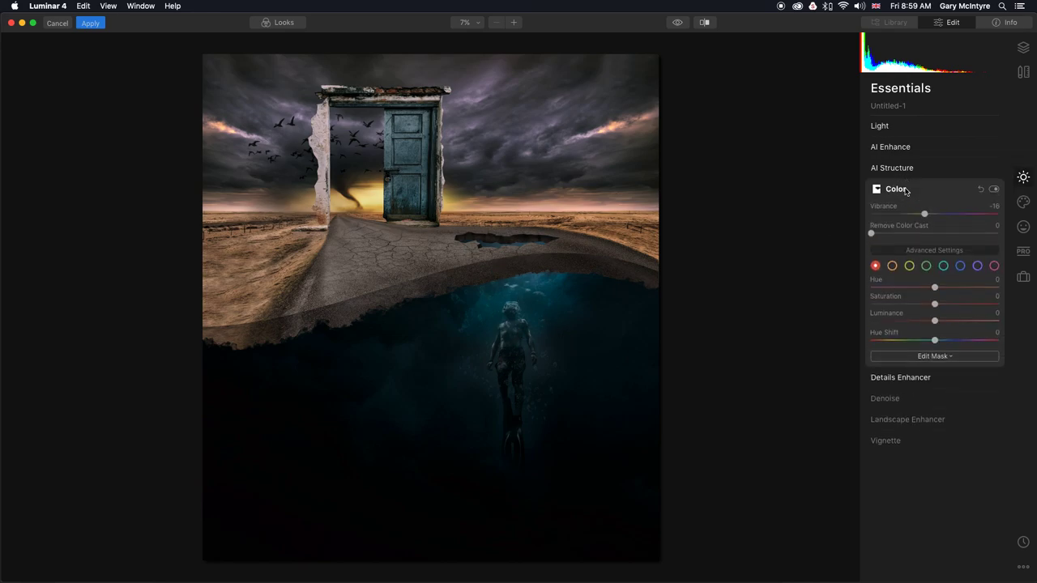
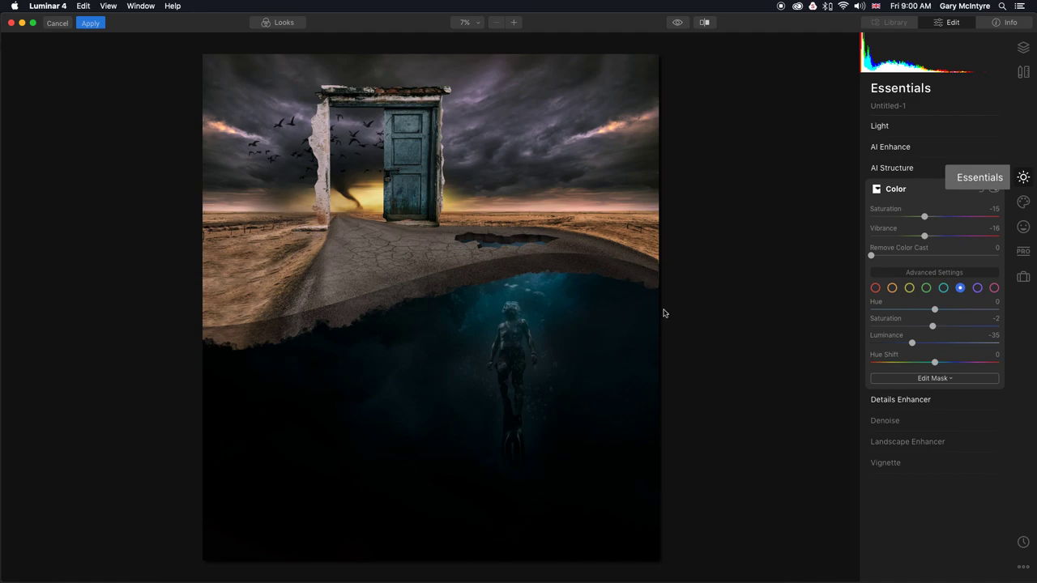
pyautogui.click(94, 24)
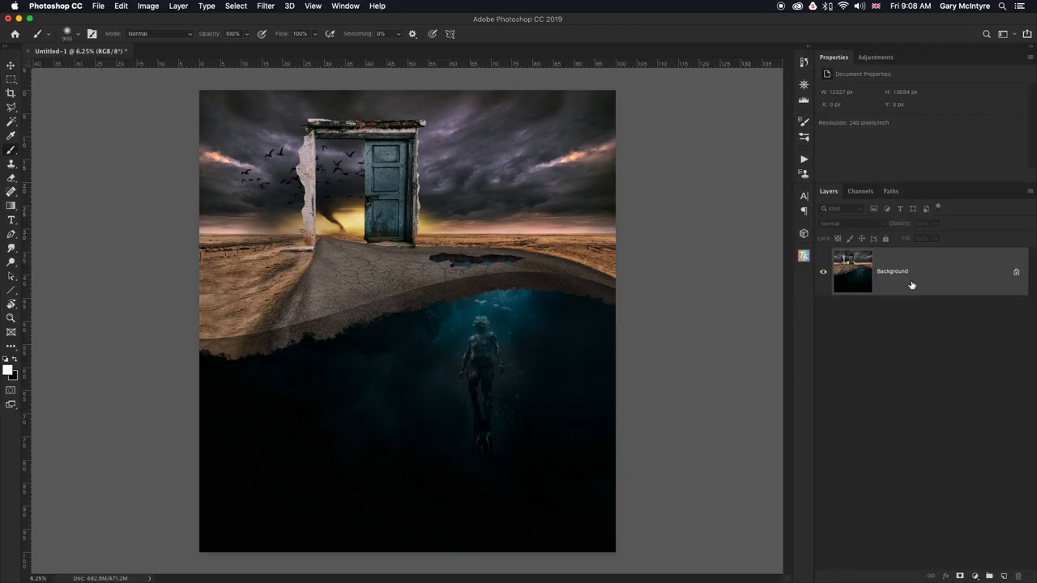
# Add a Color Lookup adjustment layer using the FuturisticBleak.3DL look and lower its opacity to 70%.
pyautogui.click(878, 58)
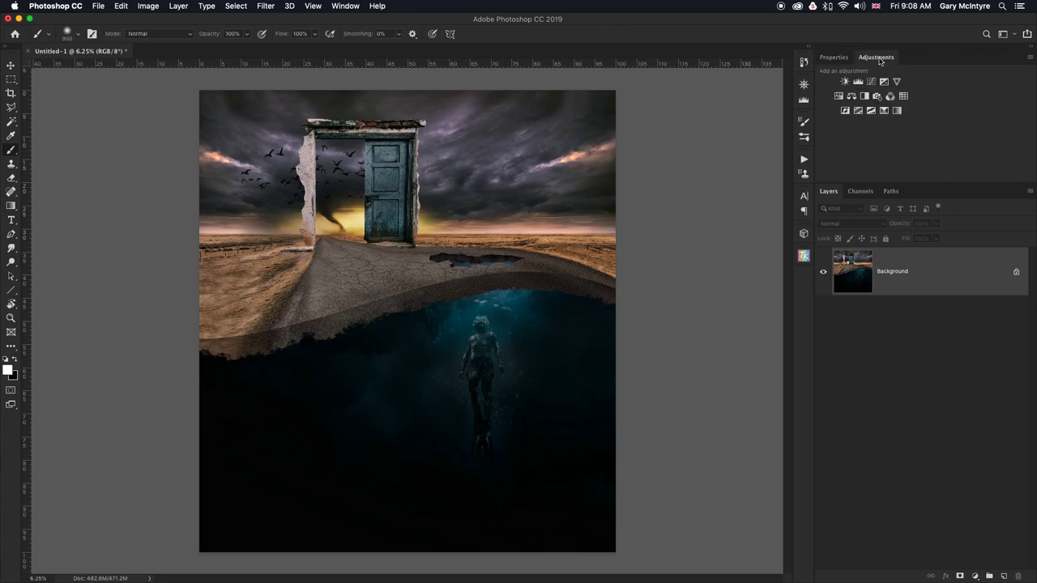
pyautogui.click(904, 97)
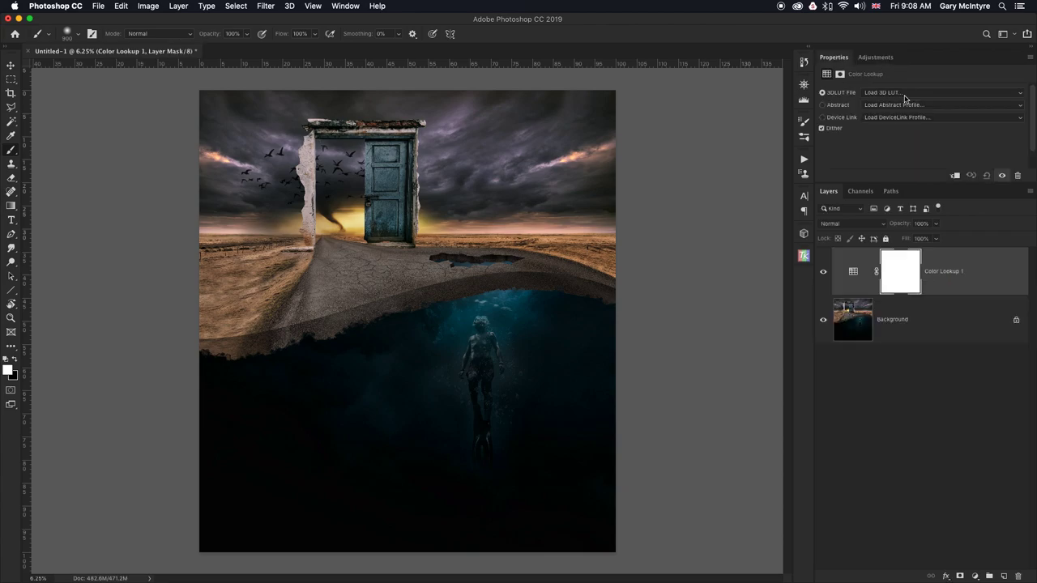
pyautogui.click(1020, 97)
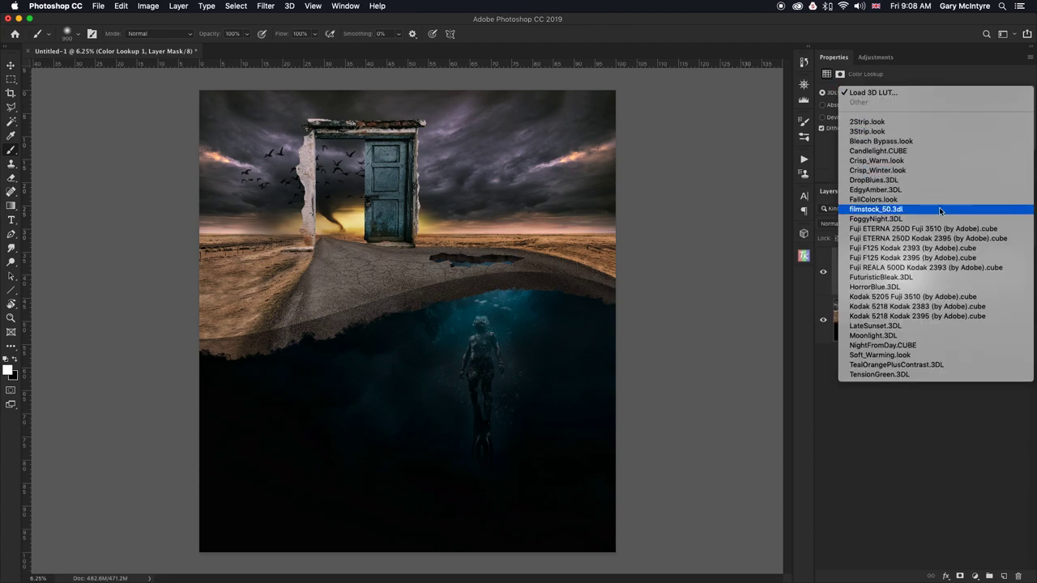
pyautogui.click(927, 277)
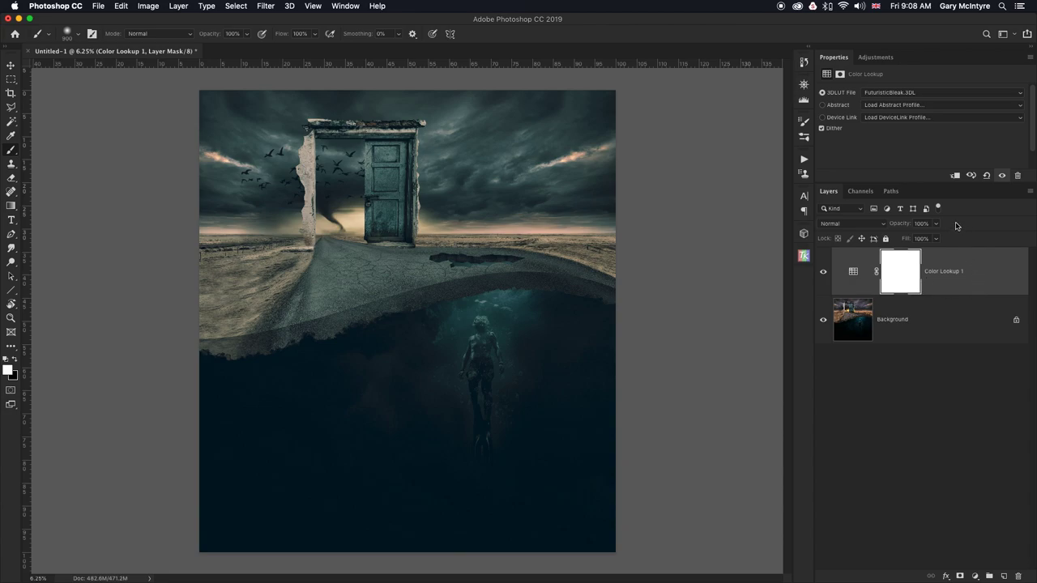
pyautogui.moveTo(937, 226); pyautogui.dragTo(922, 238)
# Paint black on the Color Lookup mask over the underwater glow around the diver, enlarging the brush to 2200 px.
pyautogui.click(14, 360)
pyautogui.moveTo(516, 302)
pyautogui.mouseDown()
pyautogui.moveTo(455, 312)
pyautogui.moveTo(495, 307)
pyautogui.moveTo(498, 317)
pyautogui.moveTo(453, 324)
pyautogui.moveTo(506, 318)
pyautogui.moveTo(472, 337)
pyautogui.moveTo(467, 315)
pyautogui.moveTo(440, 314)
pyautogui.moveTo(434, 325)
pyautogui.moveTo(512, 304)
pyautogui.moveTo(482, 341)
pyautogui.mouseUp()
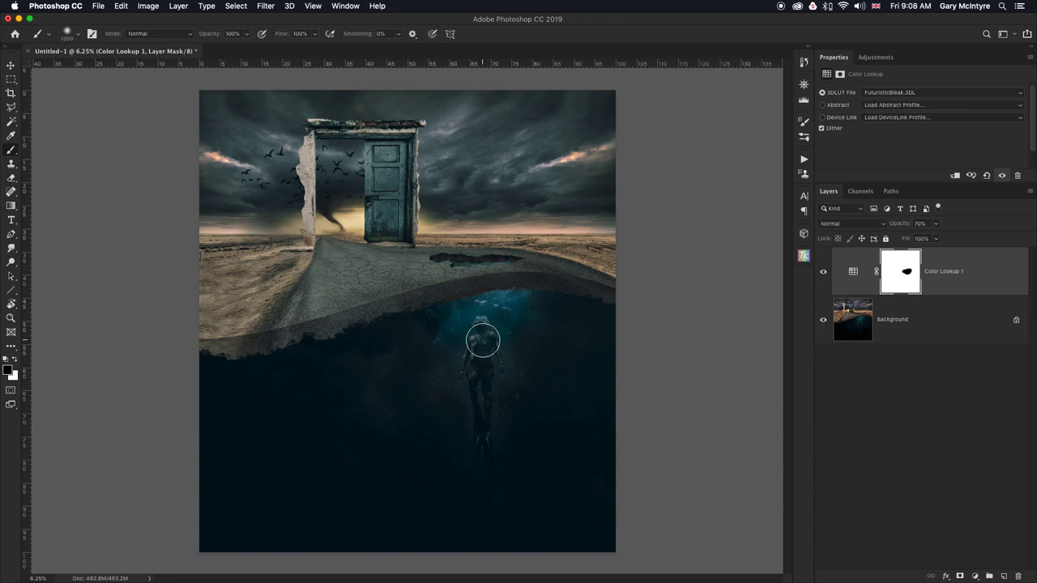
pyautogui.press(']')
pyautogui.press(']')
pyautogui.press(']')
pyautogui.press(']')
pyautogui.press(']')
pyautogui.press(']')
pyautogui.click(481, 269)
pyautogui.moveTo(481, 268)
pyautogui.mouseDown()
pyautogui.moveTo(493, 262)
pyautogui.moveTo(440, 267)
pyautogui.moveTo(504, 267)
pyautogui.moveTo(451, 270)
pyautogui.moveTo(499, 282)
pyautogui.moveTo(461, 324)
pyautogui.moveTo(488, 305)
pyautogui.moveTo(481, 338)
pyautogui.moveTo(518, 300)
pyautogui.moveTo(576, 305)
pyautogui.moveTo(376, 326)
pyautogui.mouseUp()
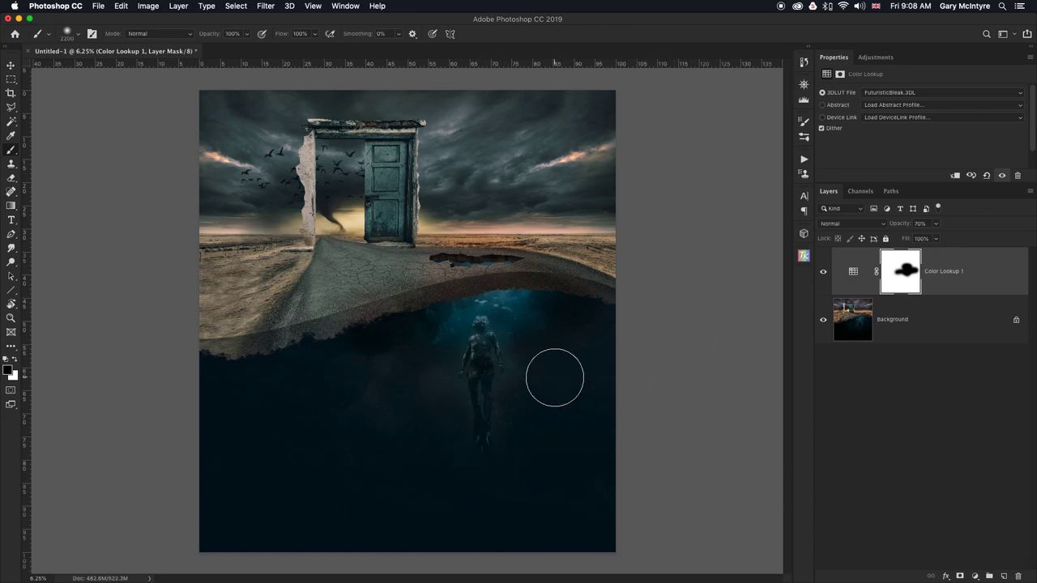
# Paint white on the mask to restore the lookup over the road, its underside edge and the horizon beside the door.
pyautogui.press('x')
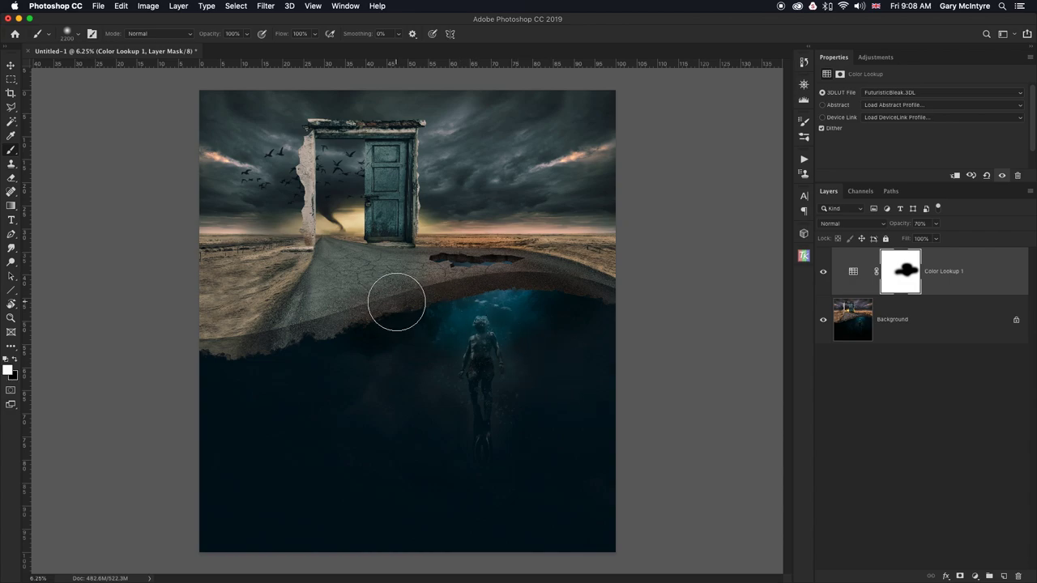
pyautogui.click(357, 311)
pyautogui.moveTo(356, 311)
pyautogui.mouseDown()
pyautogui.moveTo(498, 280)
pyautogui.moveTo(611, 290)
pyautogui.moveTo(485, 280)
pyautogui.moveTo(426, 288)
pyautogui.moveTo(359, 318)
pyautogui.moveTo(433, 292)
pyautogui.moveTo(413, 272)
pyautogui.moveTo(478, 281)
pyautogui.moveTo(536, 249)
pyautogui.mouseUp()
pyautogui.press('[')
pyautogui.press('[')
pyautogui.press('[')
pyautogui.press(']')
pyautogui.press(']')
pyautogui.press(']')
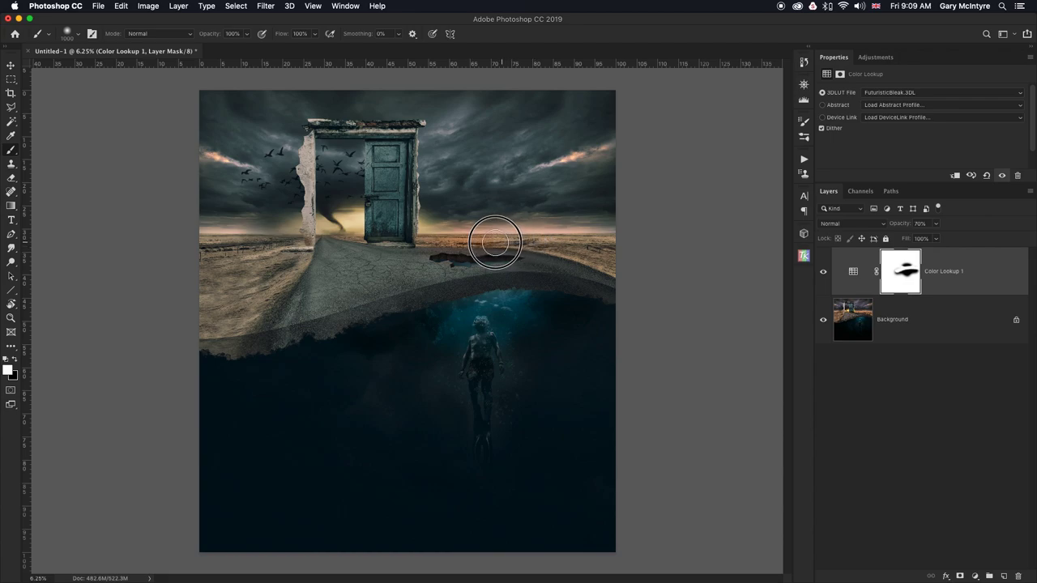
pyautogui.moveTo(445, 243)
pyautogui.mouseDown()
pyautogui.moveTo(411, 248)
pyautogui.moveTo(417, 266)
pyautogui.moveTo(453, 280)
pyautogui.moveTo(583, 272)
pyautogui.moveTo(560, 264)
pyautogui.moveTo(574, 278)
pyautogui.moveTo(609, 281)
pyautogui.mouseUp()
# Restore the lookup inside the hole in the road by painting white on the mask with a 175 px brush.
pyautogui.press('z')
pyautogui.moveTo(478, 251)
pyautogui.mouseDown()
pyautogui.moveTo(558, 256)
pyautogui.moveTo(534, 272)
pyautogui.mouseUp()
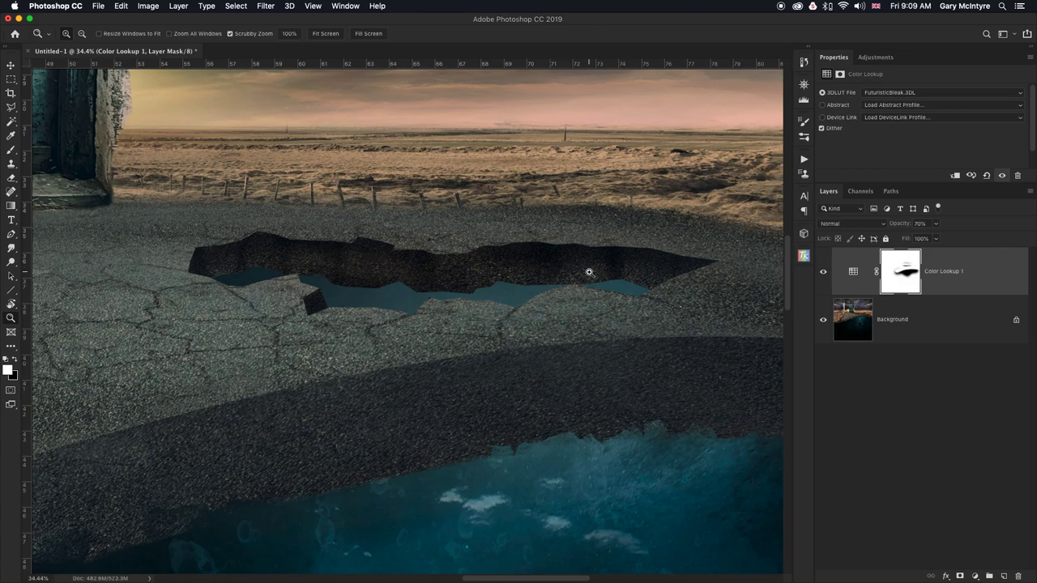
pyautogui.press('b')
pyautogui.press('[')
pyautogui.press('[')
pyautogui.press('[')
pyautogui.press('[')
pyautogui.press('[')
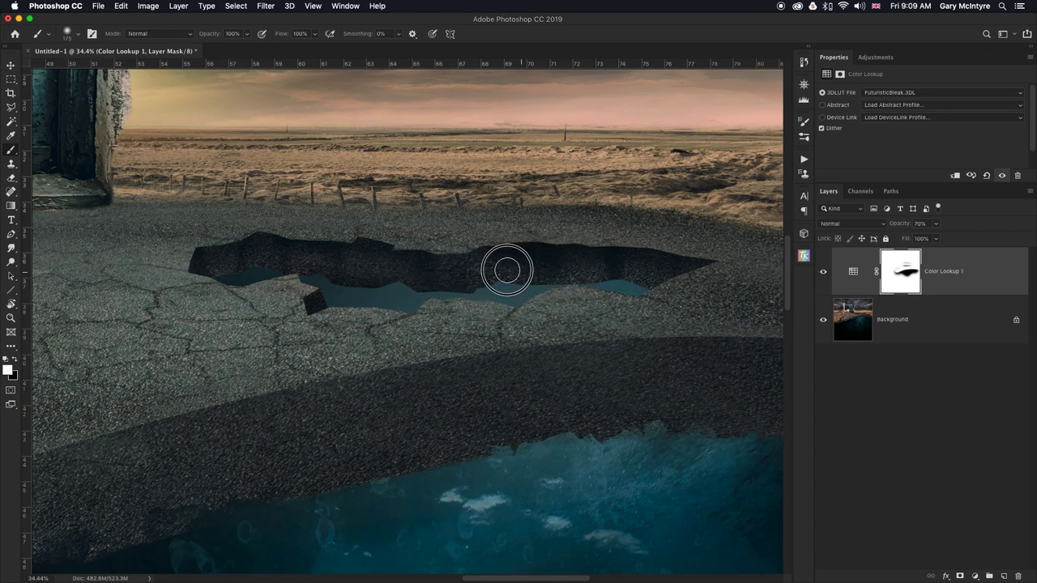
pyautogui.press('[')
pyautogui.press('[')
pyautogui.press('[')
pyautogui.press('[')
pyautogui.press(']')
pyautogui.press(']')
pyautogui.press(']')
pyautogui.press(']')
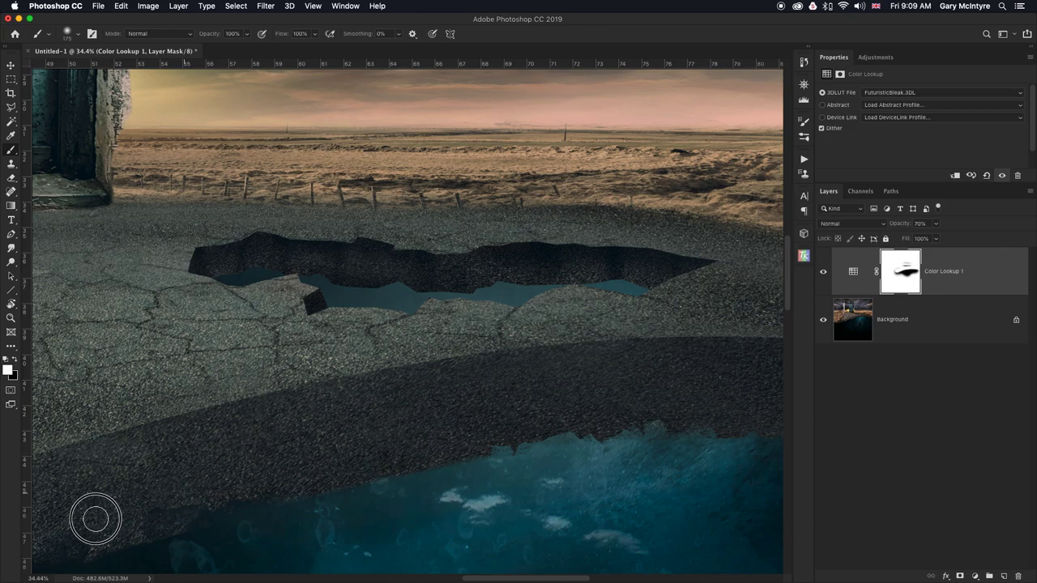
pyautogui.press('[')
pyautogui.press('[')
pyautogui.press('[')
pyautogui.press('[')
pyautogui.press('super+0')
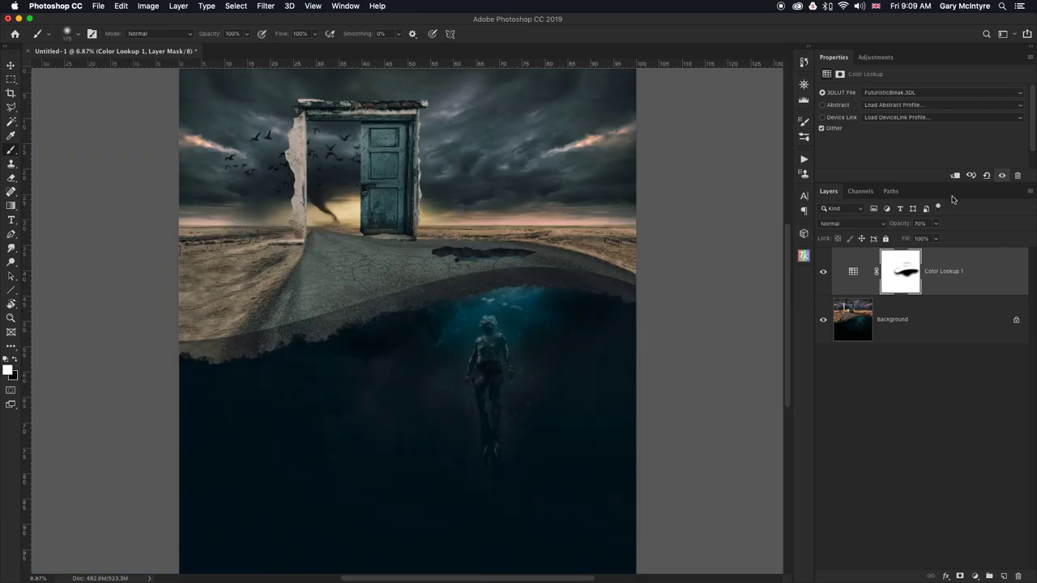
# Compare the composite with and without the Color Lookup layer.
pyautogui.click(824, 275)
pyautogui.click(825, 275)
pyautogui.click(824, 274)
pyautogui.click(822, 274)
# Paint white on the mask with a 1200 px brush along the horizon behind the hole and across the cracked road.
pyautogui.press(']')
pyautogui.press(']')
pyautogui.press(']')
pyautogui.press(']')
pyautogui.press(']')
pyautogui.press(']')
pyautogui.press(']')
pyautogui.moveTo(478, 218)
pyautogui.mouseDown()
pyautogui.moveTo(453, 228)
pyautogui.moveTo(597, 224)
pyautogui.mouseUp()
pyautogui.moveTo(421, 249)
pyautogui.mouseDown()
pyautogui.moveTo(389, 248)
pyautogui.moveTo(375, 283)
pyautogui.moveTo(328, 312)
pyautogui.mouseUp()
pyautogui.rightClick(915, 407)
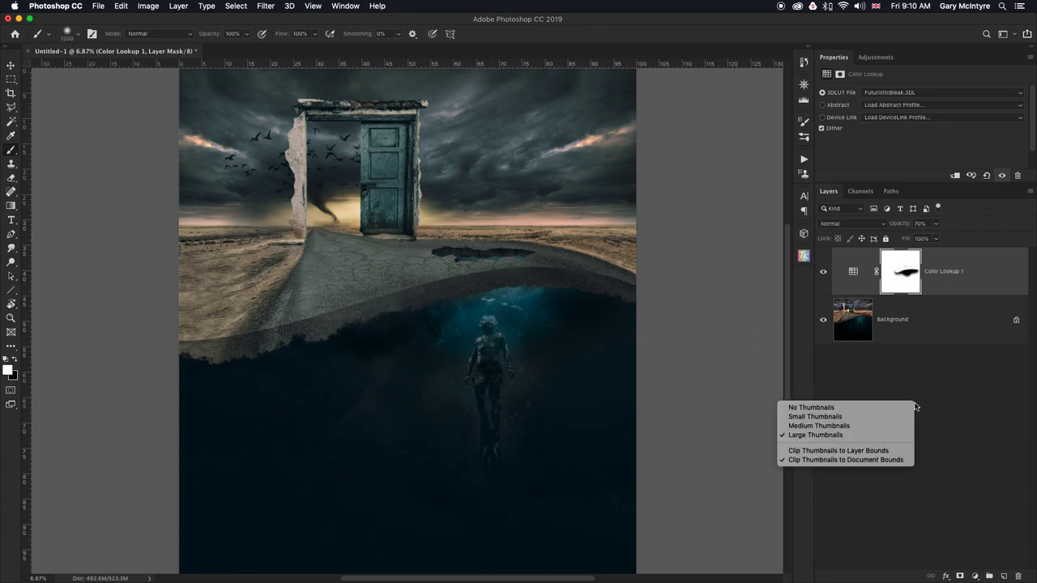
pyautogui.click(991, 382)
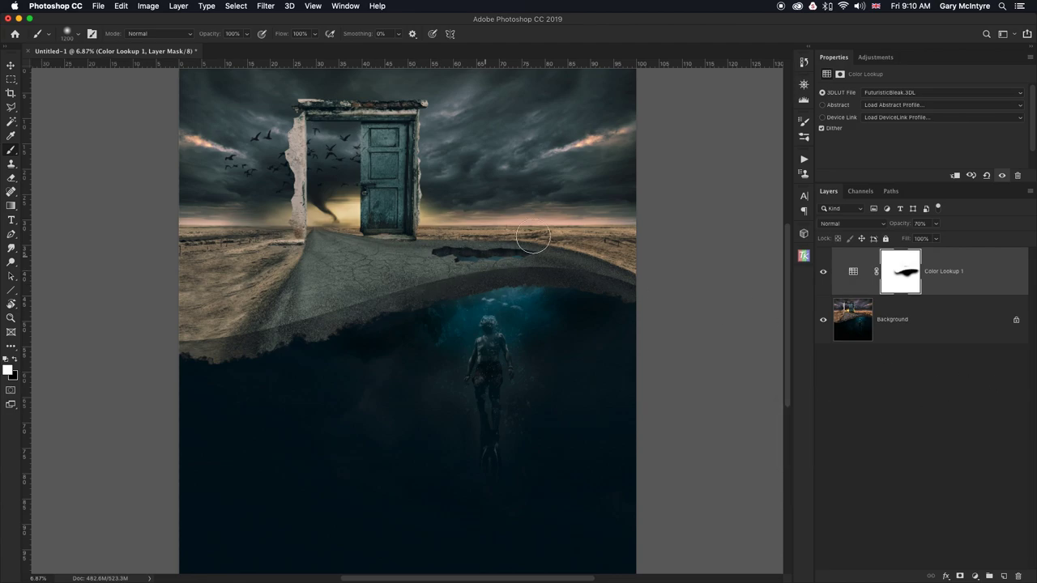
# Paint white on the mask over the dark water on both sides of the diver, leaving only the glow masked.
pyautogui.press(']')
pyautogui.press(']')
pyautogui.press(']')
pyautogui.press(']')
pyautogui.press(']')
pyautogui.press(']')
pyautogui.press('[')
pyautogui.press('[')
pyautogui.press('[')
pyautogui.press('[')
pyautogui.press('[')
pyautogui.press(']')
pyautogui.press(']')
pyautogui.press(']')
pyautogui.press(']')
pyautogui.press(']')
pyautogui.press(']')
pyautogui.press(']')
pyautogui.press(']')
pyautogui.moveTo(380, 347)
pyautogui.mouseDown()
pyautogui.moveTo(356, 346)
pyautogui.moveTo(405, 331)
pyautogui.moveTo(405, 435)
pyautogui.moveTo(596, 475)
pyautogui.moveTo(575, 312)
pyautogui.moveTo(638, 374)
pyautogui.moveTo(600, 421)
pyautogui.mouseUp()
pyautogui.moveTo(408, 328)
pyautogui.mouseDown()
pyautogui.moveTo(372, 324)
pyautogui.moveTo(418, 314)
pyautogui.moveTo(389, 340)
pyautogui.mouseUp()
pyautogui.moveTo(640, 320)
pyautogui.mouseDown()
pyautogui.moveTo(666, 331)
pyautogui.moveTo(678, 353)
pyautogui.mouseUp()
pyautogui.moveTo(615, 365)
pyautogui.mouseDown()
pyautogui.moveTo(623, 428)
pyautogui.moveTo(601, 494)
pyautogui.mouseUp()
pyautogui.moveTo(613, 418)
pyautogui.mouseDown()
pyautogui.moveTo(587, 514)
pyautogui.moveTo(502, 523)
pyautogui.moveTo(319, 498)
pyautogui.moveTo(321, 374)
pyautogui.moveTo(273, 346)
pyautogui.mouseUp()
pyautogui.click(292, 361)
pyautogui.moveTo(293, 360)
pyautogui.mouseDown()
pyautogui.moveTo(289, 434)
pyautogui.moveTo(302, 441)
pyautogui.mouseUp()
# Make black the foreground colour, enlarge the brush to 3300 px and lower its opacity to 22%.
pyautogui.click(247, 34)
pyautogui.click(222, 47)
pyautogui.click(14, 361)
pyautogui.press(']')
pyautogui.press(']')
pyautogui.press(']')
pyautogui.press(']')
pyautogui.press(']')
pyautogui.press(']')
pyautogui.press(']')
pyautogui.press(']')
pyautogui.press(']')
pyautogui.press(']')
pyautogui.press(']')
pyautogui.press(']')
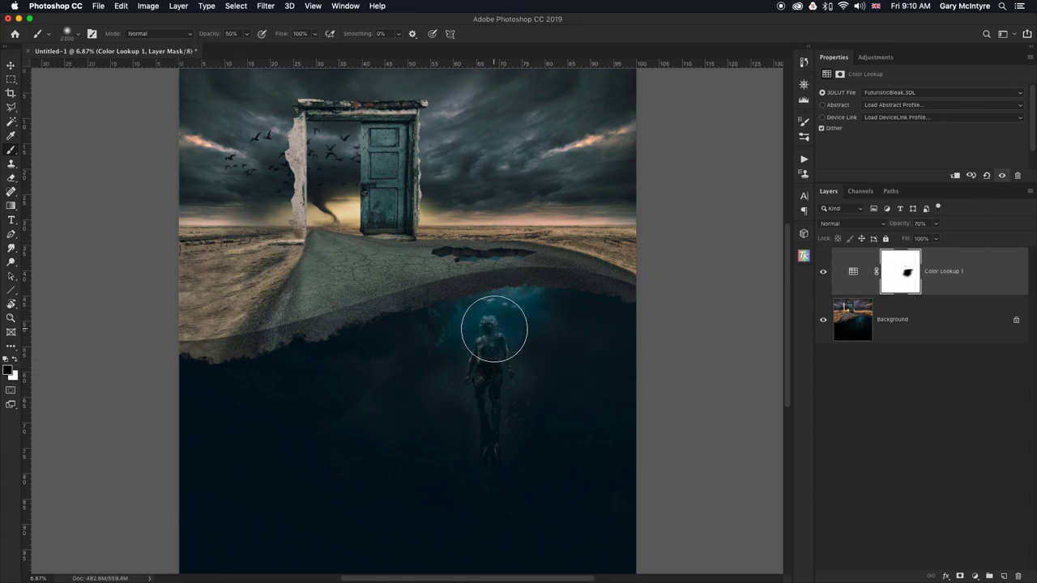
pyautogui.press(']')
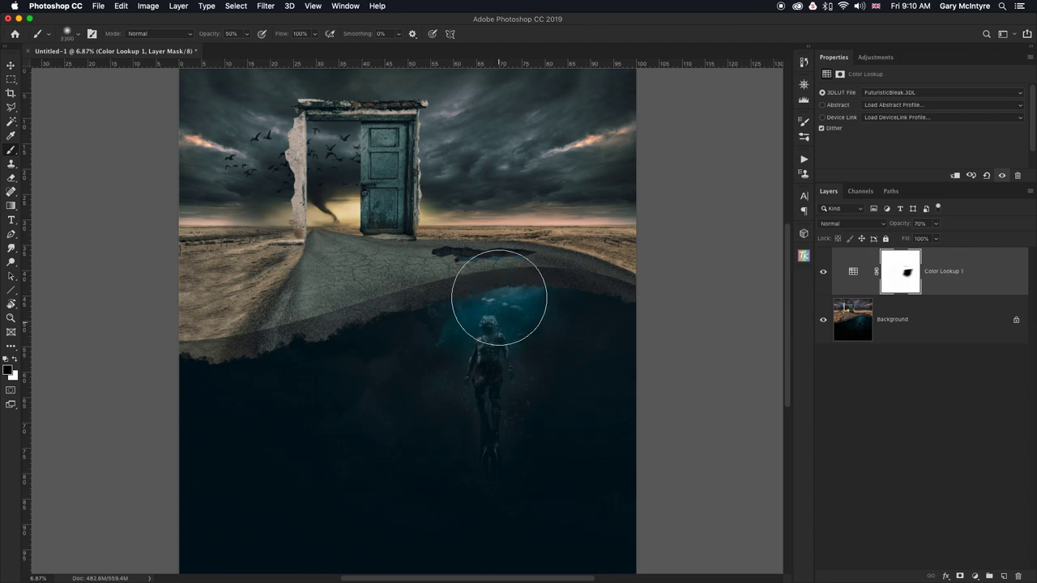
pyautogui.click(246, 35)
pyautogui.click(234, 47)
# Try to soften the masked area around the diver with low-opacity black strokes on the mask.
pyautogui.click(509, 315)
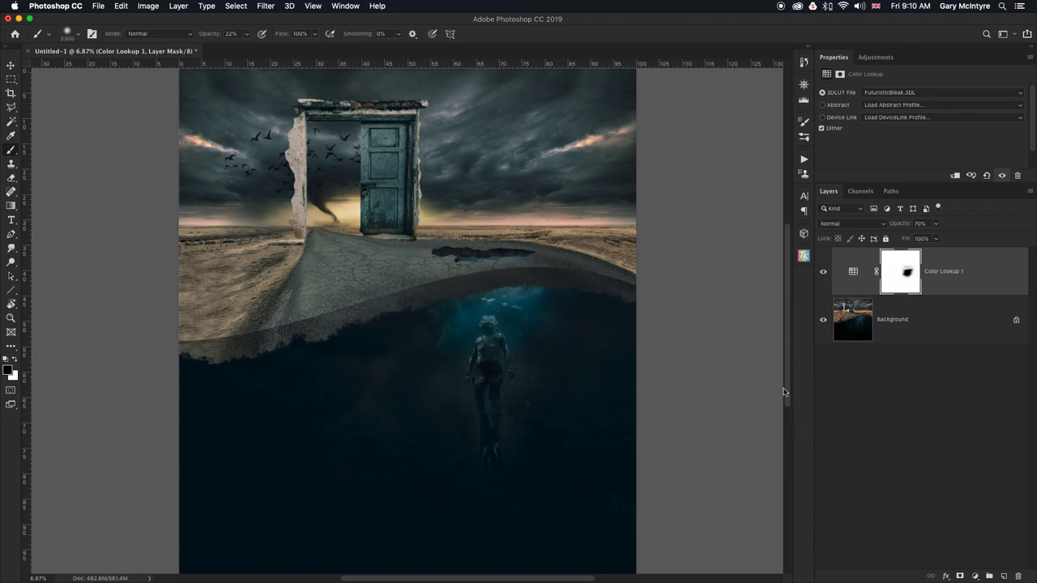
pyautogui.moveTo(479, 335)
pyautogui.mouseDown()
pyautogui.moveTo(511, 335)
pyautogui.moveTo(483, 353)
pyautogui.mouseUp()
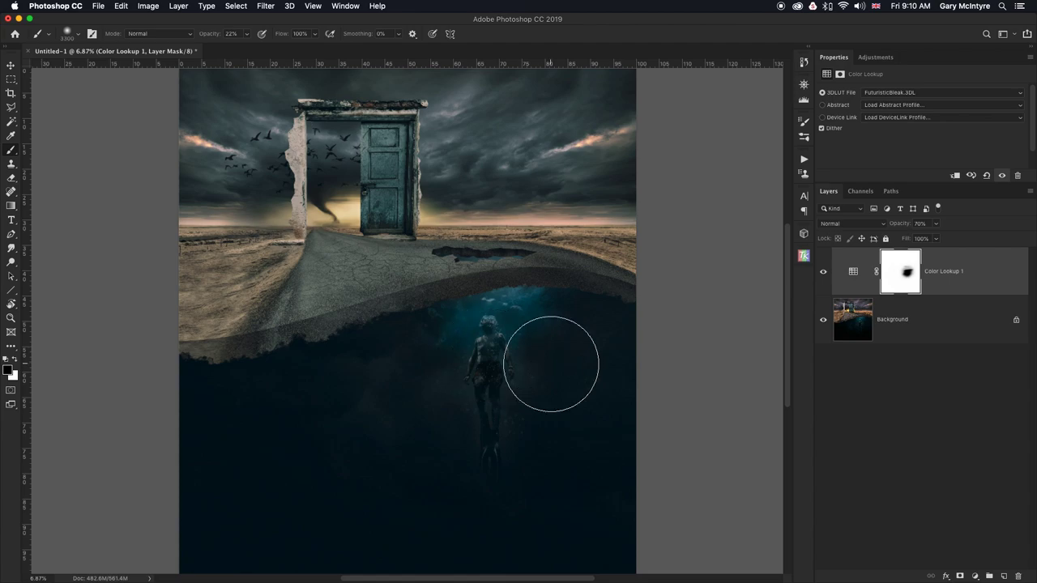
pyautogui.press('super+z')
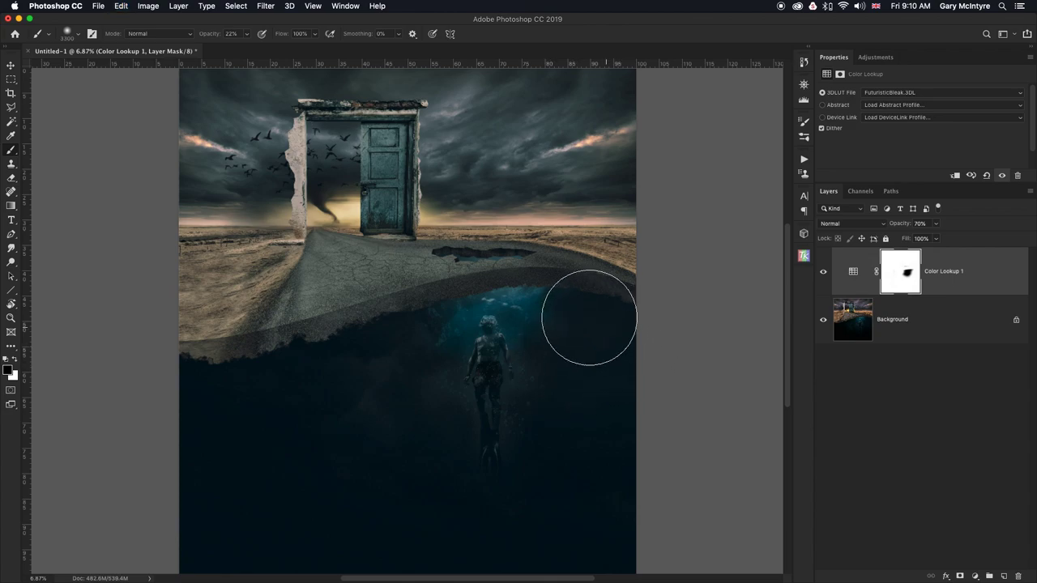
# Paint white at 22% opacity on the mask over the diver and nearby water to partly restore the lookup.
pyautogui.click(13, 360)
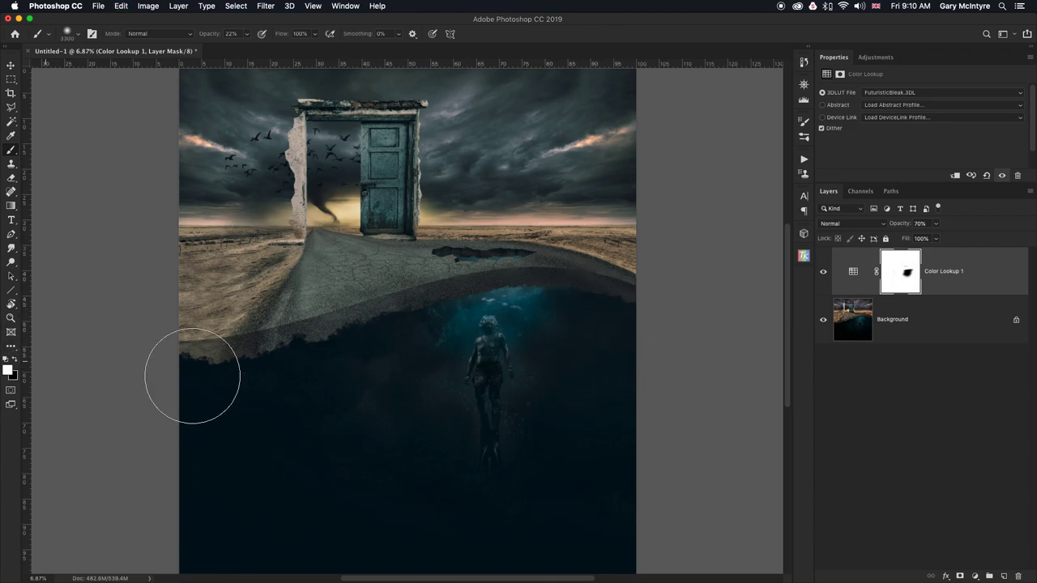
pyautogui.click(494, 317)
pyautogui.moveTo(493, 318)
pyautogui.mouseDown()
pyautogui.moveTo(520, 313)
pyautogui.moveTo(513, 375)
pyautogui.moveTo(478, 360)
pyautogui.mouseUp()
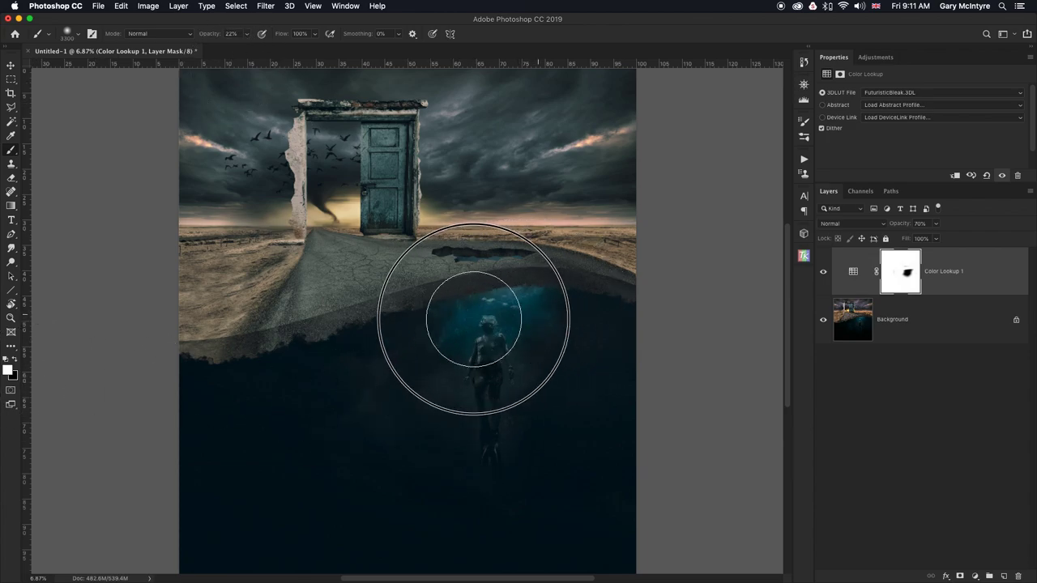
pyautogui.moveTo(407, 374)
pyautogui.mouseDown()
pyautogui.moveTo(325, 414)
pyautogui.moveTo(358, 462)
pyautogui.mouseUp()
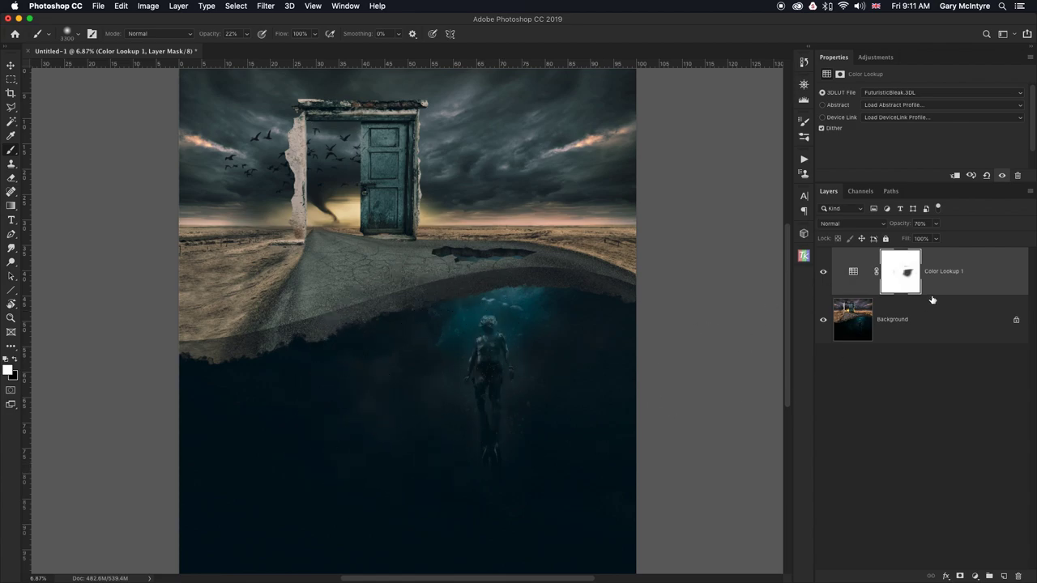
pyautogui.press('z')
pyautogui.moveTo(468, 275)
pyautogui.mouseDown()
pyautogui.moveTo(560, 276)
pyautogui.moveTo(460, 285)
pyautogui.mouseUp()
pyautogui.press('super+2')
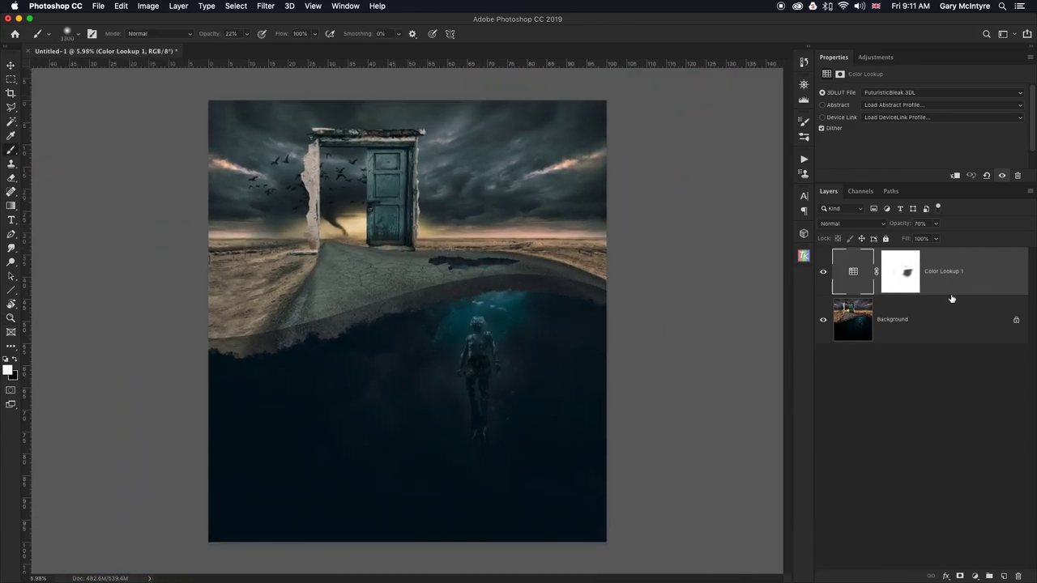
# Reselect the Color Lookup mask and paint white over the road and dark water, raising the brush opacity to 100%.
pyautogui.click(892, 279)
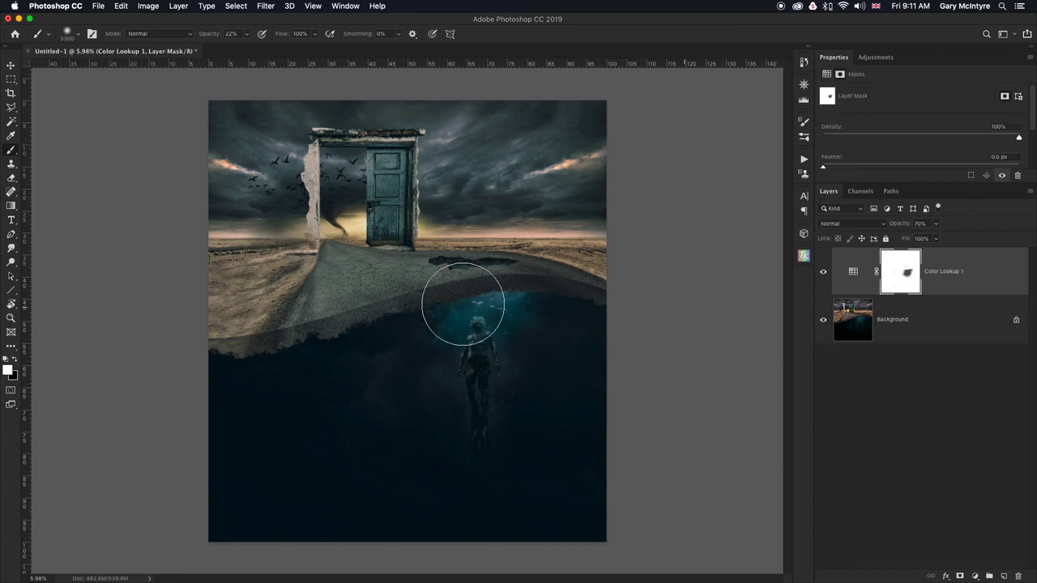
pyautogui.moveTo(334, 322); pyautogui.dragTo(323, 272)
pyautogui.moveTo(247, 38); pyautogui.dragTo(291, 47)
pyautogui.moveTo(317, 372)
pyautogui.mouseDown()
pyautogui.moveTo(316, 408)
pyautogui.moveTo(332, 357)
pyautogui.mouseUp()
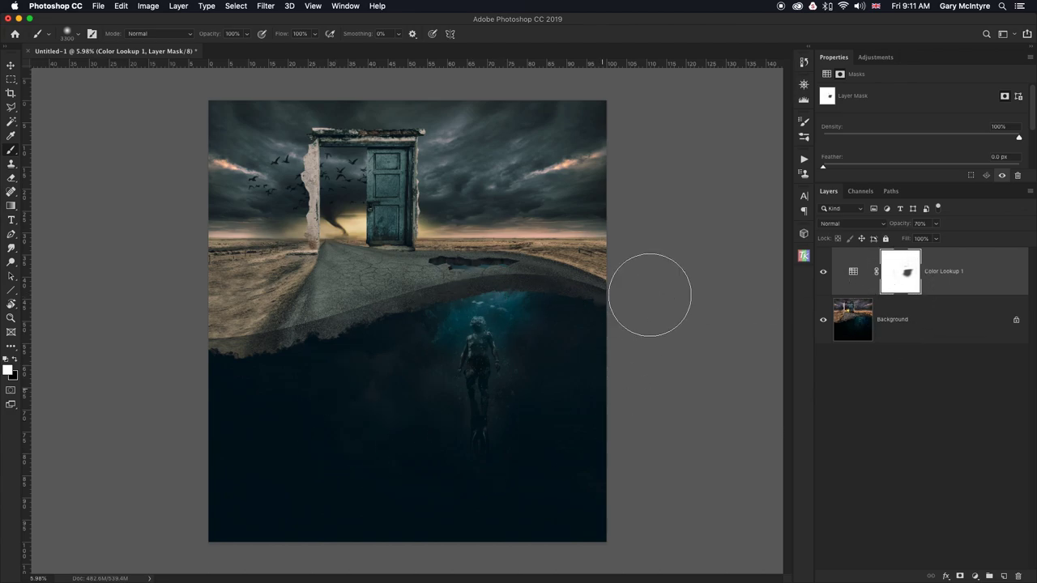
# Stamp all visible layers onto a new layer and darken its edges with a Camera Raw post-crop vignette.
pyautogui.press('super+2')
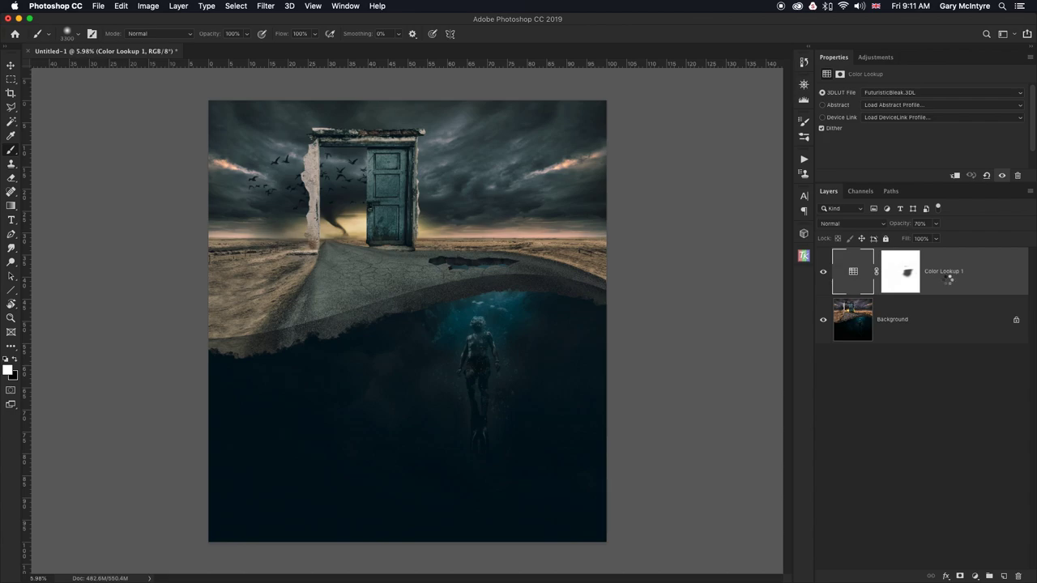
pyautogui.press('super+alt+shift+e')
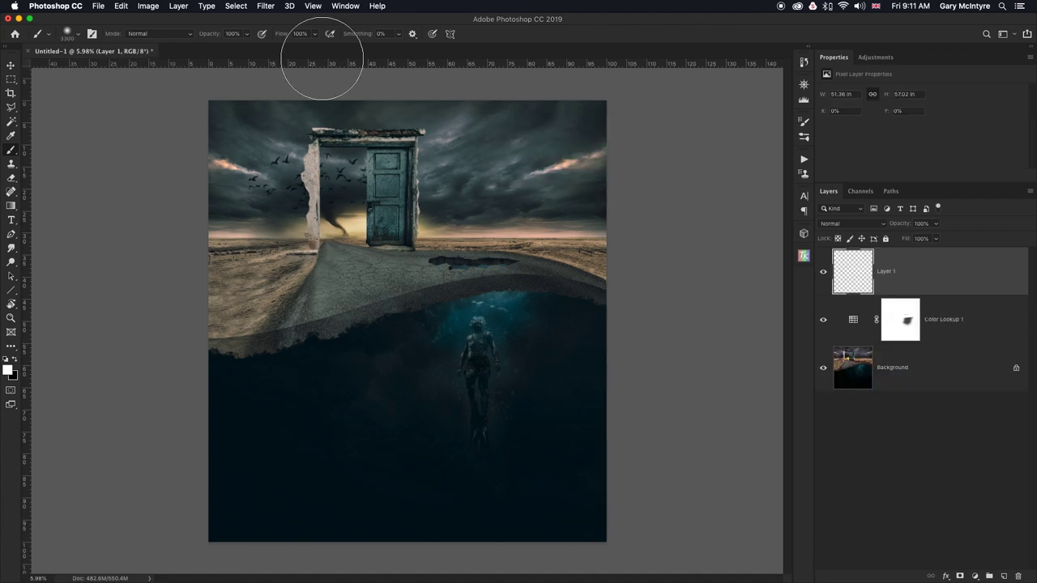
pyautogui.click(266, 6)
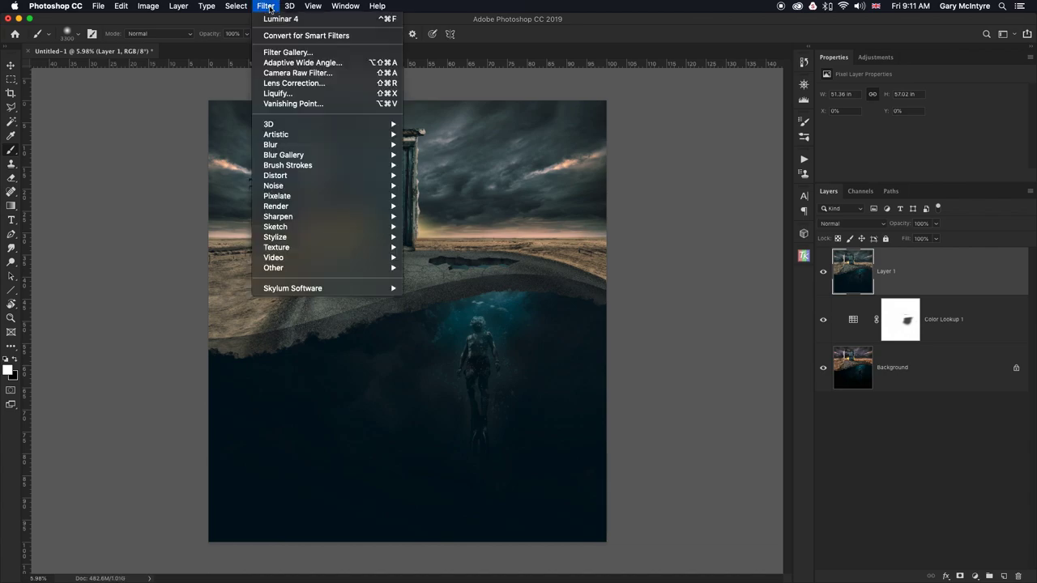
pyautogui.click(281, 77)
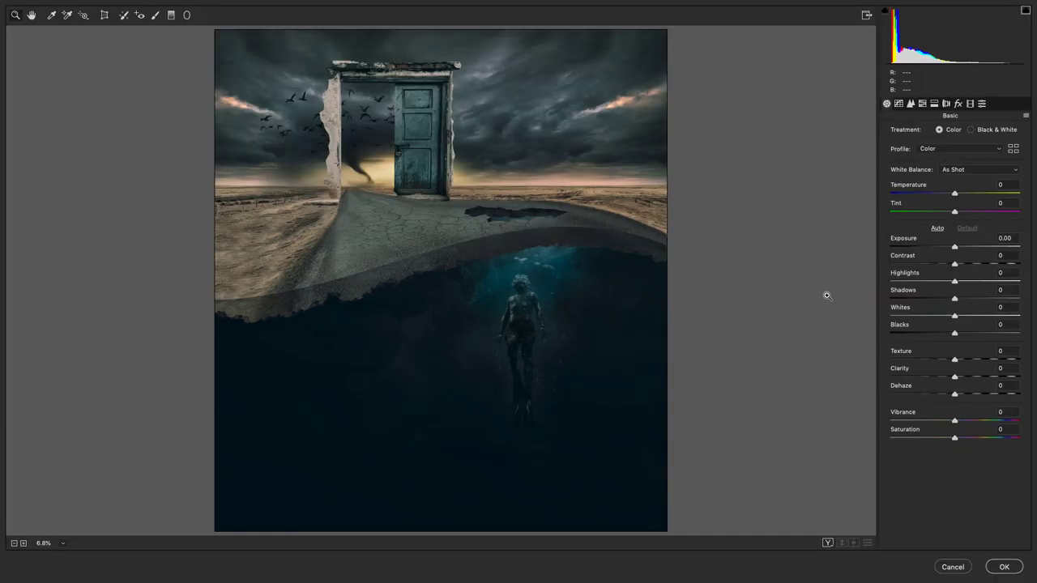
pyautogui.click(958, 103)
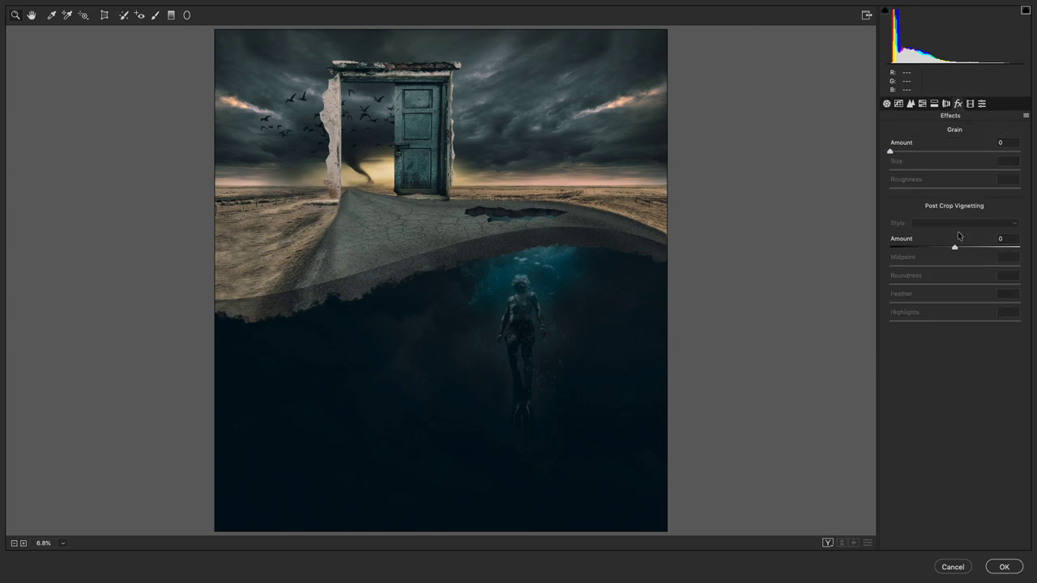
pyautogui.moveTo(955, 250); pyautogui.dragTo(931, 249)
# Draw a tilted elliptical radial filter over the road above its cut edge, hide its overlay and set Exposure to +0.50.
pyautogui.click(186, 15)
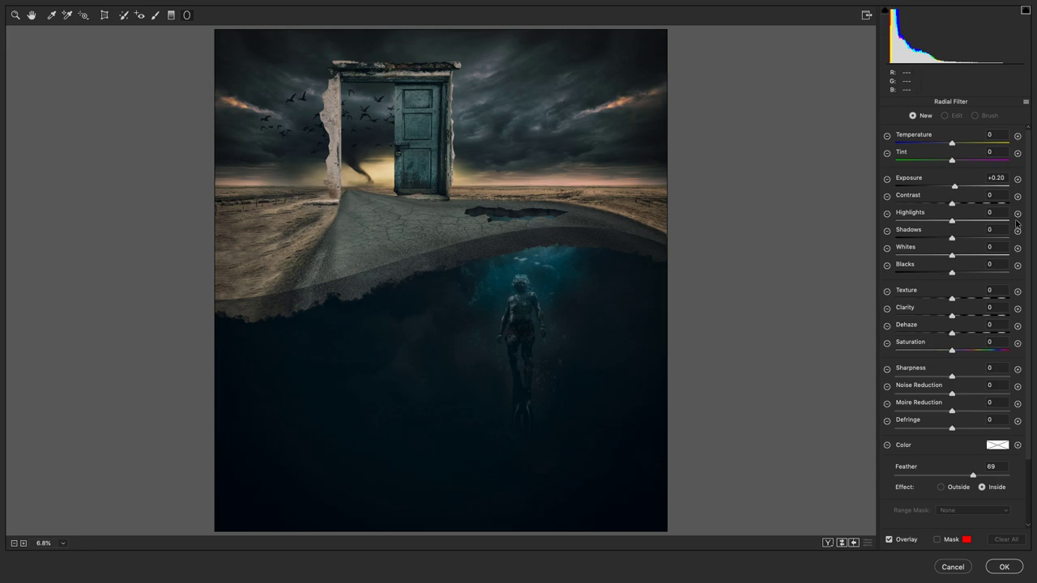
pyautogui.doubleClick(955, 187)
pyautogui.moveTo(376, 246); pyautogui.dragTo(465, 236)
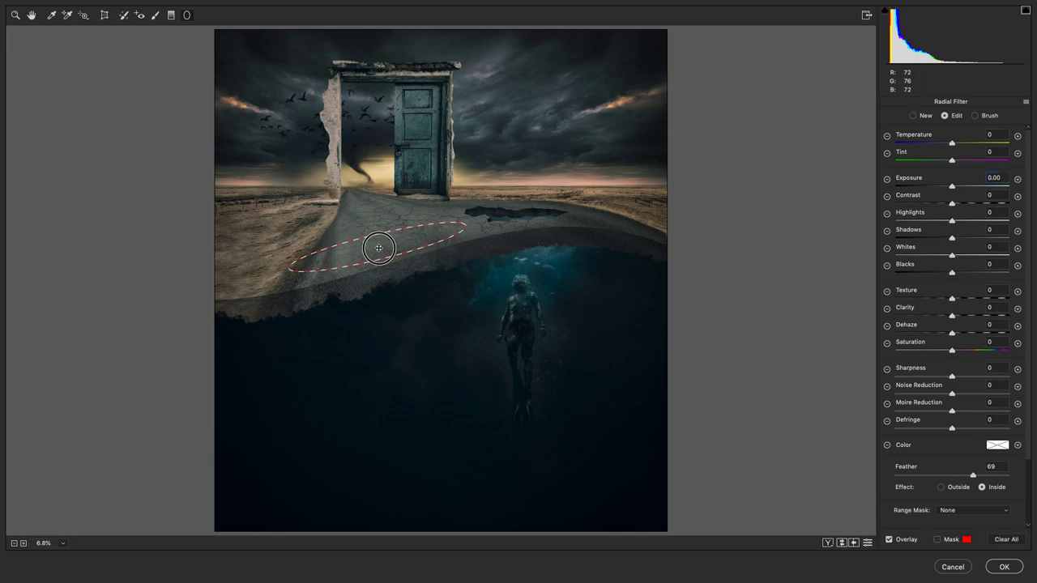
pyautogui.moveTo(378, 248); pyautogui.dragTo(383, 258)
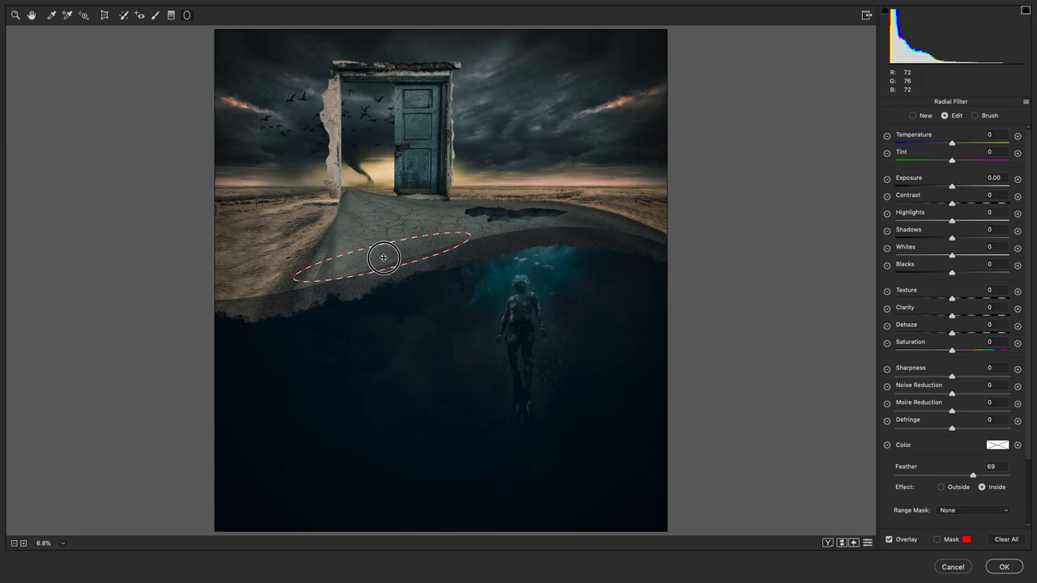
pyautogui.click(889, 540)
pyautogui.moveTo(952, 188); pyautogui.dragTo(959, 187)
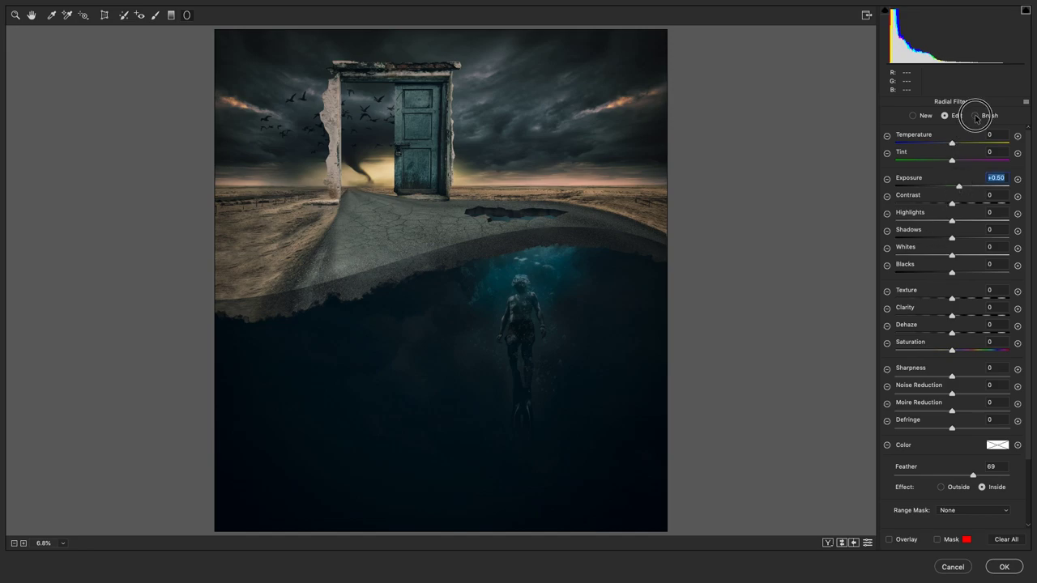
# Erase the road filter's mask below the cut edge with its brush, hide the mask preview and set Exposure to +0.60.
pyautogui.click(975, 116)
pyautogui.click(937, 539)
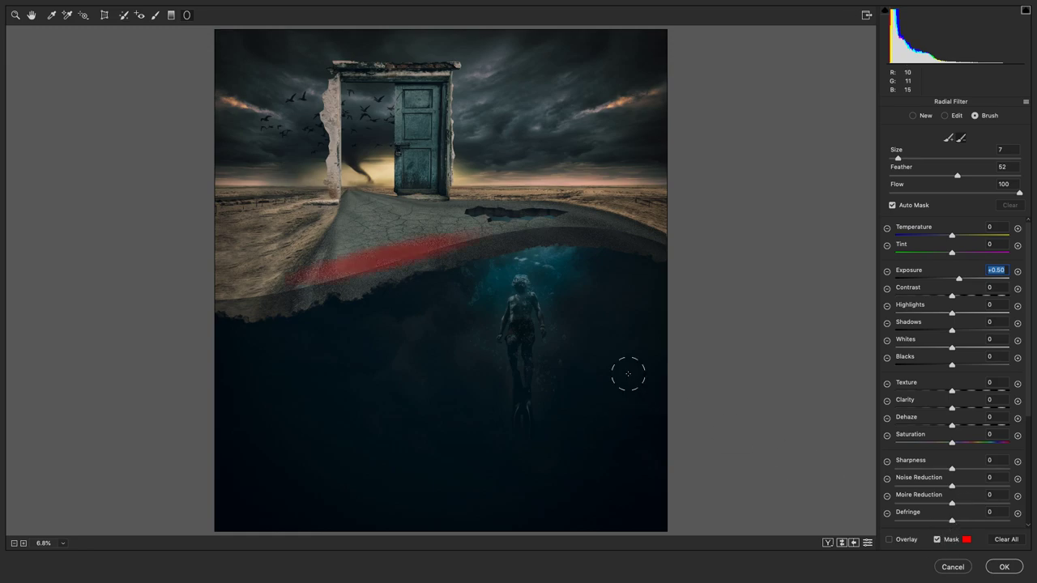
pyautogui.moveTo(471, 276)
pyautogui.mouseDown()
pyautogui.moveTo(478, 254)
pyautogui.moveTo(300, 303)
pyautogui.mouseUp()
pyautogui.click(937, 539)
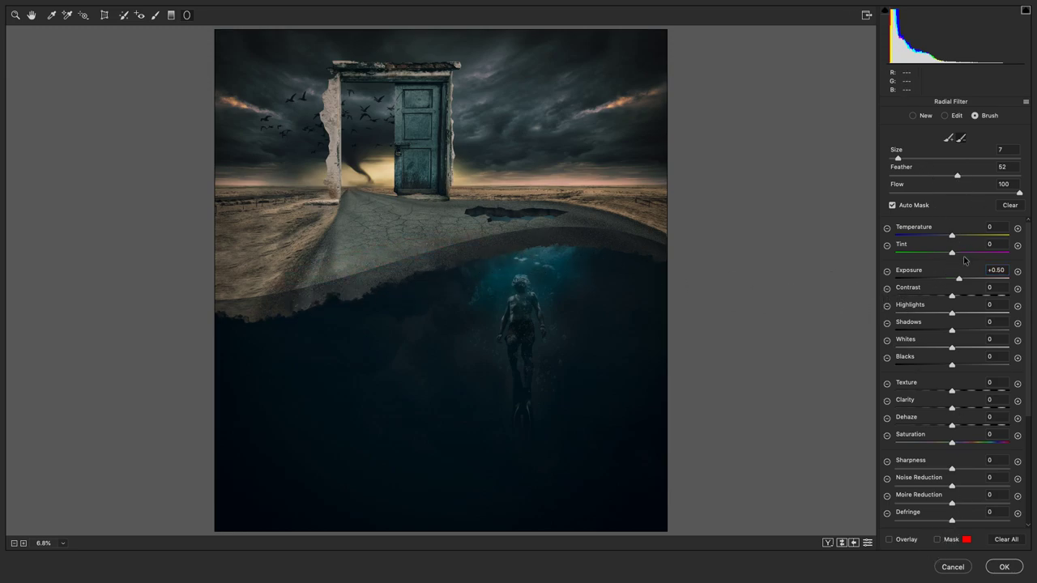
pyautogui.moveTo(961, 281); pyautogui.dragTo(960, 280)
pyautogui.click(944, 115)
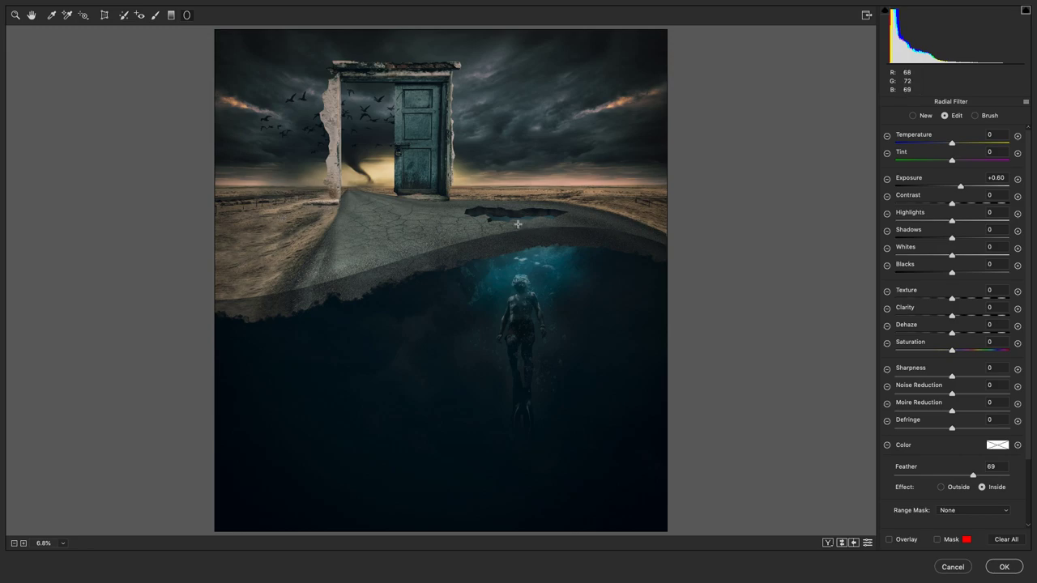
# Draw a flat elliptical radial filter around the hole in the road, show its overlay and widen it past both ends of the hole.
pyautogui.moveTo(509, 219)
pyautogui.mouseDown()
pyautogui.moveTo(500, 215)
pyautogui.moveTo(541, 224)
pyautogui.mouseUp()
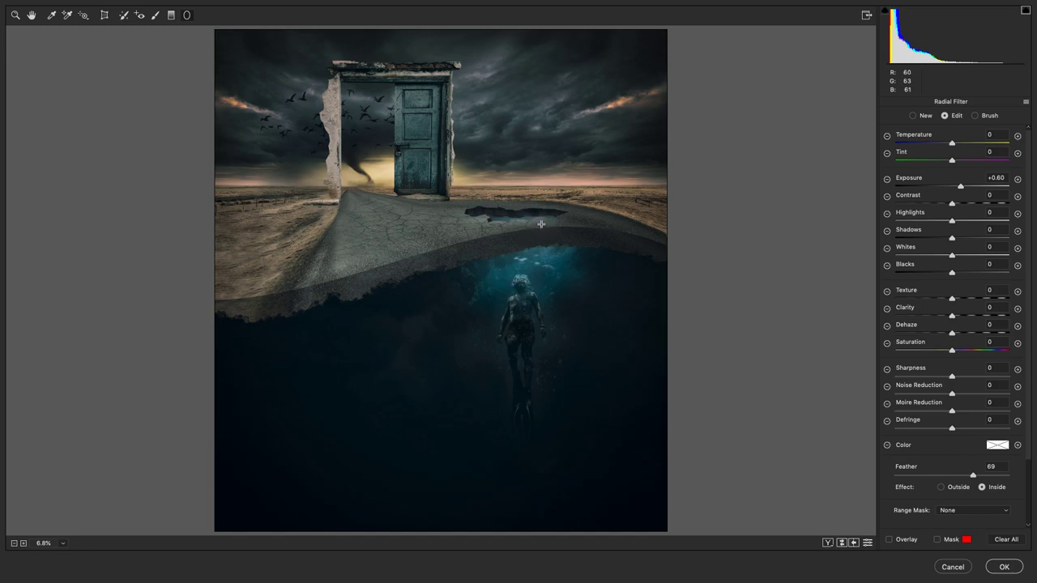
pyautogui.click(890, 539)
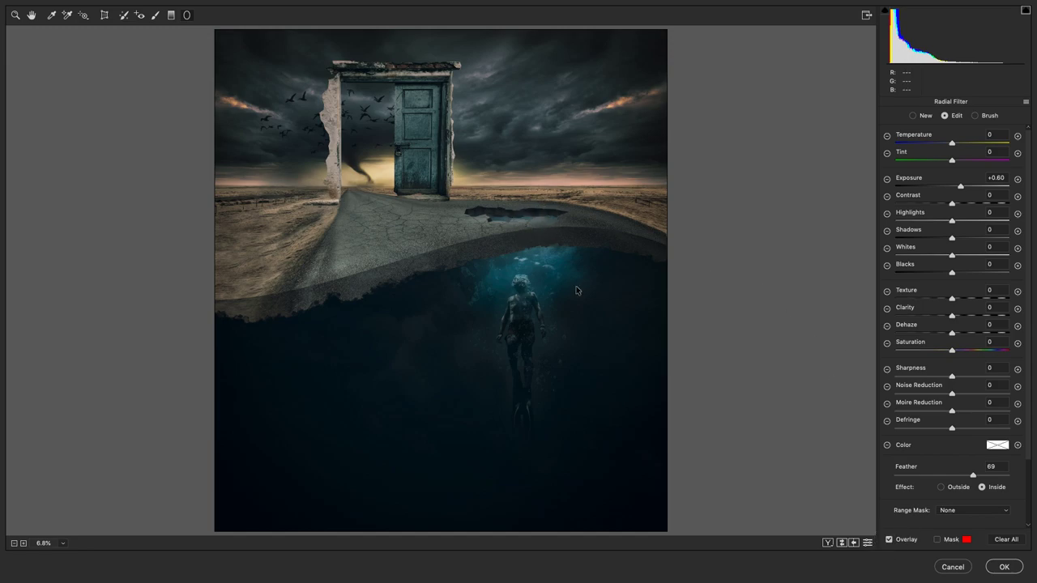
pyautogui.click(513, 204)
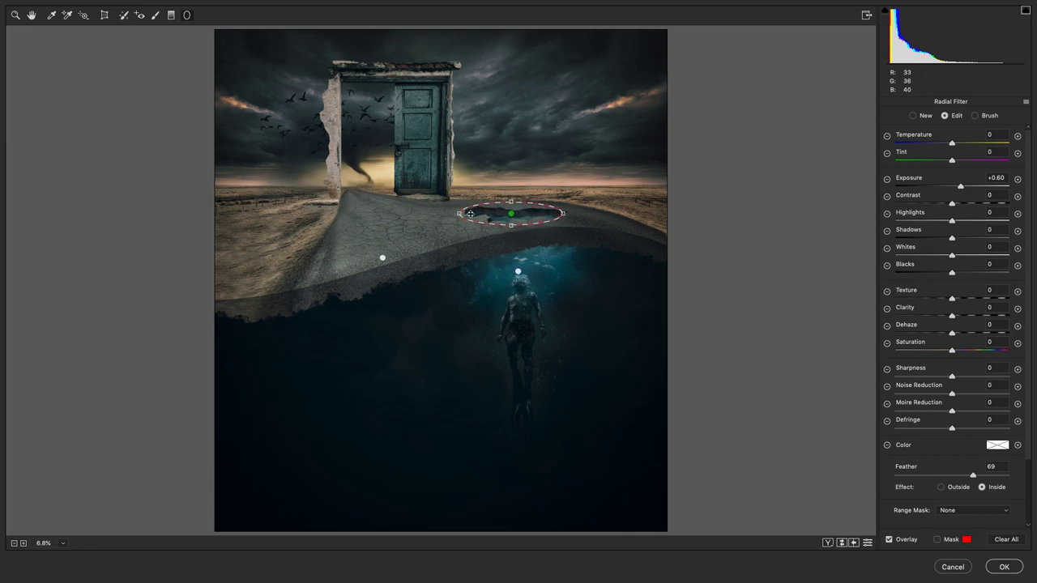
pyautogui.moveTo(459, 214); pyautogui.dragTo(441, 214)
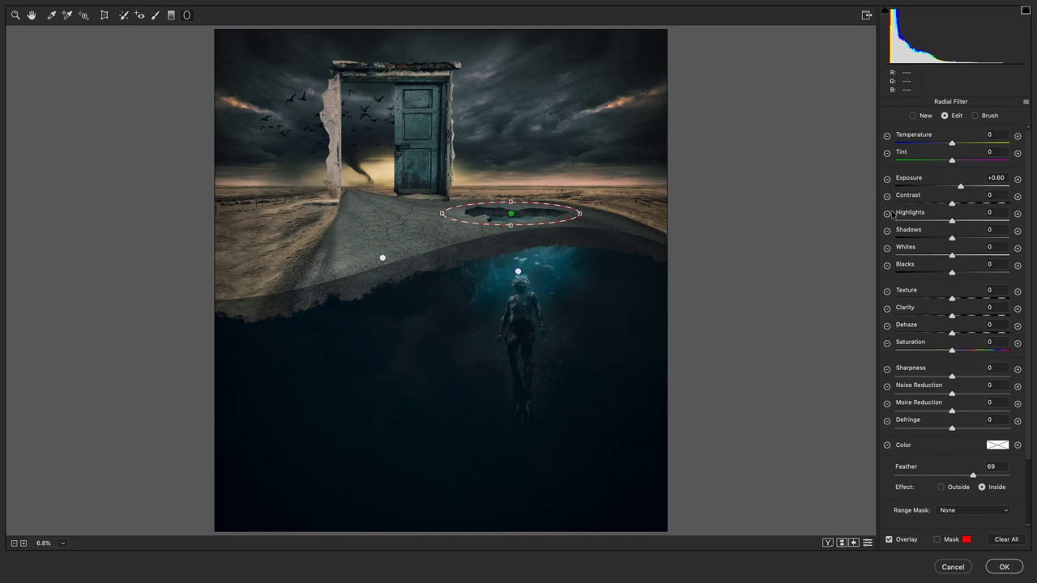
# Erase the hole filter's mask around the hole's edges with a size 2 brush and set Exposure to +0.70.
pyautogui.click(978, 116)
pyautogui.click(937, 539)
pyautogui.click(888, 540)
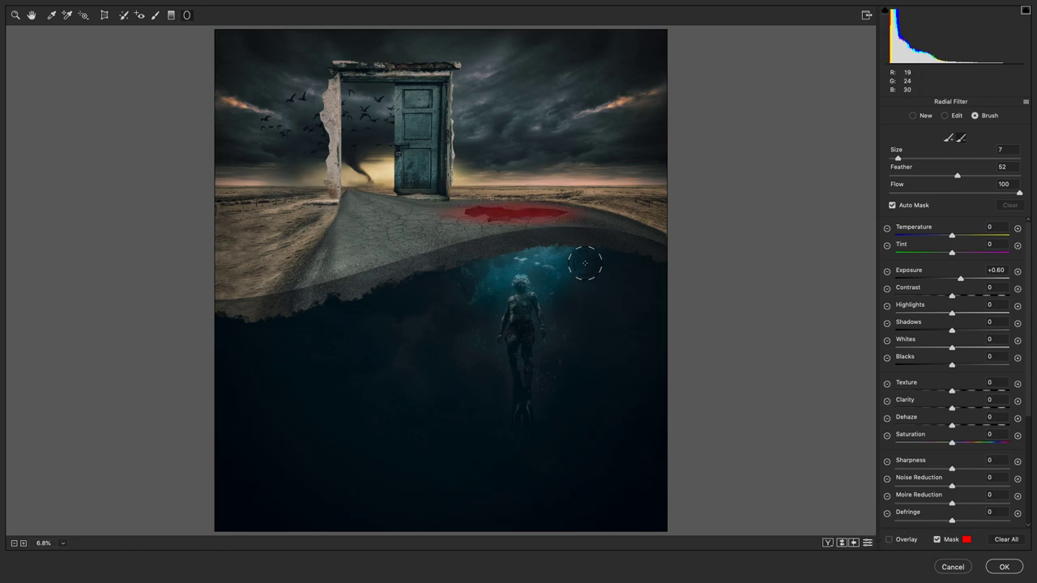
pyautogui.press('[')
pyautogui.click(583, 219)
pyautogui.moveTo(449, 218)
pyautogui.mouseDown()
pyautogui.moveTo(460, 232)
pyautogui.moveTo(537, 224)
pyautogui.mouseUp()
pyautogui.click(937, 540)
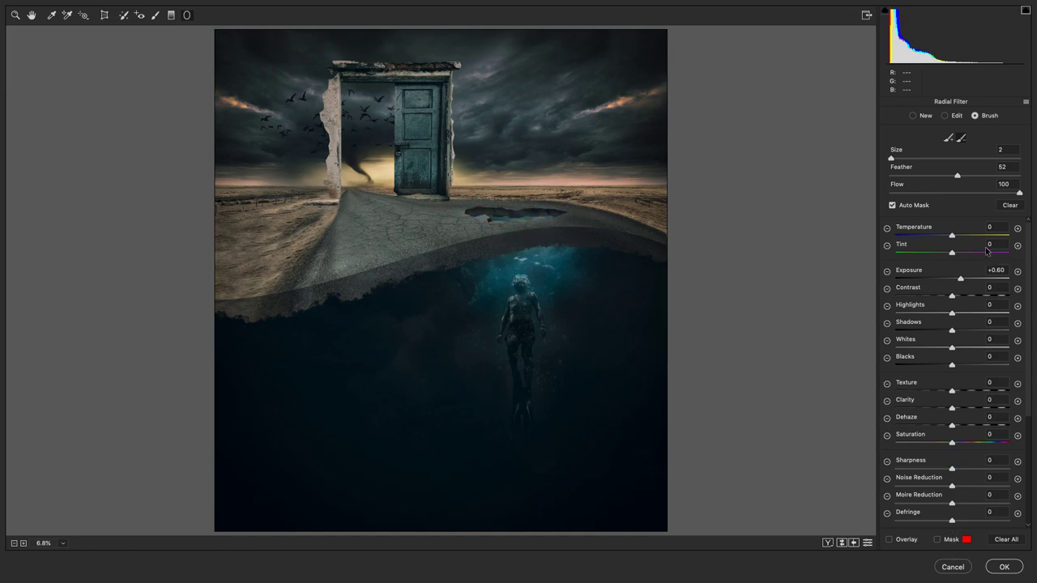
pyautogui.moveTo(961, 280); pyautogui.dragTo(961, 279)
pyautogui.moveTo(962, 280); pyautogui.dragTo(961, 279)
# Reselect the hole's radial filter, erase its mask over the dark inner wall and set Exposure to +0.75.
pyautogui.press('z')
pyautogui.moveTo(526, 211); pyautogui.dragTo(609, 224)
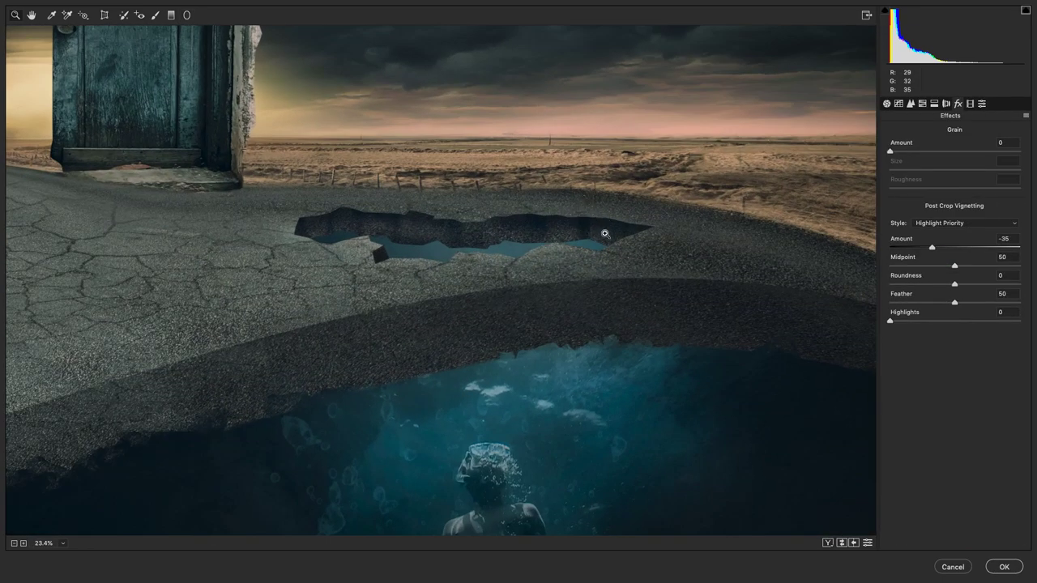
pyautogui.press('j')
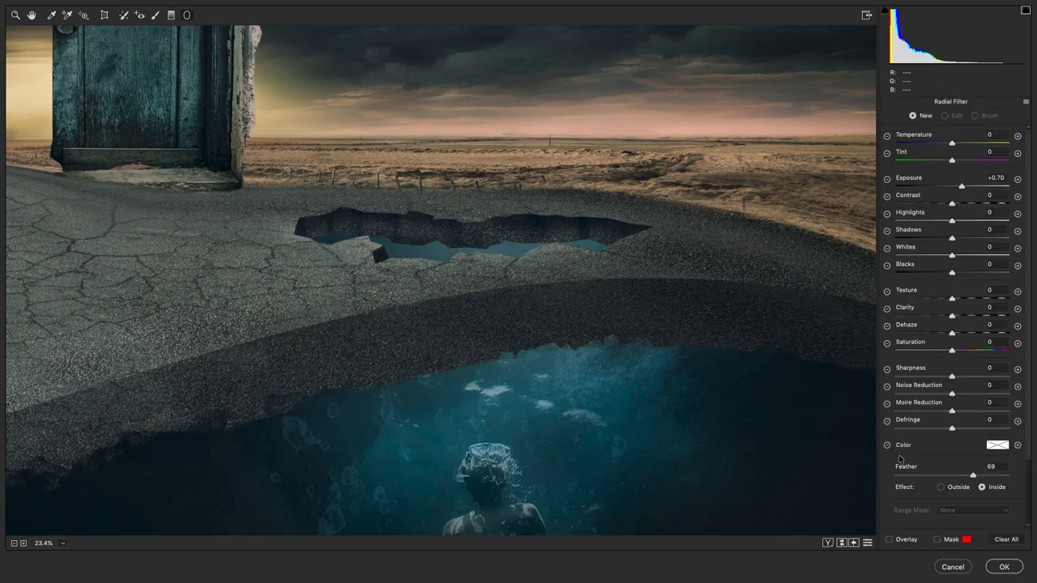
pyautogui.click(888, 540)
pyautogui.moveTo(455, 233); pyautogui.dragTo(691, 273)
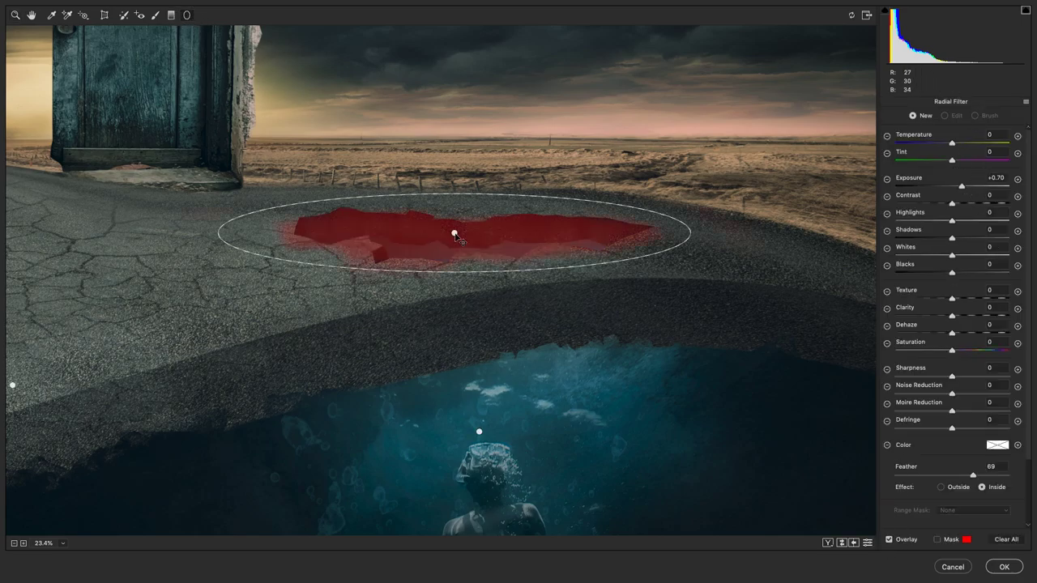
pyautogui.click(975, 117)
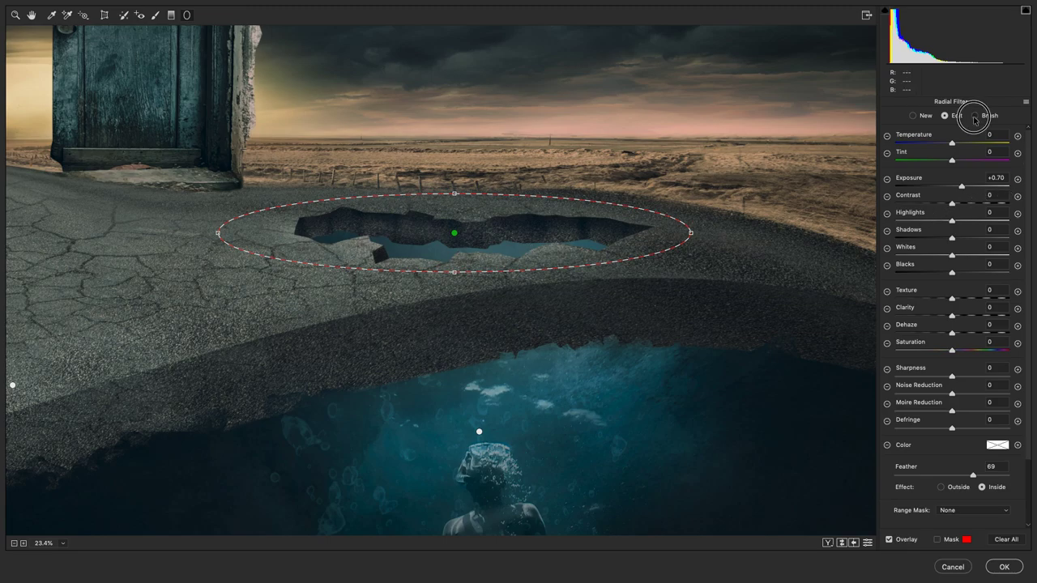
pyautogui.click(937, 539)
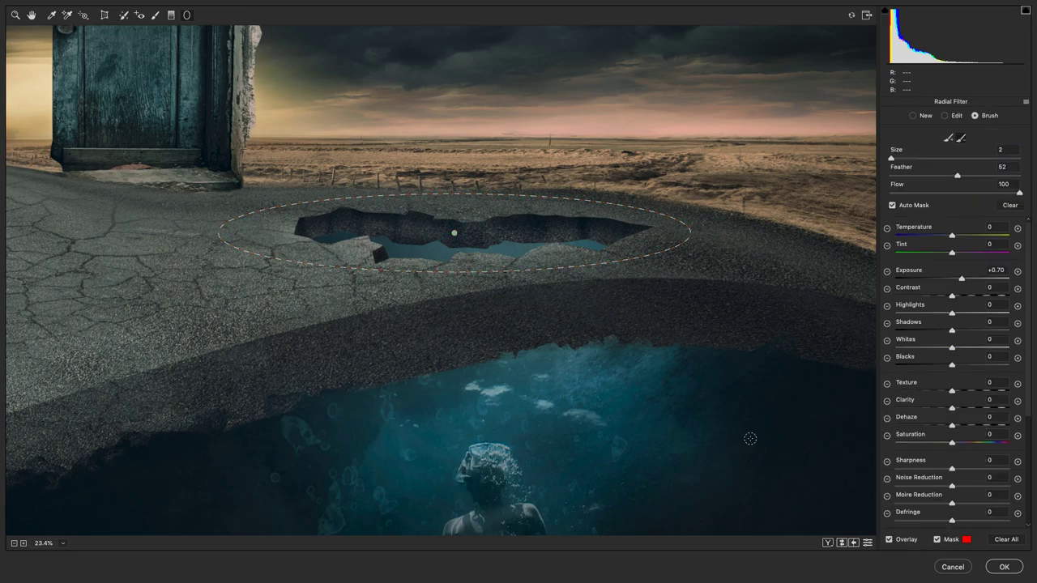
pyautogui.moveTo(589, 227)
pyautogui.mouseDown()
pyautogui.moveTo(525, 220)
pyautogui.moveTo(498, 230)
pyautogui.moveTo(630, 228)
pyautogui.moveTo(474, 239)
pyautogui.moveTo(453, 237)
pyautogui.moveTo(480, 230)
pyautogui.moveTo(419, 218)
pyautogui.moveTo(427, 223)
pyautogui.moveTo(399, 230)
pyautogui.moveTo(345, 219)
pyautogui.moveTo(312, 230)
pyautogui.moveTo(456, 237)
pyautogui.moveTo(347, 217)
pyautogui.moveTo(301, 228)
pyautogui.moveTo(476, 236)
pyautogui.moveTo(596, 229)
pyautogui.mouseUp()
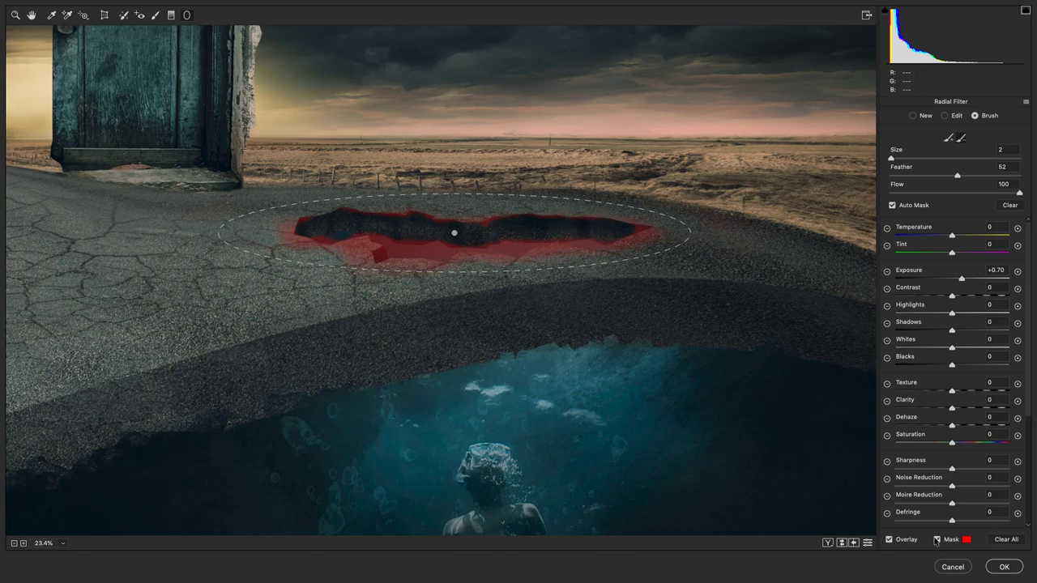
pyautogui.click(937, 539)
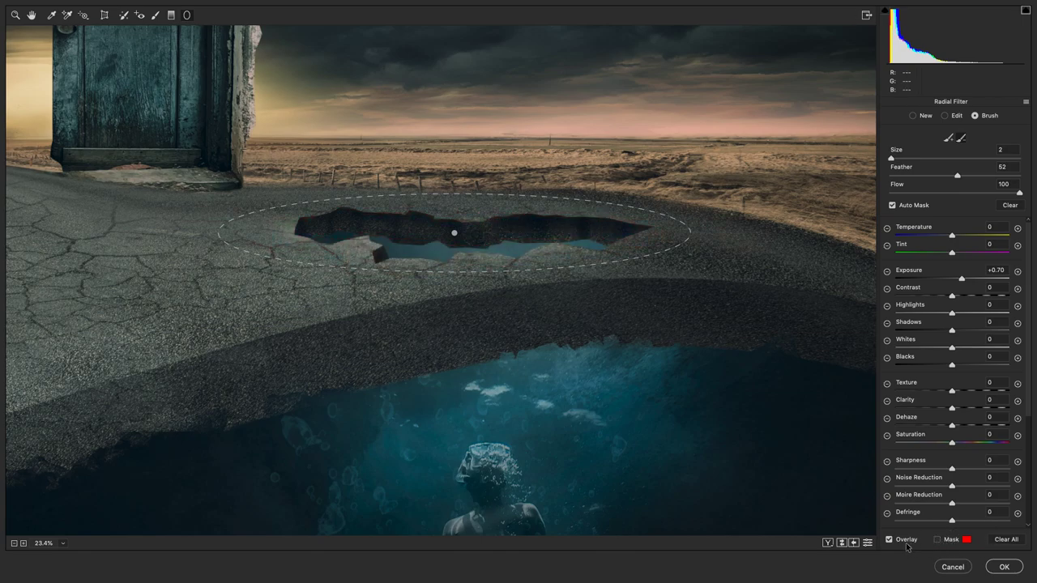
pyautogui.moveTo(961, 287); pyautogui.dragTo(963, 284)
pyautogui.hotkey('ctrl', '0')
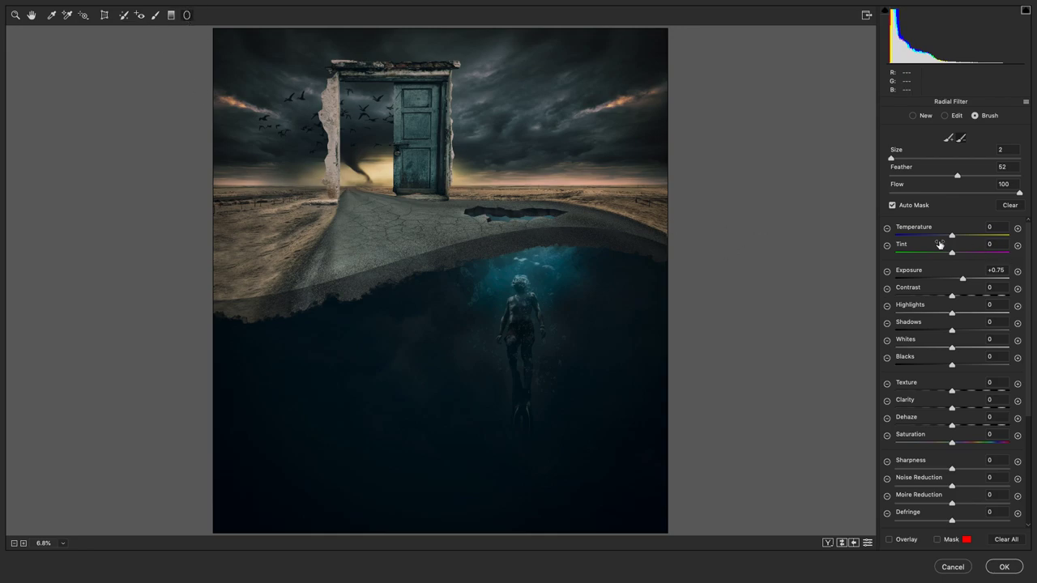
pyautogui.click(949, 115)
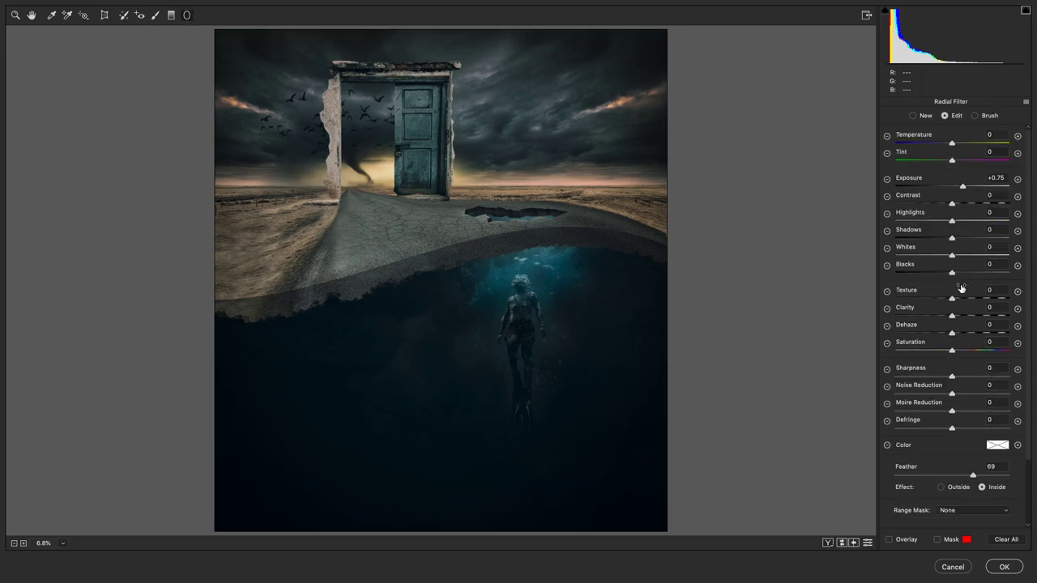
# Reset the local correction settings, draw a tilted elliptical radial filter over the sand left of the road and set Exposure to -0.85.
pyautogui.click(1025, 101)
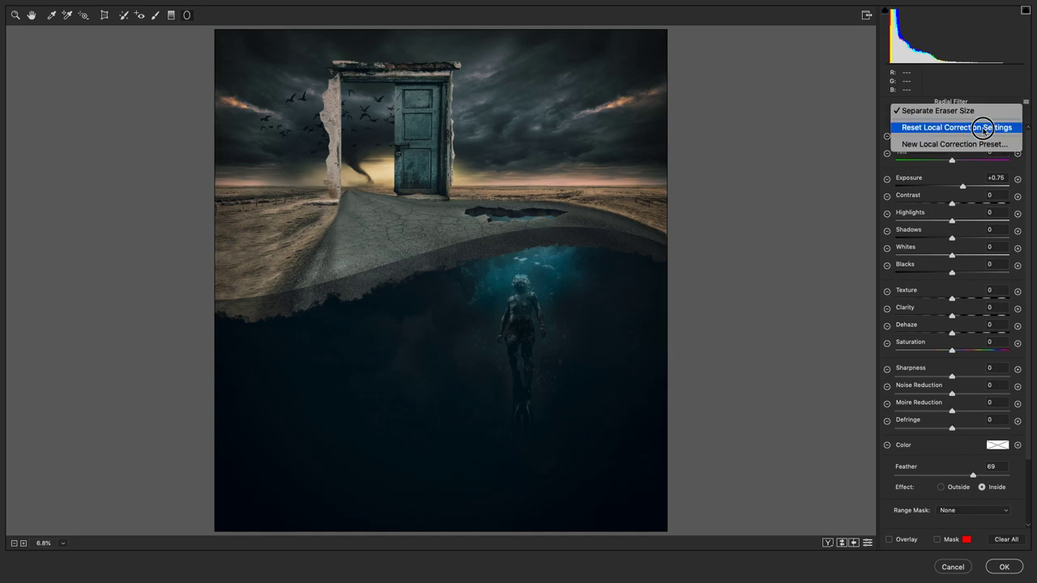
pyautogui.click(982, 127)
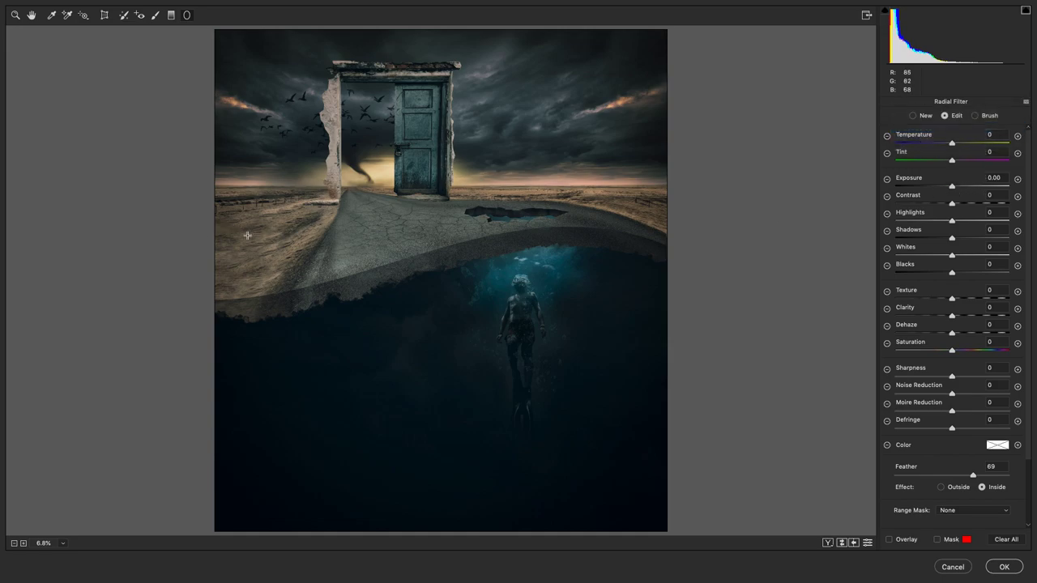
pyautogui.click(889, 539)
pyautogui.moveTo(299, 236); pyautogui.dragTo(341, 230)
pyautogui.moveTo(247, 236); pyautogui.dragTo(255, 242)
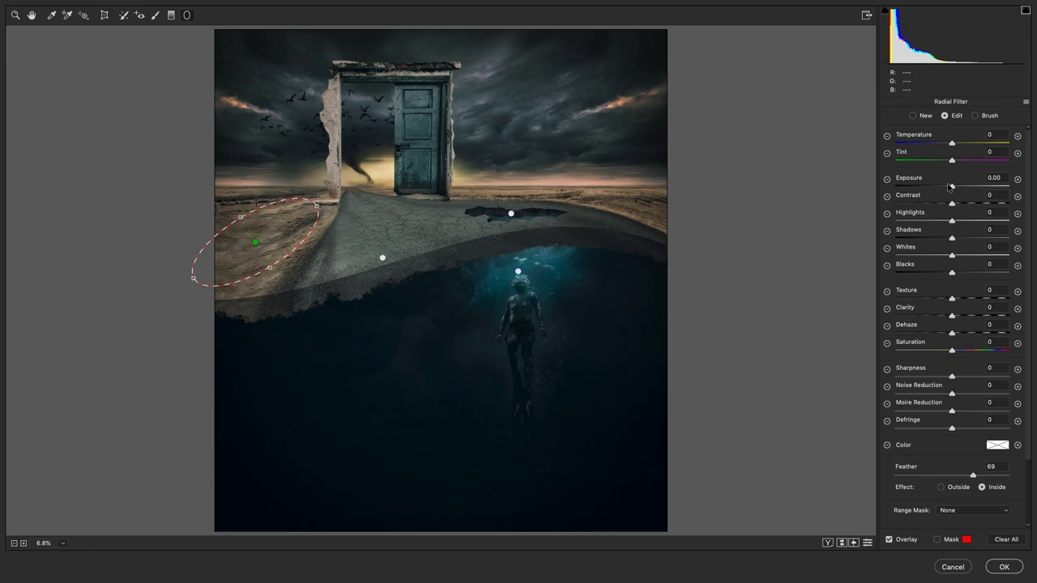
pyautogui.click(889, 539)
pyautogui.moveTo(952, 187); pyautogui.dragTo(939, 188)
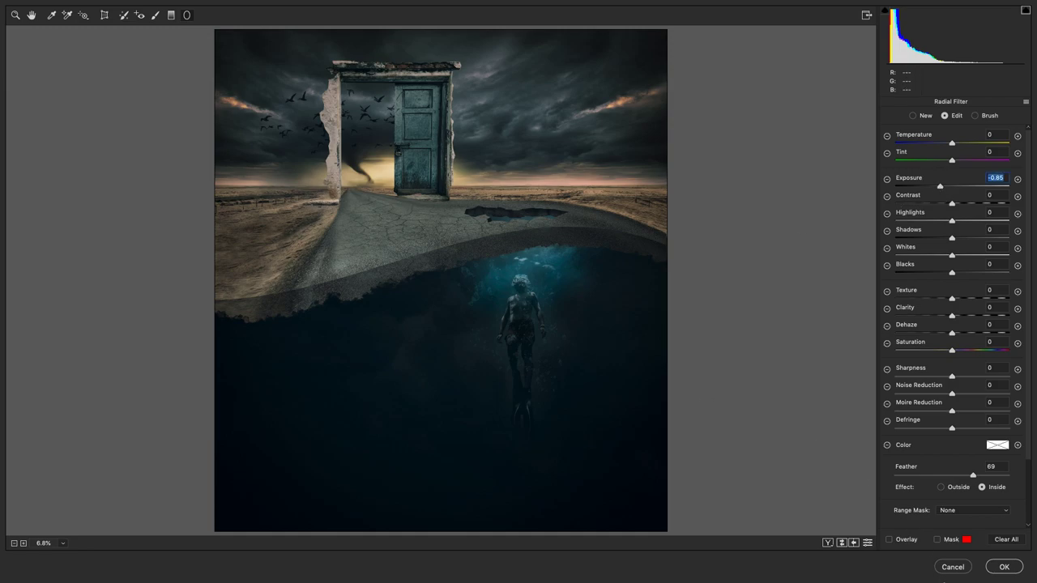
# Enlarge the sand filter's ellipse, shift it toward the image's left edge and brush its mask away along the horizon.
pyautogui.click(890, 540)
pyautogui.moveTo(241, 217); pyautogui.dragTo(199, 210)
pyautogui.moveTo(285, 267); pyautogui.dragTo(244, 241)
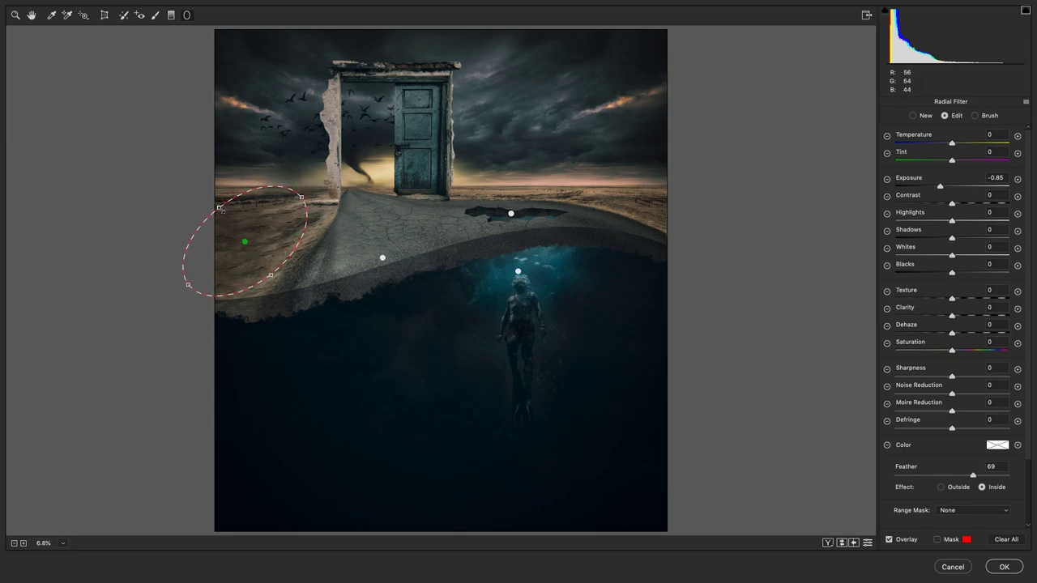
pyautogui.moveTo(221, 209)
pyautogui.mouseDown()
pyautogui.moveTo(266, 232)
pyautogui.moveTo(204, 209)
pyautogui.moveTo(211, 218)
pyautogui.mouseUp()
pyautogui.click(984, 116)
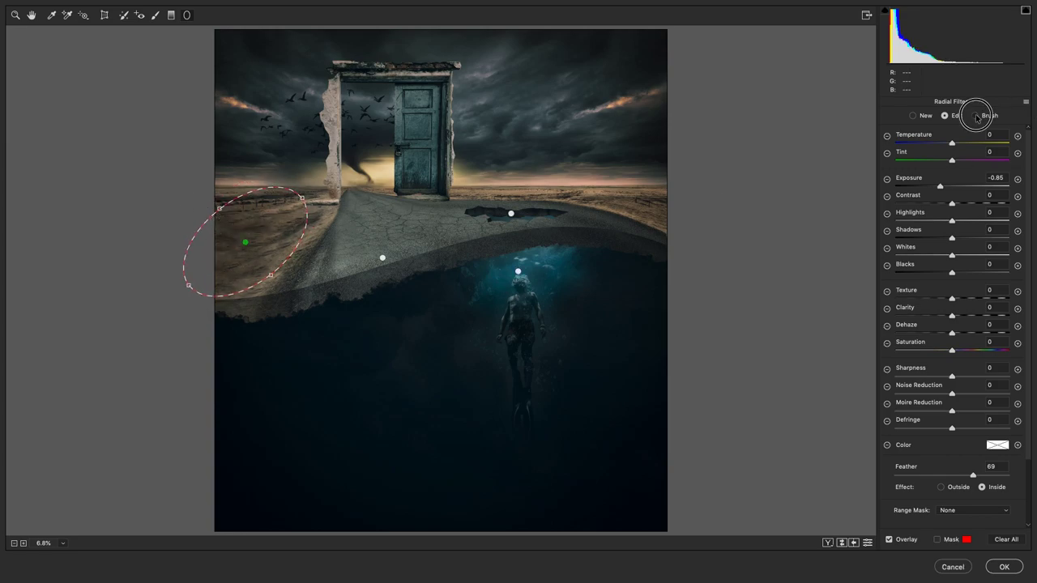
pyautogui.moveTo(296, 192); pyautogui.dragTo(241, 195)
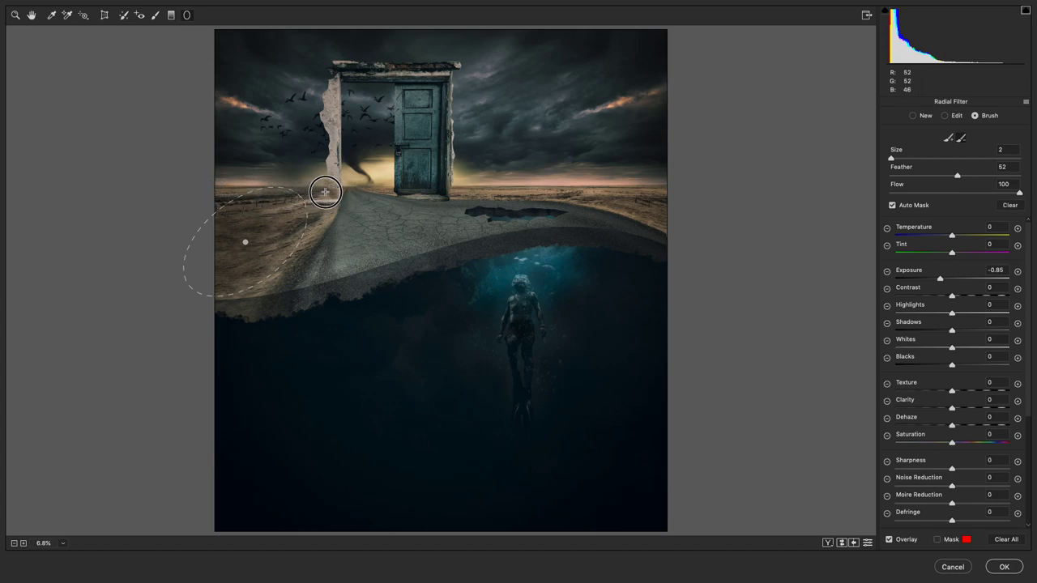
# Add a radial filter with reset settings over the road in front of the door and set its Exposure to +0.30.
pyautogui.click(32, 17)
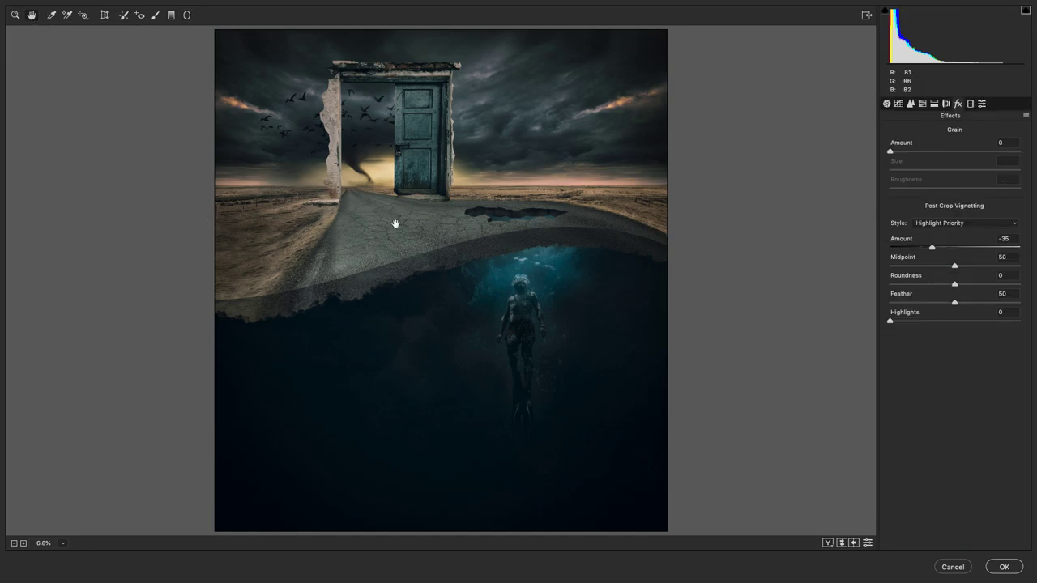
pyautogui.click(187, 15)
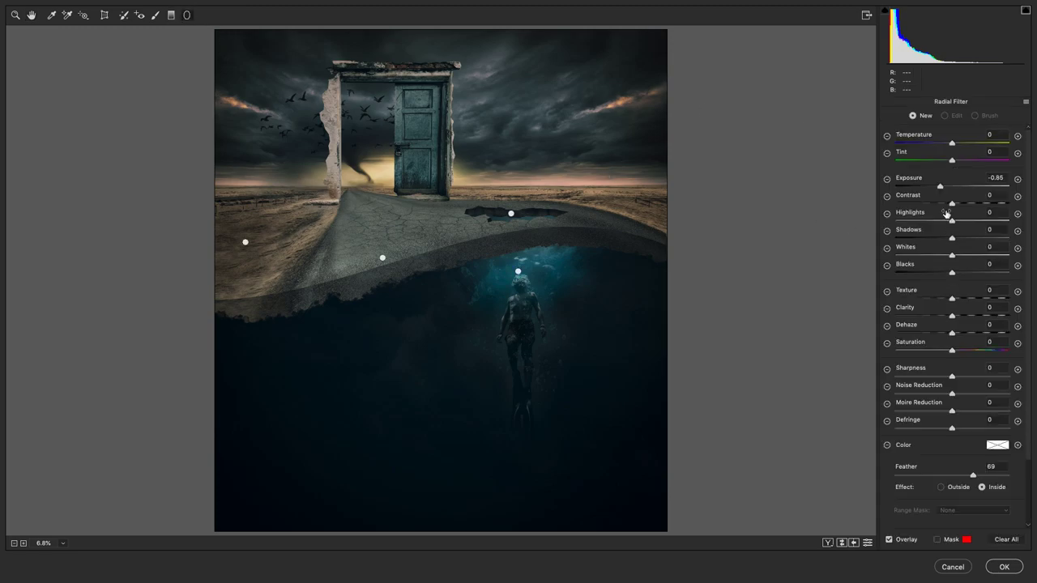
pyautogui.click(1027, 106)
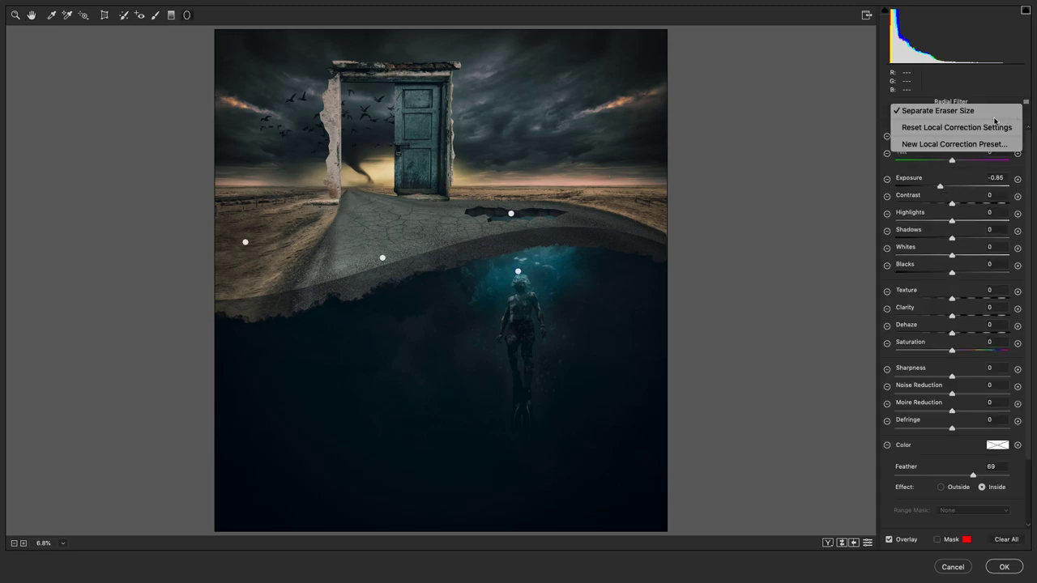
pyautogui.click(988, 128)
pyautogui.moveTo(384, 214)
pyautogui.mouseDown()
pyautogui.moveTo(441, 232)
pyautogui.moveTo(394, 216)
pyautogui.mouseUp()
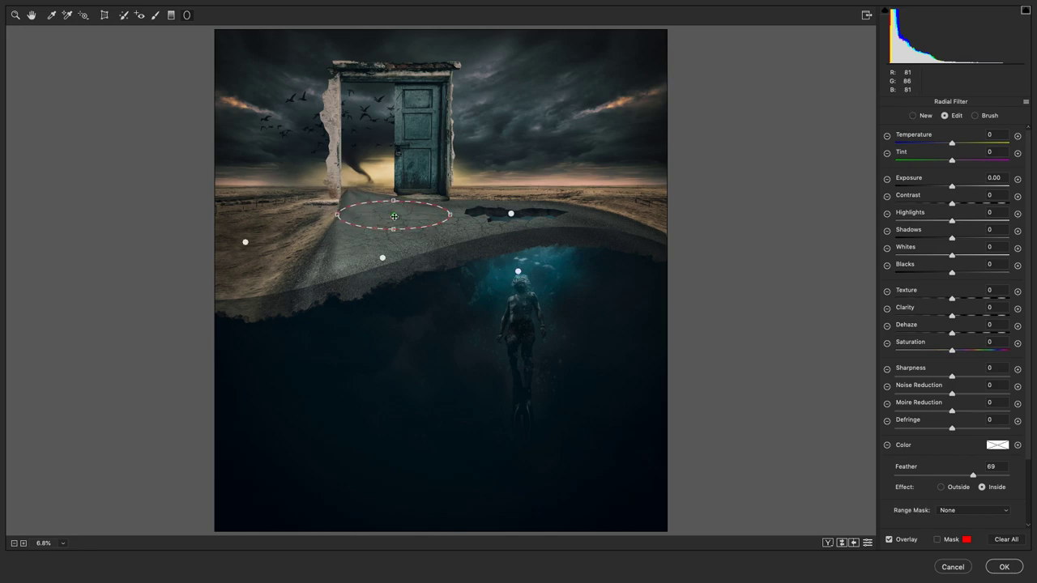
pyautogui.click(888, 539)
pyautogui.moveTo(951, 188); pyautogui.dragTo(956, 188)
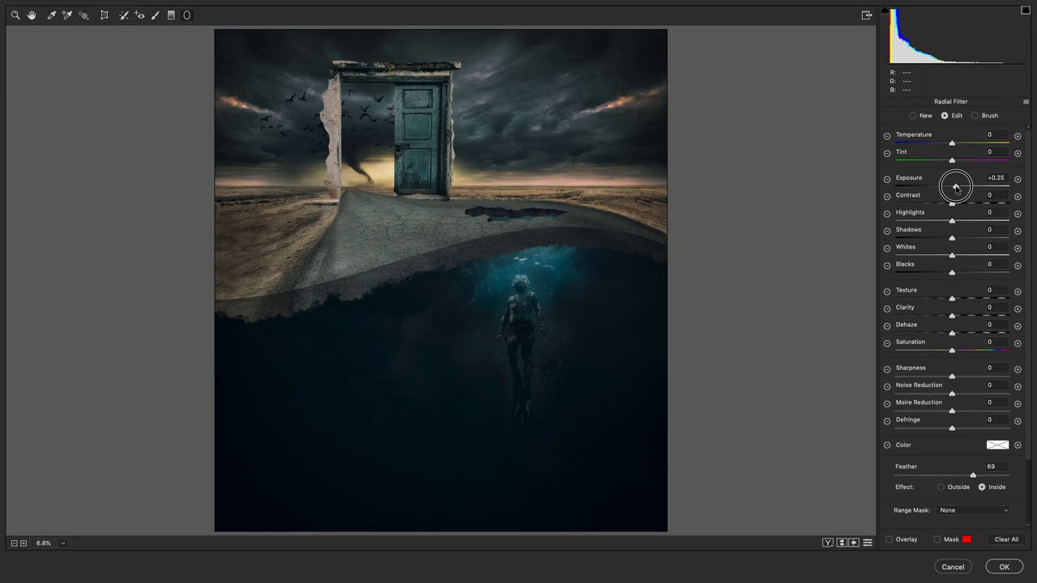
pyautogui.moveTo(956, 188); pyautogui.dragTo(955, 187)
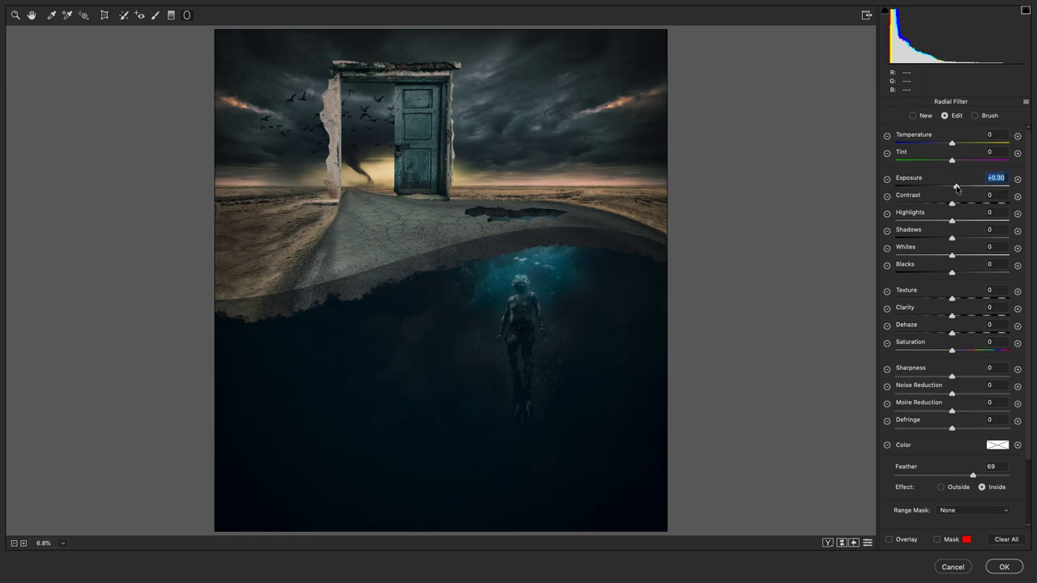
# Paint down the left side of the door frame with a size 2 Adjustment Brush and set its Exposure to -0.50.
pyautogui.click(155, 14)
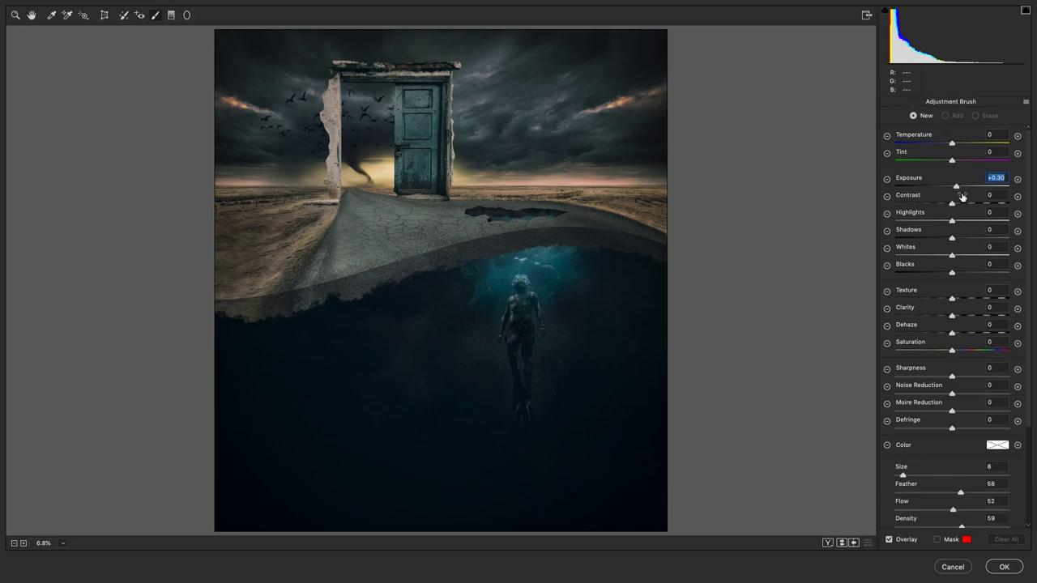
pyautogui.moveTo(957, 188); pyautogui.dragTo(947, 186)
pyautogui.press('[')
pyautogui.press('[')
pyautogui.press('[')
pyautogui.press('[')
pyautogui.press('[')
pyautogui.press('[')
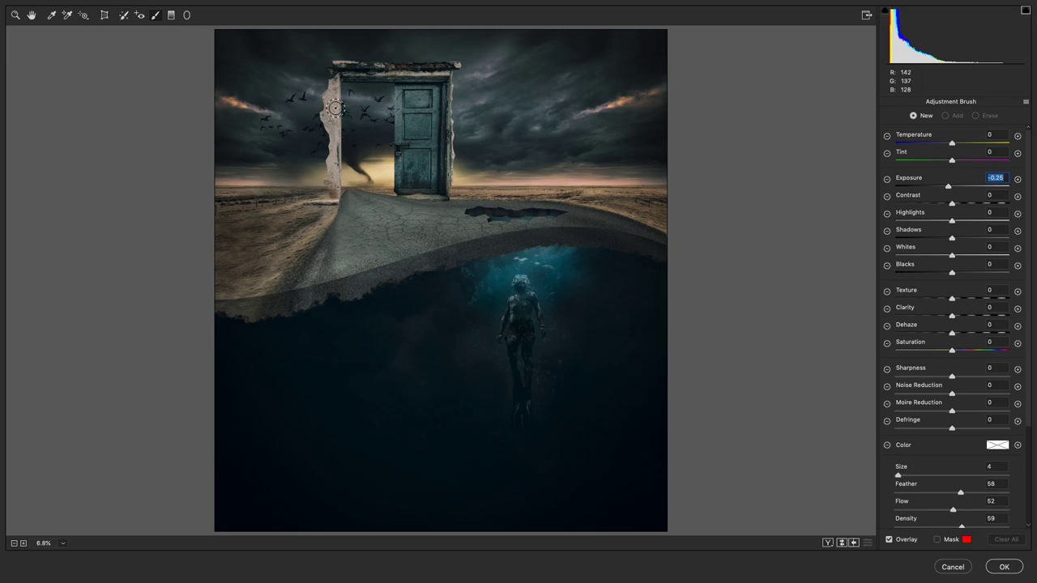
pyautogui.click(334, 91)
pyautogui.moveTo(334, 91)
pyautogui.mouseDown()
pyautogui.moveTo(333, 122)
pyautogui.moveTo(331, 93)
pyautogui.moveTo(331, 194)
pyautogui.moveTo(336, 90)
pyautogui.moveTo(337, 204)
pyautogui.mouseUp()
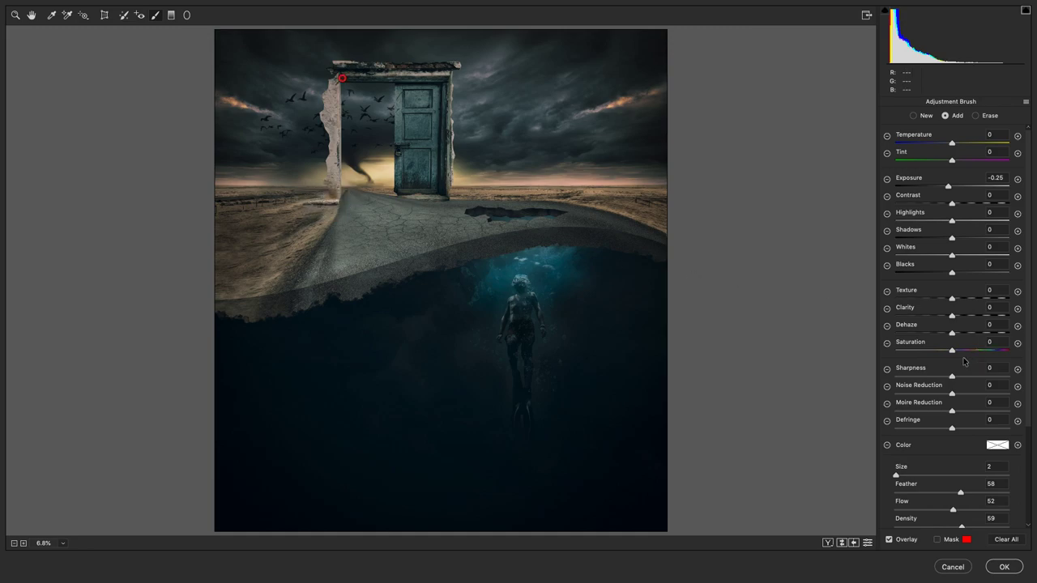
pyautogui.moveTo(946, 187)
pyautogui.mouseDown()
pyautogui.moveTo(931, 186)
pyautogui.moveTo(945, 186)
pyautogui.mouseUp()
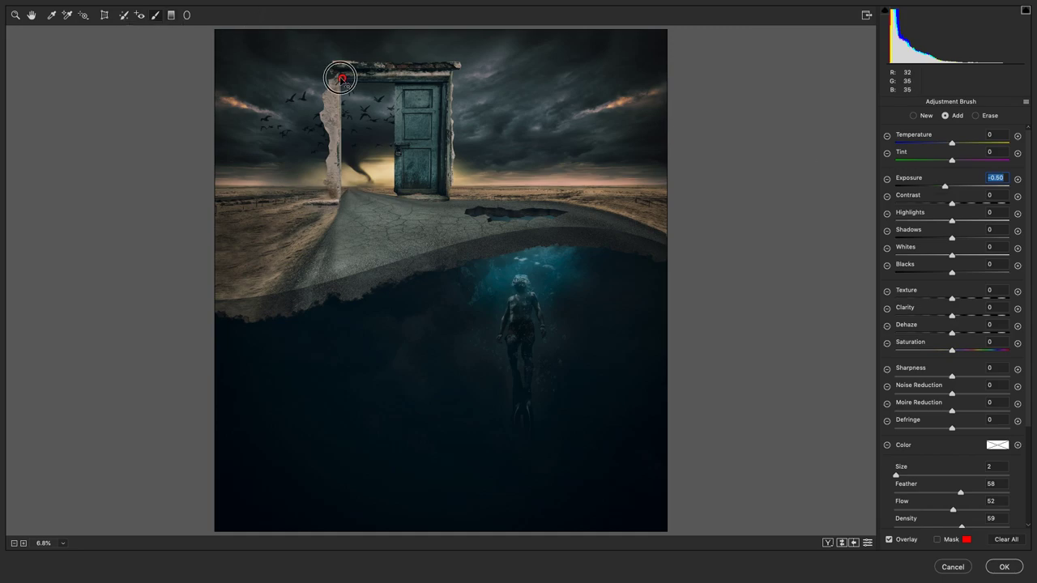
# Delete the brush adjustment on the left door frame and apply the Camera Raw filter to the layer.
pyautogui.press('Delete')
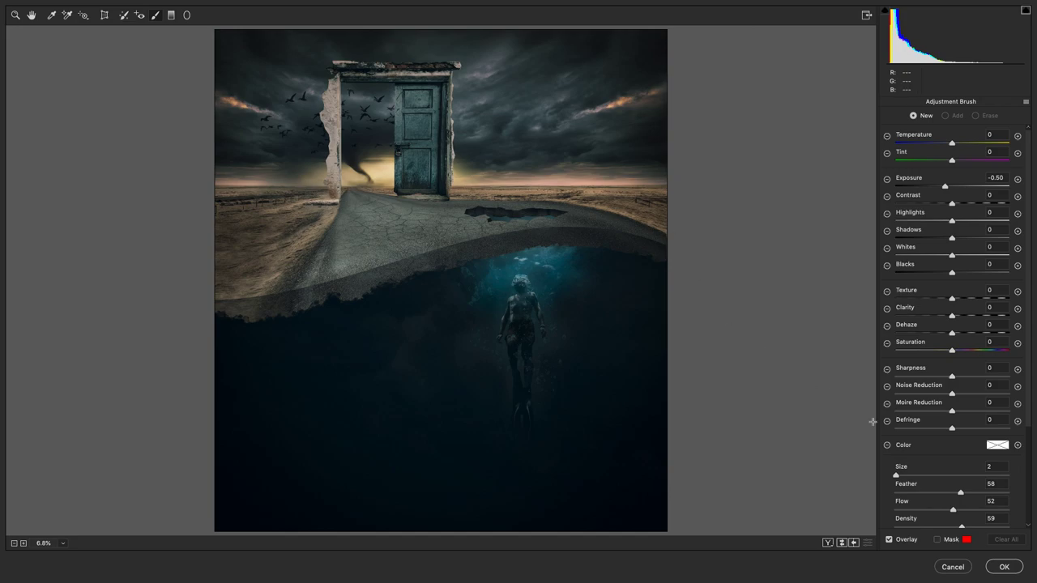
pyautogui.press('Return')
# Crop thin strips off the left and right sides of the composite, keeping its full height and a width of about 48.9 in.
pyautogui.moveTo(608, 323); pyautogui.dragTo(600, 323)
pyautogui.moveTo(600, 323); pyautogui.dragTo(601, 322)
pyautogui.moveTo(220, 321); pyautogui.dragTo(220, 324)
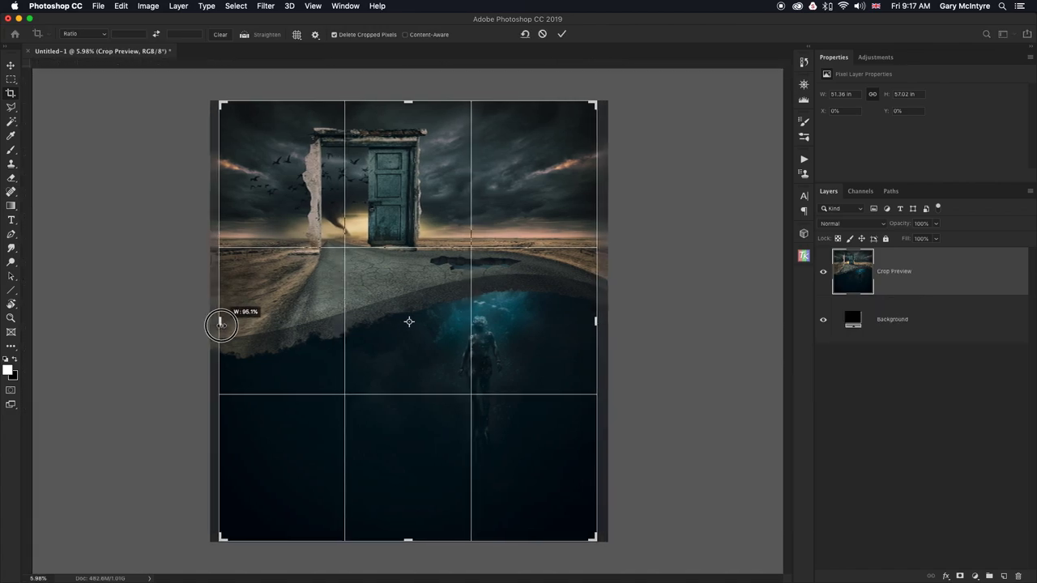
pyautogui.doubleClick(498, 308)
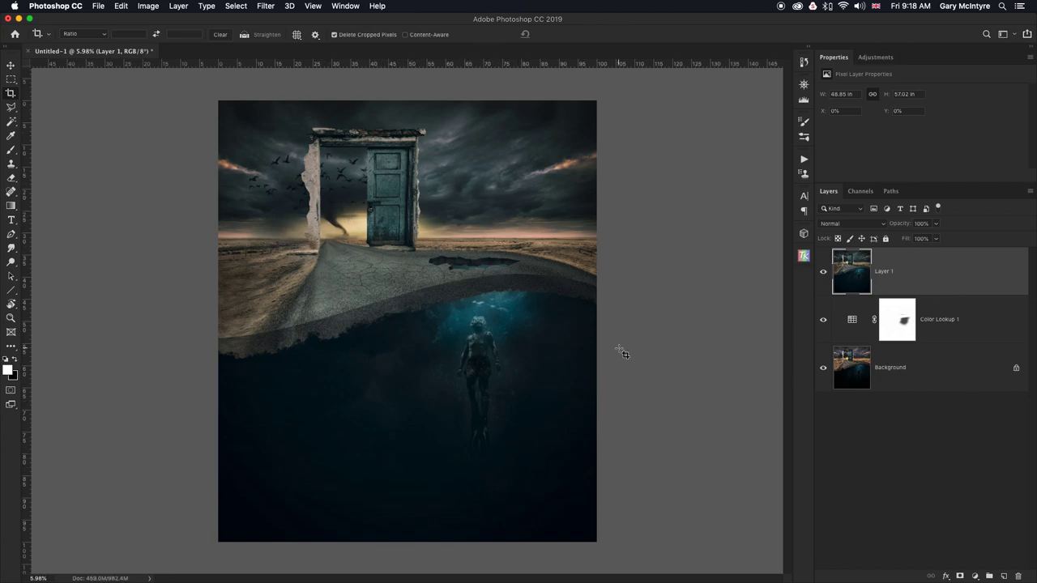
# Clone grass over the dark debris below the left pillar's base with the Clone Stamp, using 53% and 18% opacity.
pyautogui.press('z')
pyautogui.moveTo(303, 254); pyautogui.dragTo(391, 259)
pyautogui.press('c')
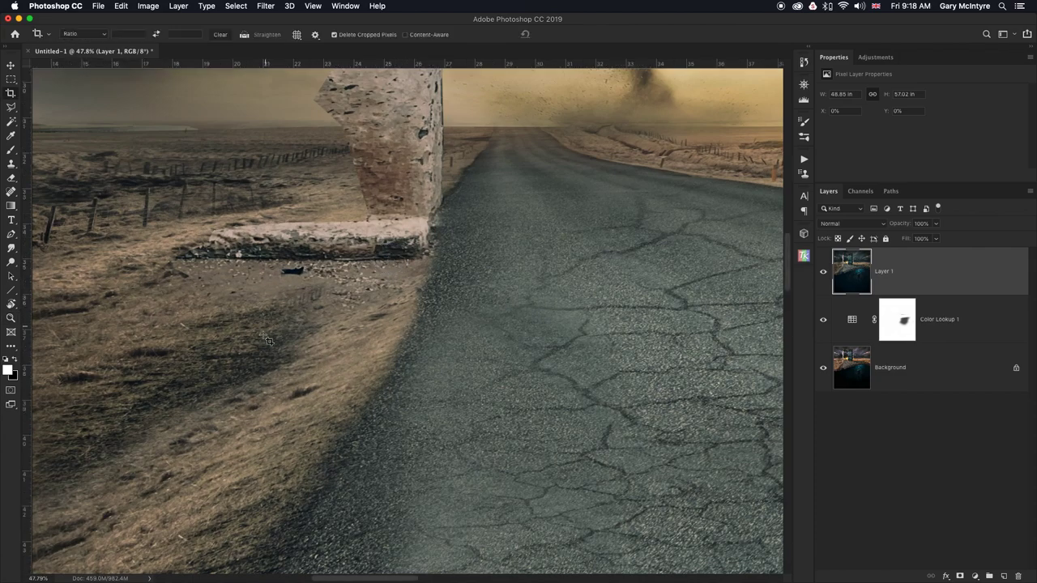
pyautogui.click(11, 165)
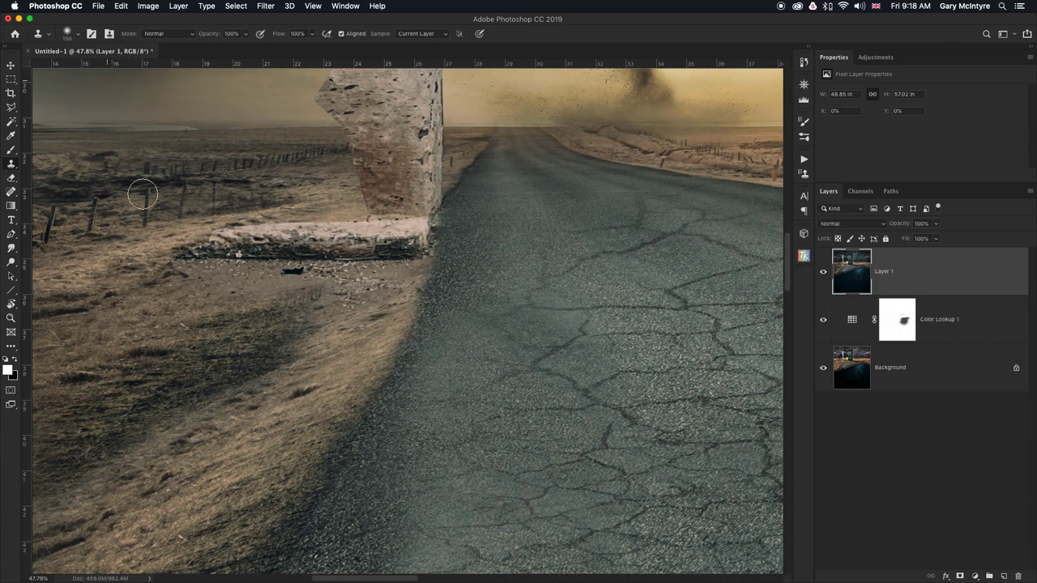
pyautogui.click(246, 35)
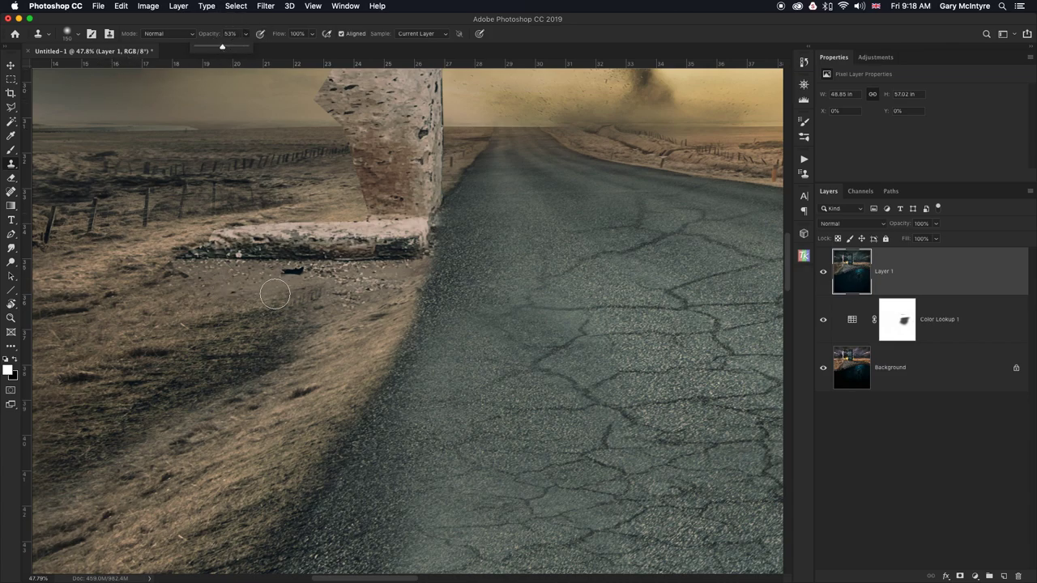
pyautogui.keyDown('alt'); pyautogui.click(168, 313); pyautogui.keyUp('alt')
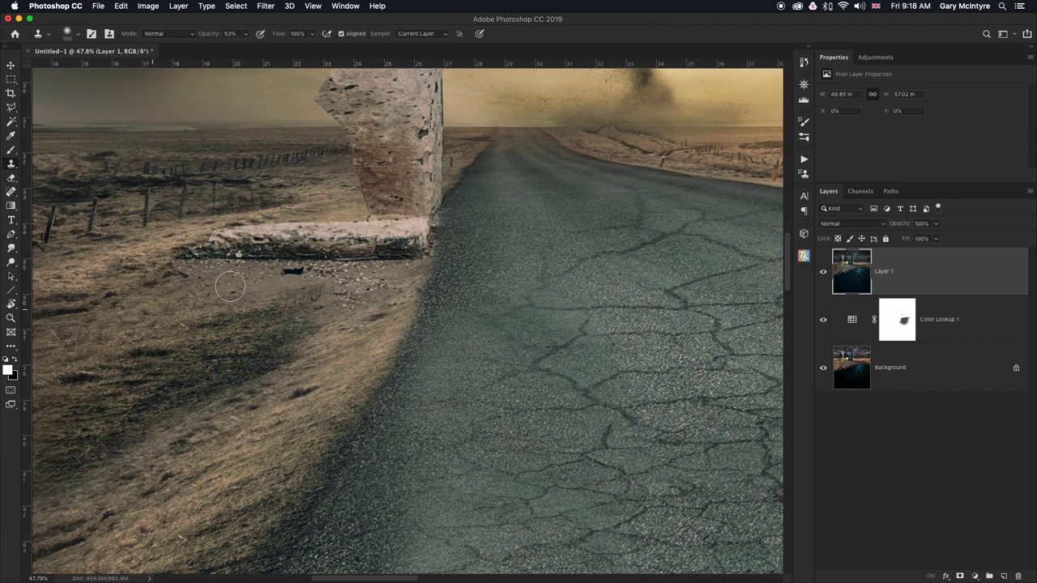
pyautogui.moveTo(221, 287)
pyautogui.mouseDown()
pyautogui.moveTo(197, 278)
pyautogui.moveTo(253, 265)
pyautogui.moveTo(270, 280)
pyautogui.moveTo(331, 269)
pyautogui.moveTo(231, 290)
pyautogui.moveTo(163, 291)
pyautogui.moveTo(170, 275)
pyautogui.moveTo(105, 292)
pyautogui.moveTo(101, 271)
pyautogui.moveTo(141, 257)
pyautogui.moveTo(89, 268)
pyautogui.moveTo(154, 254)
pyautogui.moveTo(54, 289)
pyautogui.mouseUp()
pyautogui.press('1')
pyautogui.press('8')
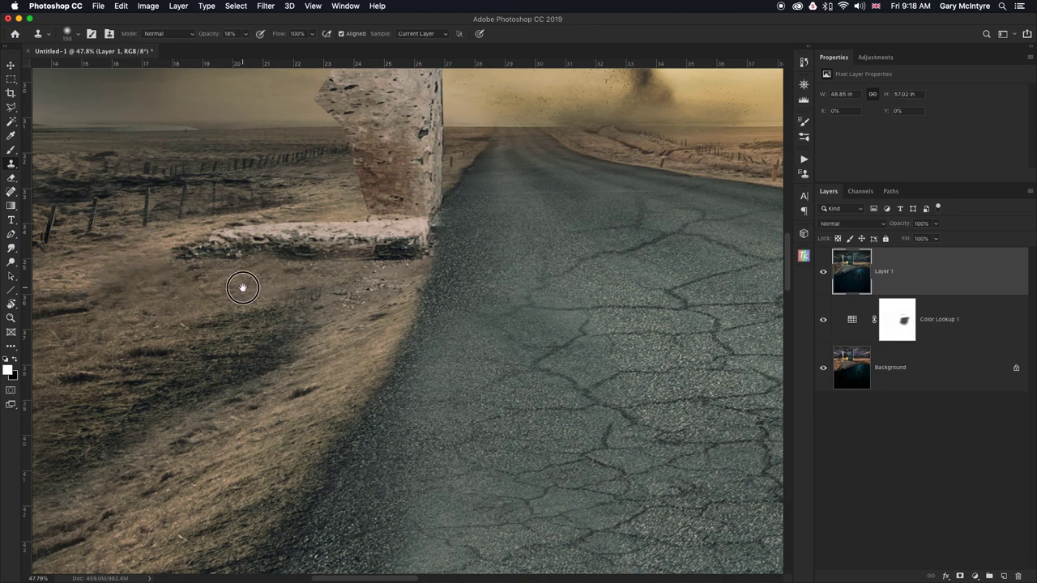
# Clone clean grass over the leftover marks in the field left of the road with the Clone Stamp at 100% opacity.
pyautogui.moveTo(241, 287)
pyautogui.mouseDown()
pyautogui.moveTo(478, 156)
pyautogui.moveTo(507, 143)
pyautogui.moveTo(544, 150)
pyautogui.mouseUp()
pyautogui.press('super+r')
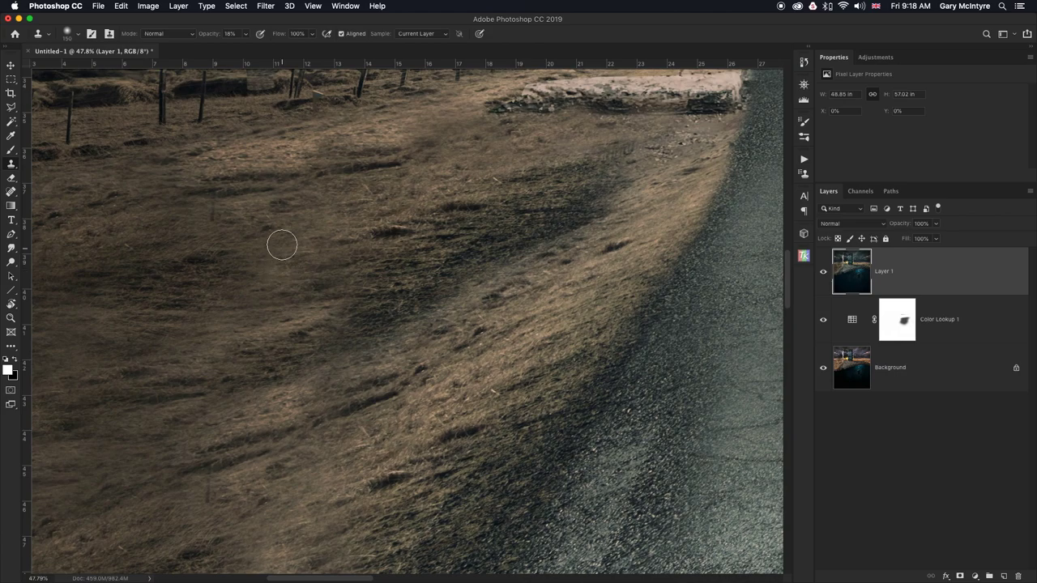
pyautogui.keyDown('alt'); pyautogui.click(212, 230); pyautogui.keyUp('alt')
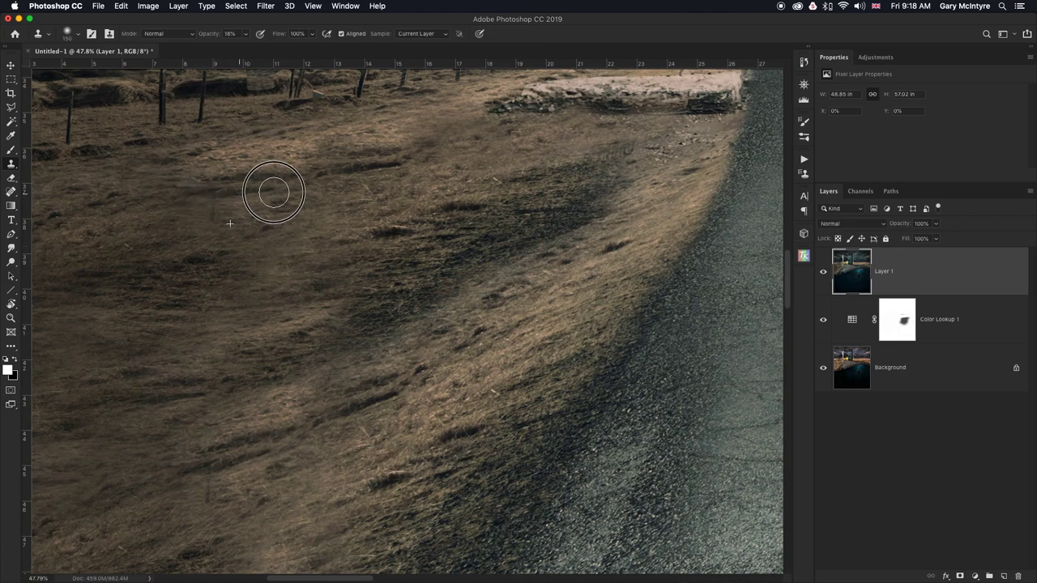
pyautogui.click(246, 34)
pyautogui.moveTo(244, 47); pyautogui.dragTo(300, 46)
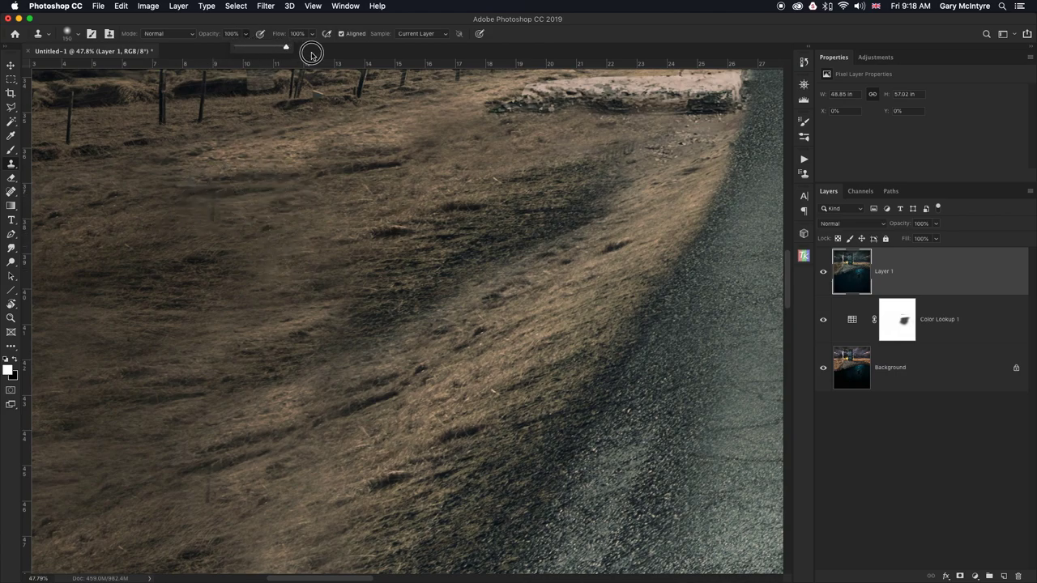
pyautogui.moveTo(178, 232)
pyautogui.mouseDown()
pyautogui.moveTo(173, 203)
pyautogui.moveTo(362, 181)
pyautogui.moveTo(366, 207)
pyautogui.mouseUp()
pyautogui.keyDown('alt'); pyautogui.click(352, 200); pyautogui.keyUp('alt')
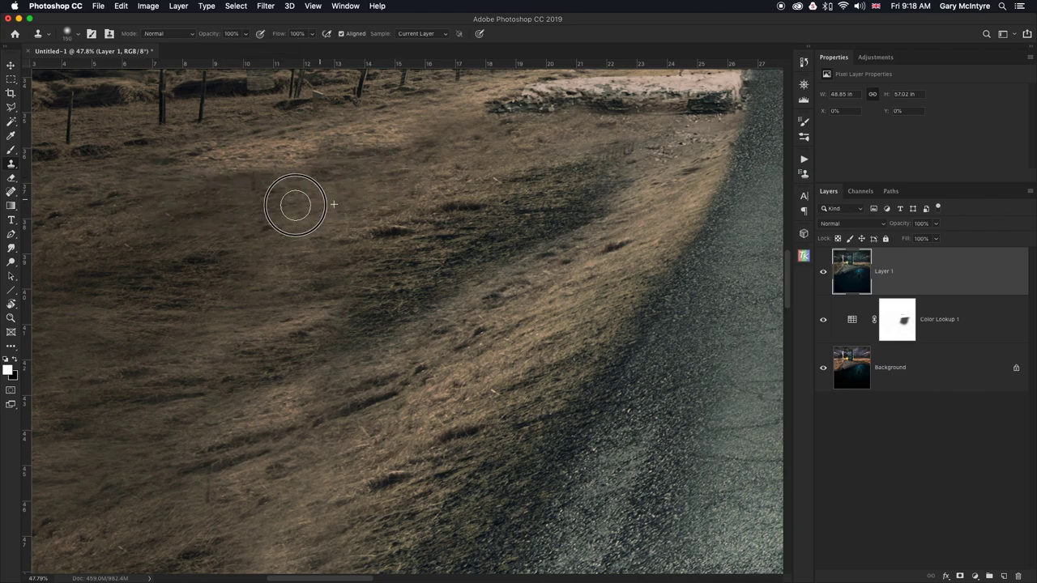
# Blend the doorstep's right corner into the road with a size 80 Clone Stamp at 25% opacity.
pyautogui.scroll(-3, 335, 356)
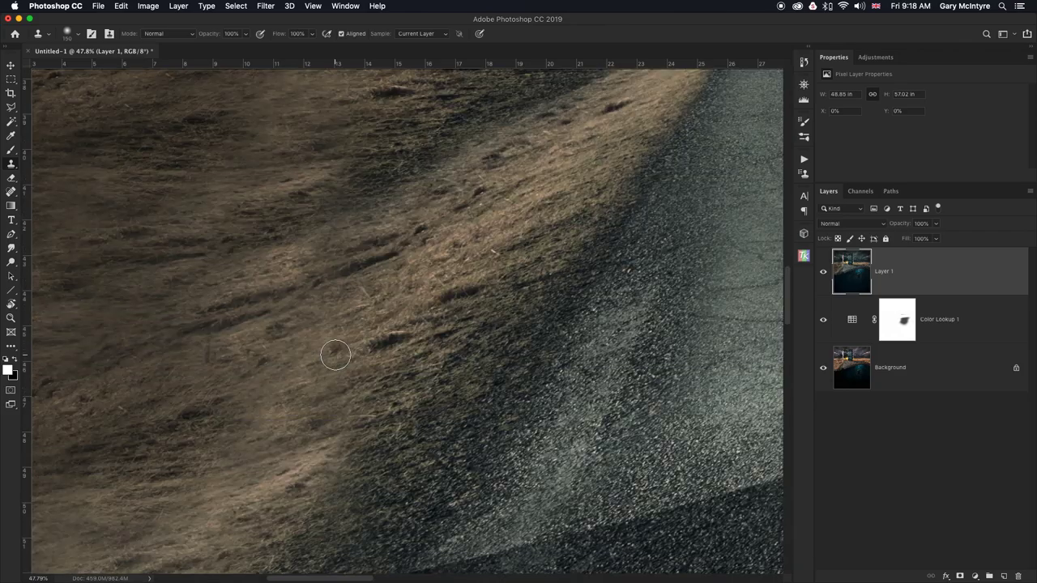
pyautogui.hscroll(-5, 335, 355)
pyautogui.scroll(3, 336, 355)
pyautogui.hscroll(3, 335, 356)
pyautogui.hscroll(15, 335, 356)
pyautogui.scroll(-5, 335, 355)
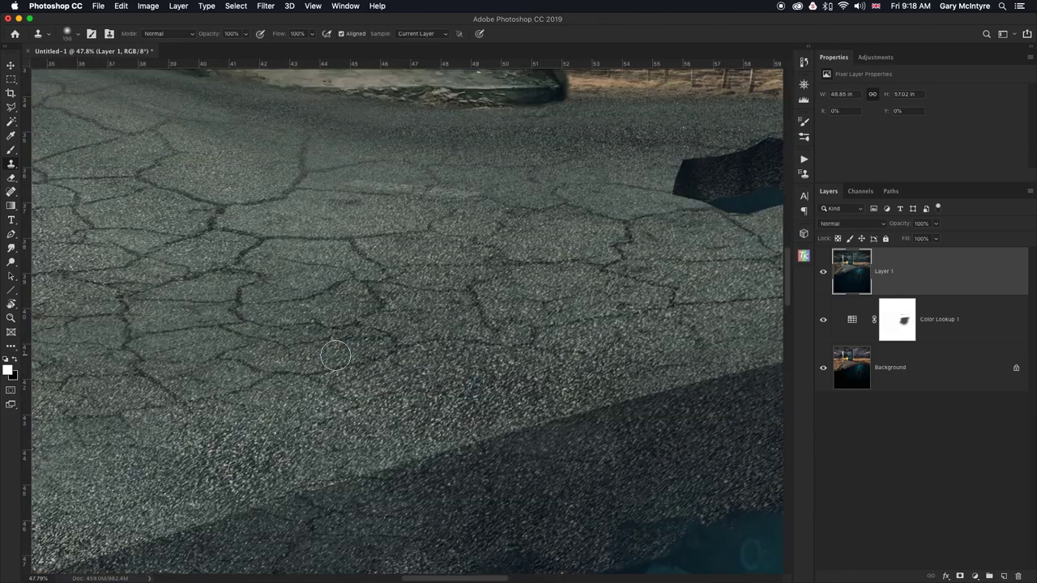
pyautogui.scroll(6, 335, 356)
pyautogui.hscroll(-8, 335, 355)
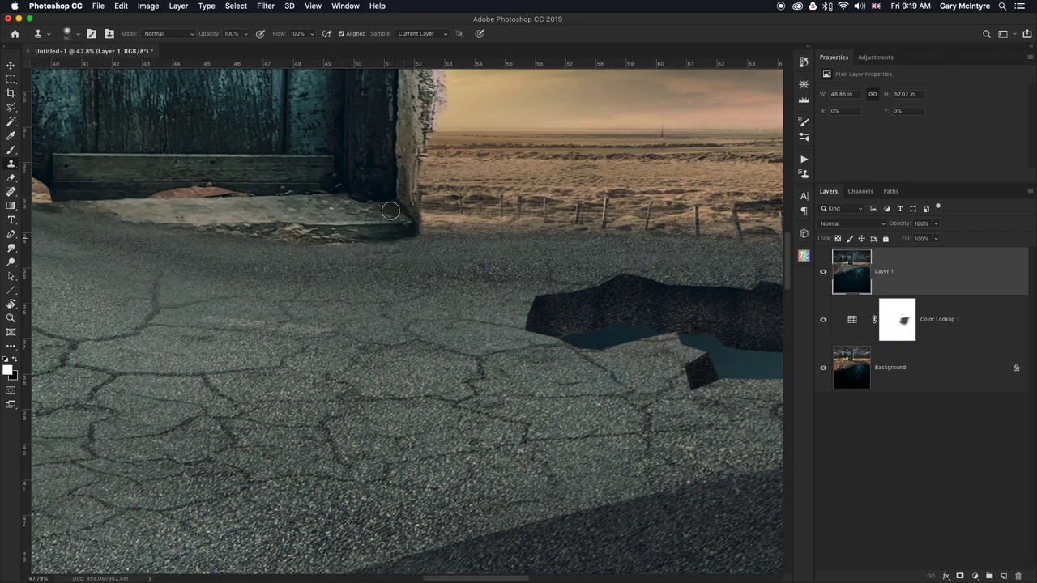
pyautogui.click(245, 34)
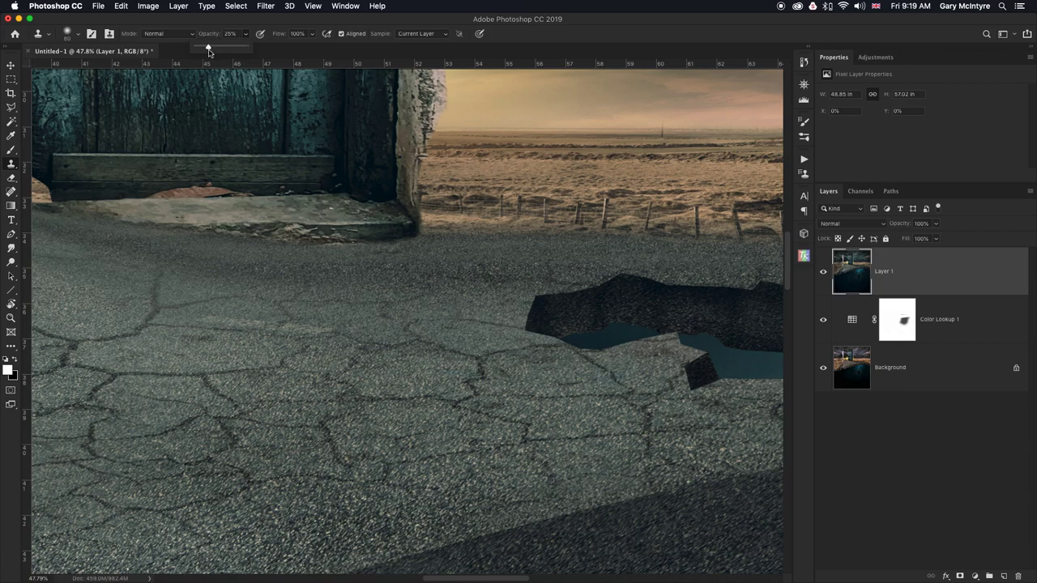
pyautogui.keyDown('alt'); pyautogui.click(385, 245); pyautogui.keyUp('alt')
pyautogui.moveTo(392, 243)
pyautogui.mouseDown()
pyautogui.moveTo(292, 248)
pyautogui.moveTo(423, 244)
pyautogui.moveTo(243, 245)
pyautogui.moveTo(440, 243)
pyautogui.moveTo(279, 246)
pyautogui.moveTo(385, 246)
pyautogui.mouseUp()
# Soften the jagged plaster edge on the door frame's right side with the Blur tool at 50% strength.
pyautogui.scroll(15, 385, 247)
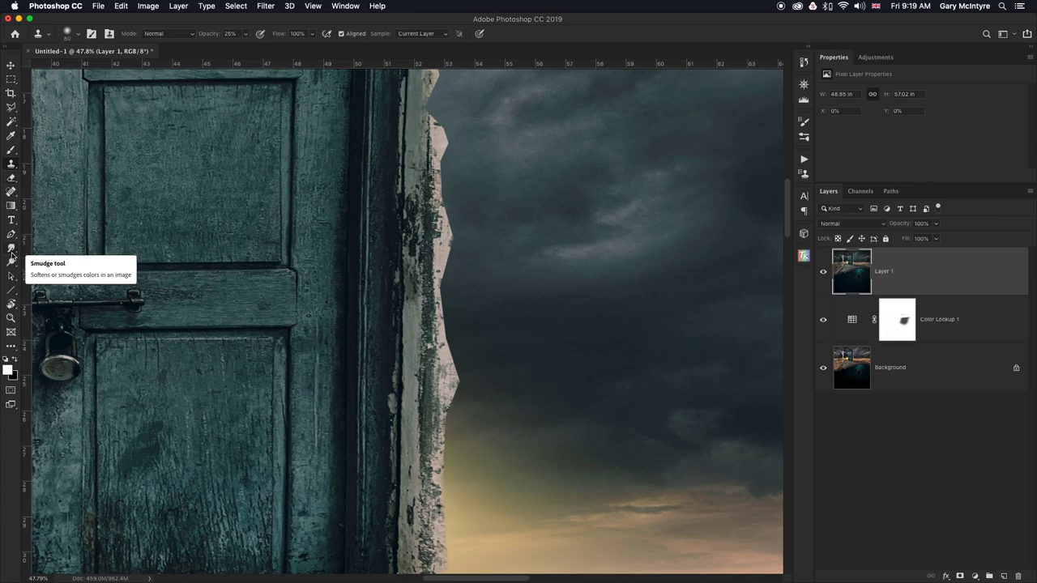
pyautogui.click(14, 249)
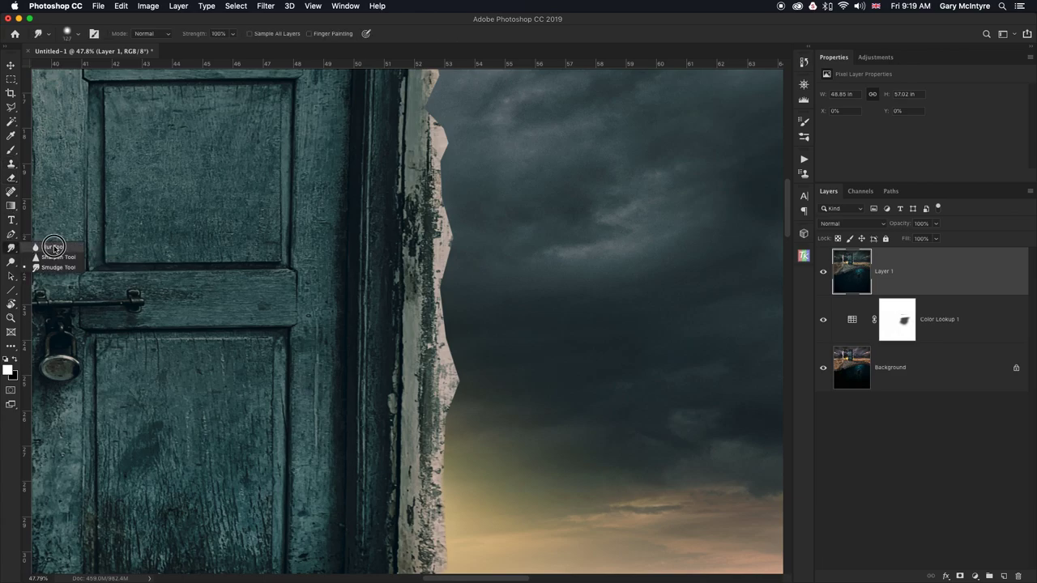
pyautogui.click(50, 247)
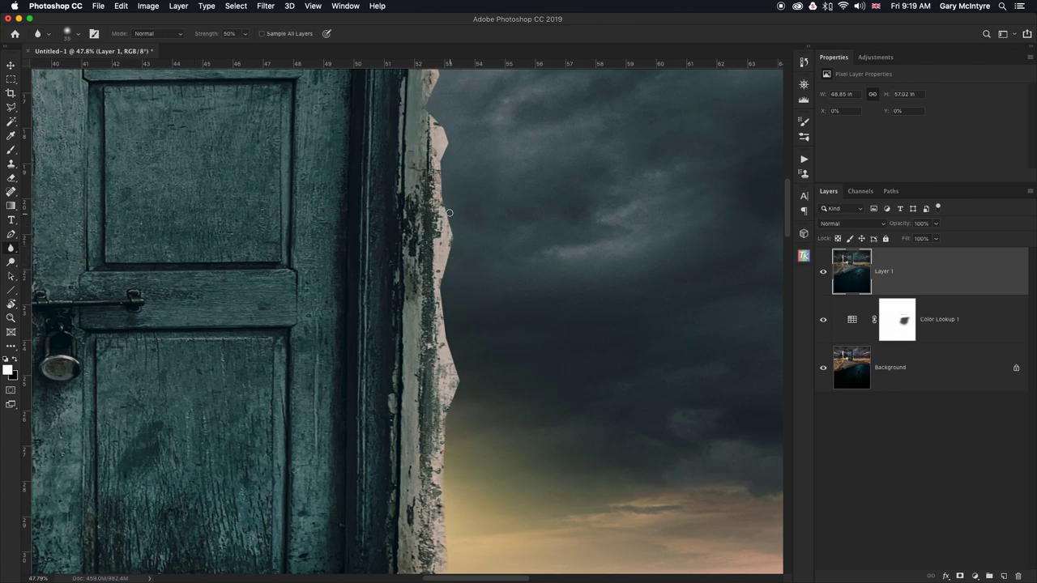
pyautogui.moveTo(448, 219)
pyautogui.mouseDown()
pyautogui.moveTo(439, 290)
pyautogui.moveTo(461, 384)
pyautogui.moveTo(447, 413)
pyautogui.moveTo(460, 384)
pyautogui.moveTo(444, 325)
pyautogui.moveTo(451, 234)
pyautogui.moveTo(430, 112)
pyautogui.mouseUp()
# Blur the top edge of the brick lintel, its right end and the upper right edge of the door frame.
pyautogui.hscroll(-2, 434, 176)
pyautogui.hscroll(-10, 433, 176)
pyautogui.scroll(10, 433, 175)
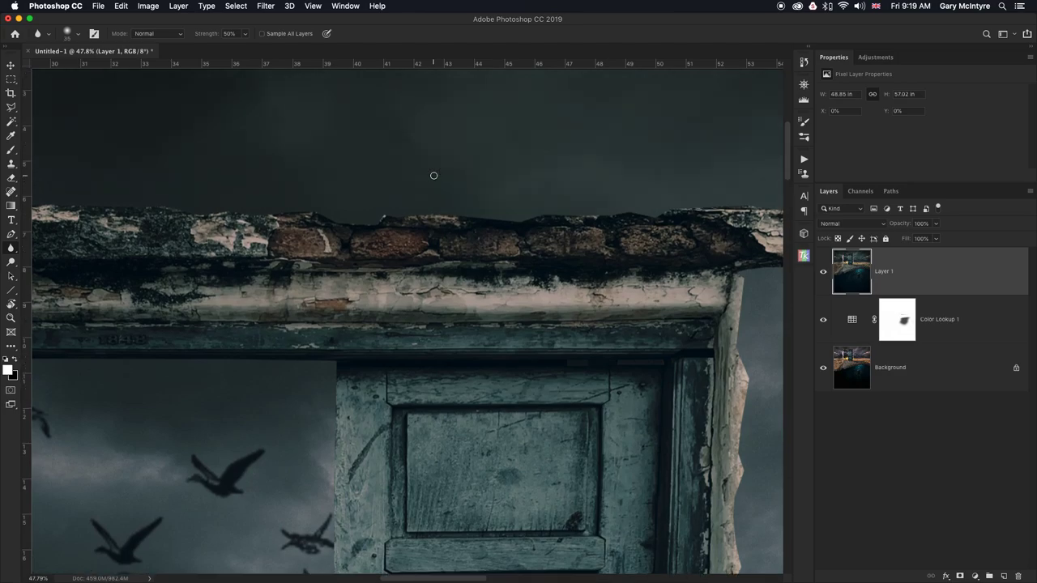
pyautogui.moveTo(443, 217)
pyautogui.mouseDown()
pyautogui.moveTo(360, 225)
pyautogui.moveTo(200, 213)
pyautogui.mouseUp()
pyautogui.moveTo(657, 215); pyautogui.dragTo(725, 207)
pyautogui.hscroll(5, 664, 227)
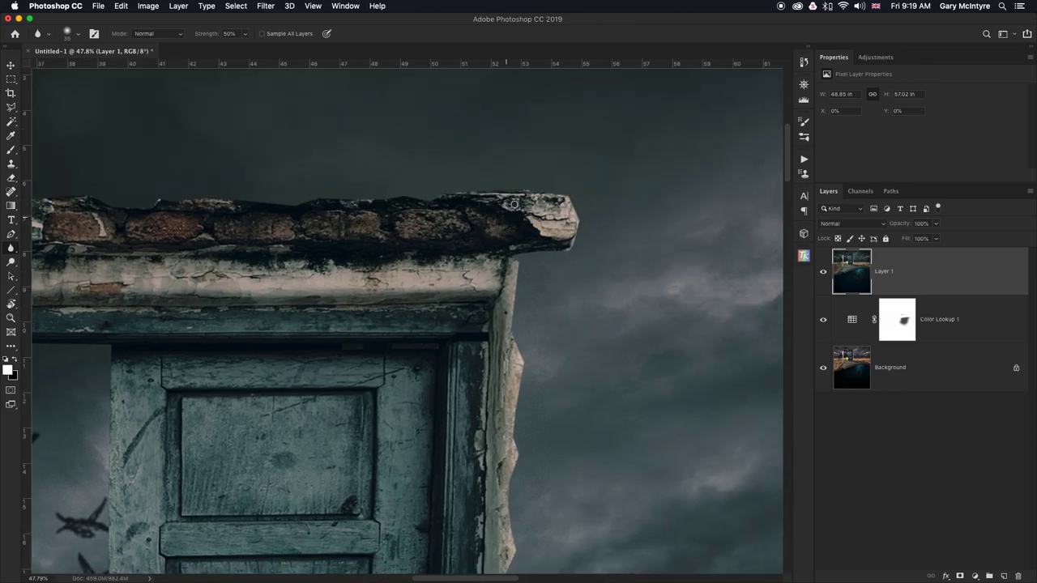
pyautogui.moveTo(513, 191)
pyautogui.mouseDown()
pyautogui.moveTo(568, 199)
pyautogui.moveTo(579, 222)
pyautogui.moveTo(569, 250)
pyautogui.moveTo(522, 255)
pyautogui.moveTo(510, 331)
pyautogui.mouseUp()
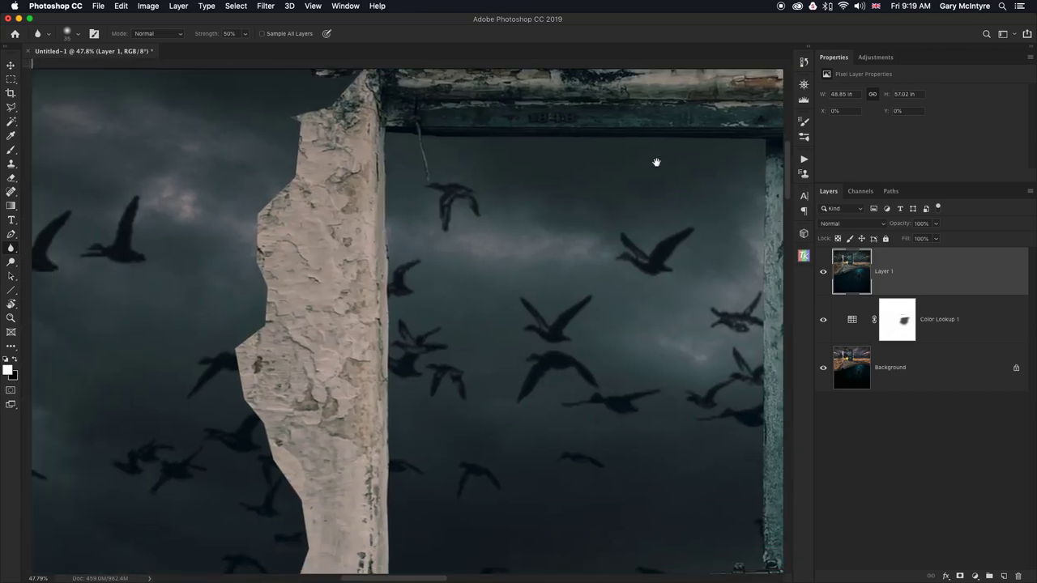
# Blur the jagged outer edge of the left pillar from its top down to the stone base.
pyautogui.hscroll(-5, 656, 162)
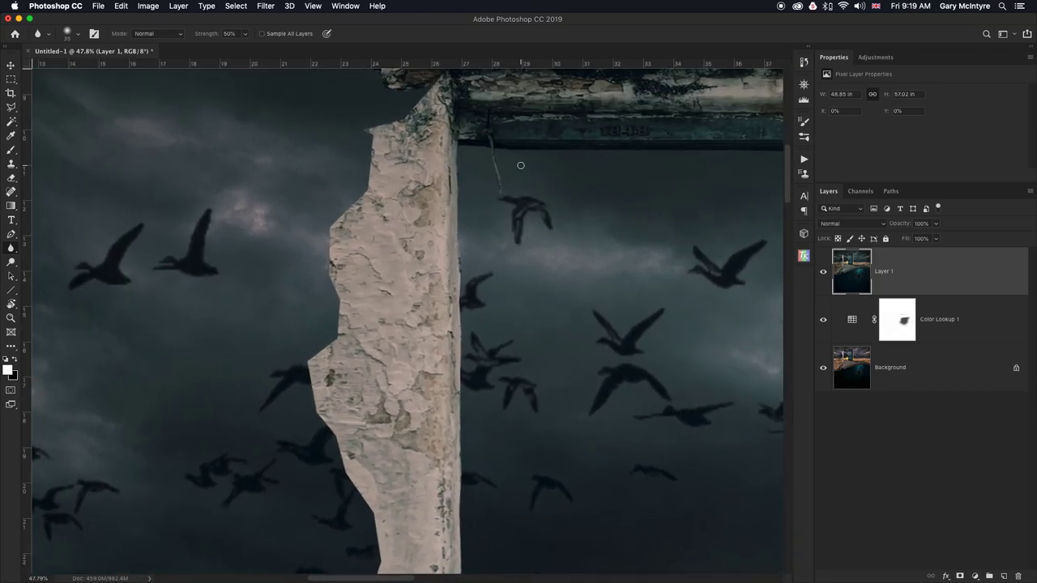
pyautogui.moveTo(434, 88)
pyautogui.mouseDown()
pyautogui.moveTo(404, 120)
pyautogui.moveTo(366, 130)
pyautogui.moveTo(366, 189)
pyautogui.moveTo(329, 232)
pyautogui.moveTo(328, 282)
pyautogui.moveTo(345, 302)
pyautogui.moveTo(335, 337)
pyautogui.moveTo(305, 361)
pyautogui.moveTo(321, 353)
pyautogui.moveTo(306, 358)
pyautogui.moveTo(318, 418)
pyautogui.moveTo(310, 400)
pyautogui.moveTo(331, 428)
pyautogui.mouseUp()
pyautogui.scroll(-5, 351, 127)
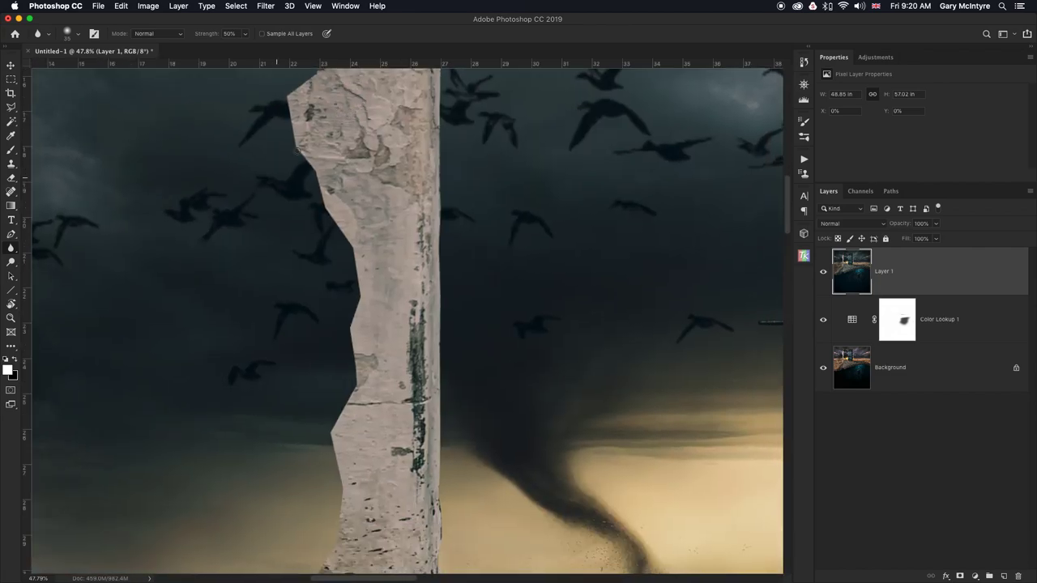
pyautogui.moveTo(298, 149)
pyautogui.mouseDown()
pyautogui.moveTo(349, 248)
pyautogui.moveTo(321, 207)
pyautogui.moveTo(354, 250)
pyautogui.moveTo(331, 222)
pyautogui.moveTo(354, 253)
pyautogui.moveTo(359, 292)
pyautogui.moveTo(348, 330)
pyautogui.moveTo(362, 306)
pyautogui.moveTo(349, 332)
pyautogui.moveTo(354, 391)
pyautogui.moveTo(331, 433)
pyautogui.moveTo(364, 388)
pyautogui.moveTo(325, 430)
pyautogui.mouseUp()
pyautogui.moveTo(361, 379)
pyautogui.mouseDown()
pyautogui.moveTo(345, 111)
pyautogui.moveTo(312, 290)
pyautogui.moveTo(289, 328)
pyautogui.moveTo(294, 317)
pyautogui.moveTo(329, 362)
pyautogui.moveTo(308, 343)
pyautogui.moveTo(347, 444)
pyautogui.moveTo(335, 408)
pyautogui.moveTo(346, 442)
pyautogui.moveTo(180, 454)
pyautogui.mouseUp()
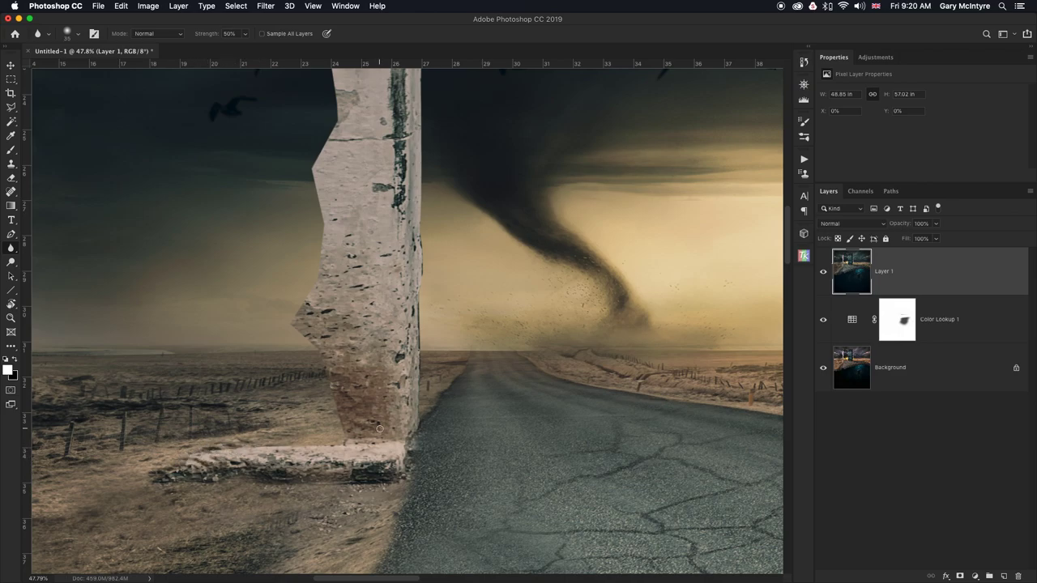
# Add a Brightness/Contrast adjustment layer above Layer 1 with Brightness -41 and invert its mask to black.
pyautogui.press('super+0')
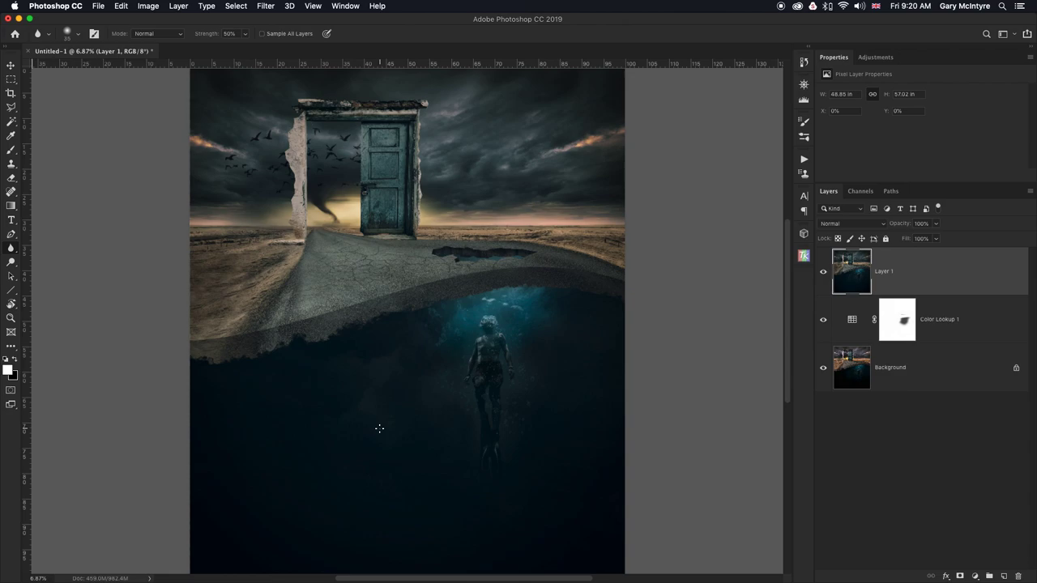
pyautogui.press('z')
pyautogui.moveTo(294, 156); pyautogui.dragTo(331, 158)
pyautogui.scroll(2, 329, 159)
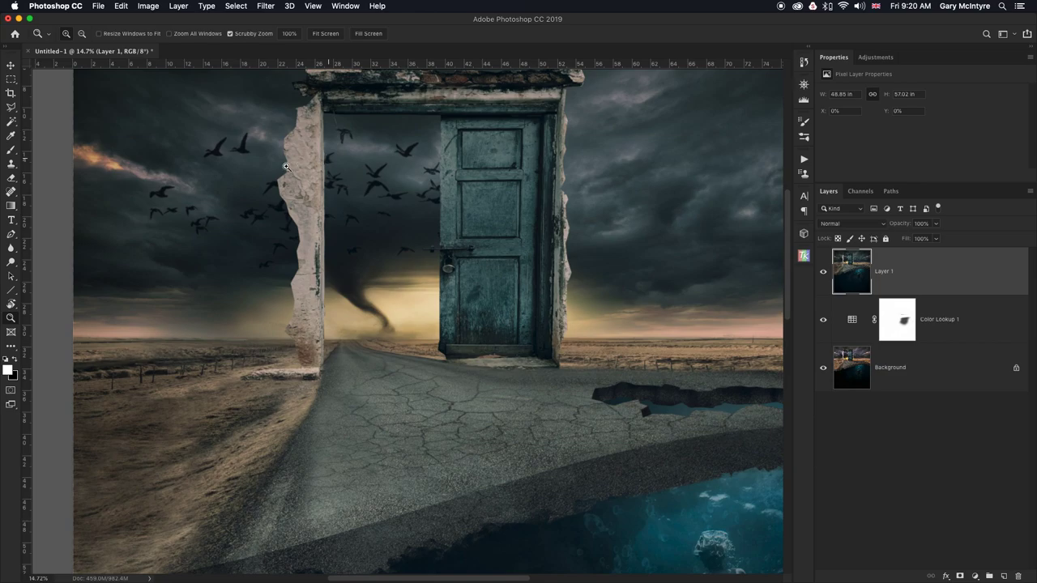
pyautogui.click(876, 58)
pyautogui.click(847, 82)
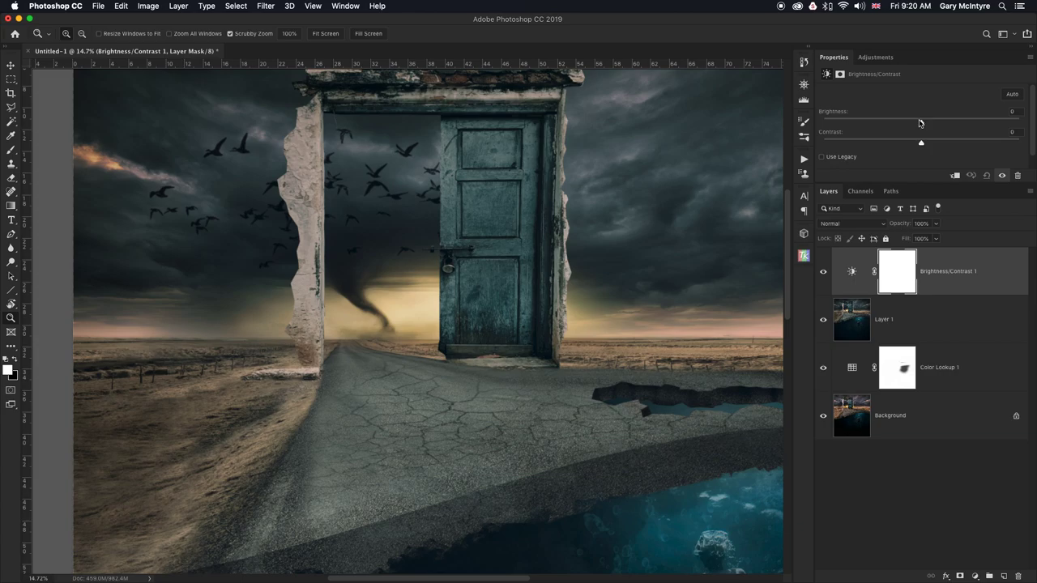
pyautogui.moveTo(922, 124); pyautogui.dragTo(894, 123)
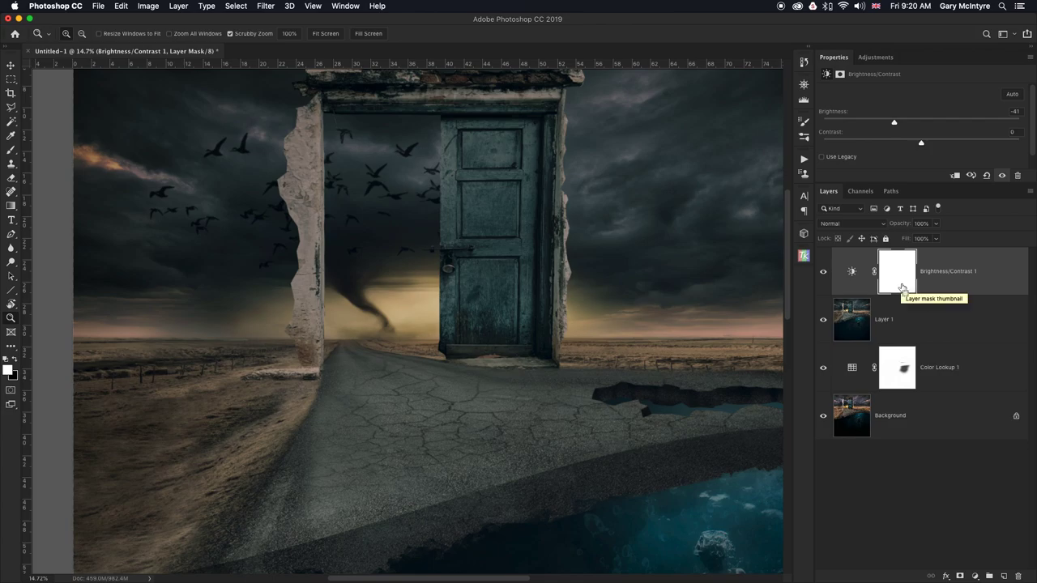
pyautogui.press('super+i')
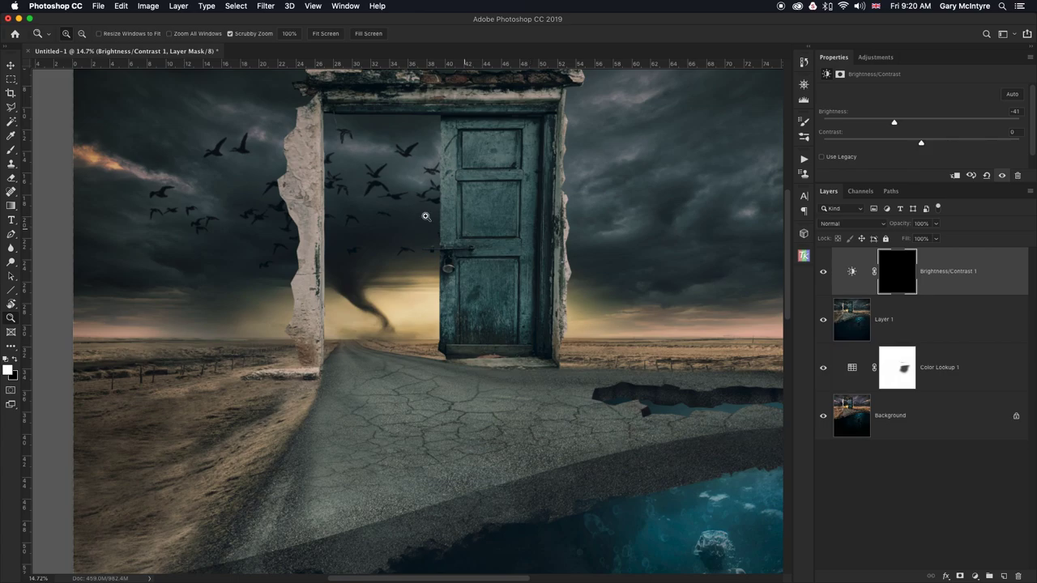
# Paint white with a size 250 brush on the Brightness/Contrast mask over the left pillar to darken it.
pyautogui.press('b')
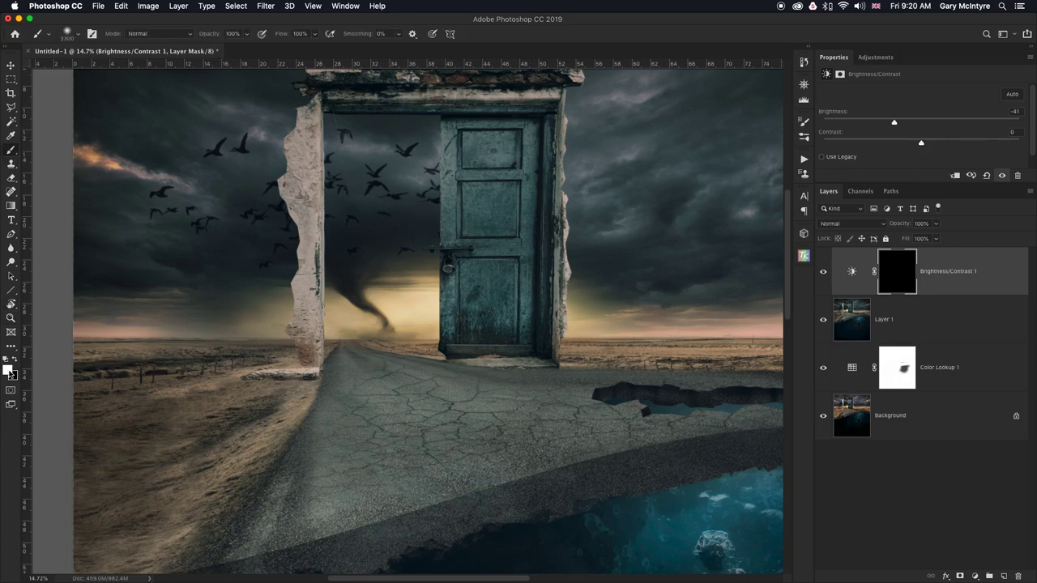
pyautogui.press('[')
pyautogui.press('[')
pyautogui.press('[')
pyautogui.press('[')
pyautogui.press('[')
pyautogui.press('[')
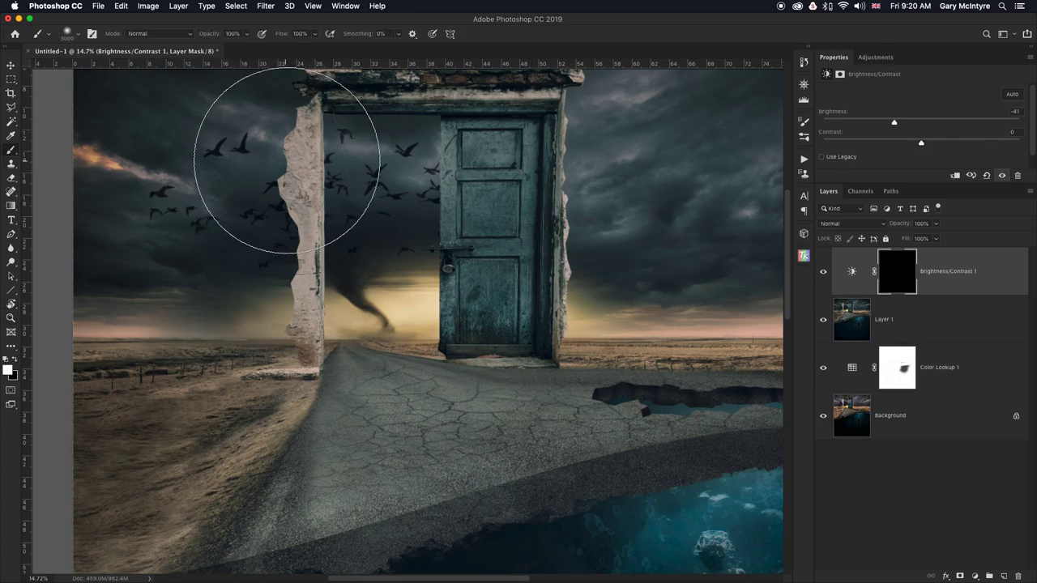
pyautogui.press('[')
pyautogui.press('[')
pyautogui.press('[')
pyautogui.press('[')
pyautogui.press('[')
pyautogui.press('[')
pyautogui.press('[')
pyautogui.press('[')
pyautogui.press('[')
pyautogui.press('[')
pyautogui.press('[')
pyautogui.press('[')
pyautogui.press('[')
pyautogui.press('[')
pyautogui.press('[')
pyautogui.press('[')
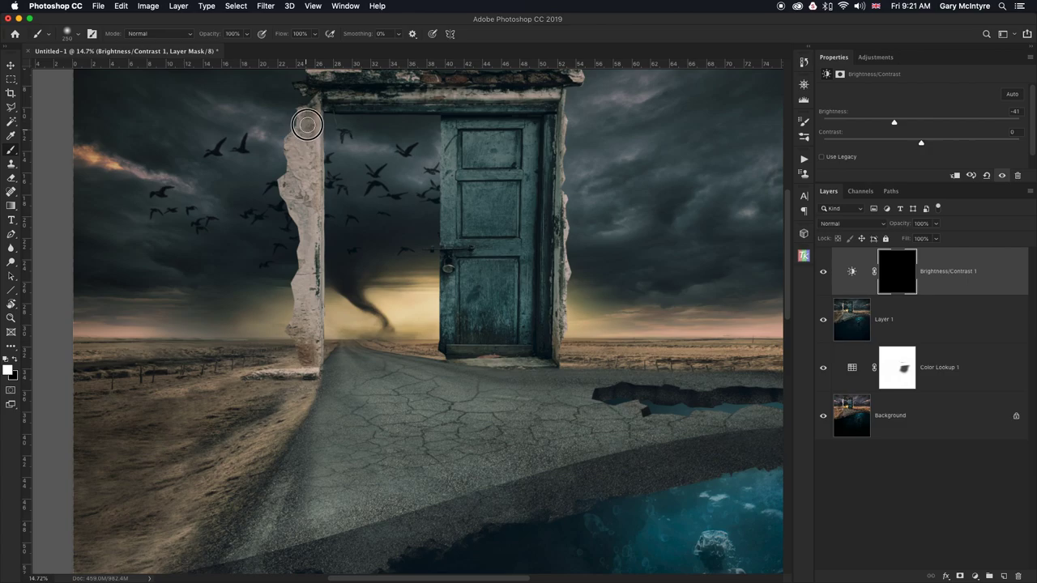
pyautogui.moveTo(290, 146)
pyautogui.mouseDown()
pyautogui.moveTo(294, 183)
pyautogui.moveTo(301, 154)
pyautogui.moveTo(306, 165)
pyautogui.moveTo(304, 129)
pyautogui.moveTo(307, 354)
pyautogui.moveTo(301, 273)
pyautogui.mouseUp()
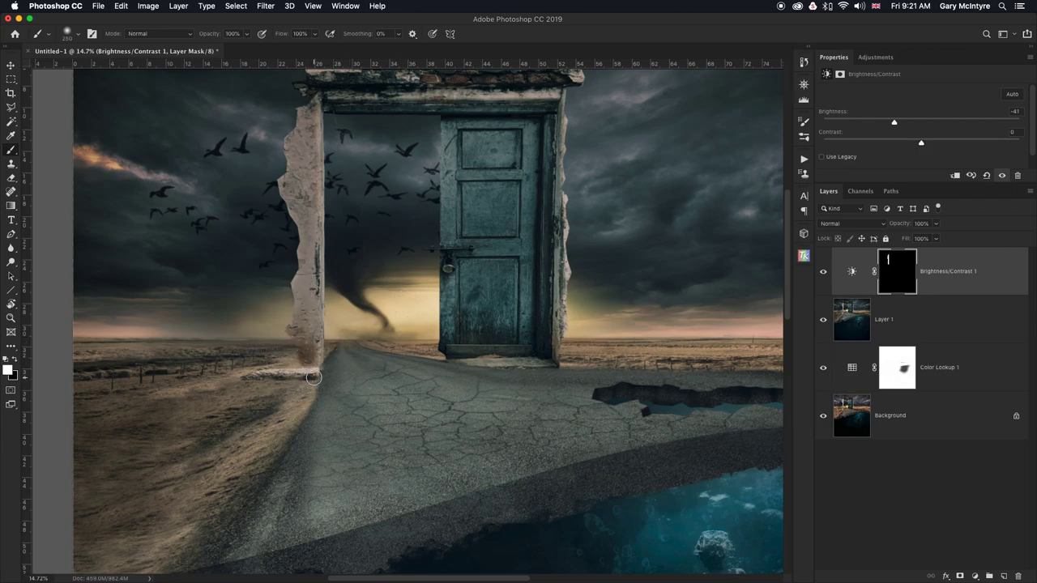
# Paint the darkening into the mask over the left pillar's base, the doorstep, the right frame edge and the left pillar's top.
pyautogui.moveTo(312, 371); pyautogui.dragTo(248, 372)
pyautogui.moveTo(473, 363); pyautogui.dragTo(562, 362)
pyautogui.moveTo(563, 271); pyautogui.dragTo(566, 118)
pyautogui.moveTo(317, 92); pyautogui.dragTo(299, 136)
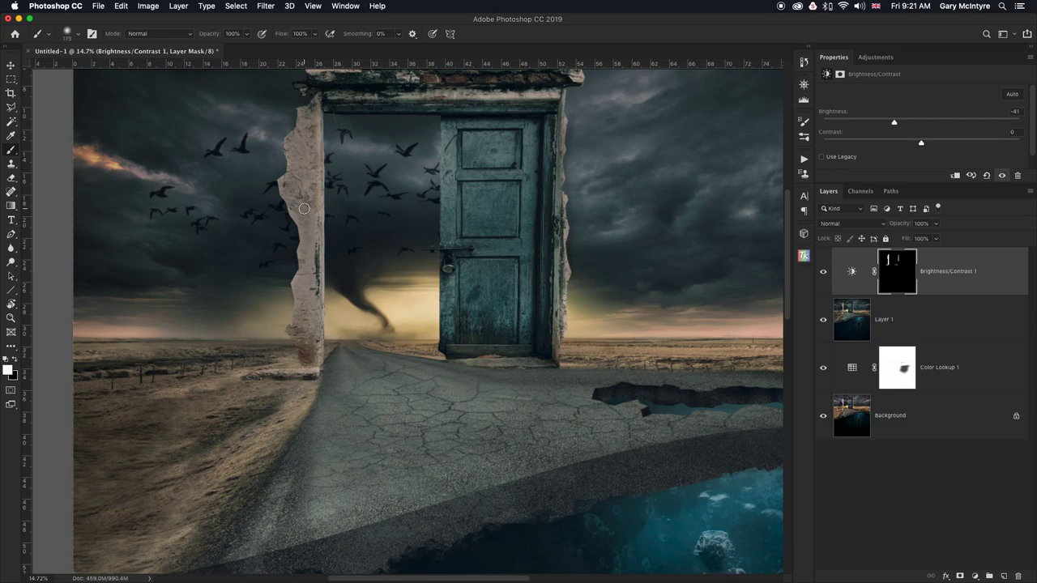
# Paint black with a soft 25 px brush on the Brightness/Contrast mask along the left pillar's top outer edge to remove darkening spill.
pyautogui.press('z')
pyautogui.moveTo(395, 126); pyautogui.dragTo(409, 122)
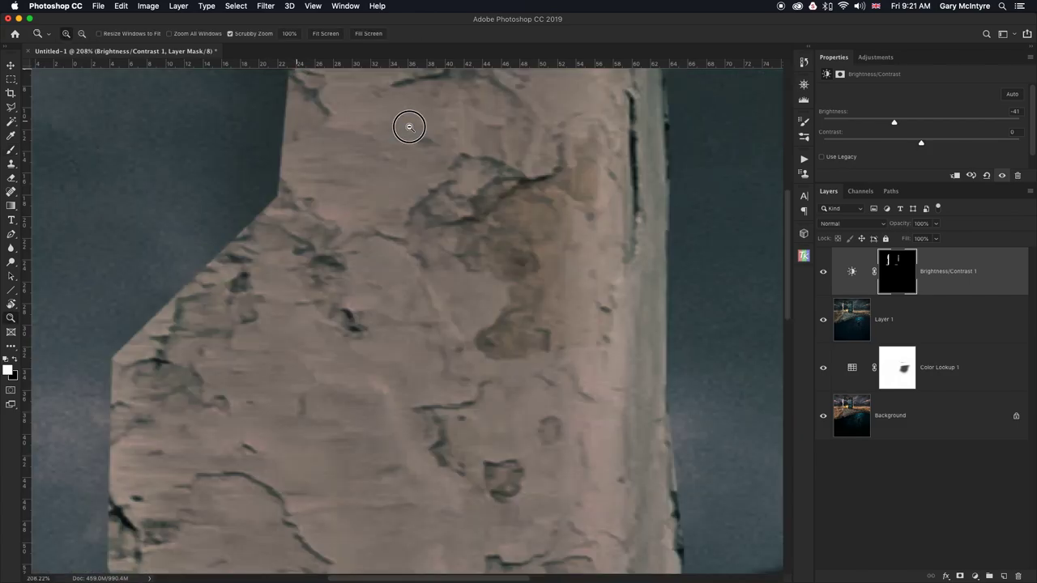
pyautogui.press('b')
pyautogui.moveTo(398, 278); pyautogui.dragTo(524, 443)
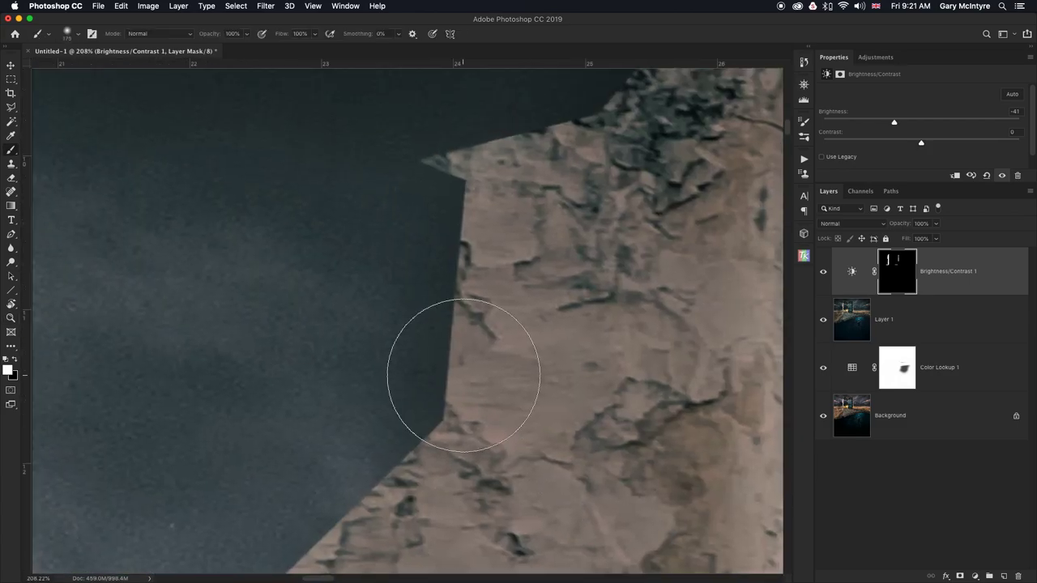
pyautogui.press('[')
pyautogui.press('[')
pyautogui.press('[')
pyautogui.press('[')
pyautogui.press('[')
pyautogui.press('[')
pyautogui.press('[')
pyautogui.press('[')
pyautogui.click(77, 36)
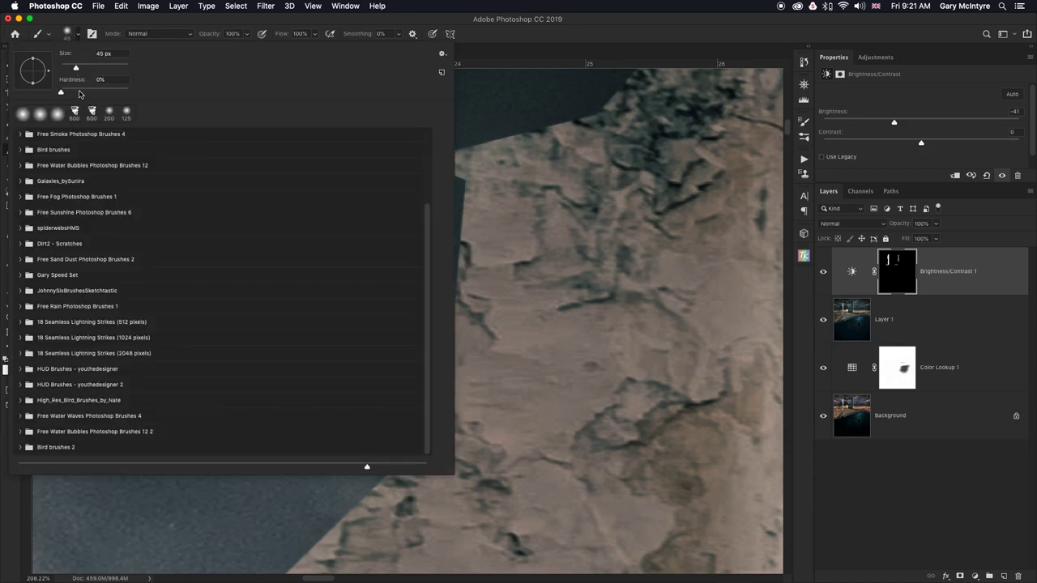
pyautogui.press('Return')
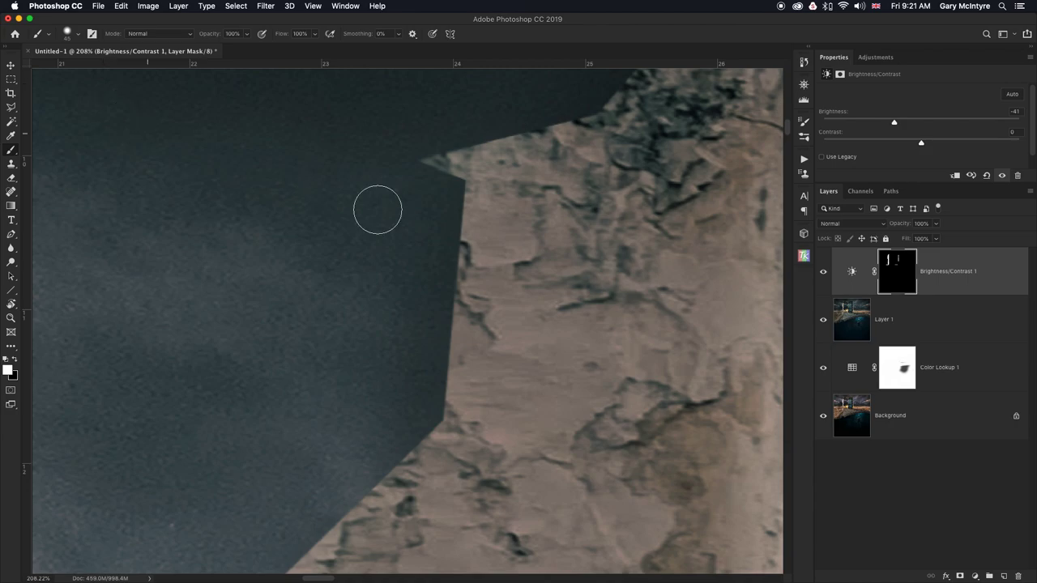
pyautogui.hscroll(1, 418, 210)
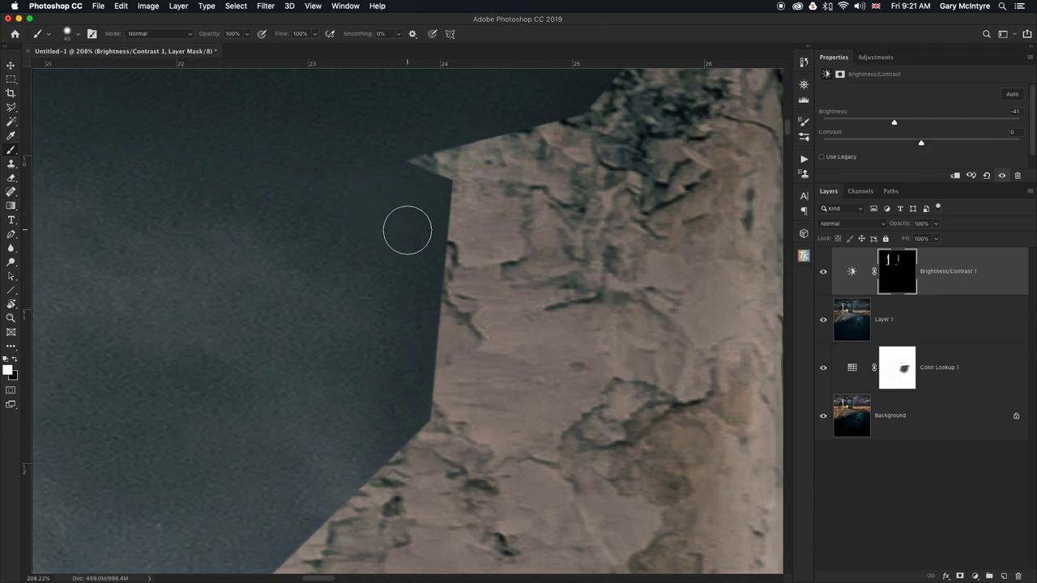
pyautogui.press('[')
pyautogui.press('[')
pyautogui.click(405, 174)
pyautogui.moveTo(423, 403); pyautogui.dragTo(421, 409)
pyautogui.moveTo(397, 320)
pyautogui.mouseDown()
pyautogui.moveTo(384, 407)
pyautogui.moveTo(405, 335)
pyautogui.moveTo(398, 428)
pyautogui.mouseUp()
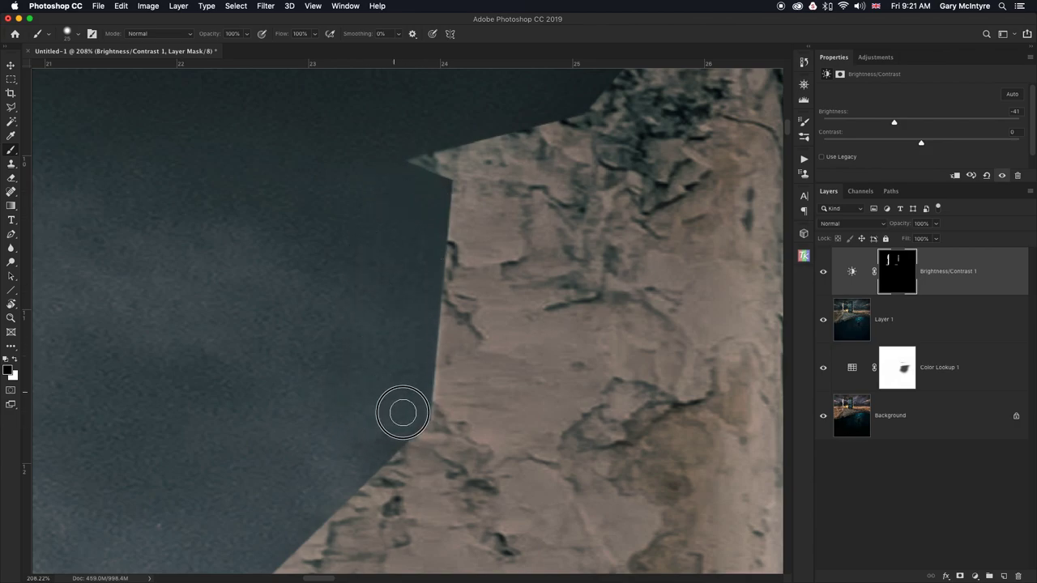
# Clean the darkening spill off the sky along the left pillar's upper outer edge, down to the first bird.
pyautogui.moveTo(440, 389); pyautogui.dragTo(505, 177)
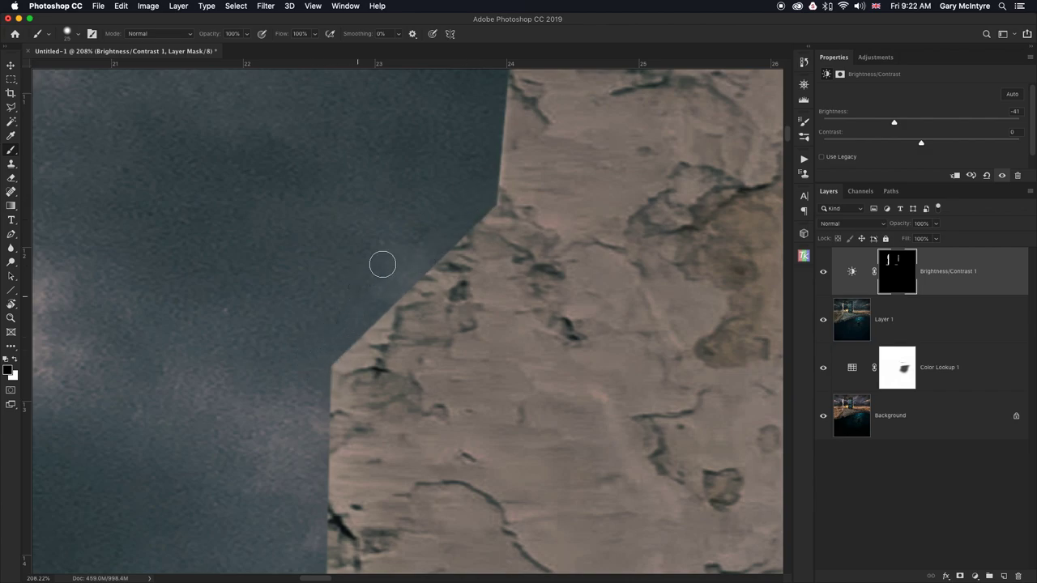
pyautogui.scroll(-6, 398, 224)
pyautogui.moveTo(323, 82)
pyautogui.mouseDown()
pyautogui.moveTo(320, 271)
pyautogui.moveTo(338, 319)
pyautogui.mouseUp()
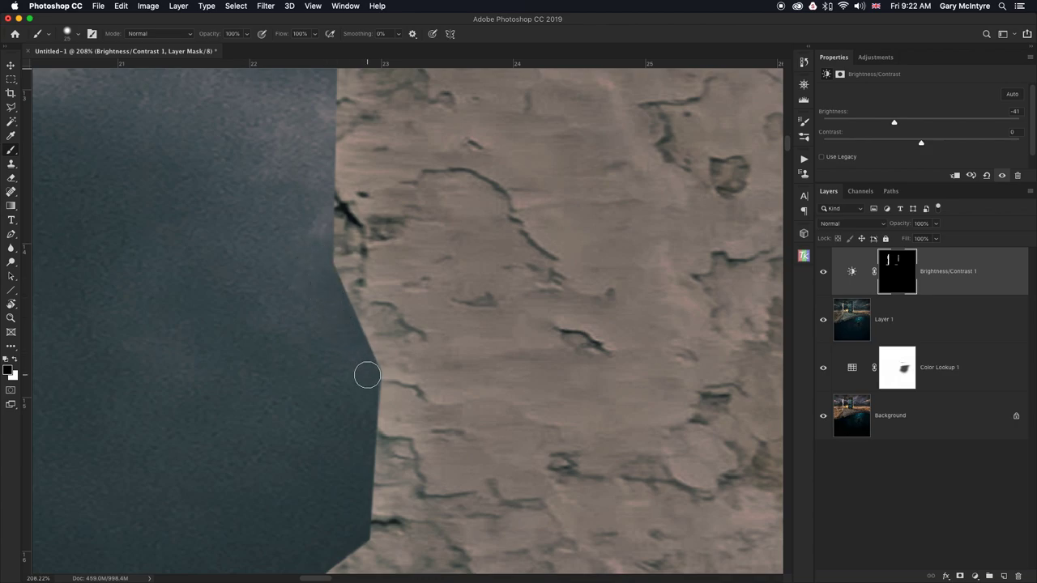
pyautogui.scroll(-5, 424, 386)
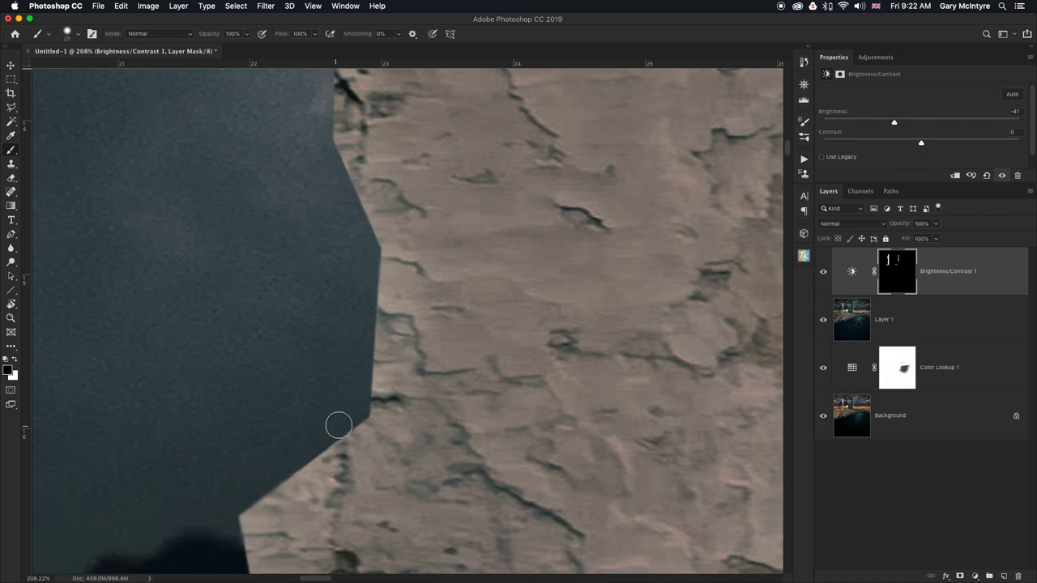
pyautogui.scroll(-3, 473, 245)
pyautogui.scroll(-4, 474, 245)
pyautogui.press('super+r')
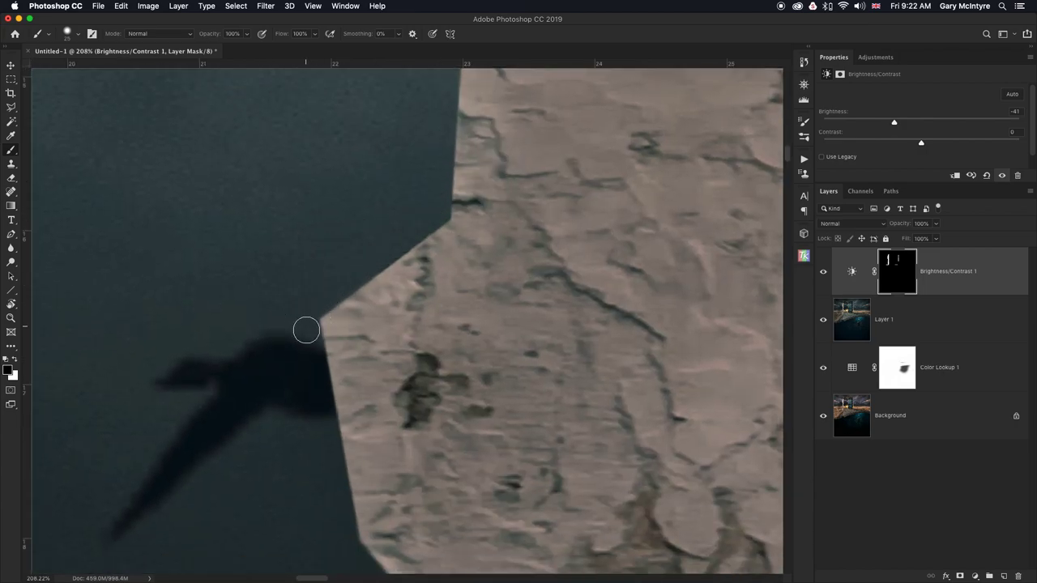
# Mask the darkening off the sky along the middle of the left pillar's outer edge, beside the birds.
pyautogui.moveTo(404, 441); pyautogui.dragTo(335, 145)
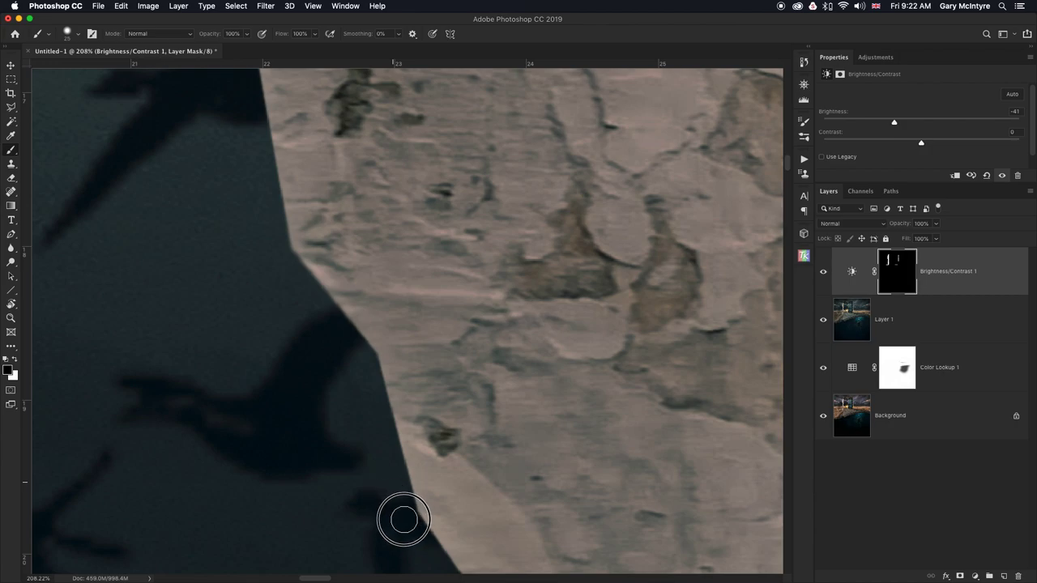
pyautogui.moveTo(405, 518); pyautogui.dragTo(343, 171)
pyautogui.scroll(-5, 409, 372)
pyautogui.hscroll(1, 409, 372)
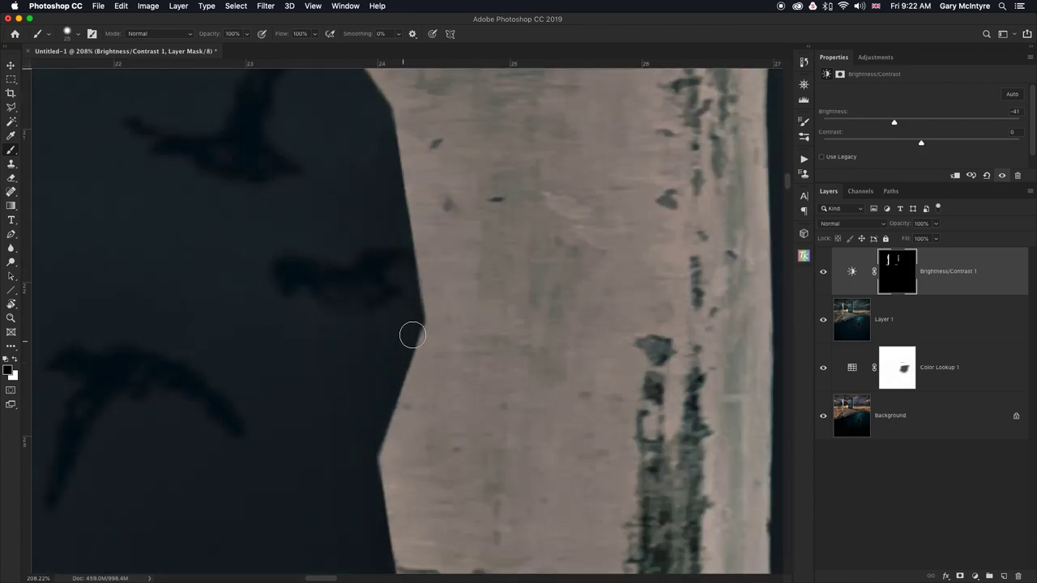
pyautogui.moveTo(375, 524); pyautogui.dragTo(303, 326)
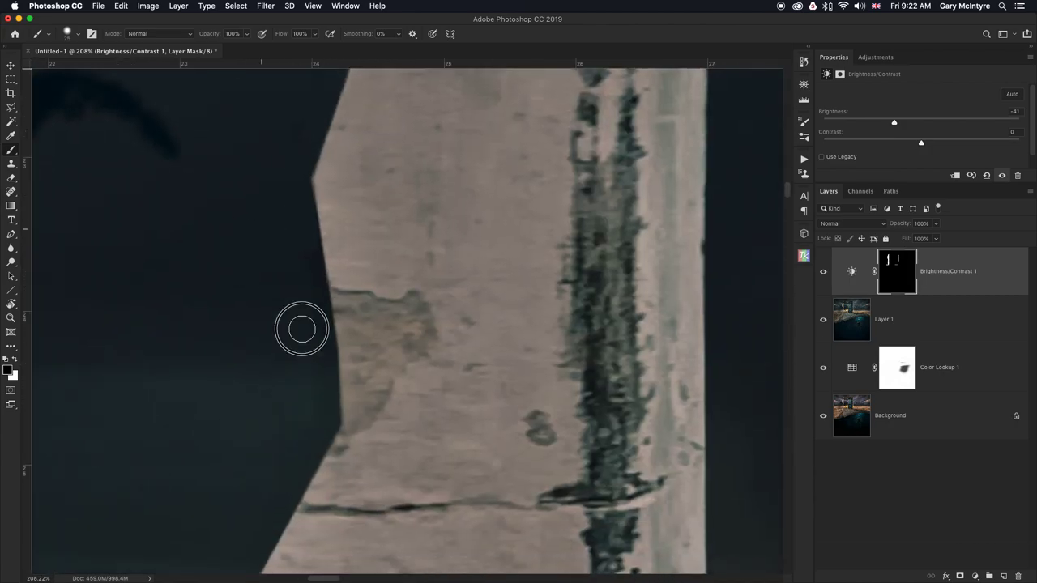
pyautogui.scroll(-5, 357, 456)
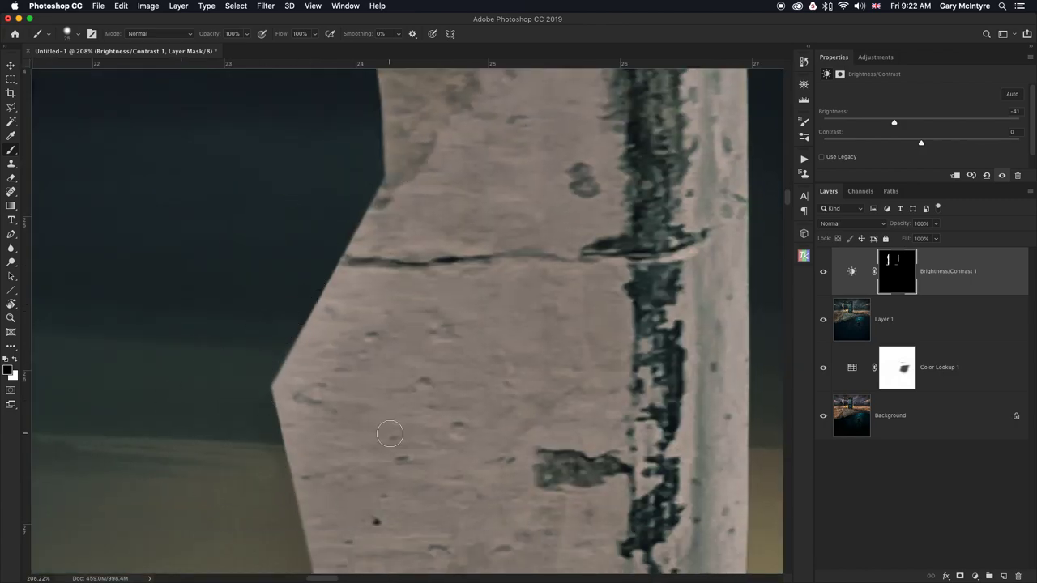
# Remove the darkening spill around the left pillar's lower outer edge and along the top of its stone base.
pyautogui.scroll(-5, 239, 389)
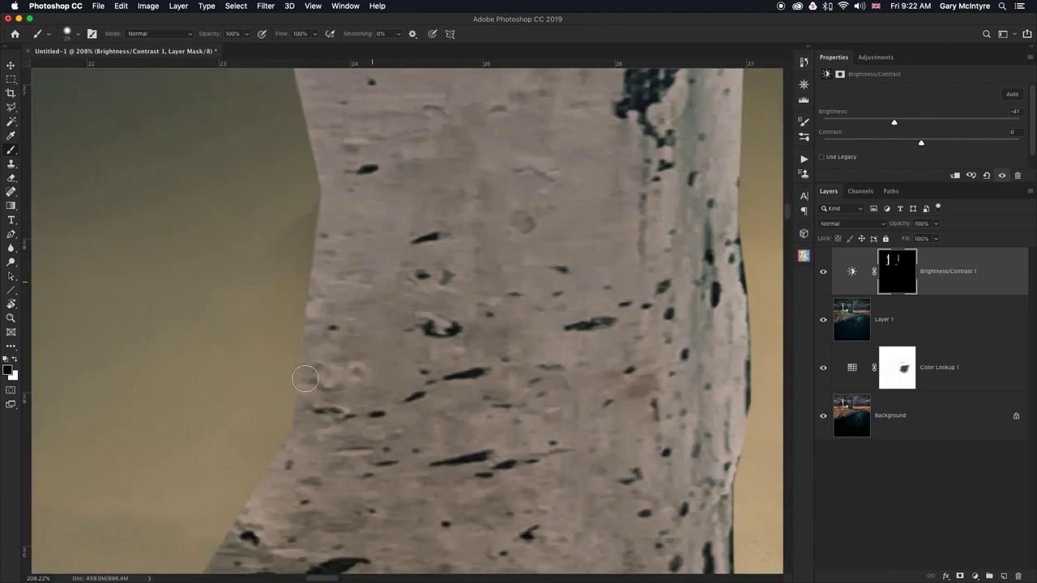
pyautogui.scroll(-5, 287, 409)
pyautogui.moveTo(183, 548); pyautogui.dragTo(289, 259)
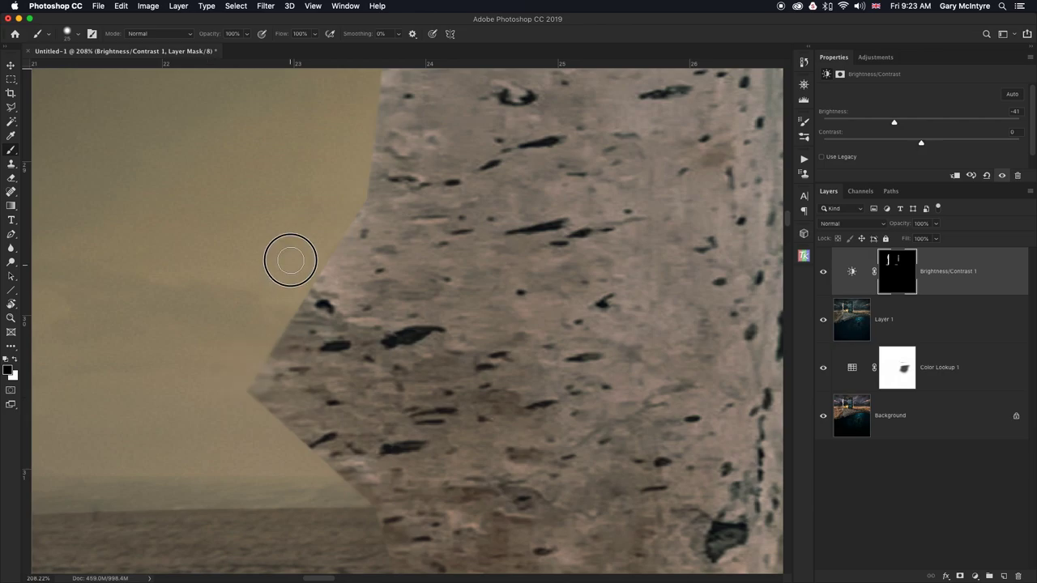
pyautogui.moveTo(308, 509); pyautogui.dragTo(417, 247)
pyautogui.moveTo(454, 494); pyautogui.dragTo(648, 332)
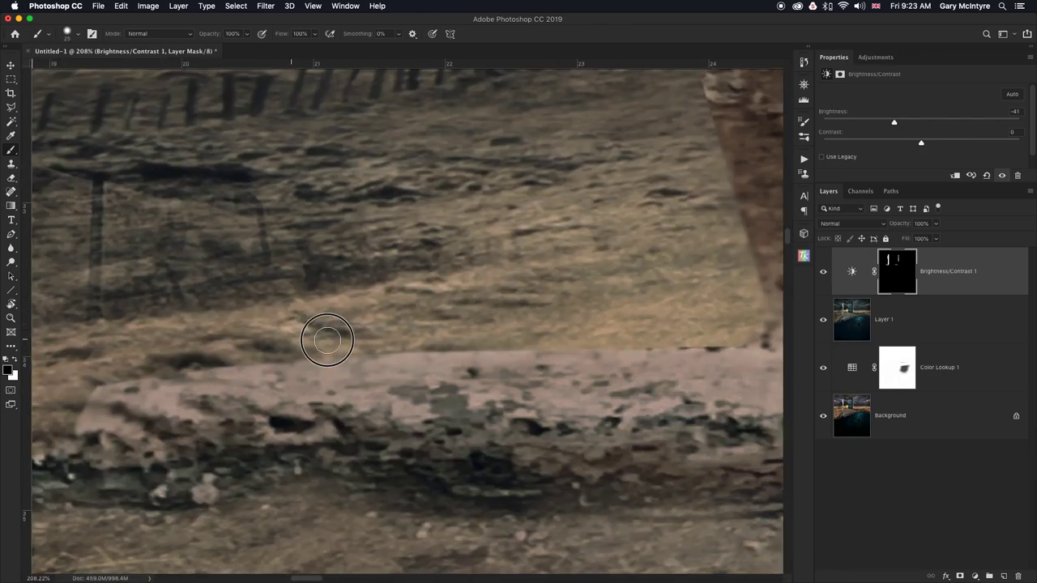
pyautogui.moveTo(128, 348)
pyautogui.mouseDown()
pyautogui.moveTo(447, 375)
pyautogui.moveTo(620, 283)
pyautogui.moveTo(426, 311)
pyautogui.moveTo(237, 478)
pyautogui.moveTo(523, 428)
pyautogui.mouseUp()
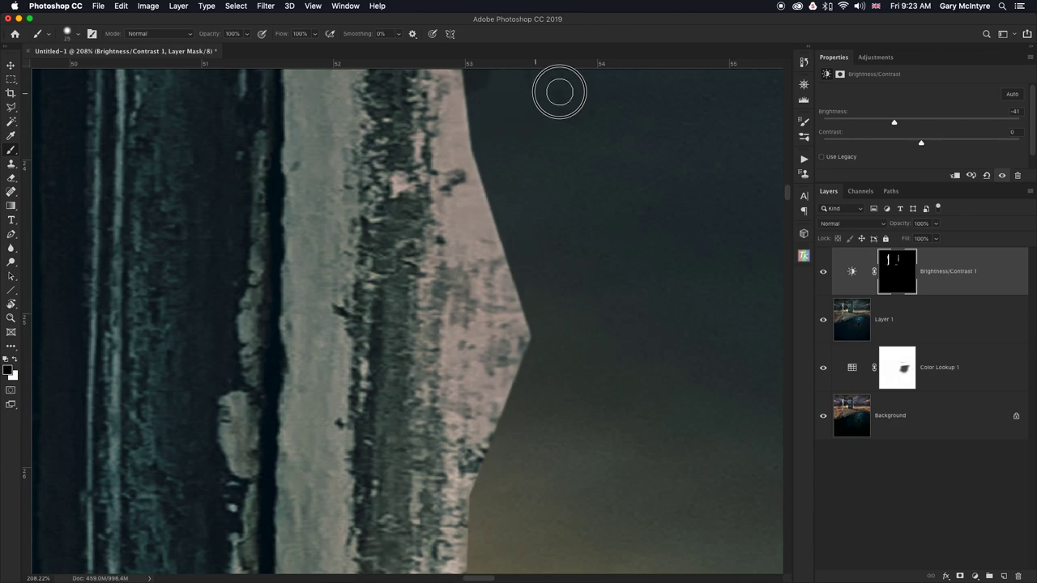
# Paint black on the mask along the middle of the right door frame's outer edge to restore the sky.
pyautogui.scroll(-5, 534, 157)
pyautogui.hscroll(-2, 534, 157)
pyautogui.scroll(-6, 615, 190)
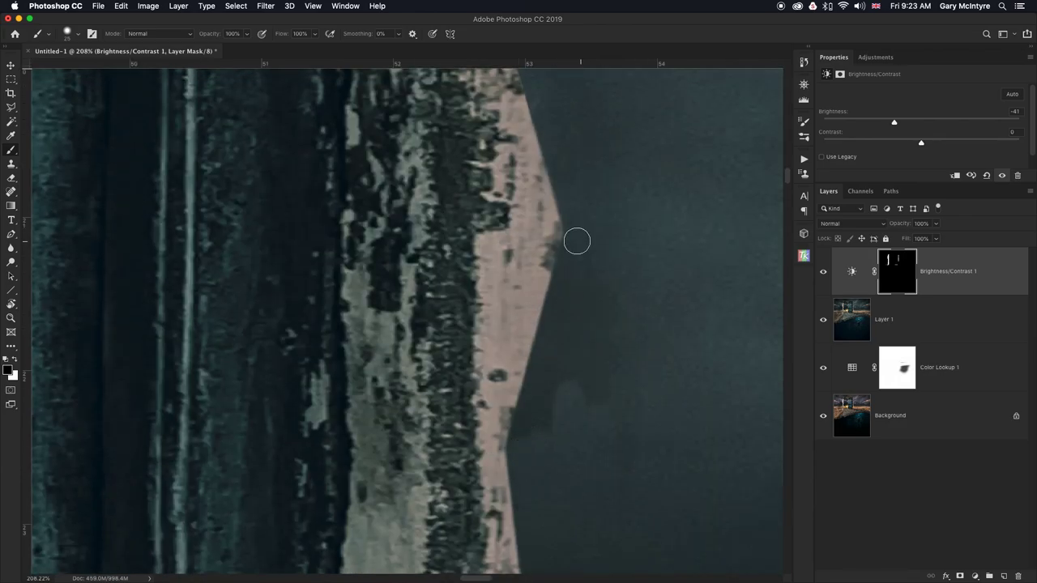
pyautogui.moveTo(559, 98)
pyautogui.mouseDown()
pyautogui.moveTo(592, 336)
pyautogui.moveTo(608, 154)
pyautogui.mouseUp()
pyautogui.scroll(4, 578, 178)
pyautogui.hscroll(-1, 578, 179)
pyautogui.scroll(6, 608, 114)
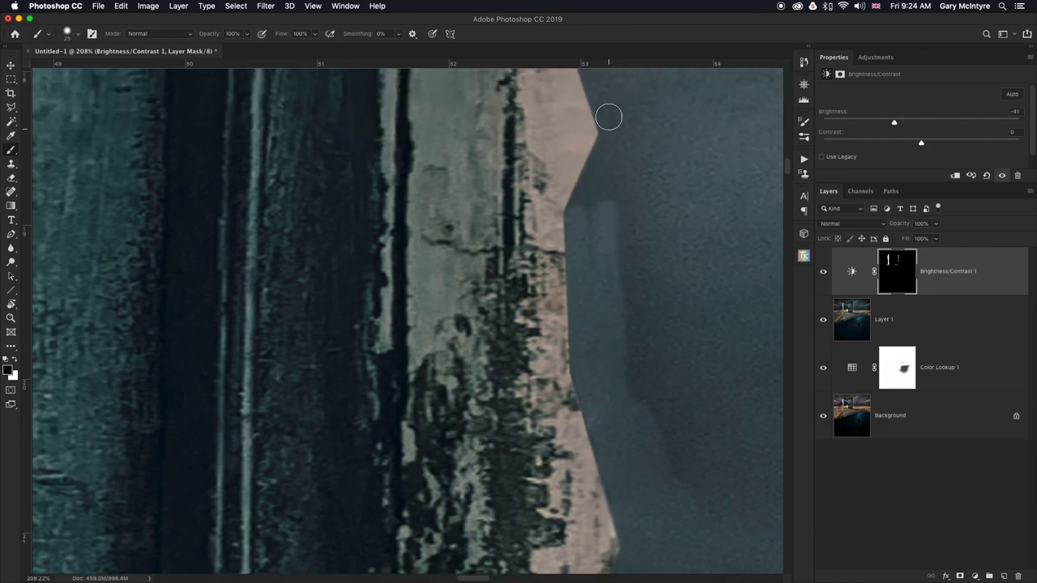
# Continue masking the darkening off the sky along the right frame's jagged edge, working toward its upper part.
pyautogui.hscroll(1, 608, 114)
pyautogui.moveTo(572, 421); pyautogui.dragTo(600, 514)
pyautogui.scroll(-5, 646, 297)
pyautogui.hscroll(2, 646, 297)
pyautogui.moveTo(529, 308); pyautogui.dragTo(546, 189)
pyautogui.scroll(8, 546, 190)
pyautogui.hscroll(-3, 546, 189)
pyautogui.moveTo(532, 369)
pyautogui.mouseDown()
pyautogui.moveTo(507, 409)
pyautogui.moveTo(594, 494)
pyautogui.moveTo(610, 396)
pyautogui.moveTo(591, 417)
pyautogui.moveTo(601, 543)
pyautogui.moveTo(575, 260)
pyautogui.moveTo(547, 140)
pyautogui.mouseUp()
pyautogui.scroll(3, 574, 192)
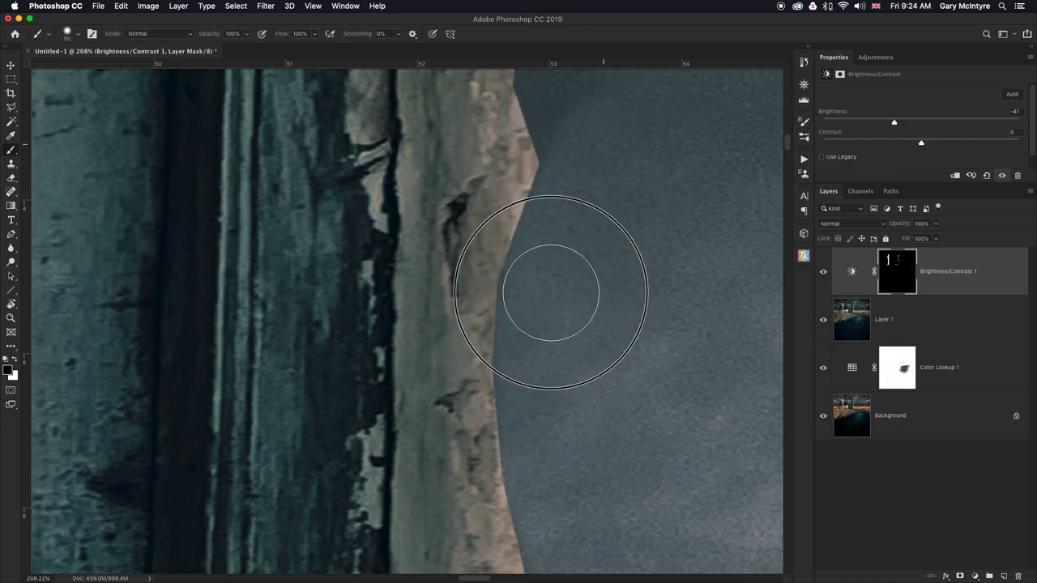
# Clear the remaining darkening spill beside the right frame's upper edge up to the lintel with a 90 px black brush.
pyautogui.moveTo(613, 192); pyautogui.dragTo(584, 578)
pyautogui.hotkey('ctrl', 'r')
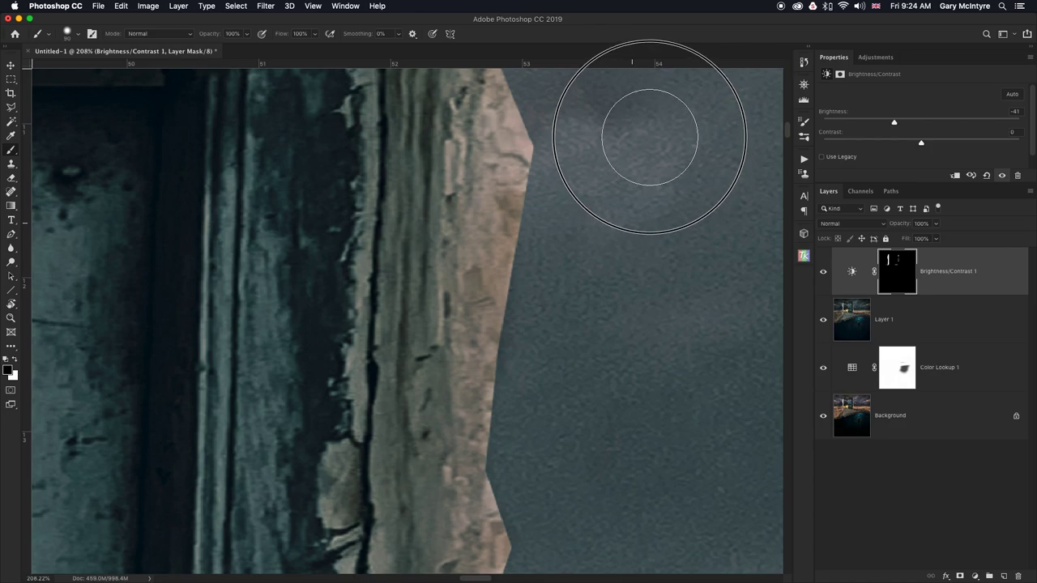
pyautogui.moveTo(624, 120); pyautogui.dragTo(613, 538)
pyautogui.scroll(5, 613, 538)
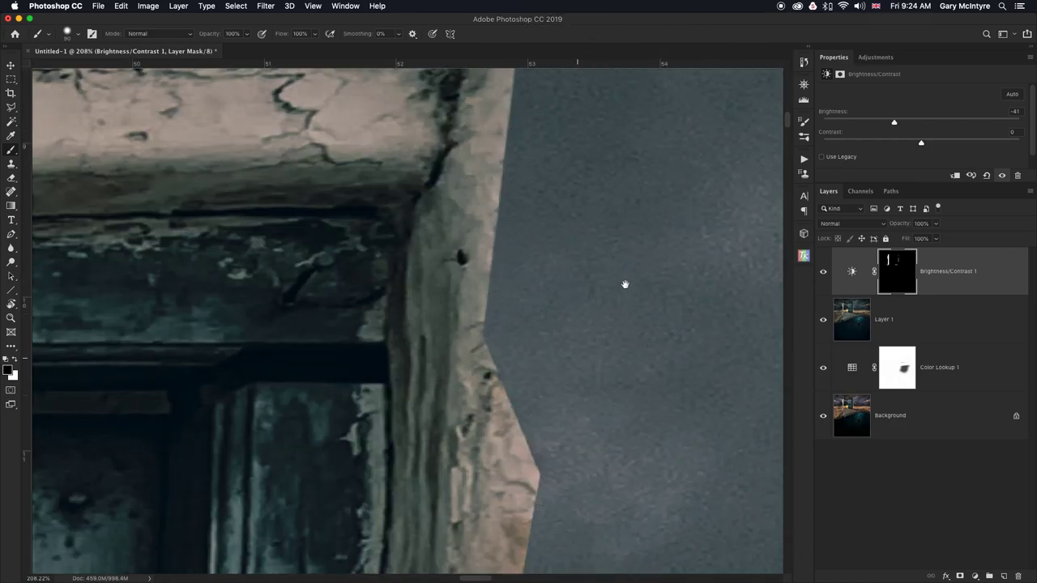
pyautogui.scroll(5, 618, 305)
pyautogui.moveTo(618, 305); pyautogui.dragTo(641, 430)
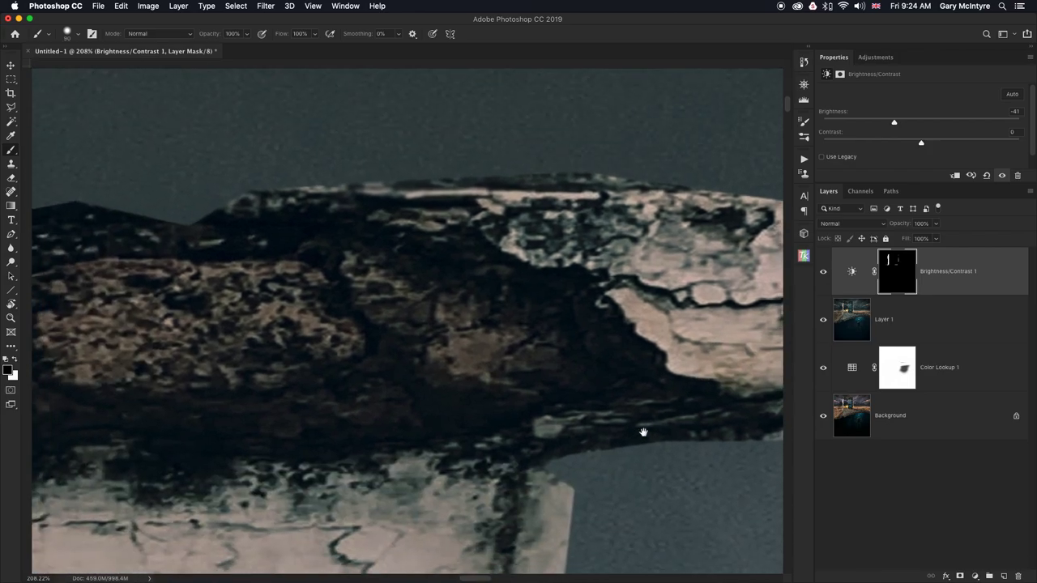
# Fit the whole composite on screen and view it in full-screen mode to review the darkened door frame.
pyautogui.press('super+0')
pyautogui.press('f')
pyautogui.press('f')
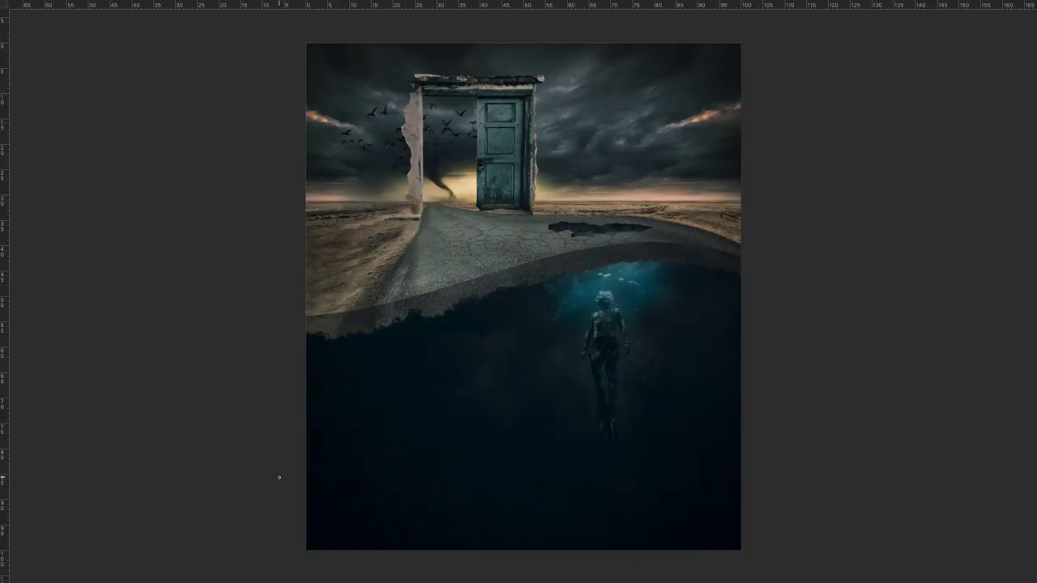